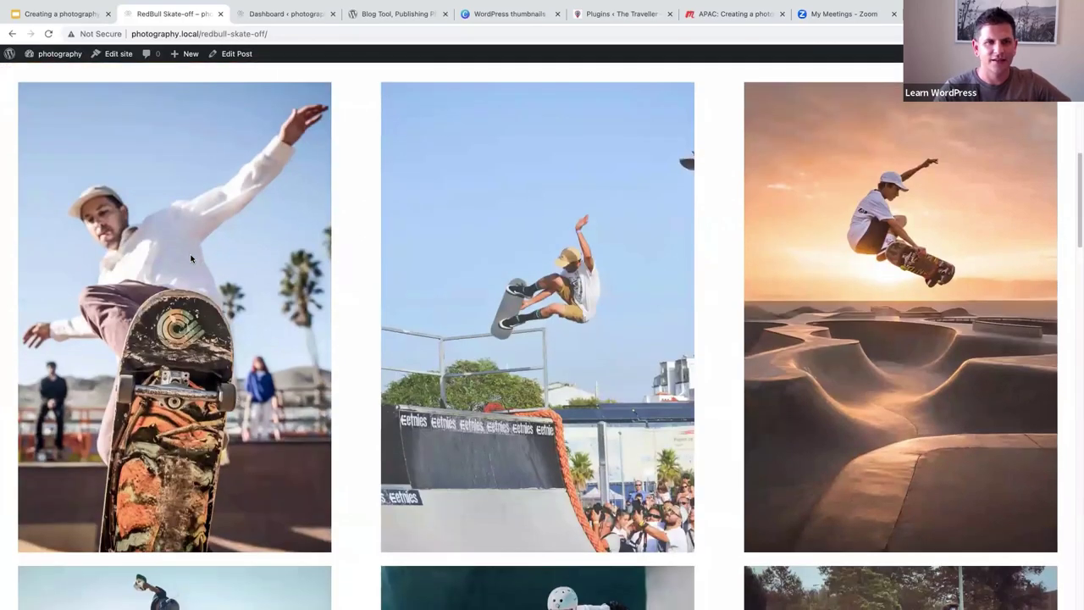
# - Scroll through the current page, then go to the site's home page
pyautogui.scroll(-1, 188, 257)
pyautogui.scroll(-1, 188, 258)
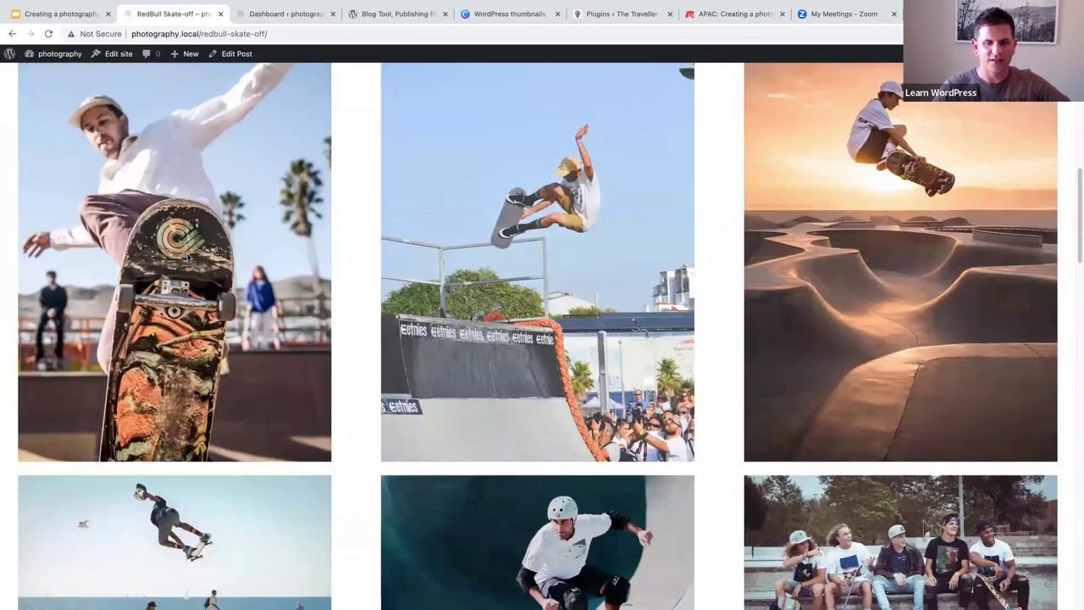
pyautogui.scroll(-1, 188, 259)
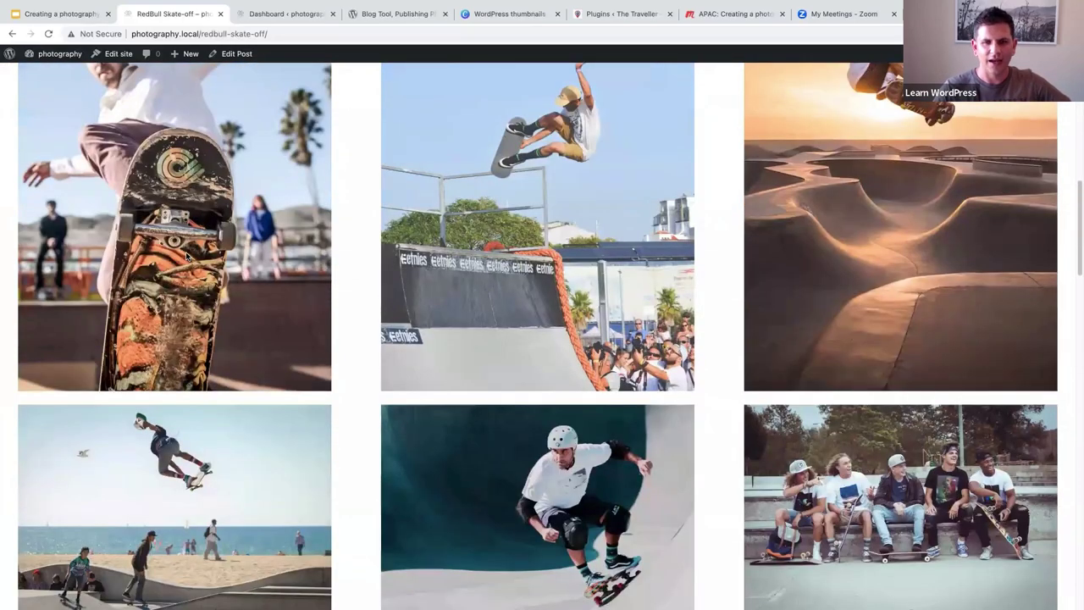
pyautogui.scroll(-3, 186, 256)
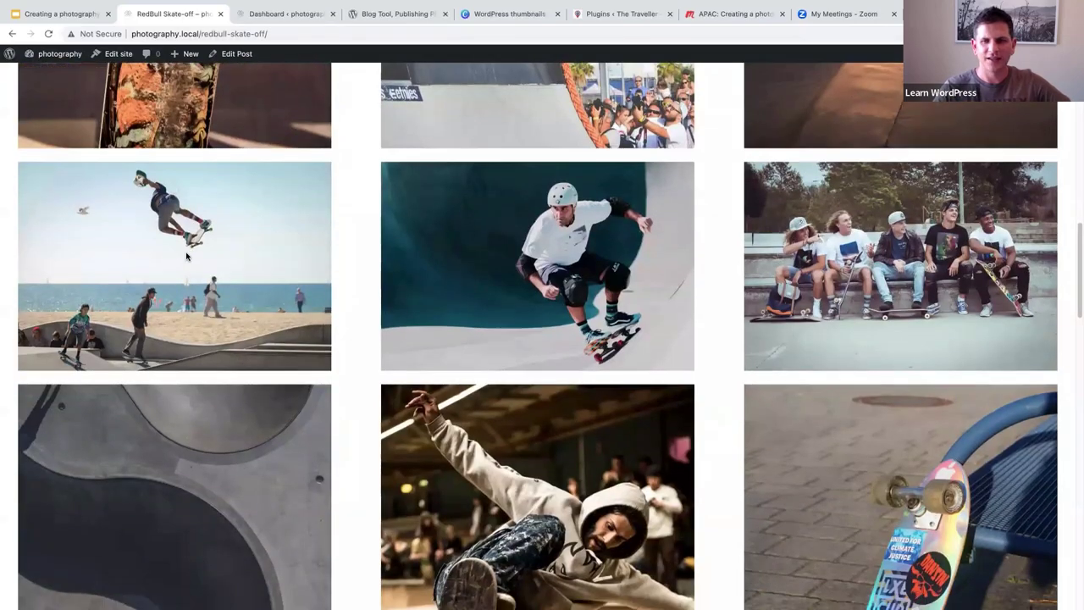
pyautogui.scroll(-3, 187, 255)
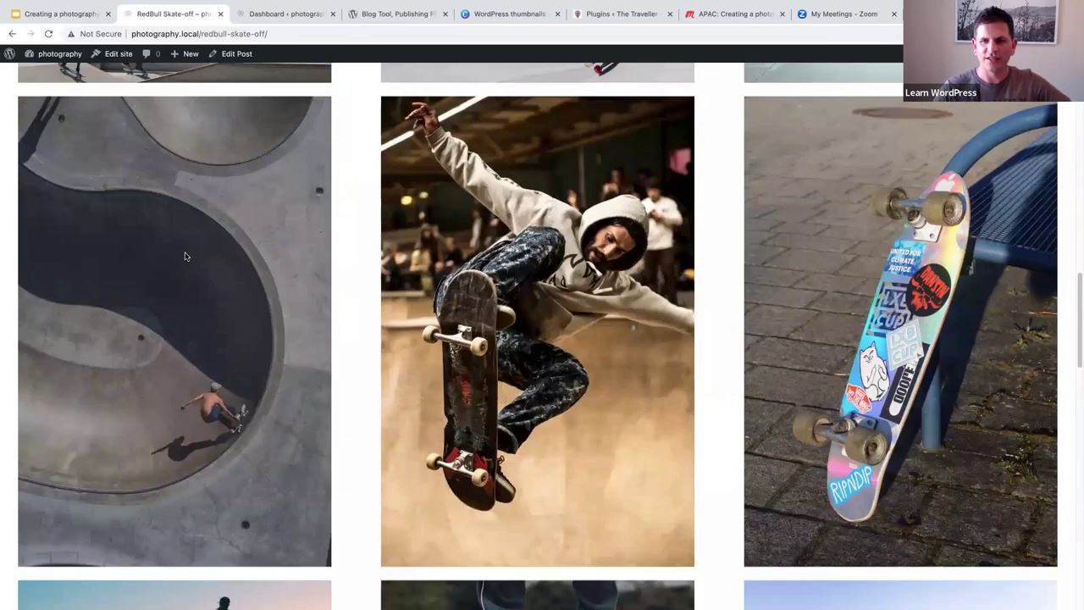
pyautogui.scroll(-5, 186, 256)
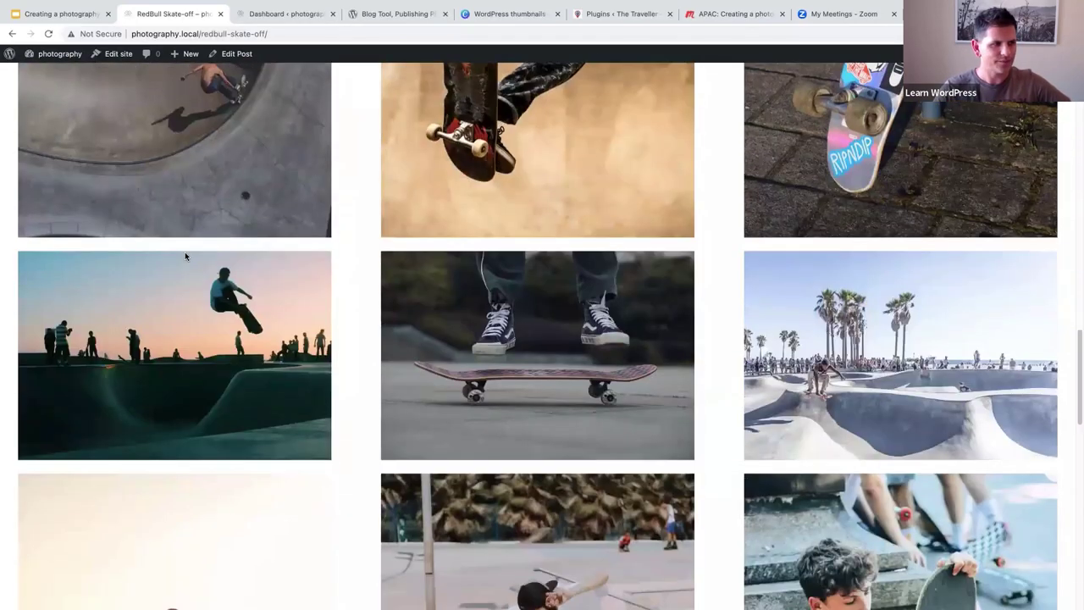
pyautogui.scroll(-5, 185, 256)
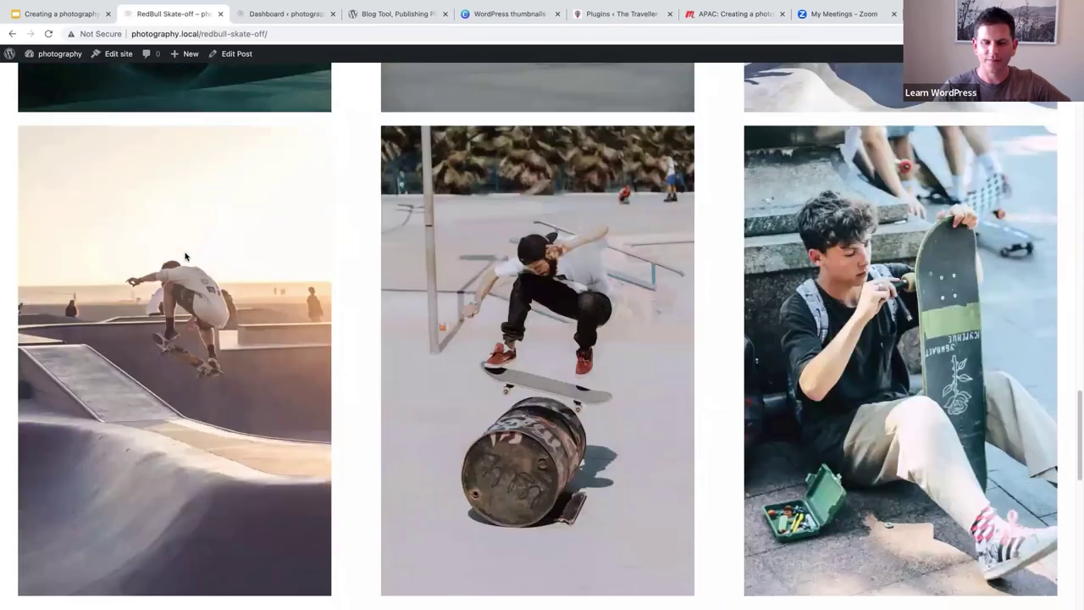
pyautogui.scroll(-5, 185, 255)
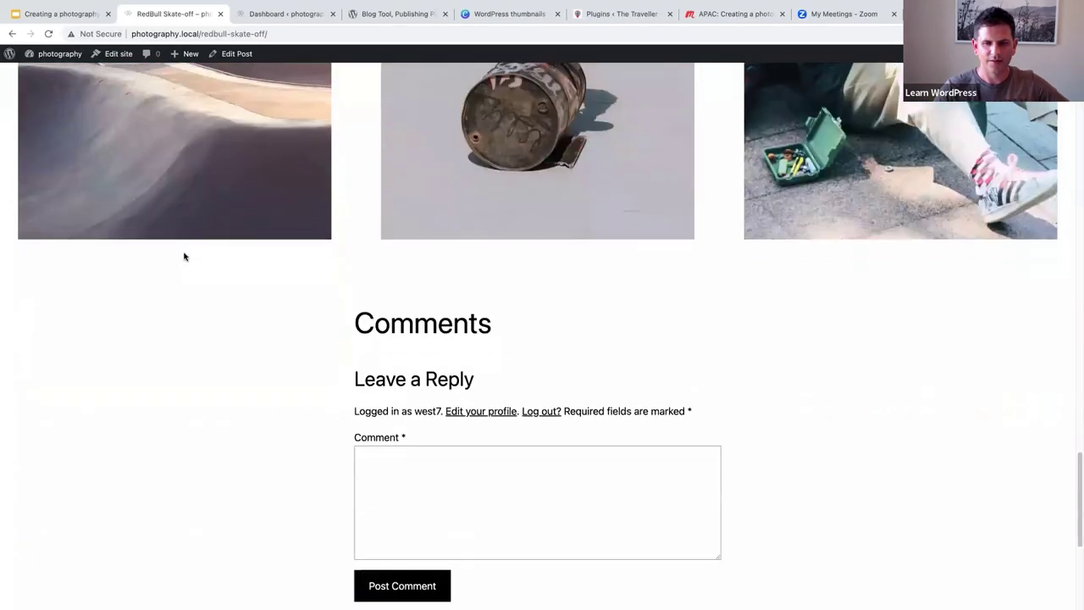
pyautogui.scroll(-5, 183, 257)
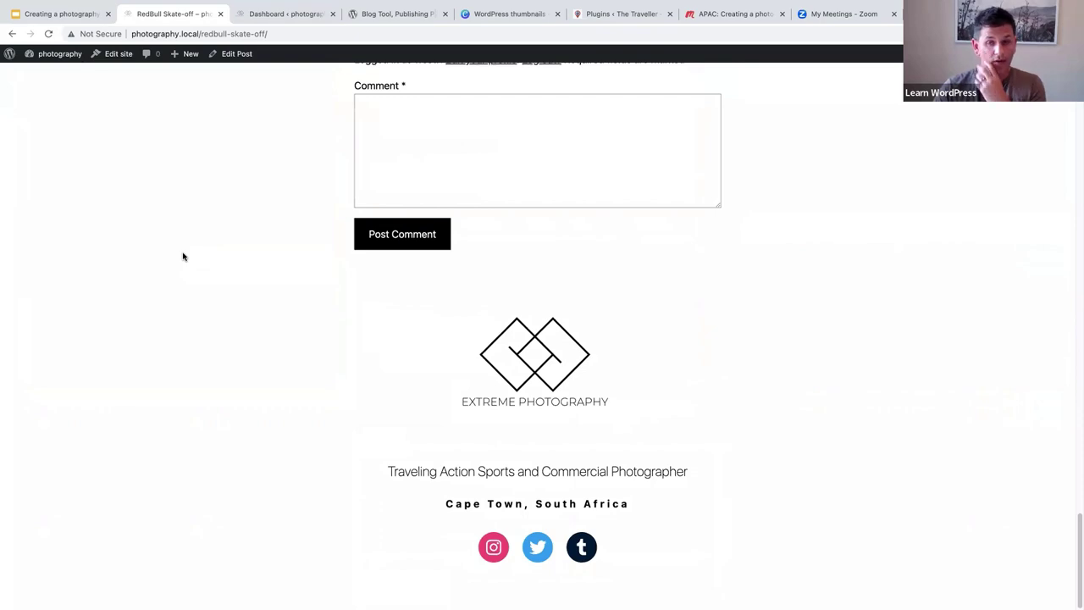
pyautogui.scroll(20, 183, 256)
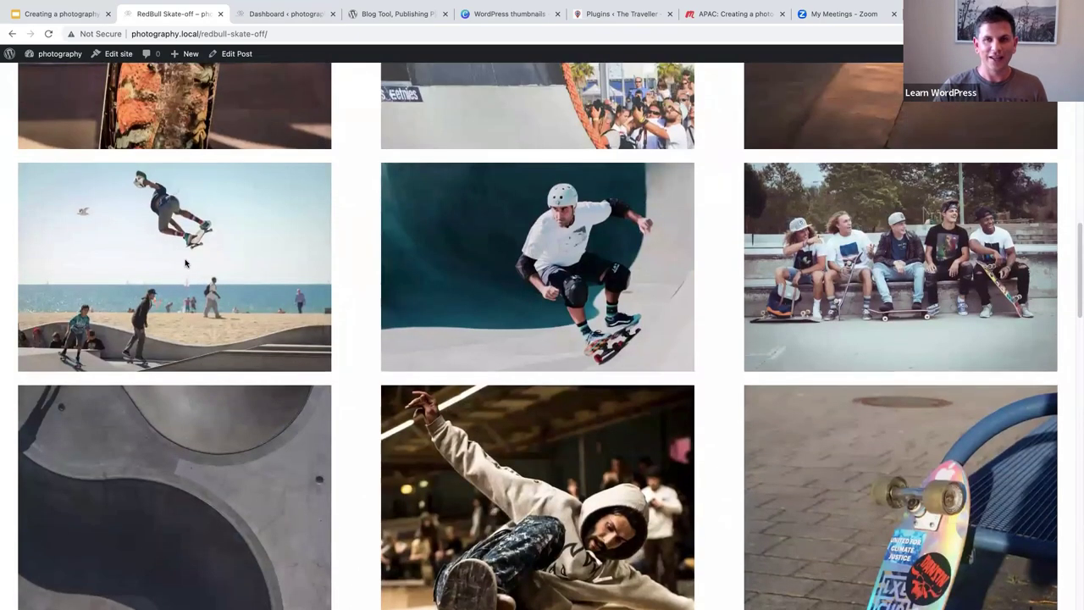
pyautogui.scroll(15, 185, 264)
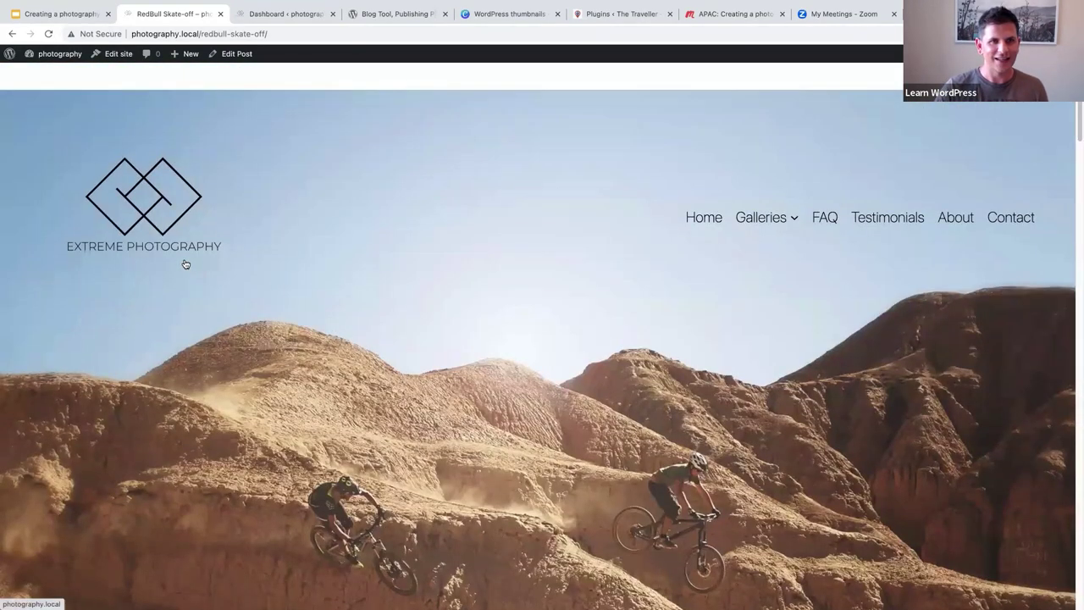
pyautogui.click(710, 222)
# - Preview the home page at mobile width in DevTools responsive mode, then close DevTools
pyautogui.rightClick(698, 293)
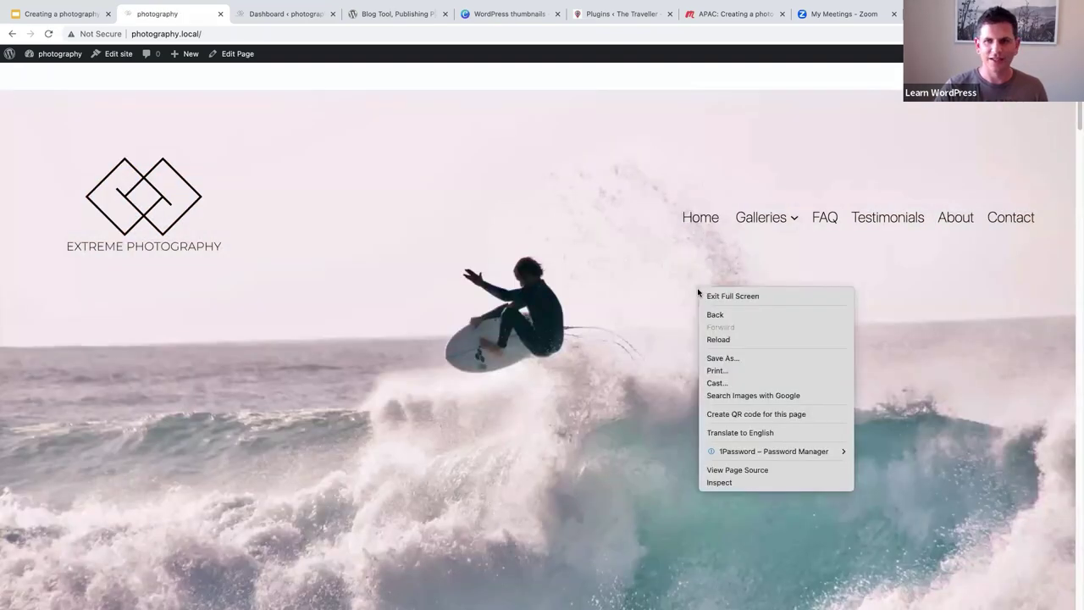
pyautogui.click(720, 482)
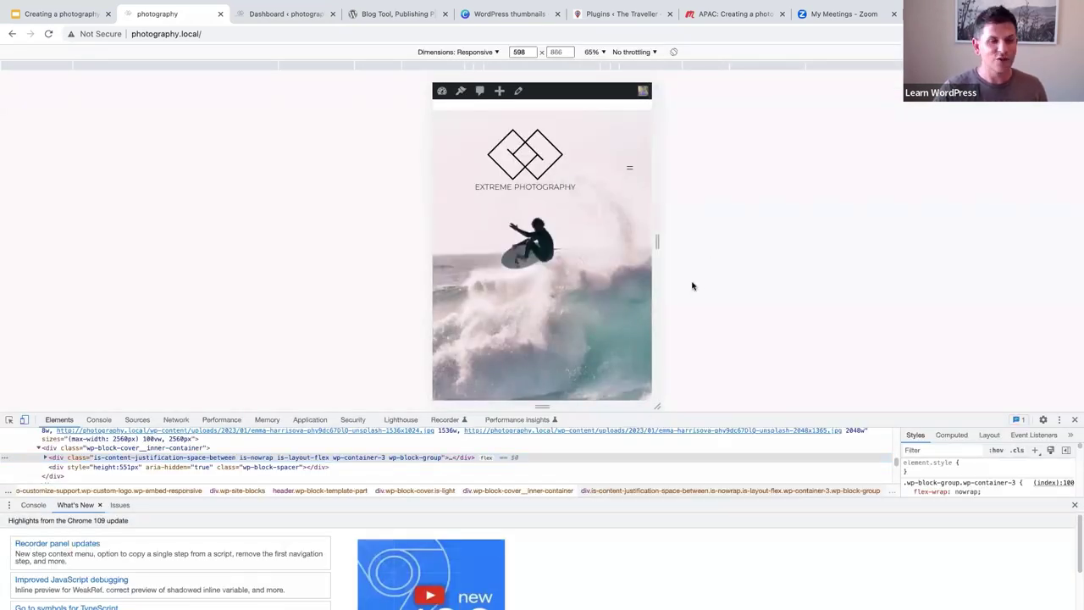
pyautogui.scroll(-1, 590, 284)
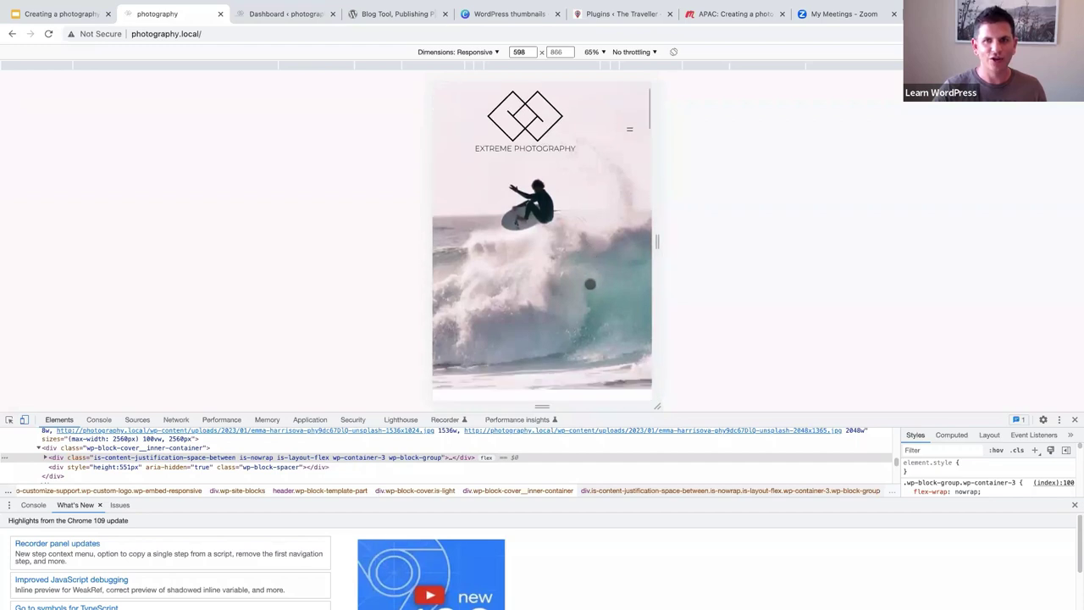
pyautogui.scroll(-6, 591, 283)
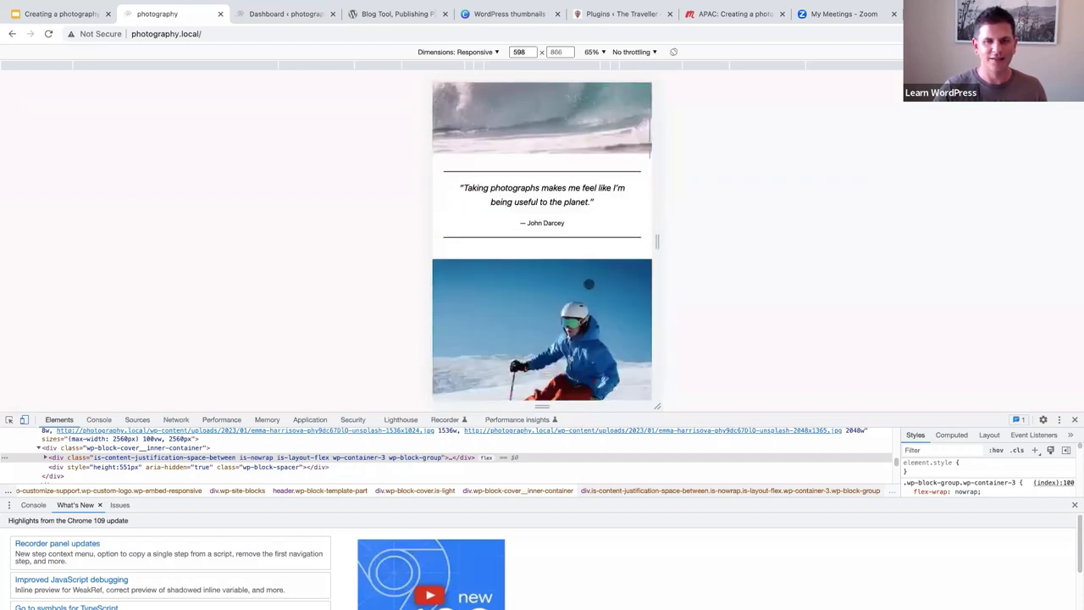
pyautogui.scroll(-8, 589, 284)
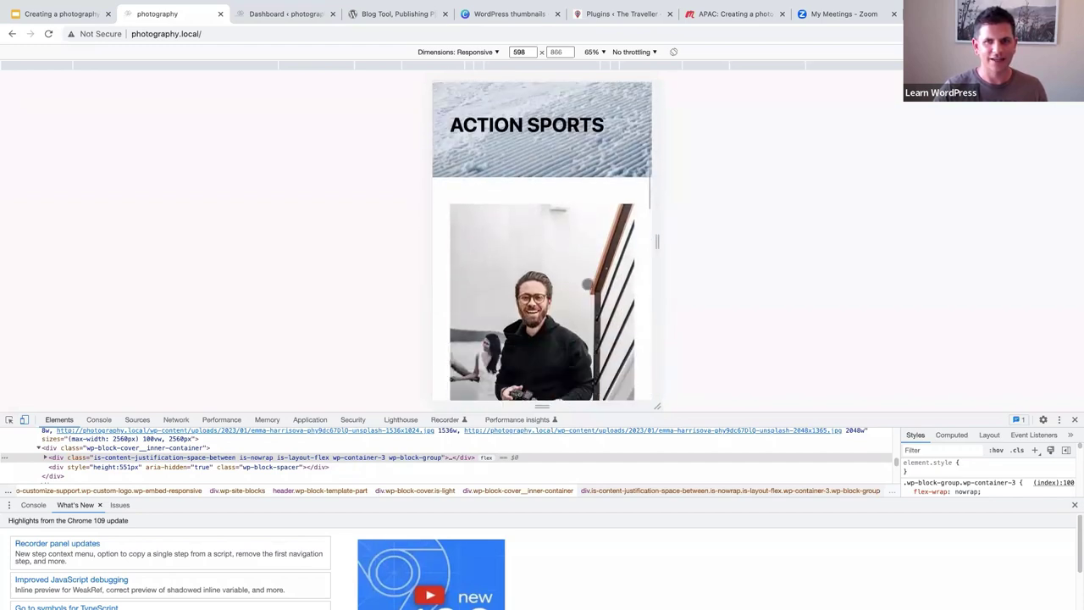
pyautogui.scroll(-8, 587, 284)
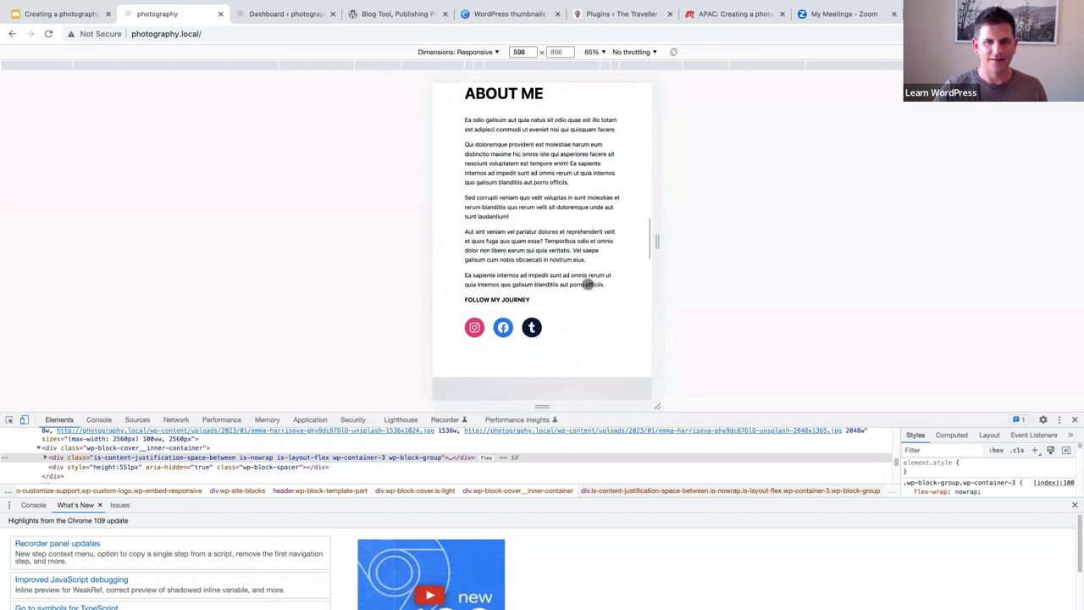
pyautogui.scroll(-8, 587, 284)
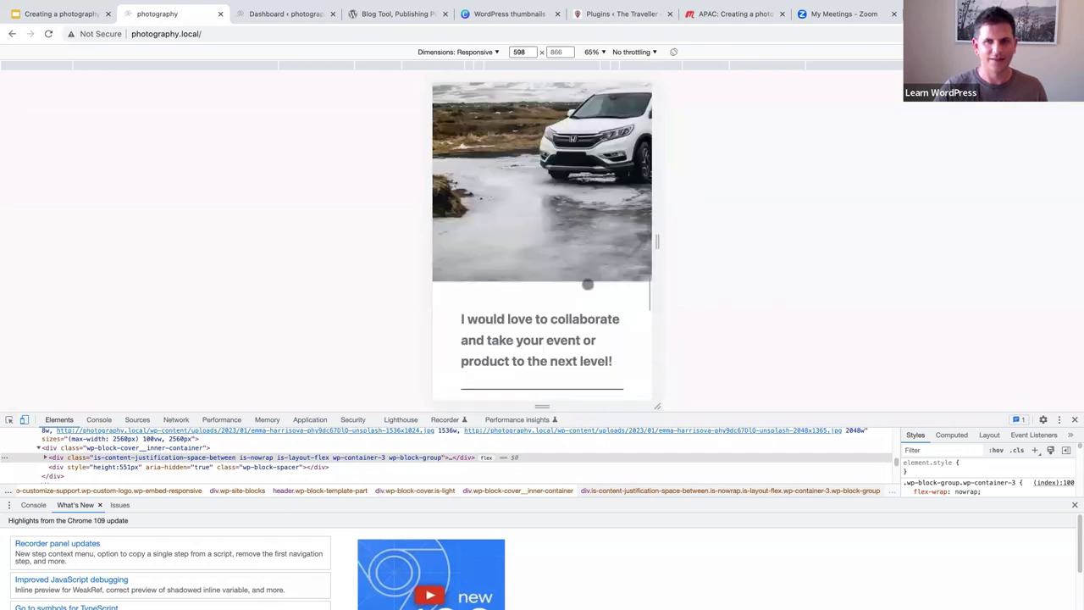
pyautogui.scroll(-8, 588, 284)
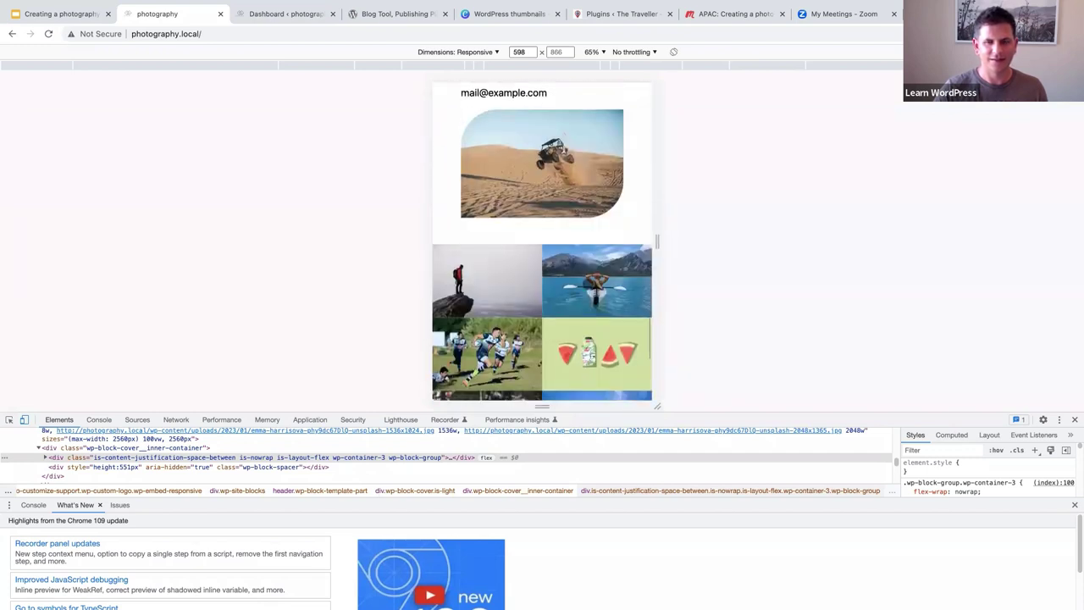
pyautogui.scroll(-5, 588, 284)
pyautogui.scroll(4, 588, 285)
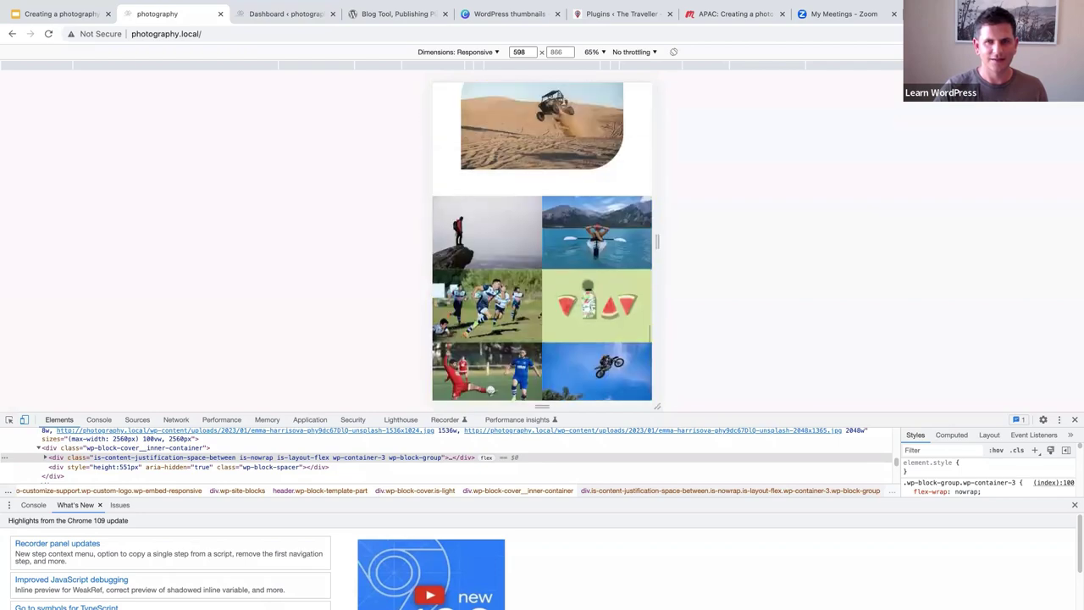
pyautogui.scroll(5, 588, 285)
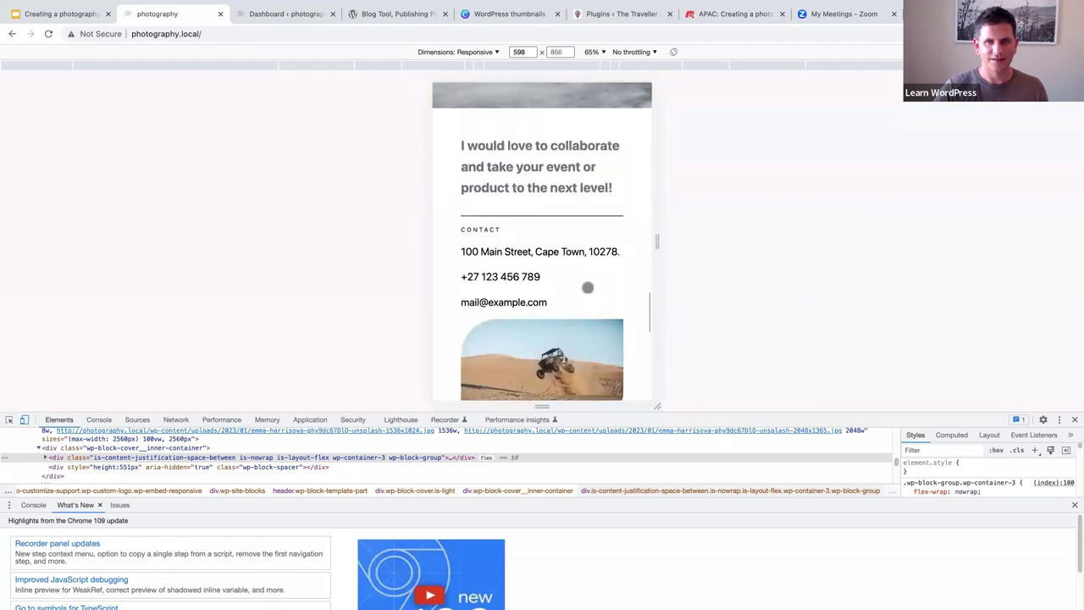
pyautogui.click(1075, 420)
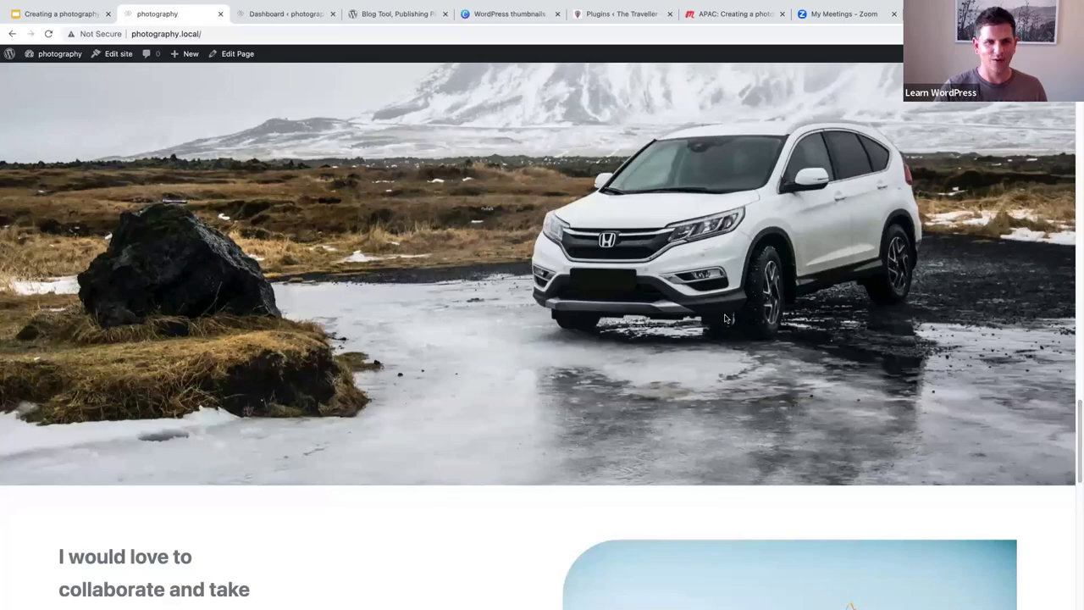
pyautogui.scroll(15, 725, 321)
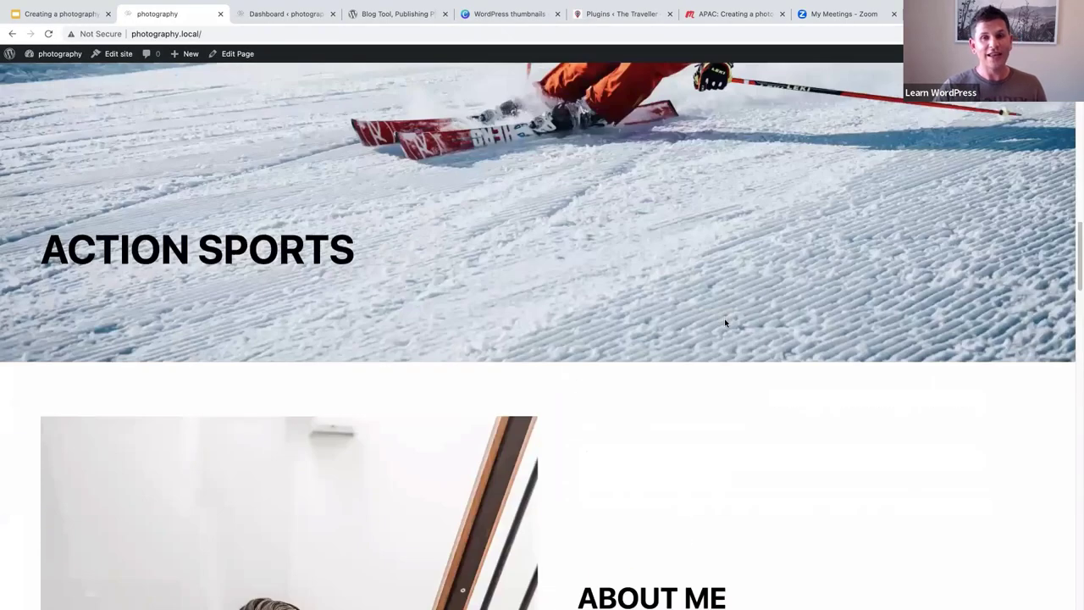
pyautogui.scroll(10, 726, 323)
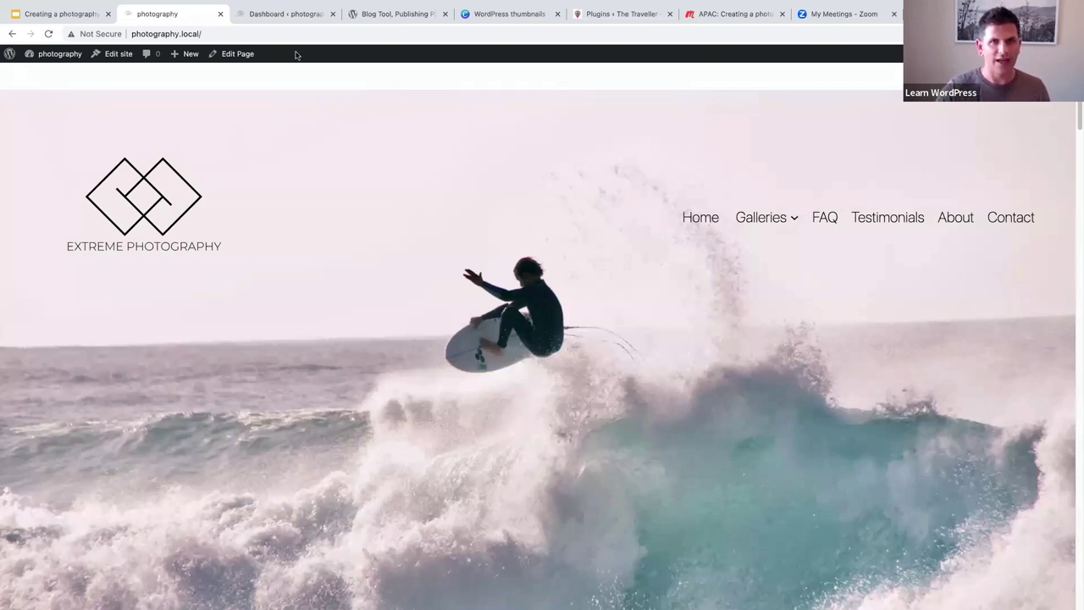
# - Open the installed Themes list in the WordPress admin dashboard
pyautogui.click(267, 16)
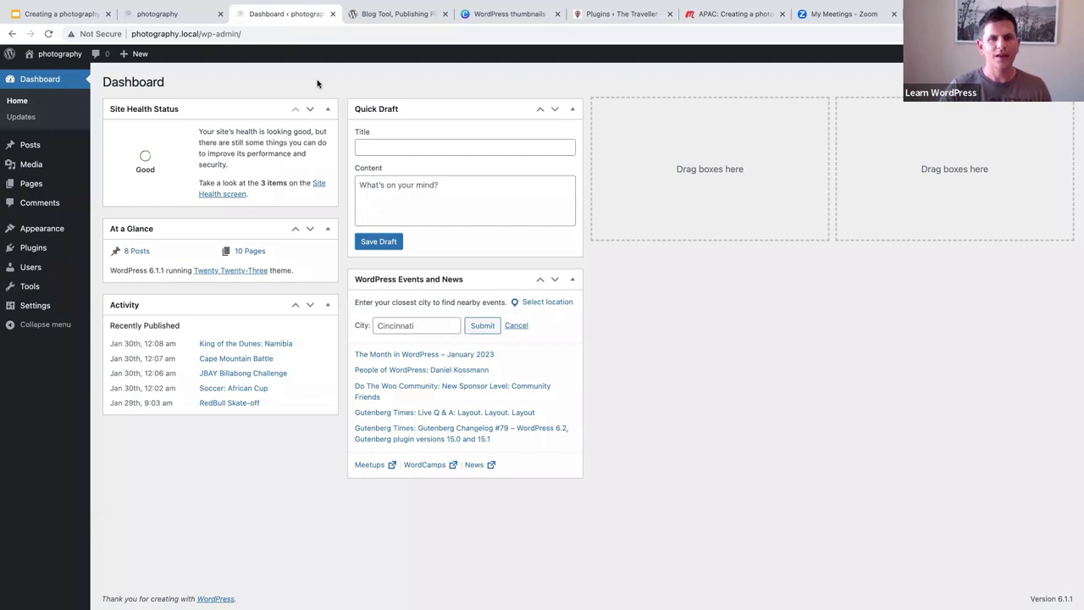
pyautogui.moveTo(22, 308)
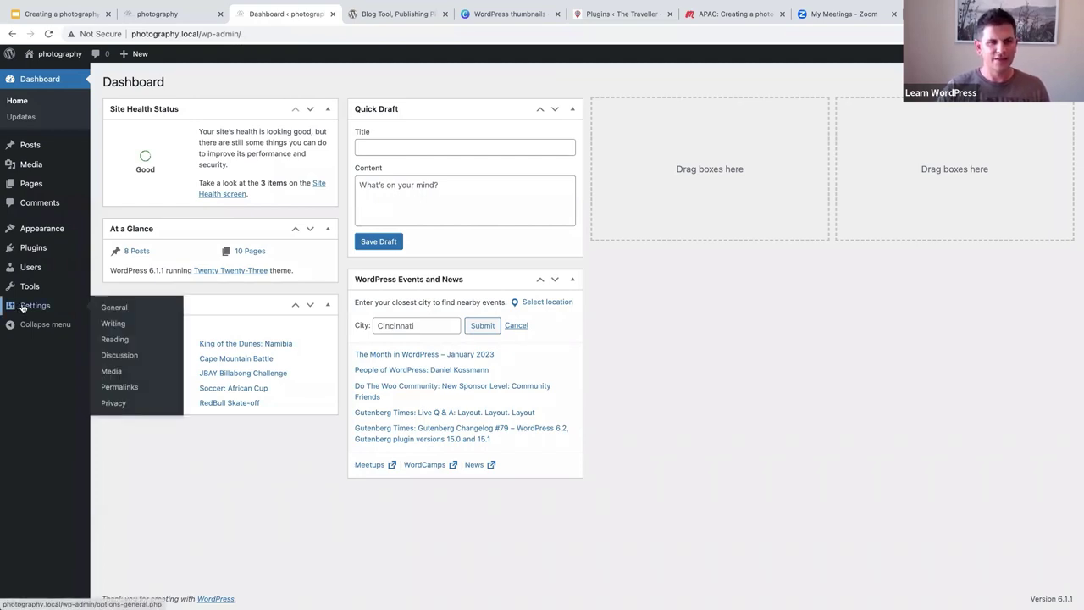
pyautogui.click(31, 230)
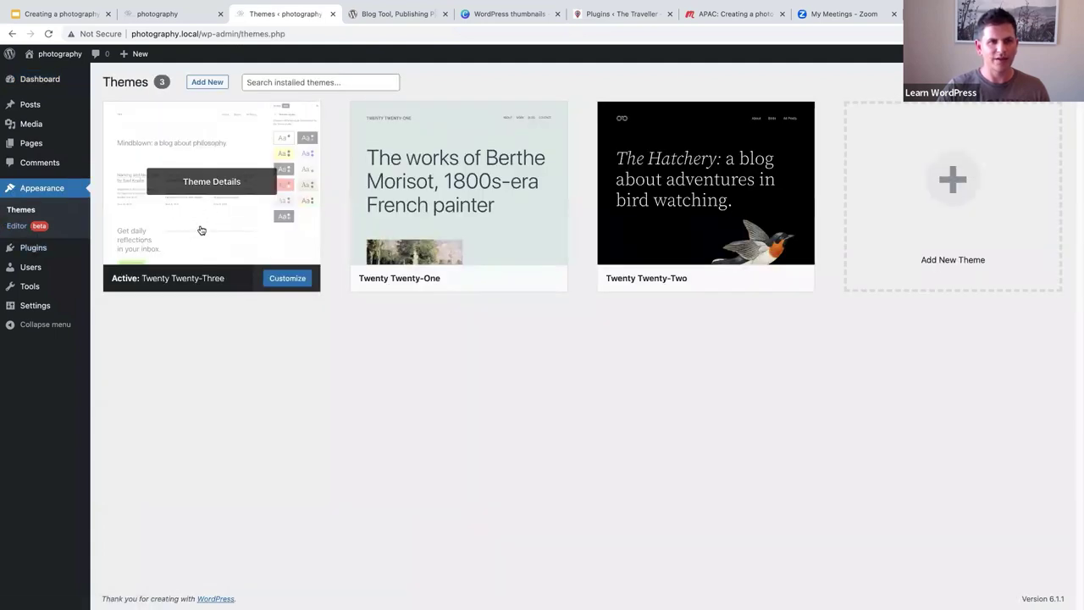
# - Confirm in Reading Settings that the static homepage is the page Home
pyautogui.moveTo(26, 309)
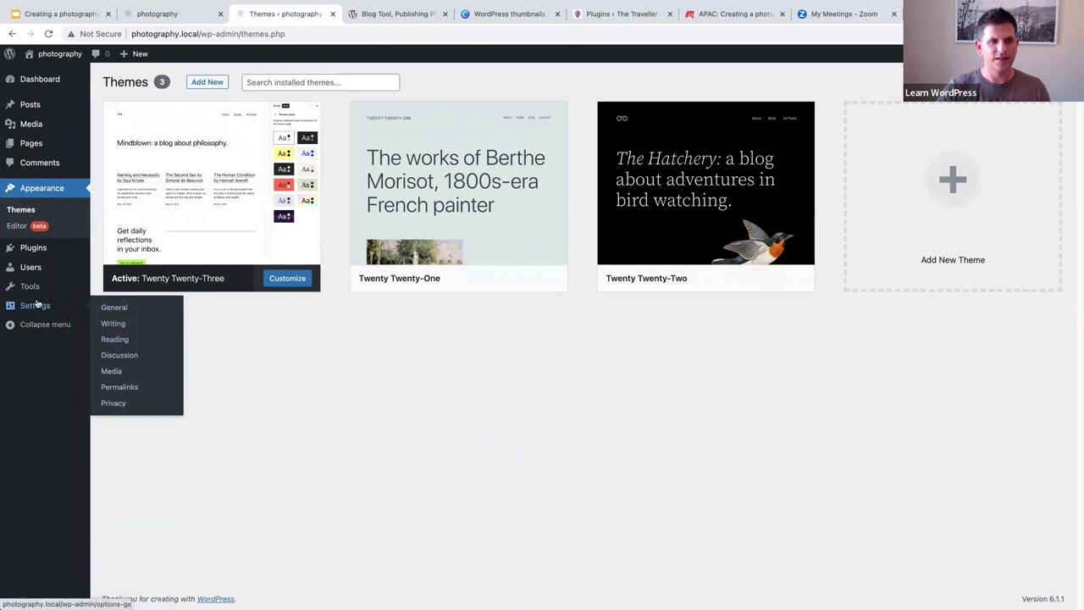
pyautogui.click(108, 340)
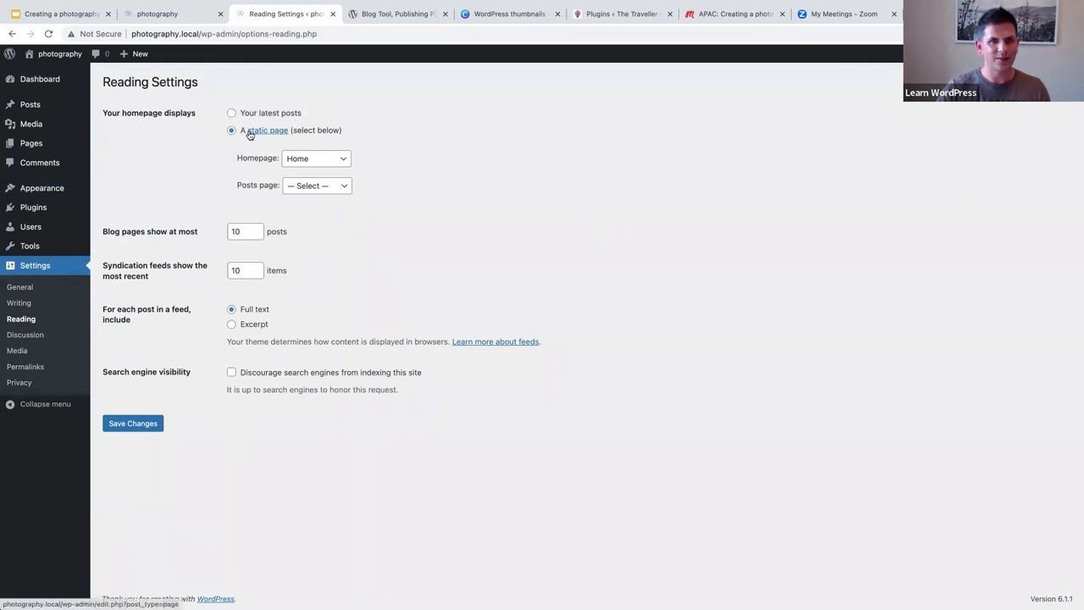
pyautogui.click(330, 158)
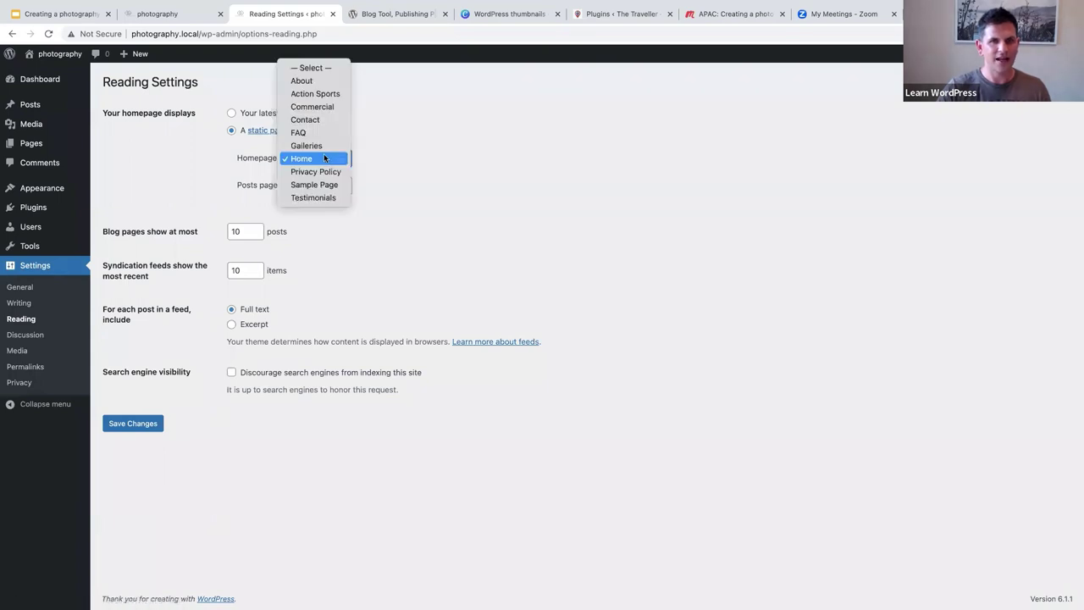
pyautogui.click(383, 161)
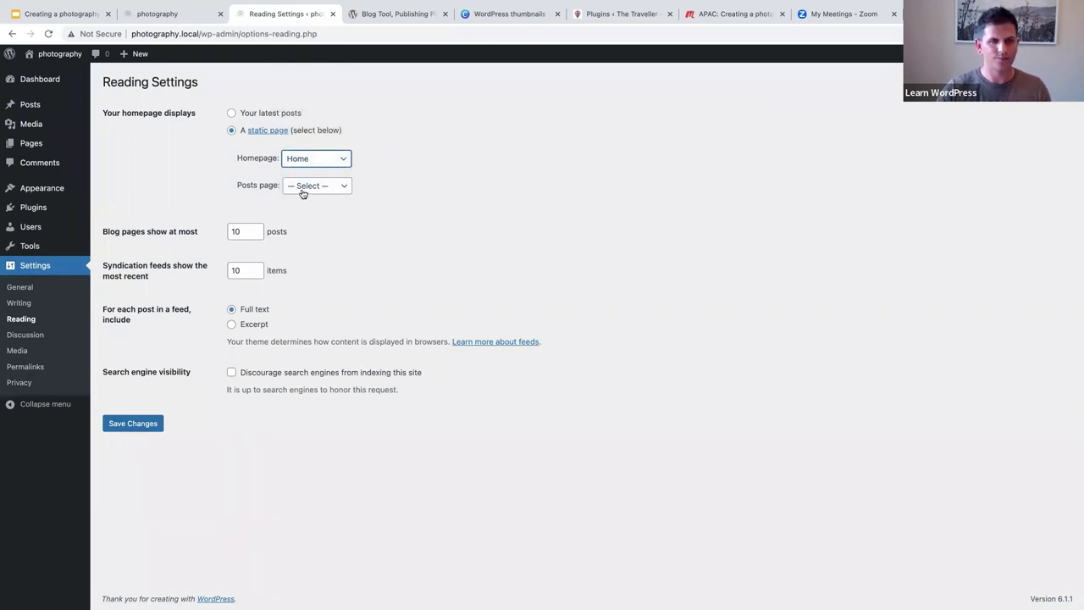
pyautogui.moveTo(69, 192)
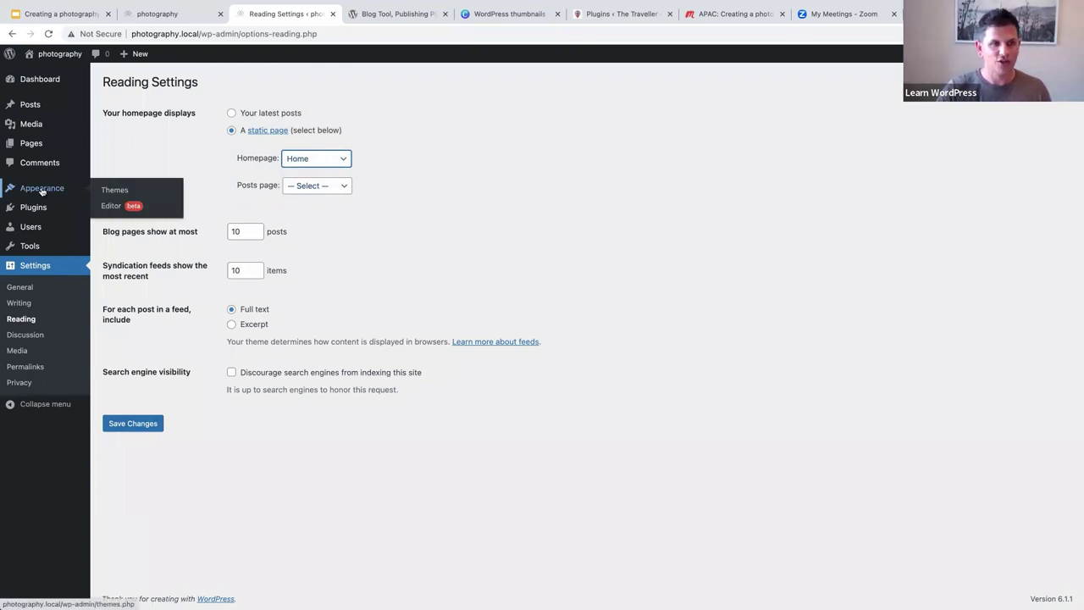
# - Scroll the live homepage from the hero down to the footer and back up
pyautogui.click(175, 16)
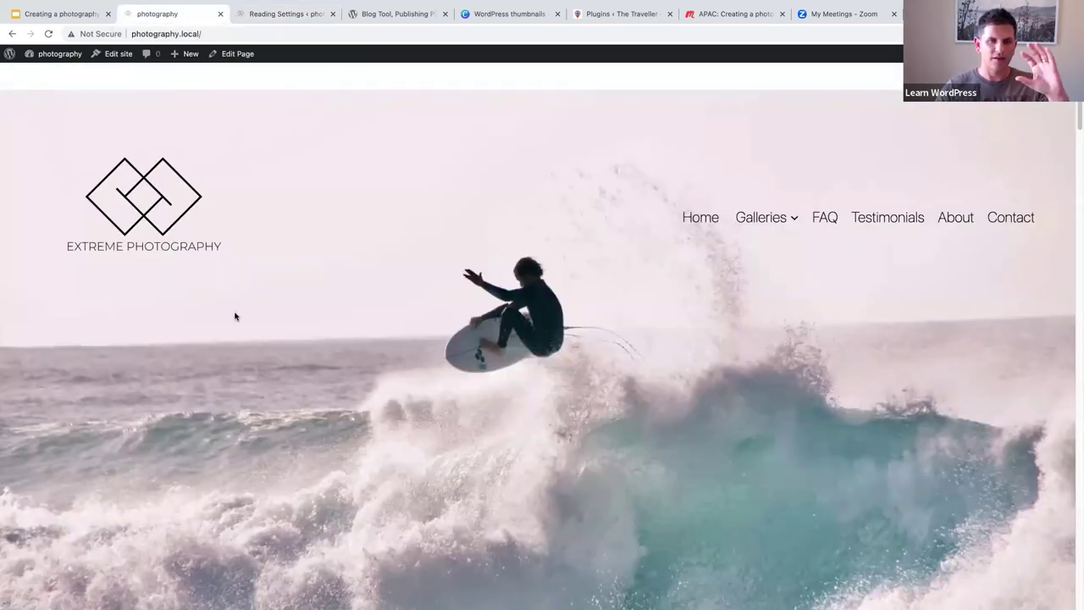
pyautogui.scroll(-5, 235, 317)
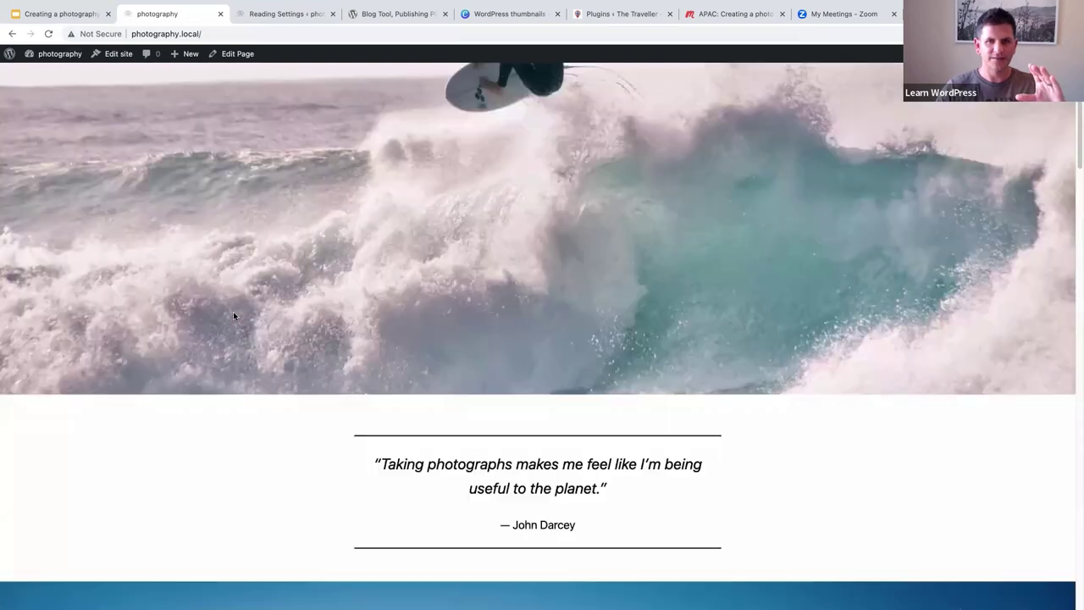
pyautogui.scroll(-15, 234, 316)
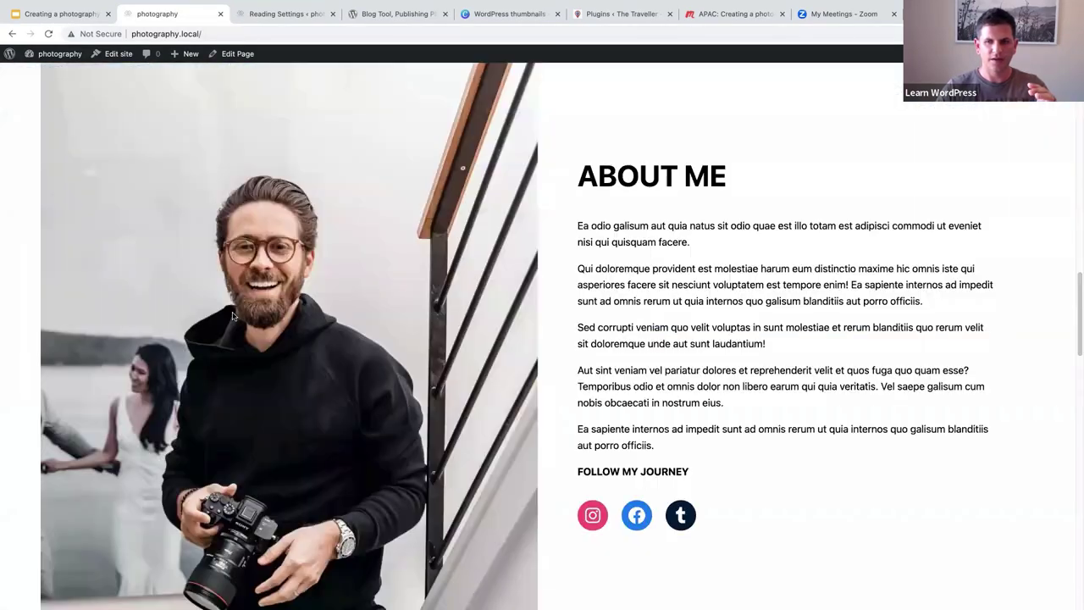
pyautogui.scroll(-10, 233, 316)
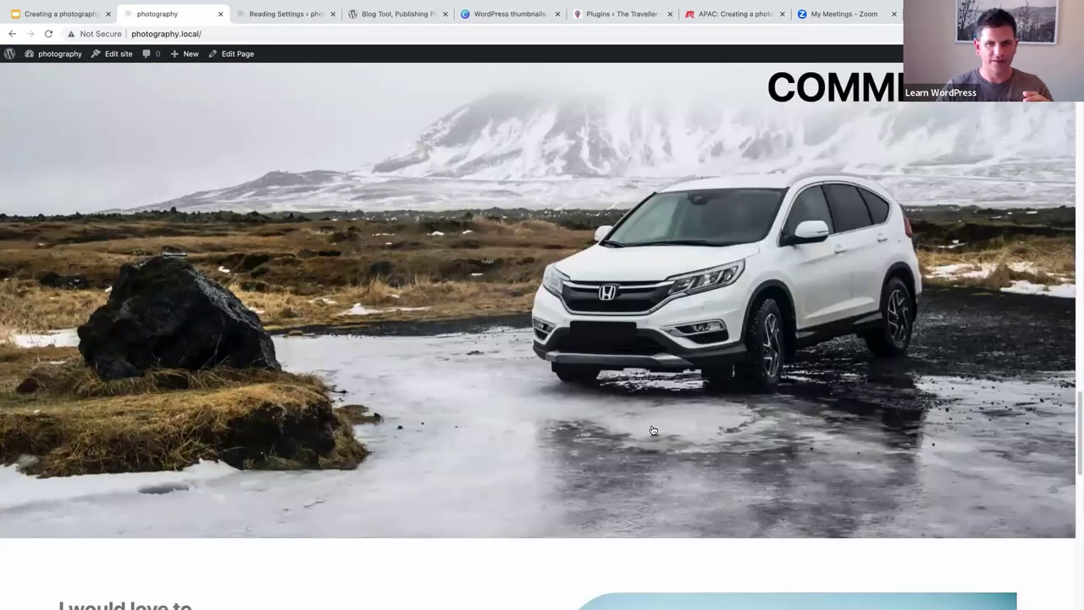
pyautogui.scroll(-10, 785, 418)
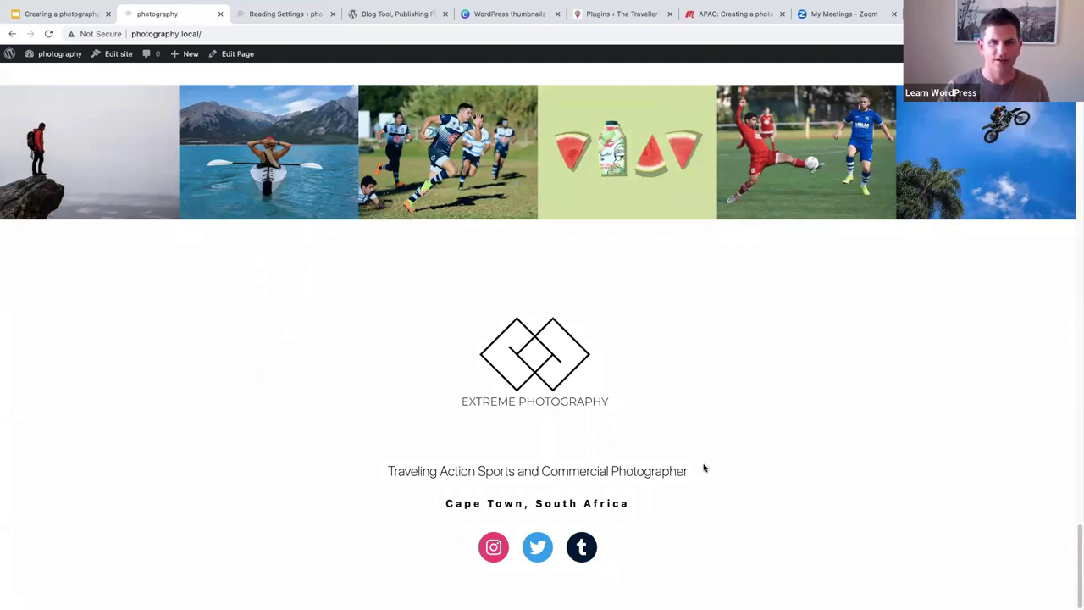
pyautogui.scroll(6, 678, 436)
pyautogui.scroll(15, 679, 445)
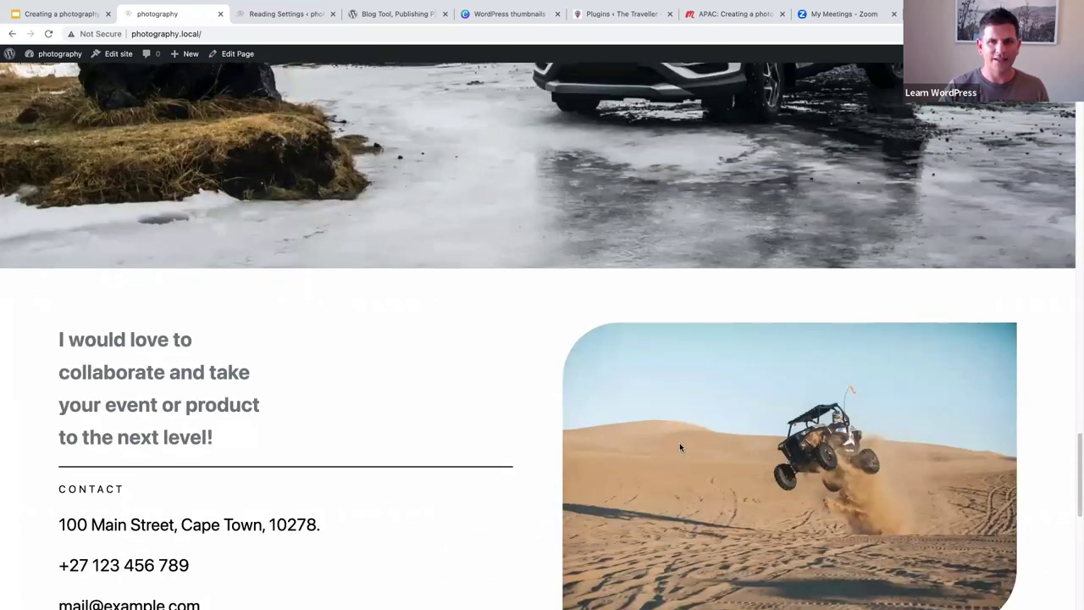
pyautogui.scroll(10, 681, 453)
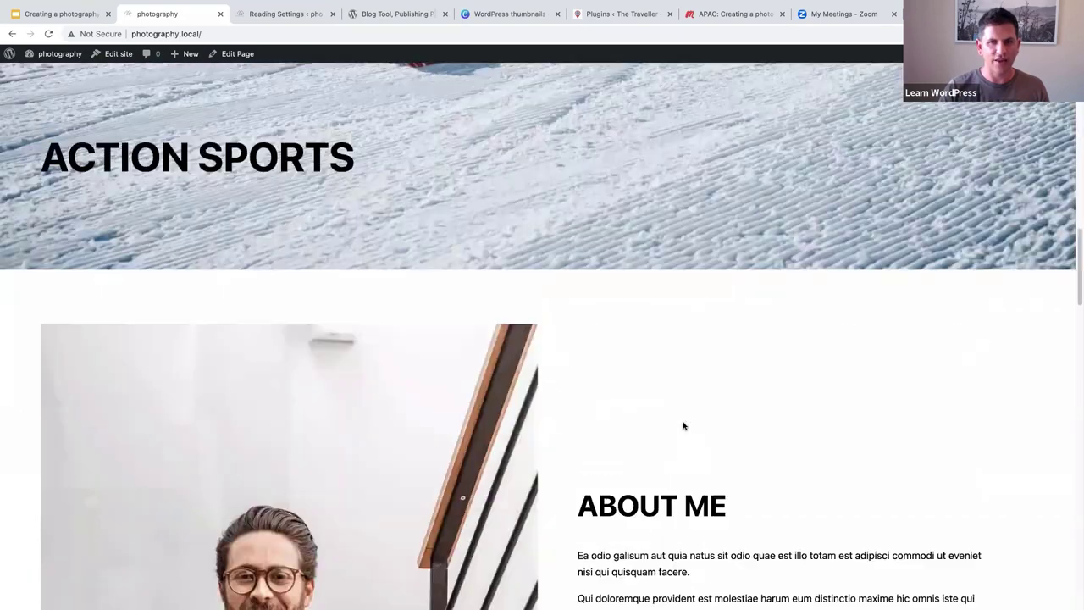
pyautogui.scroll(8, 588, 375)
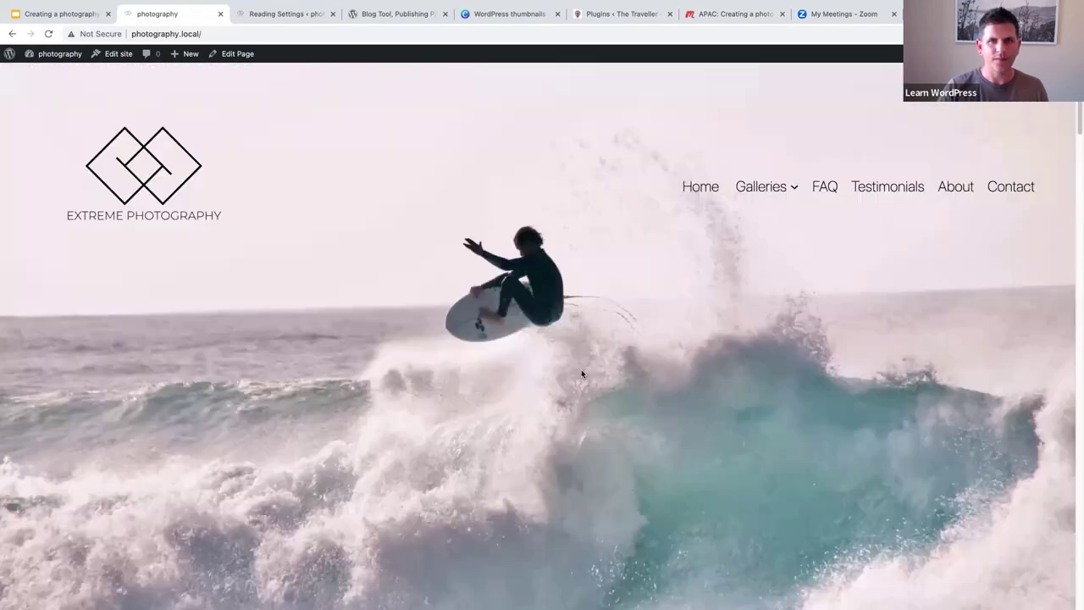
# - Open the Galleries > Action Sports page from the site menu
pyautogui.moveTo(759, 219)
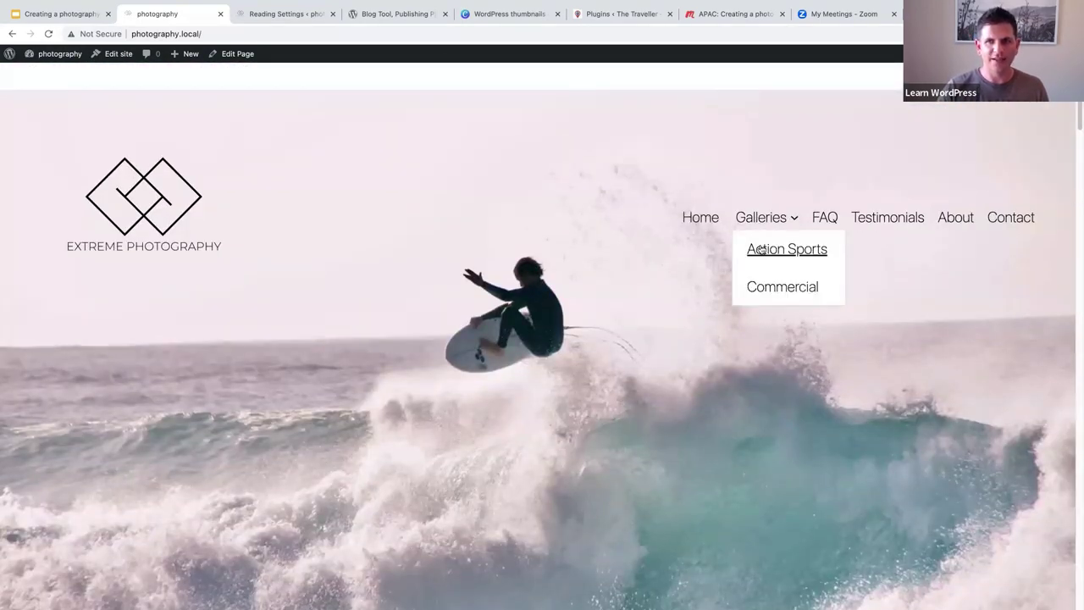
pyautogui.click(775, 249)
pyautogui.scroll(-3, 693, 274)
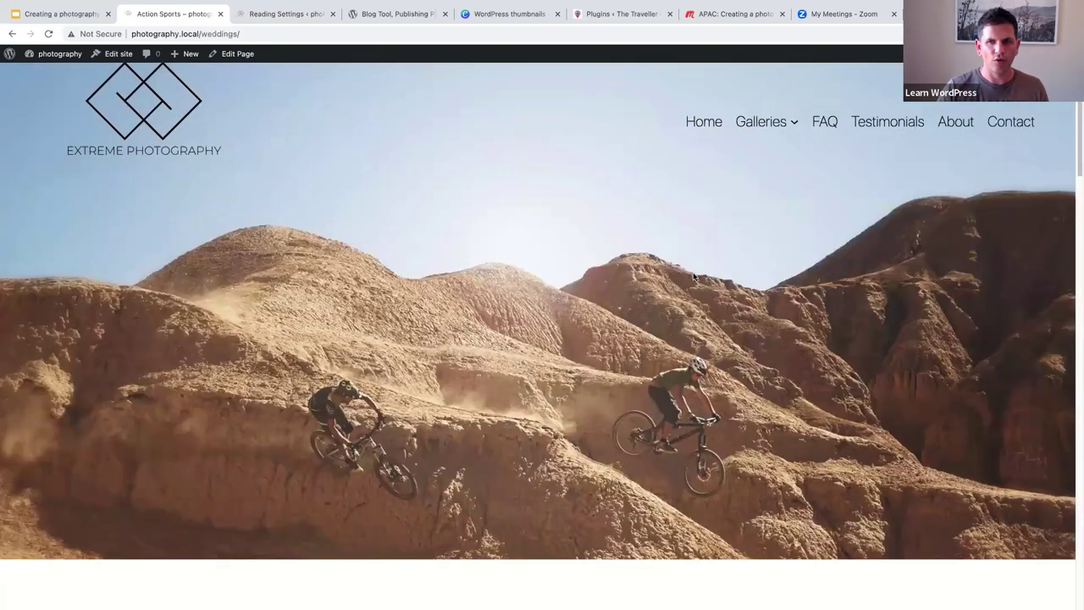
pyautogui.scroll(1, 431, 156)
pyautogui.scroll(1, 431, 156)
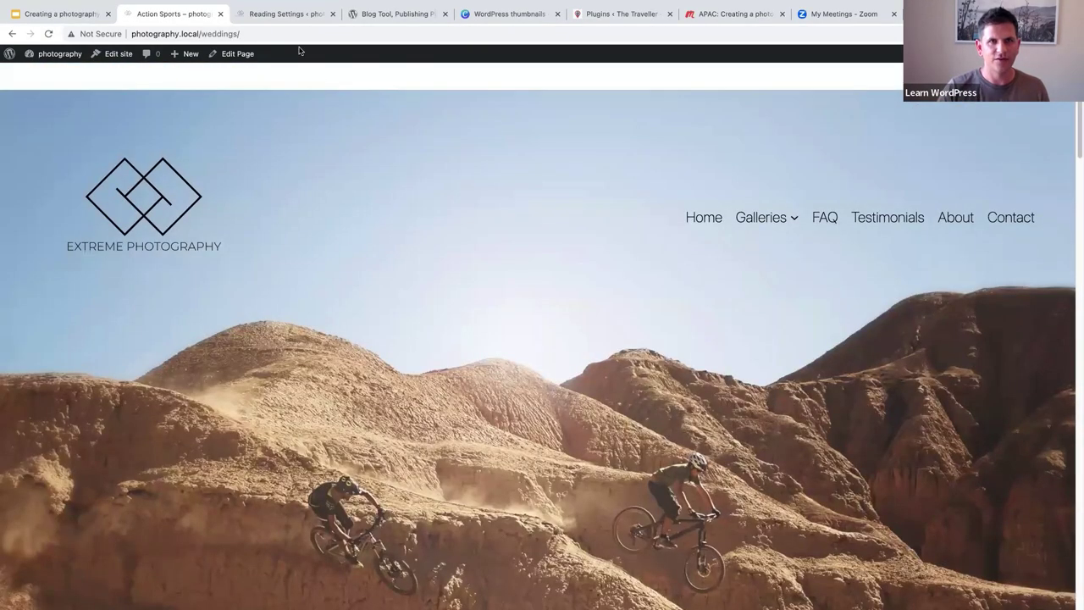
# - Open Appearance > Editor on the Page template with navigation shown, scrolling down to the footer
pyautogui.click(280, 13)
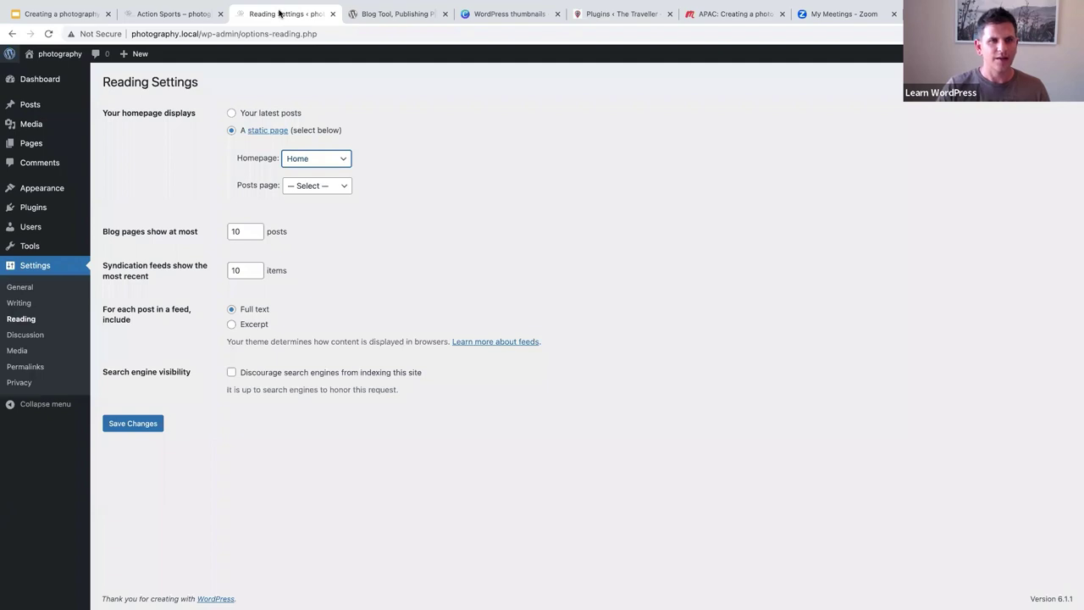
pyautogui.moveTo(20, 189)
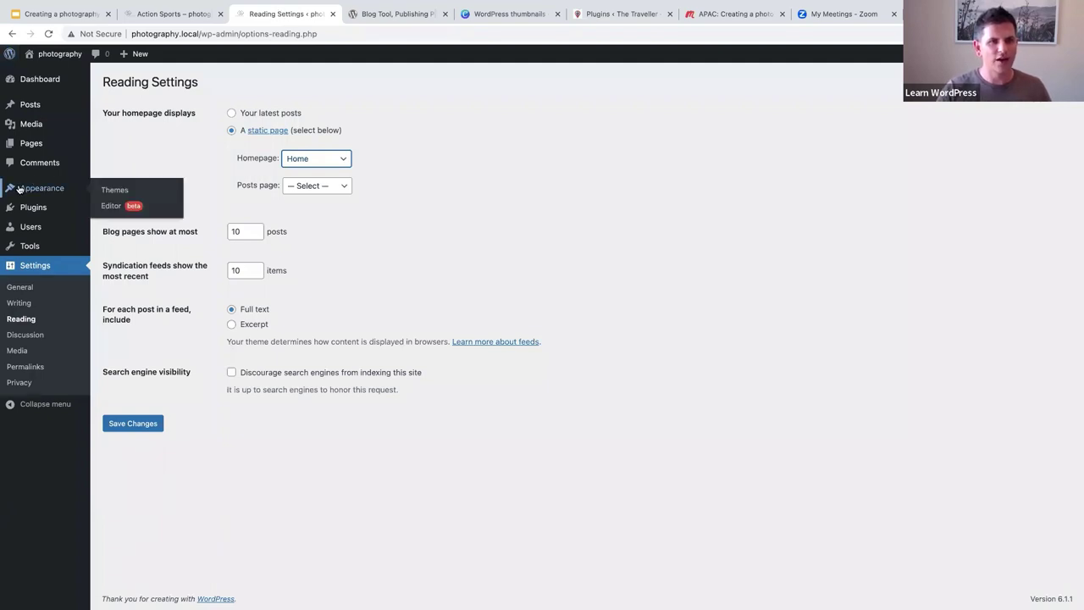
pyautogui.click(110, 207)
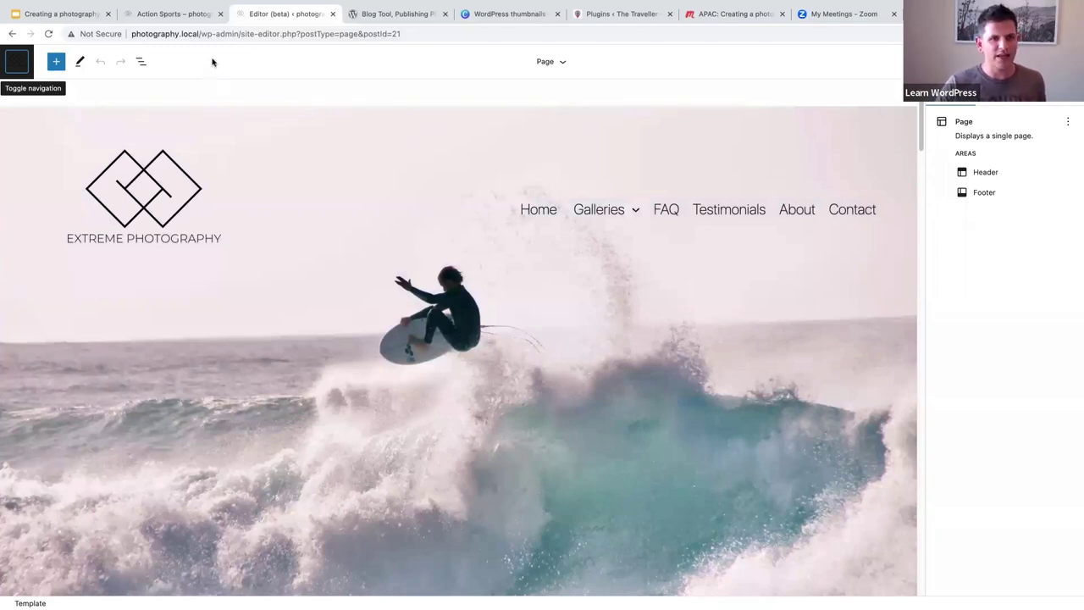
pyautogui.click(15, 65)
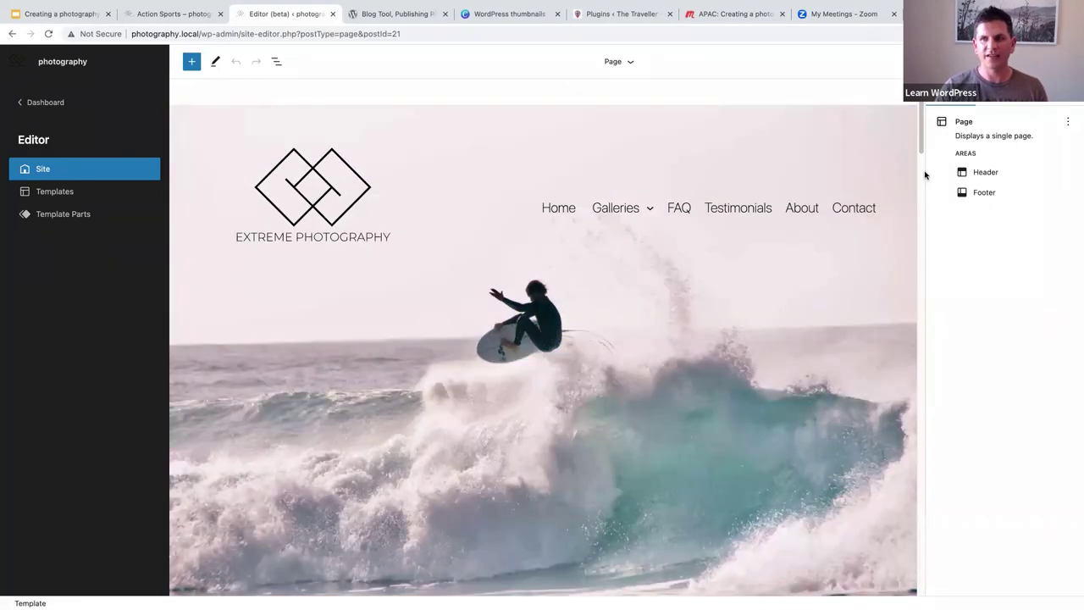
pyautogui.scroll(-1, 924, 136)
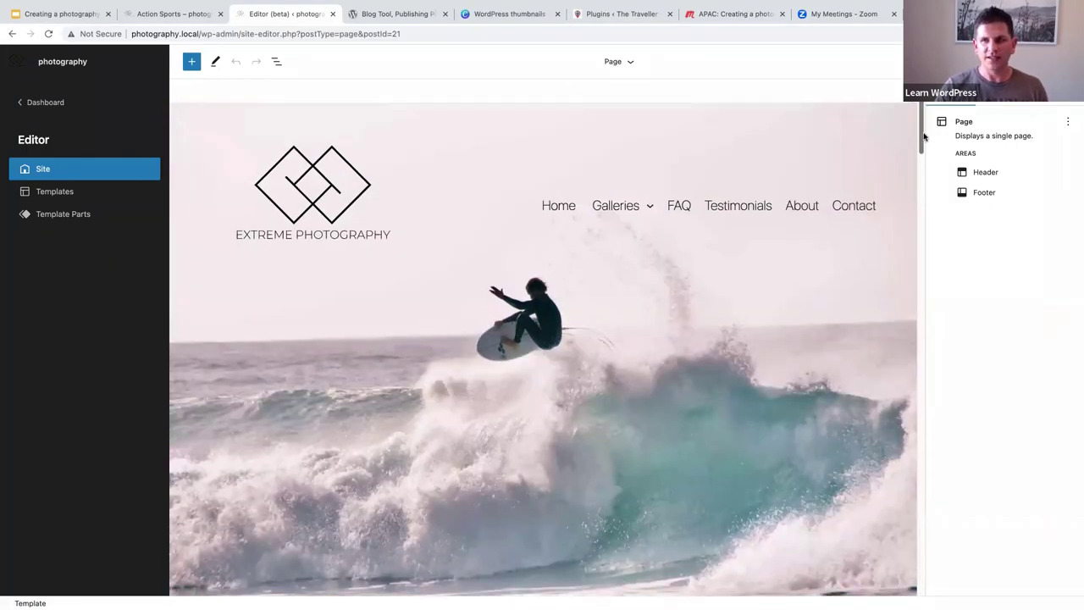
pyautogui.scroll(-2, 926, 150)
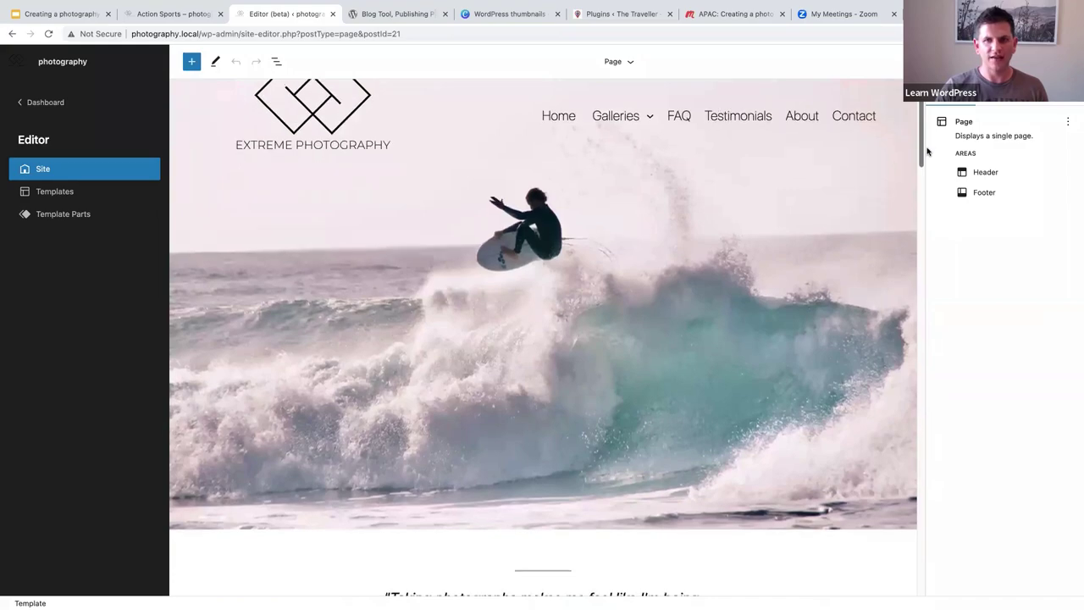
pyautogui.scroll(-15, 927, 151)
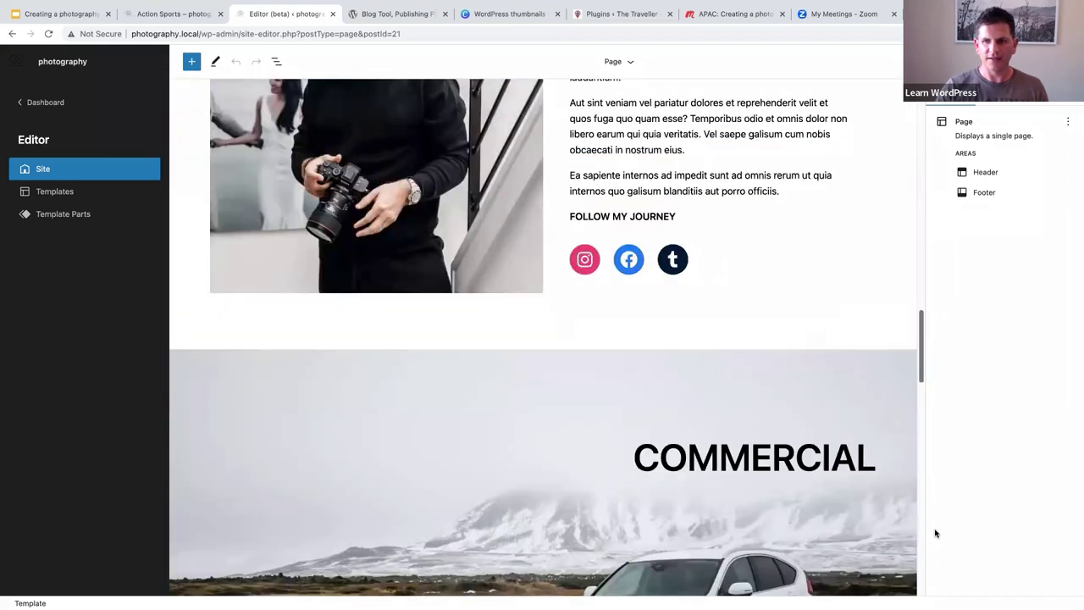
pyautogui.scroll(-20, 935, 533)
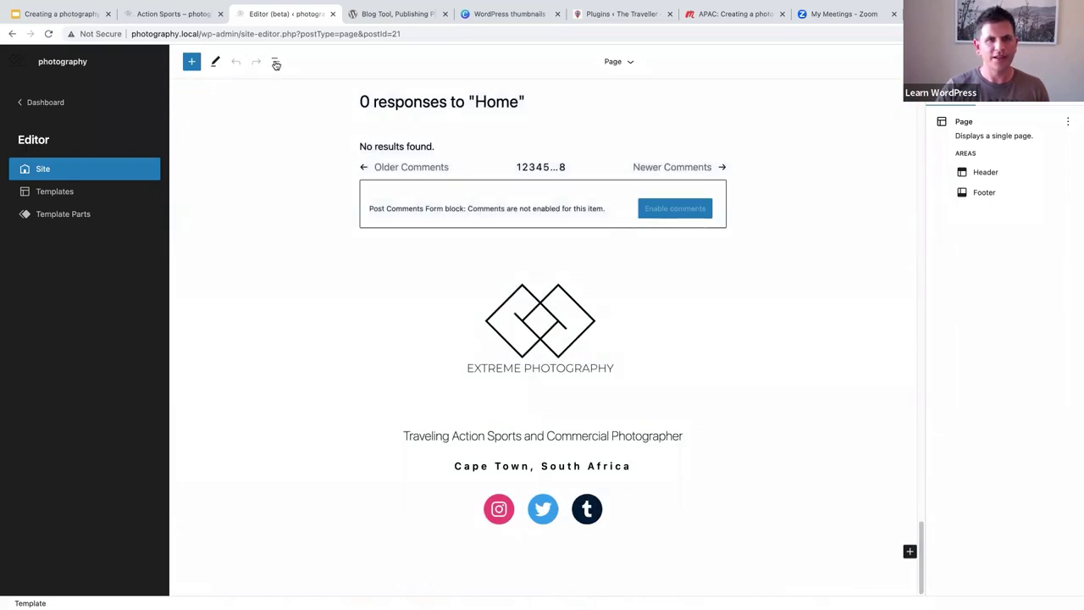
# - In List View, select the Photography Header and Photography Footer template parts
pyautogui.click(276, 64)
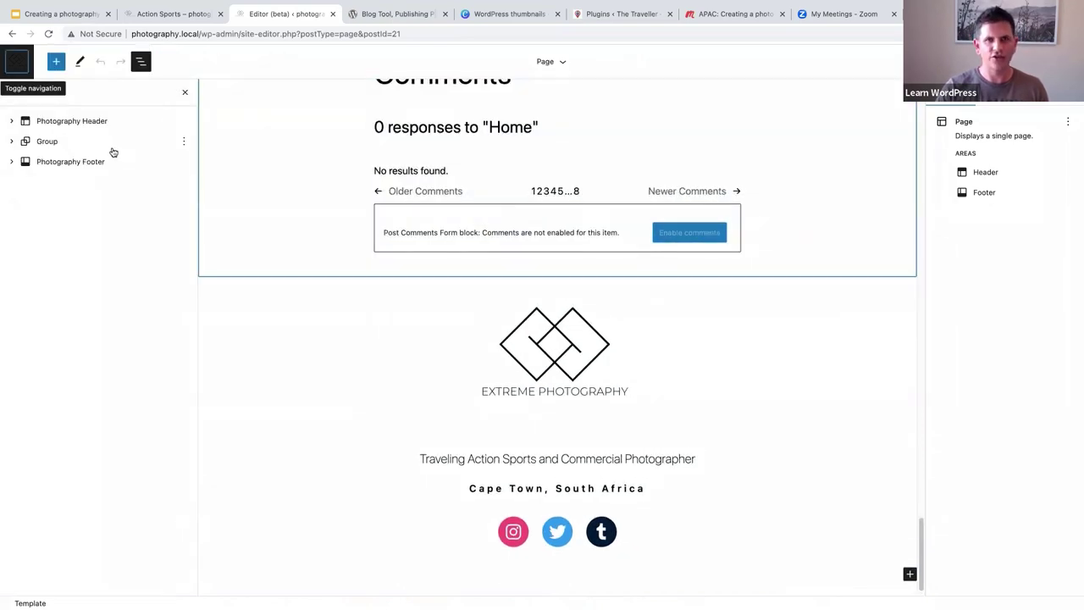
pyautogui.click(57, 123)
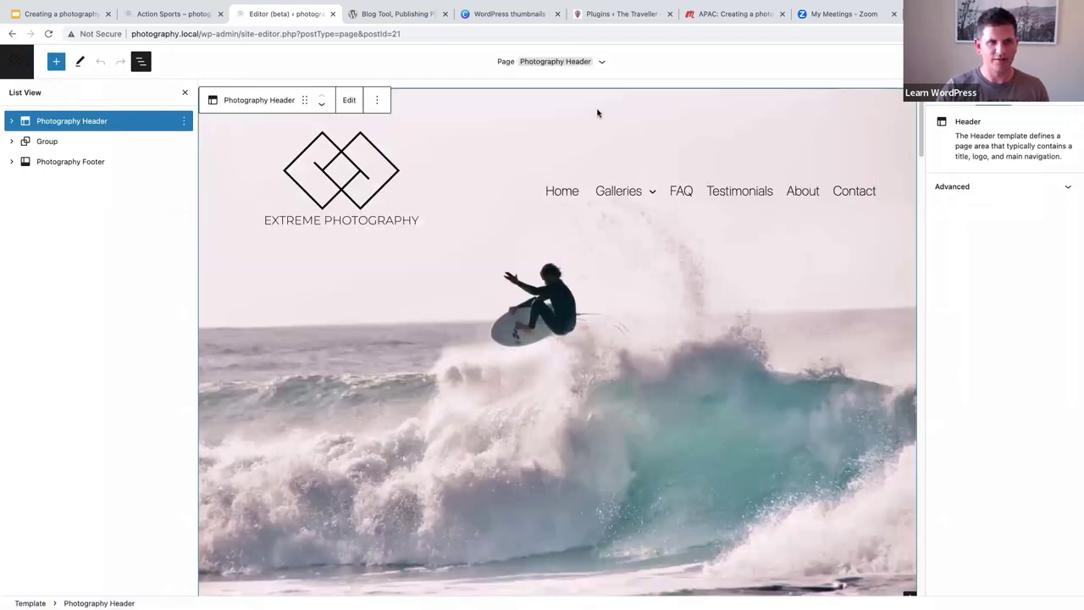
pyautogui.click(67, 162)
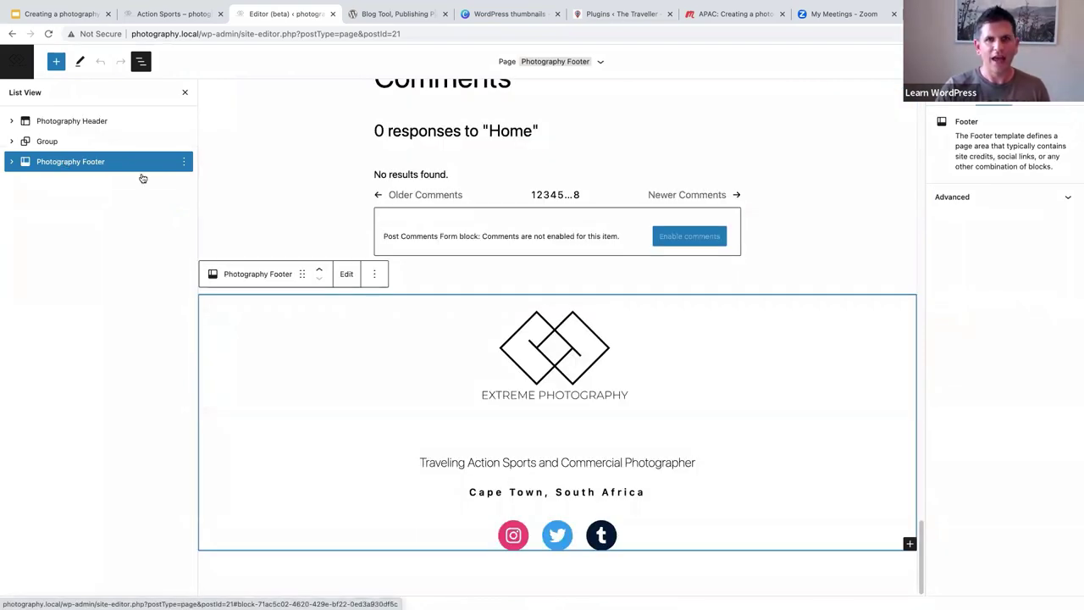
# - Expand the Group to inspect its Post Content block, then collapse it again
pyautogui.scroll(10, 313, 168)
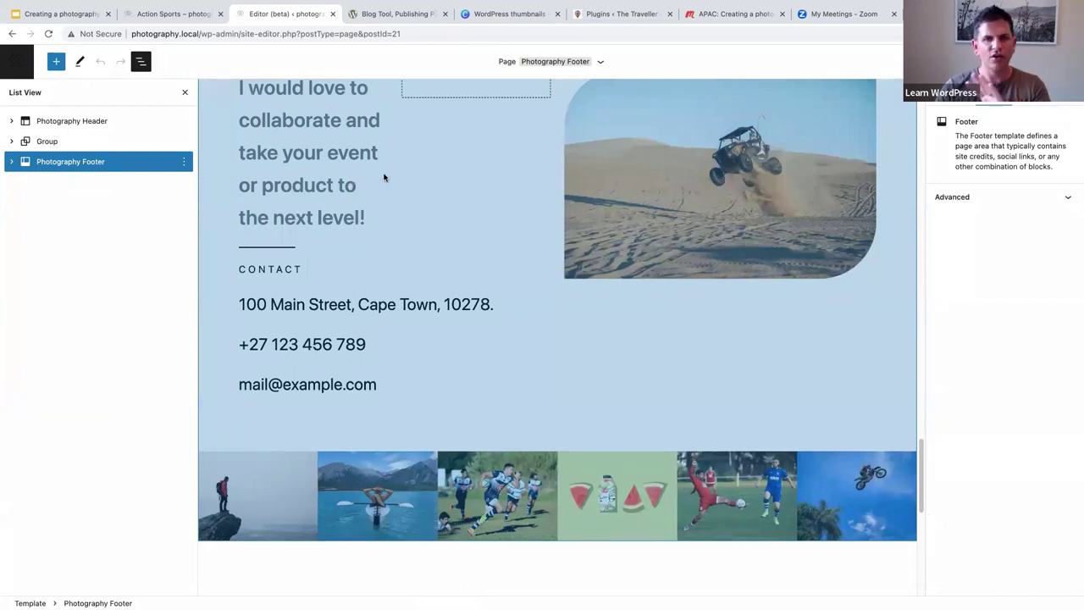
pyautogui.scroll(15, 454, 220)
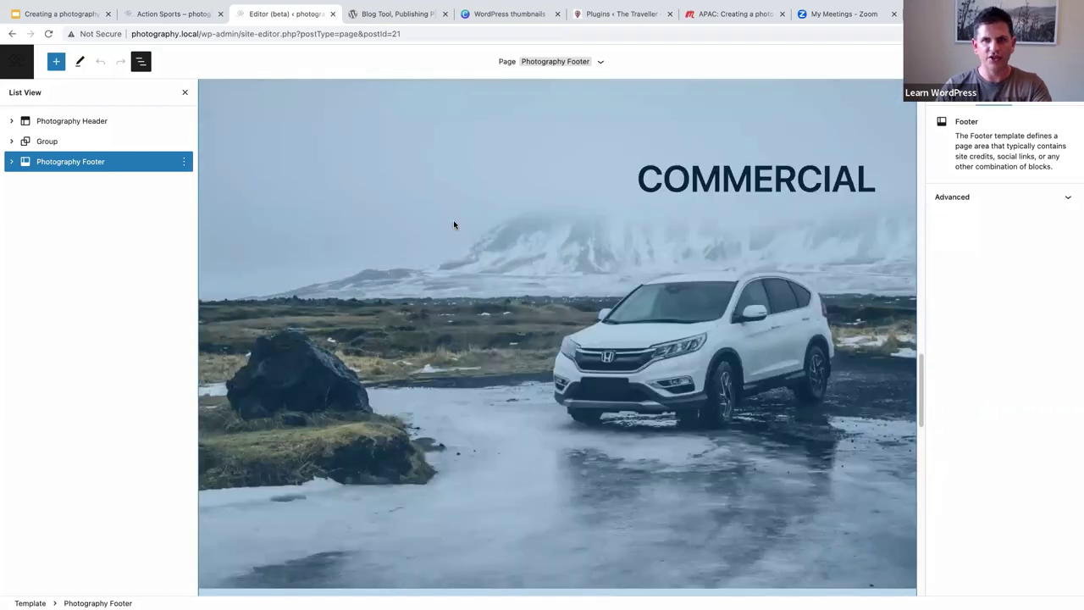
pyautogui.scroll(10, 453, 224)
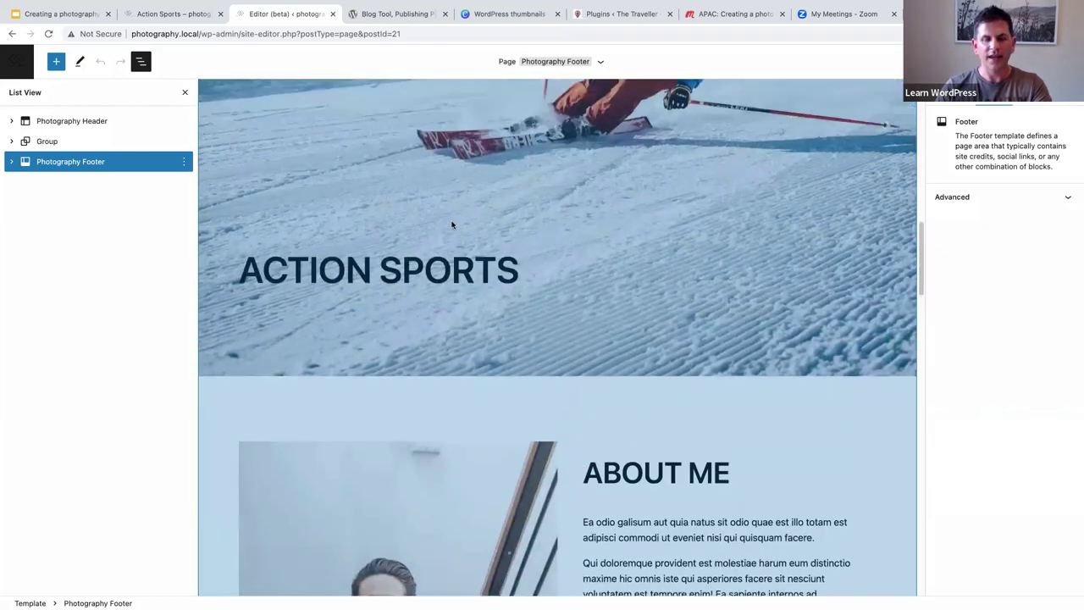
pyautogui.scroll(3, 453, 227)
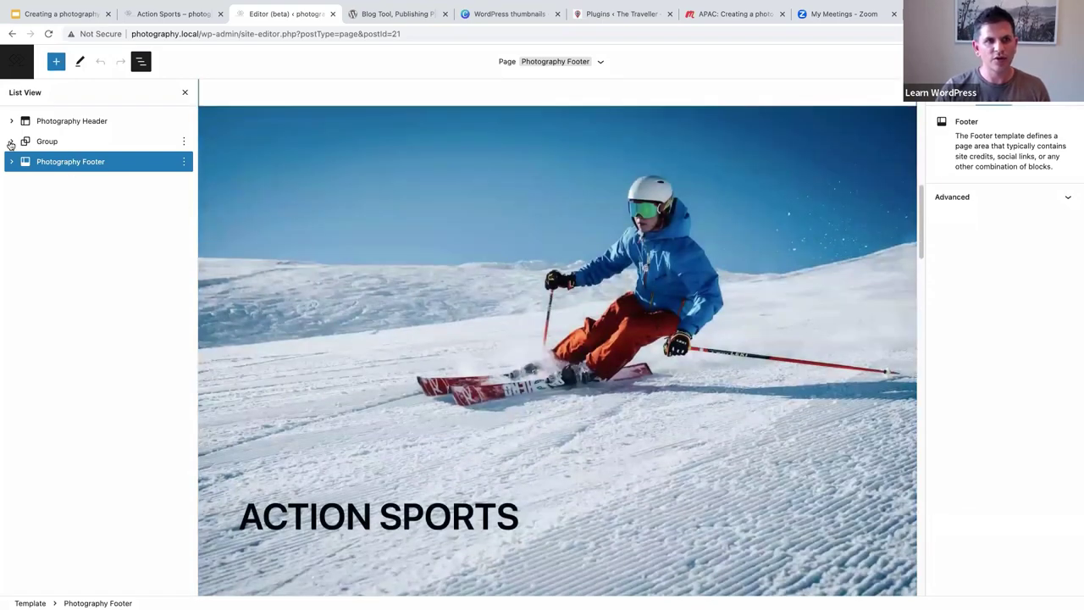
pyautogui.click(12, 143)
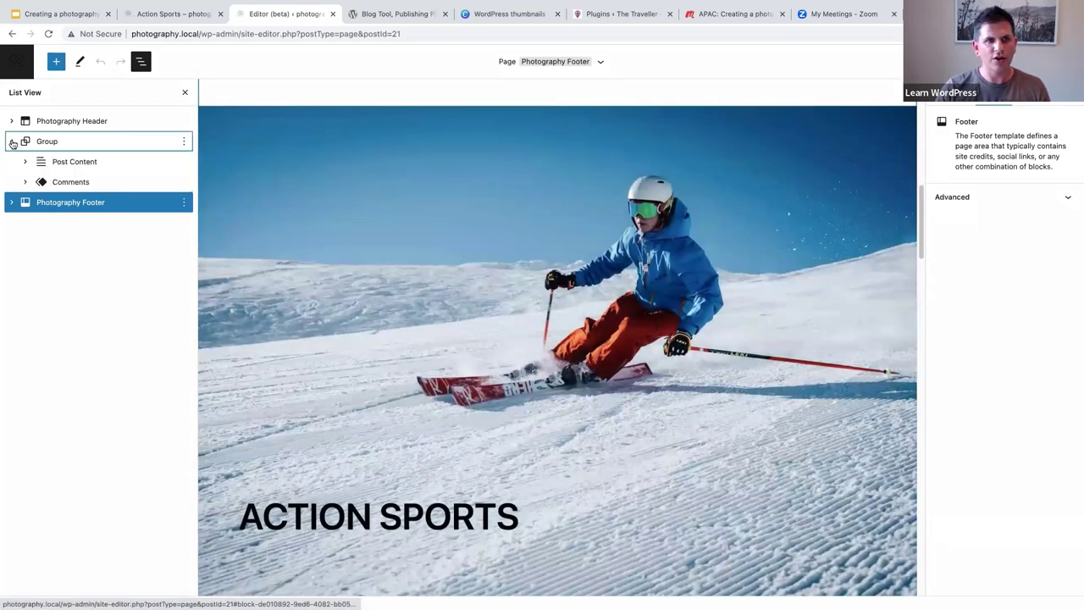
pyautogui.click(84, 165)
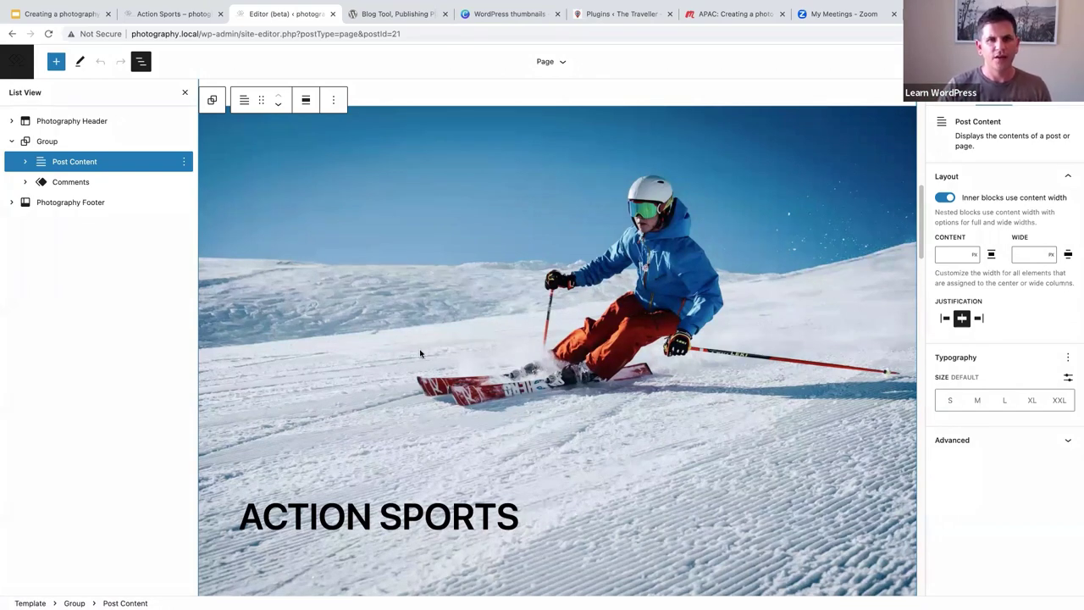
pyautogui.click(11, 143)
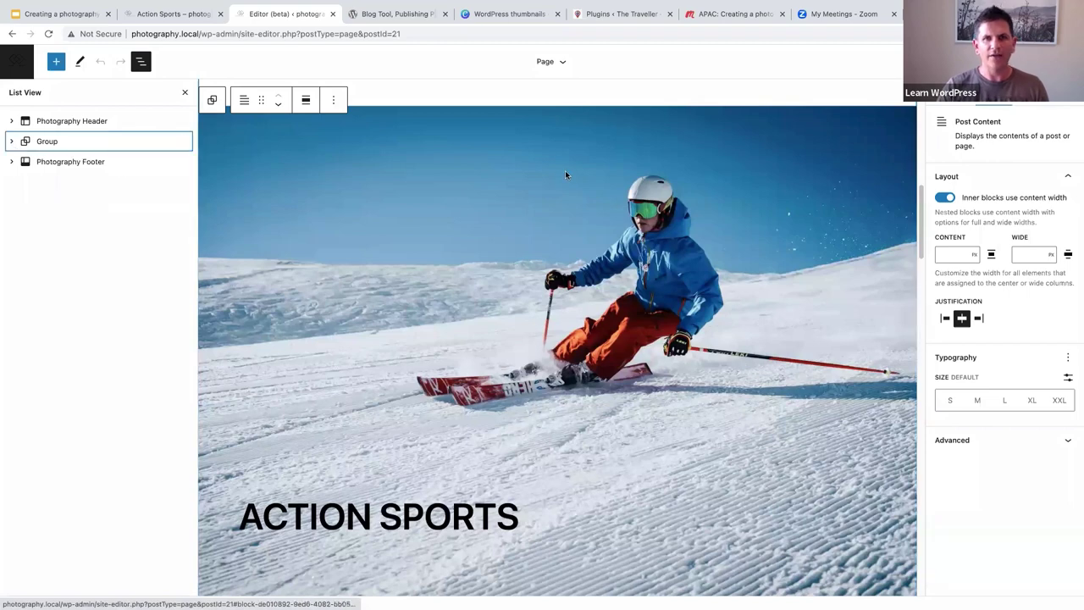
# - Scroll the canvas to check the footer and reopen the site editor navigation sidebar
pyautogui.scroll(1, 571, 177)
pyautogui.scroll(4, 573, 184)
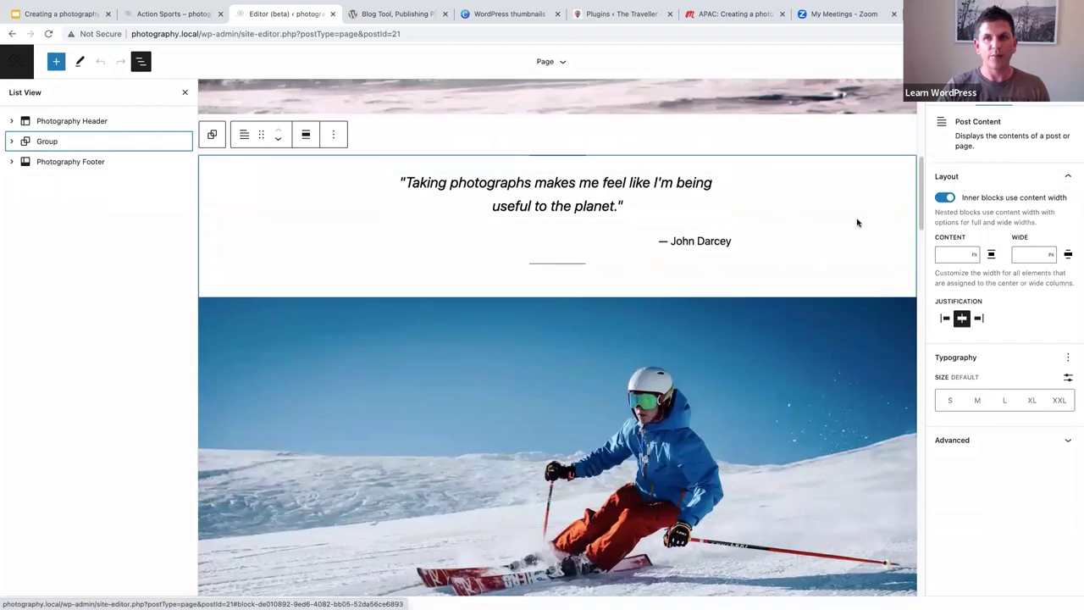
pyautogui.scroll(5, 921, 172)
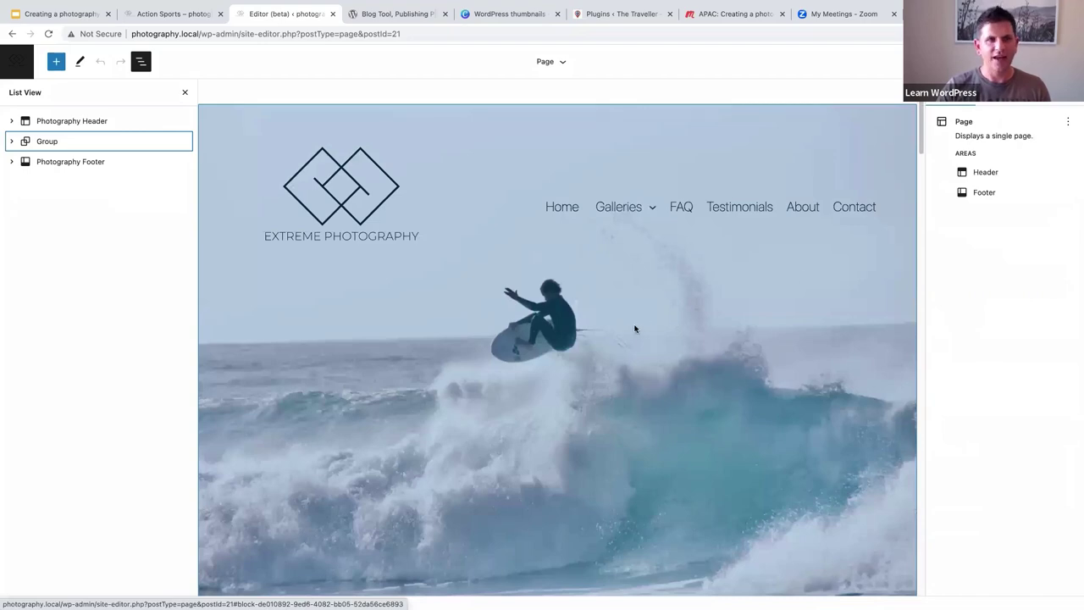
pyautogui.scroll(-3, 921, 144)
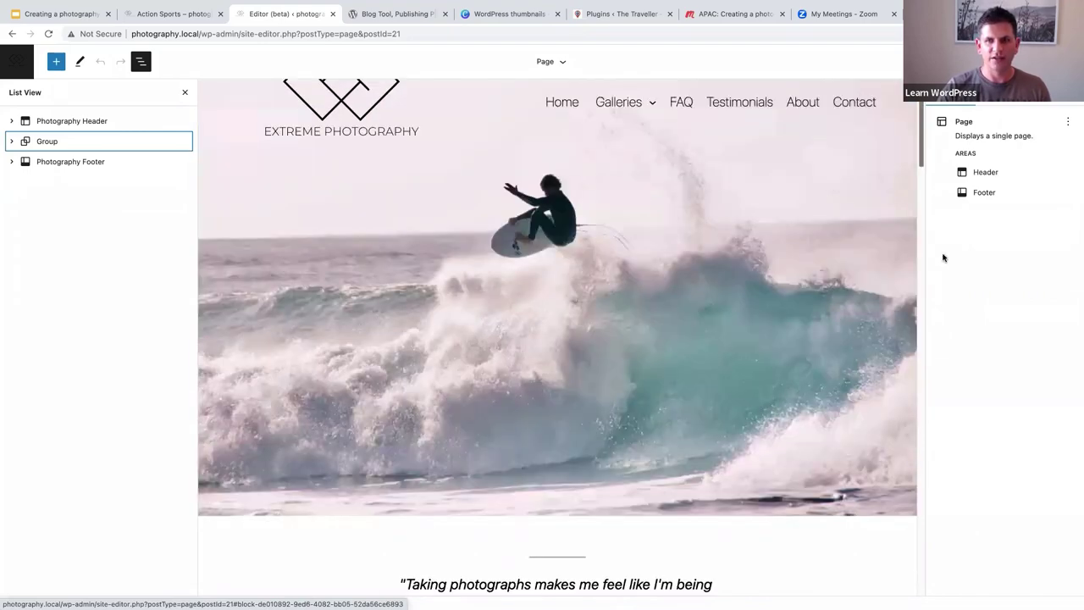
pyautogui.scroll(-20, 956, 491)
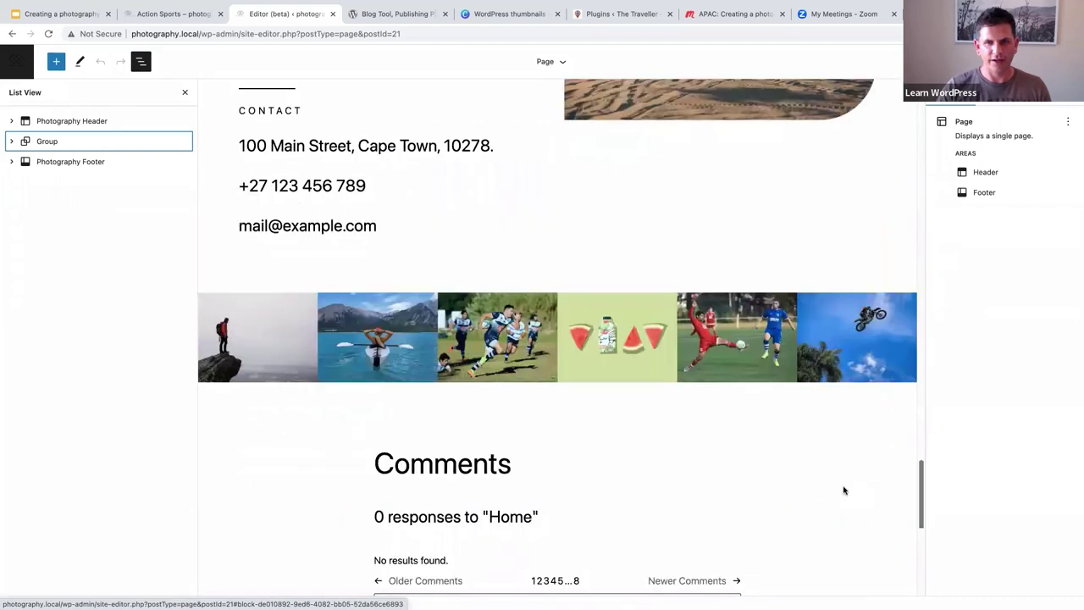
pyautogui.scroll(-10, 844, 490)
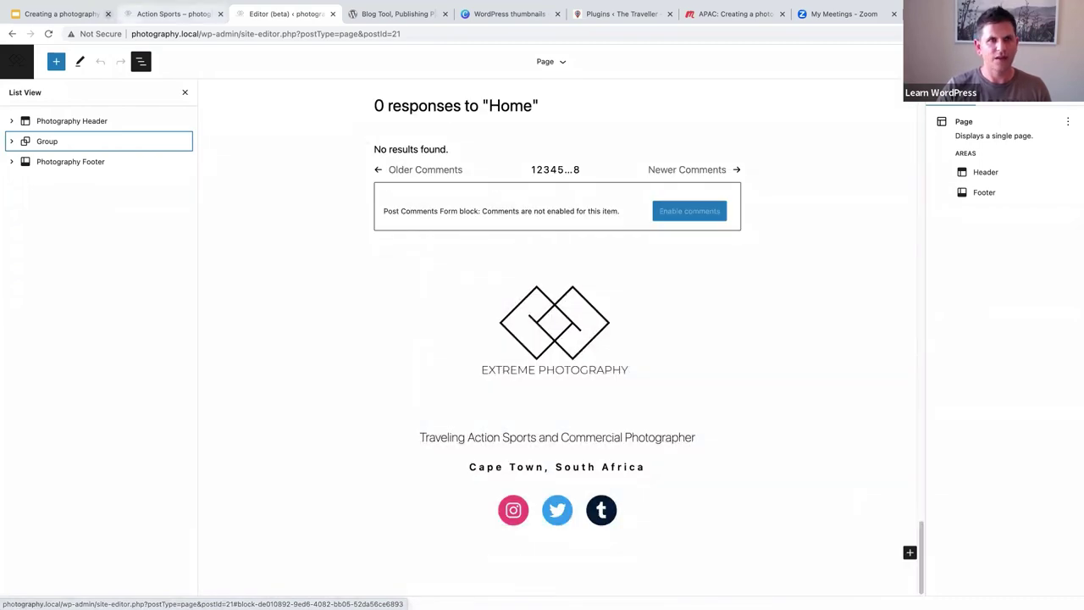
pyautogui.click(23, 66)
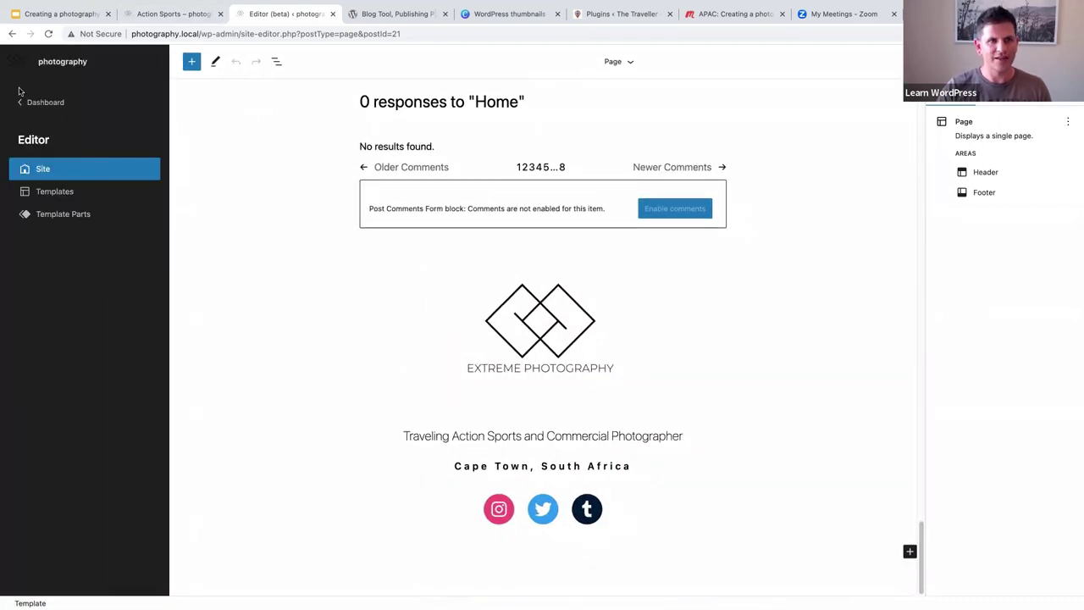
# - Under Template Parts, create a Header-area part named 'OW Photography header'
pyautogui.click(28, 216)
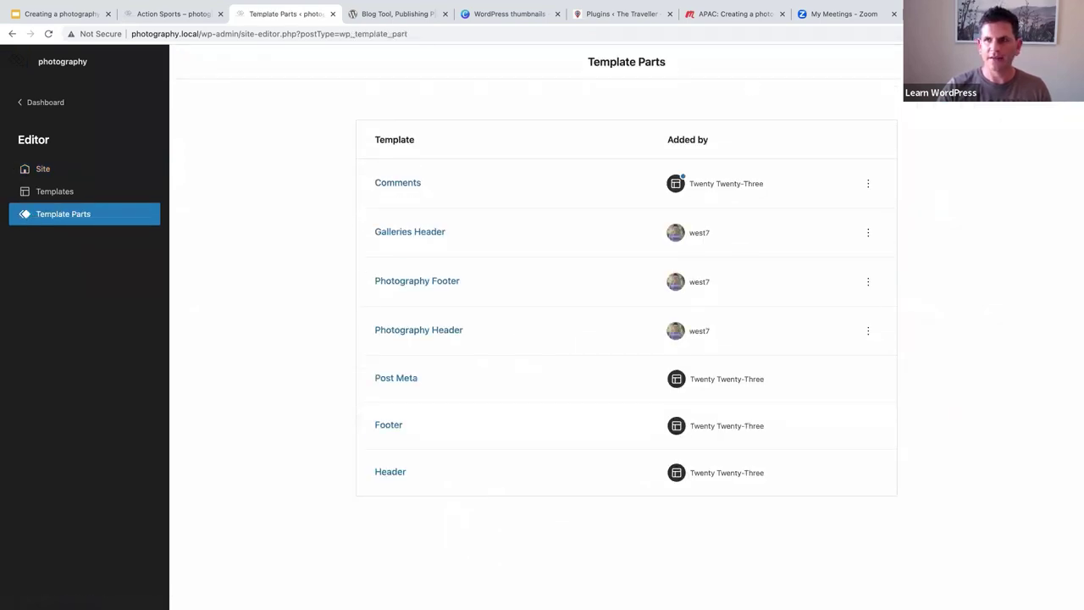
pyautogui.click(1037, 62)
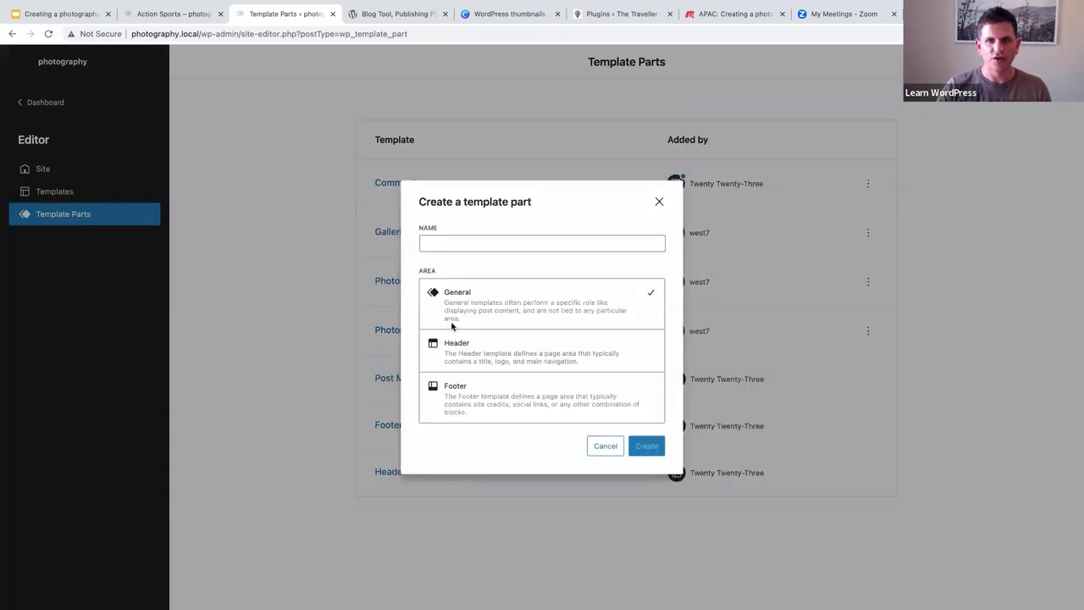
pyautogui.click(453, 355)
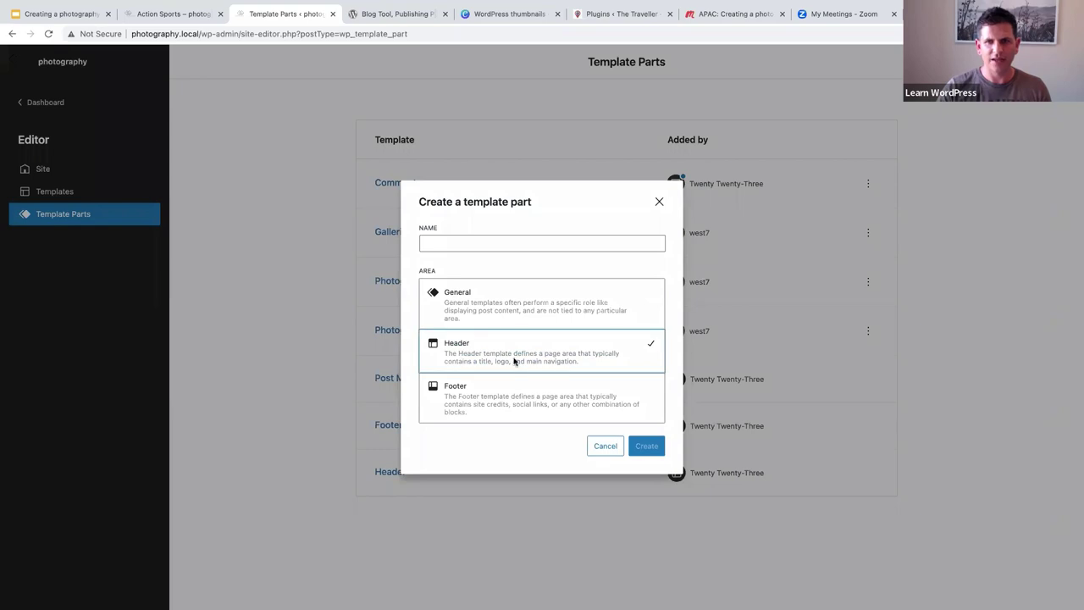
pyautogui.click(464, 245)
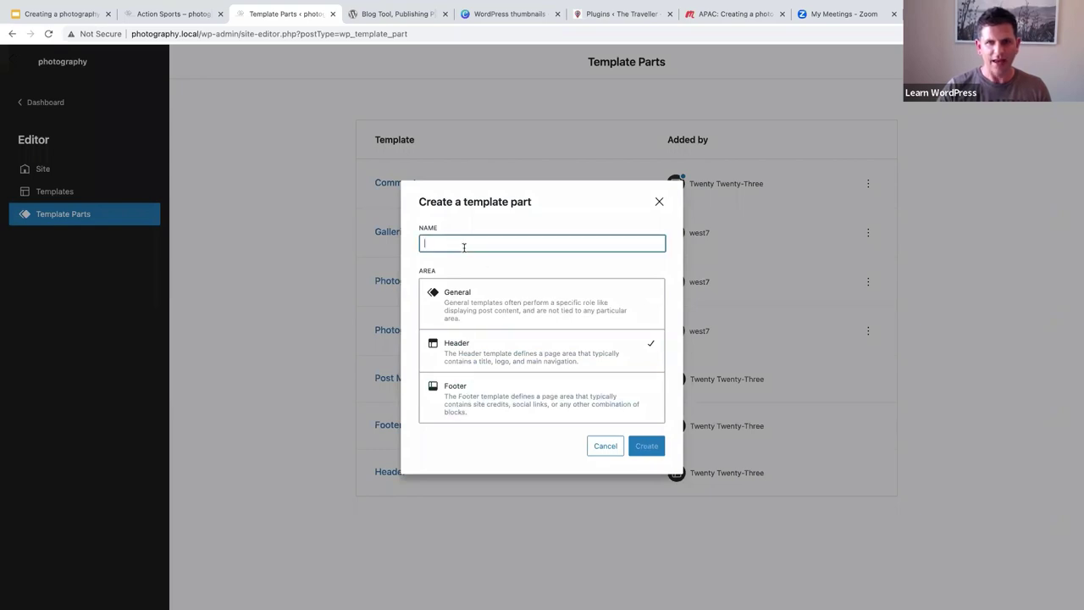
pyautogui.write('zO')
pyautogui.press('BackSpace')
pyautogui.press('BackSpace')
pyautogui.write('O')
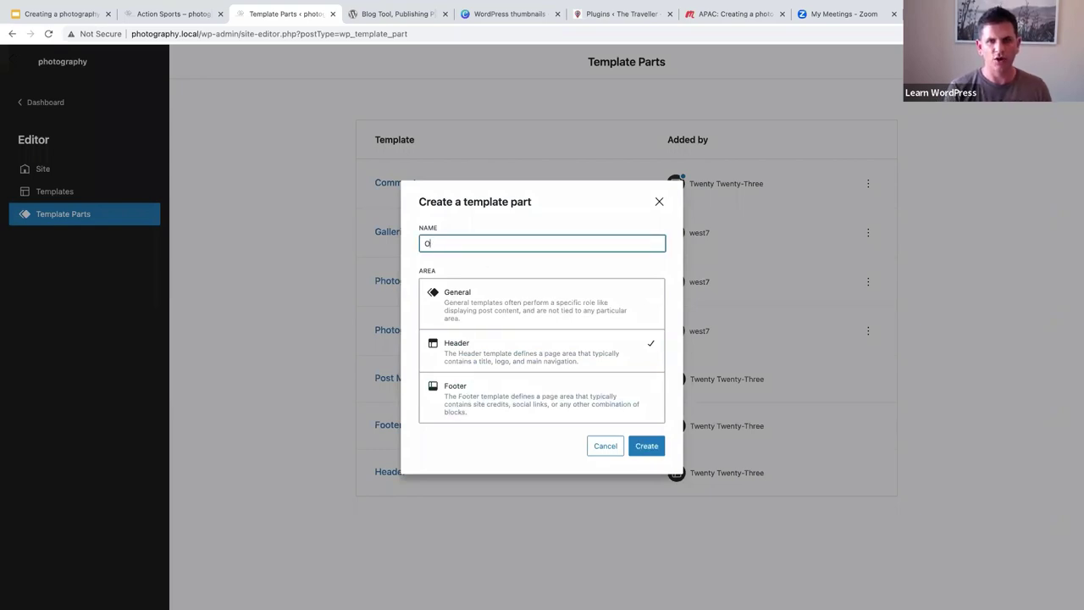
pyautogui.write('W Photo')
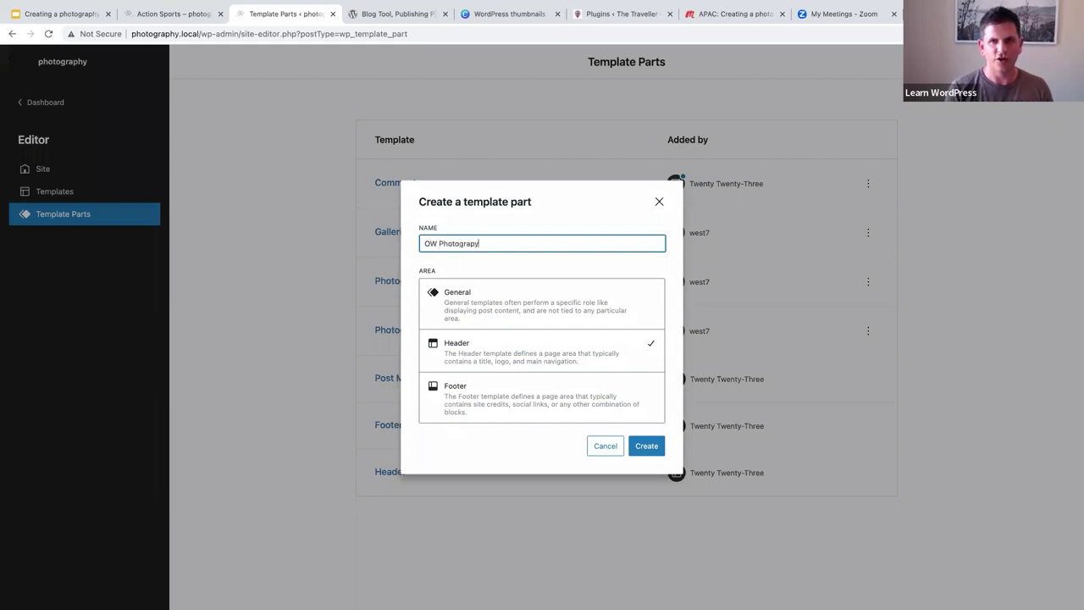
pyautogui.write('graphy header')
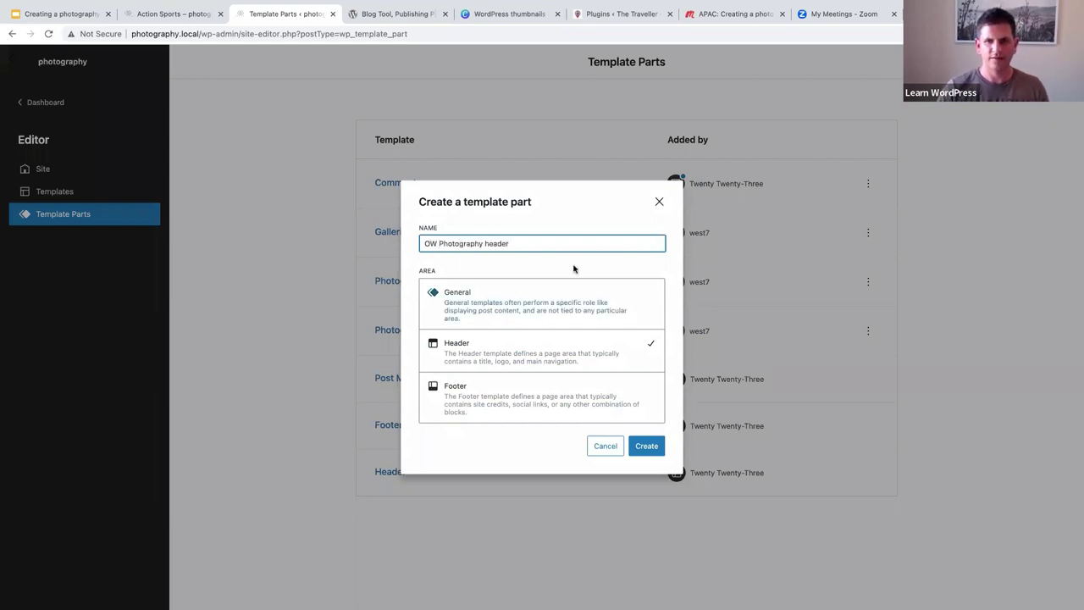
pyautogui.click(647, 446)
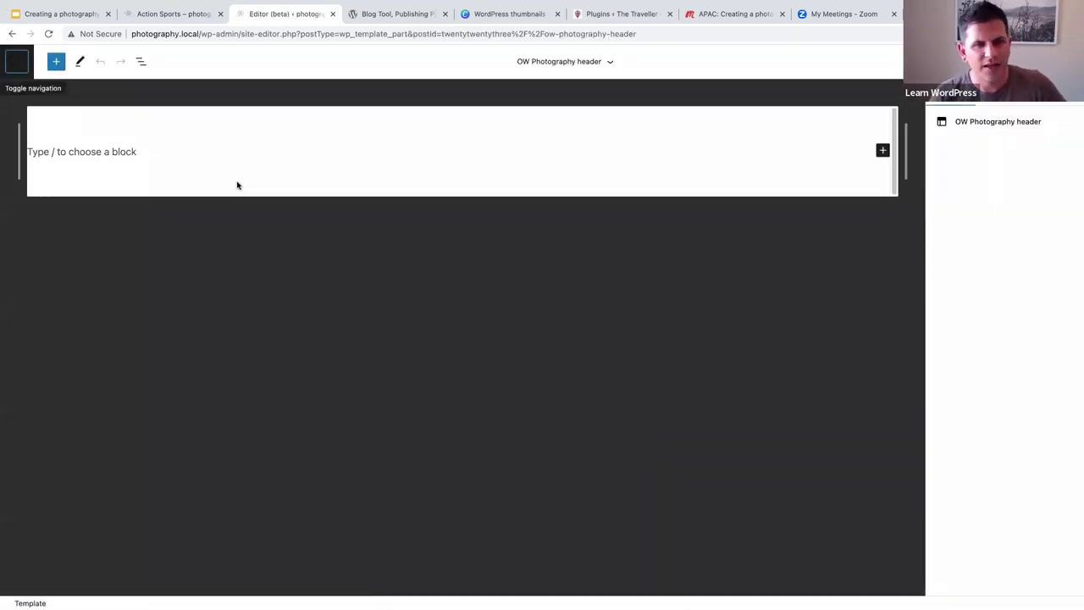
# - Insert a Cover block via /cover with the surfing photo from the Media Library as background
pyautogui.click(100, 161)
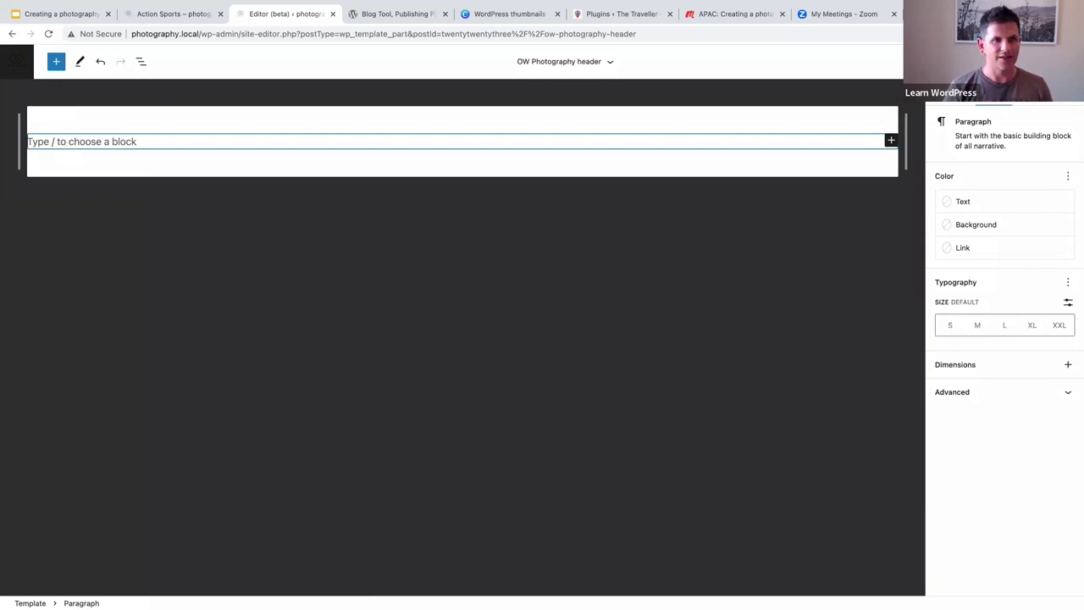
pyautogui.write('/')
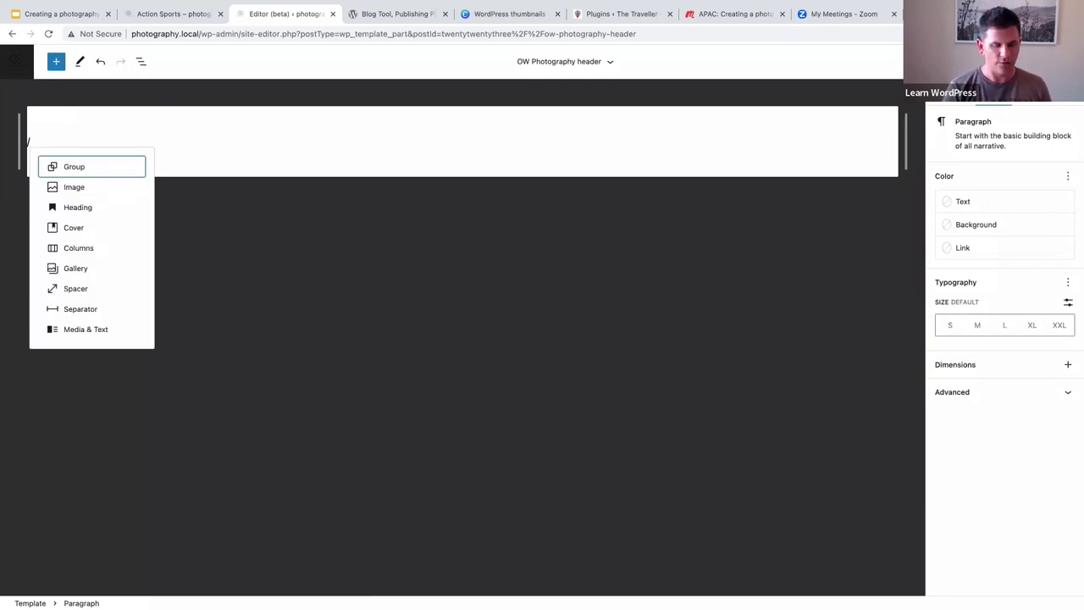
pyautogui.write('cover')
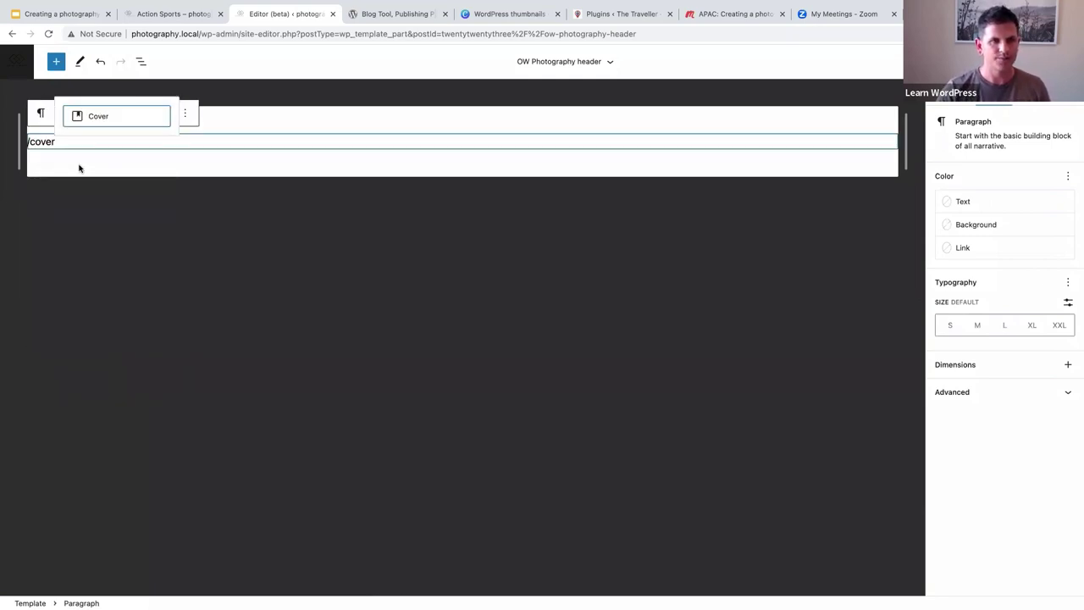
pyautogui.click(99, 116)
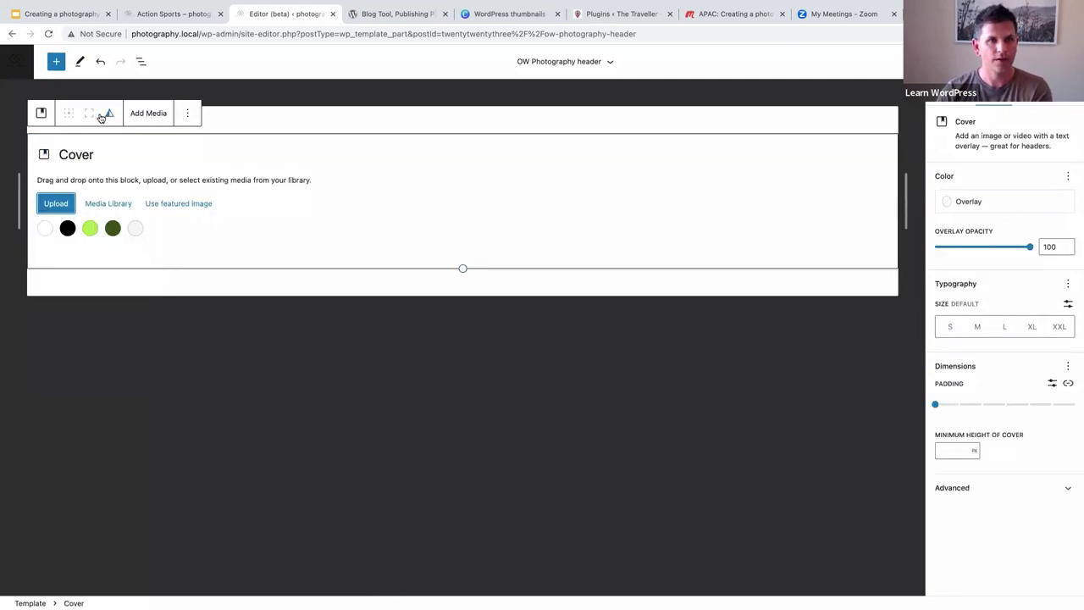
pyautogui.click(109, 204)
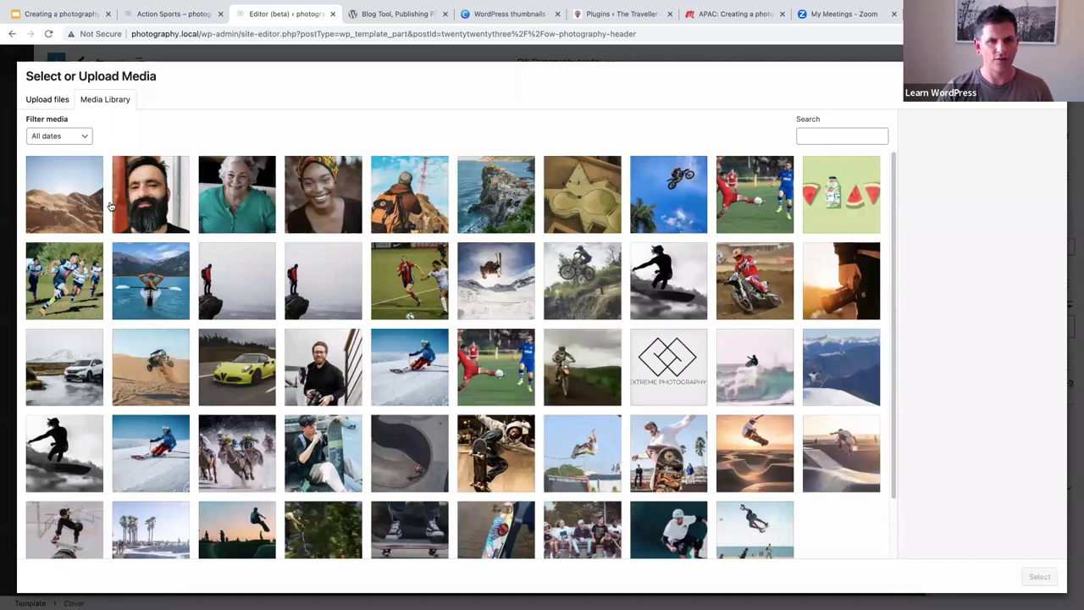
pyautogui.scroll(-1, 219, 261)
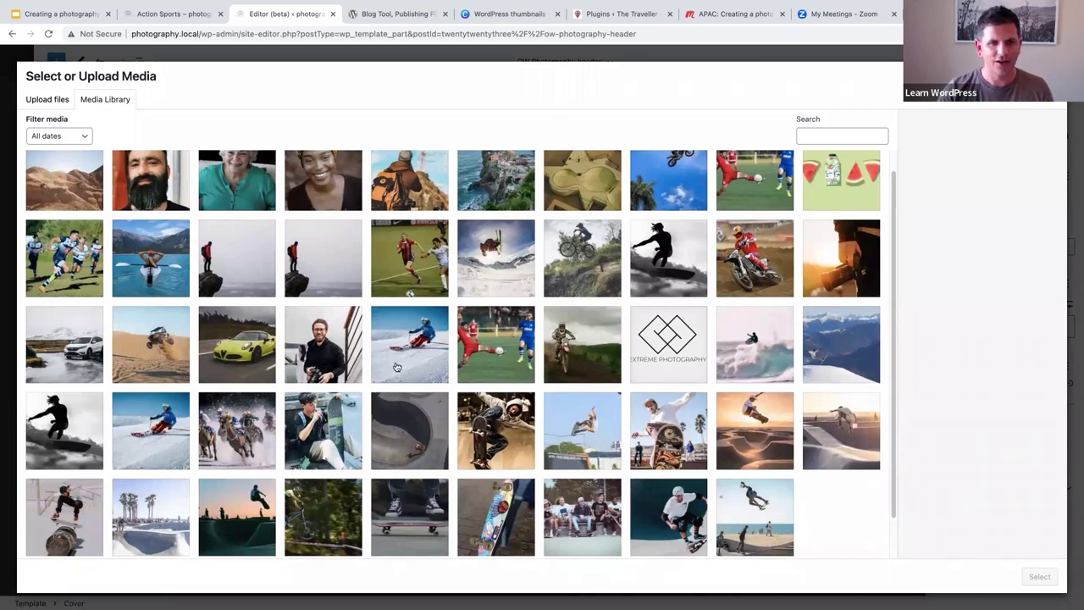
pyautogui.scroll(-3, 397, 366)
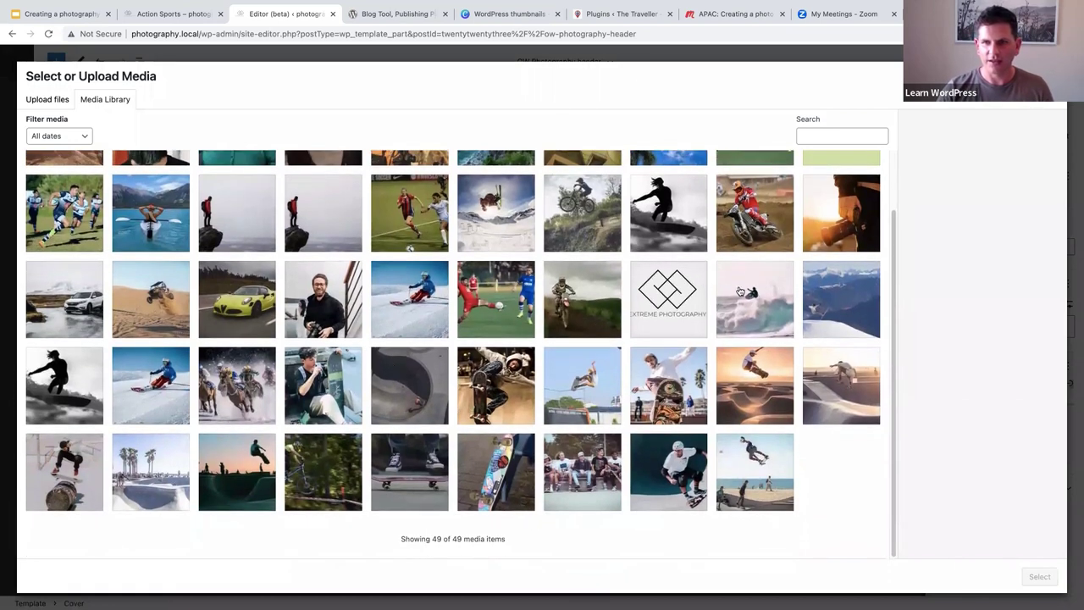
pyautogui.click(740, 292)
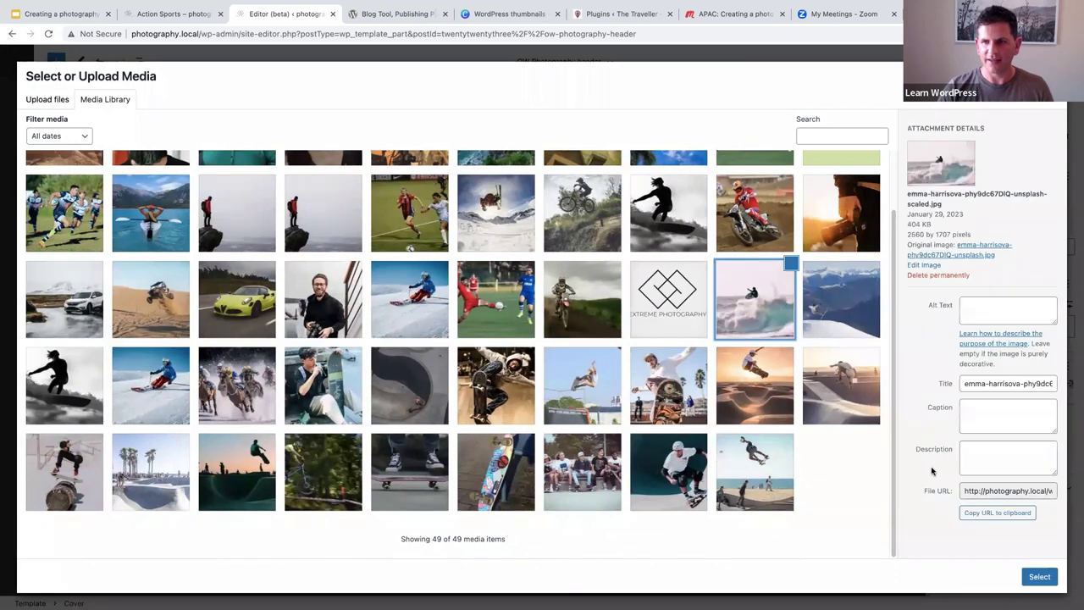
pyautogui.click(1040, 577)
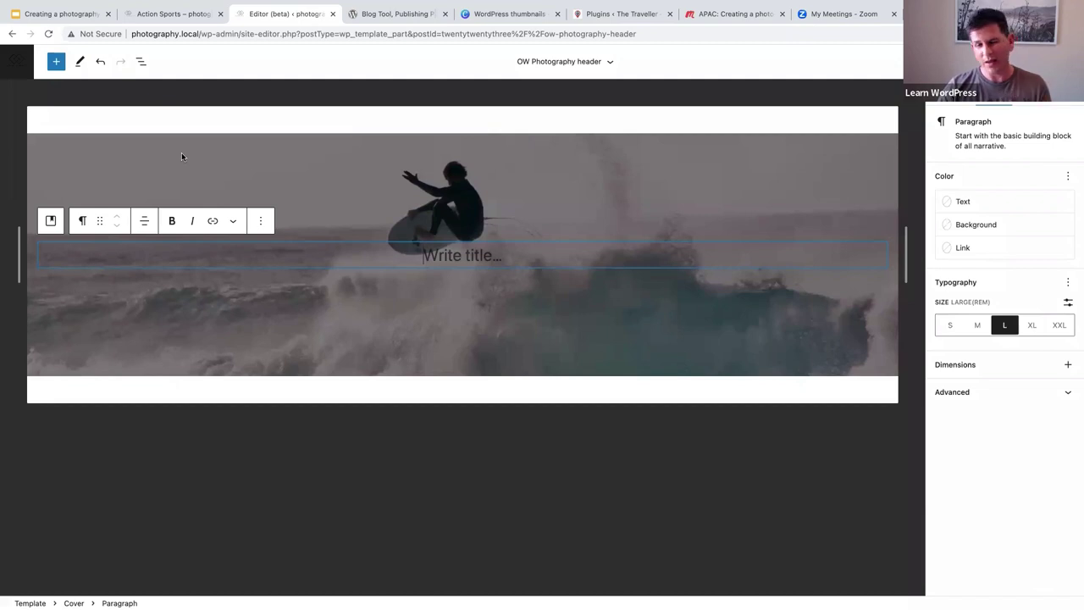
# - Set the Cover to full height (100 vh) and its overlay opacity to 0
pyautogui.click(95, 159)
pyautogui.click(140, 62)
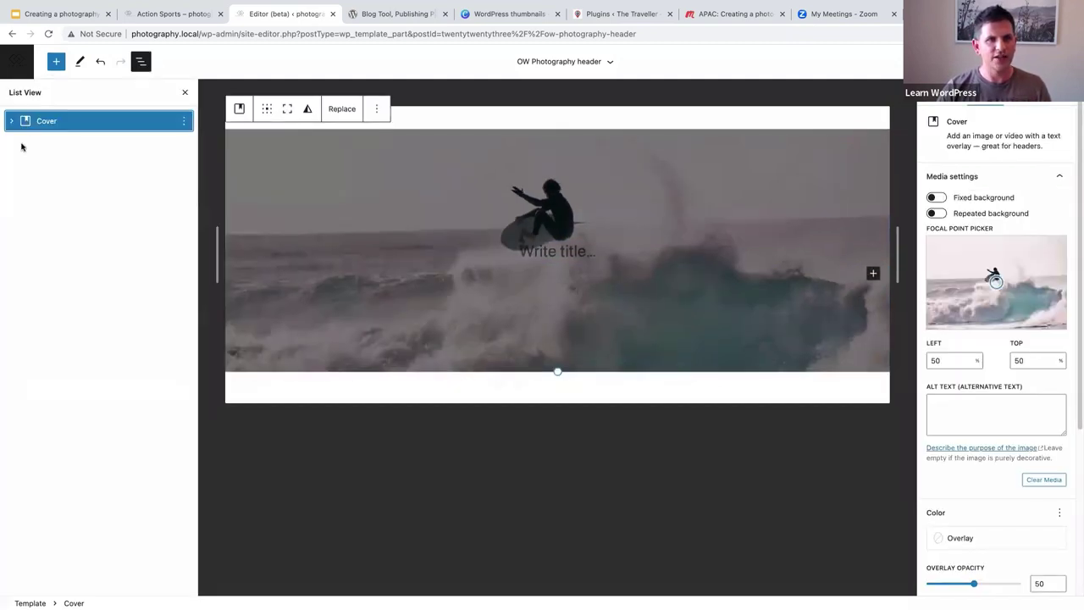
pyautogui.click(288, 111)
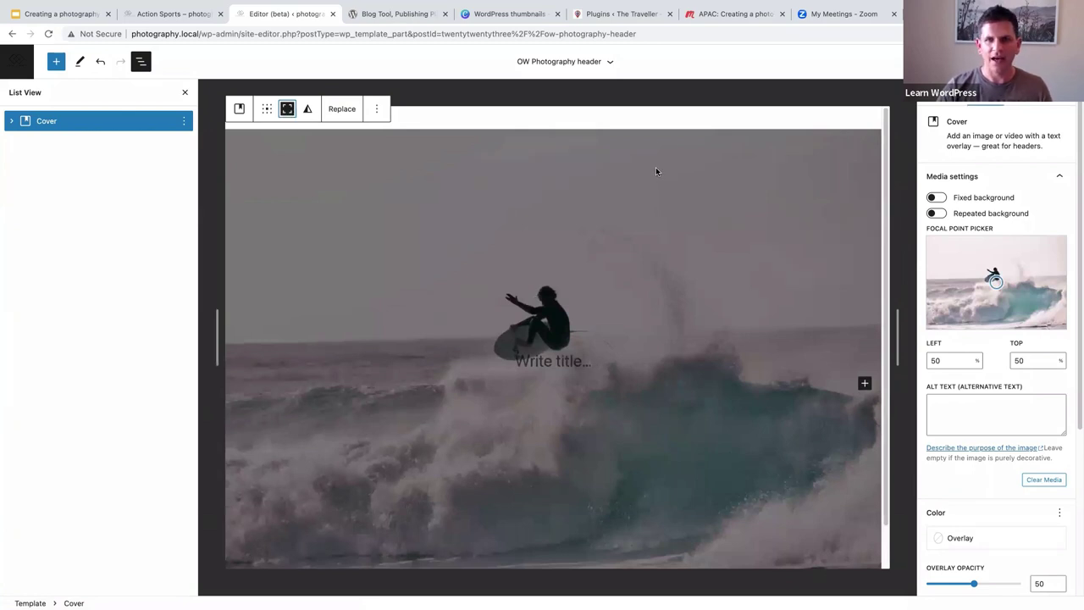
pyautogui.scroll(-5, 1072, 254)
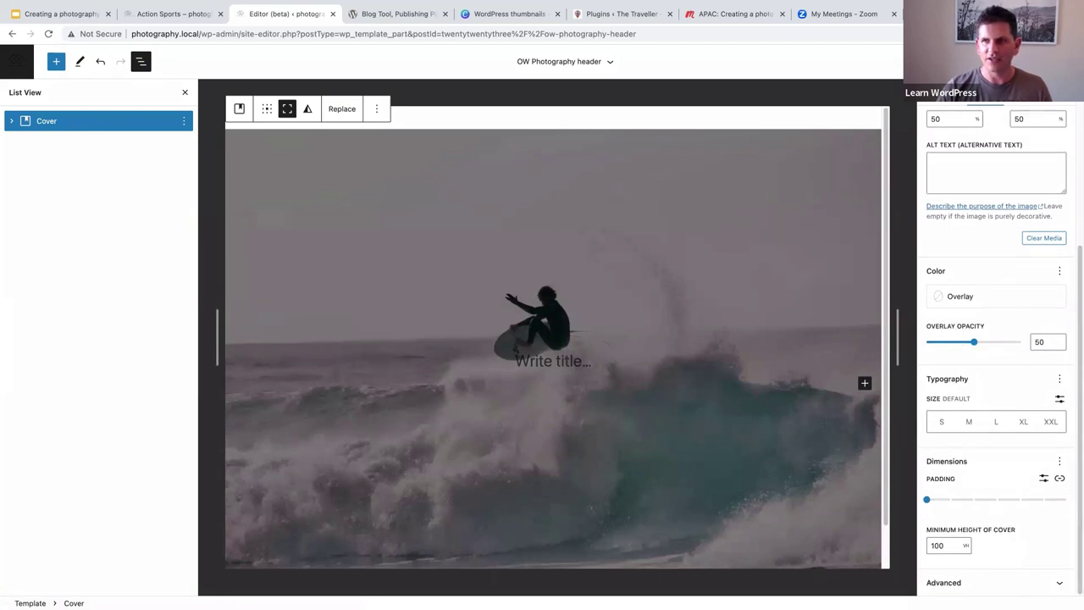
pyautogui.moveTo(975, 342); pyautogui.dragTo(905, 350)
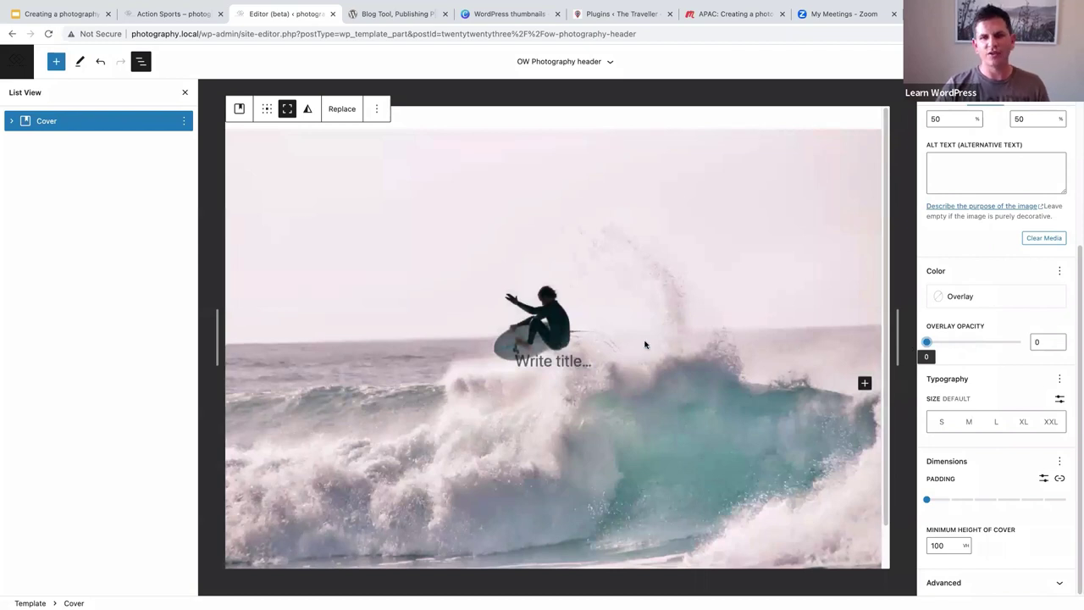
pyautogui.click(537, 361)
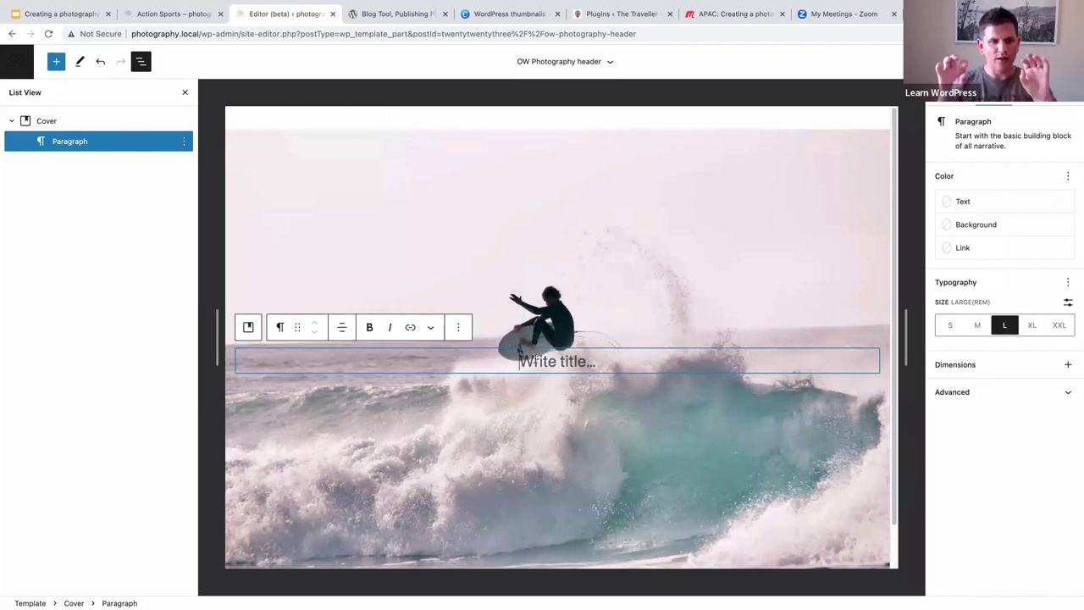
# - Turn the cover's title paragraph into a Row and add a Site Logo block inside it
pyautogui.write('/')
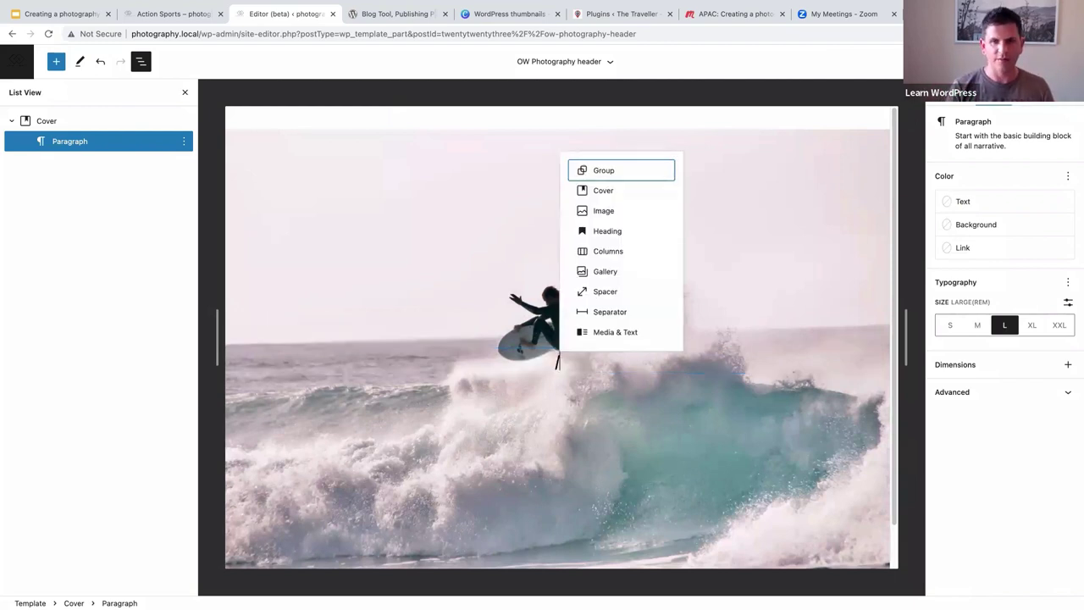
pyautogui.write('row')
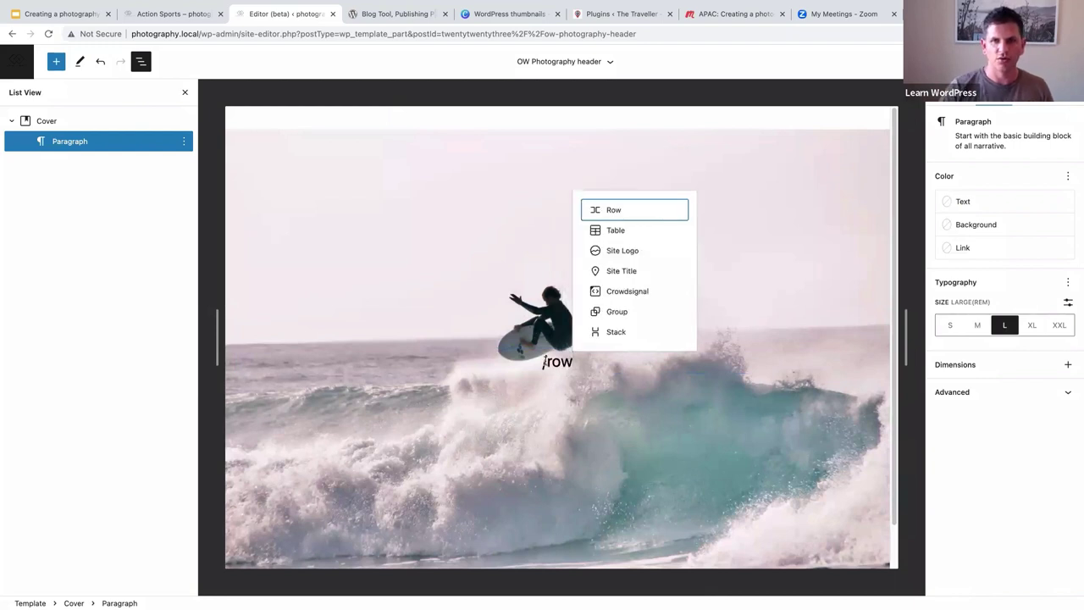
pyautogui.click(619, 212)
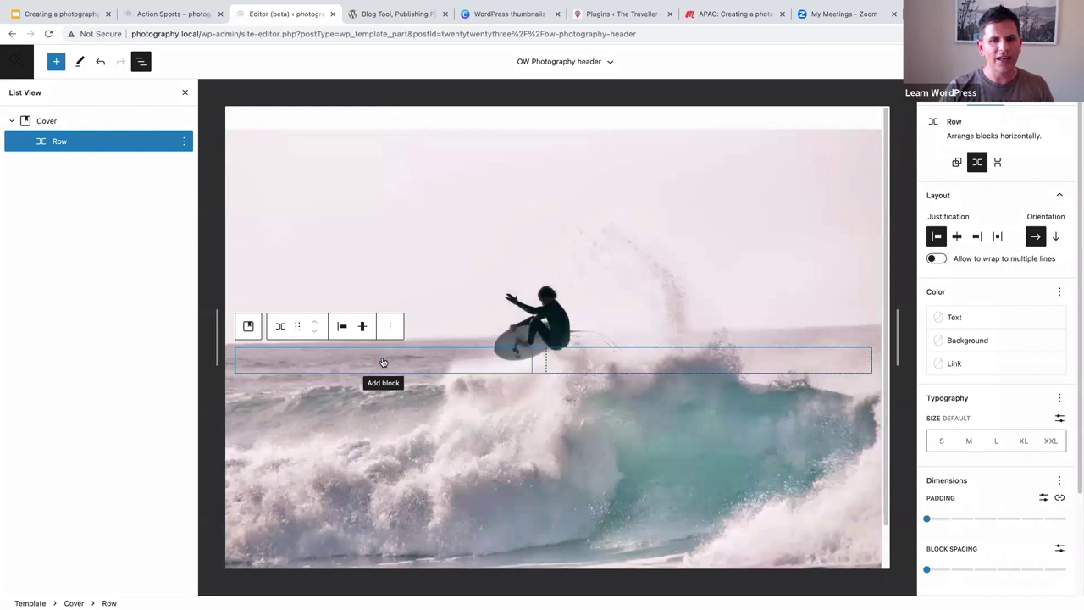
pyautogui.click(382, 363)
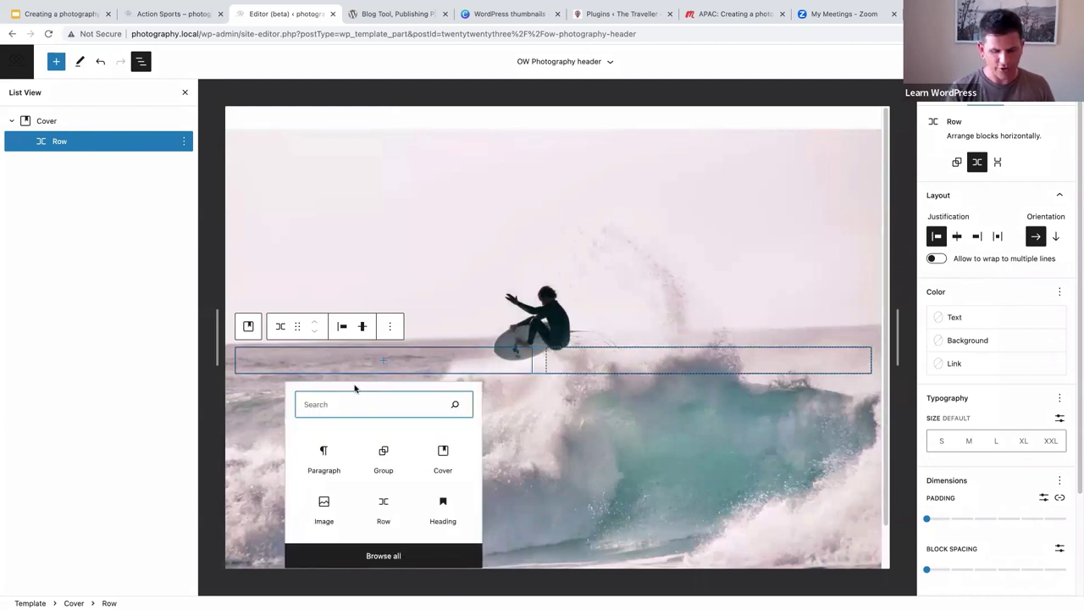
pyautogui.write('site l')
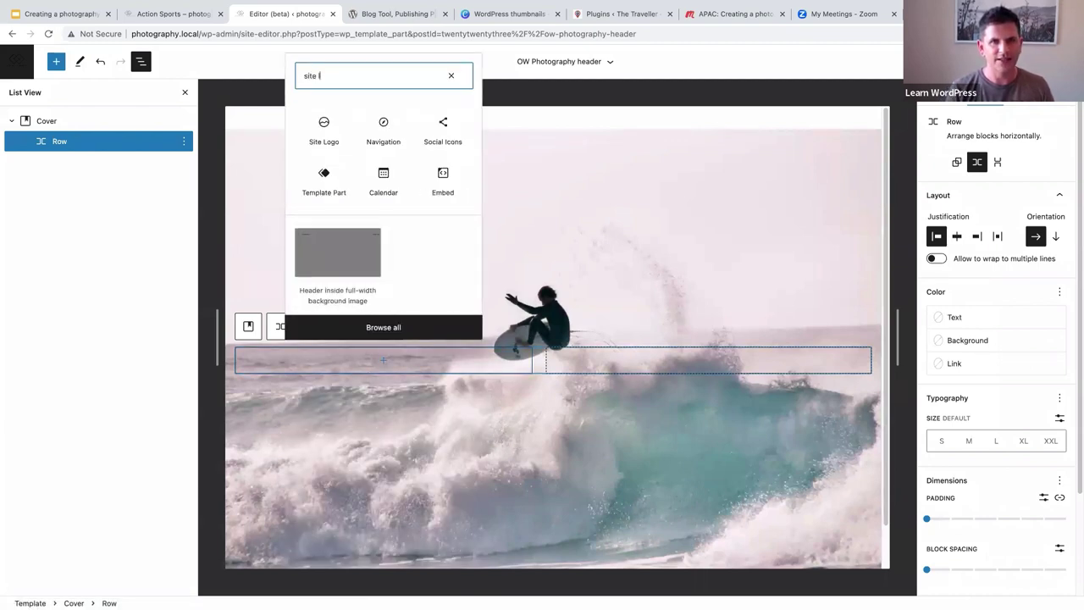
pyautogui.write('ogo')
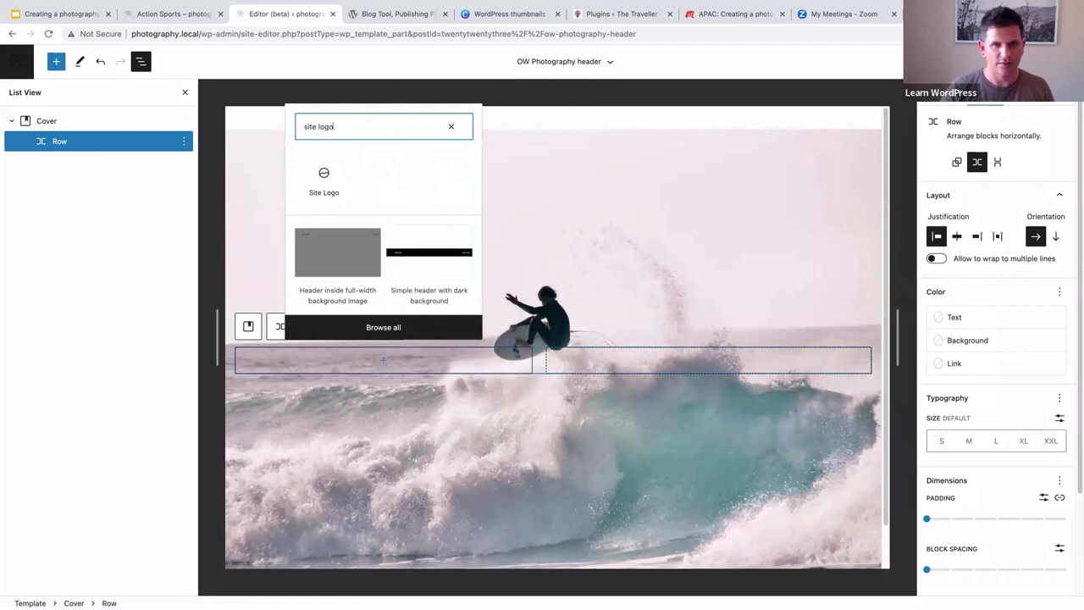
pyautogui.click(323, 178)
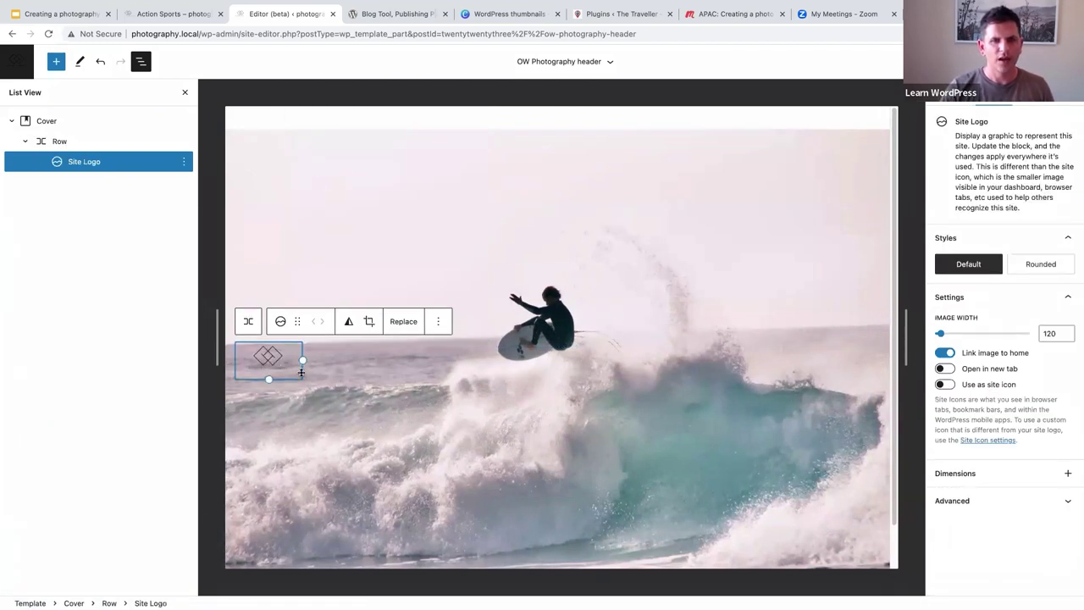
pyautogui.moveTo(302, 361); pyautogui.dragTo(331, 360)
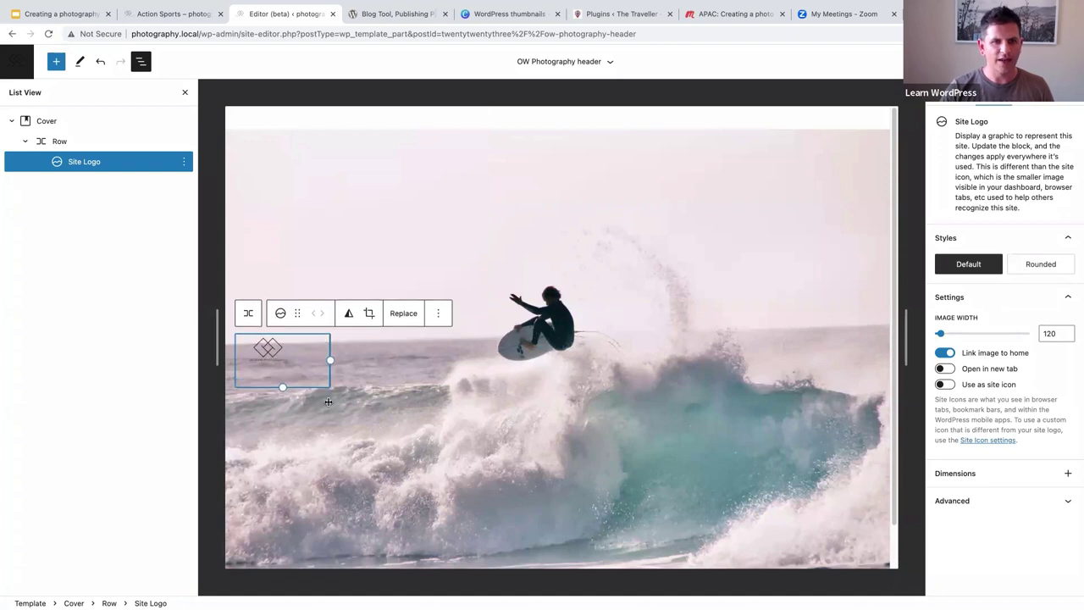
# - Replace the logo with the Extreme Photography image and widen it to 340 px
pyautogui.click(401, 313)
pyautogui.click(411, 390)
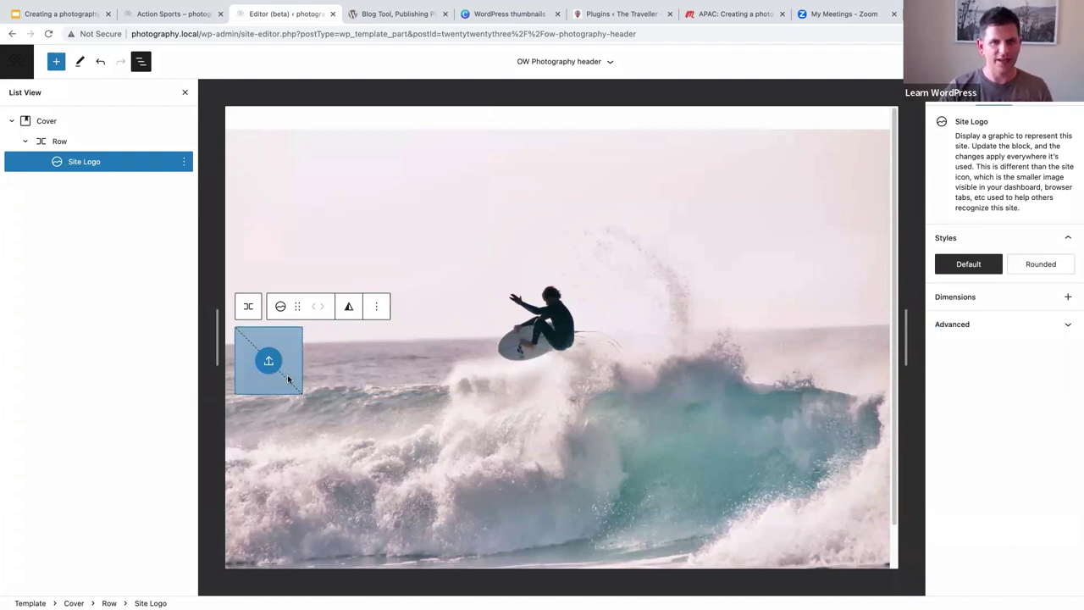
pyautogui.click(268, 363)
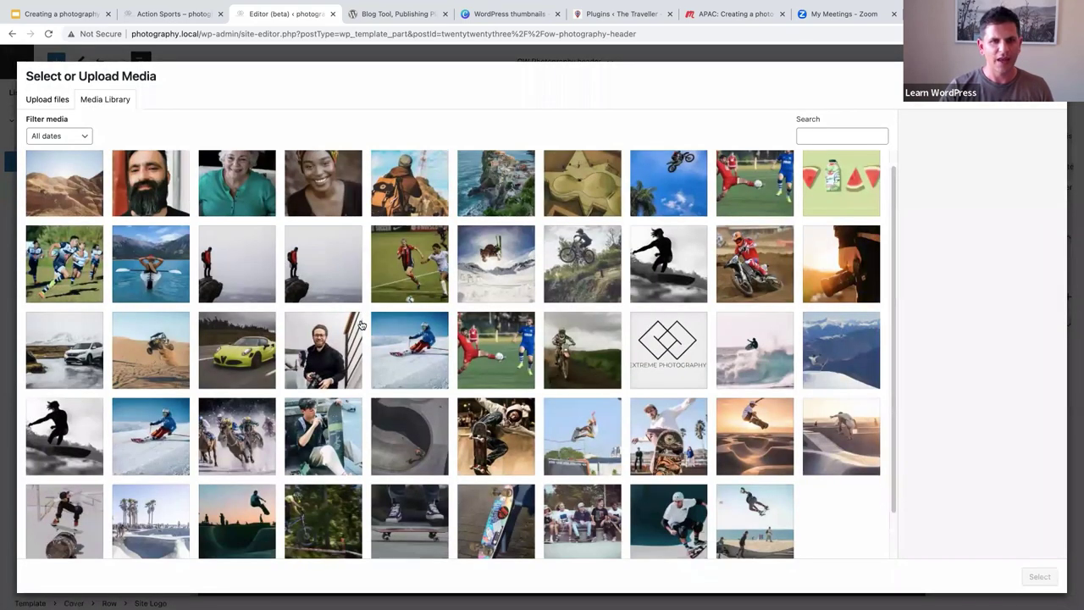
pyautogui.scroll(-2, 364, 325)
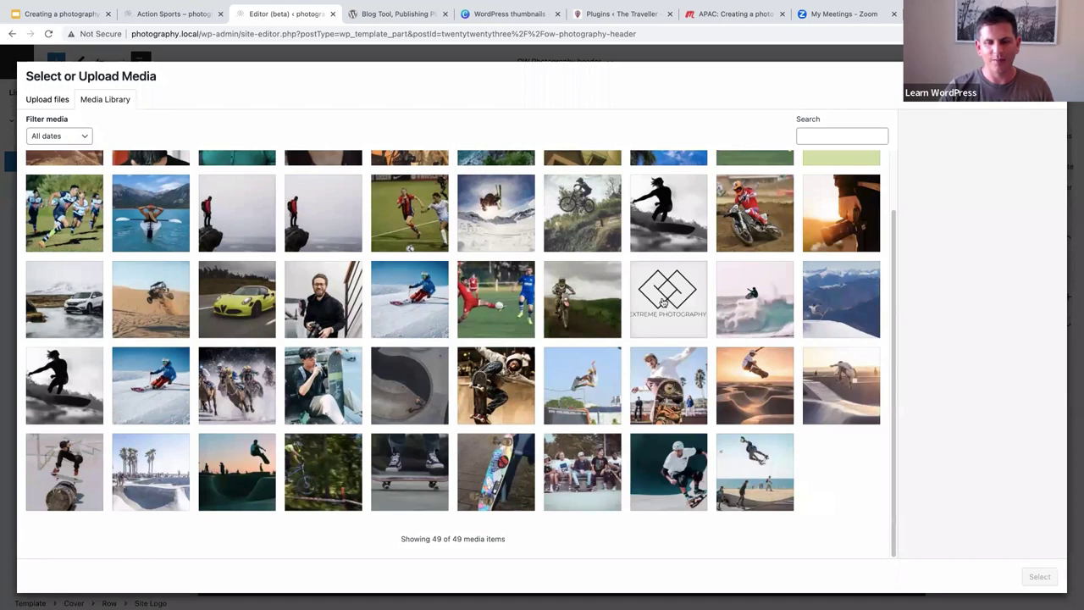
pyautogui.click(663, 302)
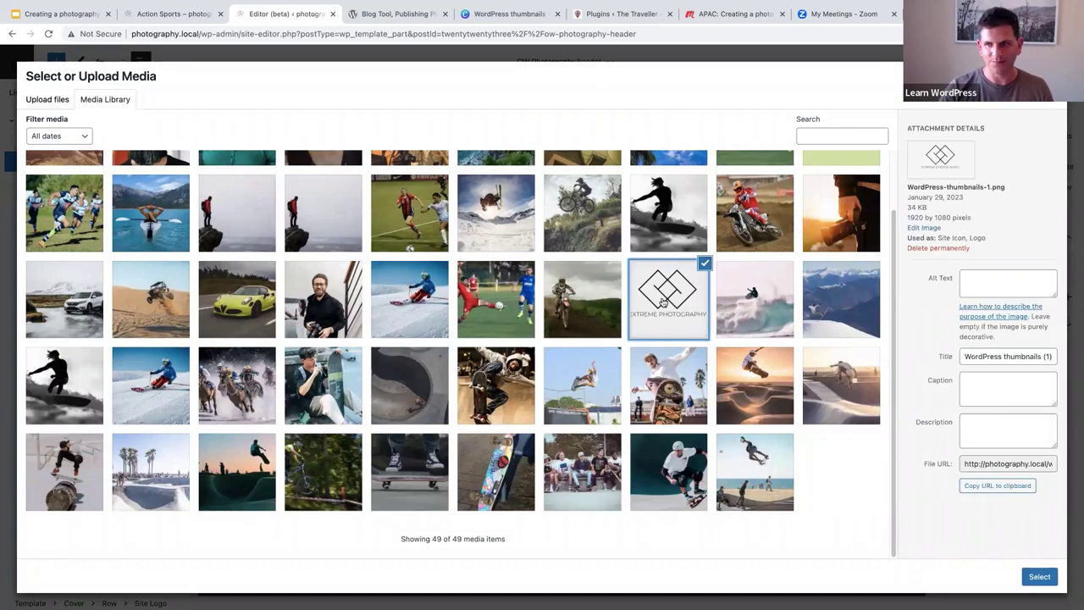
pyautogui.click(1039, 577)
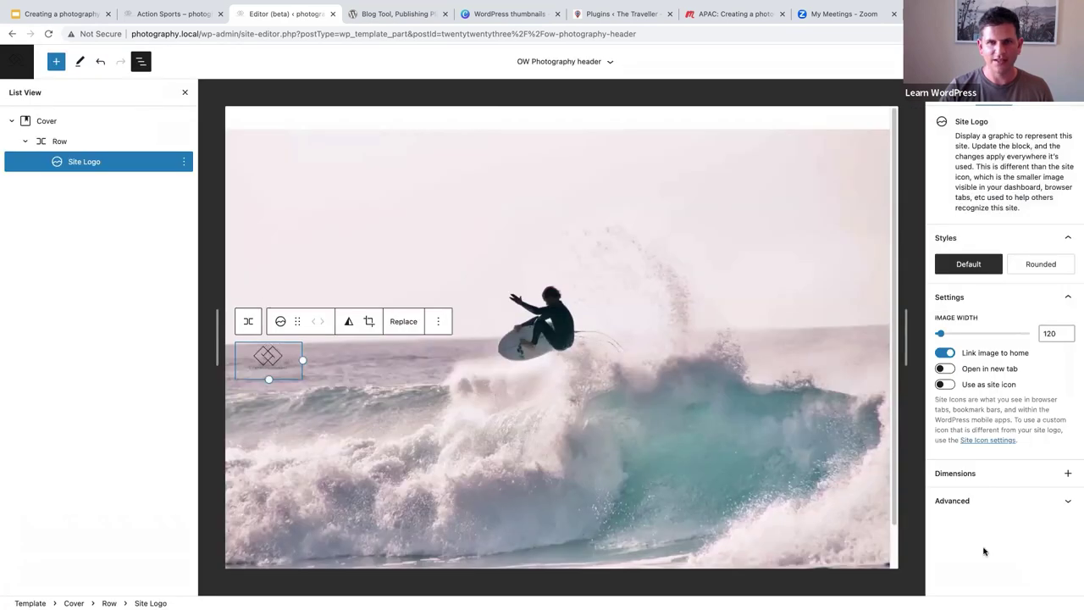
pyautogui.moveTo(310, 366); pyautogui.dragTo(426, 441)
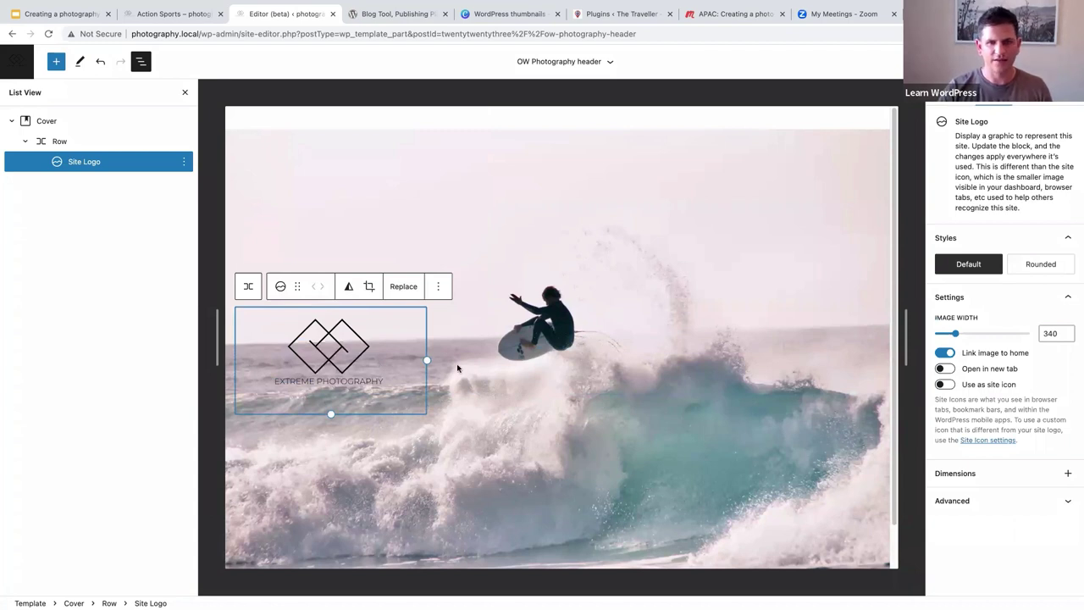
# - Add a Navigation block to the Row using the 'Navigation' menu (Home, Galleries, FAQ, Testimonials, About, Contact)
pyautogui.click(59, 141)
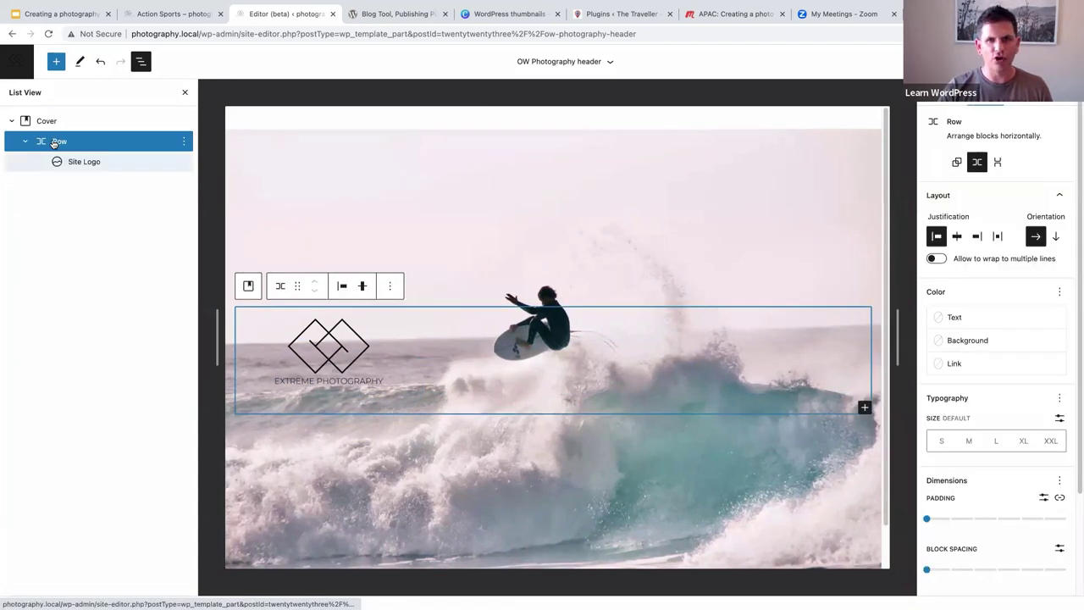
pyautogui.click(865, 408)
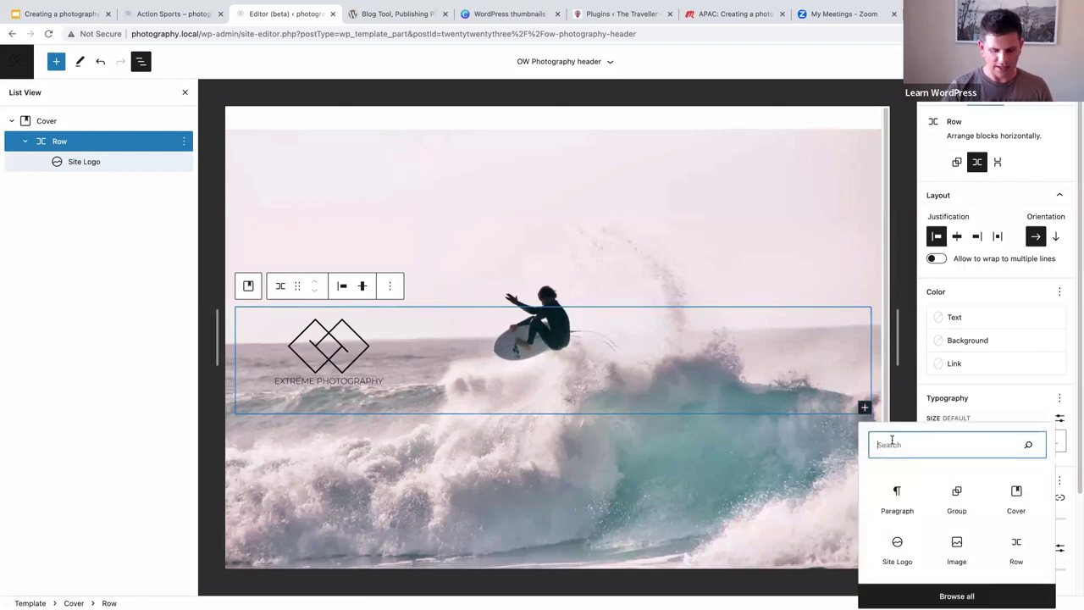
pyautogui.write('navigat')
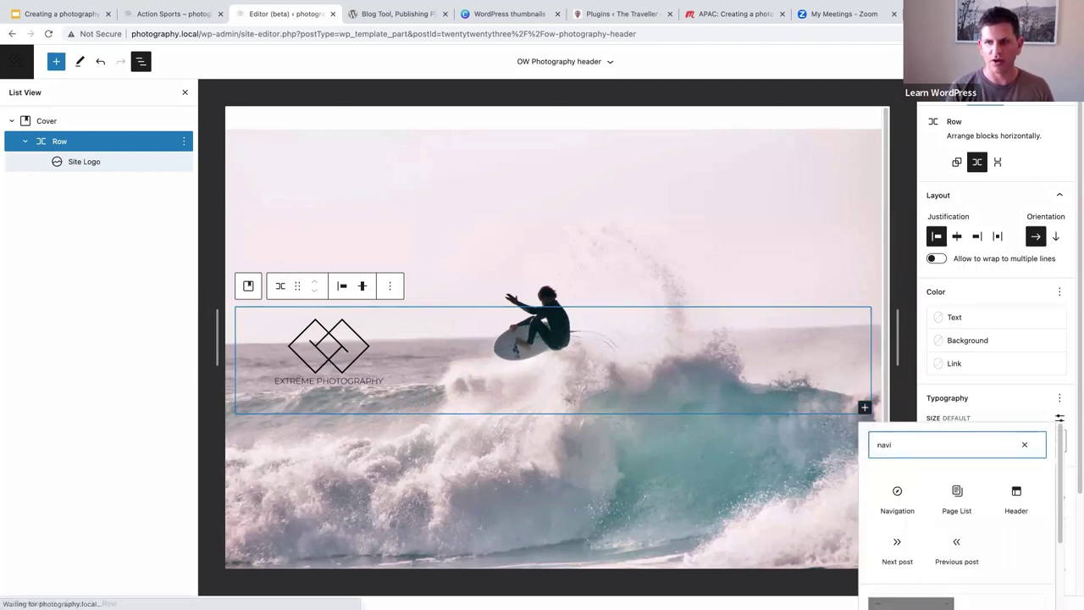
pyautogui.click(892, 494)
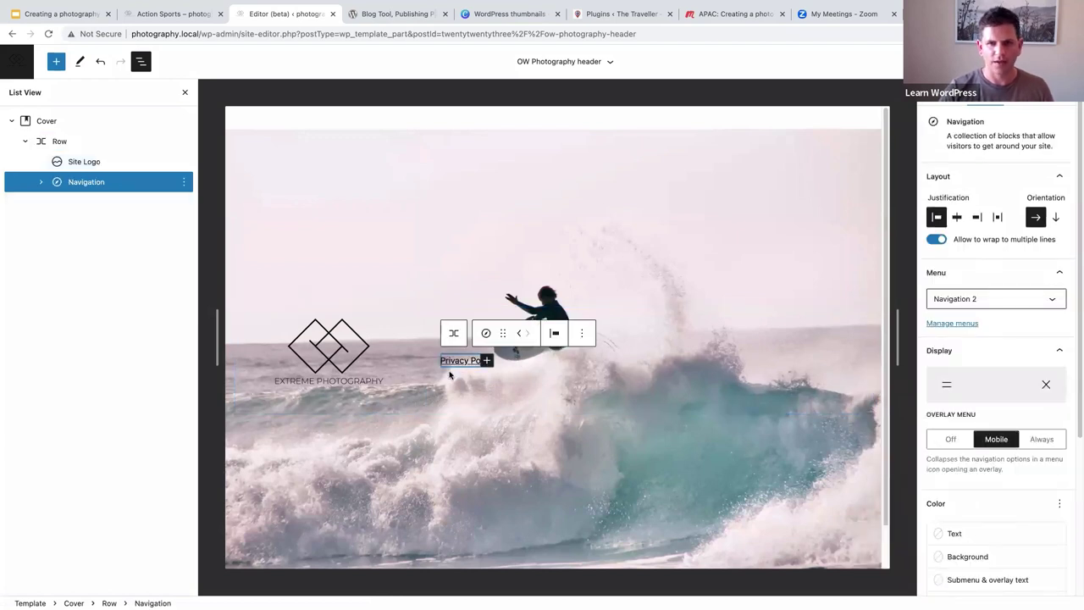
pyautogui.click(956, 302)
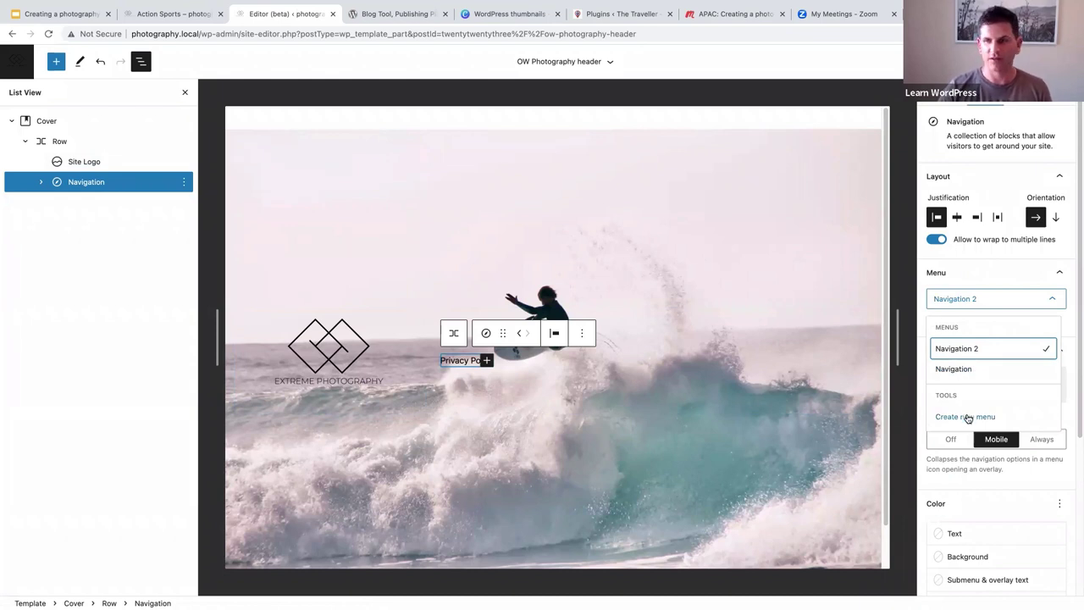
pyautogui.click(956, 370)
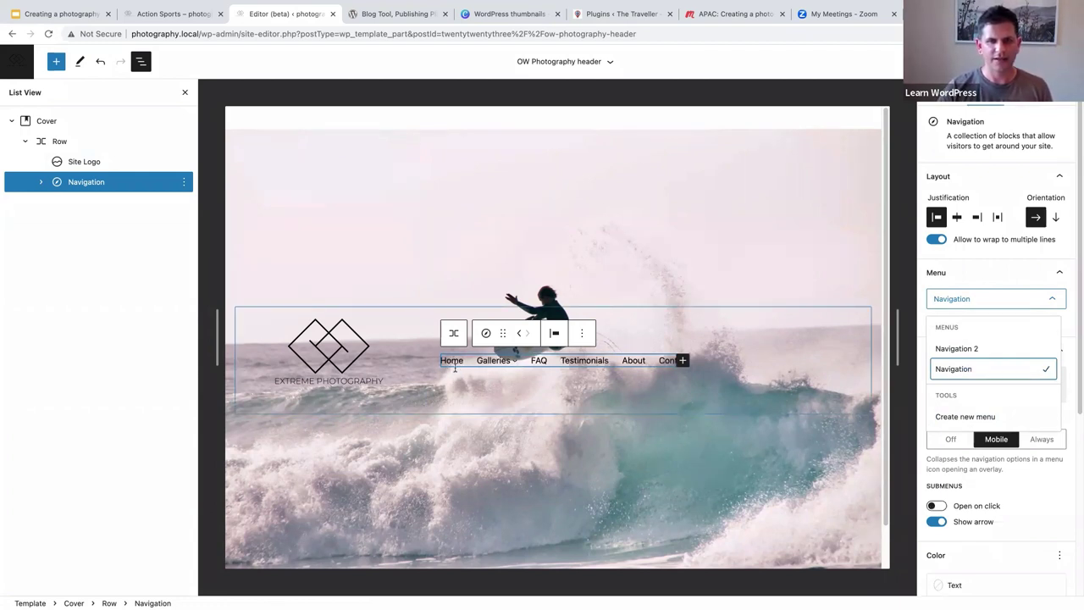
pyautogui.moveTo(490, 363)
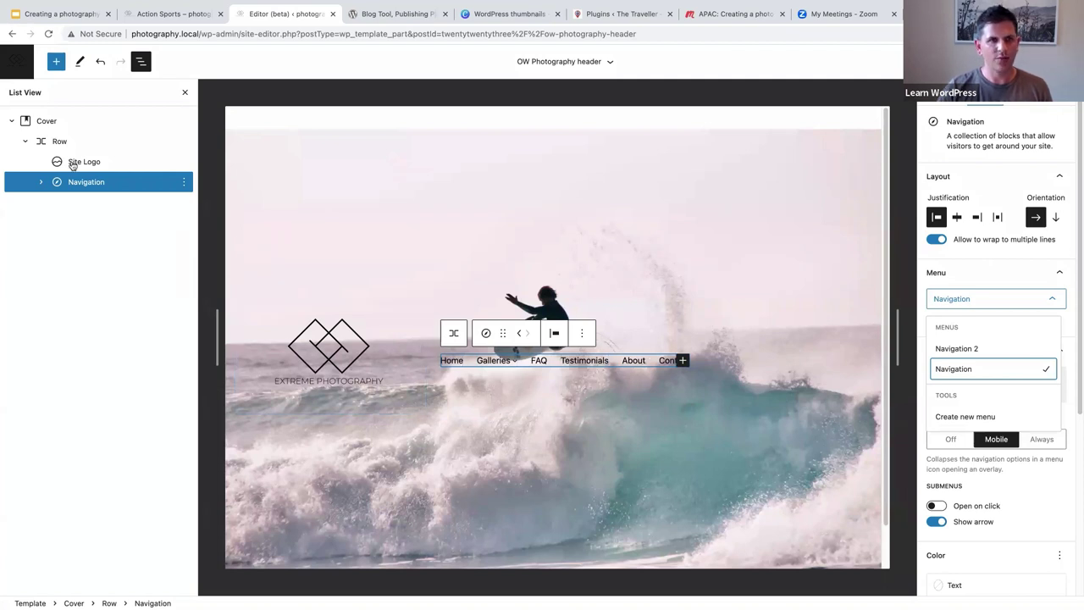
pyautogui.click(49, 141)
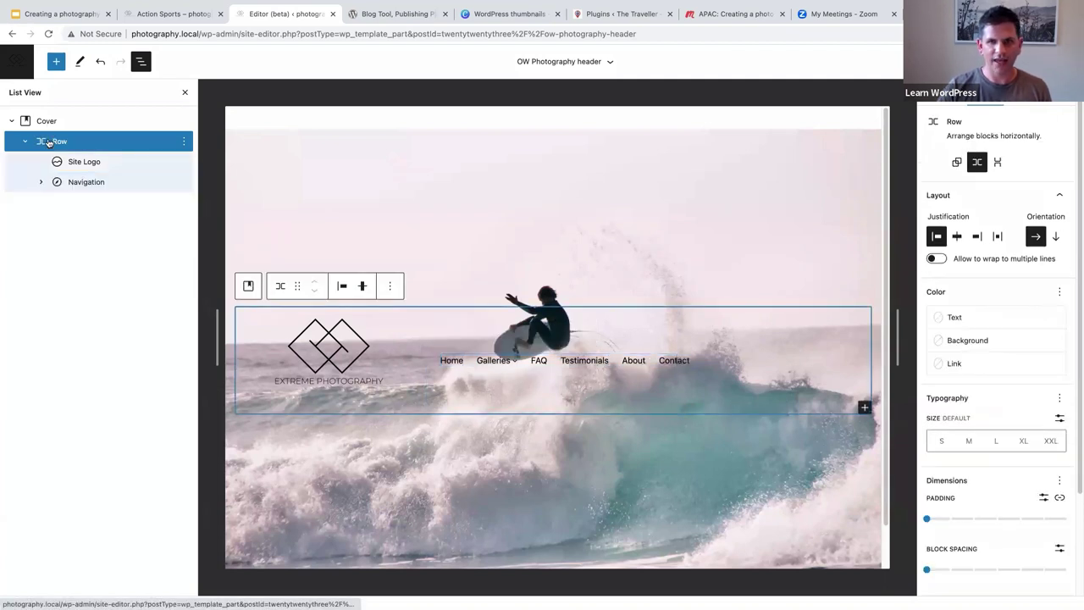
# - Justify the Row with space between items, then try top-centre and top-left Cover content positions
pyautogui.click(998, 238)
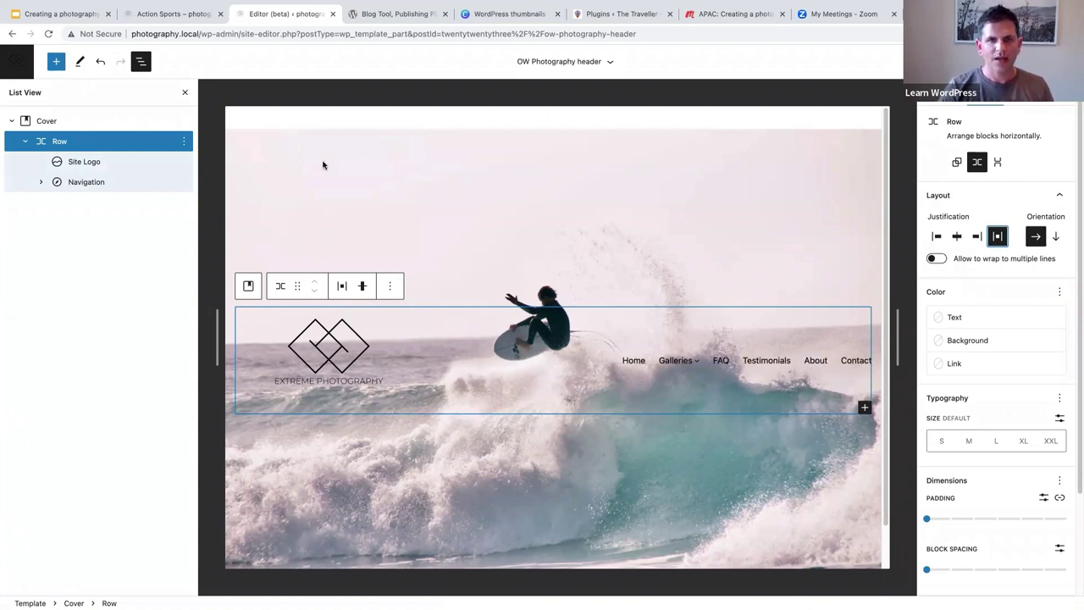
pyautogui.click(276, 164)
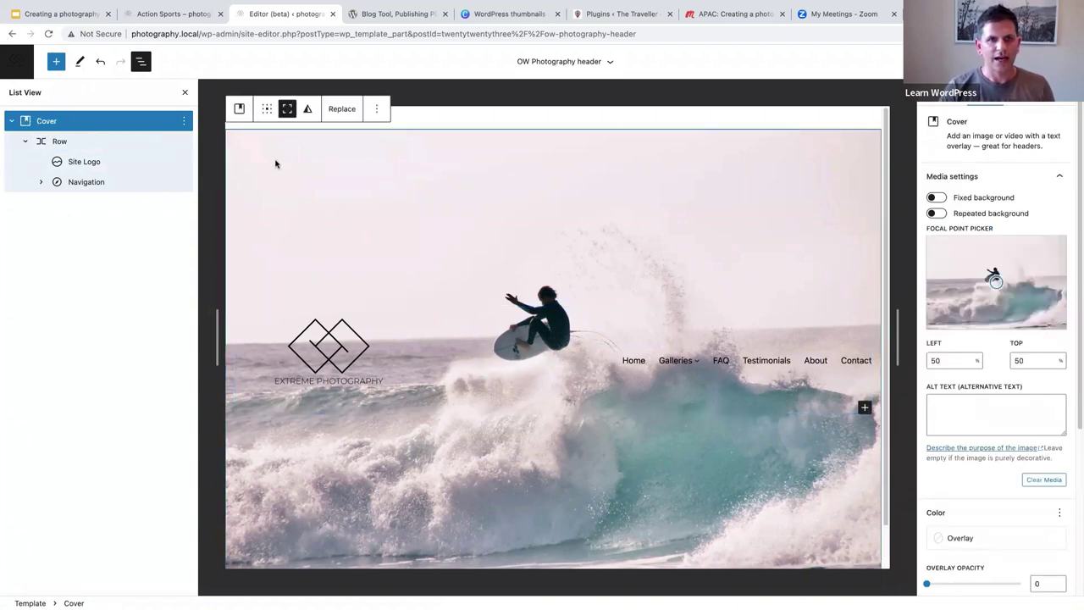
pyautogui.click(267, 111)
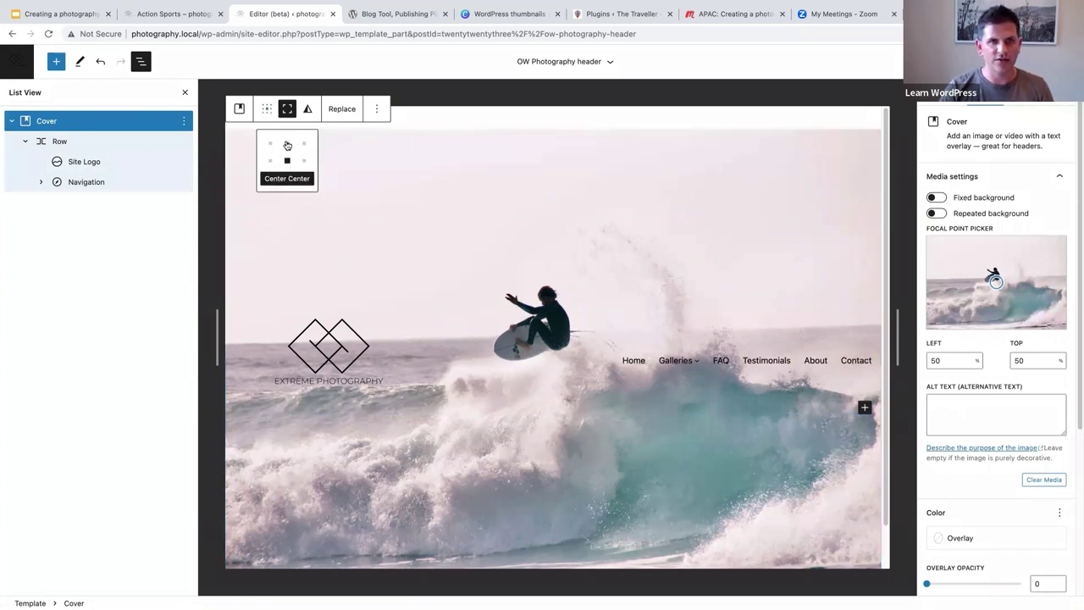
pyautogui.click(287, 145)
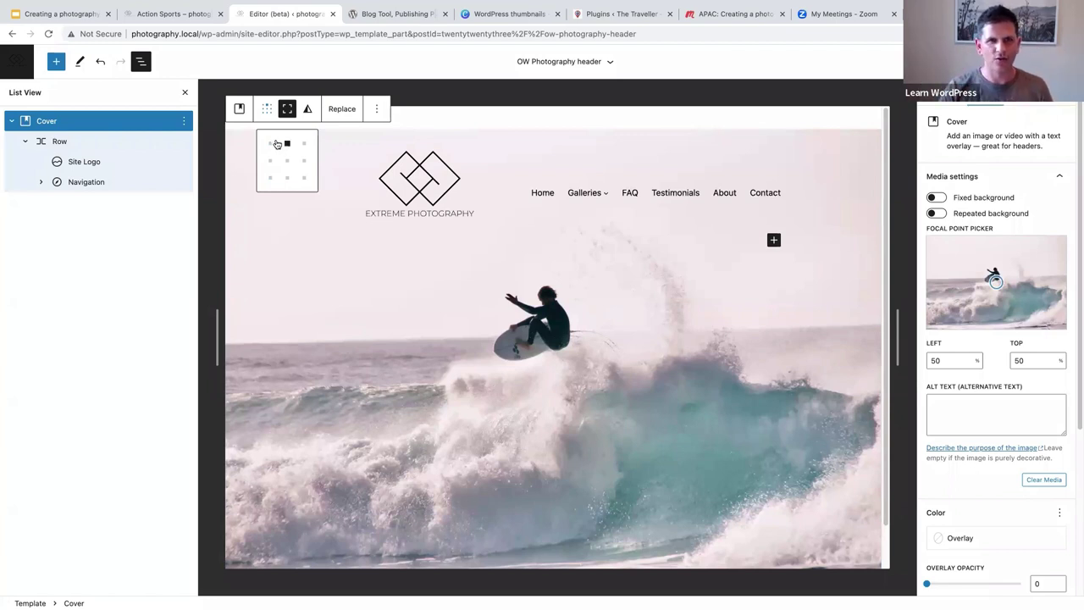
pyautogui.click(271, 145)
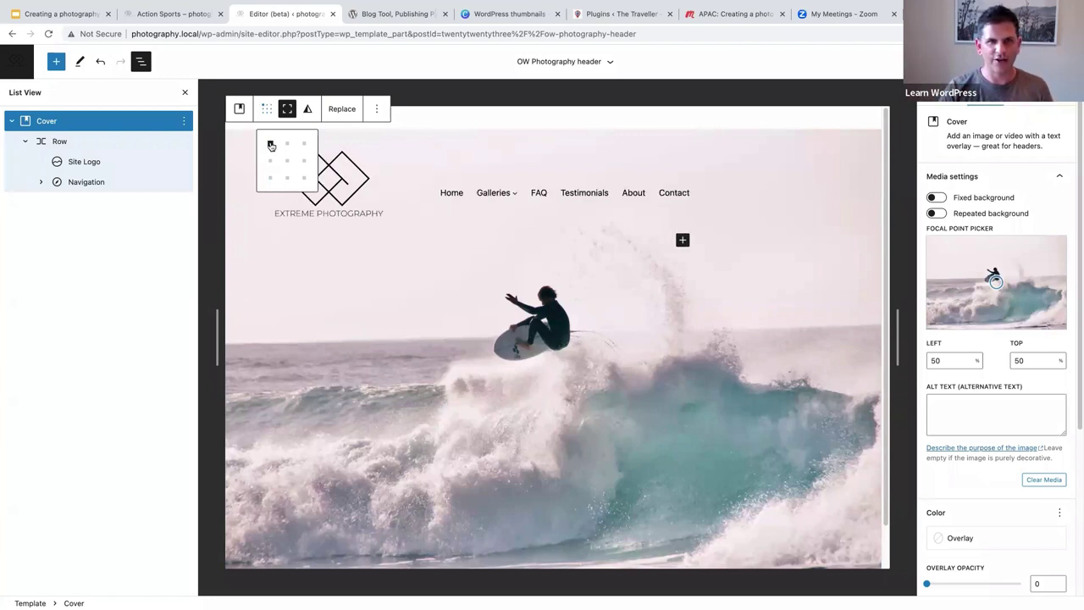
# - Undo both Cover position changes and reselect the logo-and-menu Row
pyautogui.click(100, 60)
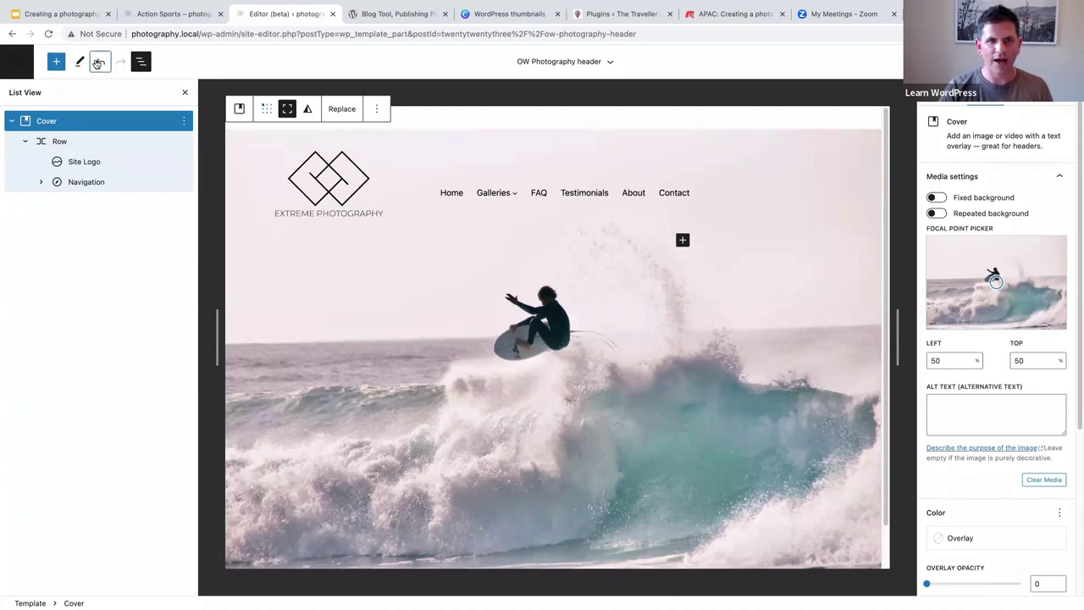
pyautogui.click(100, 61)
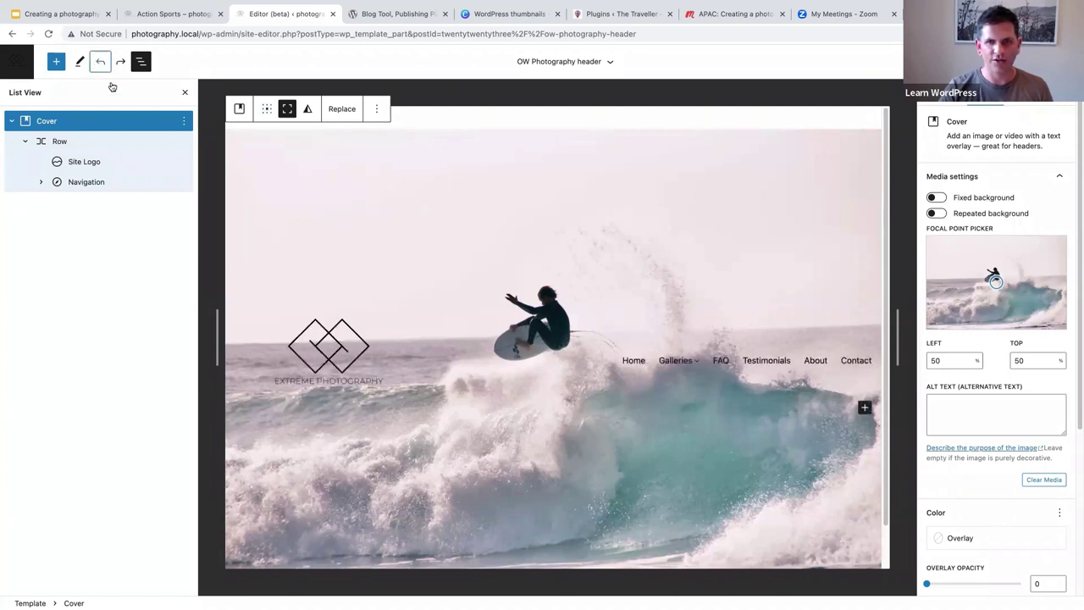
pyautogui.click(58, 140)
# - Add a Spacer block below the Row and set its height to 551
pyautogui.press('Return')
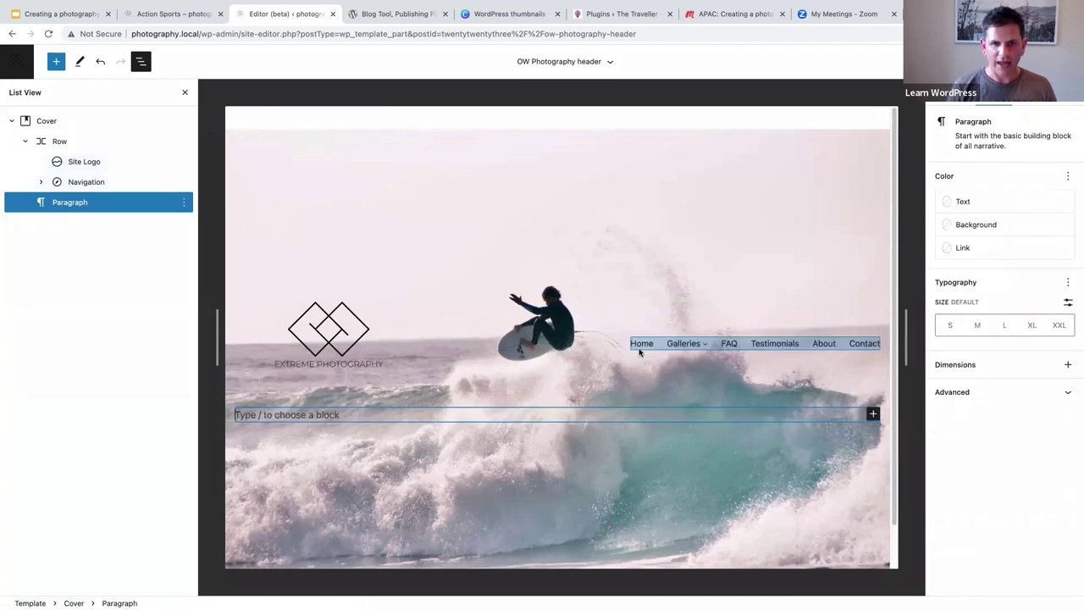
pyautogui.write('/spac')
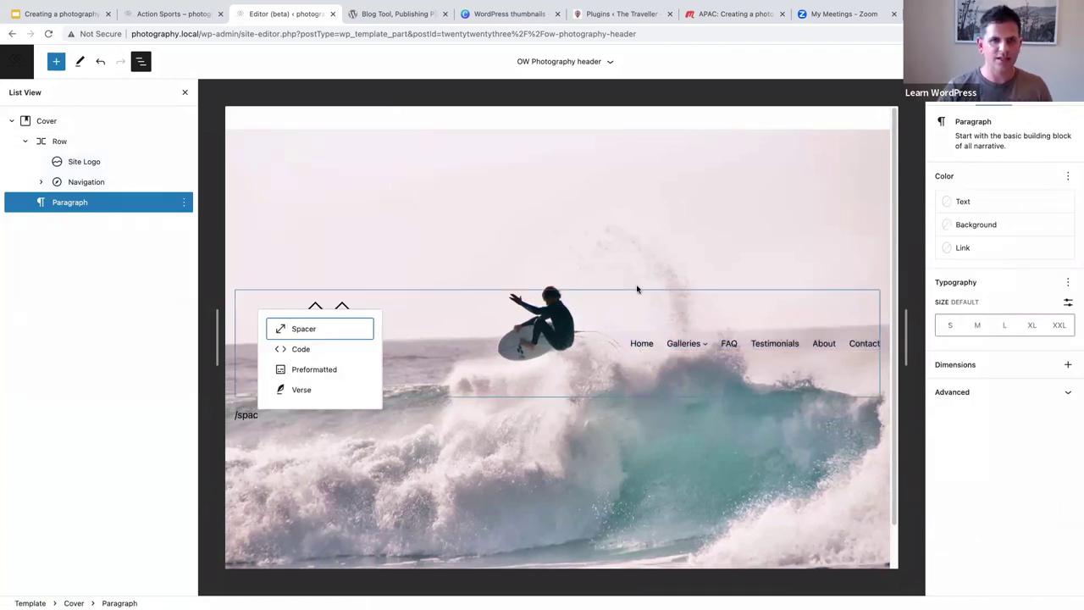
pyautogui.click(316, 329)
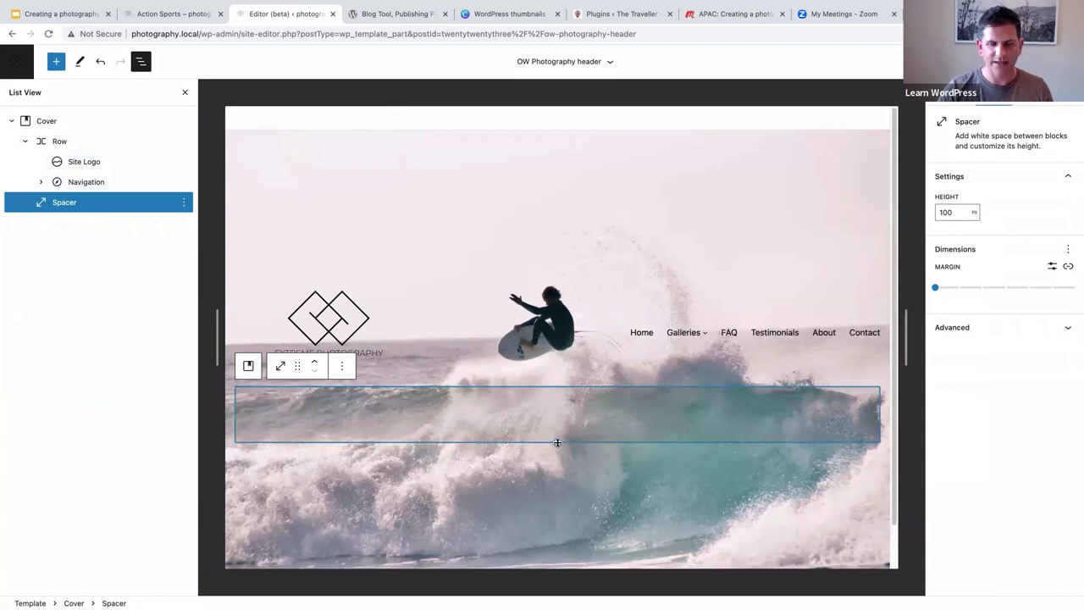
pyautogui.moveTo(557, 442); pyautogui.dragTo(557, 525)
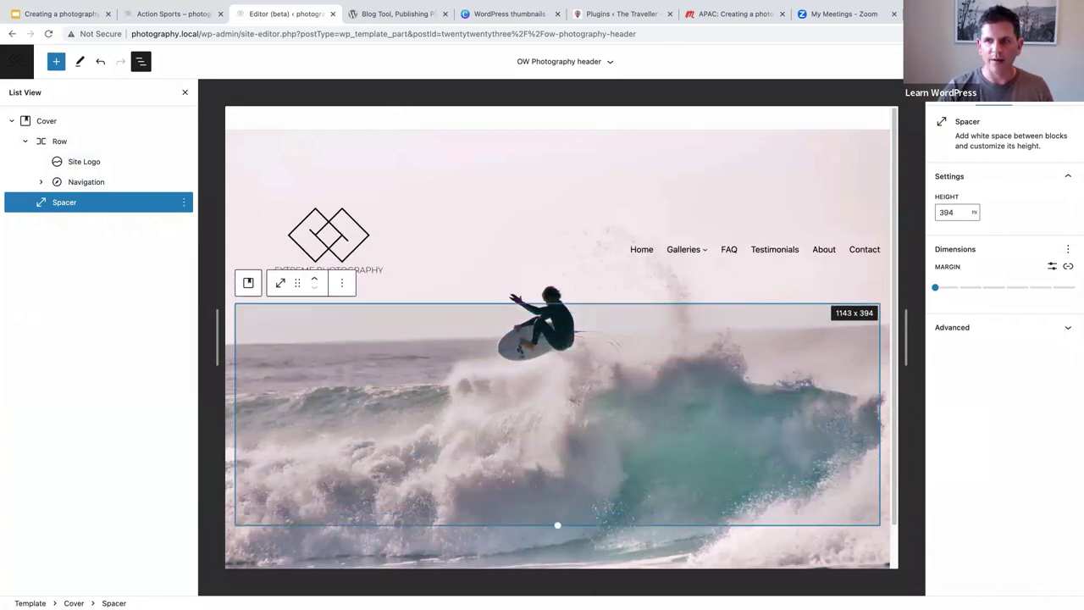
pyautogui.click(957, 213)
pyautogui.moveTo(966, 213); pyautogui.dragTo(927, 216)
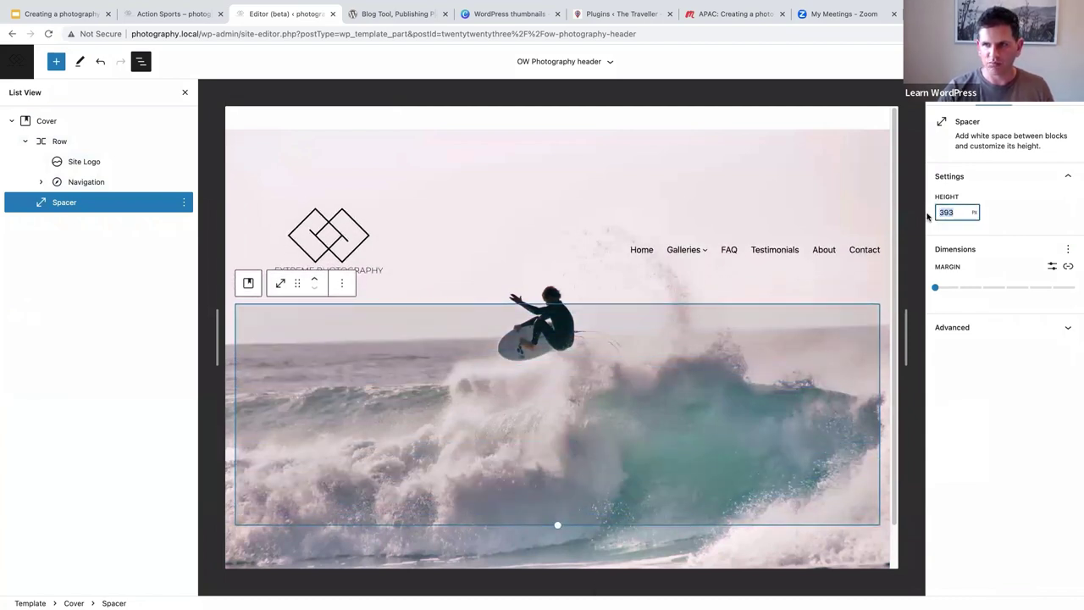
pyautogui.write('551')
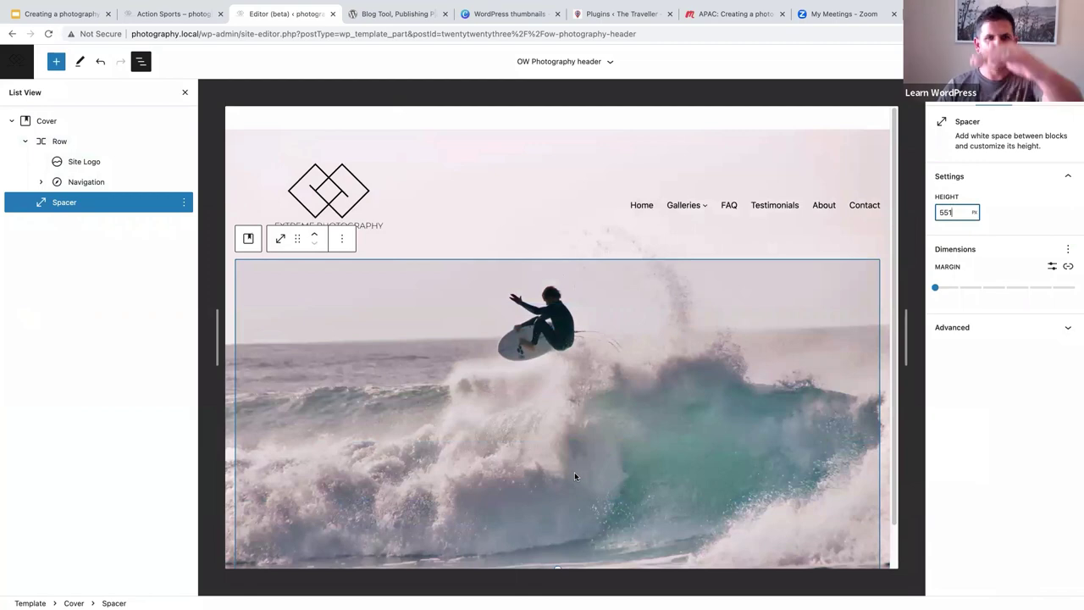
# - Widen the Site Logo to 402
pyautogui.click(243, 139)
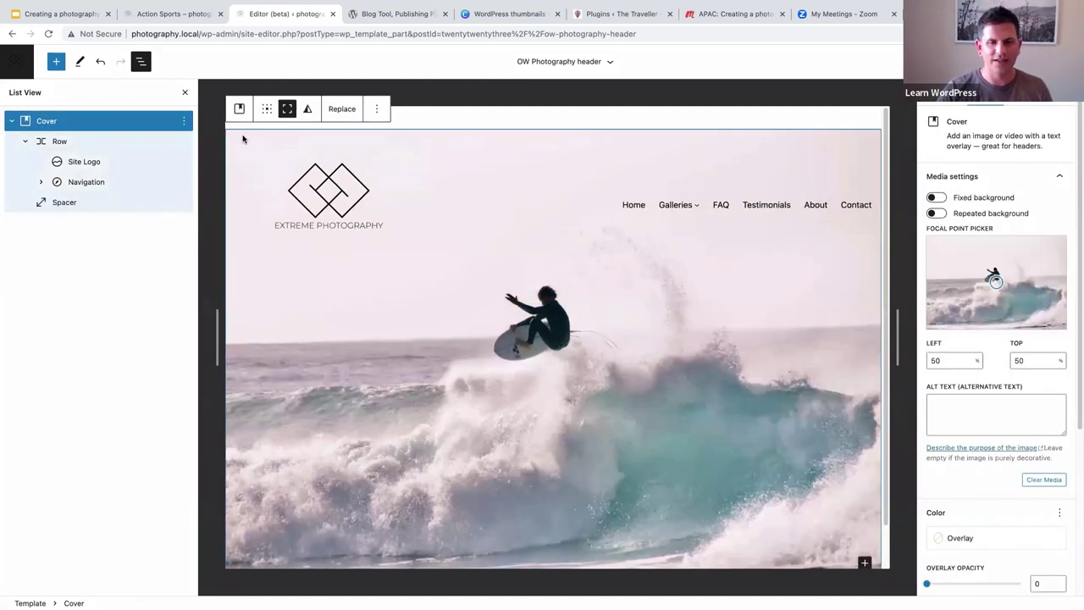
pyautogui.click(327, 201)
pyautogui.moveTo(426, 204); pyautogui.dragTo(462, 218)
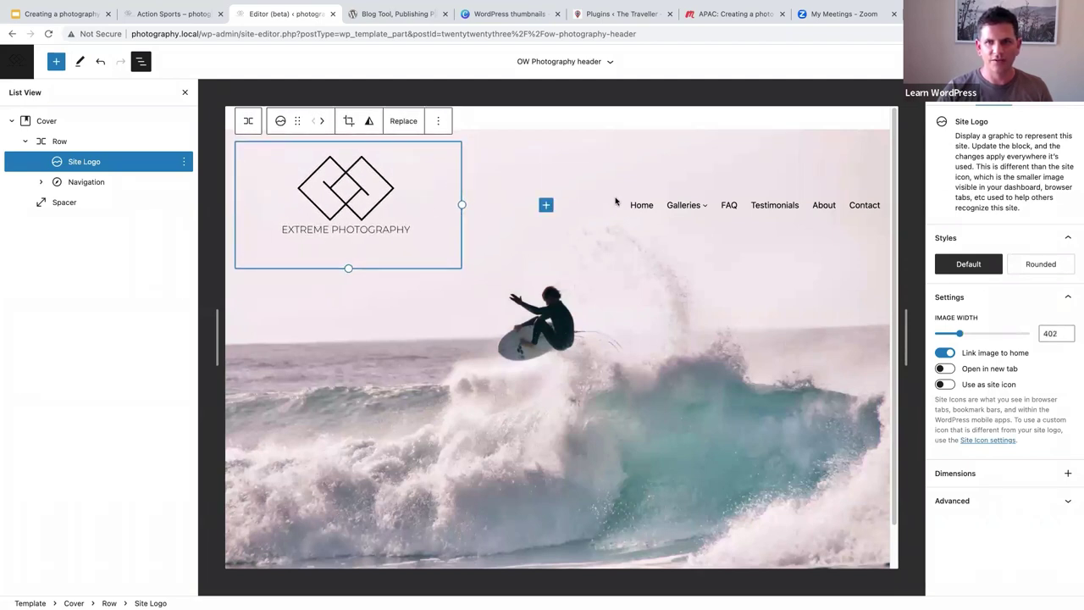
# - Add the Appearance typography control to the Navigation block and set it to Extra Light
pyautogui.click(90, 183)
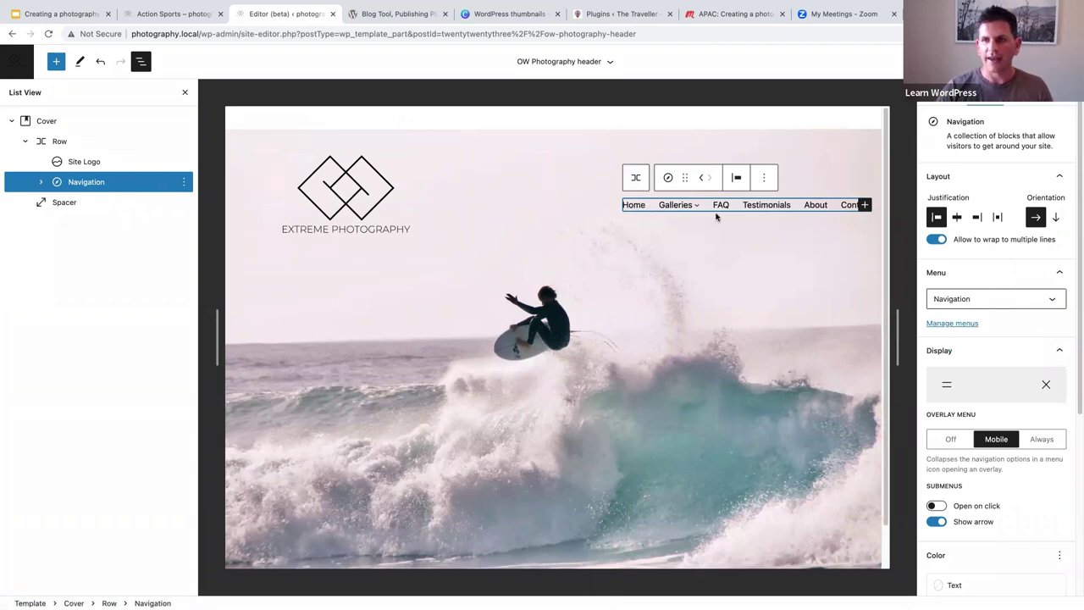
pyautogui.scroll(-5, 1078, 411)
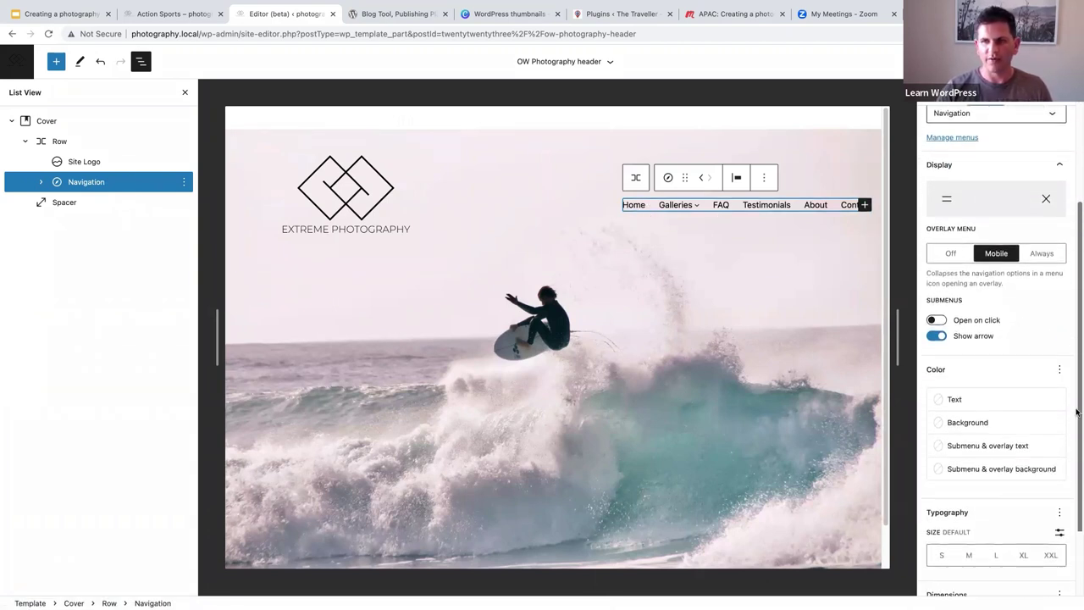
pyautogui.scroll(-2, 1078, 412)
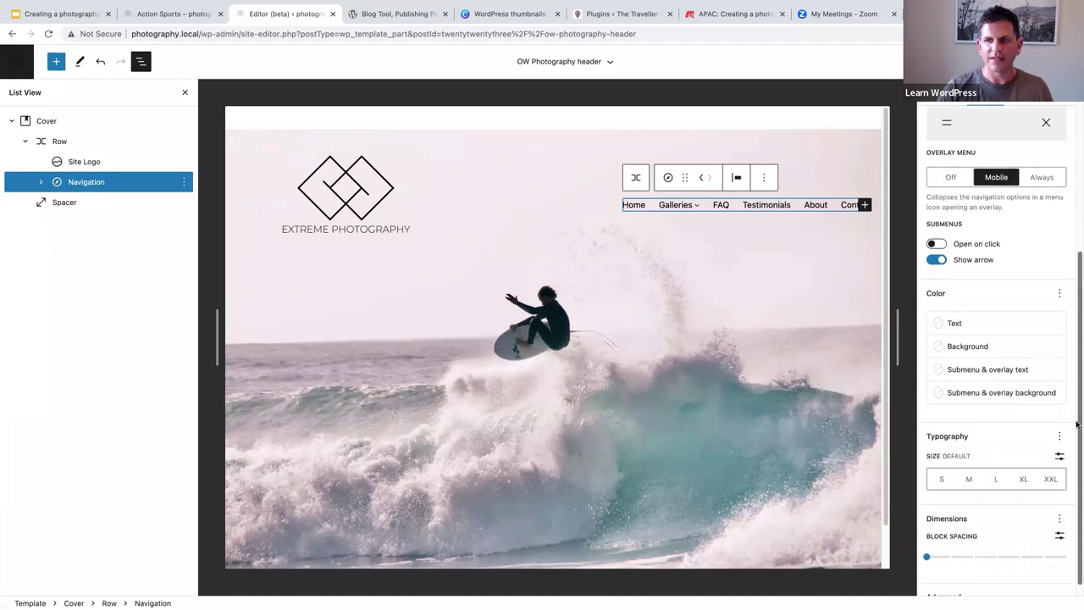
pyautogui.scroll(-1, 1077, 424)
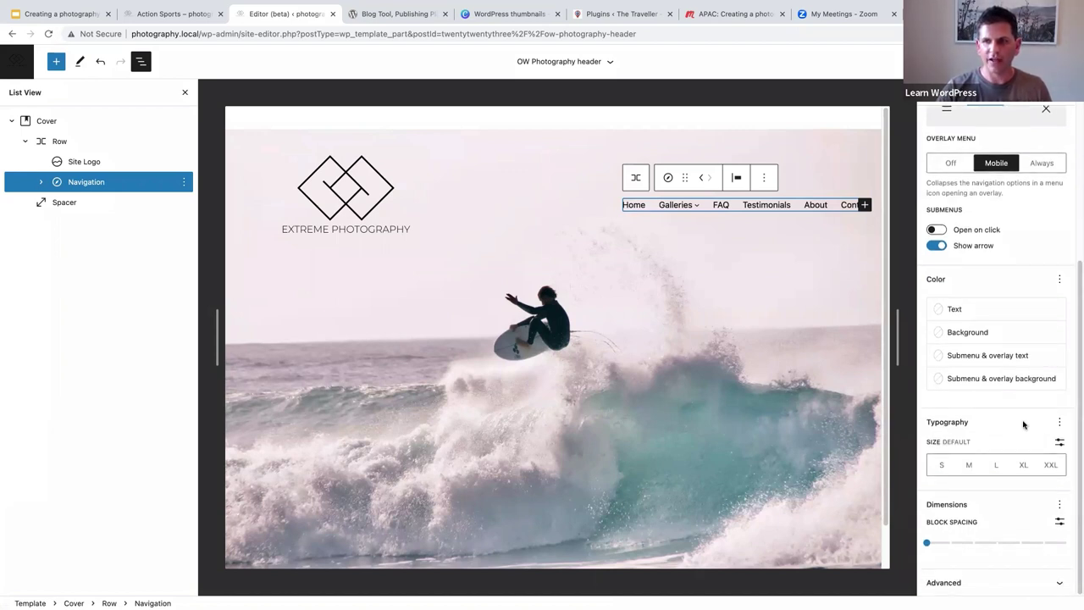
pyautogui.click(1059, 422)
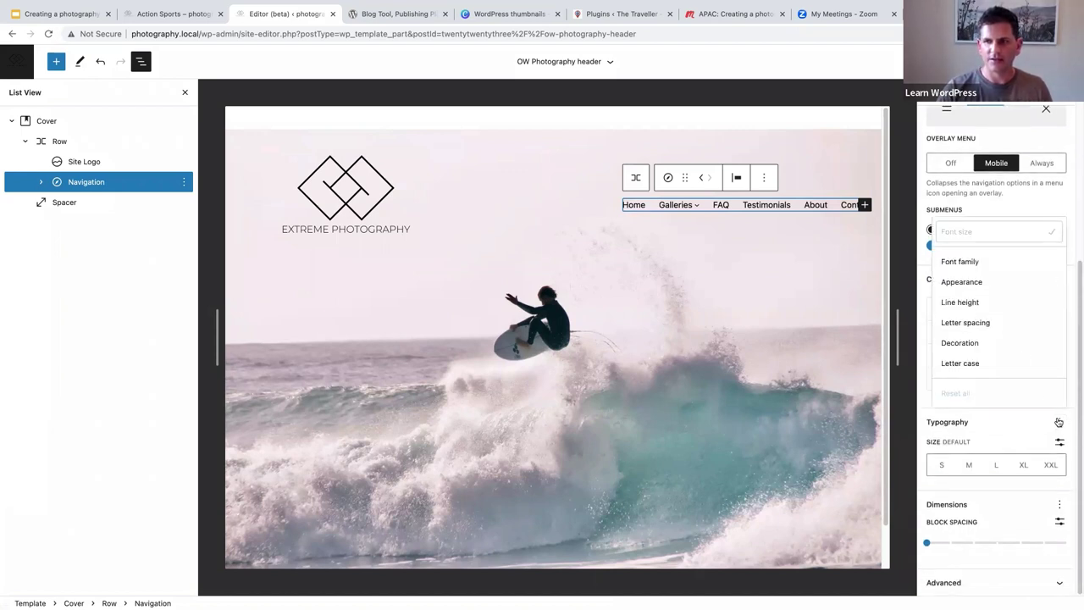
pyautogui.click(964, 283)
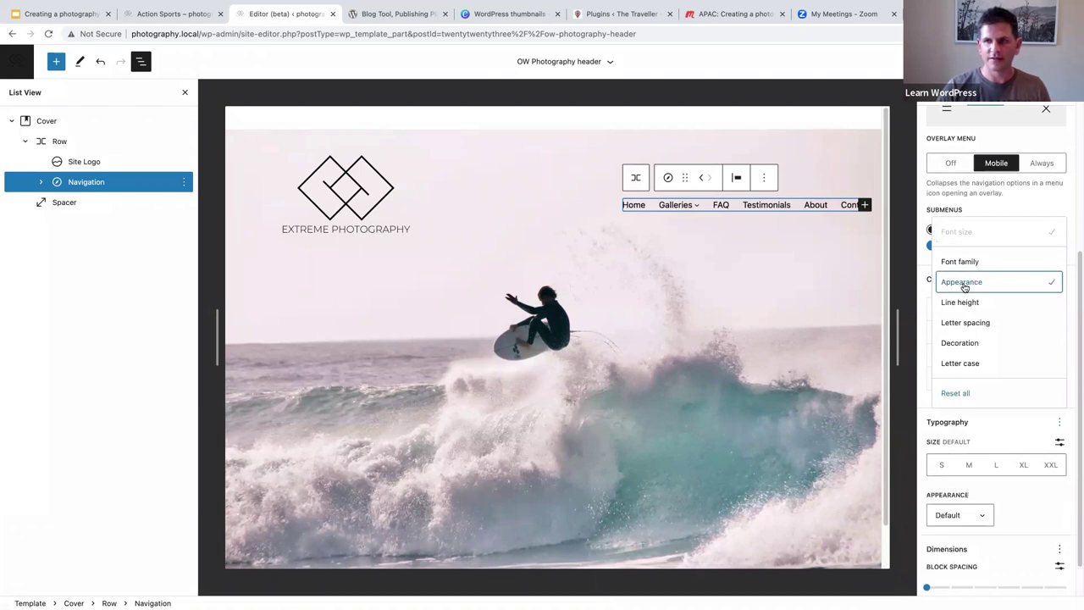
pyautogui.click(996, 437)
pyautogui.scroll(-1, 1004, 517)
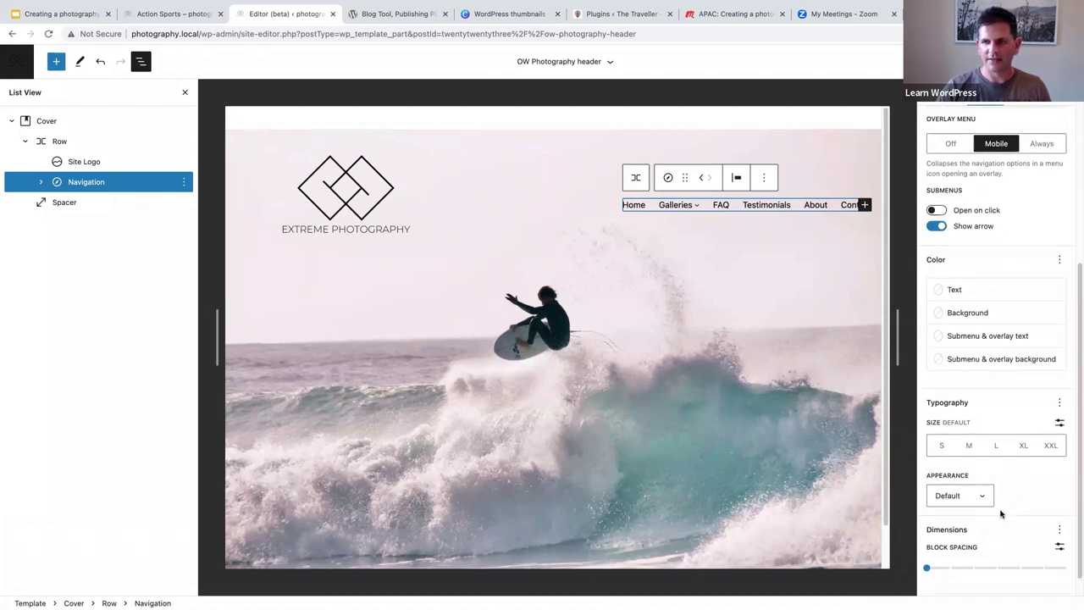
pyautogui.scroll(-1, 973, 497)
pyautogui.click(975, 476)
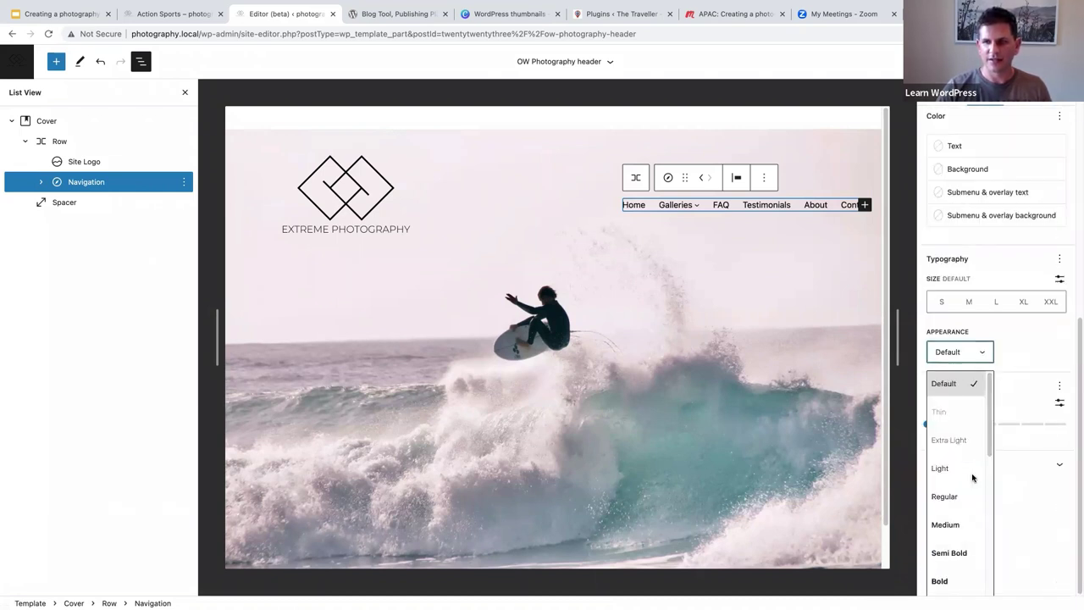
pyautogui.click(948, 441)
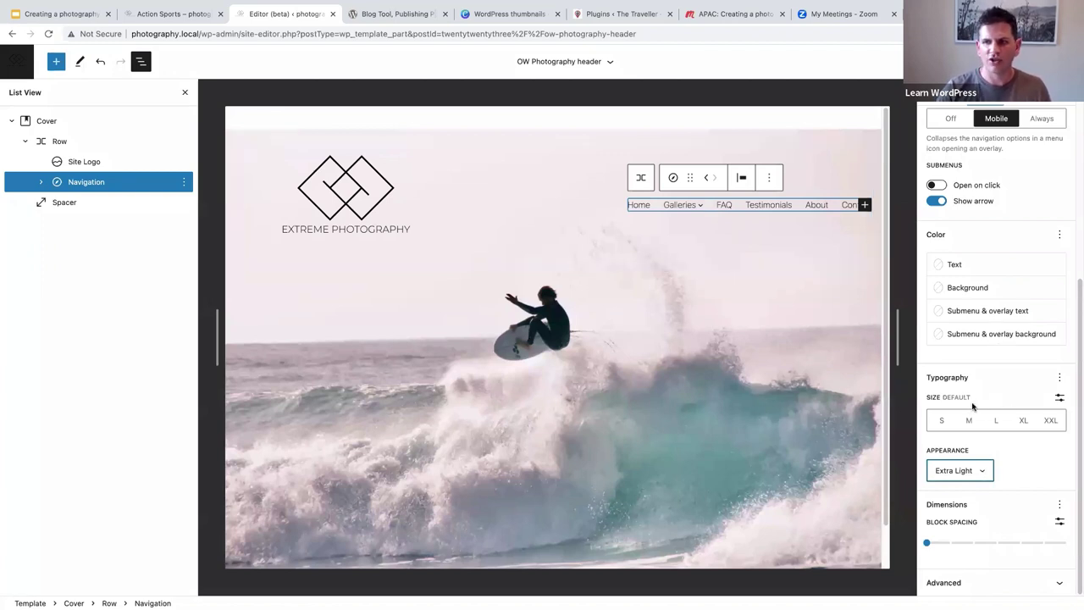
# - Give the navigation text a custom 23 px font size
pyautogui.click(1060, 398)
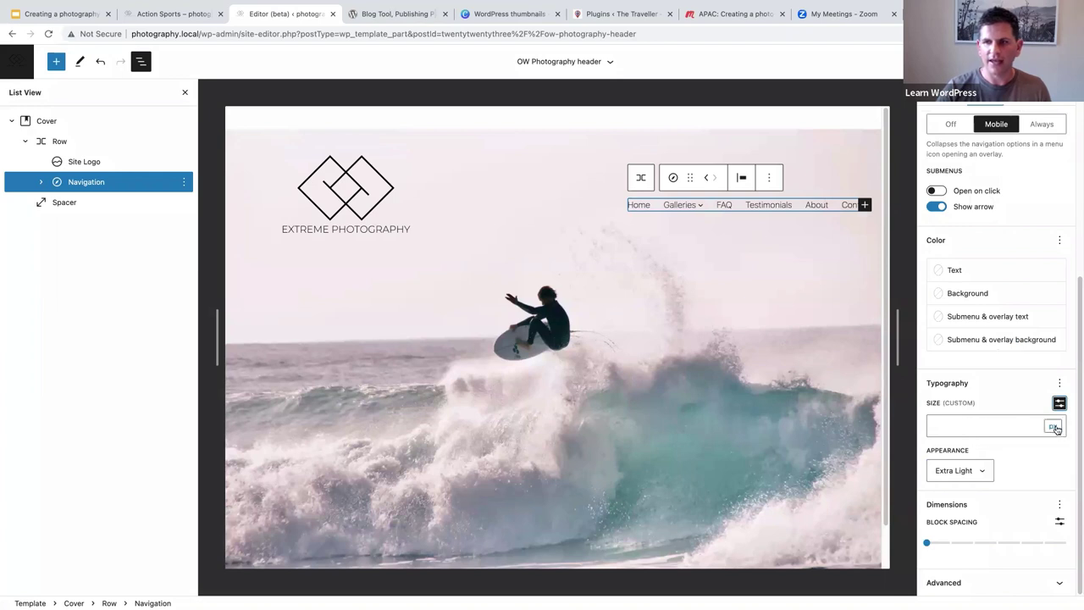
pyautogui.click(954, 426)
pyautogui.write('23')
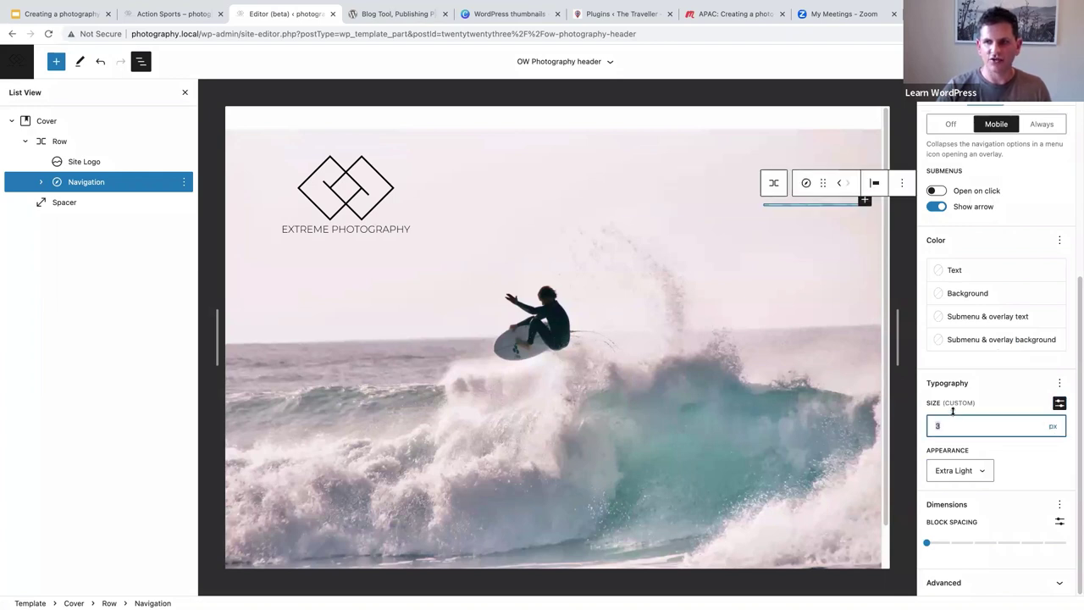
pyautogui.press('Up')
pyautogui.press('Up')
pyautogui.press('Up')
pyautogui.press('Up')
pyautogui.press('Down')
pyautogui.press('Down')
pyautogui.press('Down')
pyautogui.press('Down')
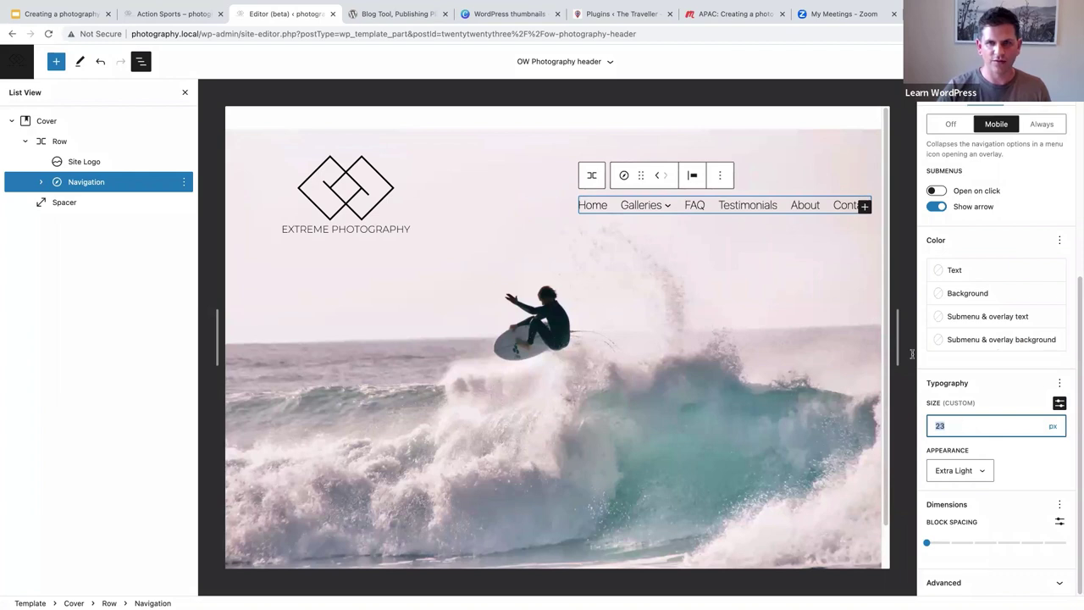
pyautogui.click(258, 140)
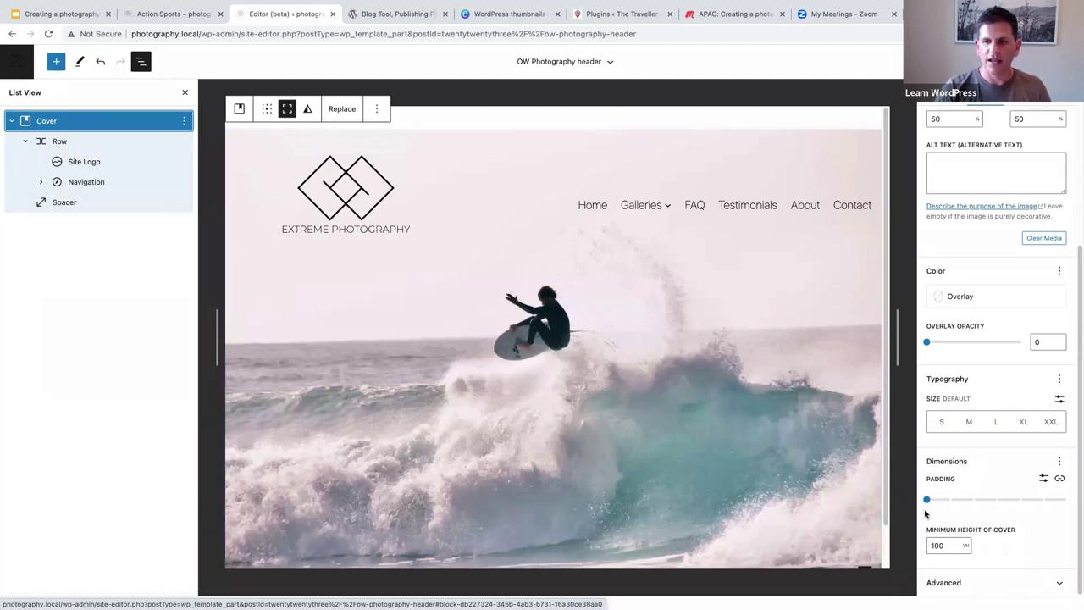
# - Raise the Cover's padding to preset 3, then hide the settings sidebar and List View
pyautogui.moveTo(927, 500); pyautogui.dragTo(990, 501)
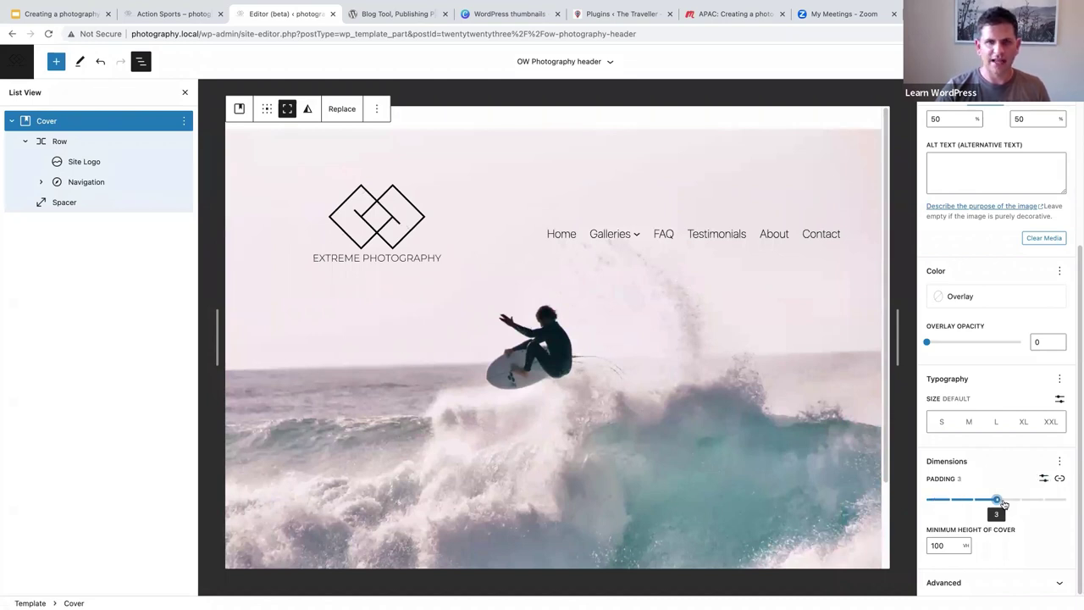
pyautogui.click(401, 243)
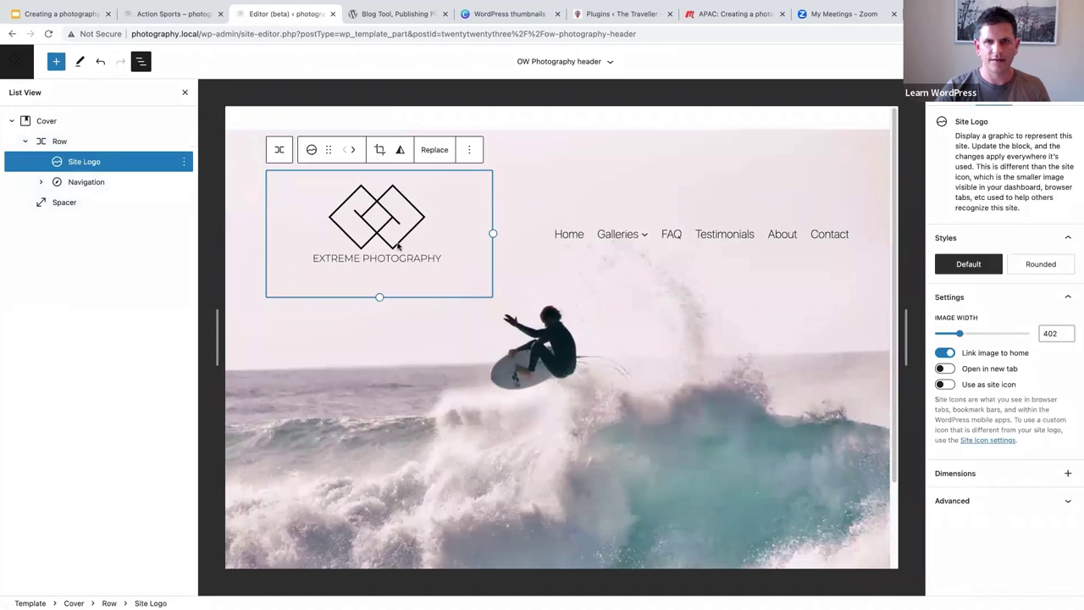
pyautogui.hotkey('ctrl', 'shift', ',')
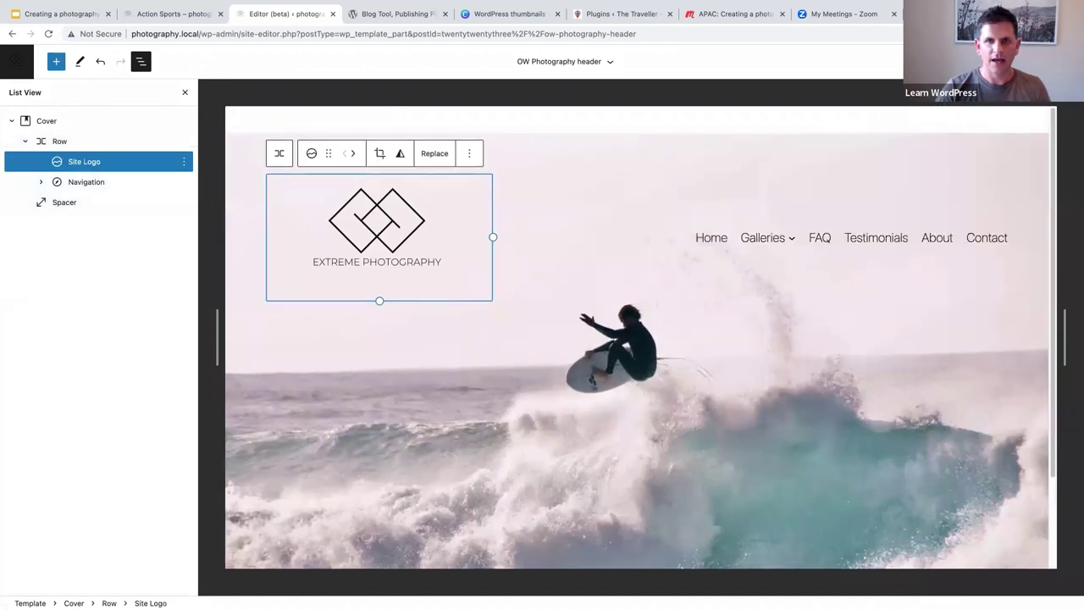
pyautogui.click(184, 92)
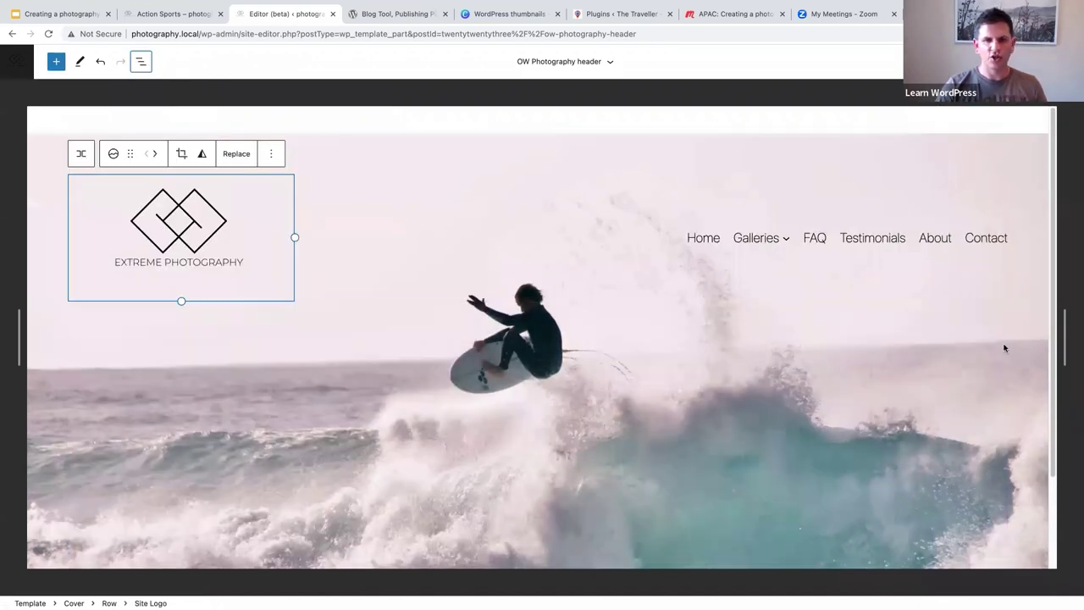
pyautogui.scroll(-3, 863, 339)
pyautogui.scroll(3, 864, 339)
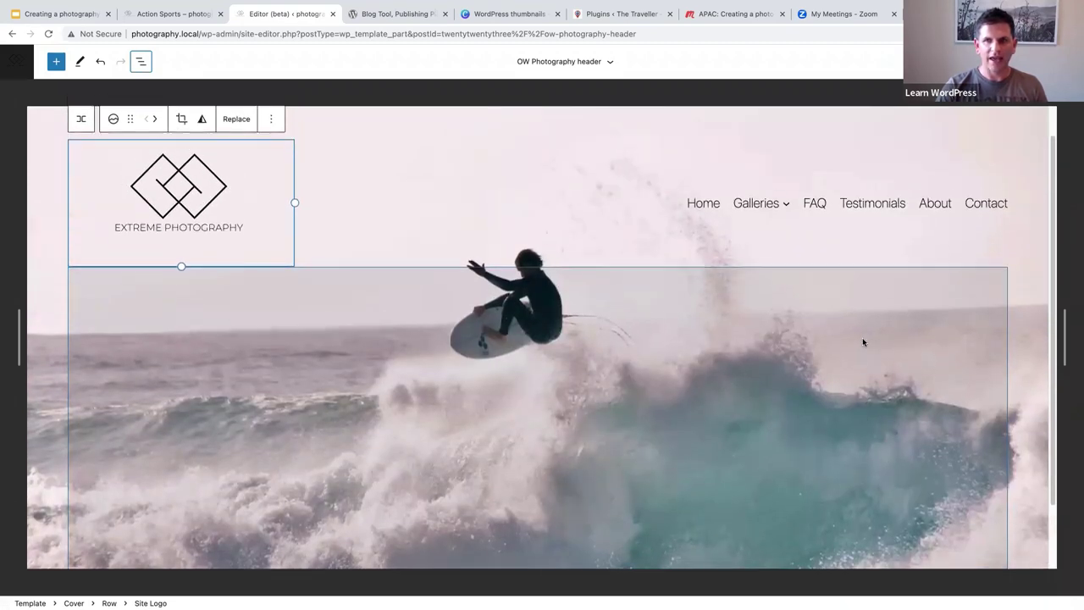
# - Save the OW Photography header changes and open the Page template from Templates
pyautogui.hotkey('ctrl', 's')
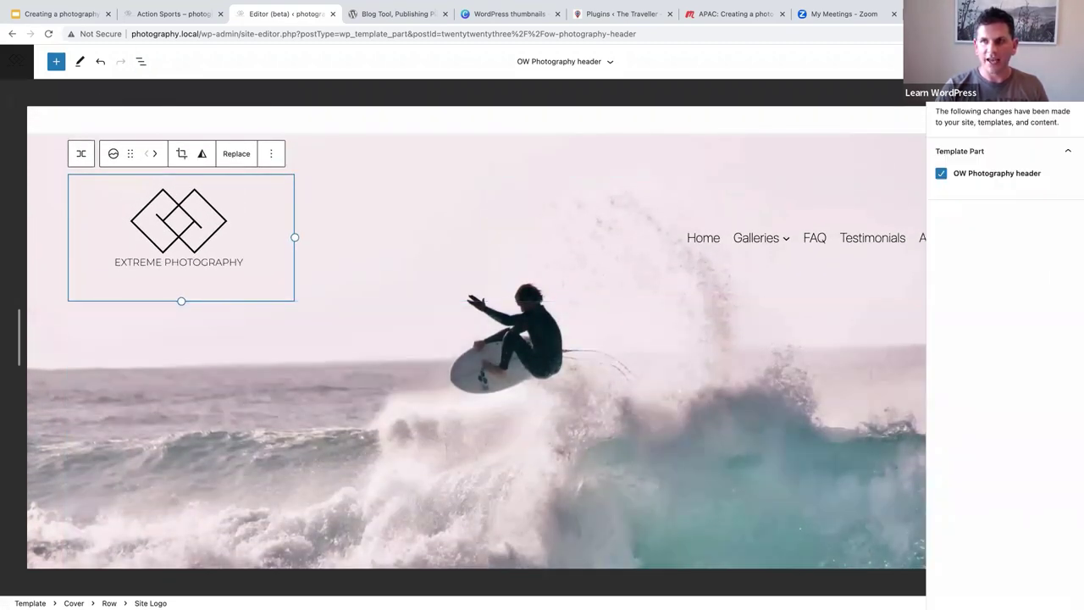
pyautogui.press('Return')
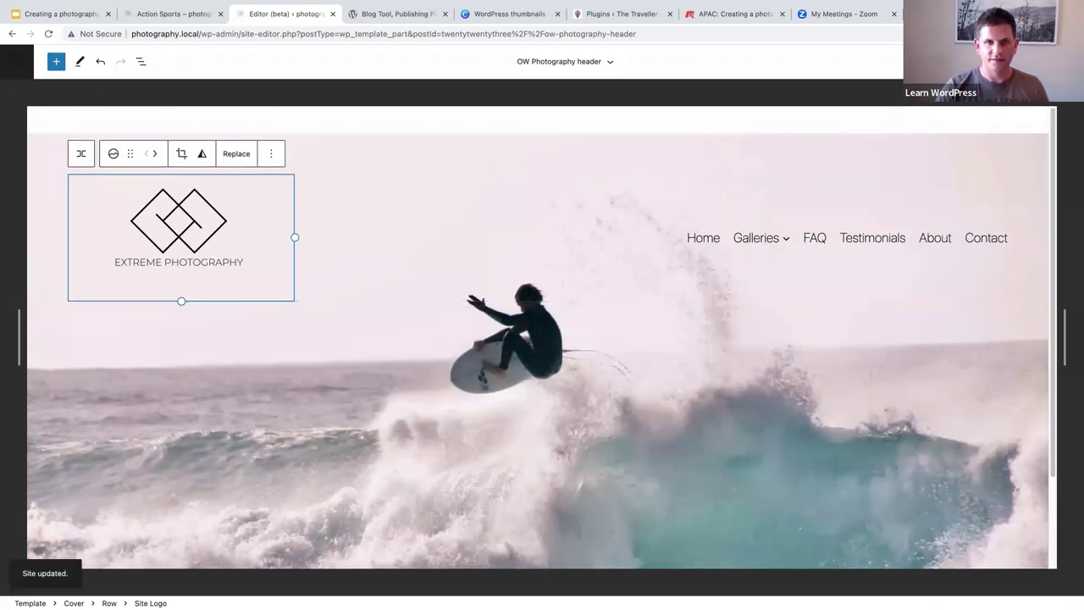
pyautogui.click(17, 63)
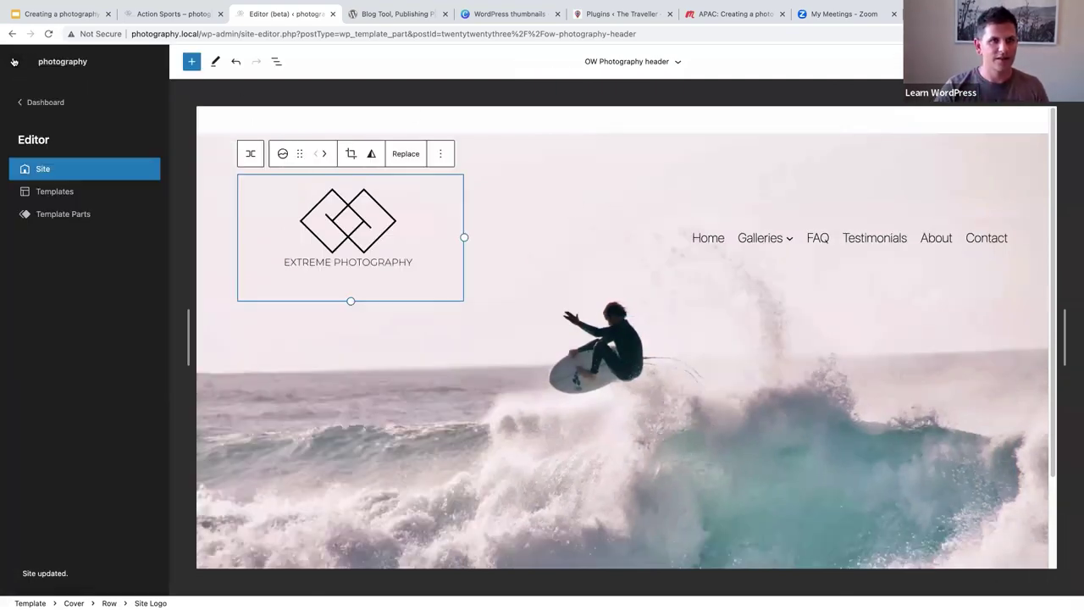
pyautogui.click(44, 193)
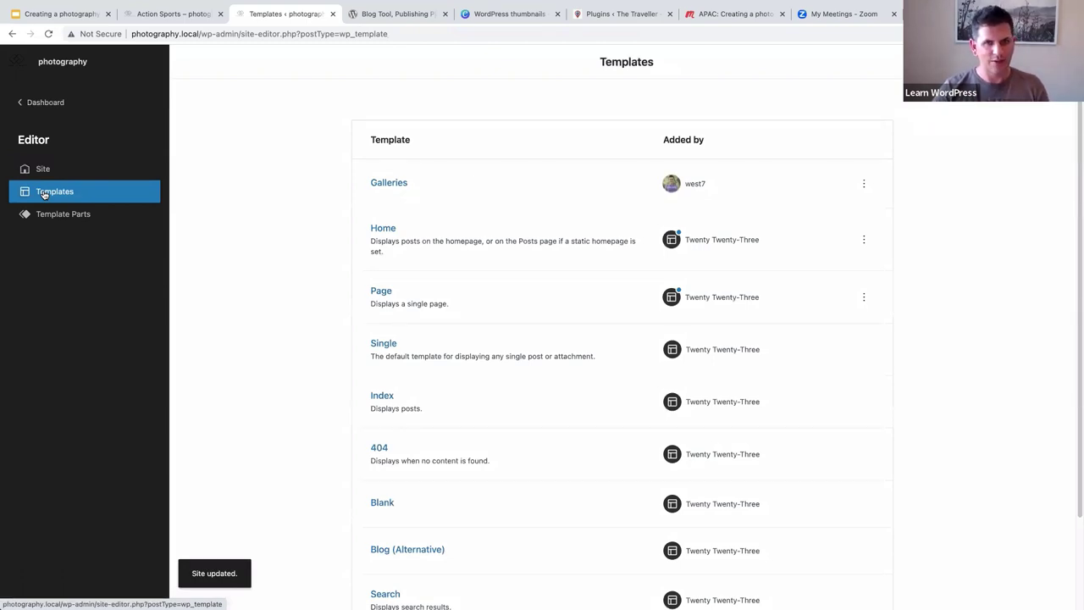
pyautogui.click(383, 294)
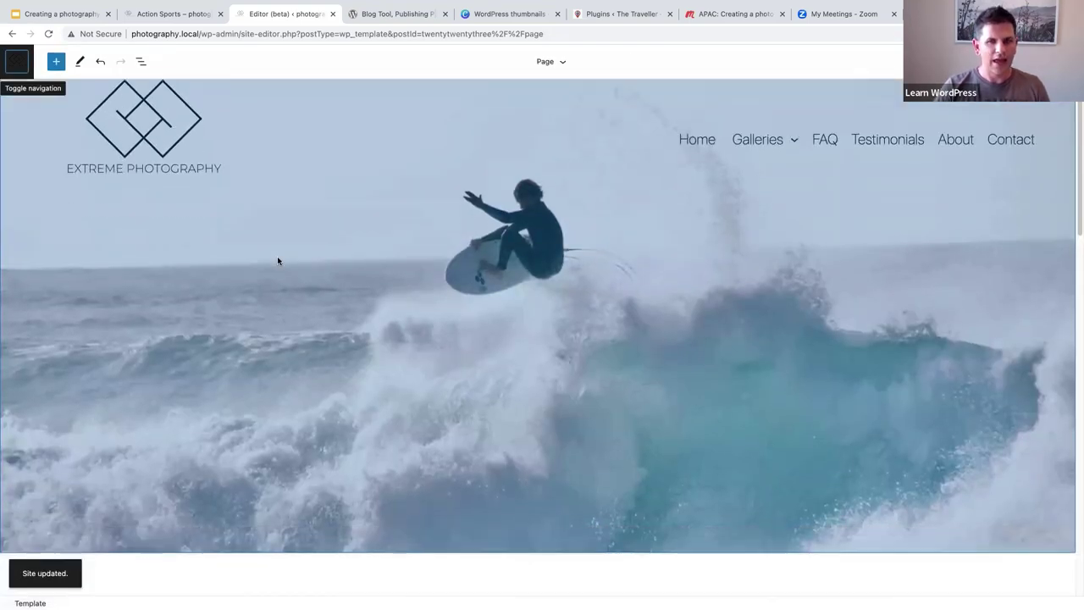
# - Delete the Cover block from the Photography Header on the Page template
pyautogui.scroll(-3, 278, 263)
pyautogui.scroll(4, 279, 263)
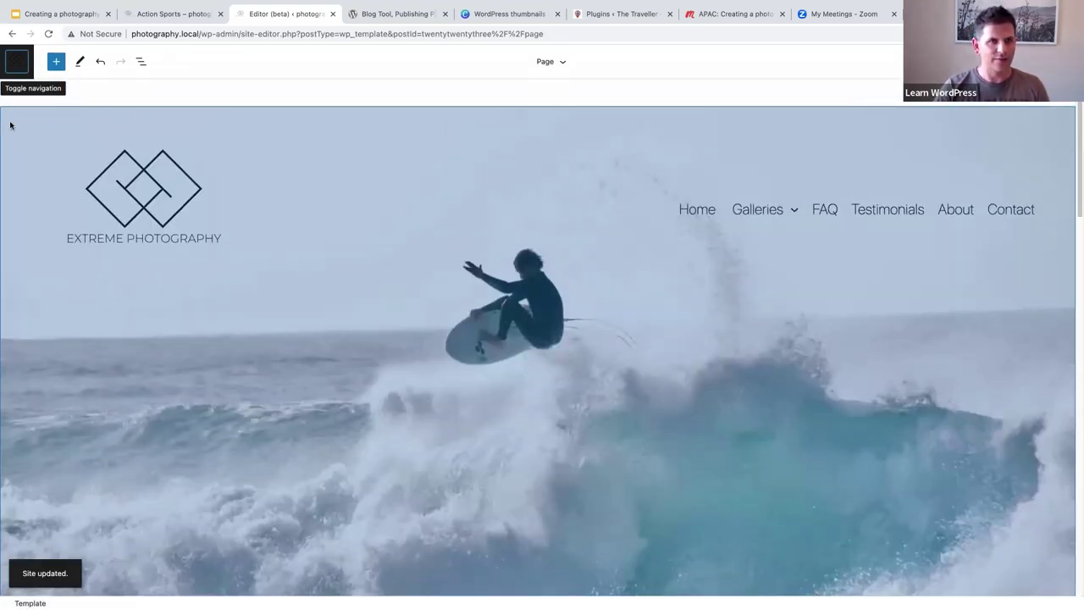
pyautogui.click(11, 125)
pyautogui.click(15, 123)
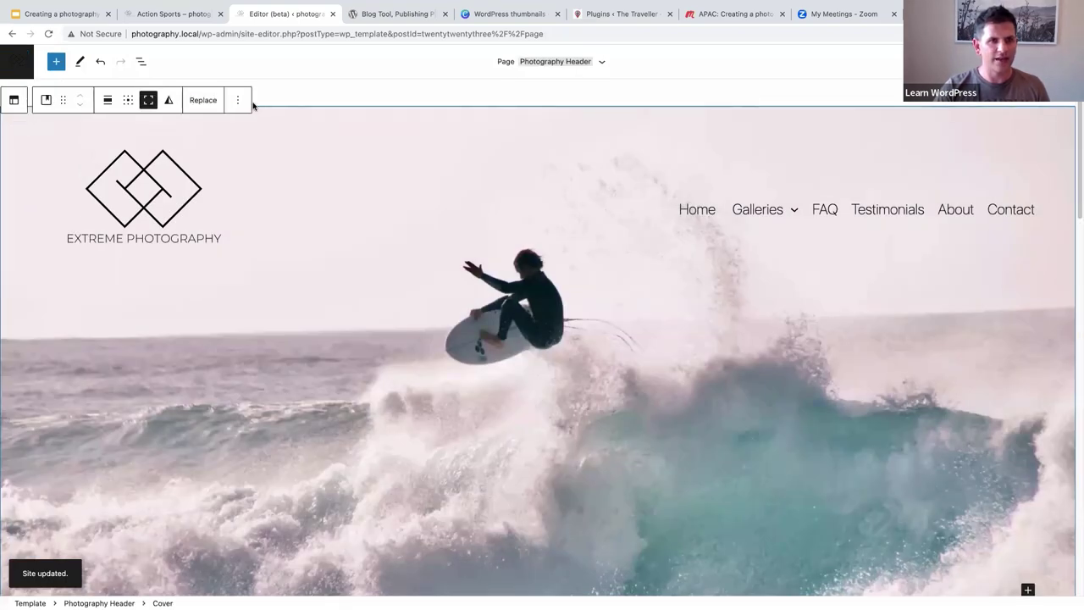
pyautogui.click(240, 101)
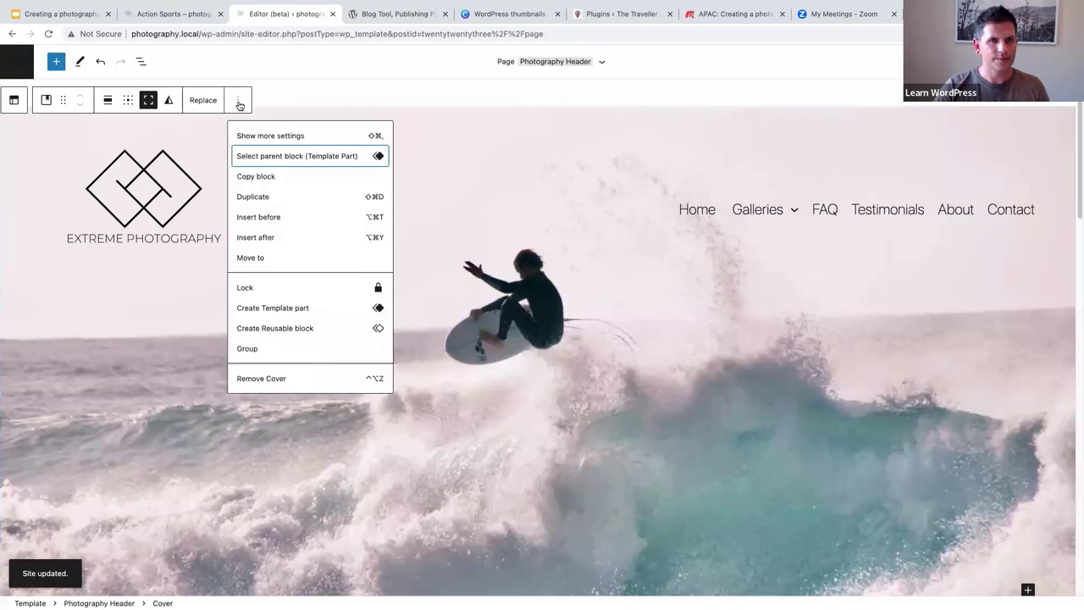
pyautogui.click(282, 378)
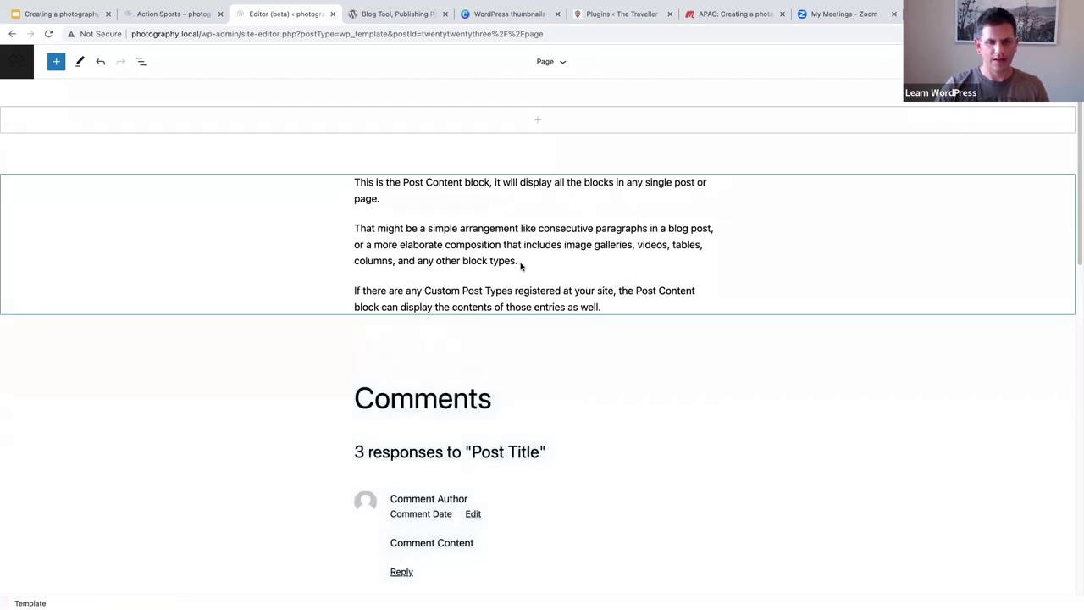
# - Remove the Photography Header part from the Page template using List View
pyautogui.scroll(-10, 523, 297)
pyautogui.scroll(7, 524, 297)
pyautogui.scroll(3, 525, 298)
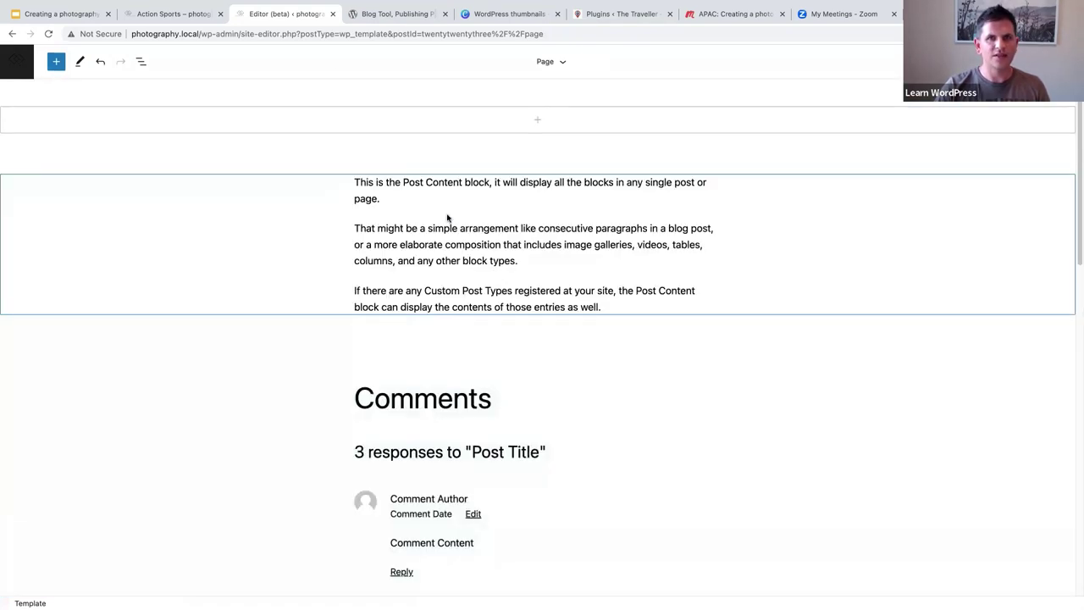
pyautogui.click(141, 61)
pyautogui.click(183, 121)
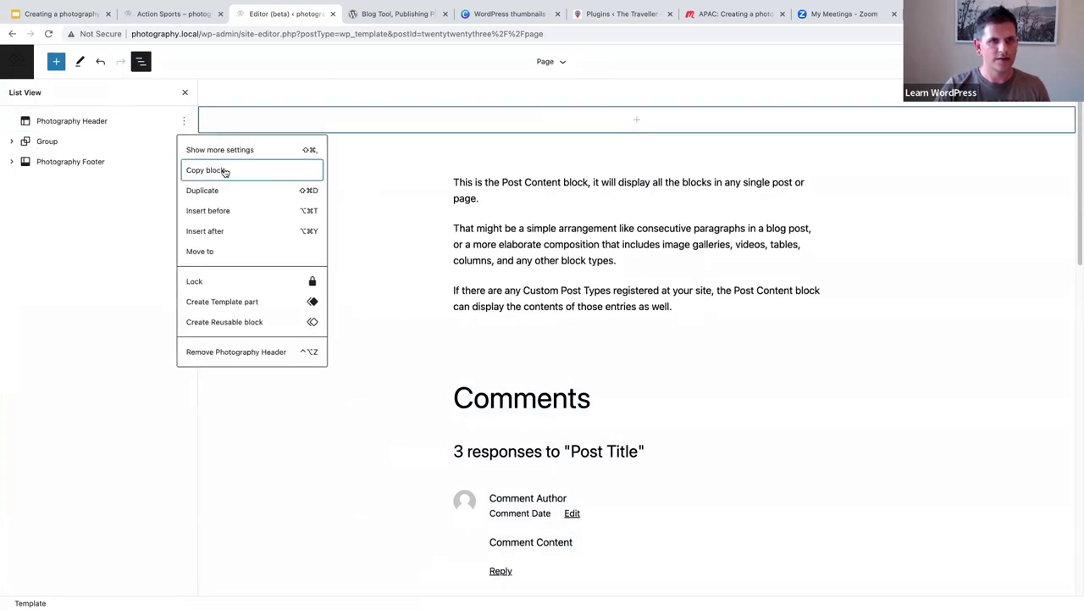
pyautogui.click(272, 352)
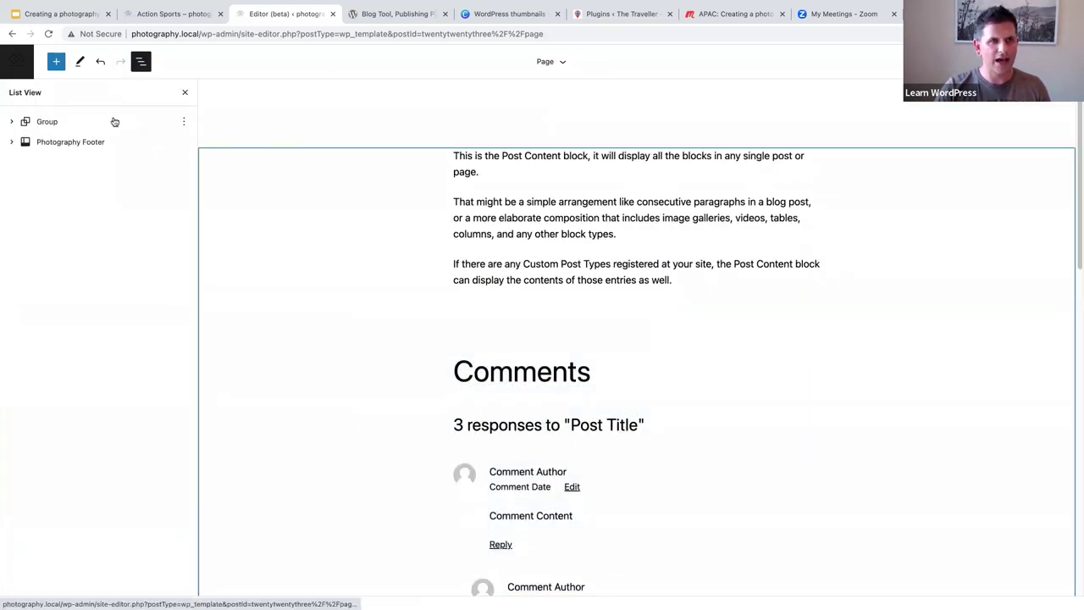
# - Insert a Photography Header part above the Group, then reload the site editor
pyautogui.click(184, 123)
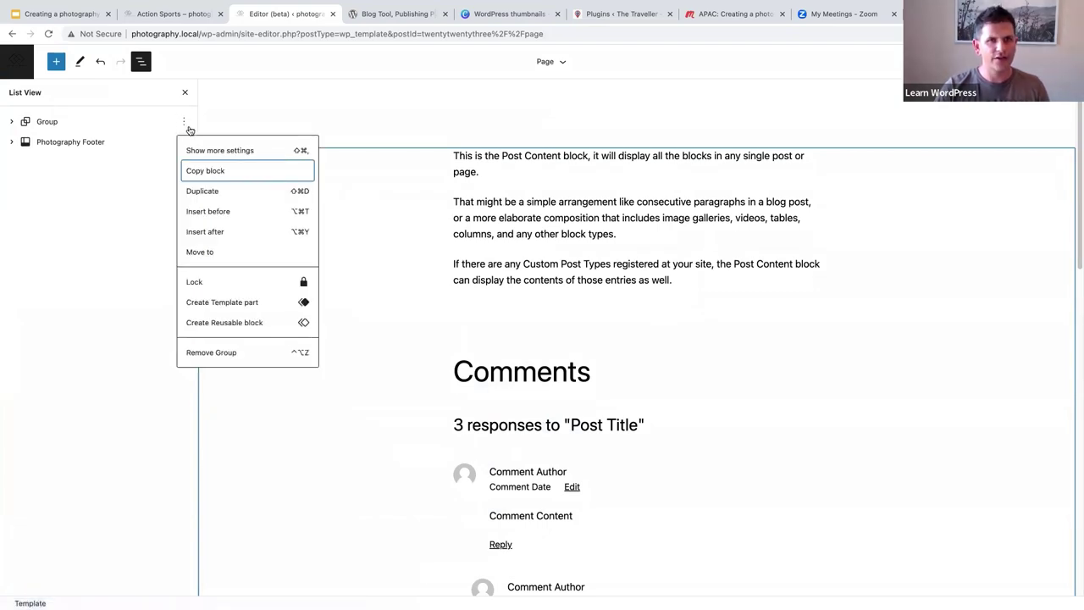
pyautogui.click(203, 215)
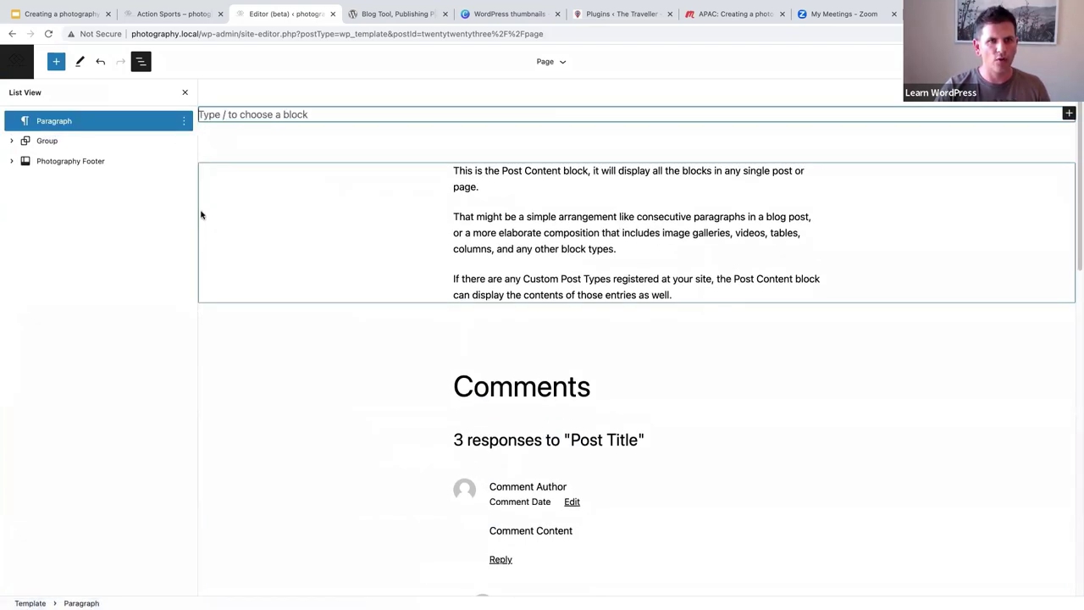
pyautogui.write('/head')
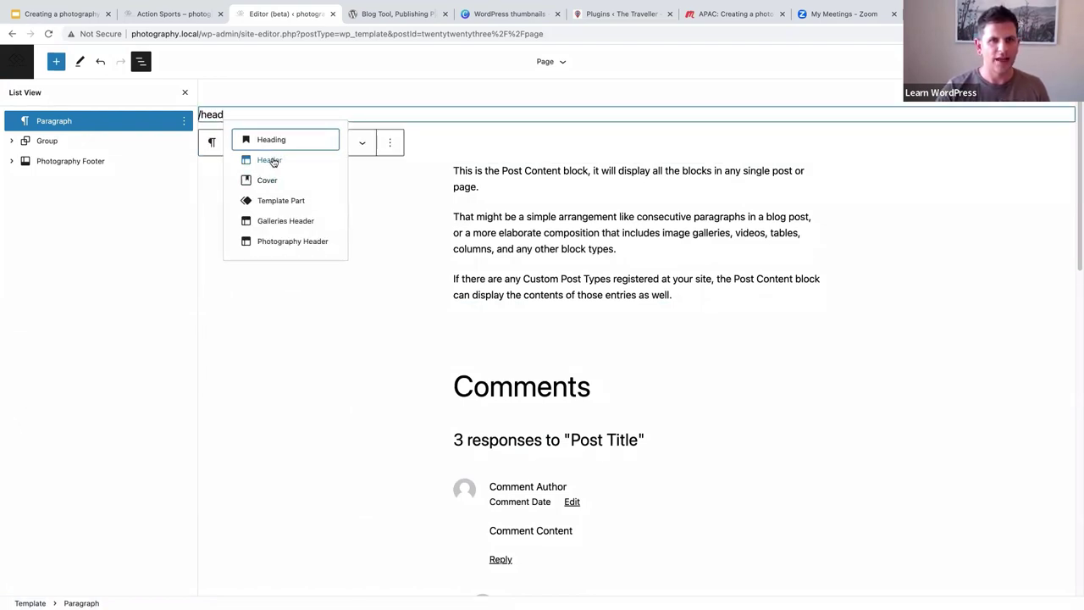
pyautogui.click(283, 243)
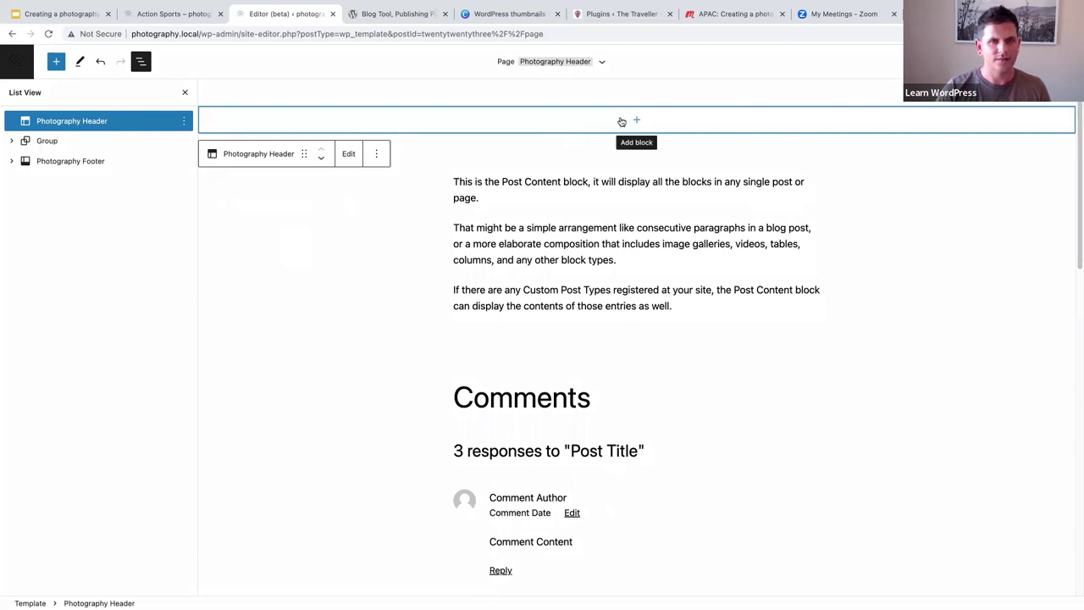
pyautogui.click(184, 121)
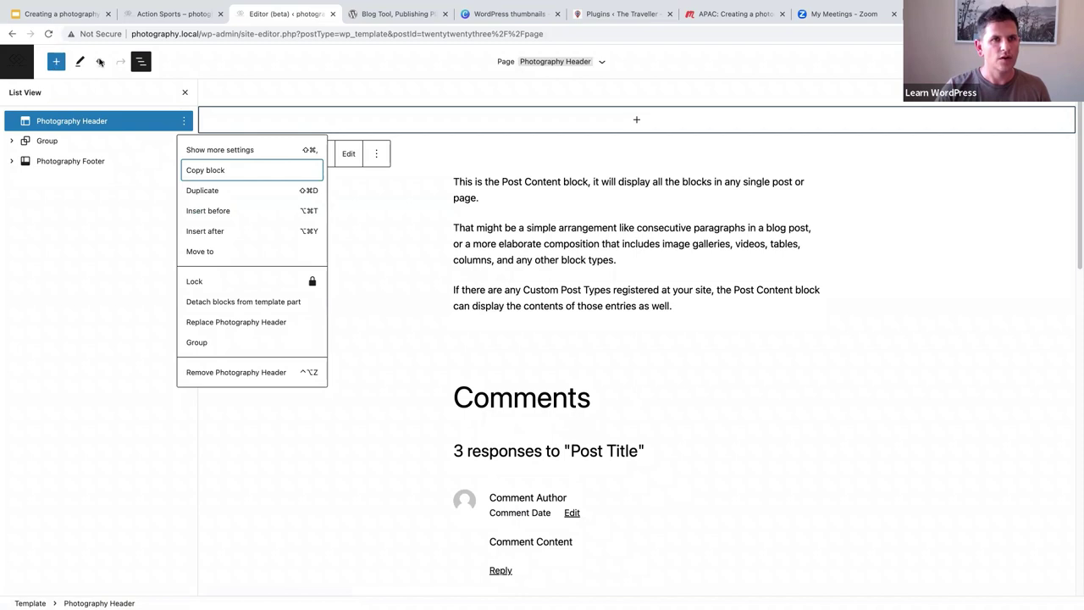
pyautogui.click(48, 36)
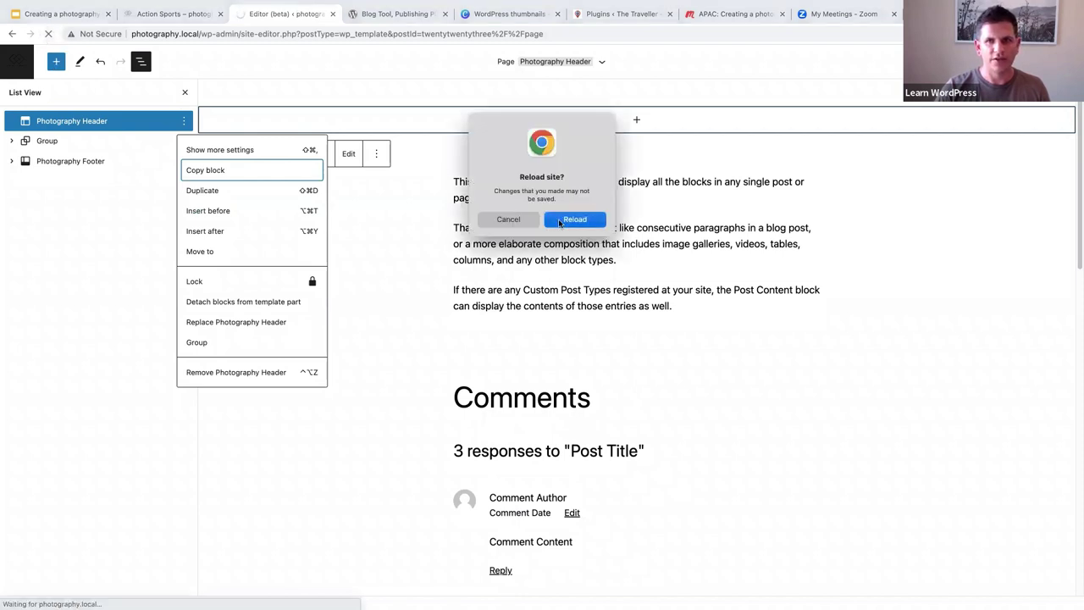
pyautogui.click(560, 223)
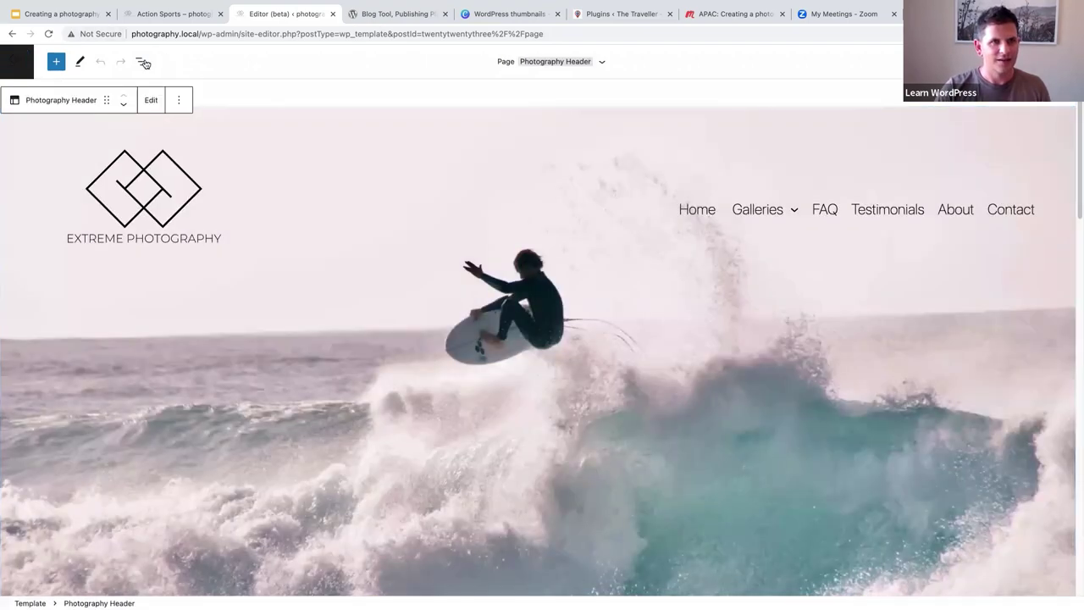
# - Remove the existing Photography Header from the Page template in List View
pyautogui.click(141, 61)
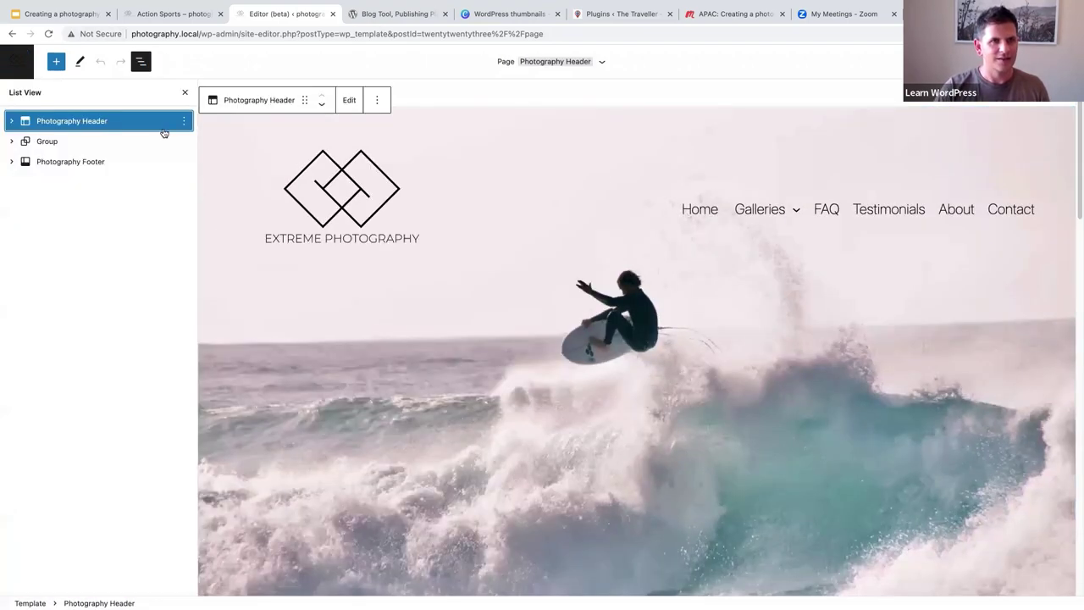
pyautogui.click(187, 120)
pyautogui.click(213, 374)
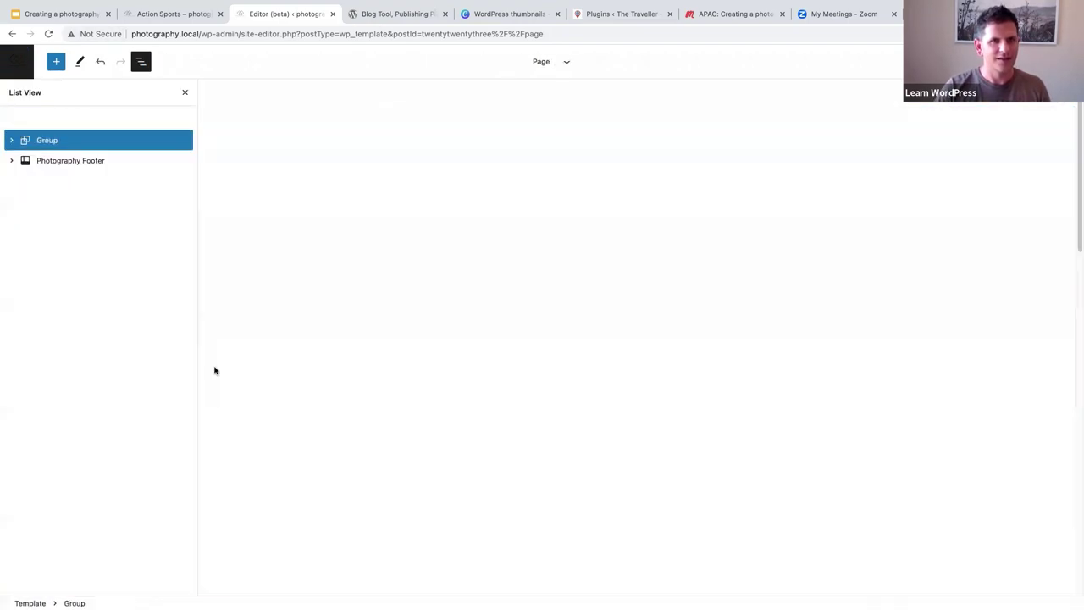
# - Insert a fresh Photography Header template part above the Group and close List View
pyautogui.click(184, 123)
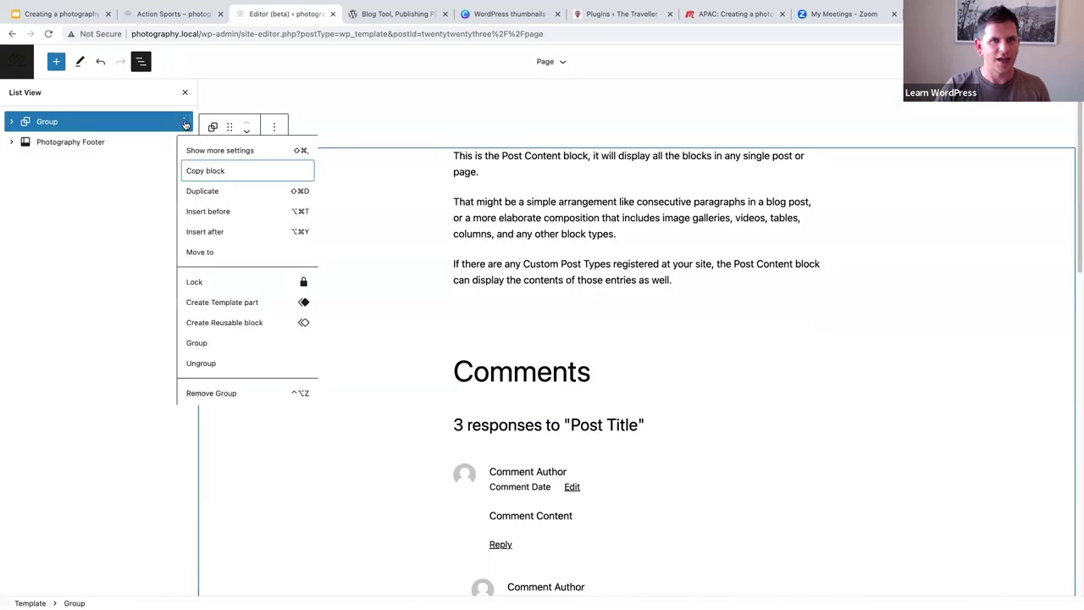
pyautogui.click(207, 211)
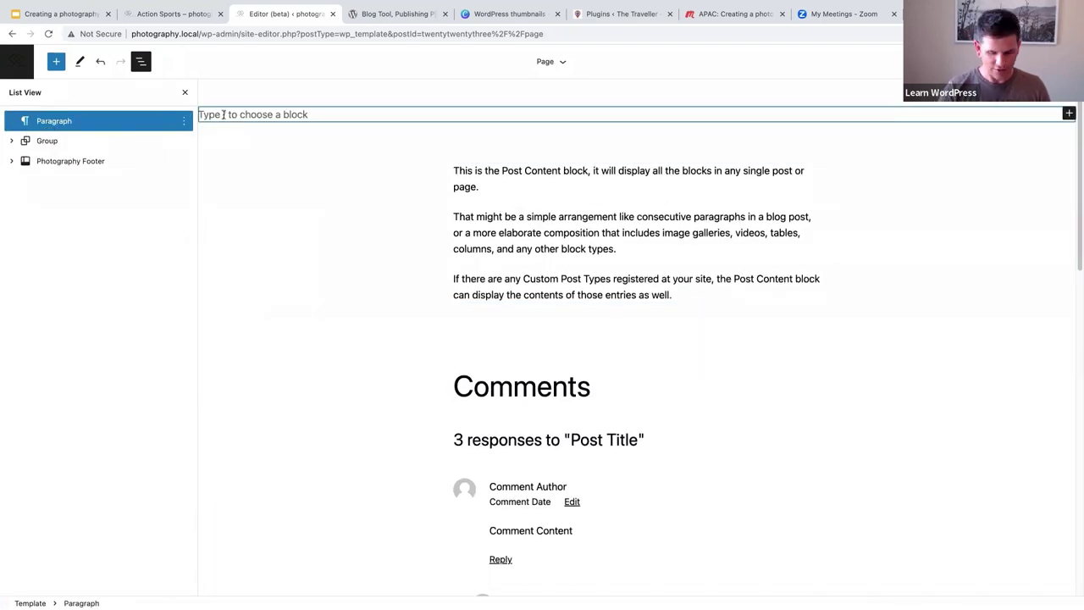
pyautogui.write('/head')
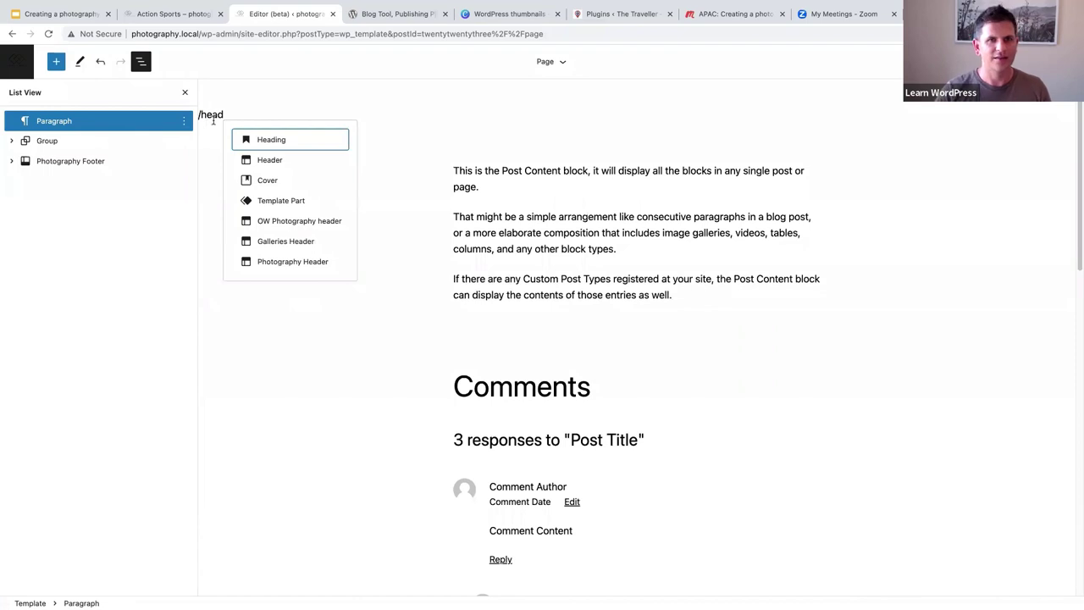
pyautogui.click(280, 265)
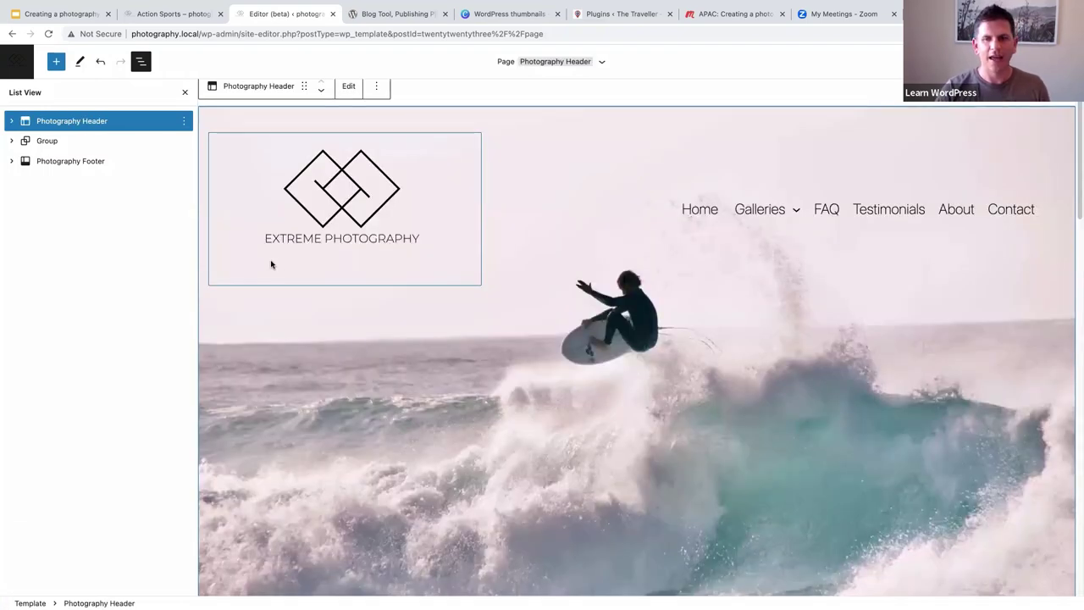
pyautogui.click(185, 94)
# - Save and confirm the updated Page template
pyautogui.scroll(-2, 853, 404)
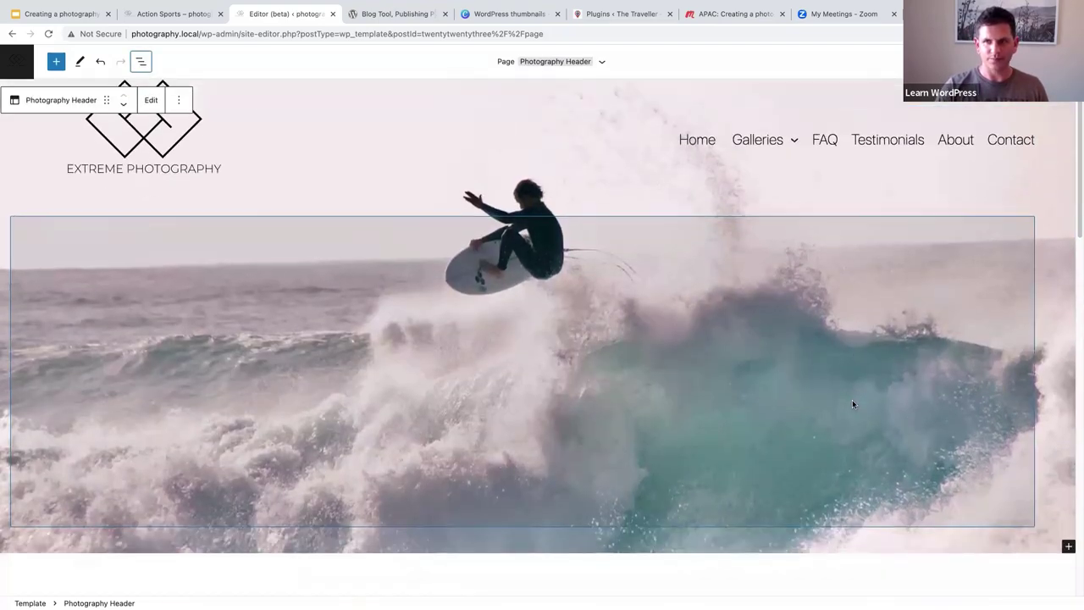
pyautogui.scroll(-2, 852, 404)
pyautogui.scroll(3, 853, 402)
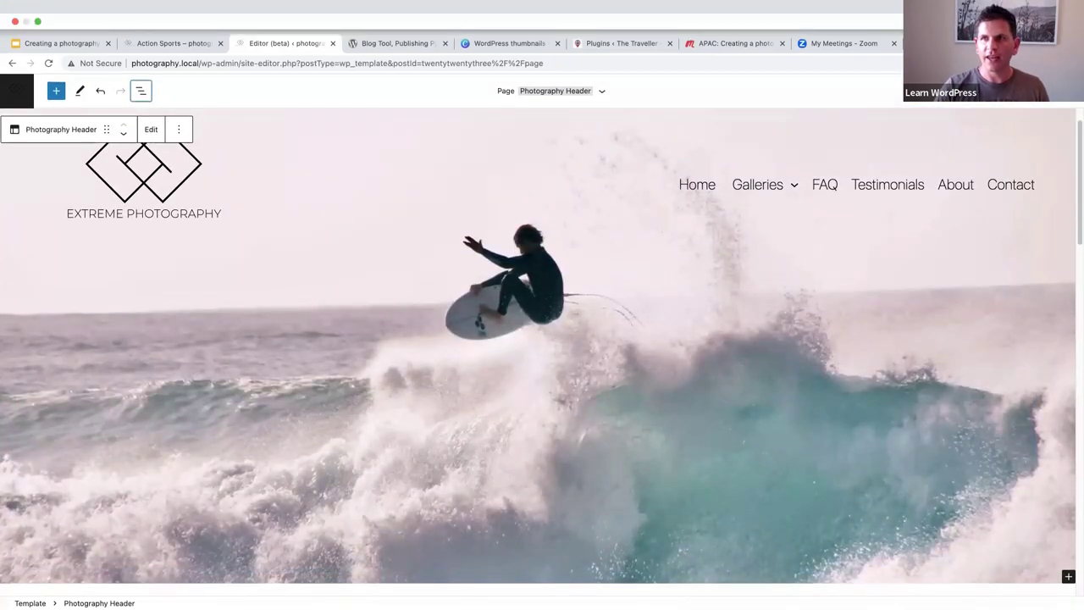
pyautogui.click(969, 91)
pyautogui.click(968, 148)
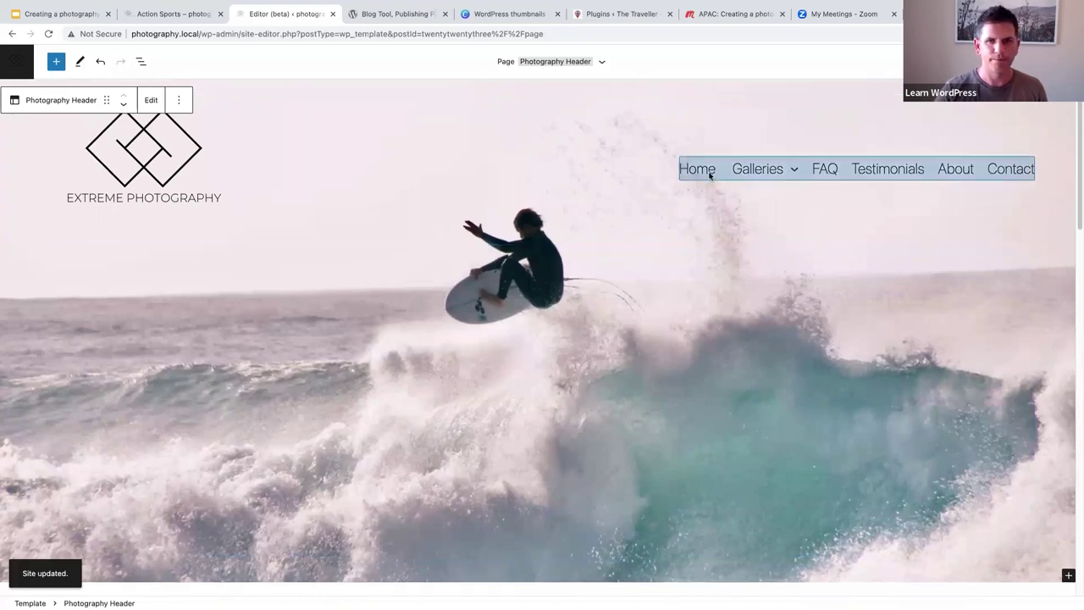
# - Review the page, then go to the Template Parts list through site navigation
pyautogui.scroll(-2, 713, 186)
pyautogui.scroll(3, 716, 191)
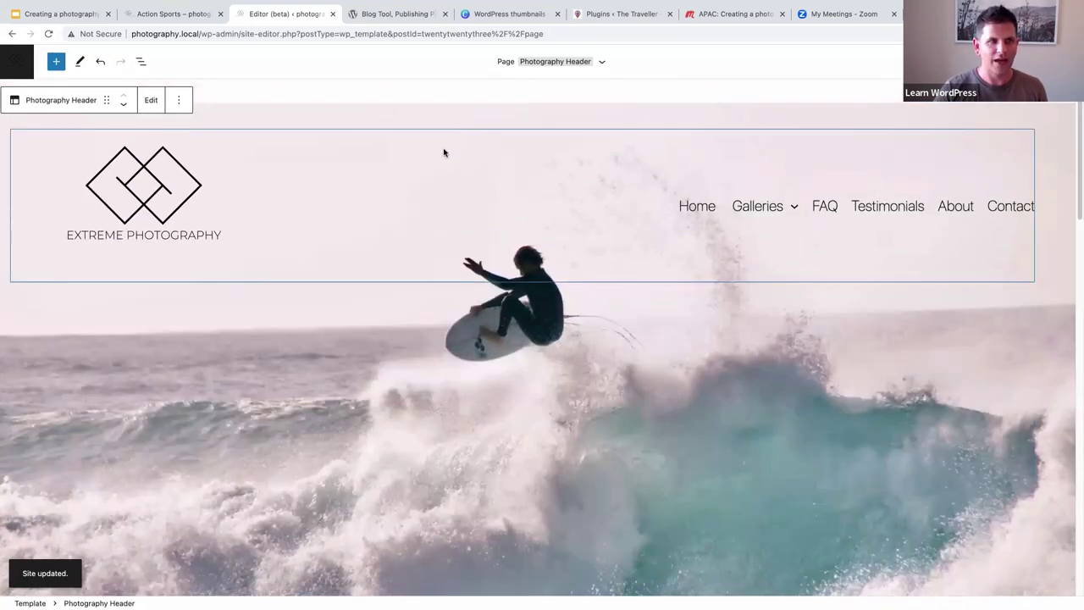
pyautogui.scroll(-10, 451, 153)
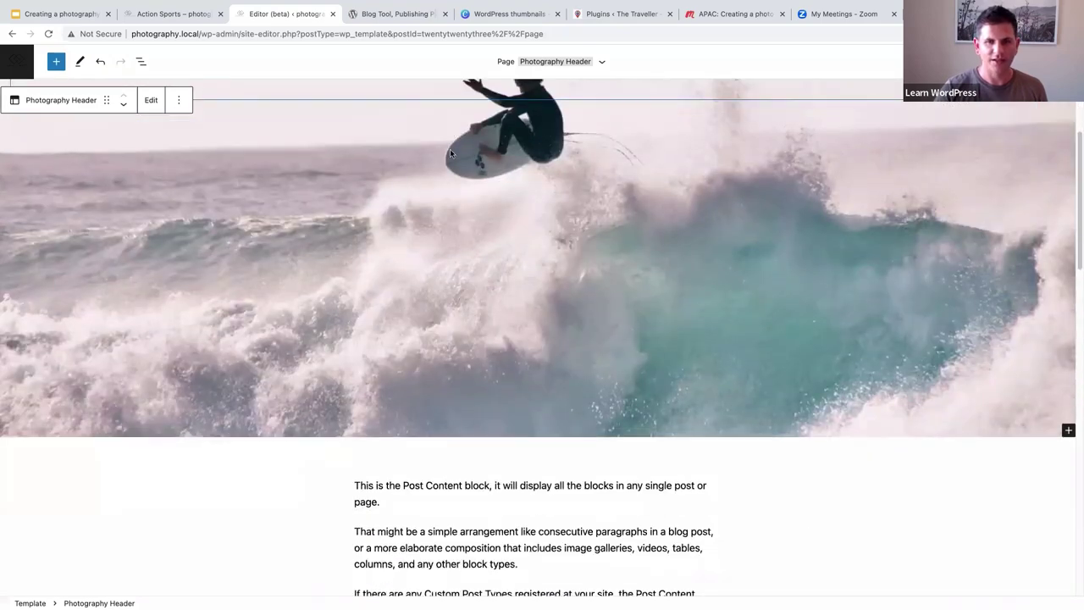
pyautogui.scroll(-10, 449, 153)
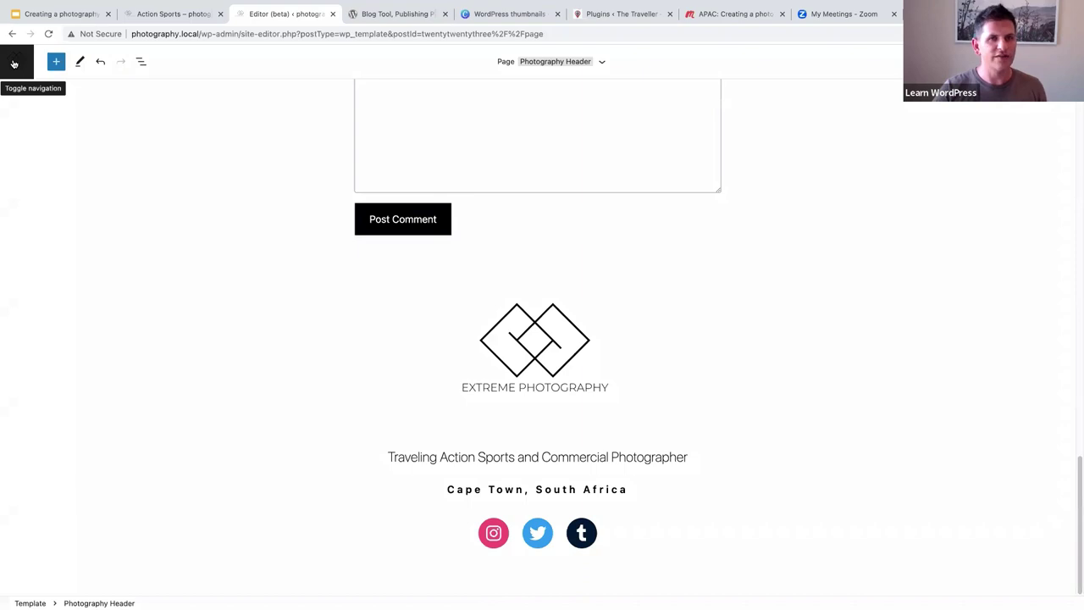
pyautogui.click(13, 63)
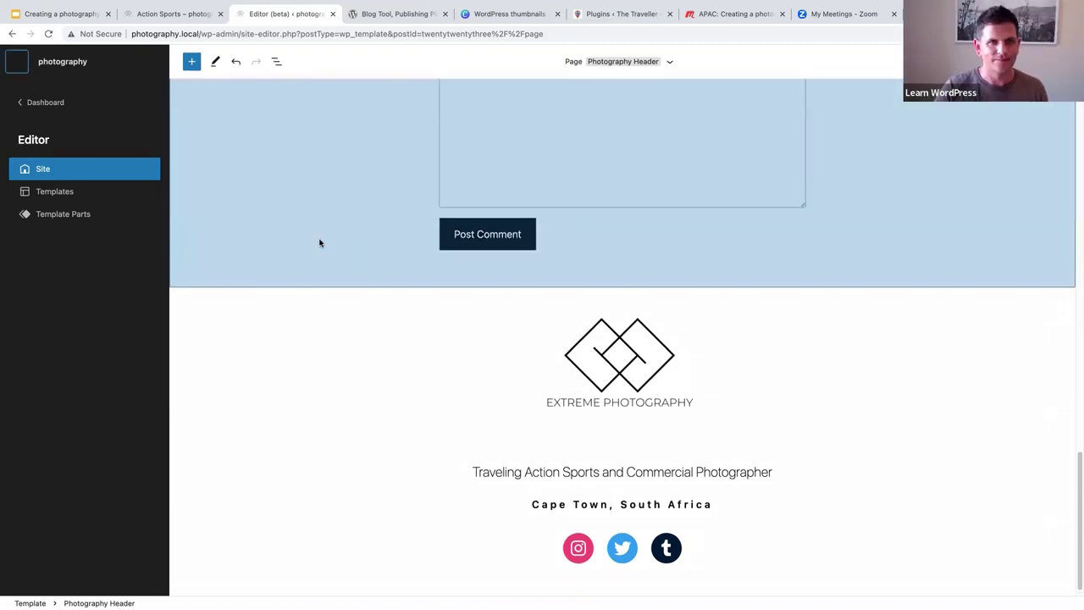
pyautogui.scroll(15, 320, 243)
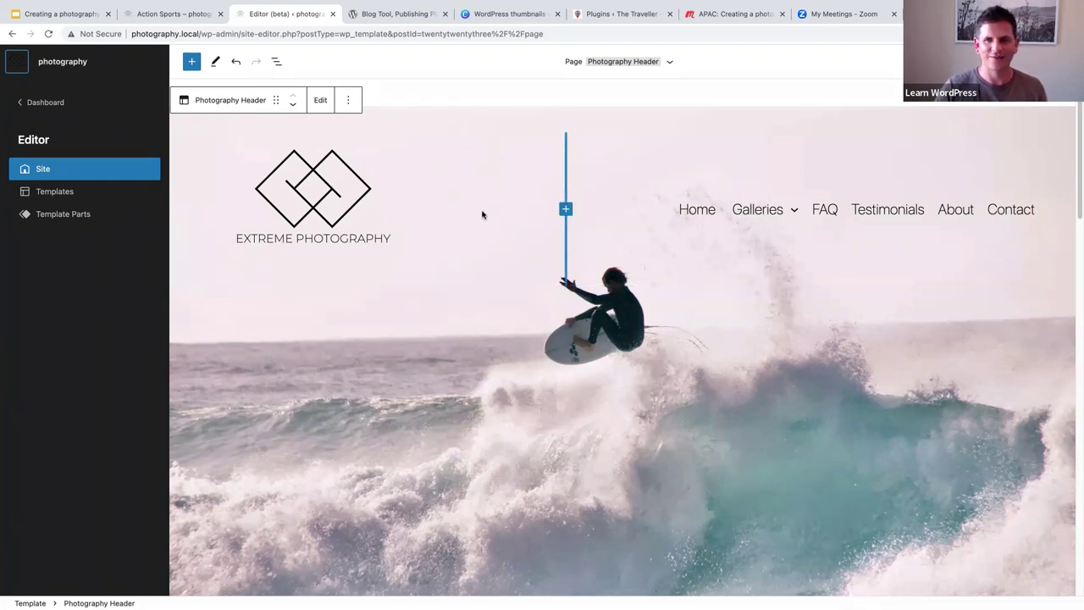
pyautogui.scroll(-4, 491, 317)
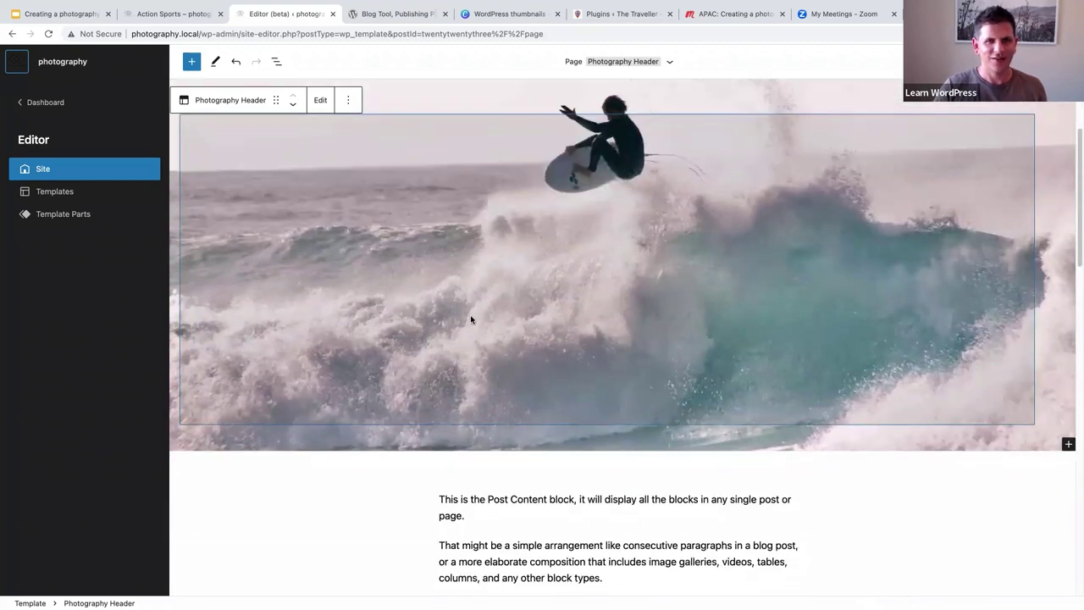
pyautogui.scroll(-15, 472, 319)
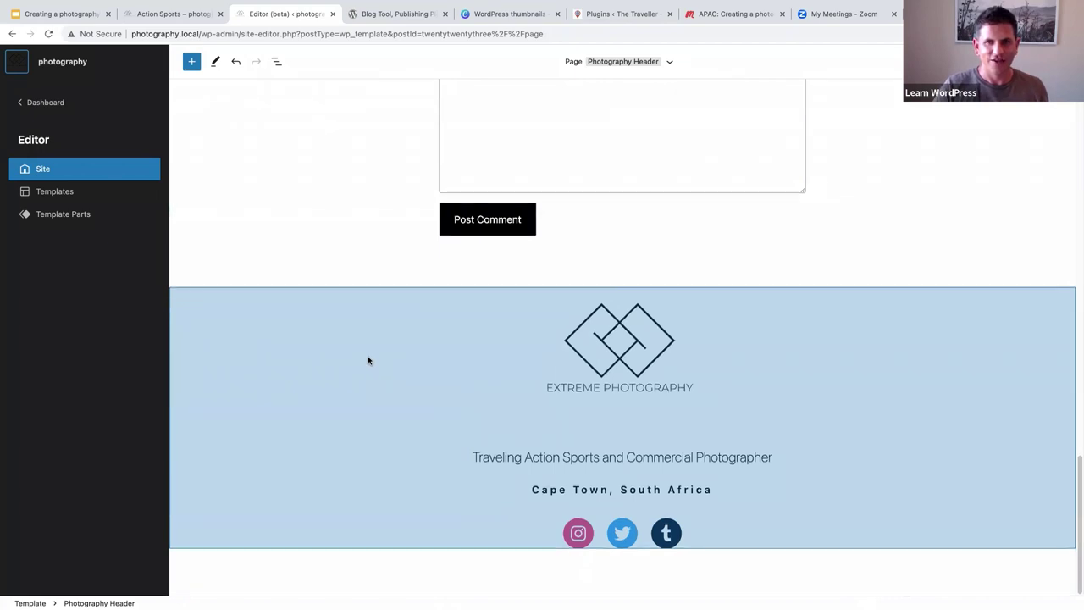
pyautogui.scroll(15, 369, 362)
pyautogui.scroll(-5, 364, 346)
pyautogui.scroll(-10, 364, 350)
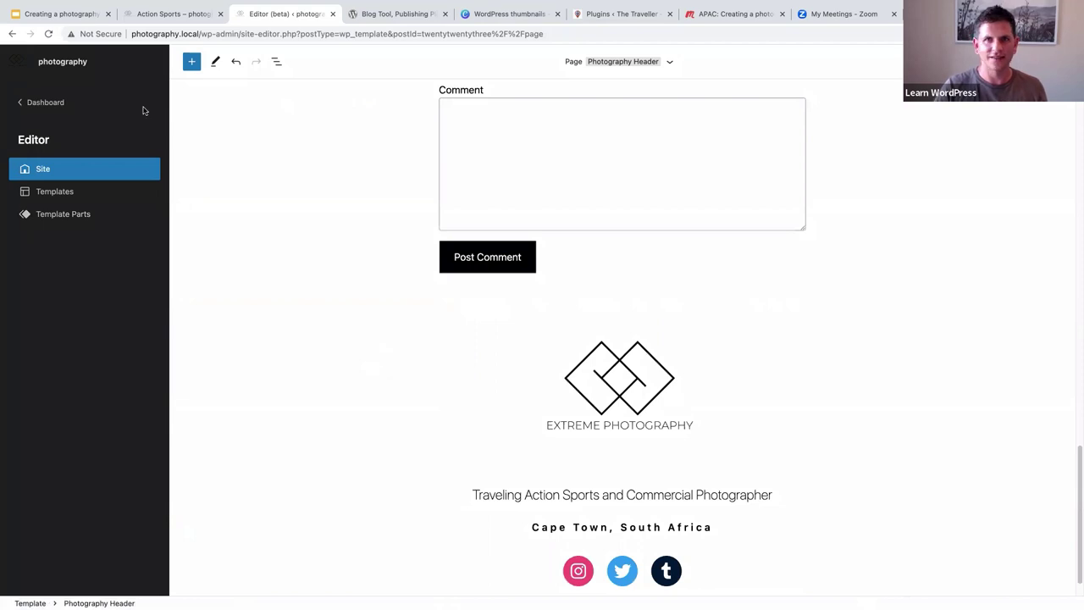
pyautogui.click(61, 216)
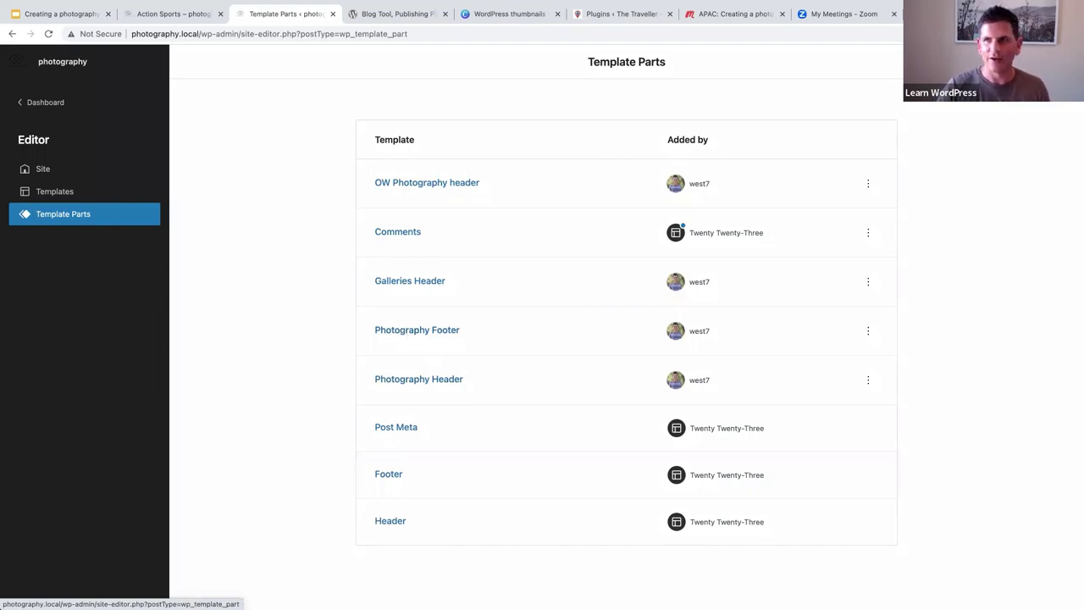
# - Create a Footer-area template part named 'OW Photography header'
pyautogui.click(1038, 62)
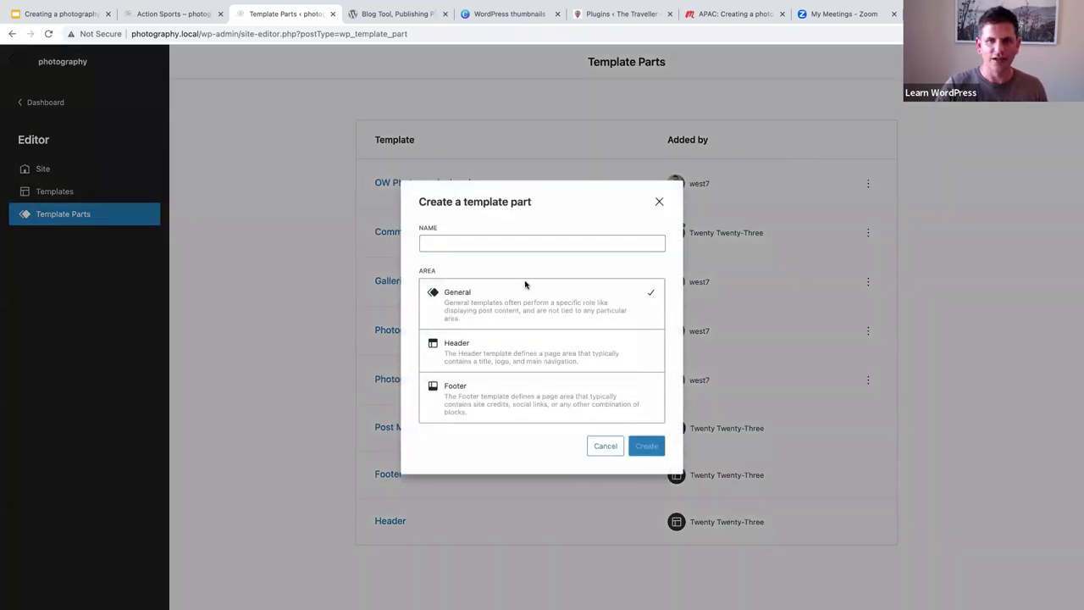
pyautogui.click(460, 396)
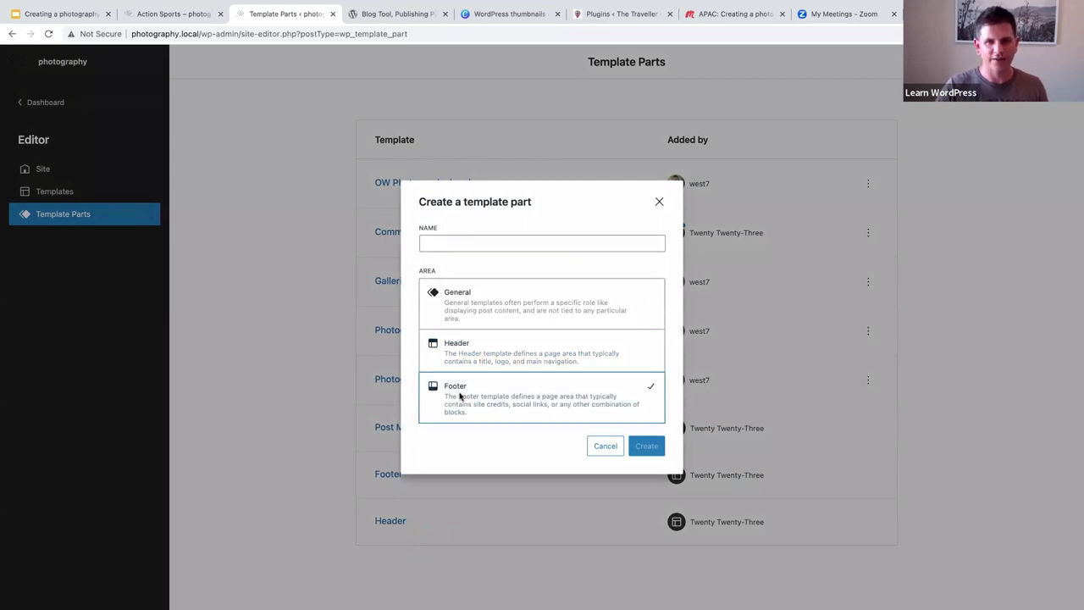
pyautogui.click(439, 244)
pyautogui.write('OW Photography header')
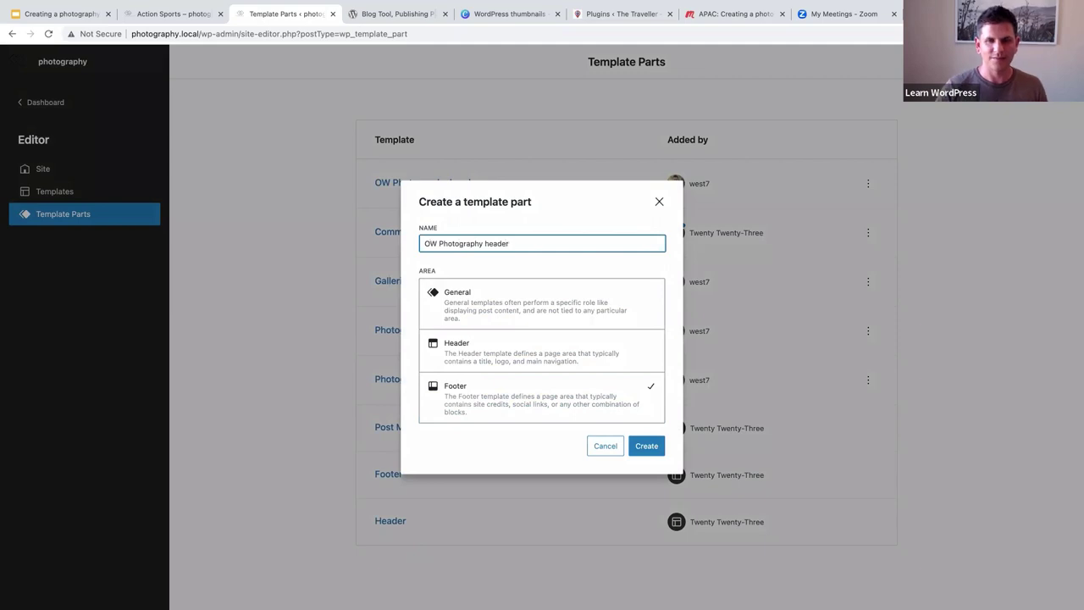
pyautogui.click(646, 446)
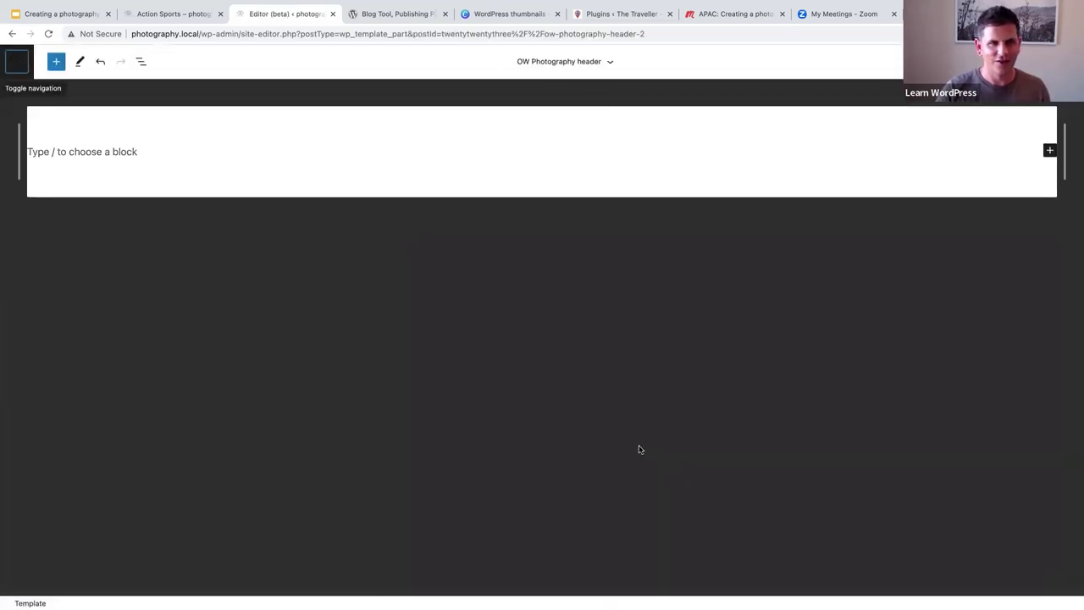
# - Insert a Site Logo block, enlarge it, and add an empty block beneath it
pyautogui.click(71, 155)
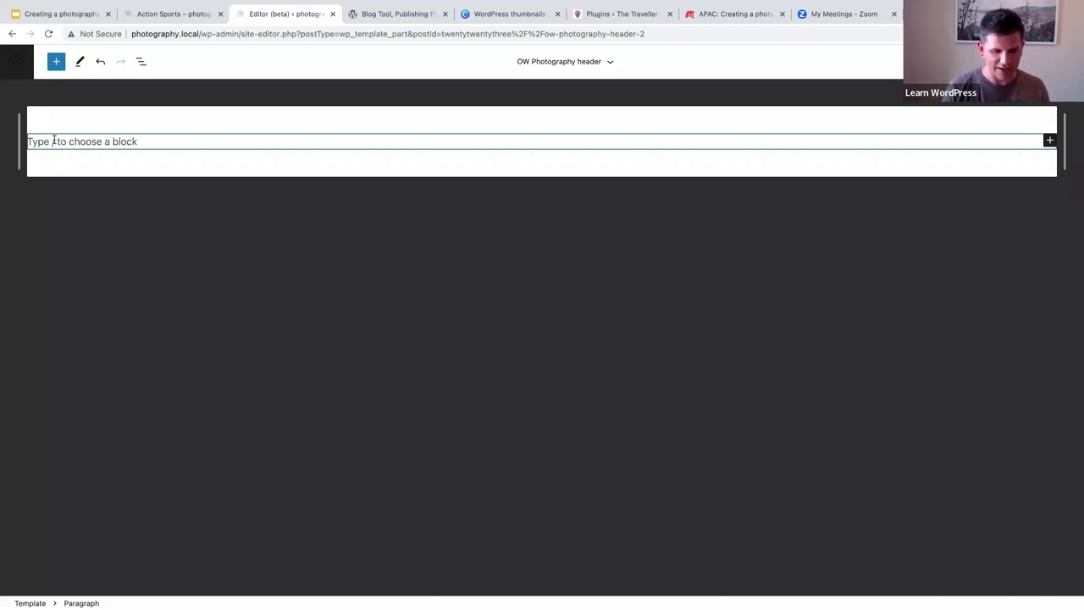
pyautogui.write('/')
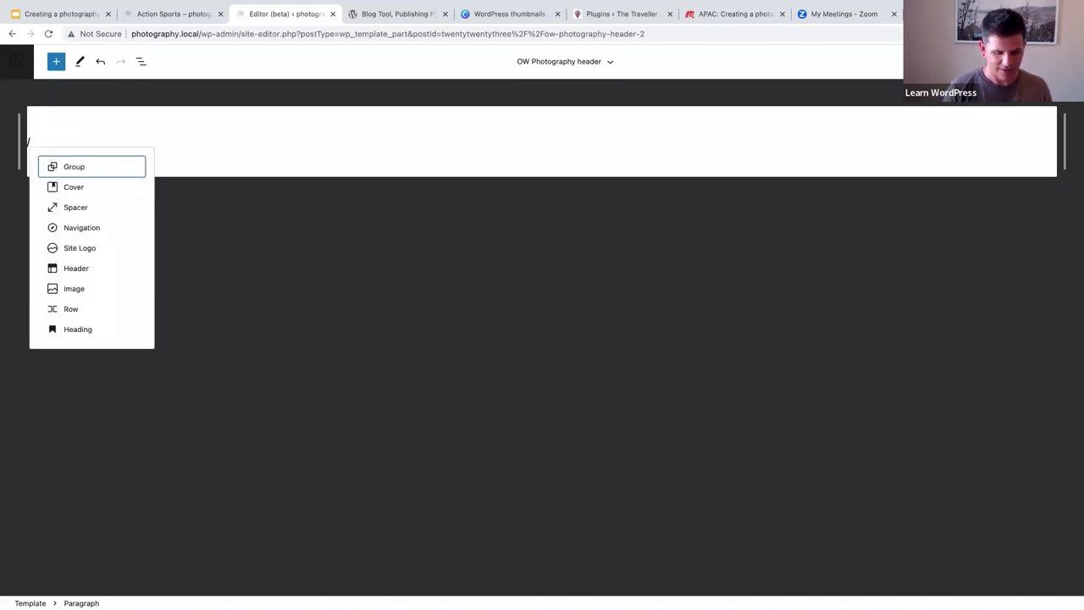
pyautogui.write('site')
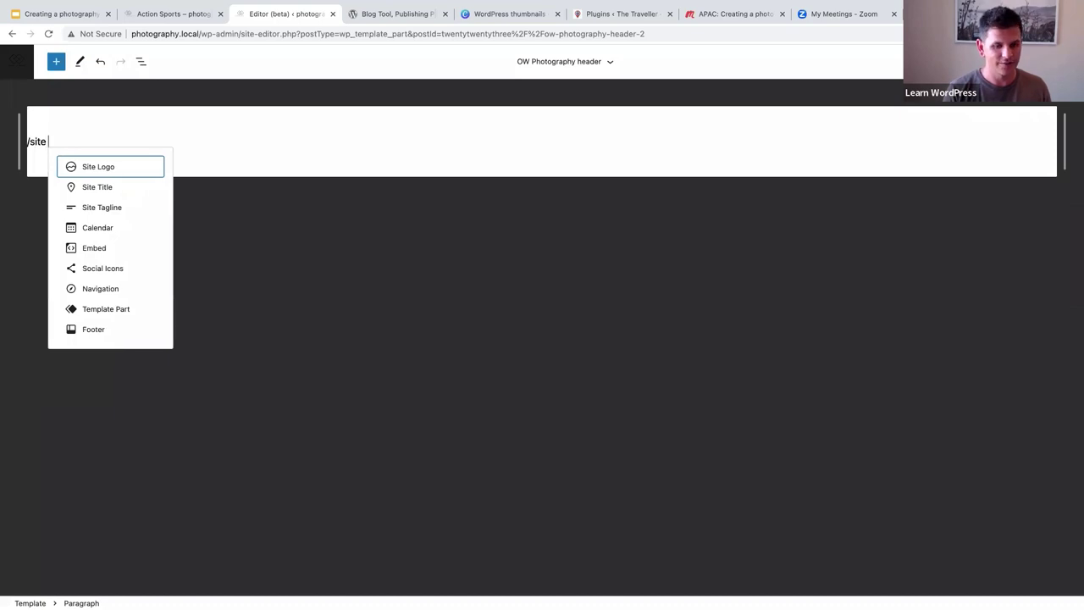
pyautogui.click(92, 168)
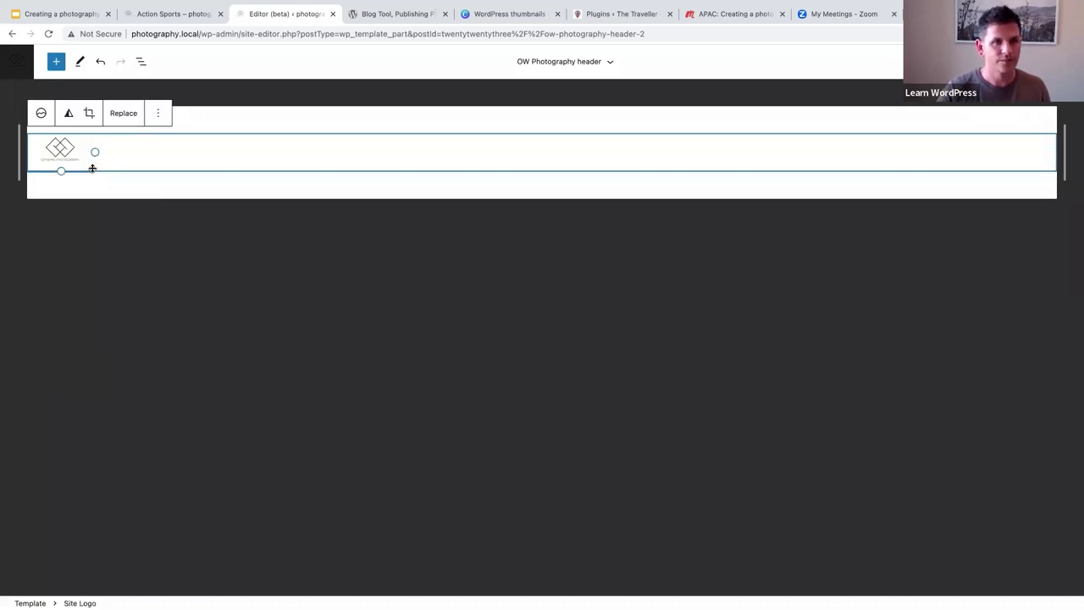
pyautogui.moveTo(93, 153); pyautogui.dragTo(169, 222)
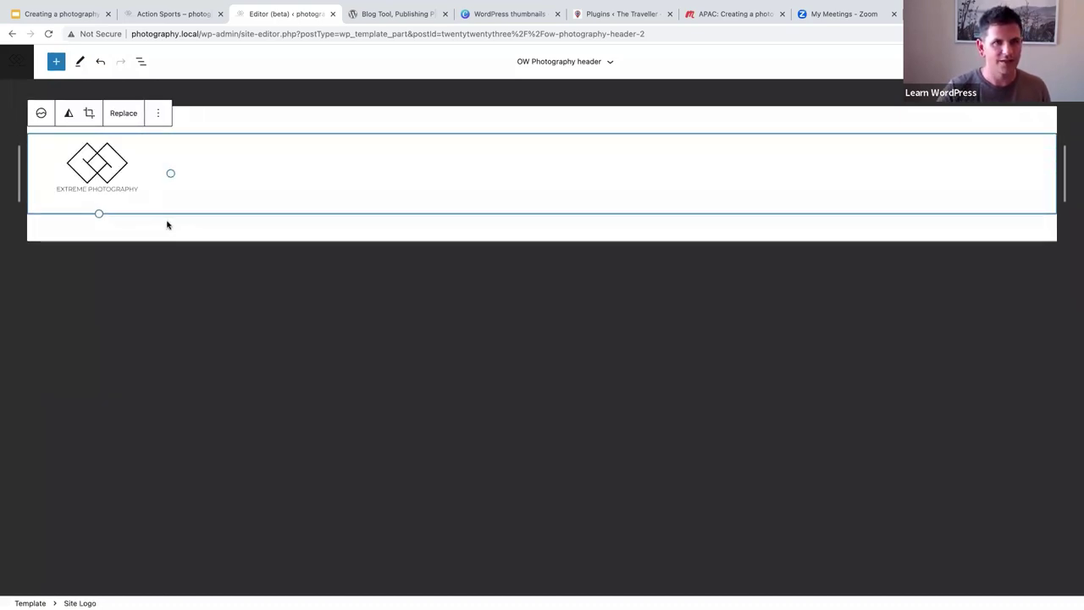
pyautogui.moveTo(172, 172); pyautogui.dragTo(210, 197)
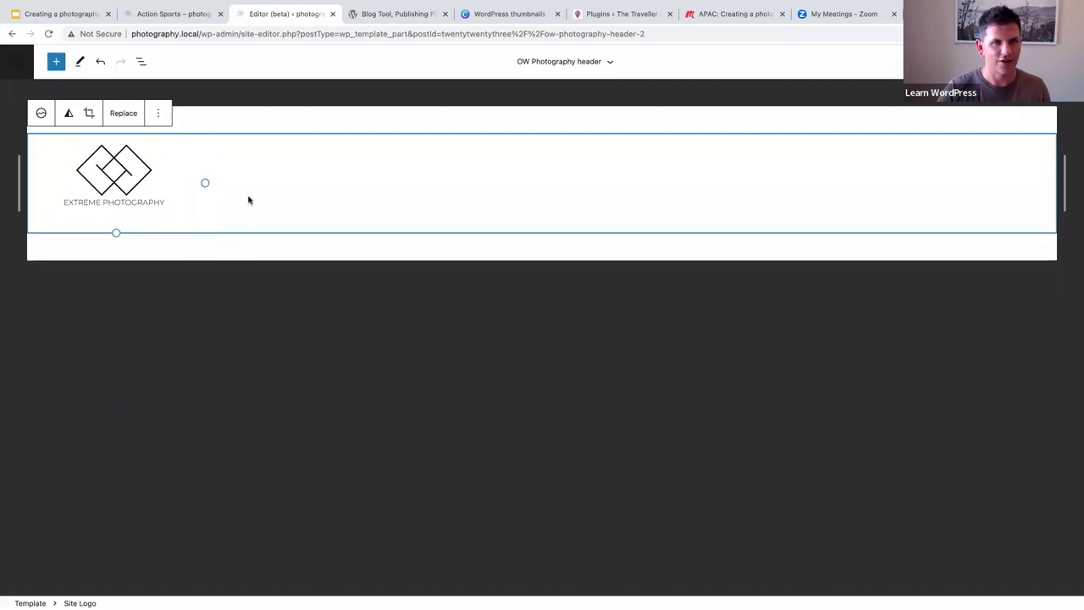
pyautogui.press('Return')
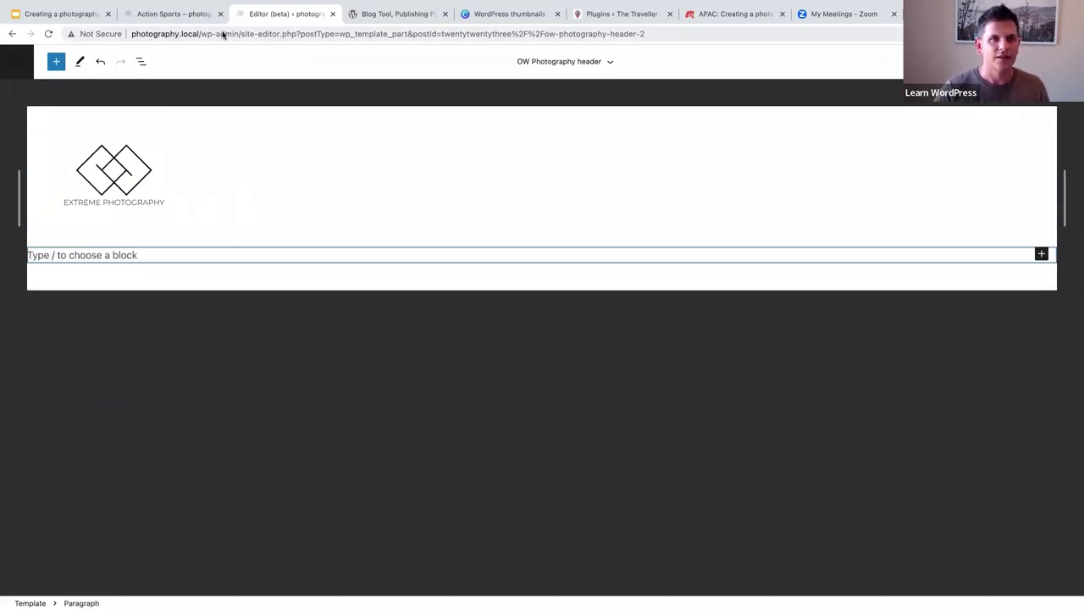
pyautogui.click(174, 14)
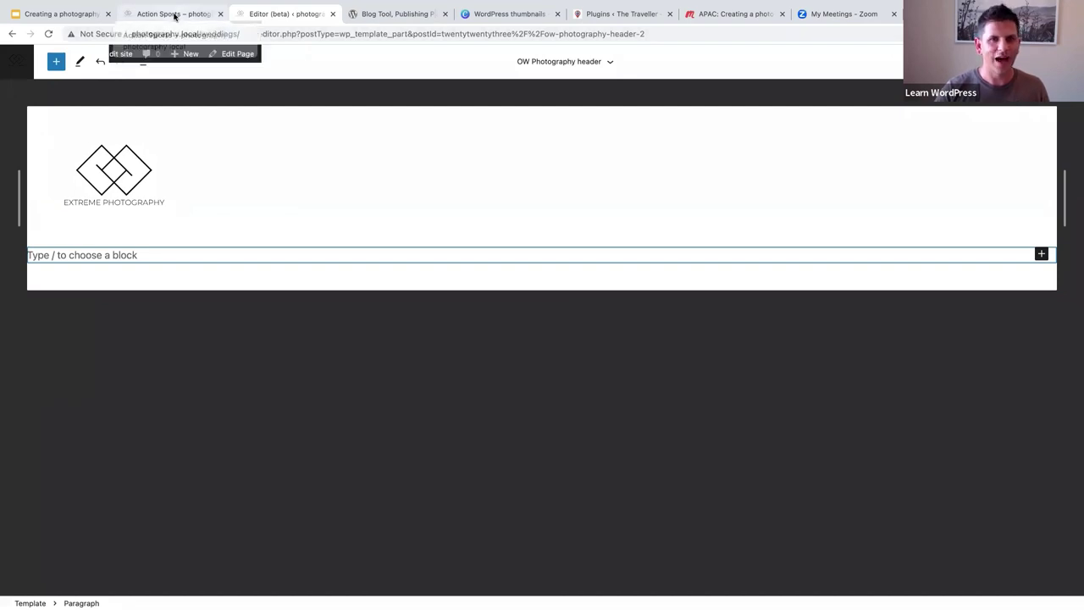
pyautogui.scroll(-15, 219, 161)
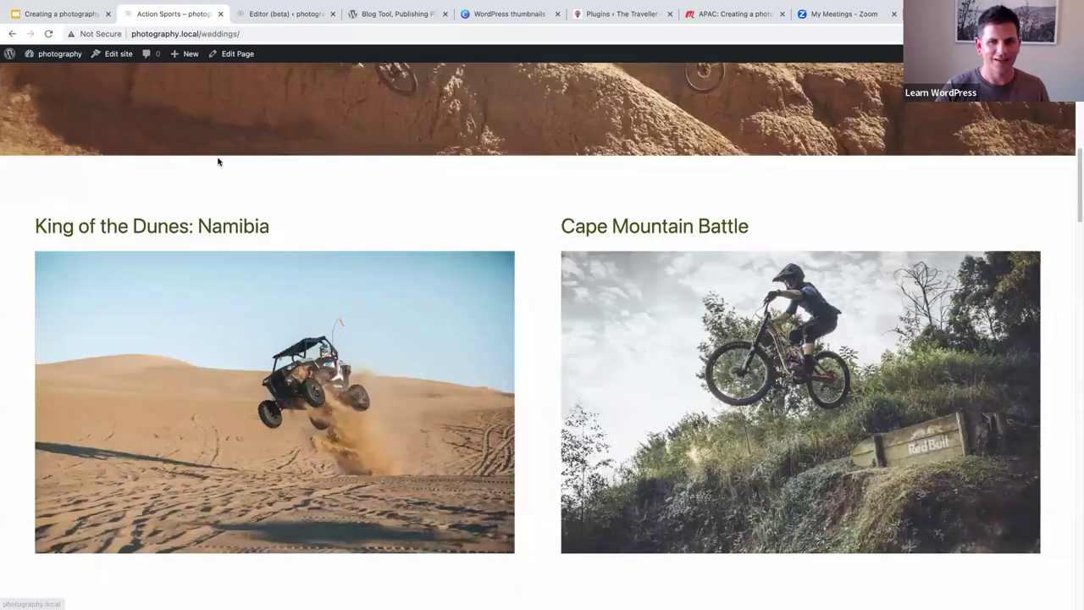
pyautogui.scroll(-10, 686, 472)
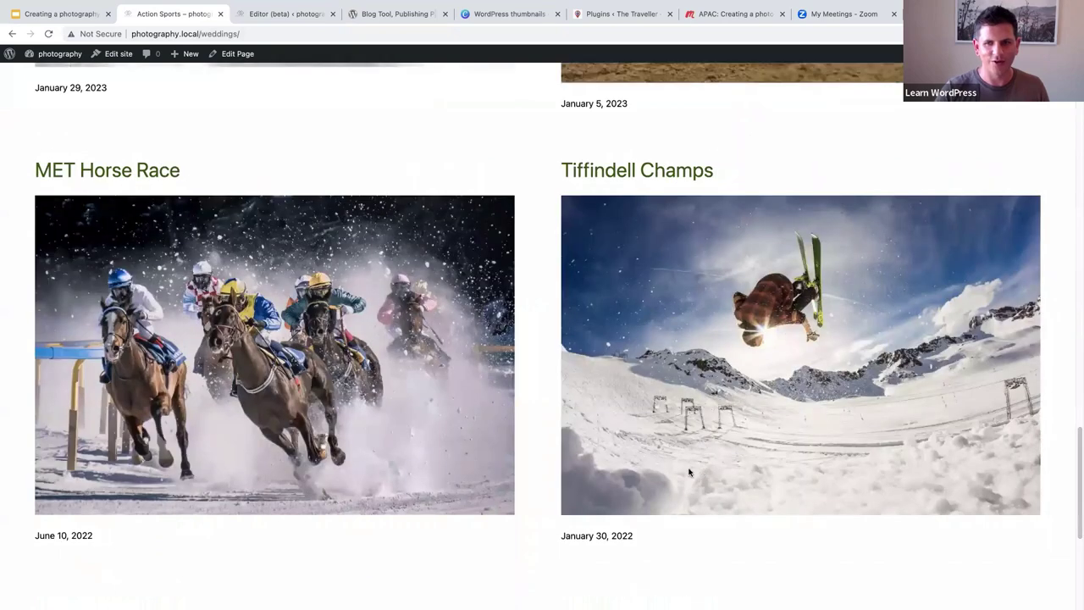
pyautogui.moveTo(686, 472); pyautogui.dragTo(418, 457)
pyautogui.press('super+c')
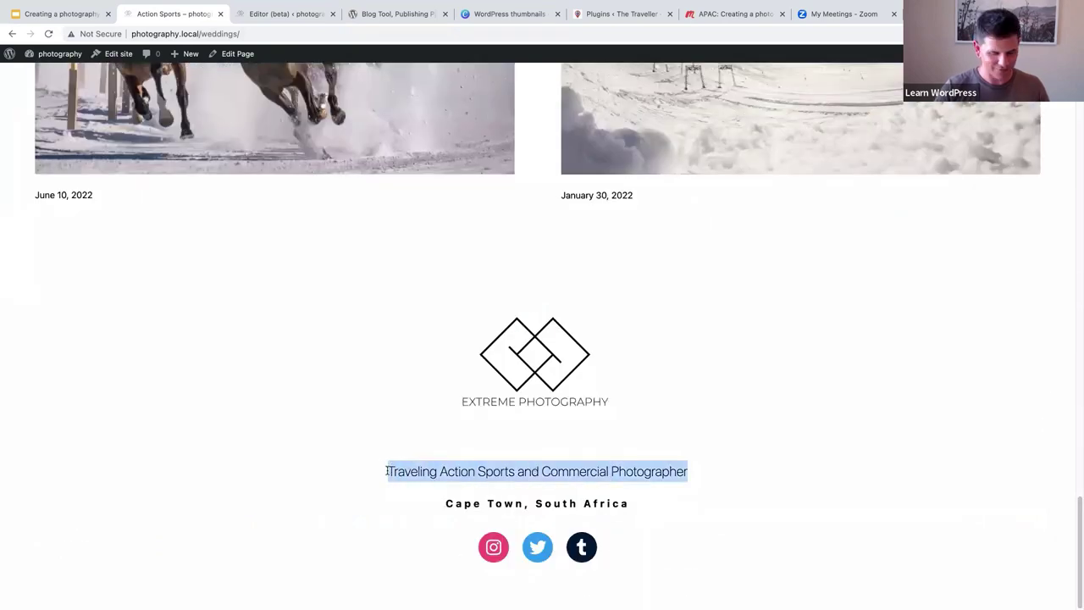
pyautogui.click(263, 10)
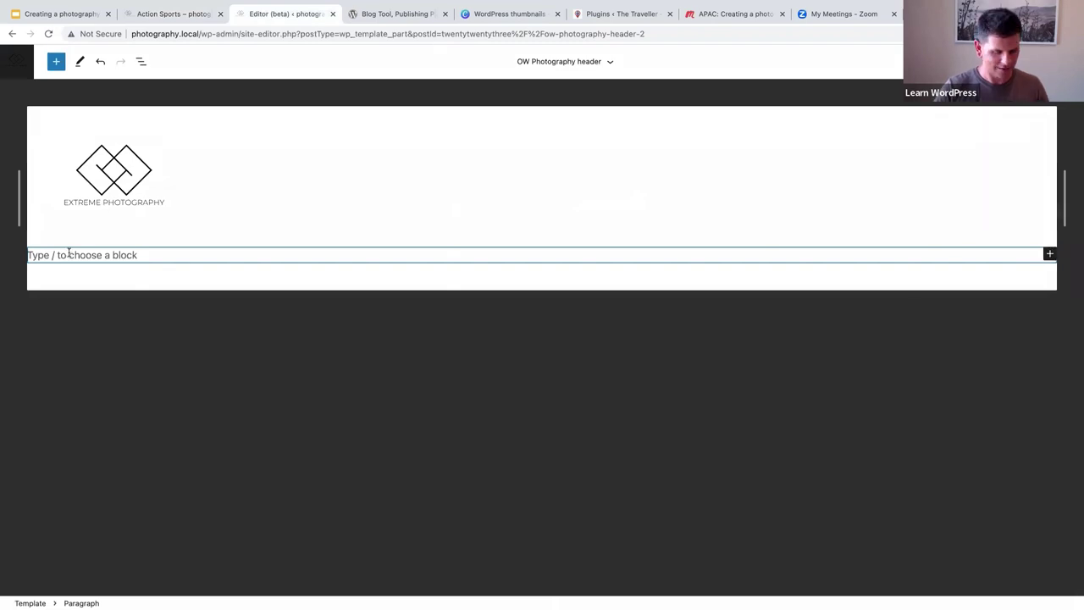
# - Paste the tagline, add a 'Cape Town, South Africa' paragraph, and start a /soci block
pyautogui.press('super+v')
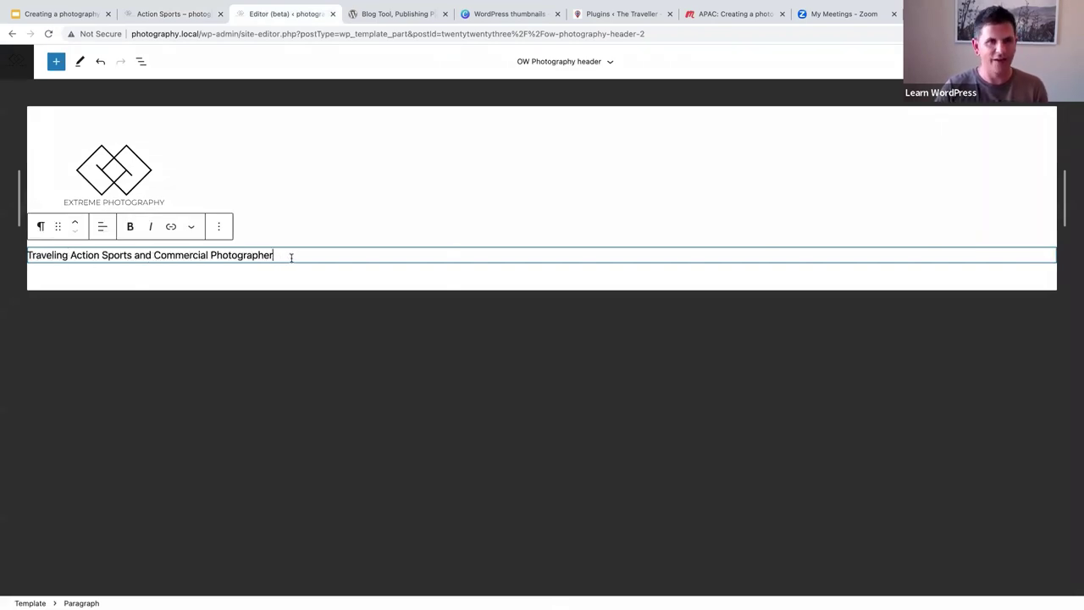
pyautogui.press('Return')
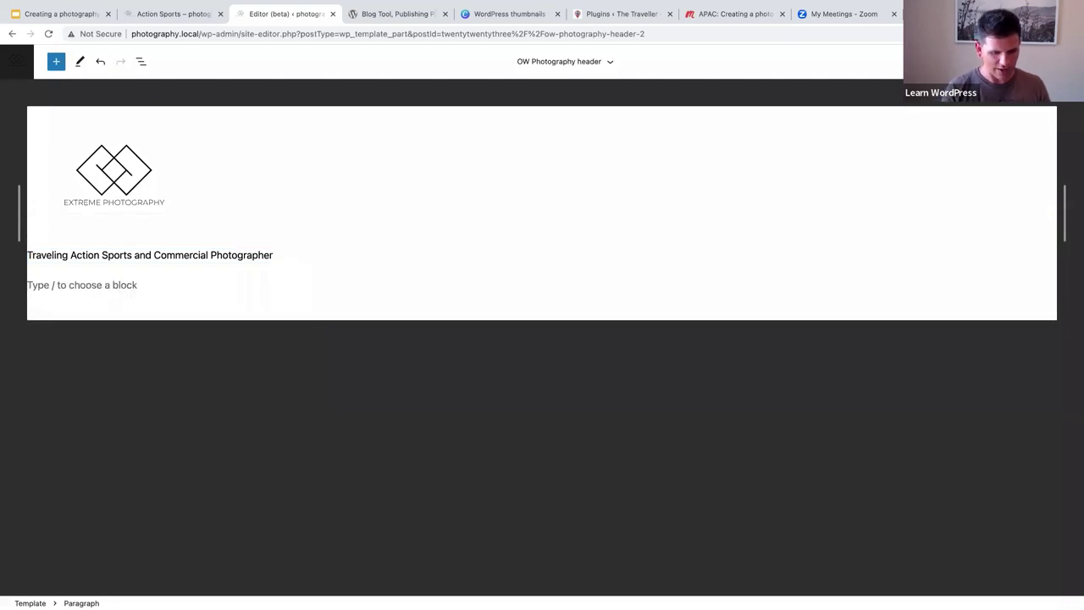
pyautogui.write('Cape ')
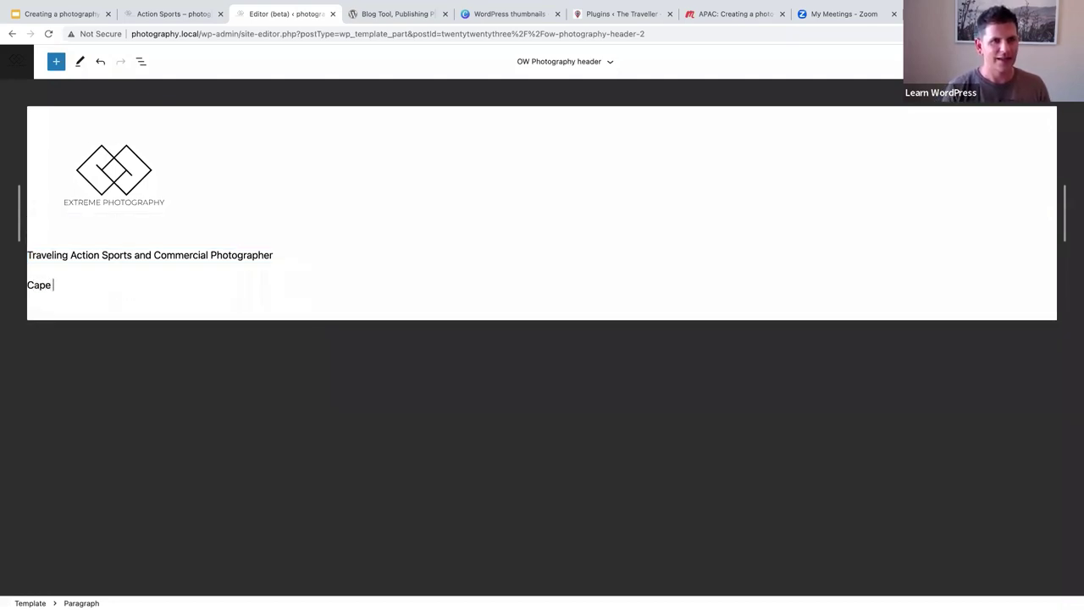
pyautogui.write('Town, South')
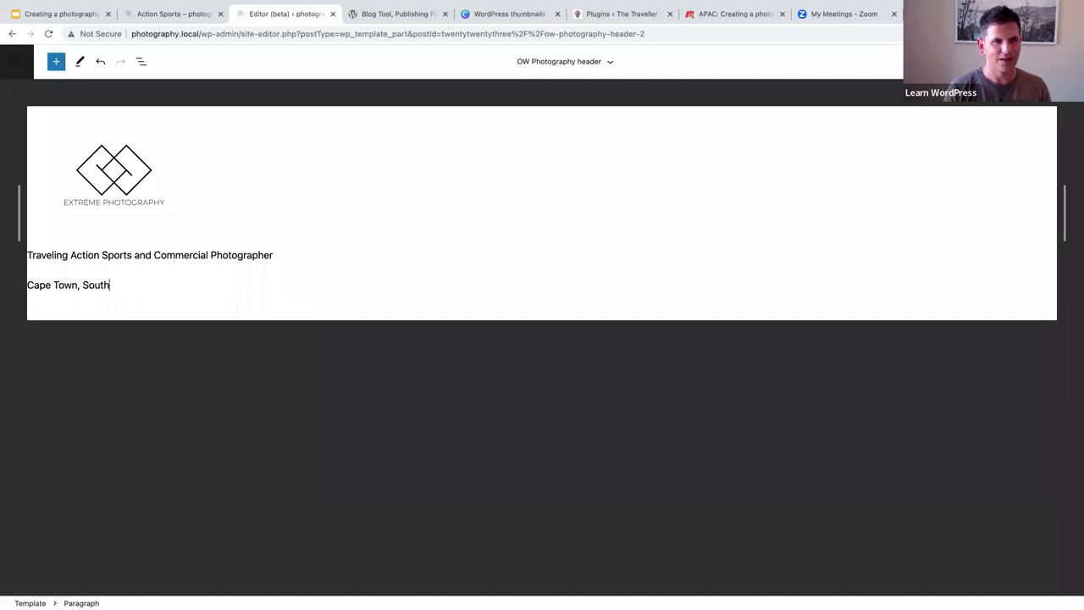
pyautogui.write(' Africa')
pyautogui.press('Return')
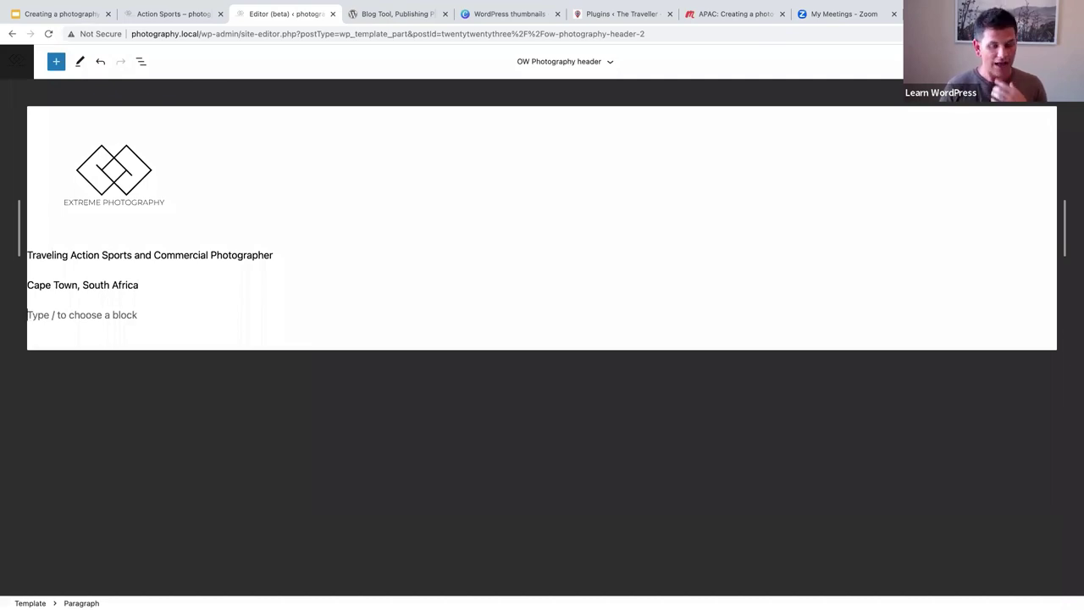
pyautogui.write('/soci')
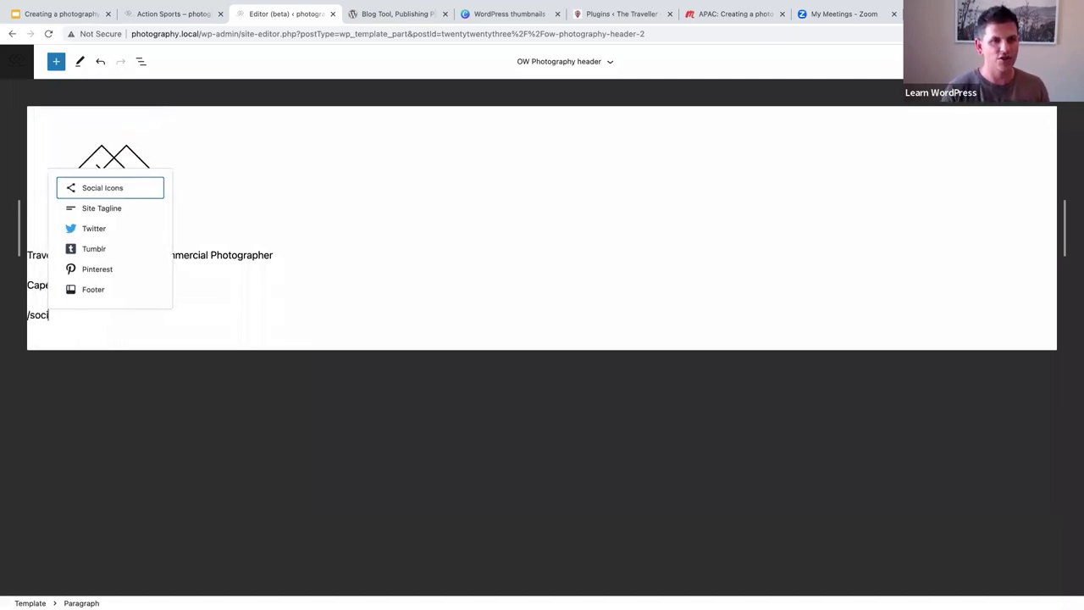
# - Turn the new paragraph into a Social Icons block and add an Instagram icon
pyautogui.click(98, 189)
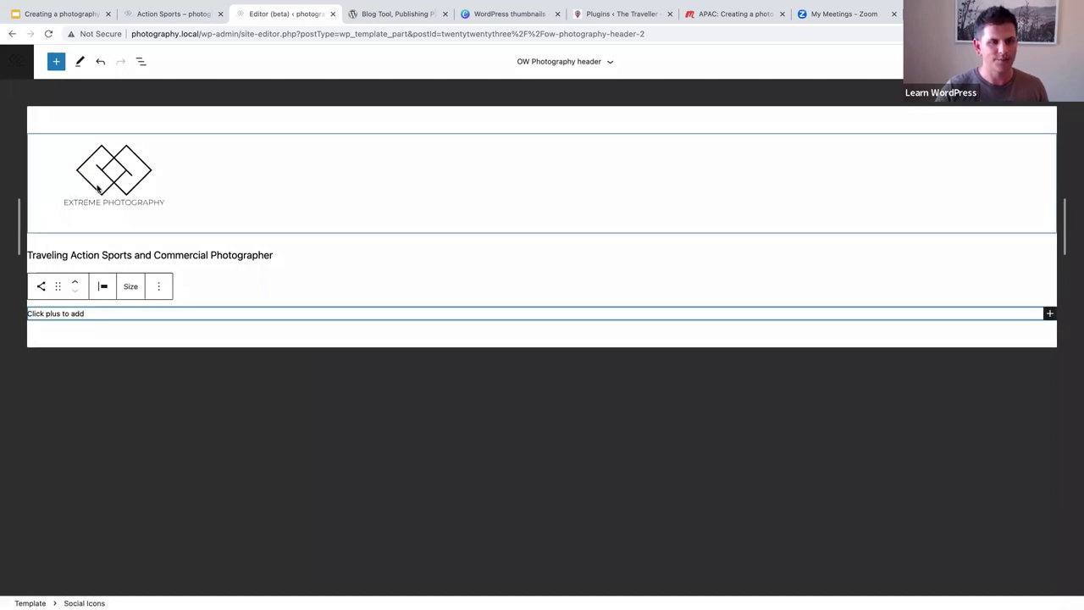
pyautogui.click(1050, 314)
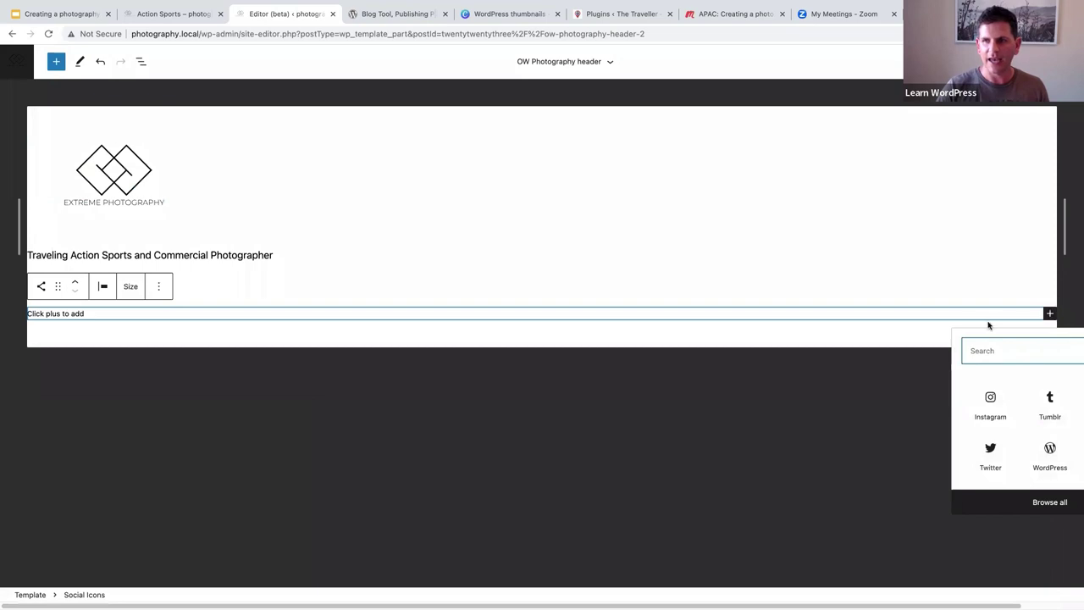
pyautogui.click(884, 315)
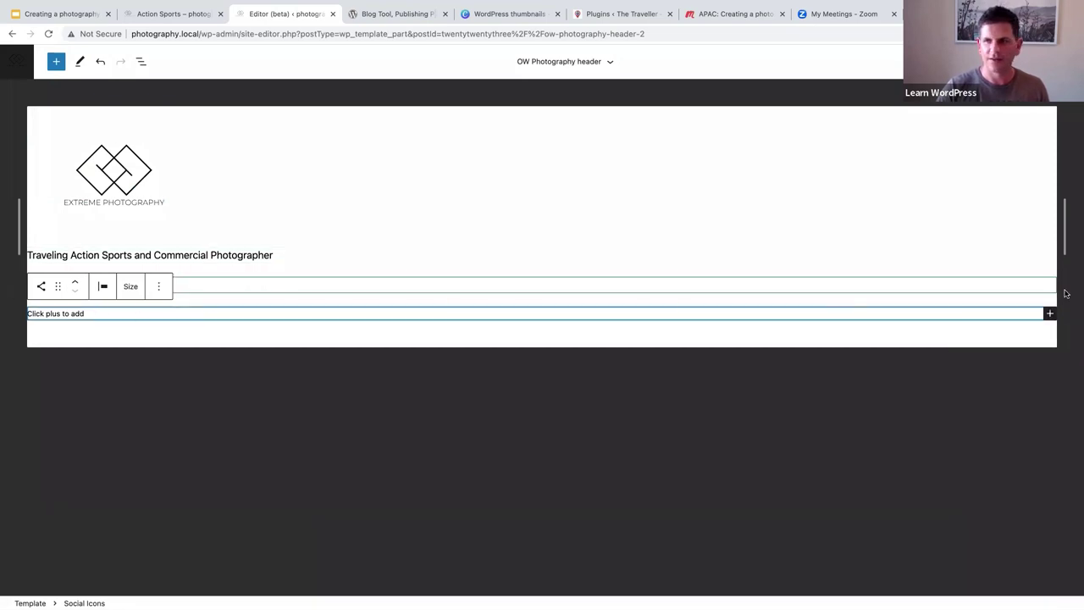
pyautogui.click(1050, 314)
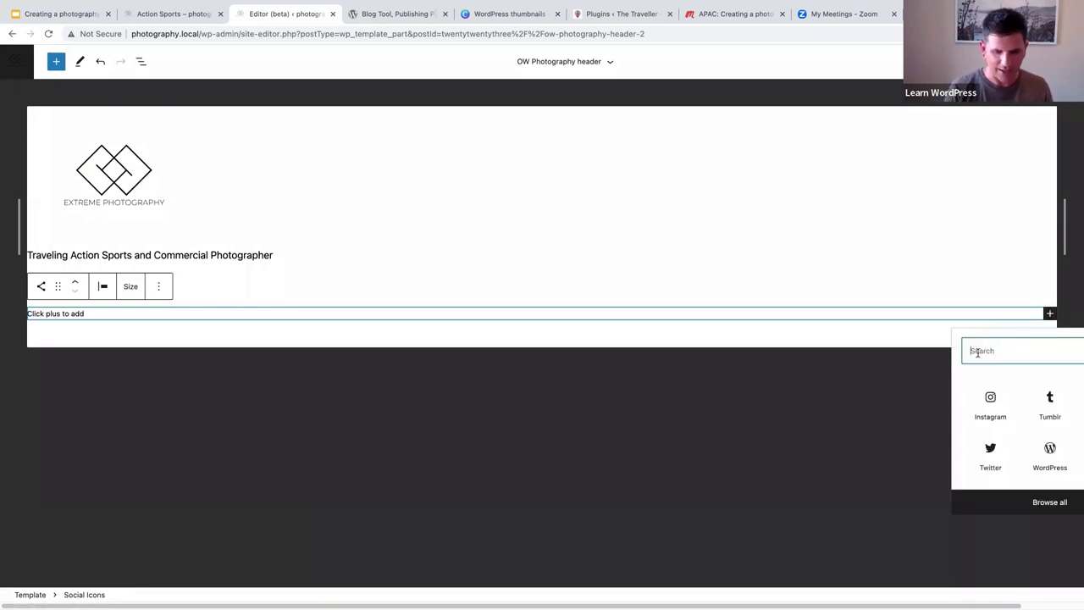
pyautogui.write('inst')
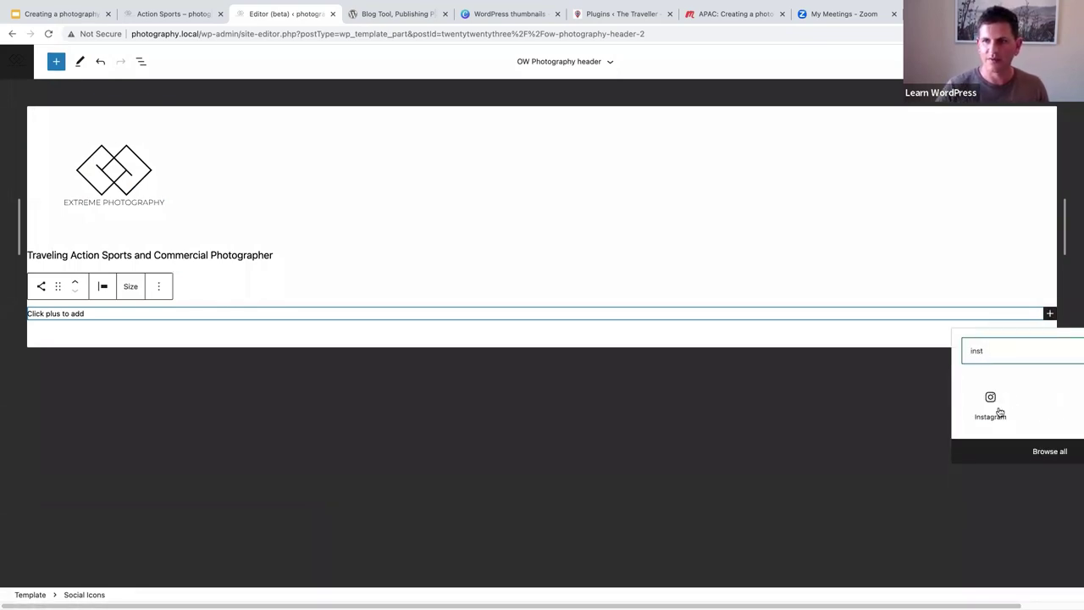
pyautogui.click(992, 402)
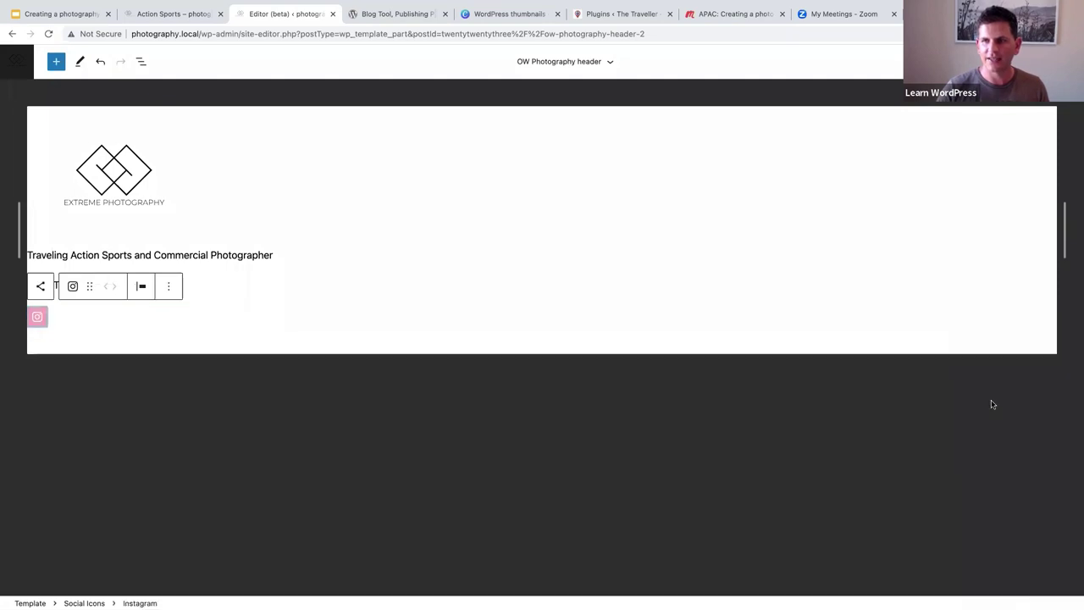
# - Add Twitter and Tumblr icons after Instagram in the Social Icons block
pyautogui.click(305, 318)
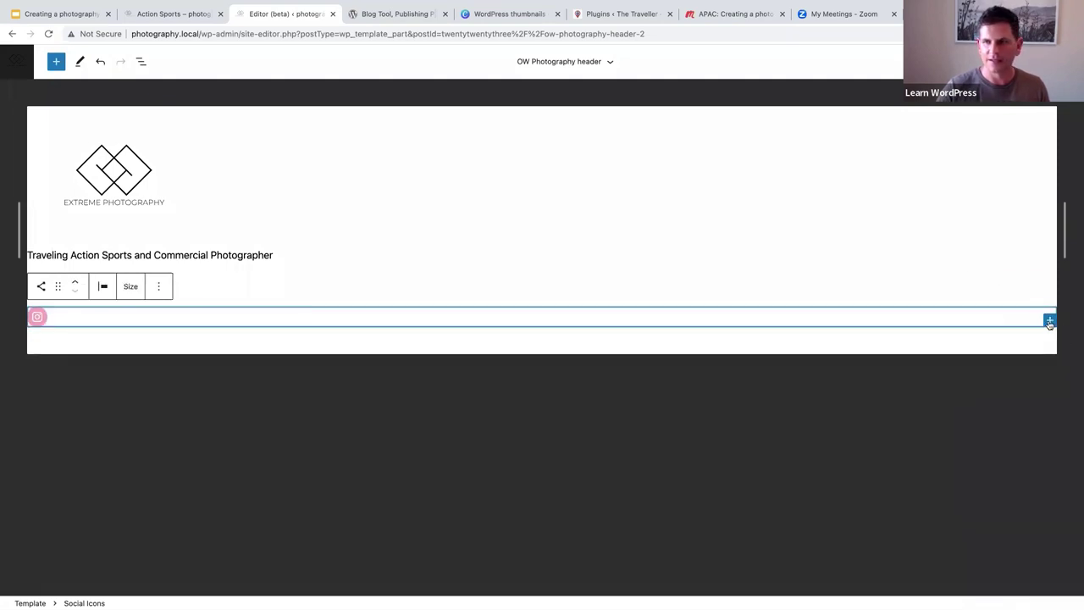
pyautogui.click(1050, 320)
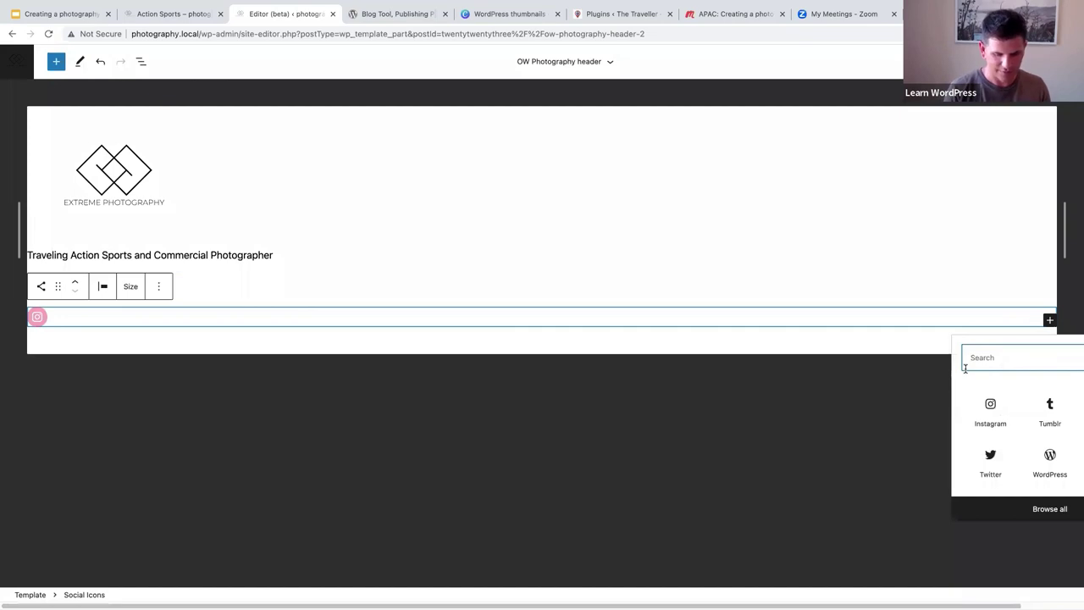
pyautogui.write('twi')
pyautogui.click(991, 406)
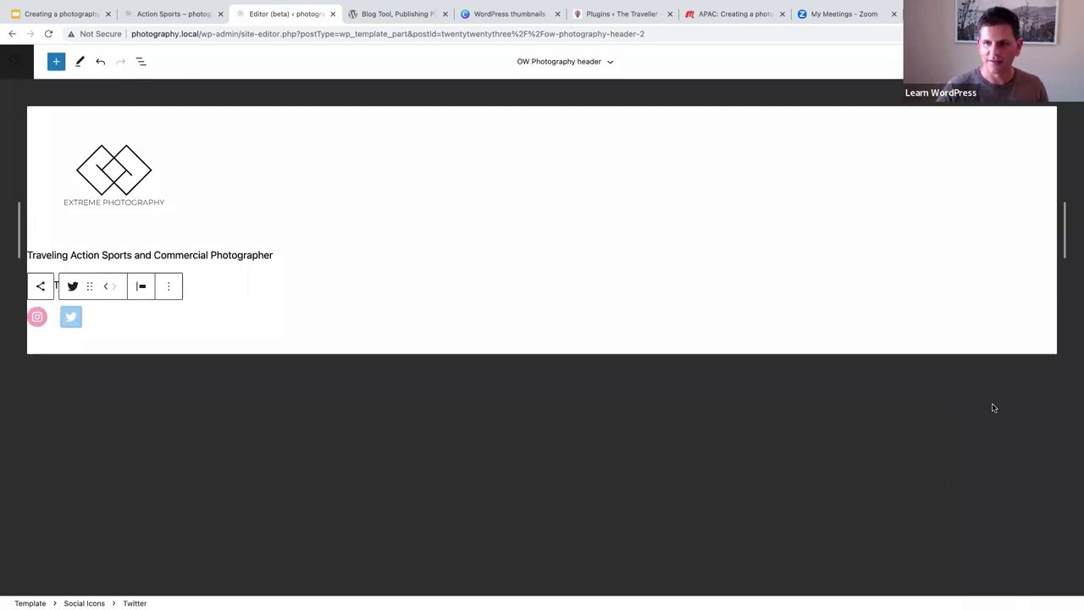
pyautogui.click(196, 317)
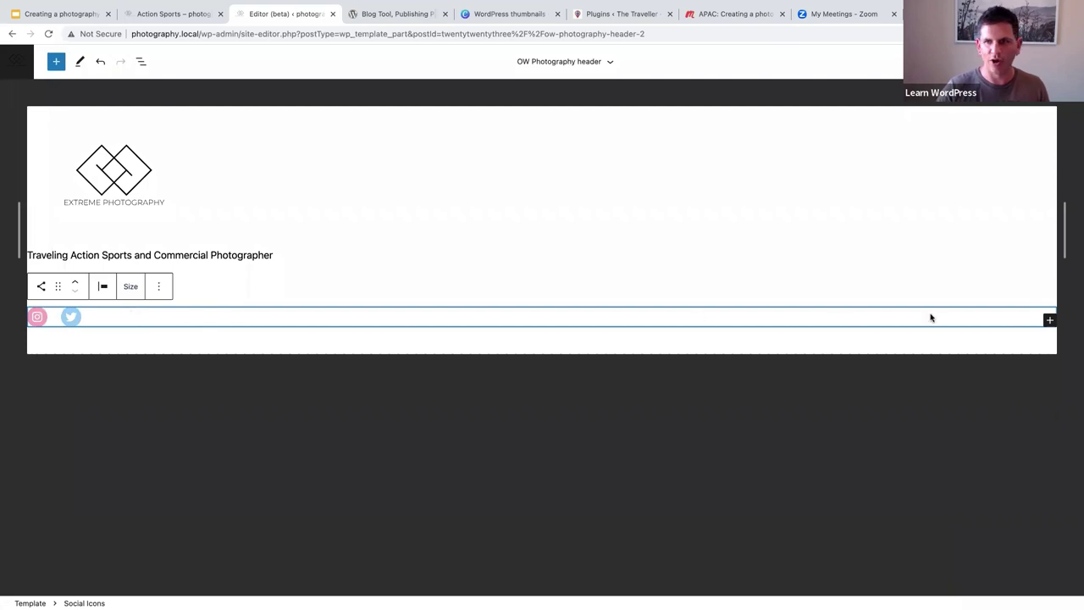
pyautogui.click(1050, 320)
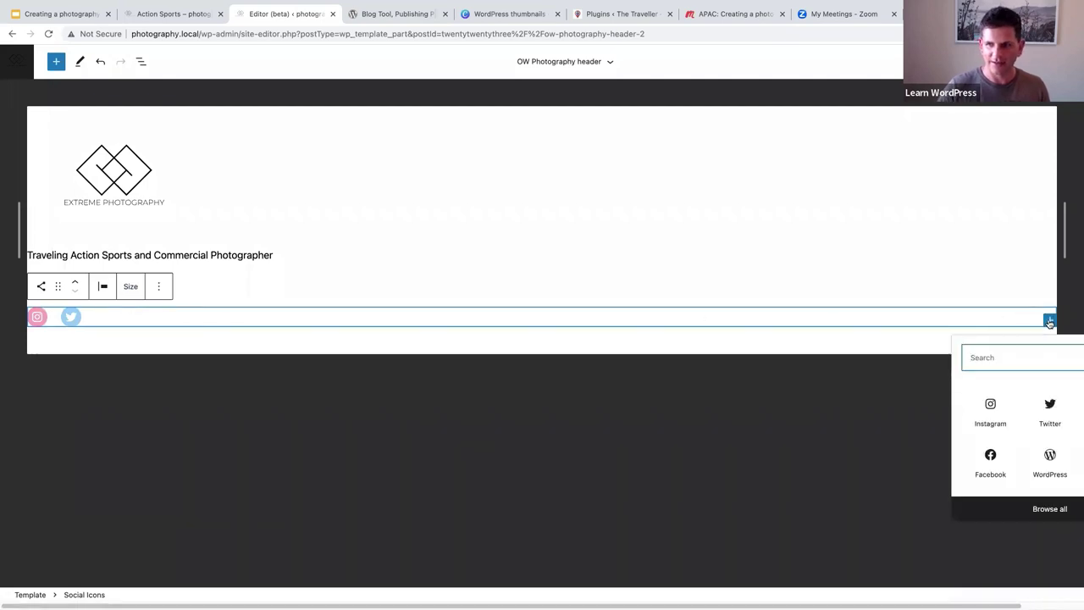
pyautogui.write('tum')
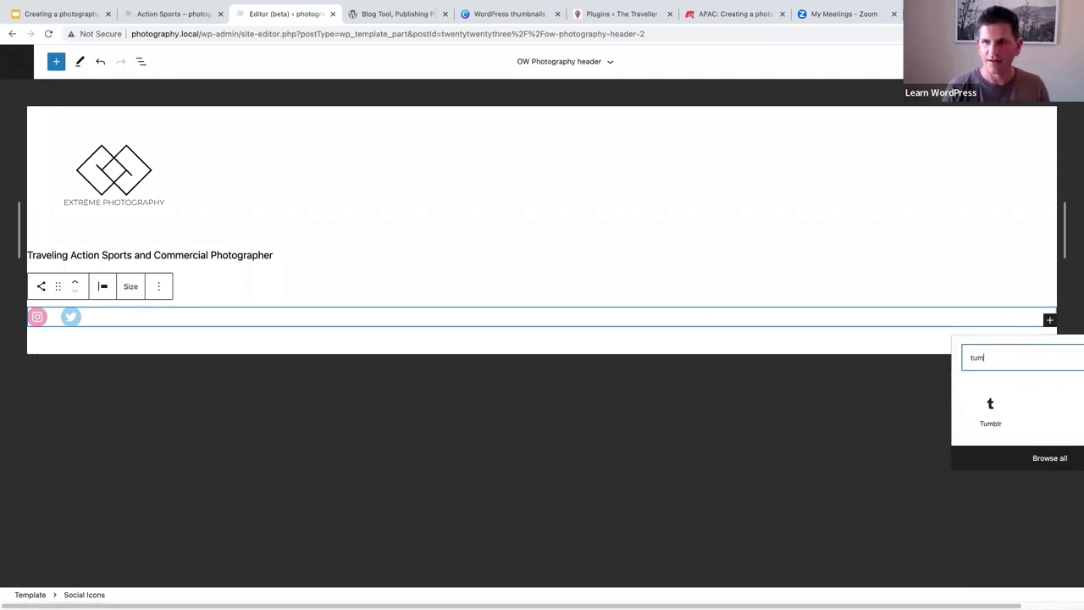
pyautogui.click(985, 412)
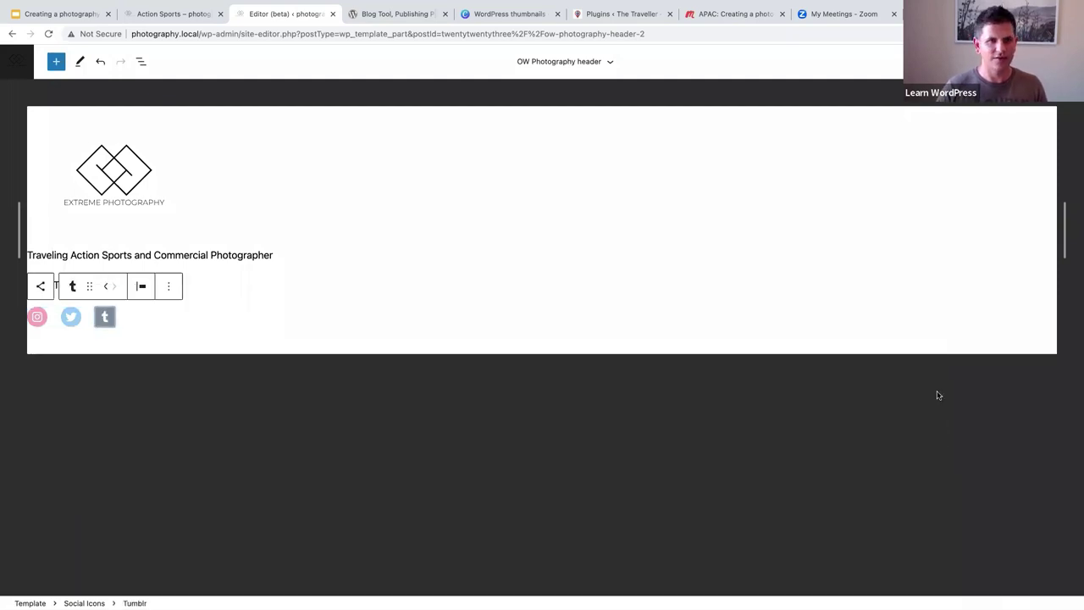
pyautogui.click(212, 320)
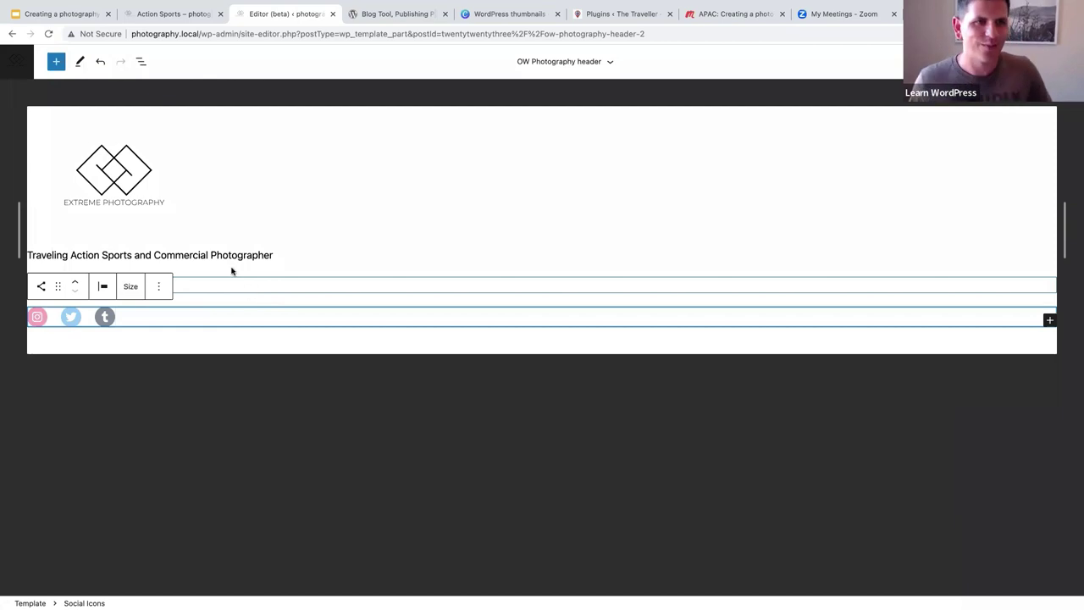
# - Enlarge the site logo slightly and select the whole tagline text
pyautogui.click(130, 198)
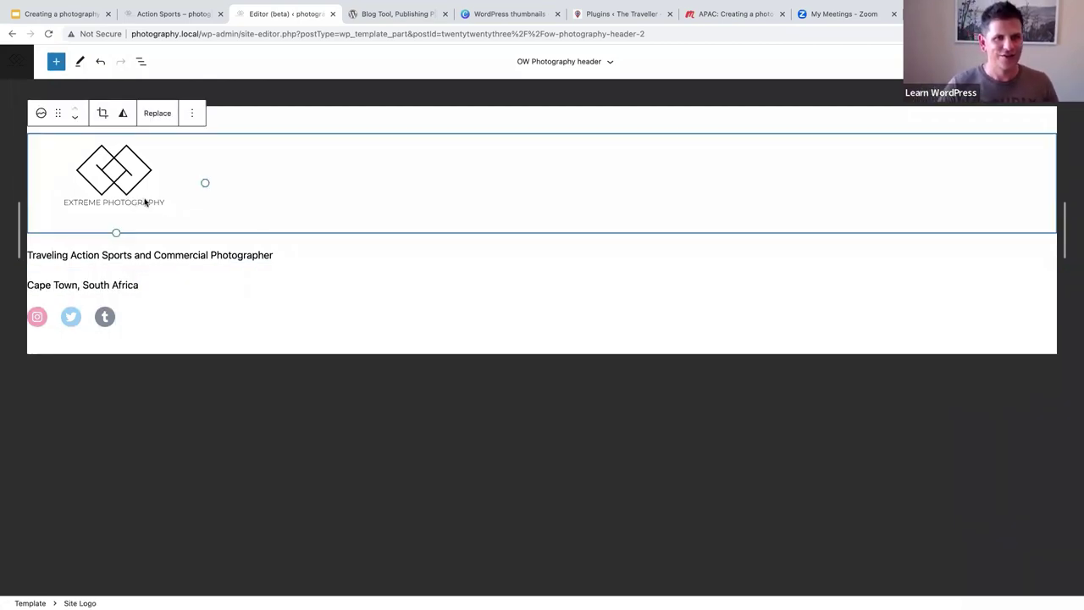
pyautogui.moveTo(206, 186); pyautogui.dragTo(227, 197)
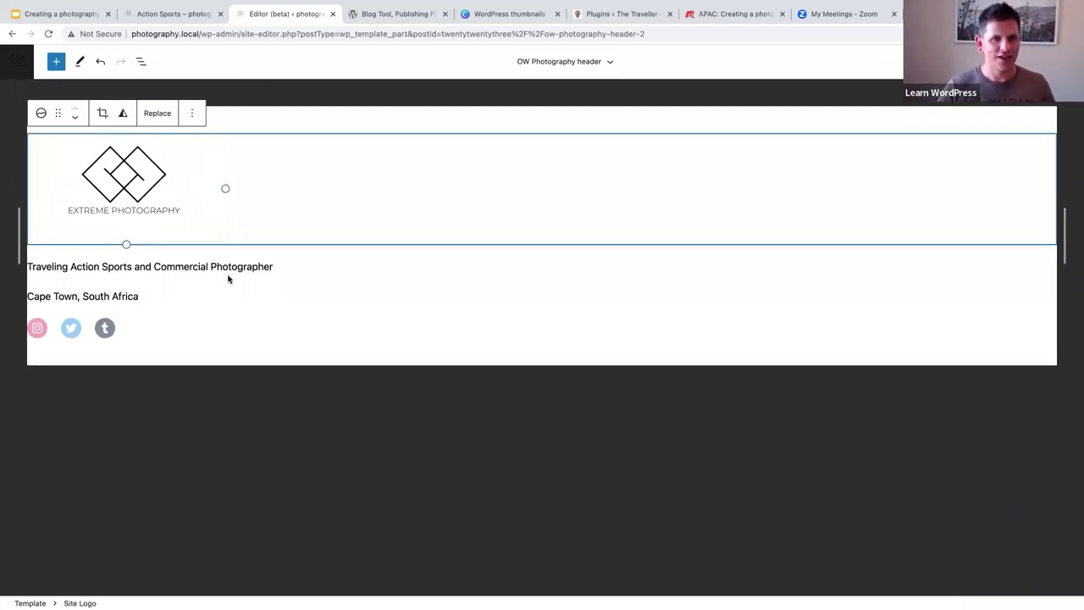
pyautogui.click(227, 282)
pyautogui.click(219, 266)
pyautogui.click(284, 265)
pyautogui.moveTo(285, 265); pyautogui.dragTo(28, 268)
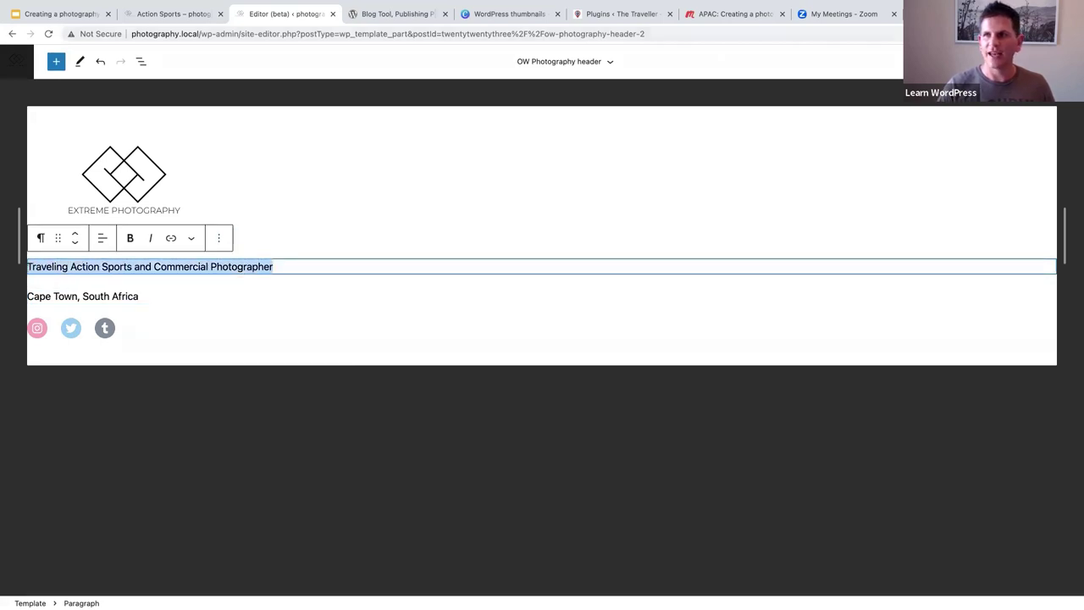
# - Set the tagline's font weight to Extra Light
pyautogui.press('super+shift+comma')
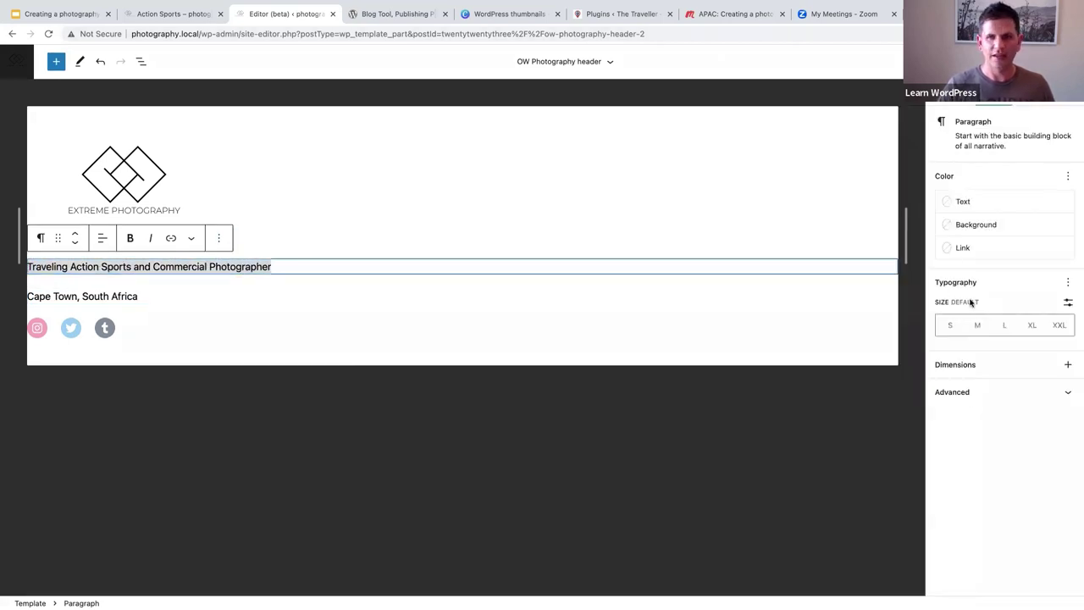
pyautogui.click(1070, 284)
pyautogui.click(976, 361)
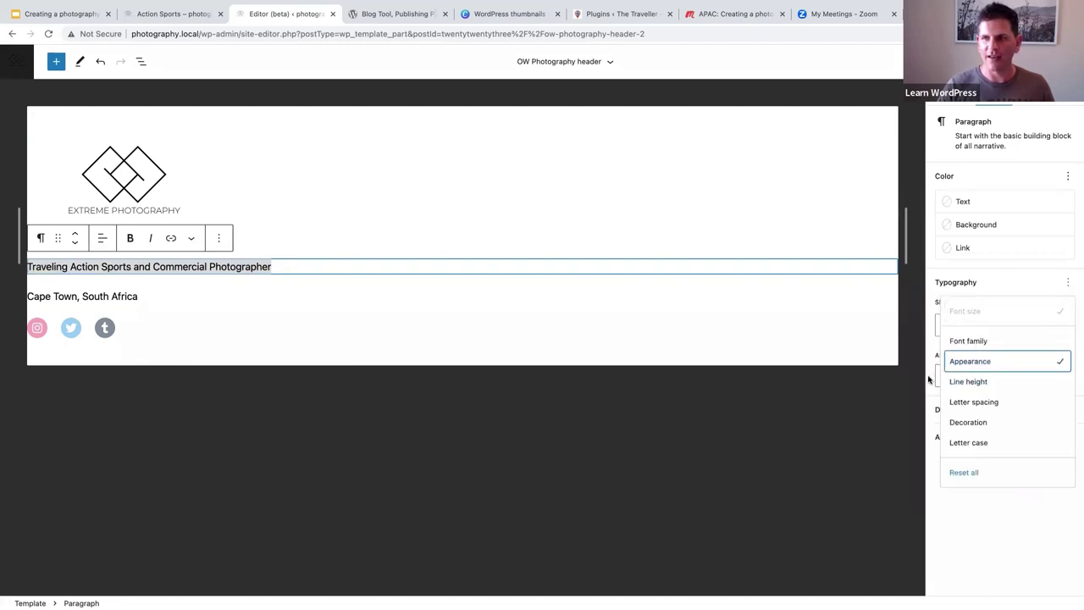
pyautogui.click(929, 380)
pyautogui.click(966, 378)
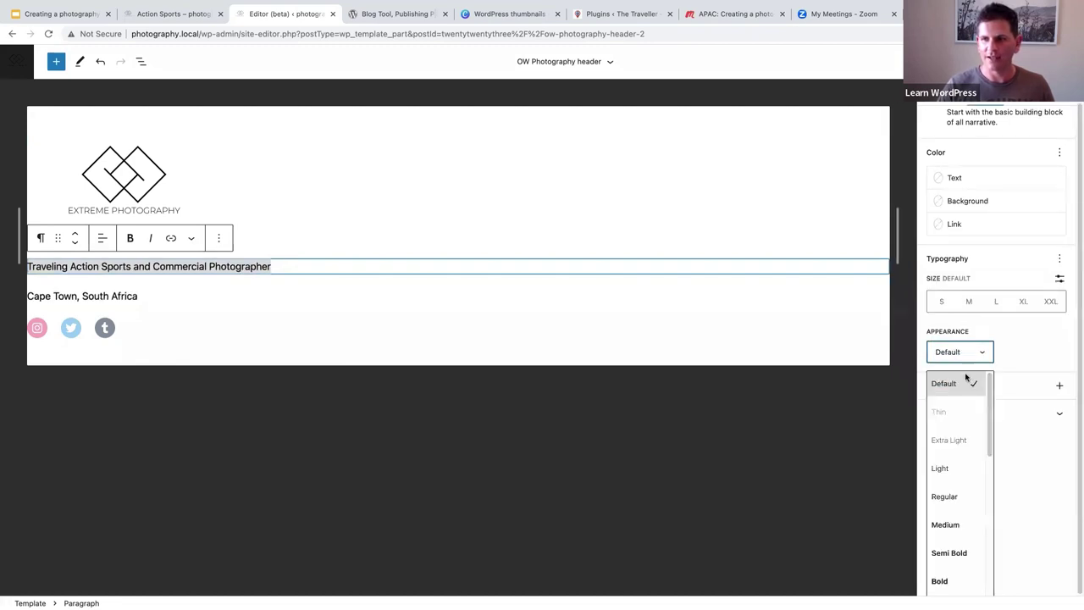
pyautogui.click(949, 446)
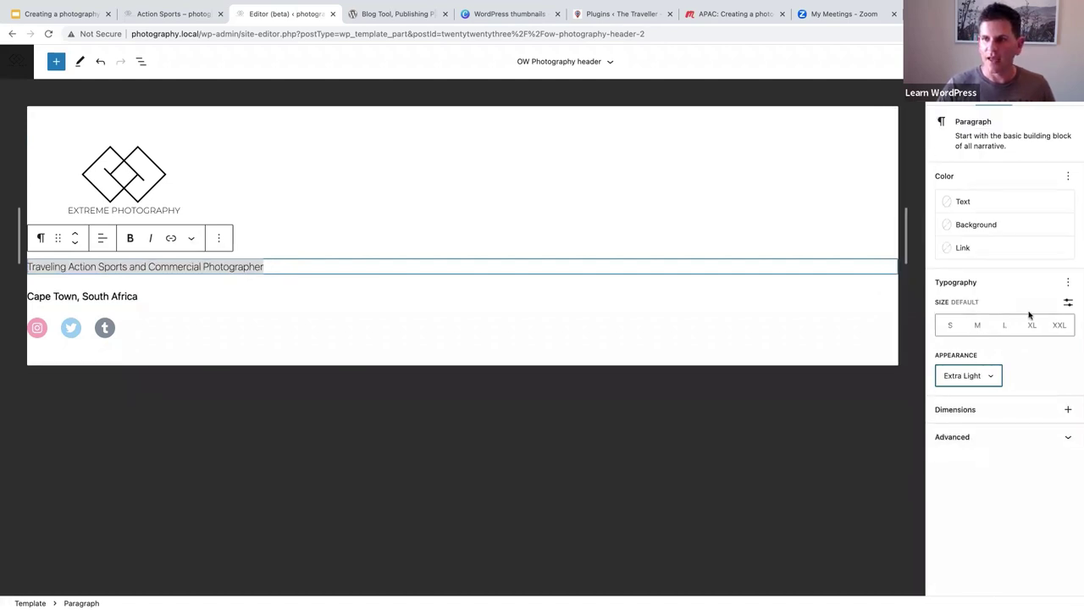
# - Give the tagline a custom font size of 1.5 rem
pyautogui.click(1068, 304)
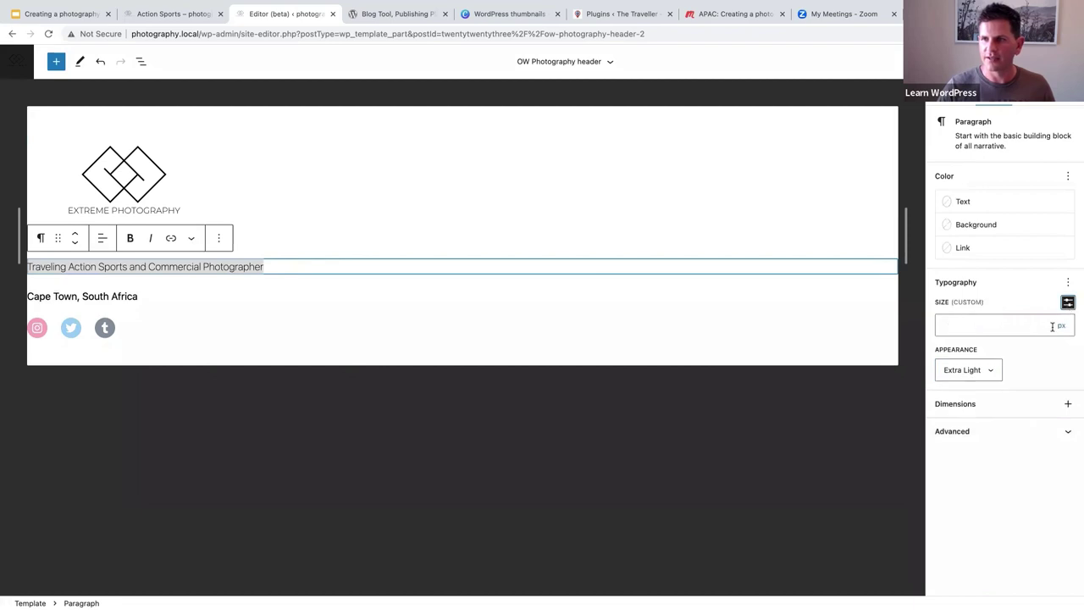
pyautogui.click(1059, 326)
pyautogui.click(1063, 350)
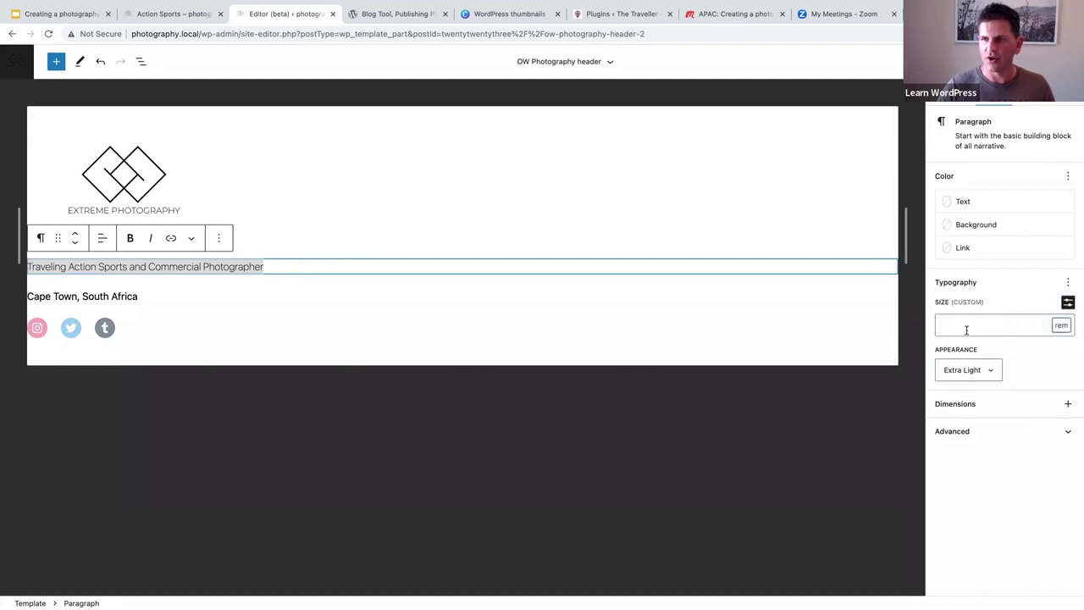
pyautogui.click(959, 329)
pyautogui.write('1.5')
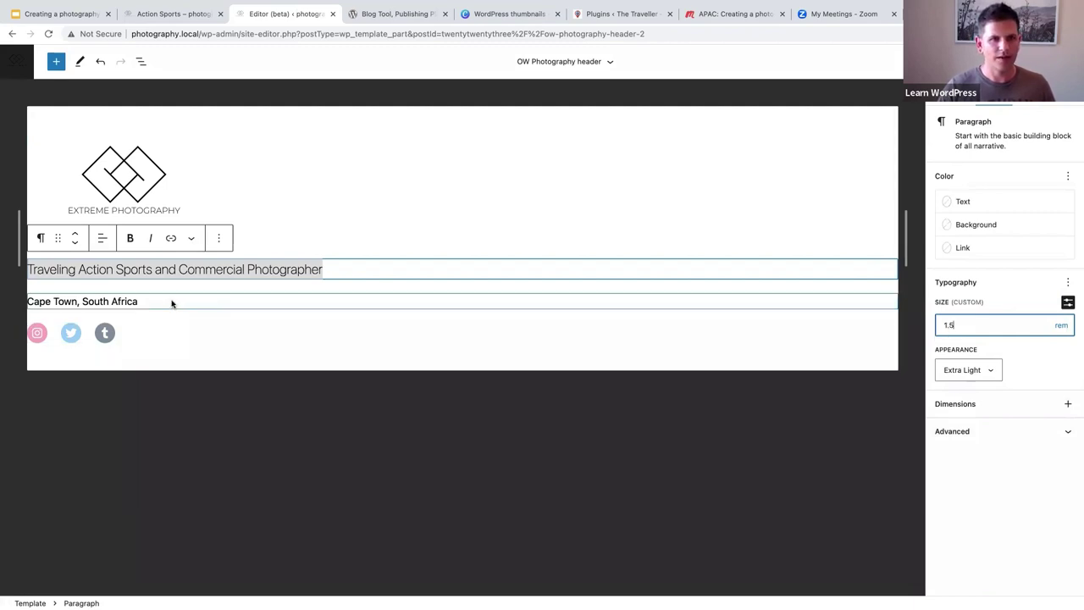
pyautogui.moveTo(171, 304); pyautogui.dragTo(27, 302)
pyautogui.hotkey('ctrl', 'c')
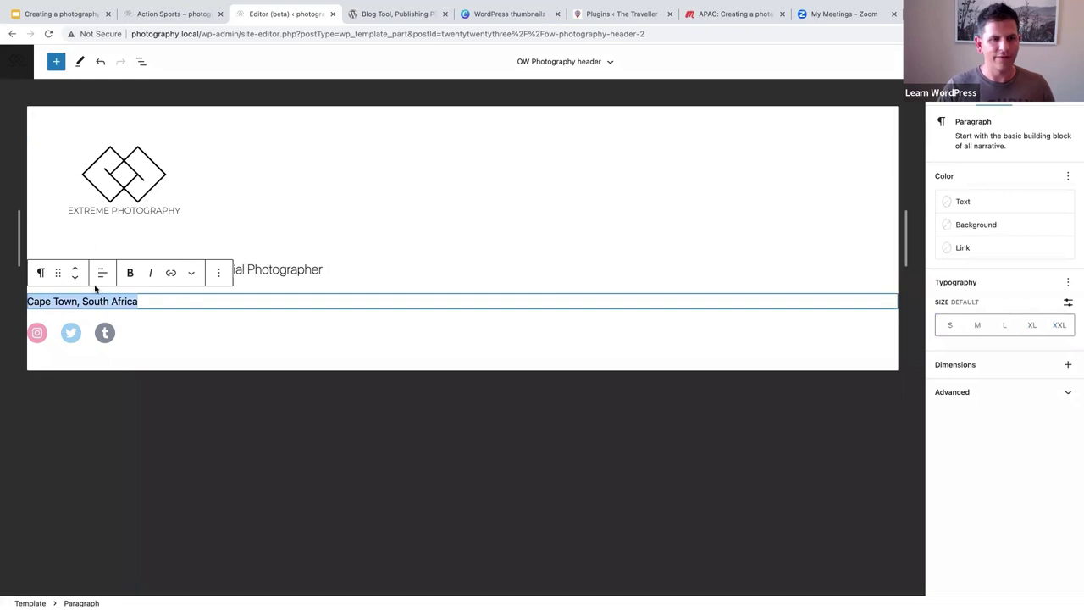
# - Make the 'Cape Town, South Africa' line bold with 2 px letter spacing
pyautogui.click(131, 273)
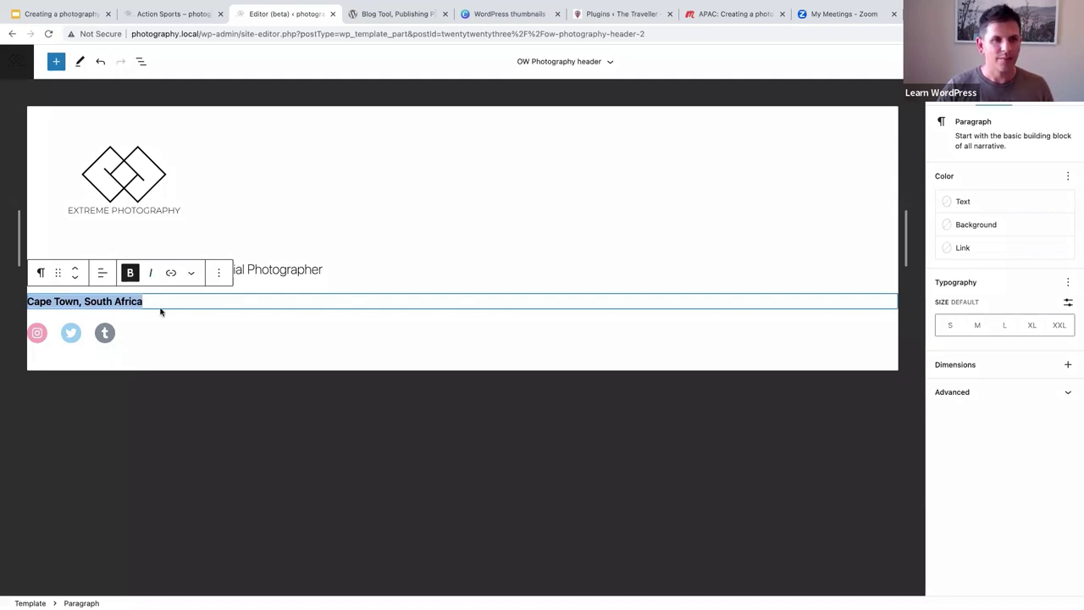
pyautogui.click(1068, 282)
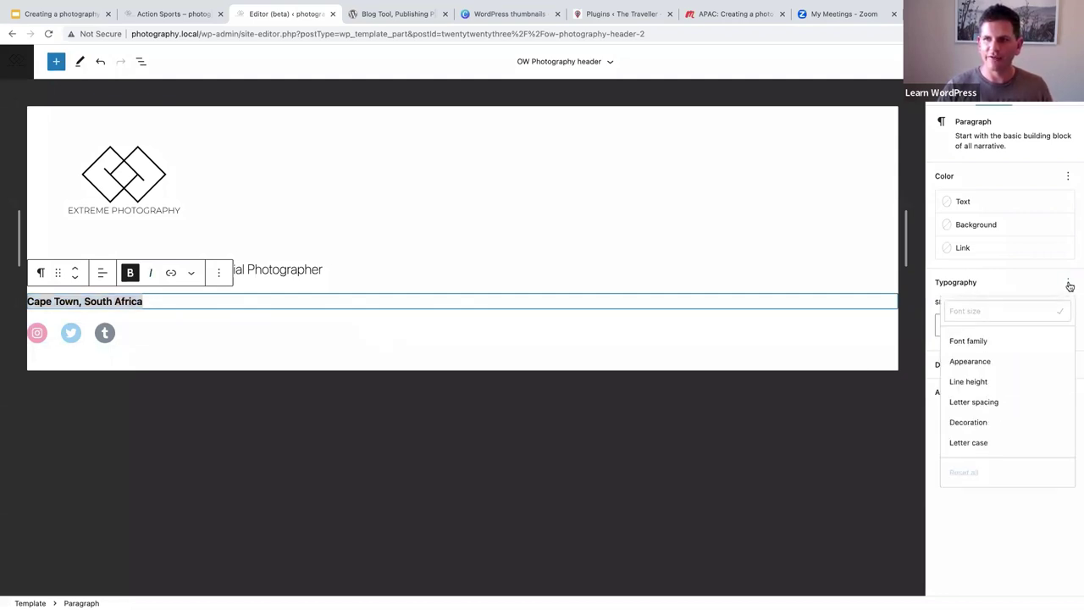
pyautogui.click(972, 405)
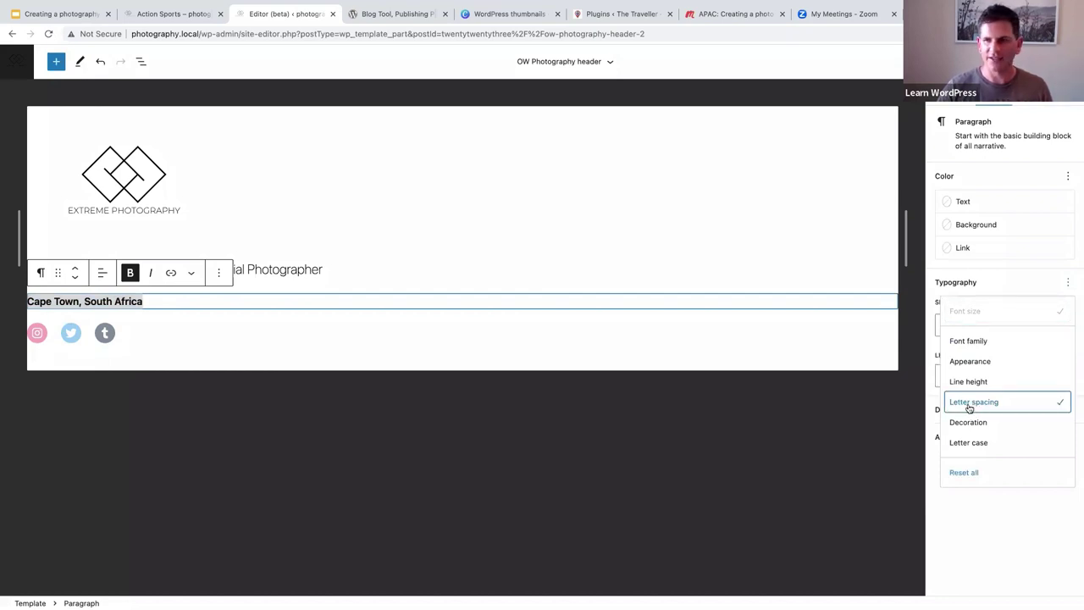
pyautogui.click(927, 357)
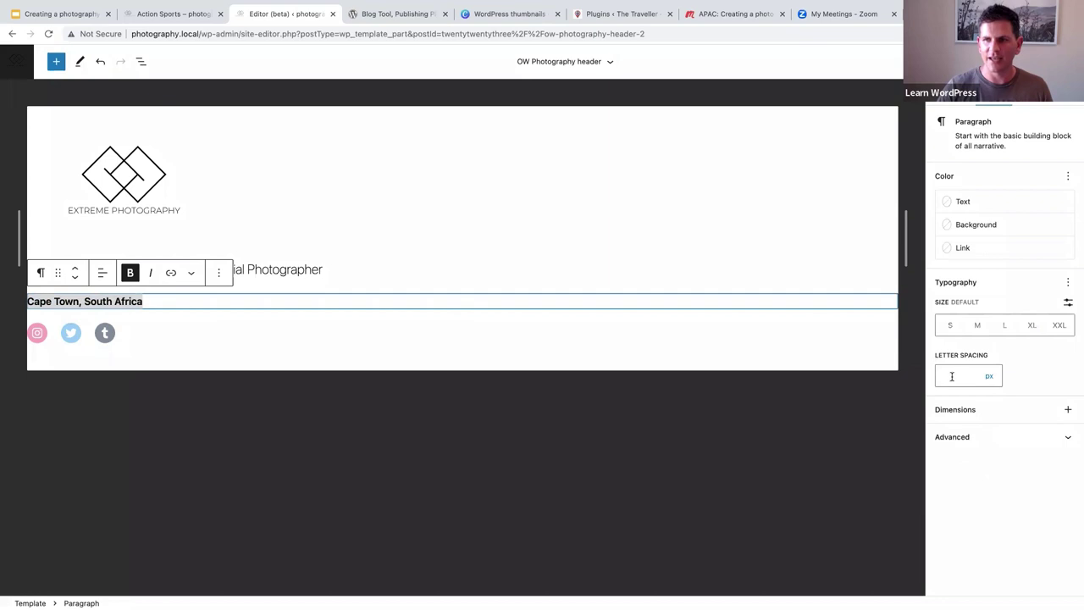
pyautogui.click(952, 377)
pyautogui.write('1')
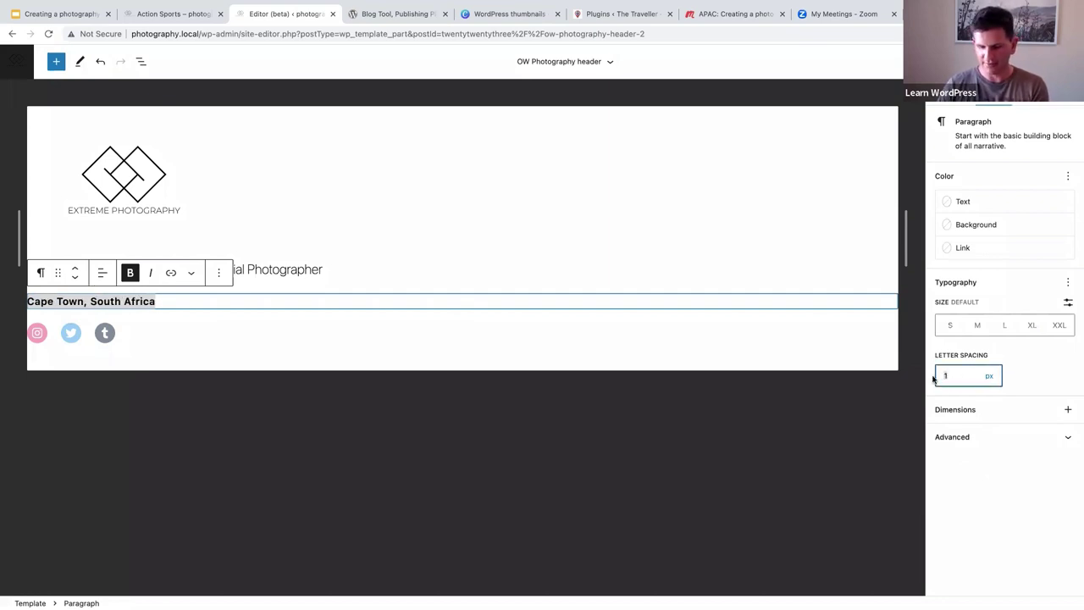
pyautogui.write('2')
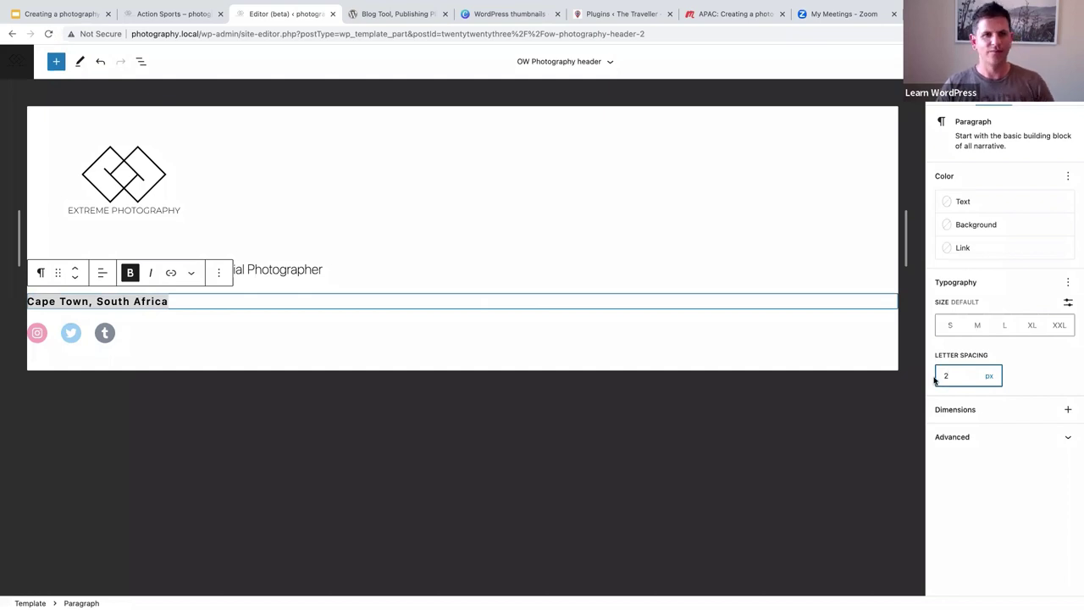
pyautogui.click(260, 339)
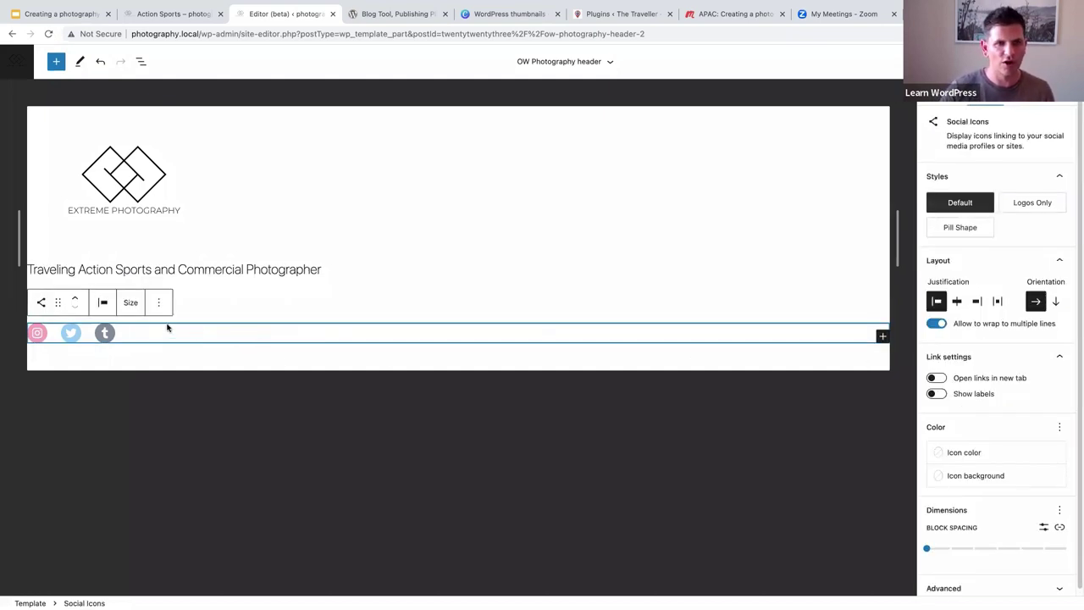
# - Make the social icons Large and give Instagram, Twitter and Tumblr each the link 'x'
pyautogui.click(135, 308)
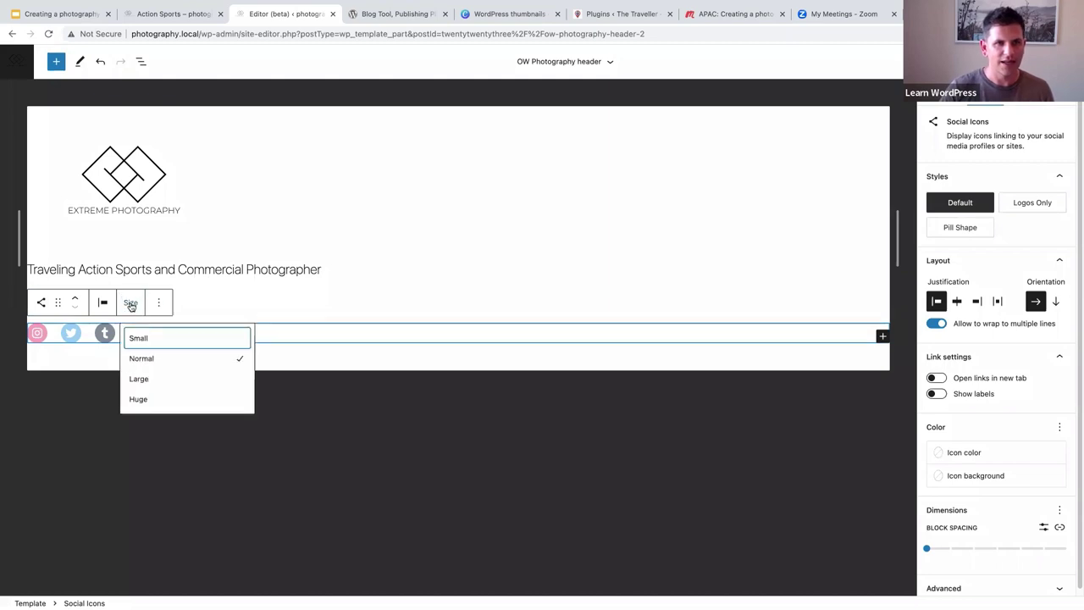
pyautogui.click(150, 380)
pyautogui.click(44, 356)
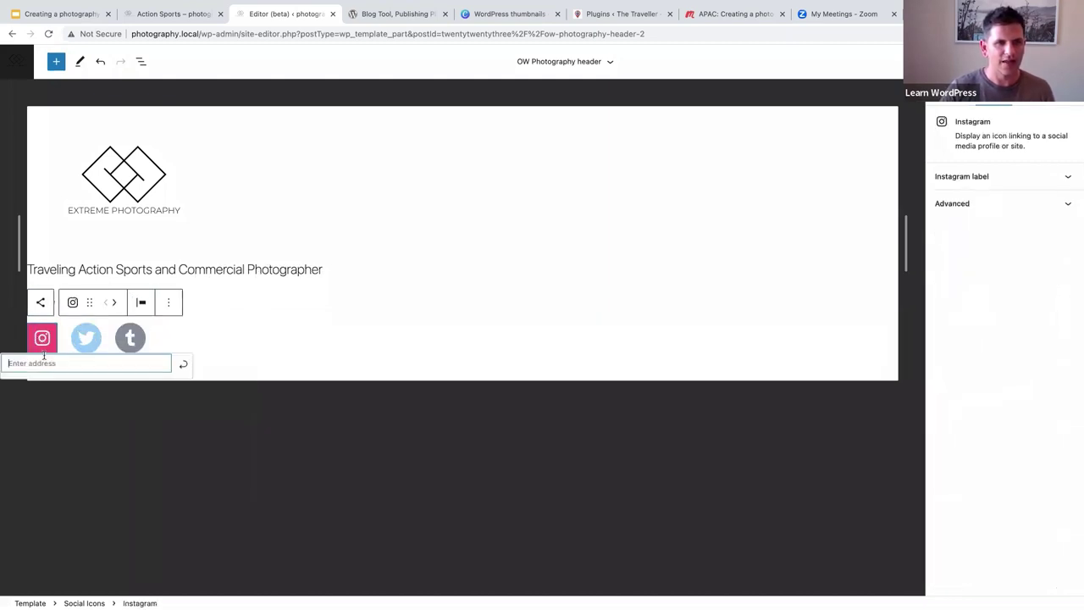
pyautogui.write('x')
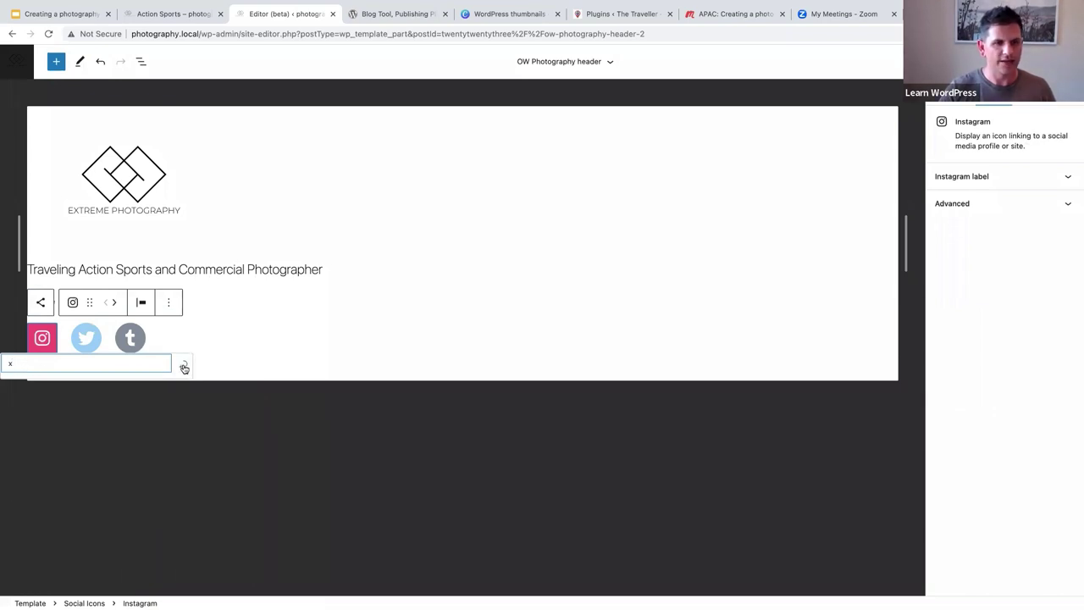
pyautogui.click(183, 365)
pyautogui.click(98, 346)
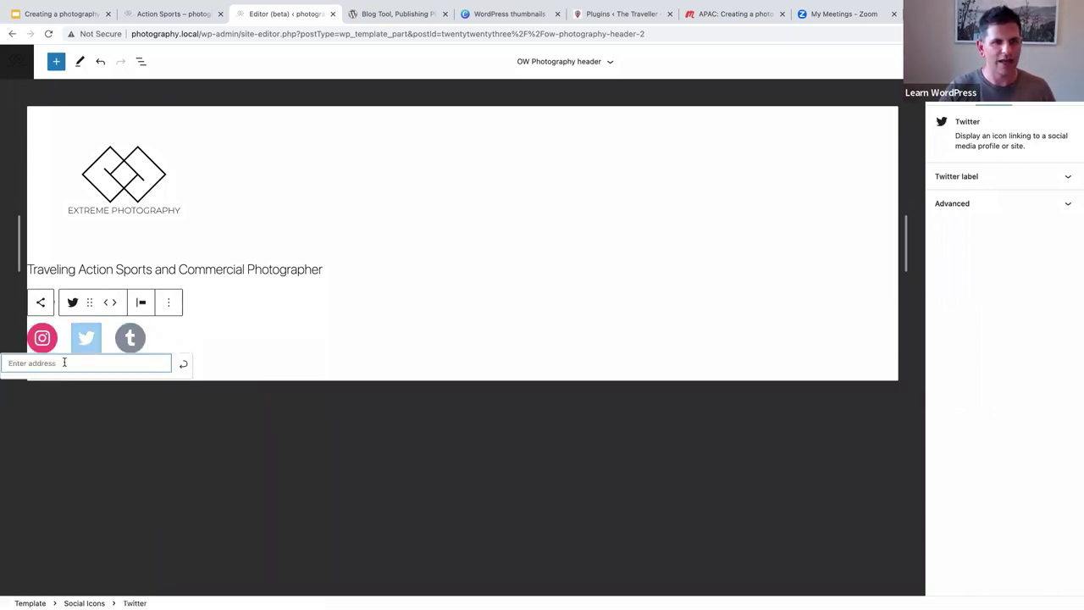
pyautogui.write('x')
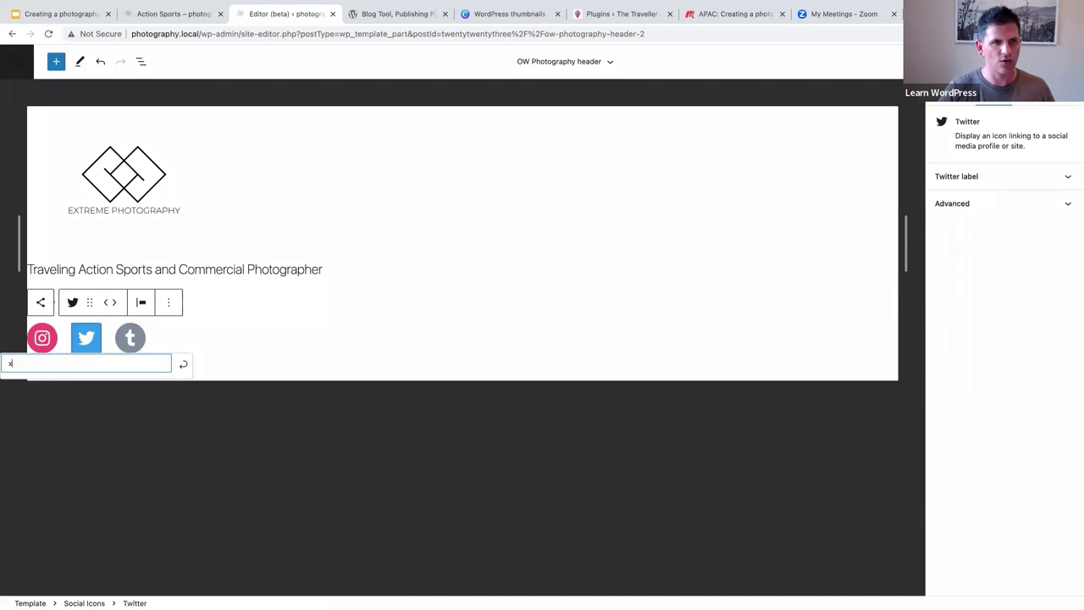
pyautogui.click(183, 366)
pyautogui.click(140, 345)
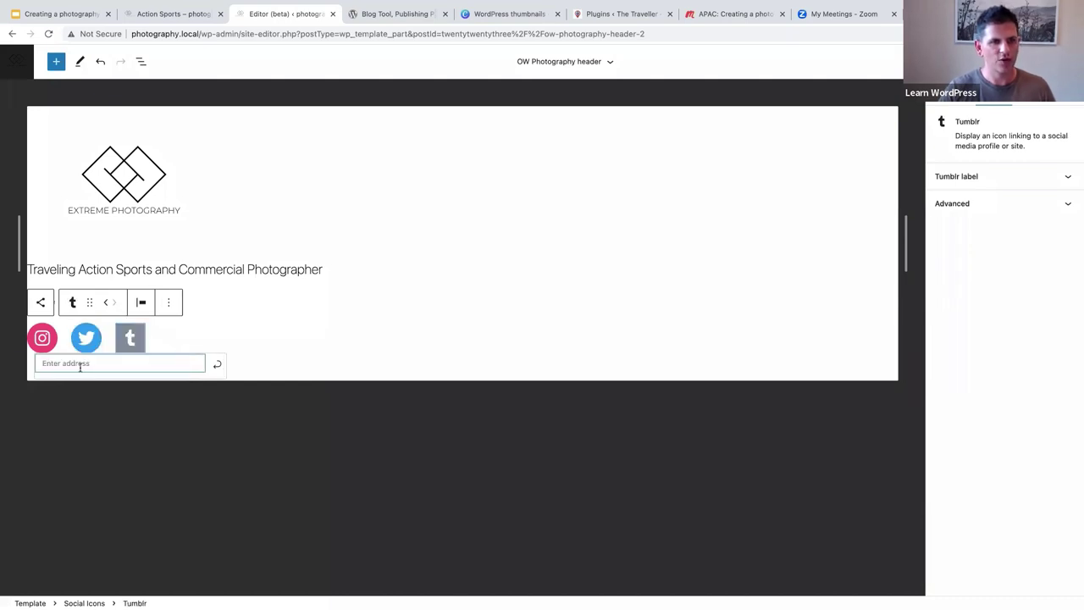
pyautogui.write('x')
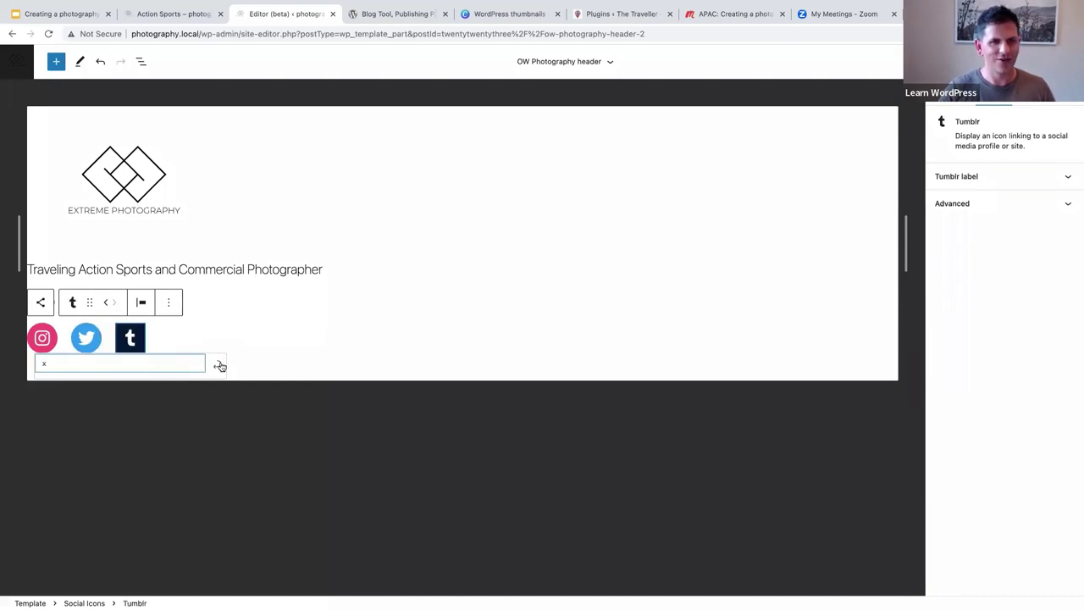
pyautogui.click(217, 364)
pyautogui.click(218, 347)
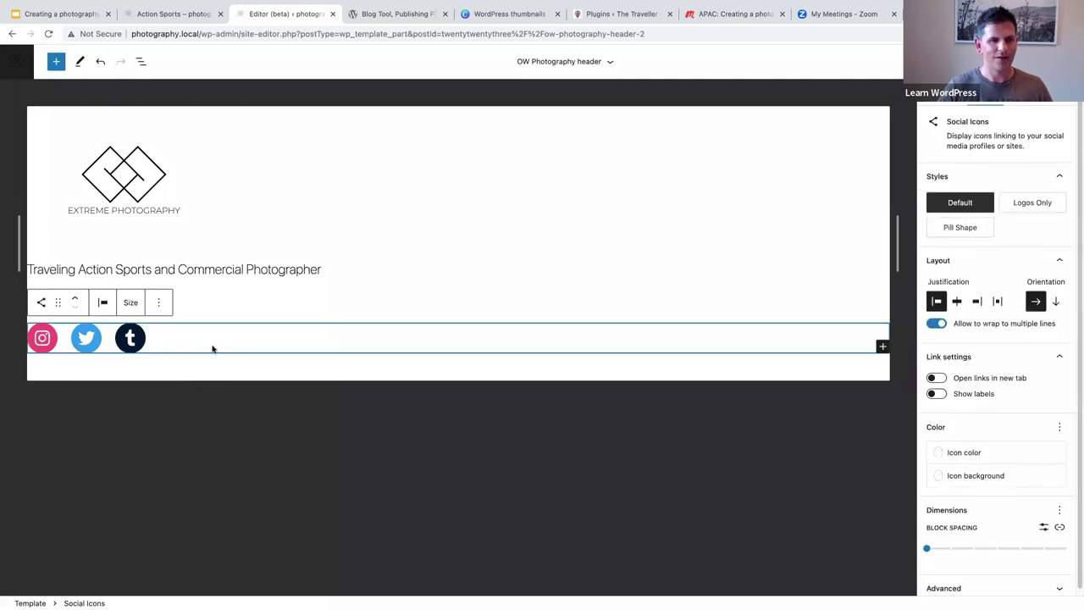
# - Center the social icons, the Cape Town line and the tagline
pyautogui.click(103, 303)
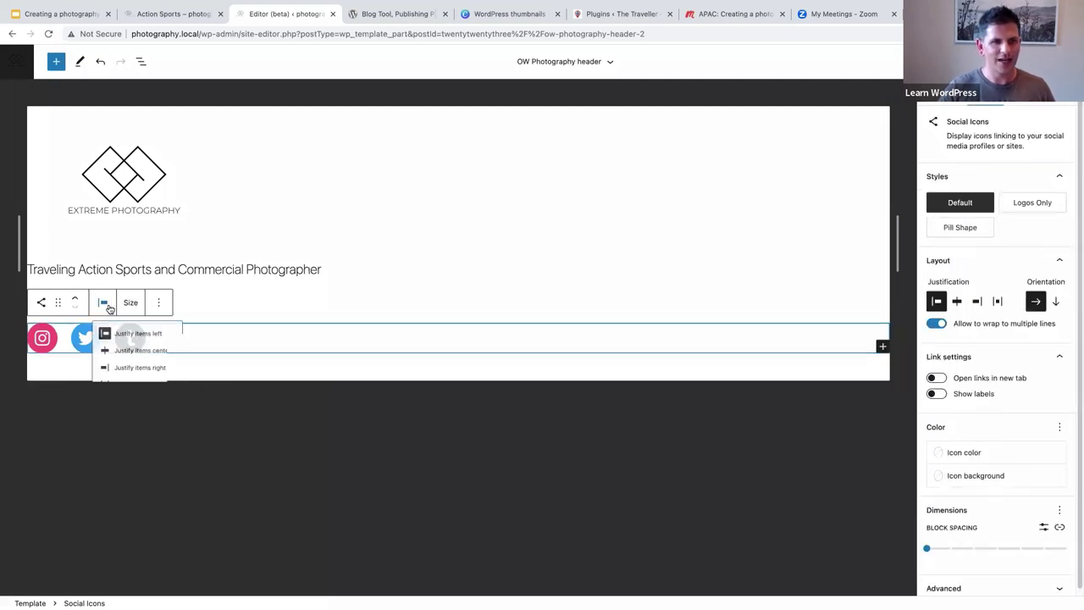
pyautogui.click(153, 359)
pyautogui.hotkey('ctrl', 'v')
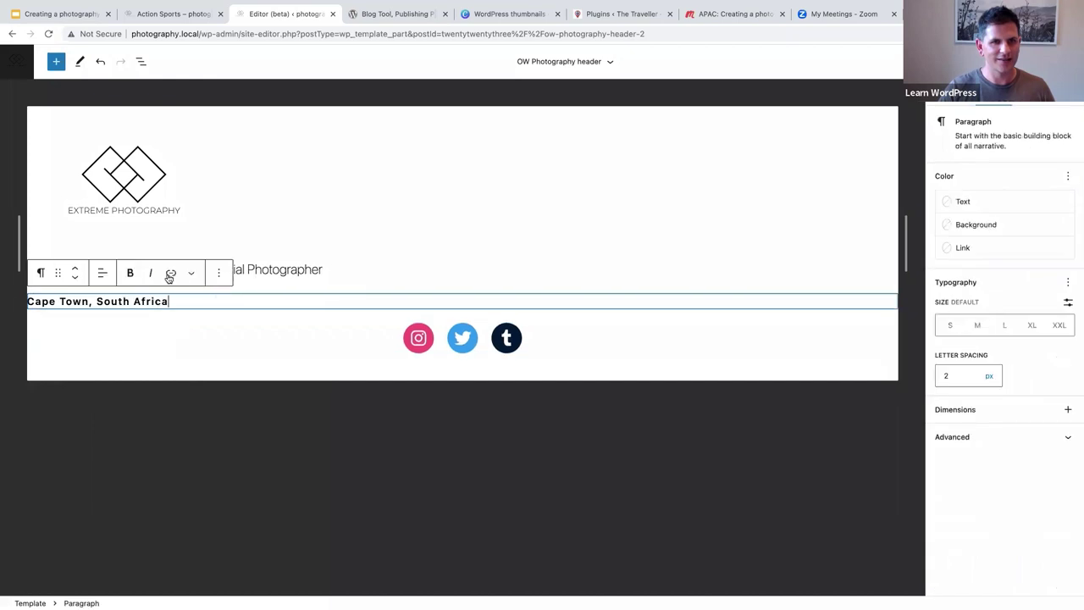
pyautogui.click(103, 273)
pyautogui.click(145, 330)
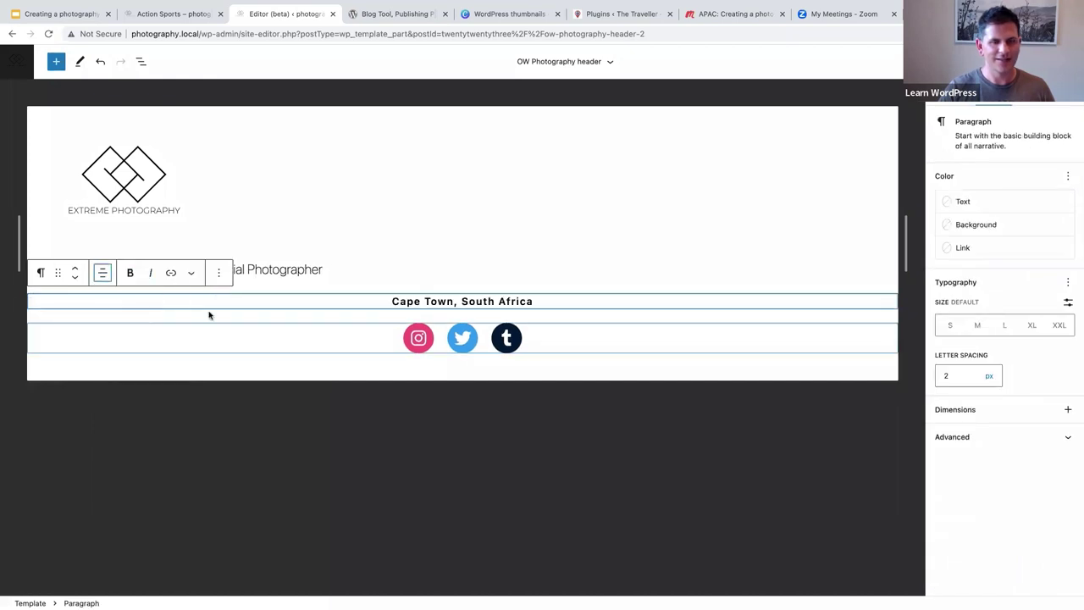
pyautogui.click(337, 269)
pyautogui.click(102, 238)
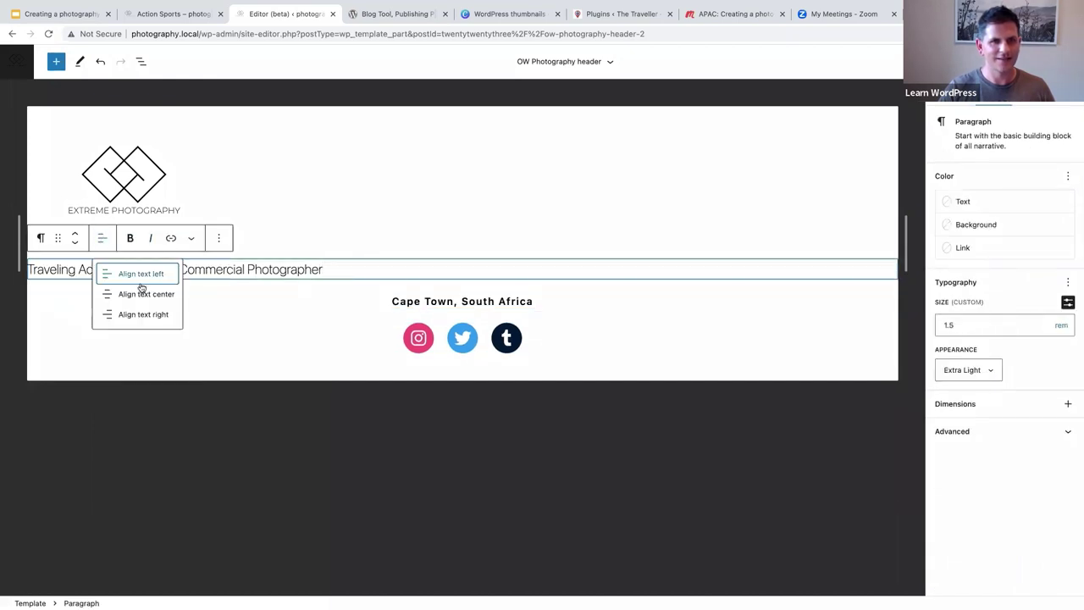
pyautogui.click(143, 293)
# - Wrap the site logo in a Group block
pyautogui.click(169, 195)
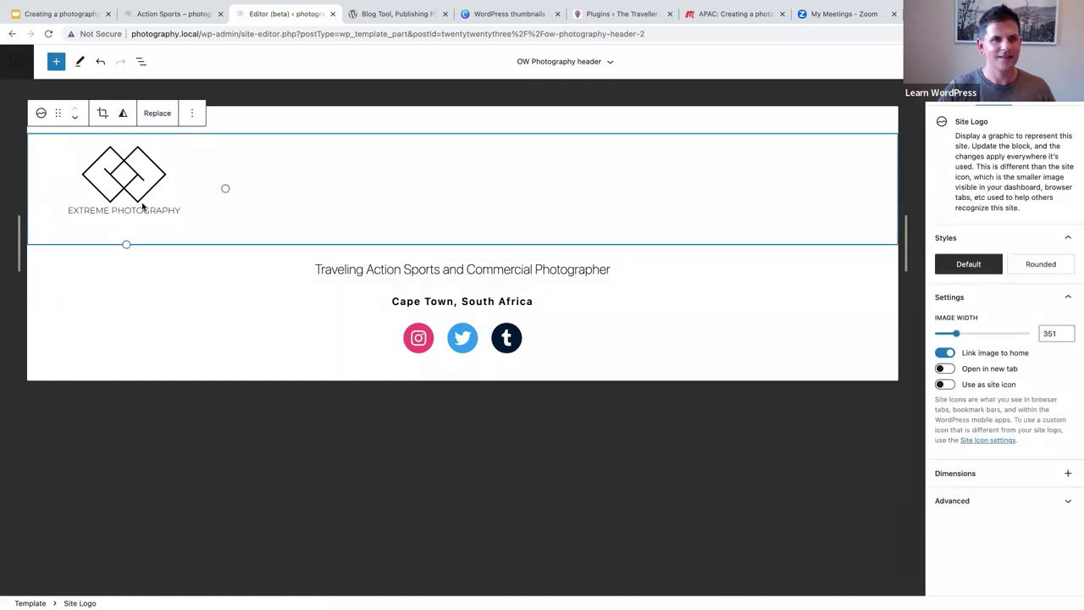
pyautogui.click(191, 115)
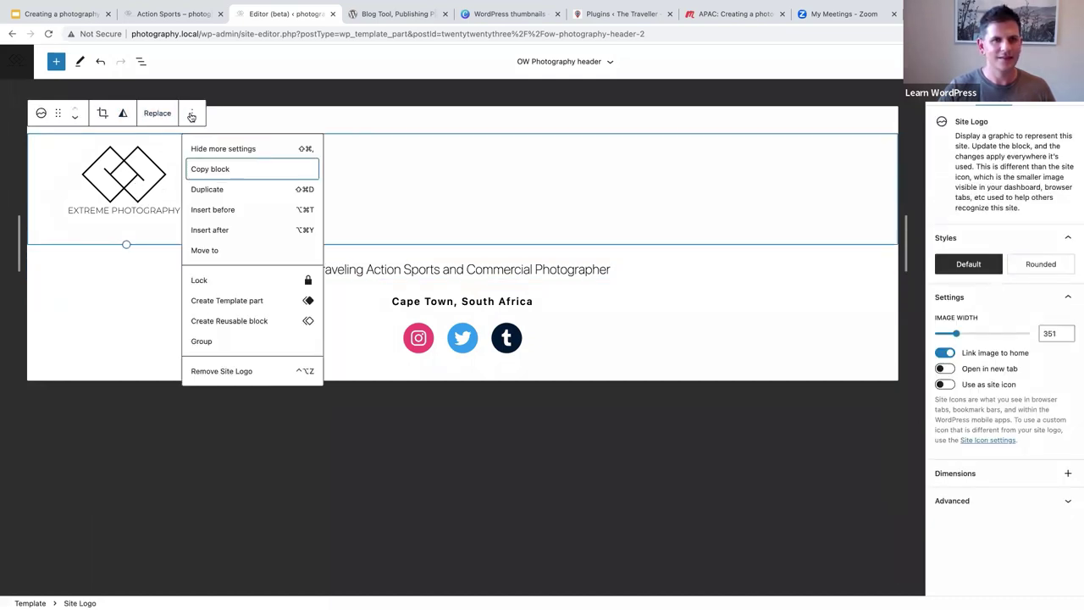
pyautogui.click(132, 184)
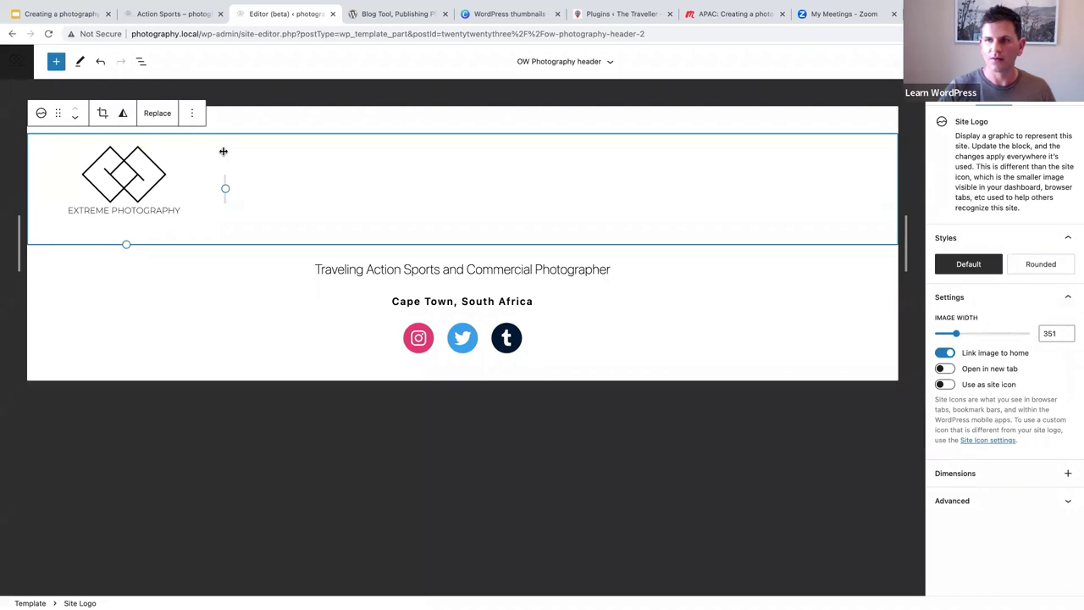
pyautogui.rightClick(150, 190)
pyautogui.click(178, 115)
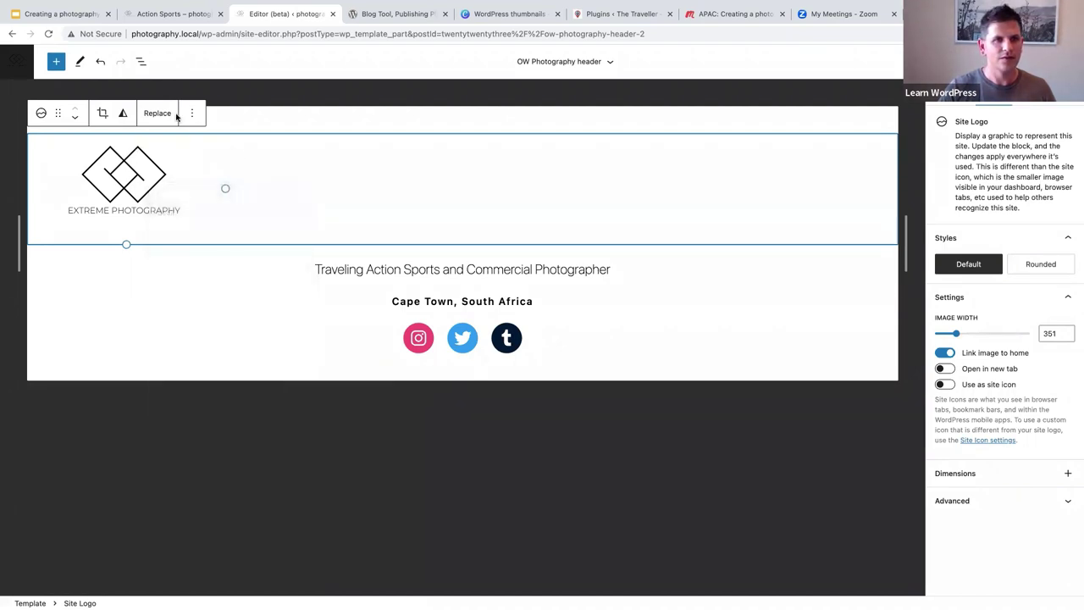
pyautogui.click(195, 113)
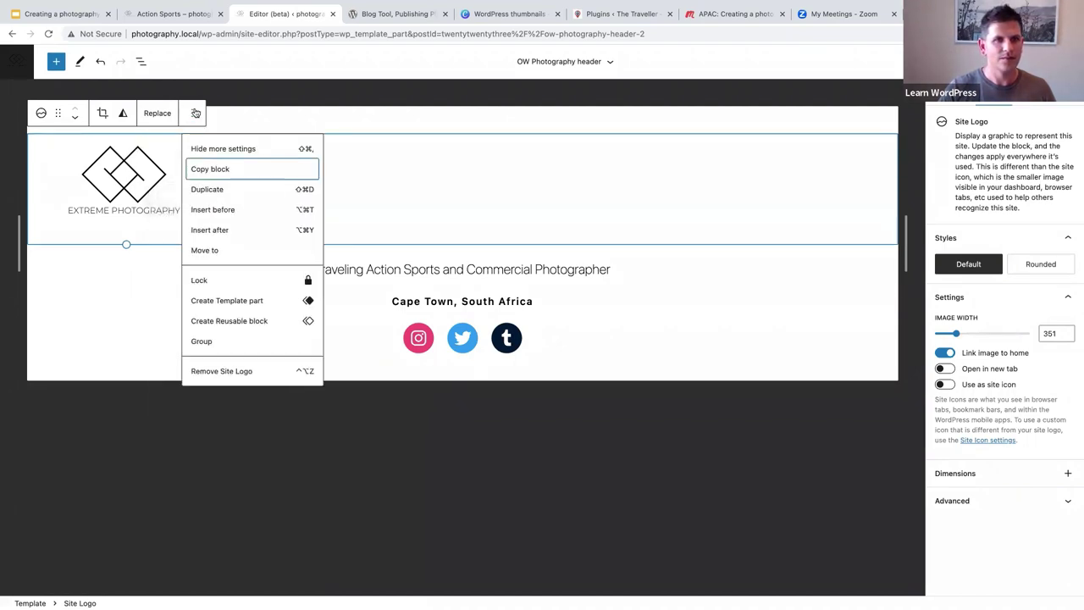
pyautogui.click(204, 341)
# - Center the logo within its group and resize it to 433 px wide
pyautogui.click(356, 196)
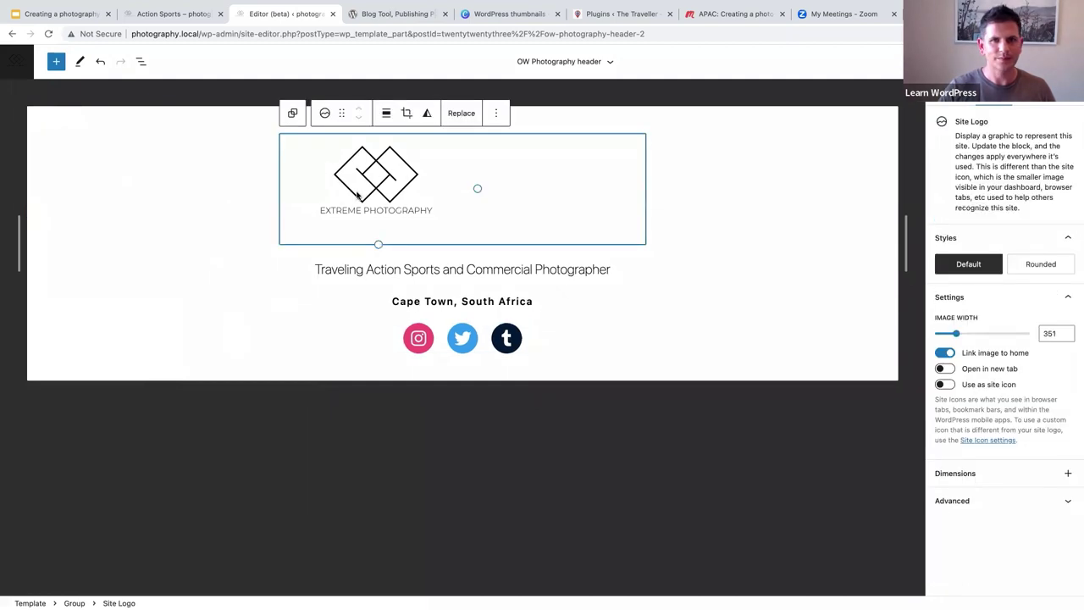
pyautogui.click(387, 113)
pyautogui.click(412, 169)
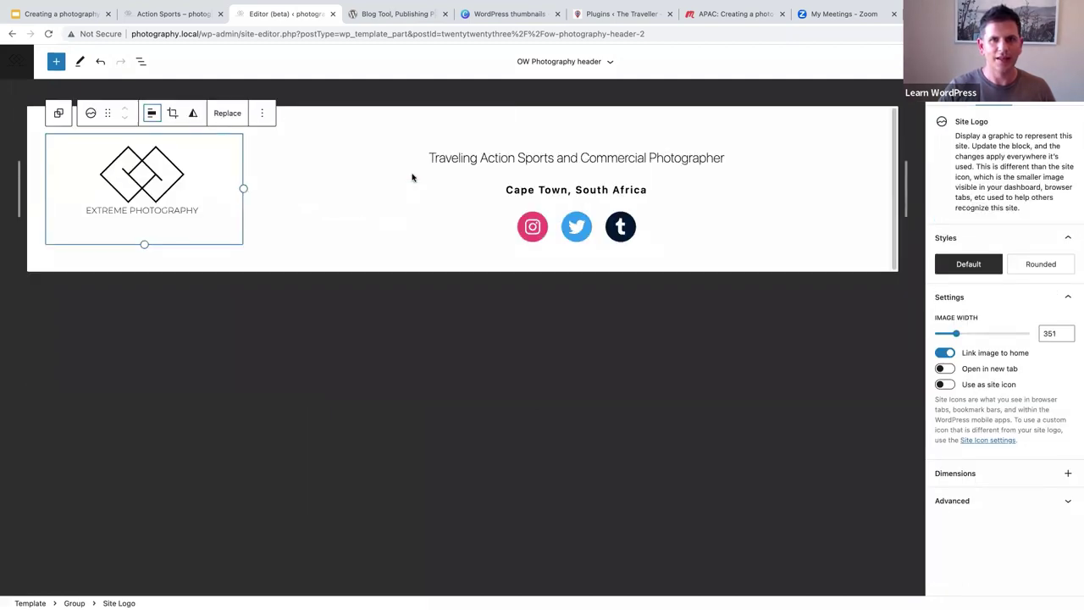
pyautogui.click(152, 113)
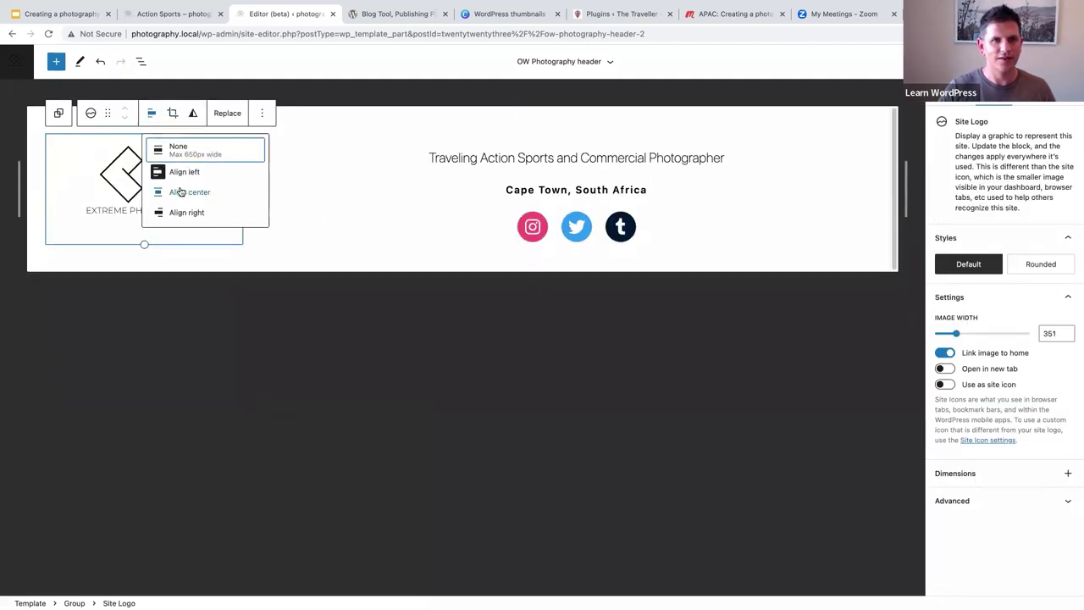
pyautogui.click(178, 191)
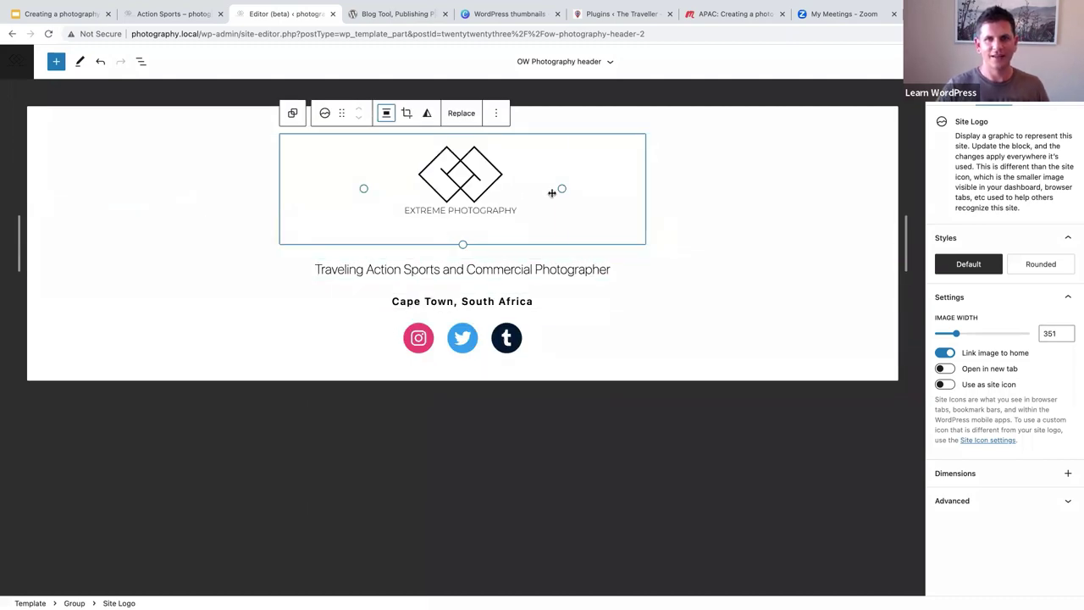
pyautogui.moveTo(561, 189); pyautogui.dragTo(605, 215)
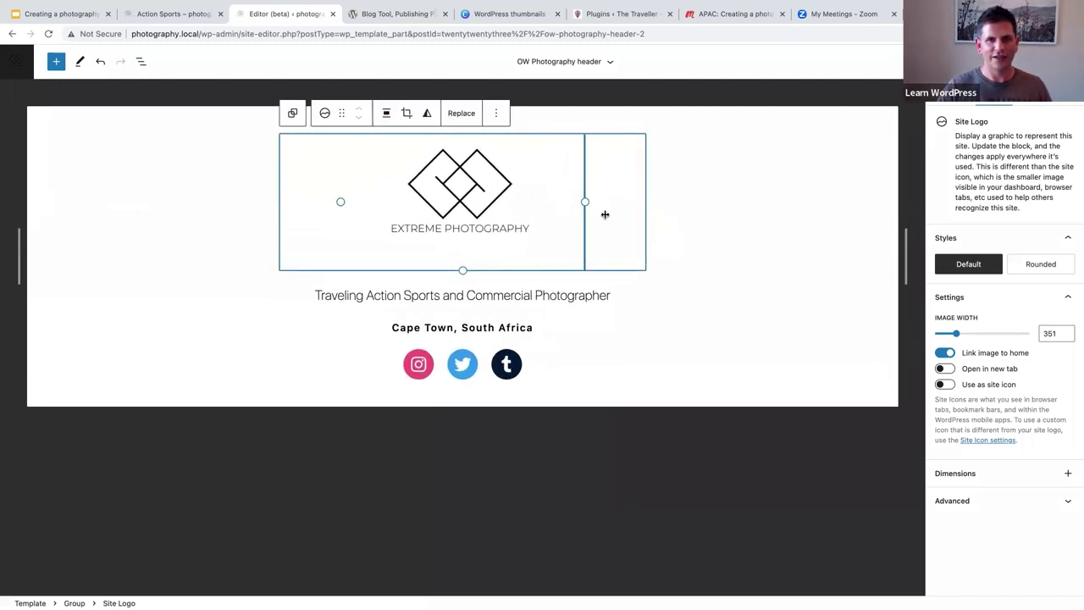
pyautogui.click(186, 160)
pyautogui.click(727, 382)
pyautogui.click(731, 392)
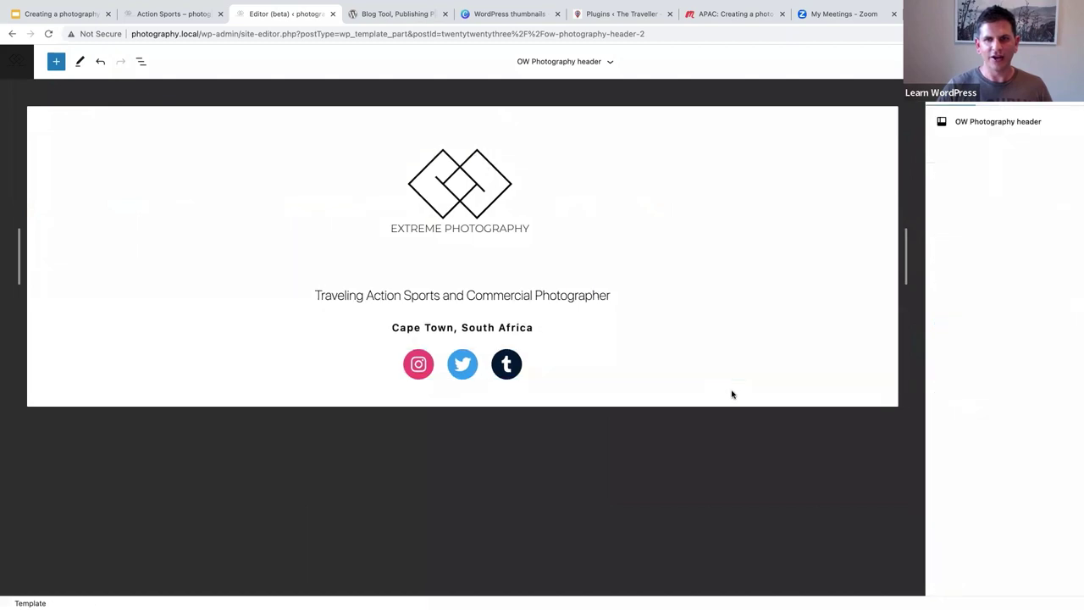
# - Save the centred footer template part with Ctrl+S and open the Site Editor navigation
pyautogui.hotkey('ctrl', 's')
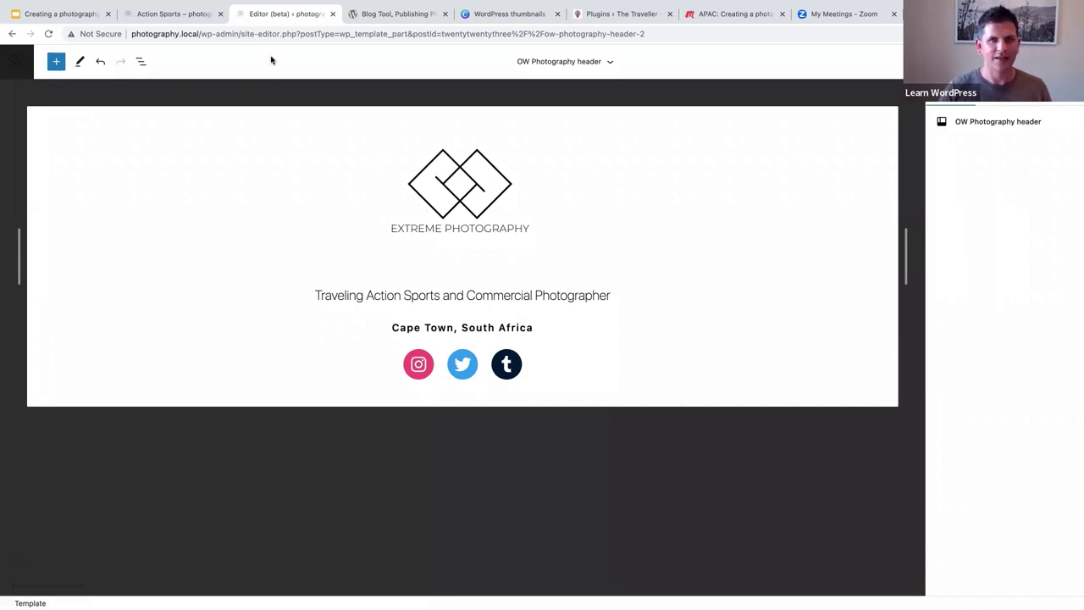
pyautogui.click(12, 67)
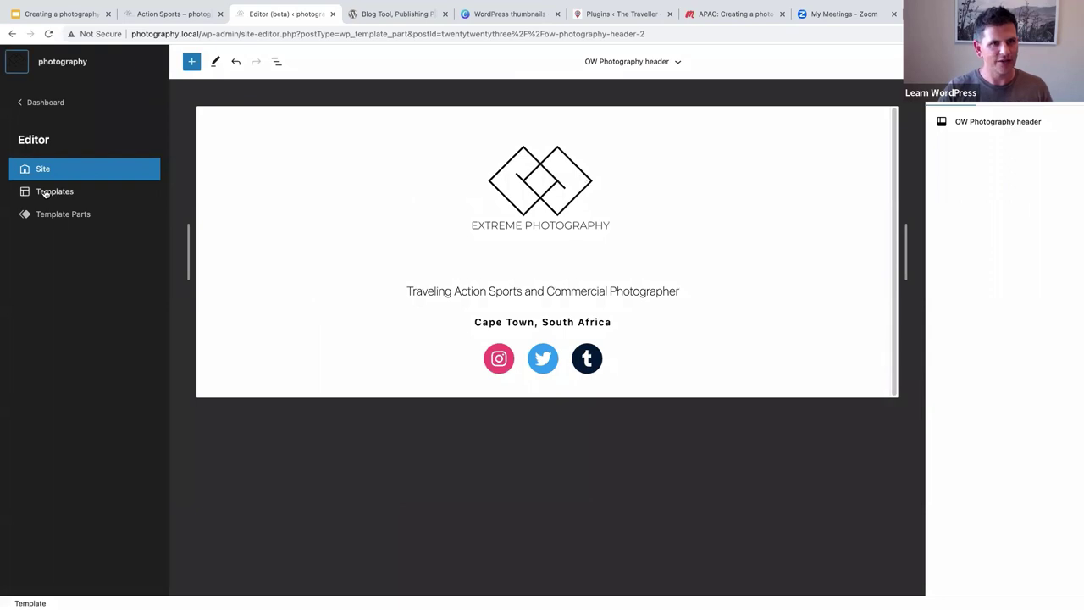
# - Open the Page template and locate its Photography Footer through List View
pyautogui.click(44, 190)
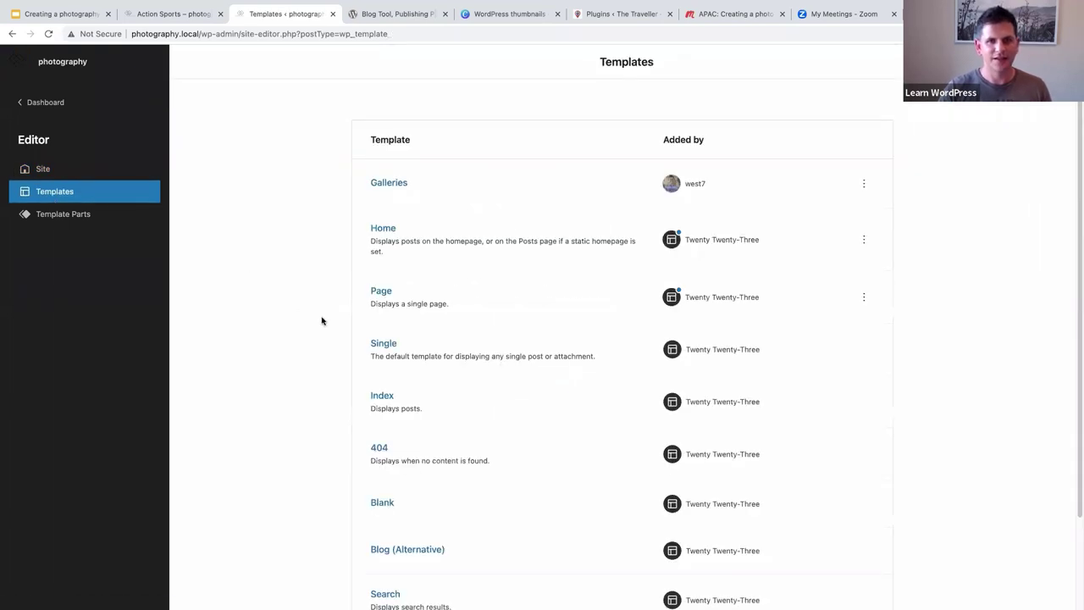
pyautogui.click(383, 291)
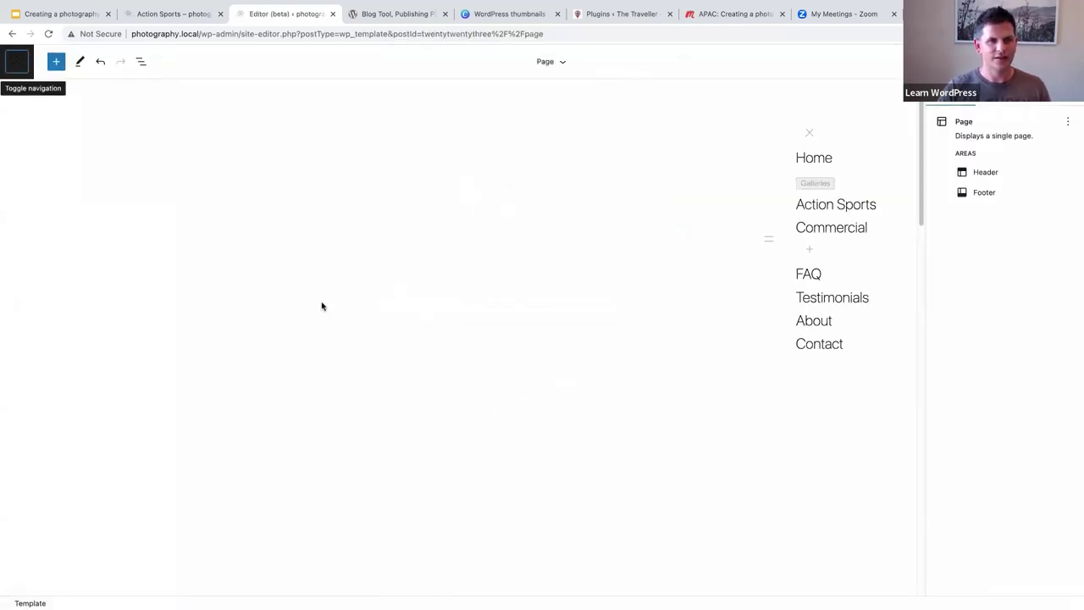
pyautogui.scroll(-3, 274, 305)
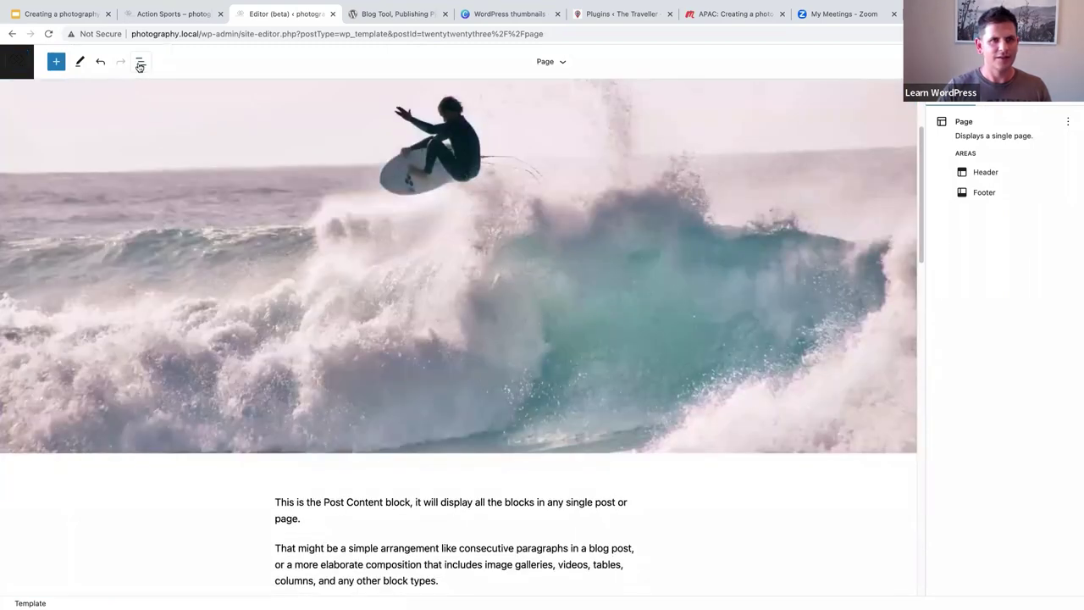
pyautogui.click(139, 62)
pyautogui.click(45, 163)
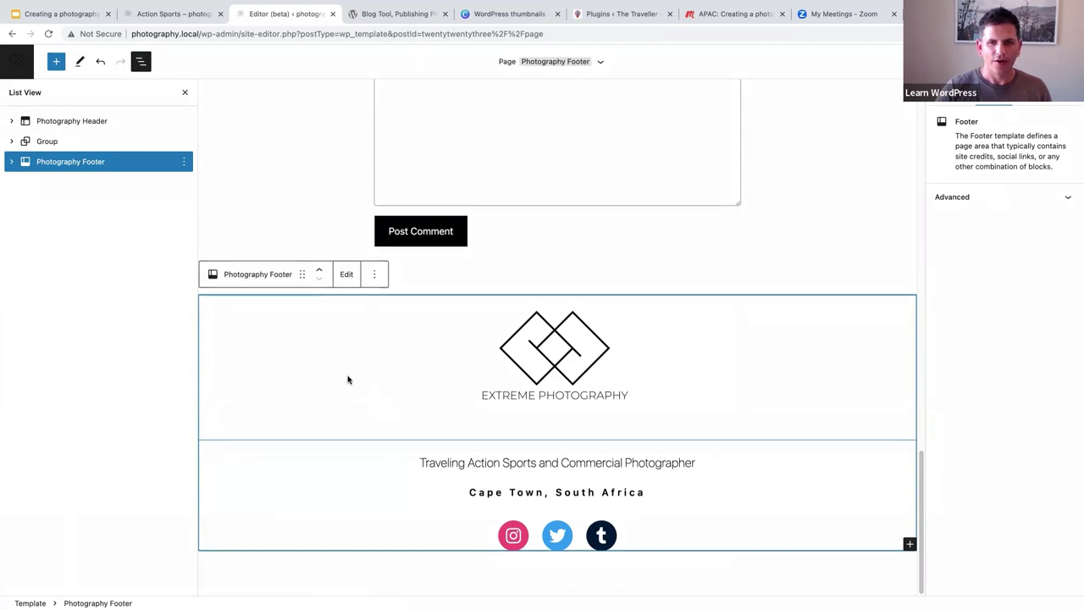
pyautogui.scroll(2, 348, 379)
pyautogui.scroll(10, 348, 381)
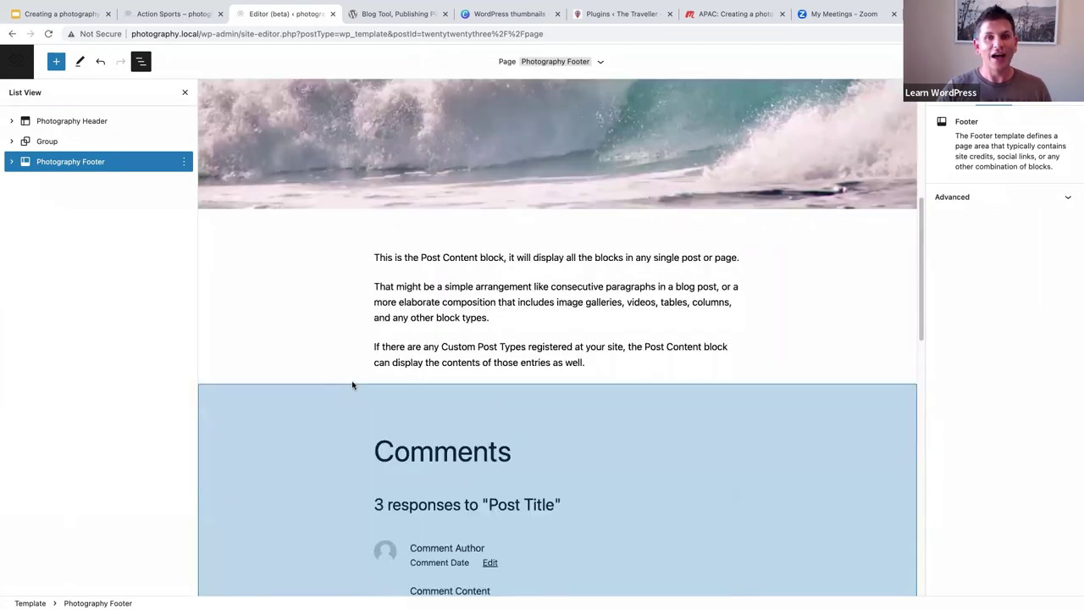
pyautogui.scroll(8, 301, 370)
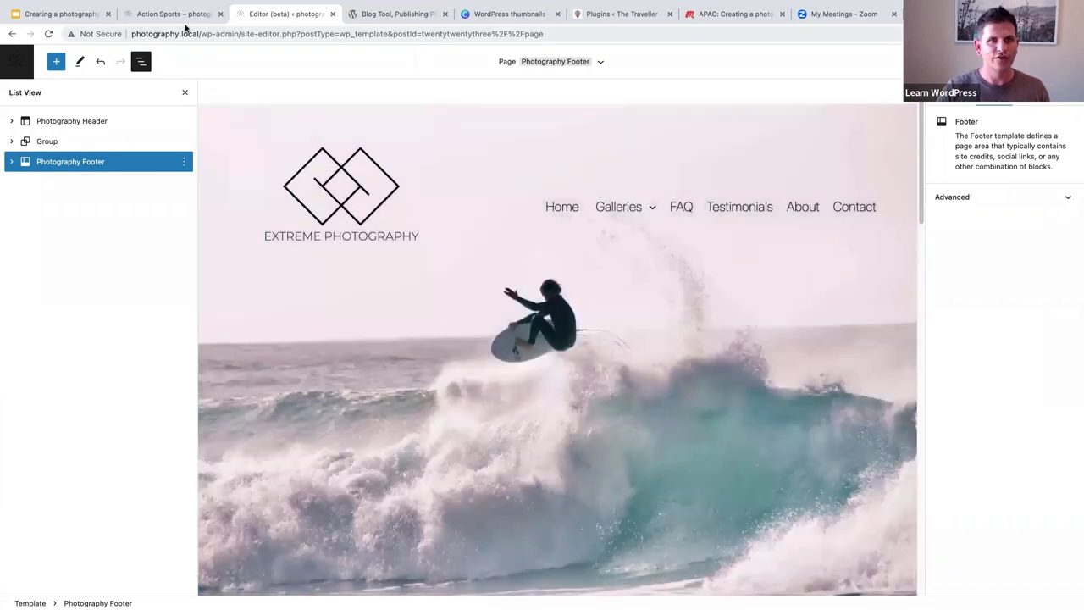
# - View the new footer on the live Action Sports site, then open the admin Pages list
pyautogui.click(173, 14)
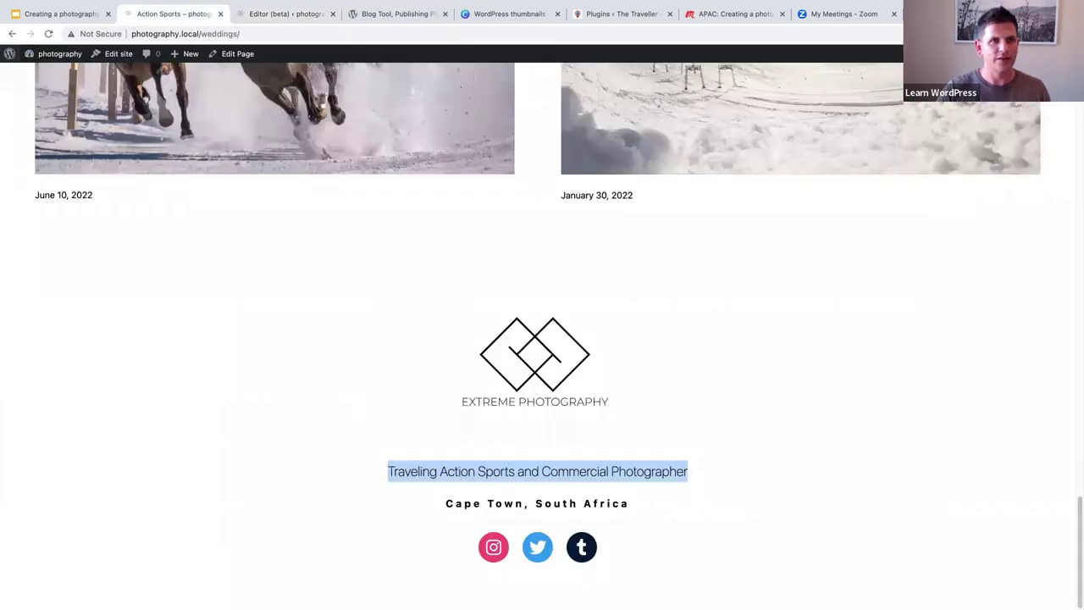
pyautogui.click(47, 57)
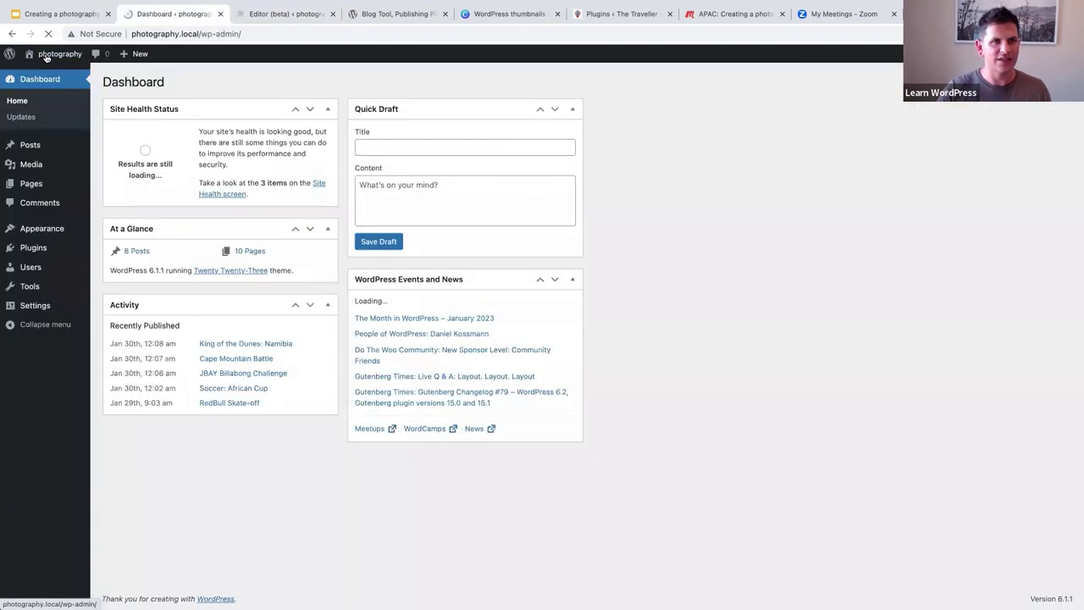
pyautogui.click(30, 185)
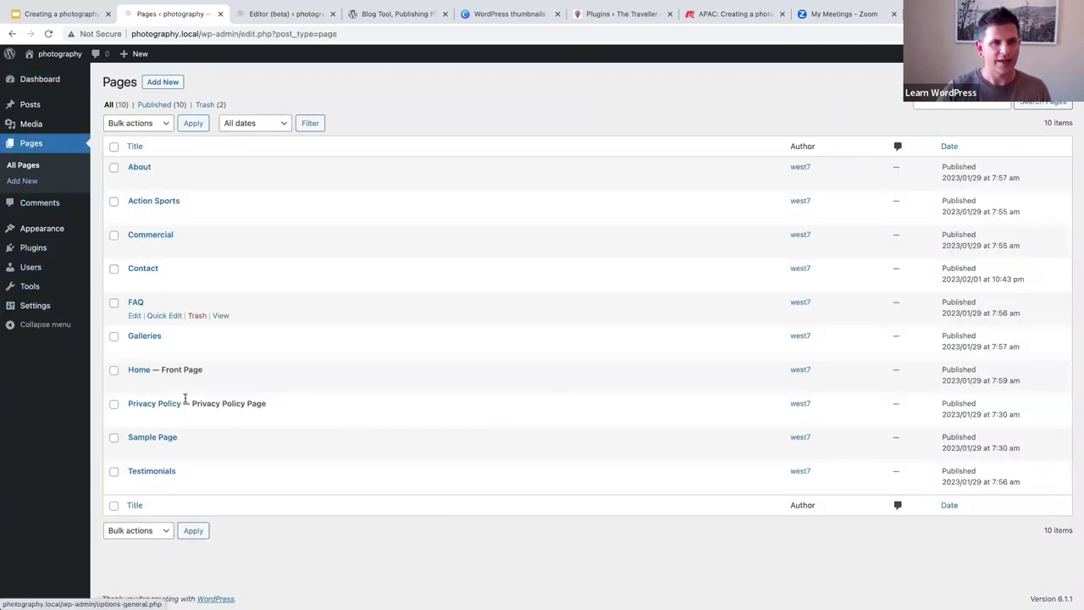
# - Open the Home page and confirm its template is Page without changing it
pyautogui.click(140, 373)
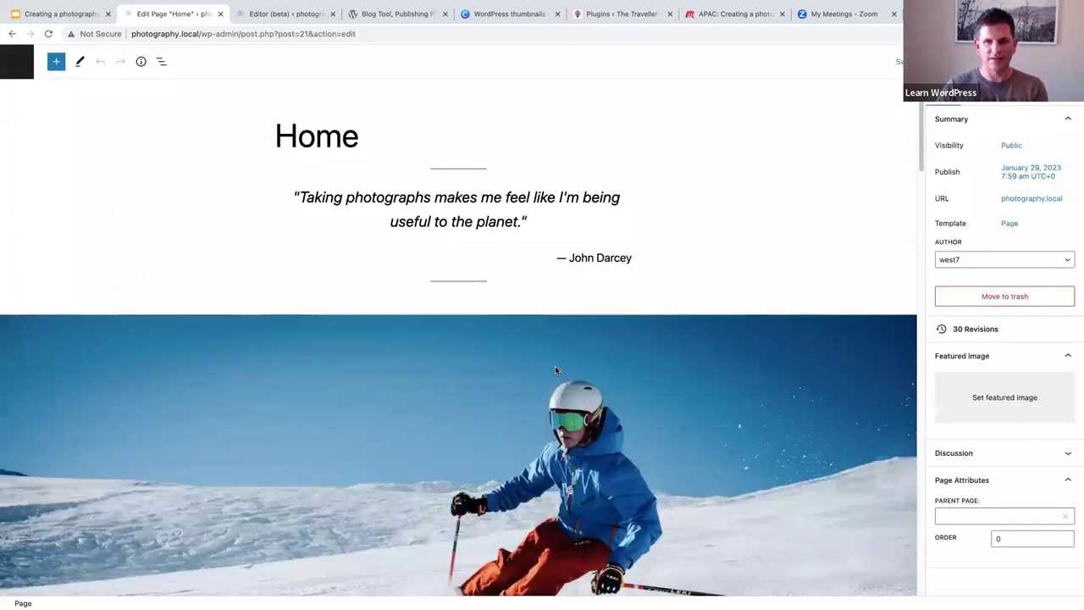
pyautogui.click(1011, 224)
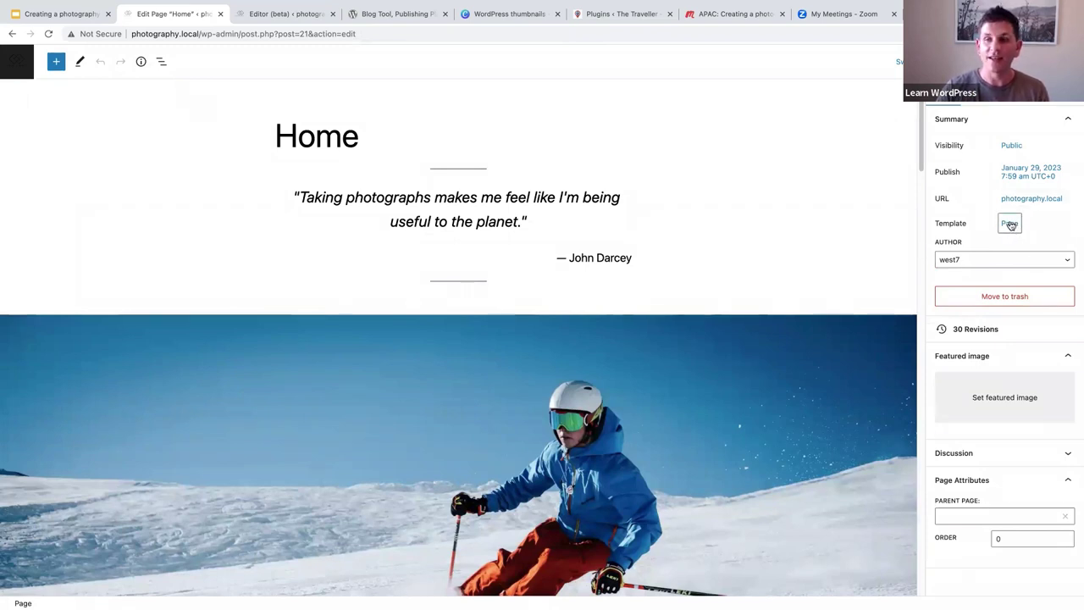
pyautogui.click(1011, 224)
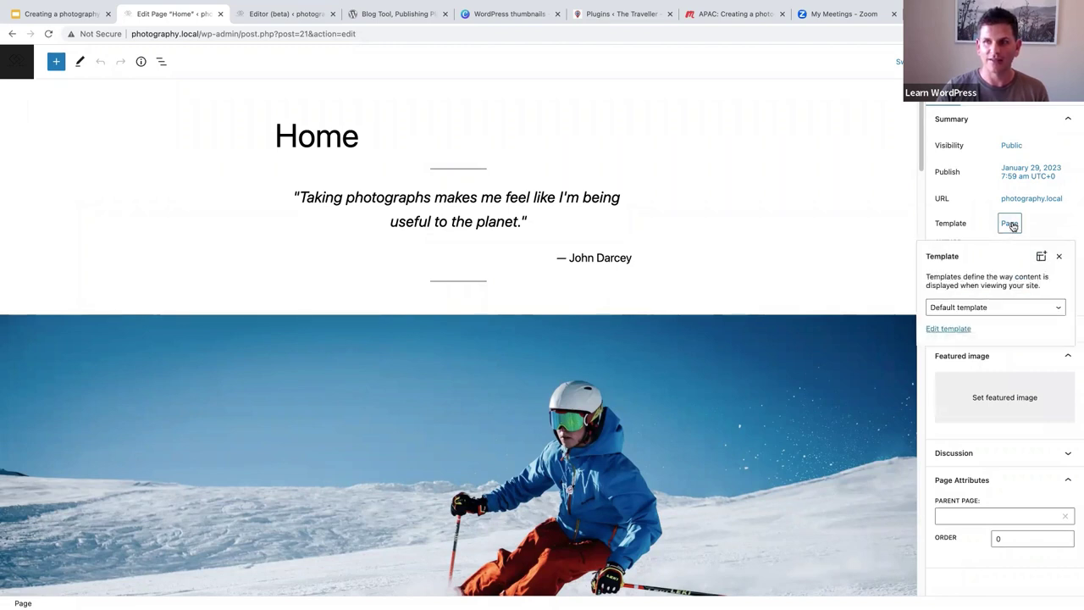
pyautogui.click(999, 308)
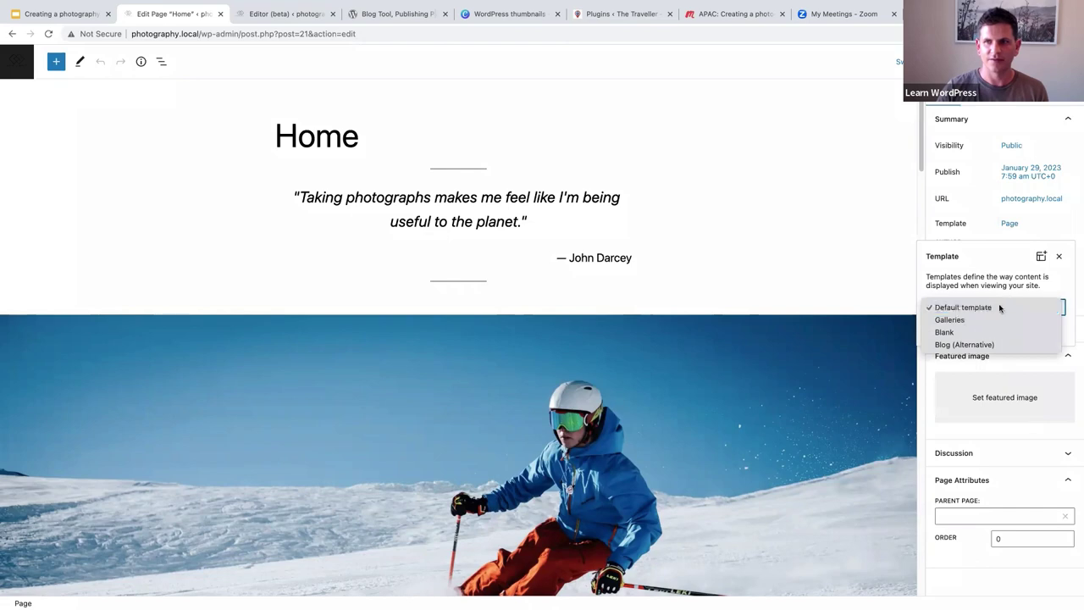
pyautogui.click(999, 307)
pyautogui.click(902, 201)
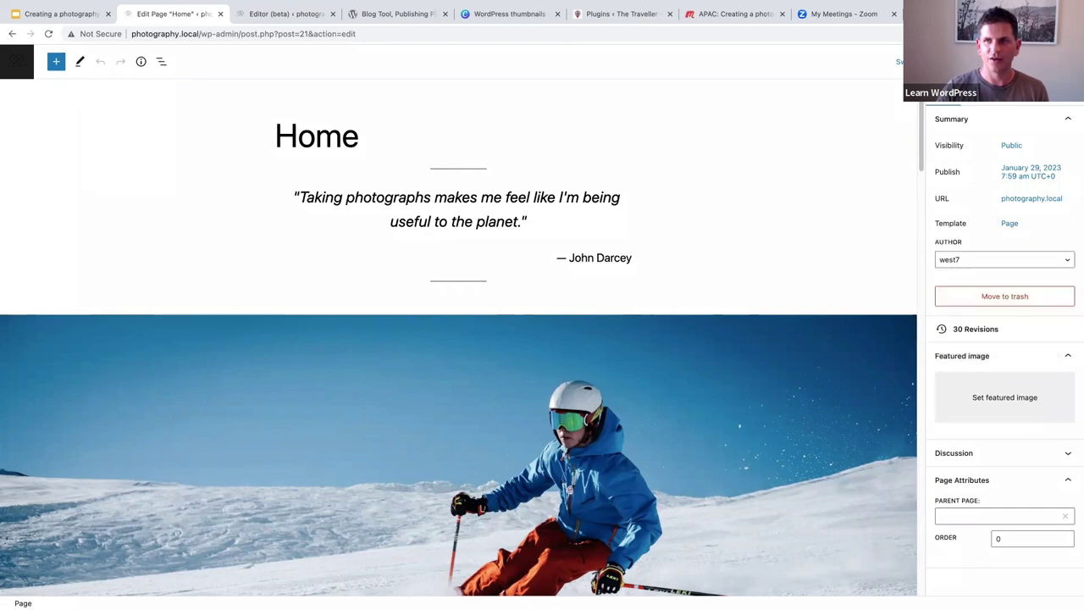
pyautogui.scroll(-5, 598, 221)
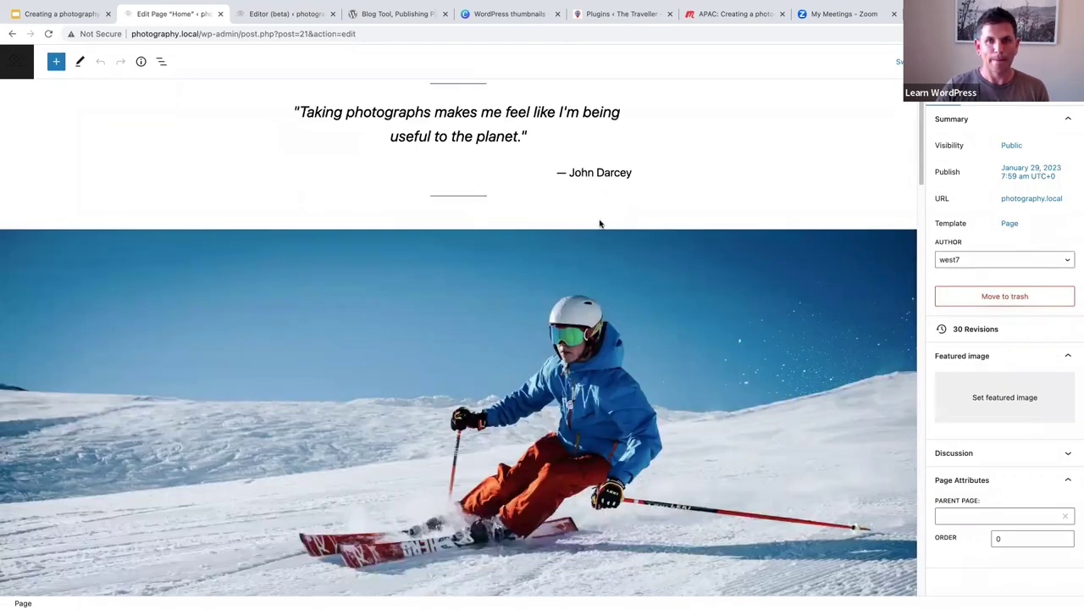
pyautogui.scroll(-5, 599, 223)
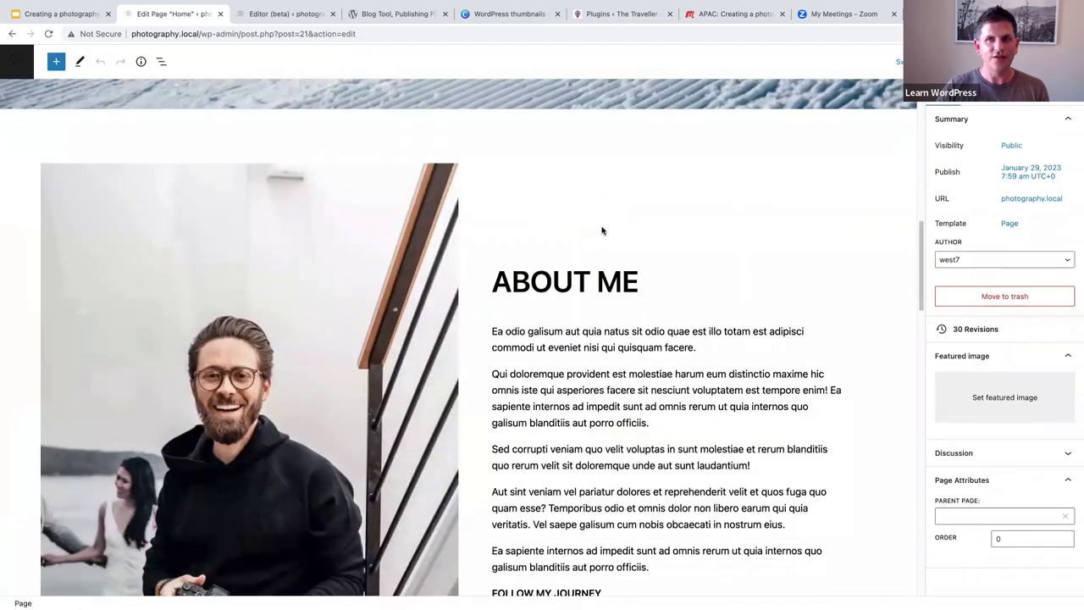
pyautogui.scroll(5, 600, 226)
pyautogui.scroll(5, 69, 96)
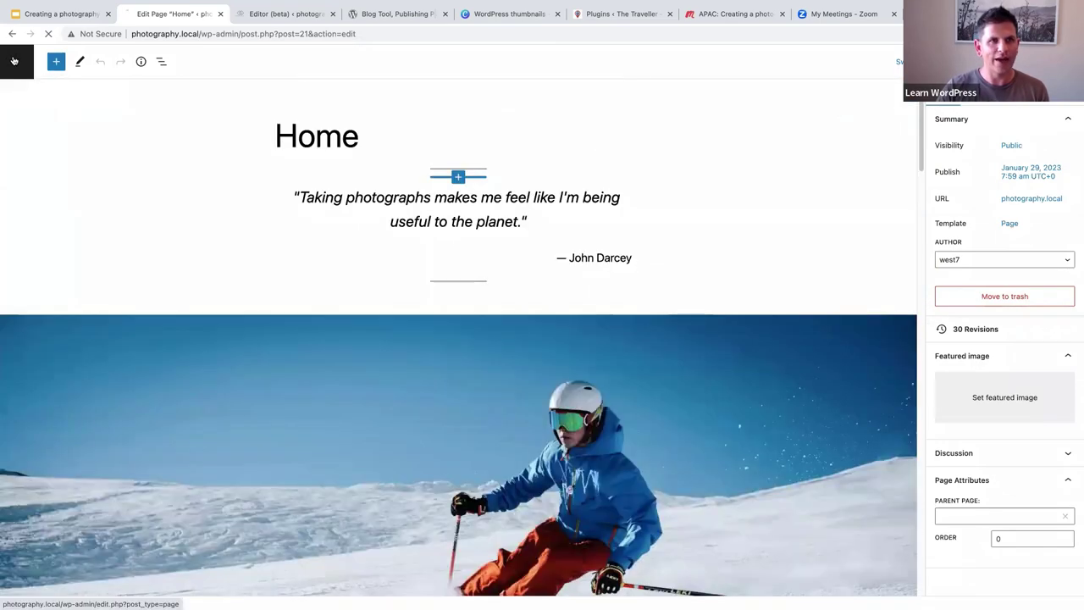
# - Confirm the About page's template is Page, then open the Action Sports page, which uses Galleries
pyautogui.click(17, 61)
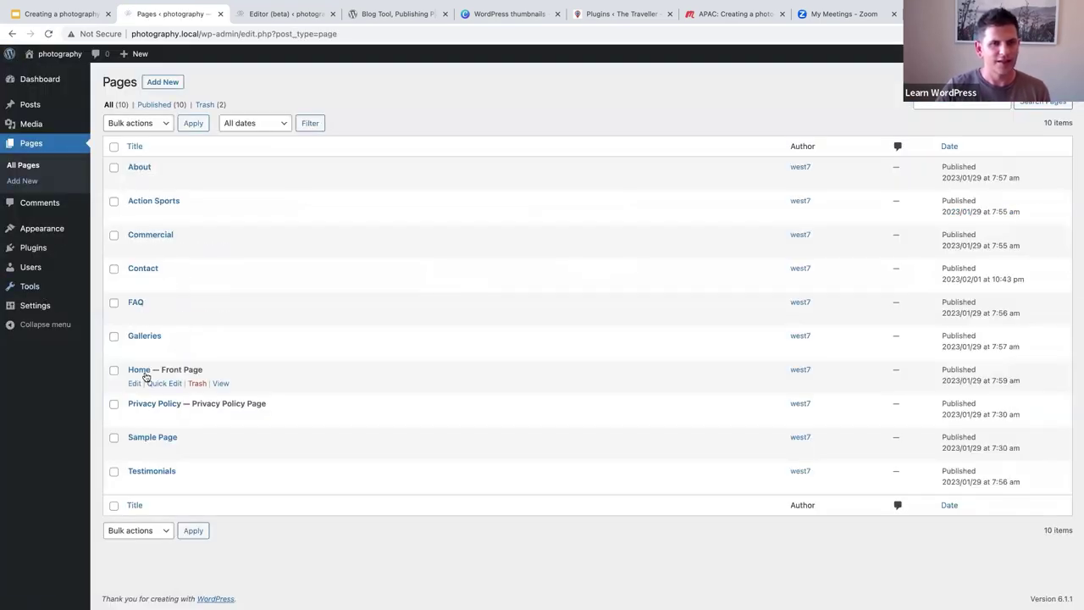
pyautogui.click(139, 168)
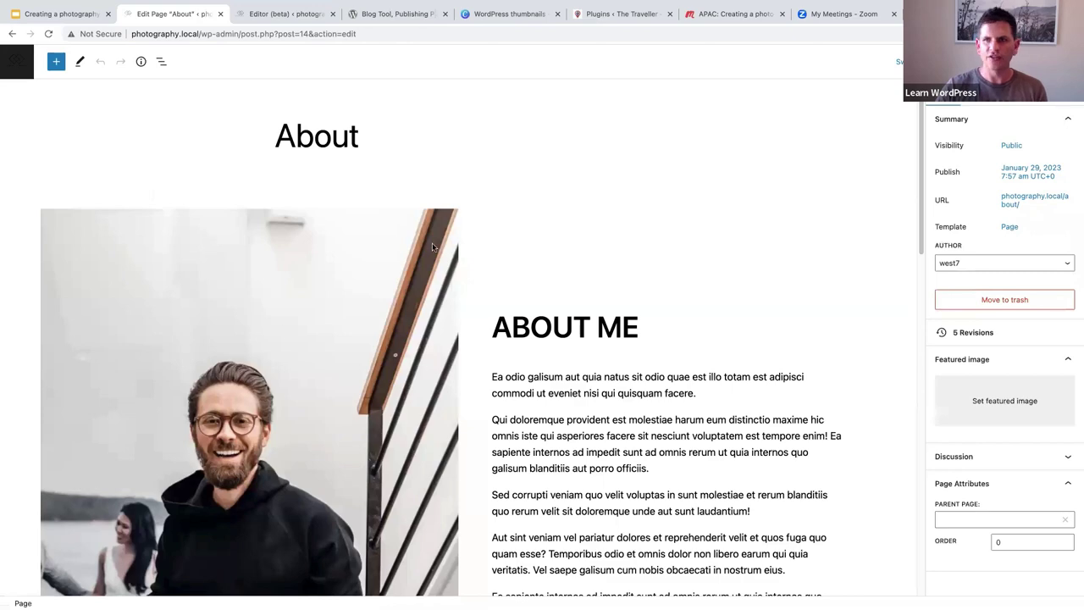
pyautogui.scroll(-2, 543, 347)
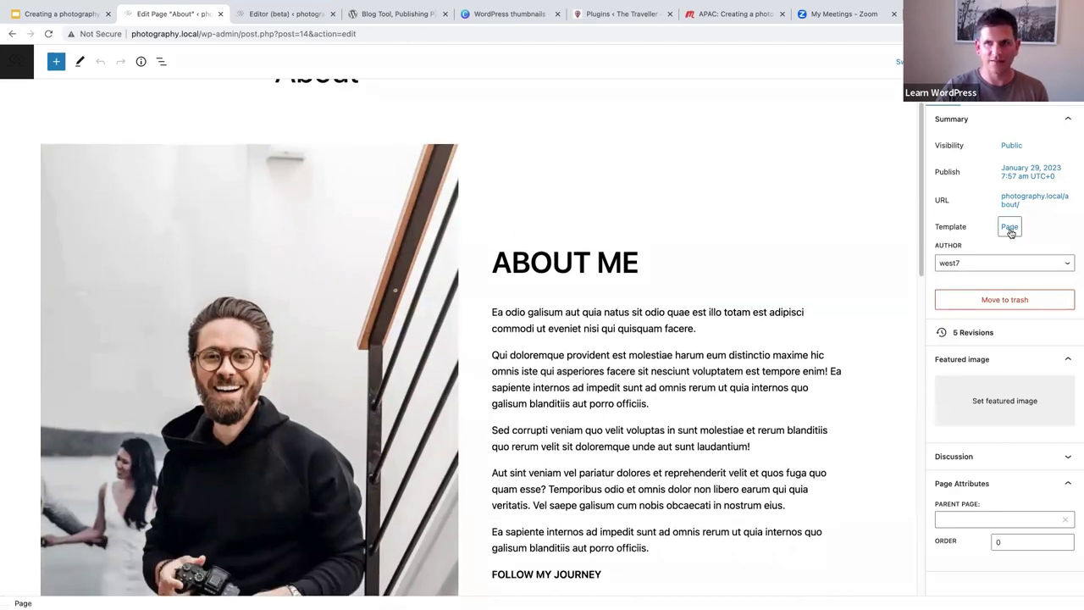
pyautogui.scroll(2, 436, 205)
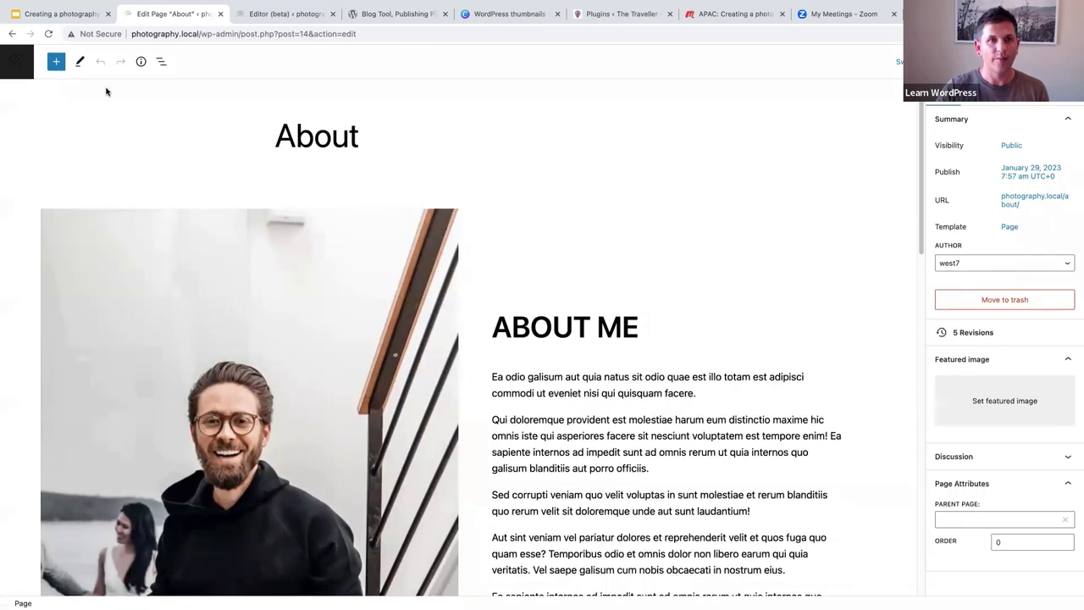
pyautogui.click(8, 61)
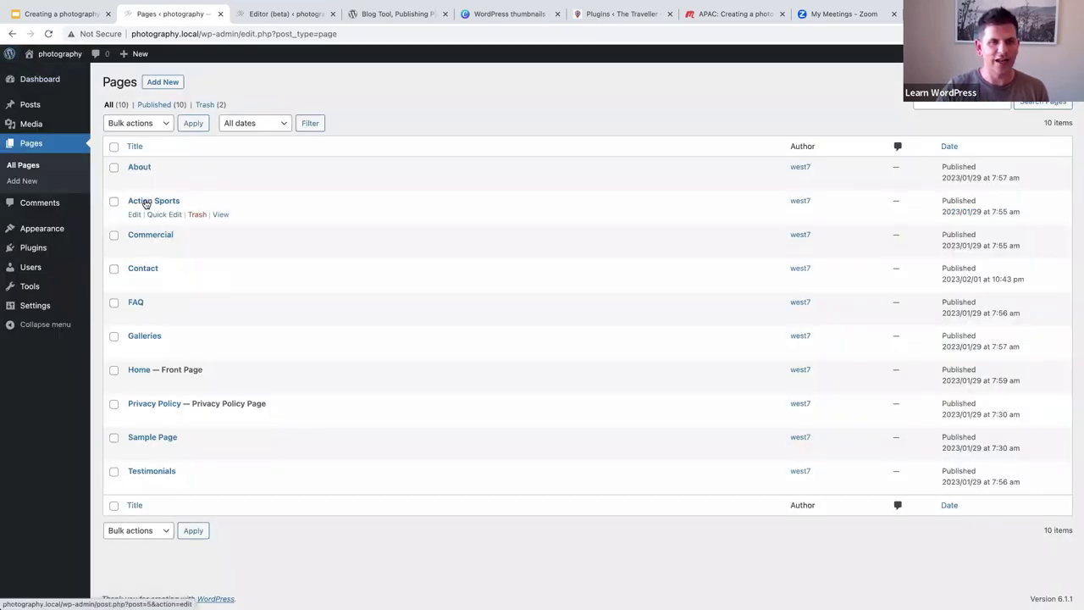
pyautogui.click(146, 203)
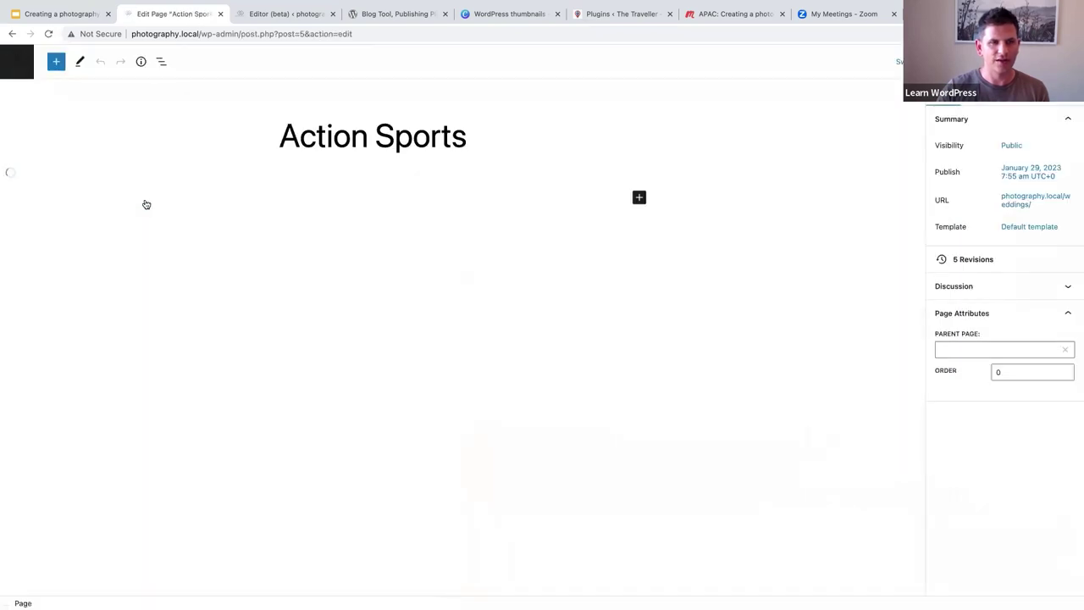
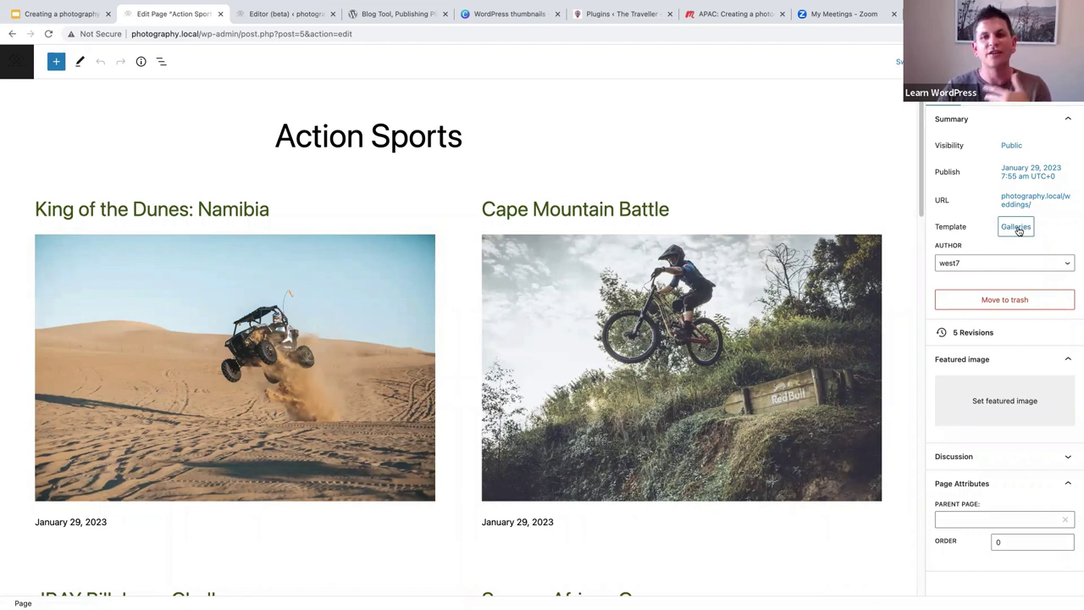
# - Leave the Action Sports page editor and open the Site Editor's Templates list
pyautogui.click(9, 63)
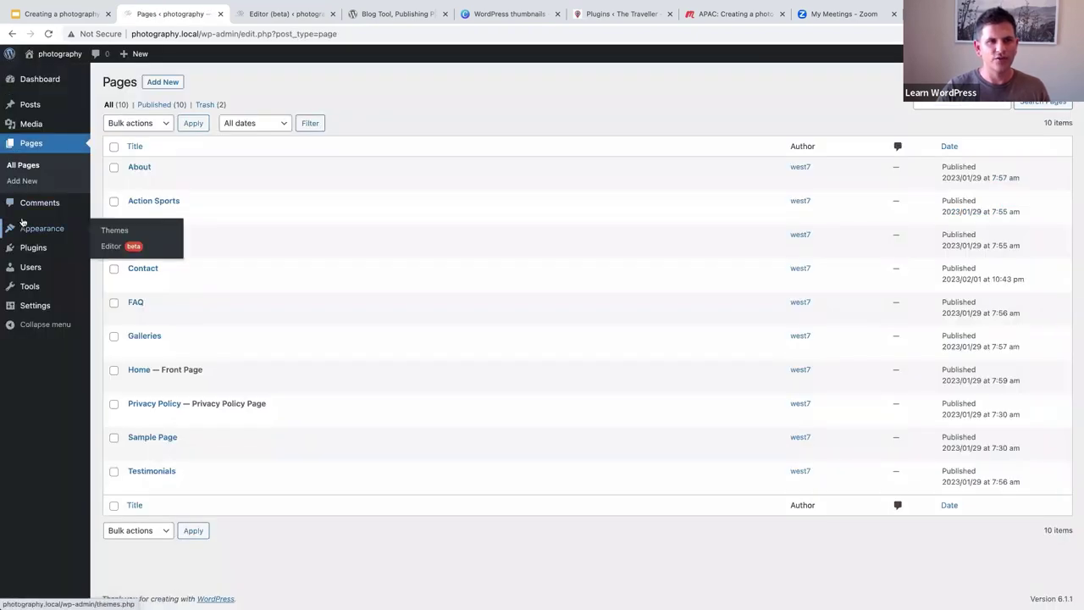
pyautogui.moveTo(28, 248)
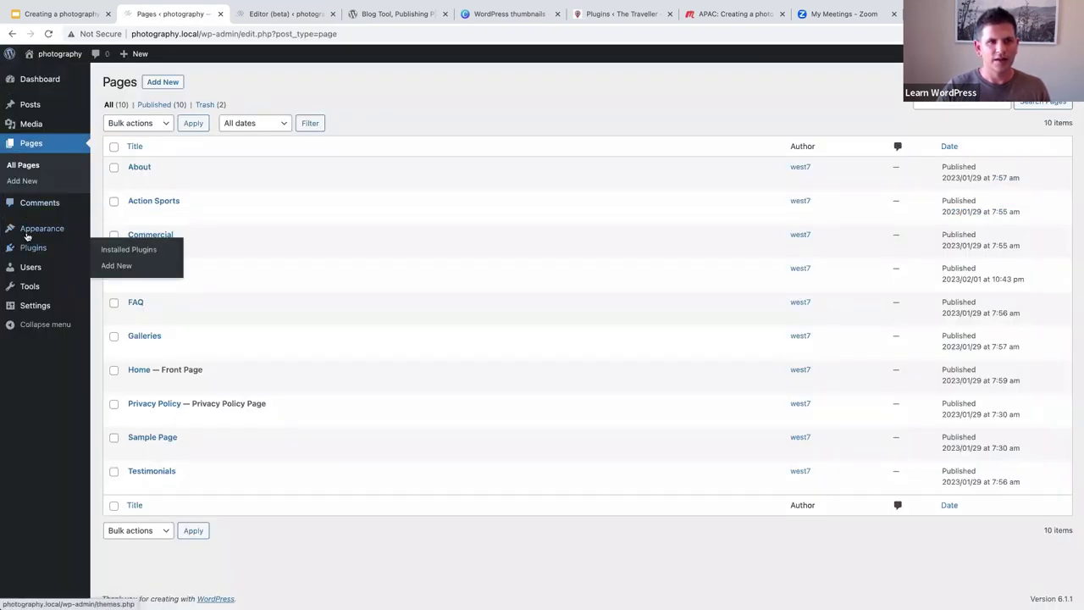
pyautogui.click(112, 247)
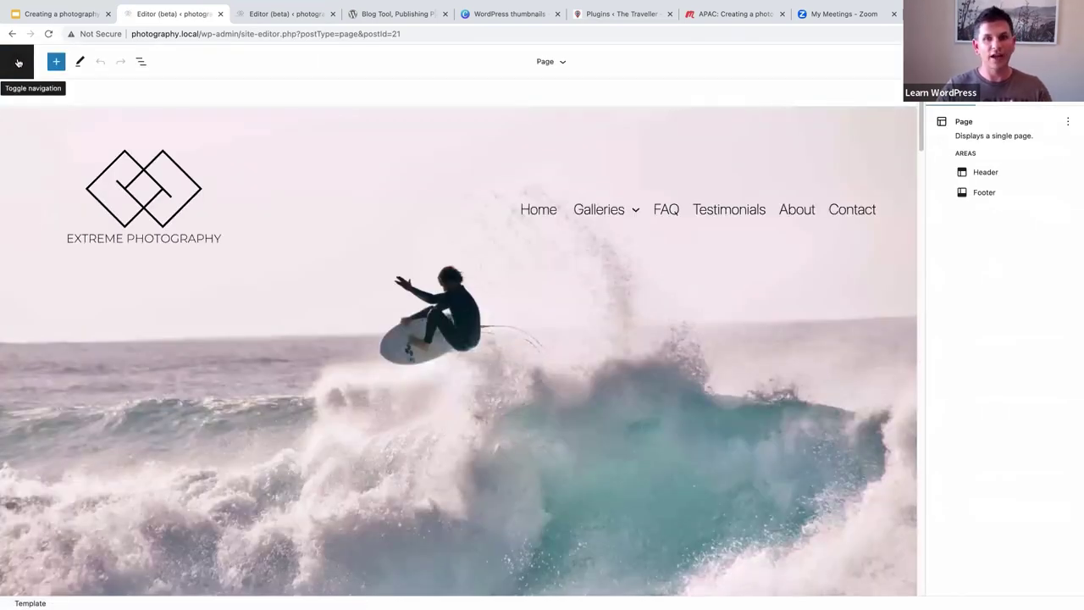
pyautogui.click(15, 61)
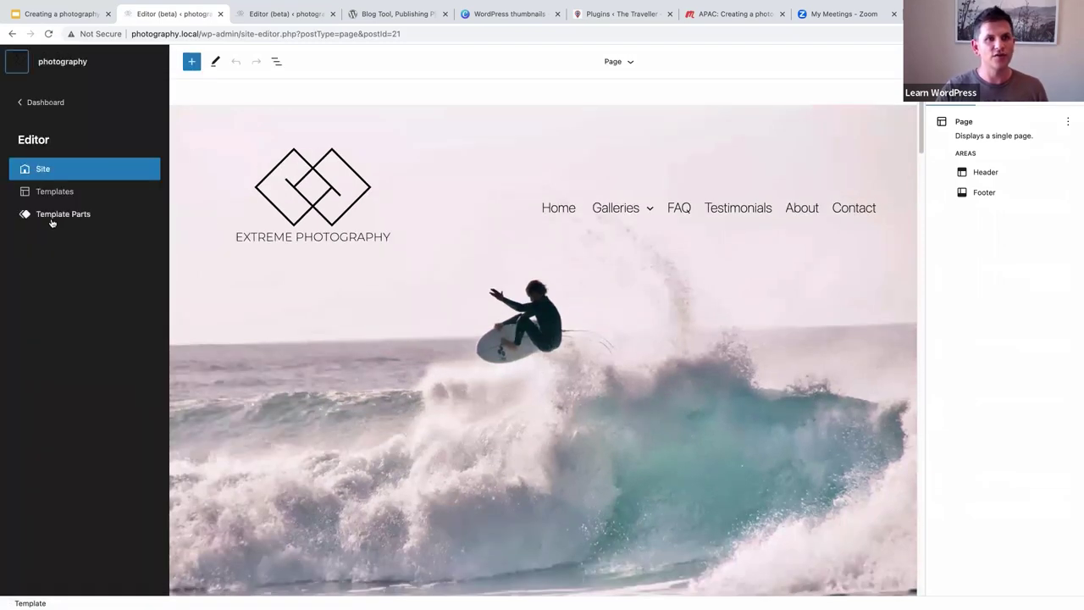
pyautogui.click(40, 191)
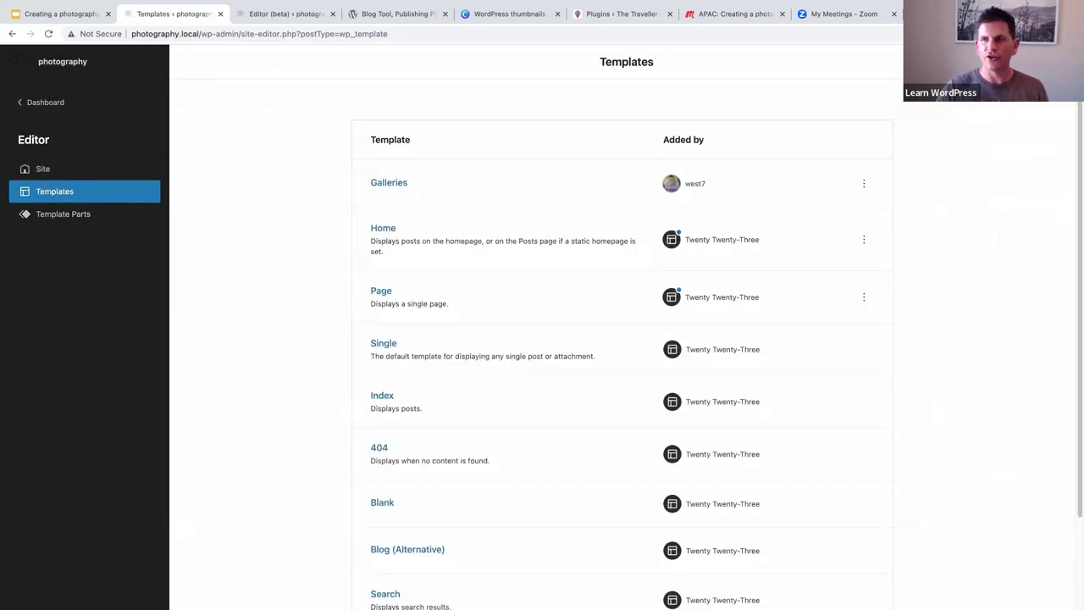
# - Add a custom template named 'OW Gallery template' and open it for editing
pyautogui.click(1042, 61)
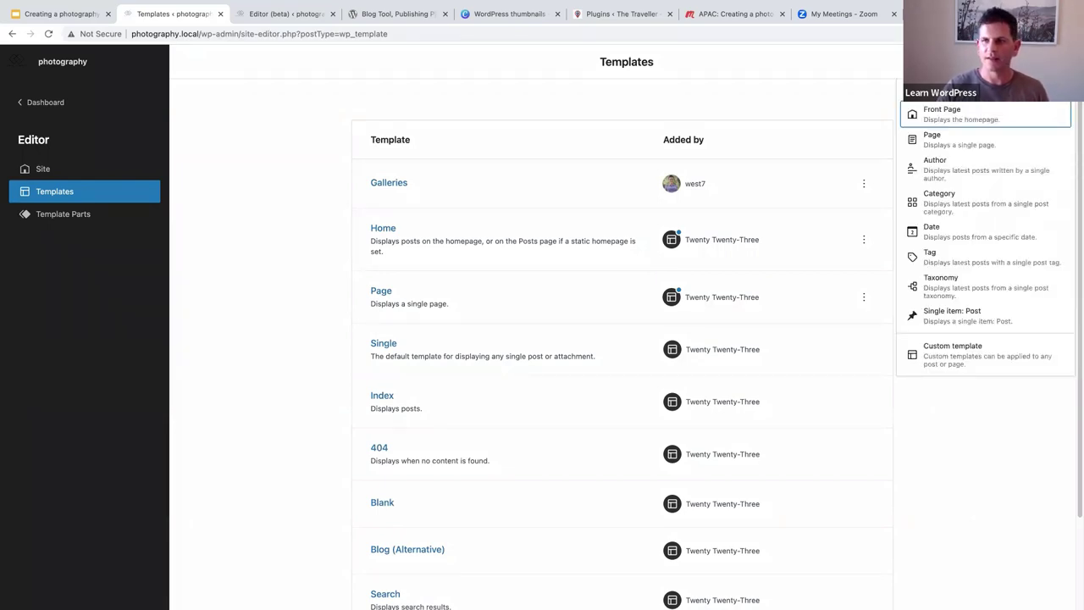
pyautogui.click(962, 359)
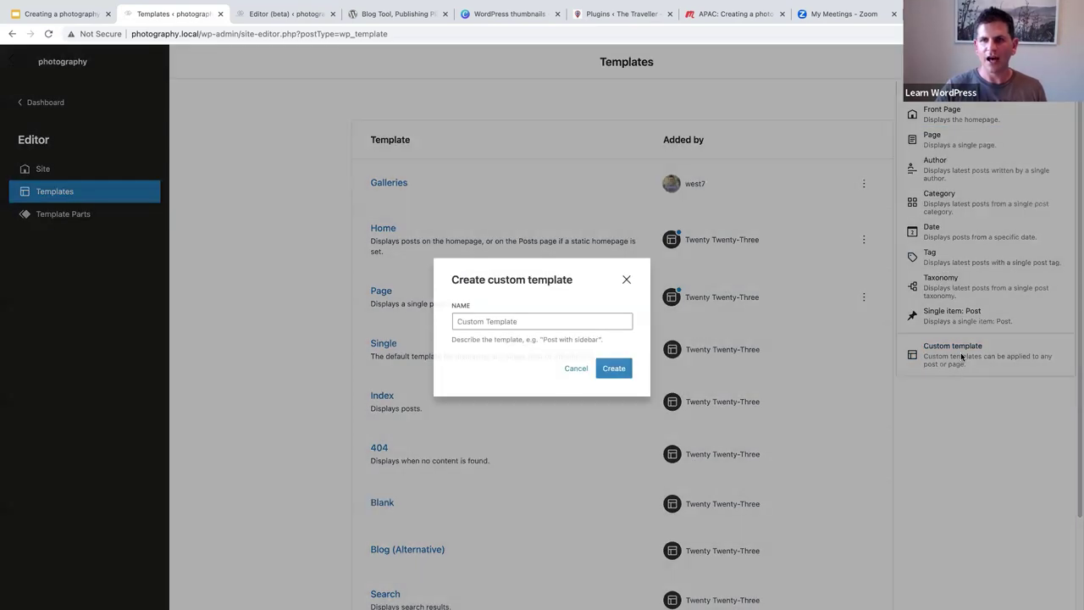
pyautogui.click(483, 325)
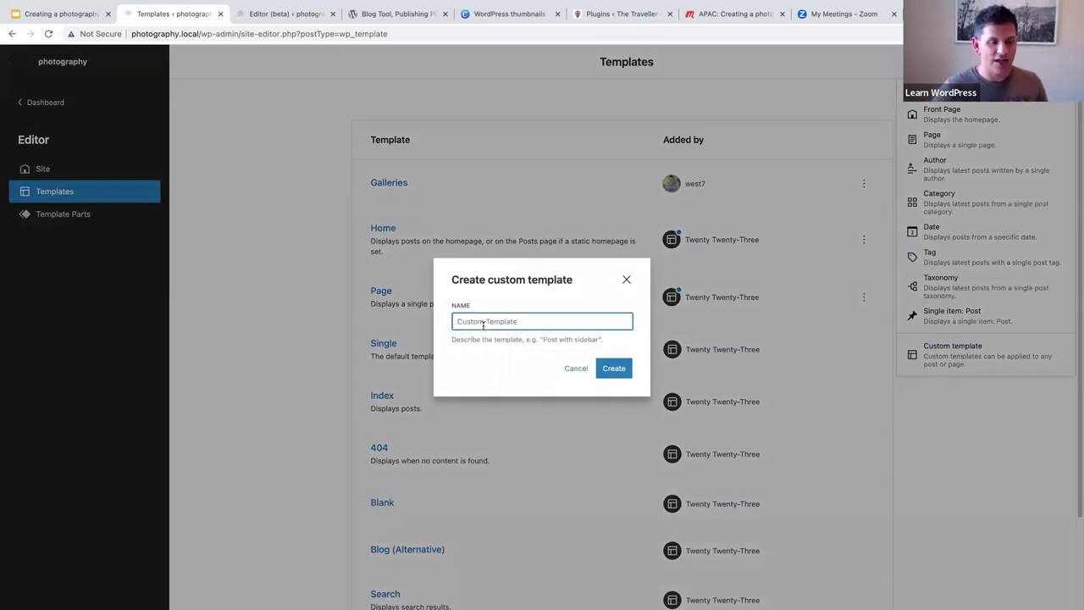
pyautogui.write('OW Gallery template')
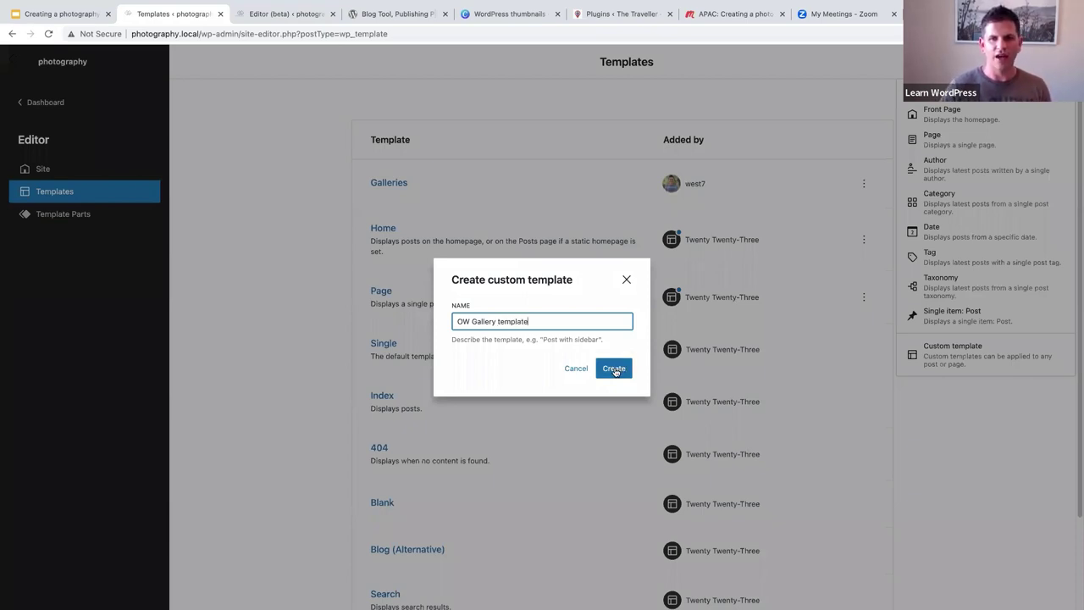
pyautogui.click(614, 368)
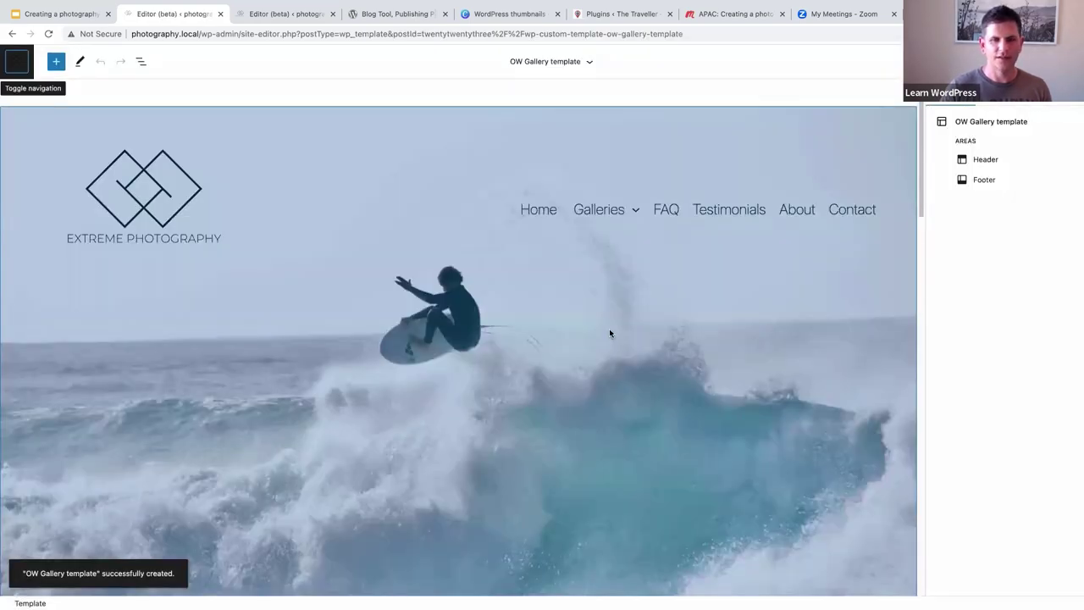
# - Scroll through the OW Gallery template, then select the surf Cover inside the Photography Header
pyautogui.scroll(-5, 609, 330)
pyautogui.scroll(-15, 609, 330)
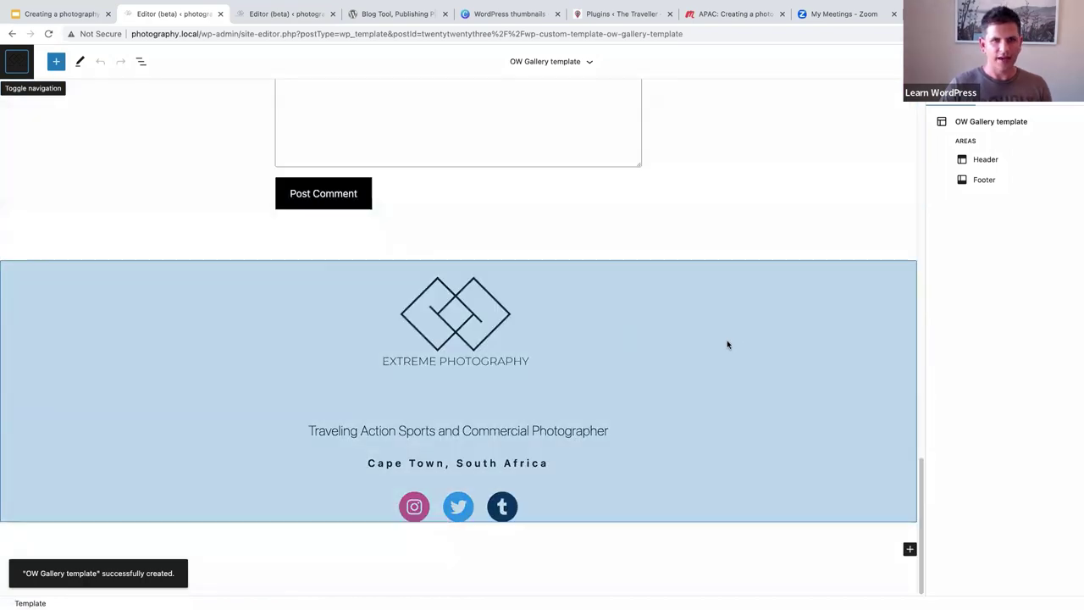
pyautogui.scroll(20, 726, 345)
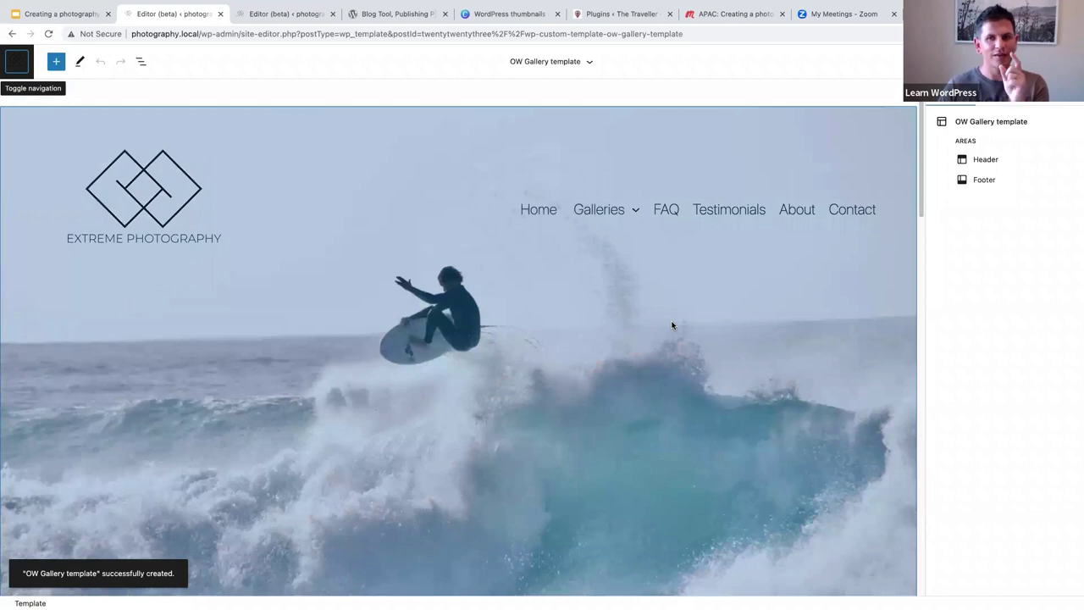
pyautogui.scroll(-20, 676, 326)
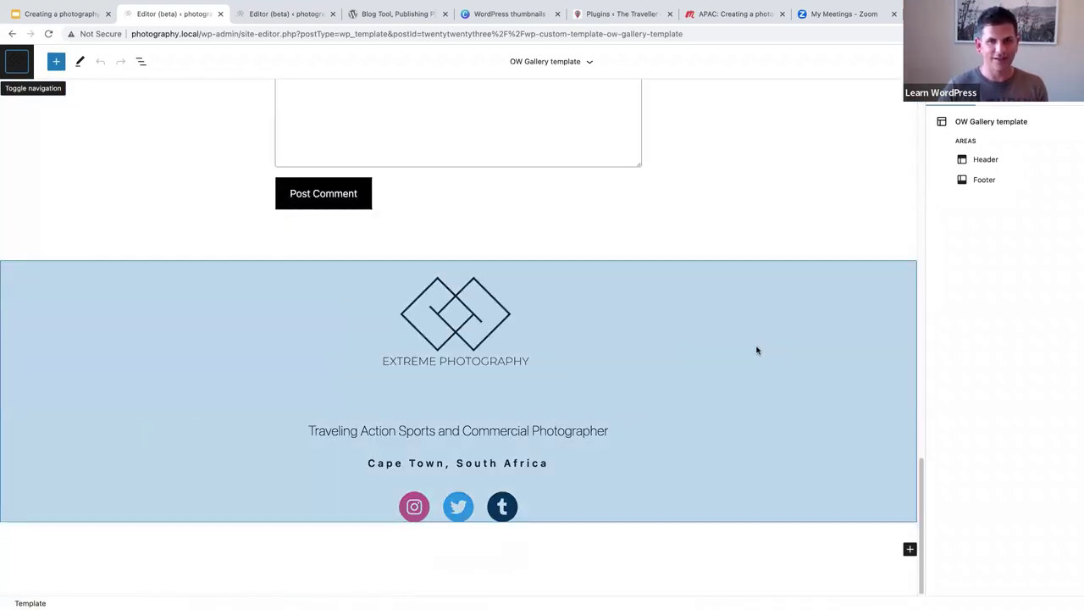
pyautogui.scroll(10, 758, 353)
pyautogui.scroll(5, 757, 353)
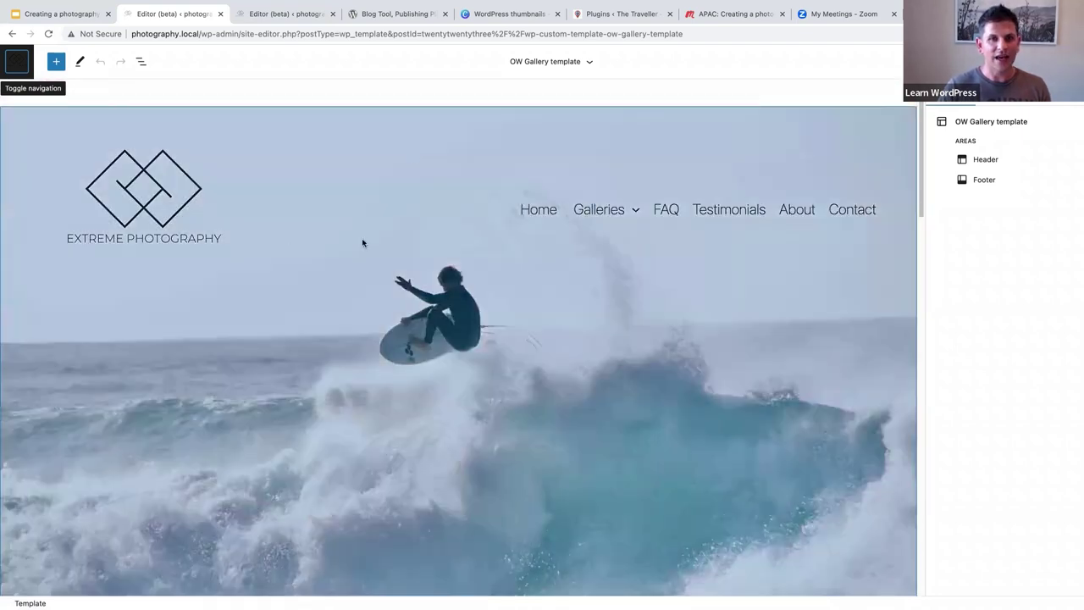
pyautogui.click(400, 138)
pyautogui.click(384, 128)
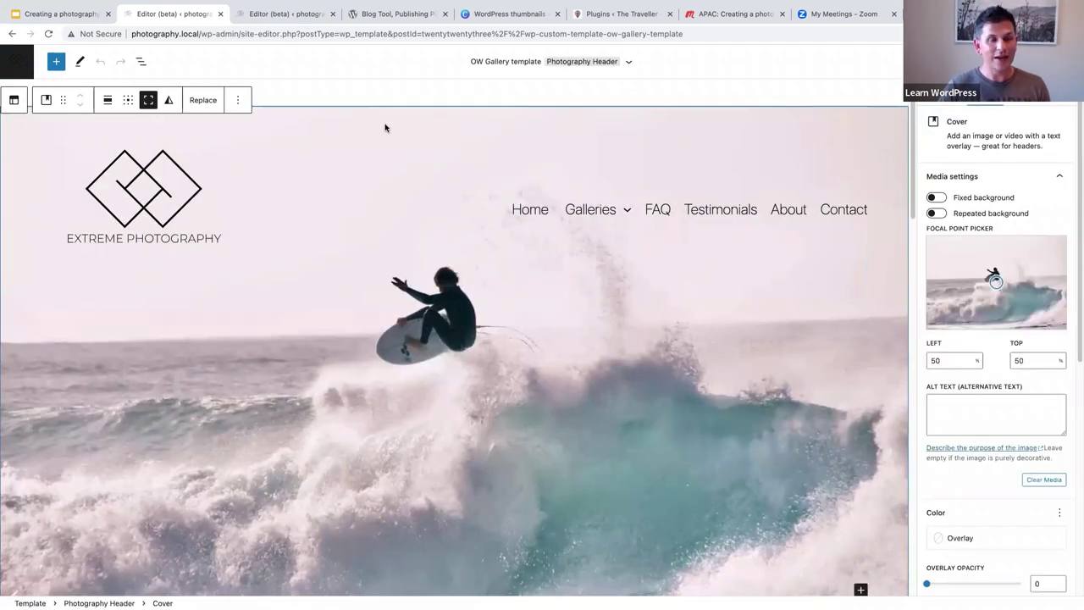
# - Copy the header's surf Cover block from List View and bring up the site navigation
pyautogui.click(141, 63)
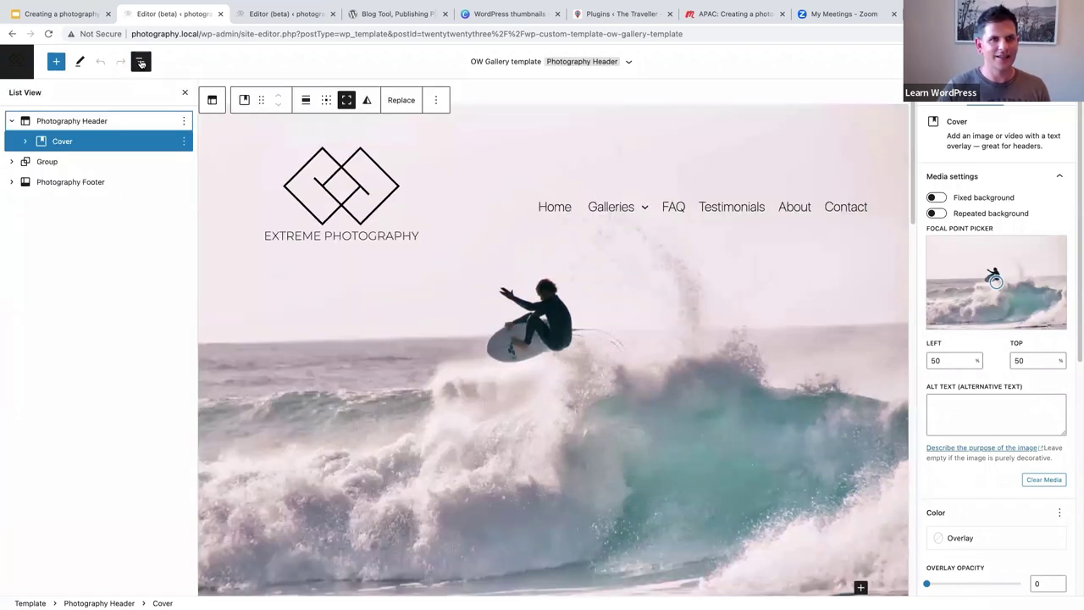
pyautogui.click(75, 148)
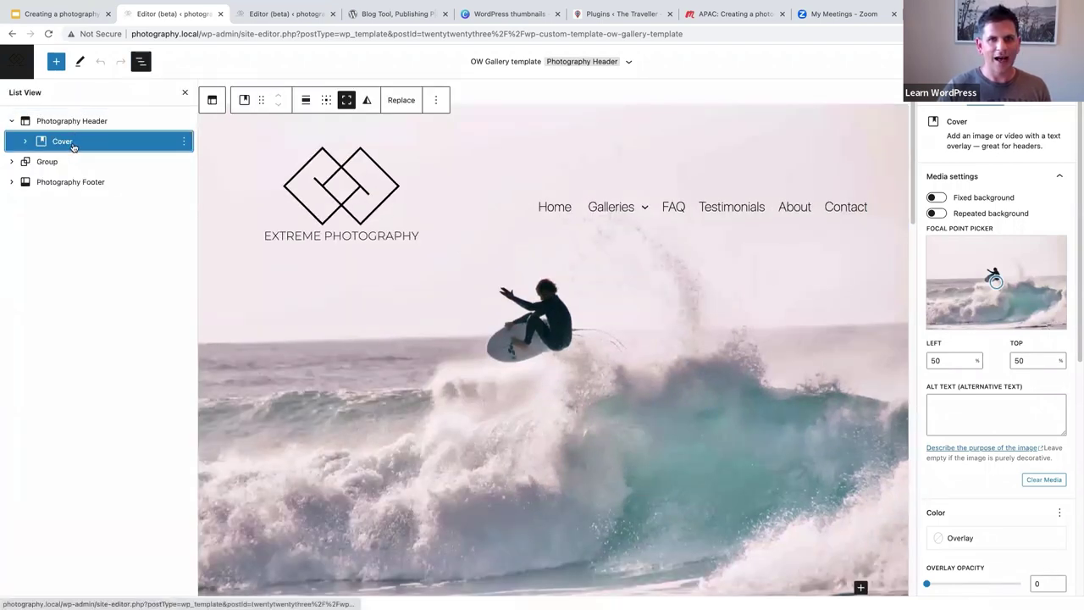
pyautogui.click(434, 100)
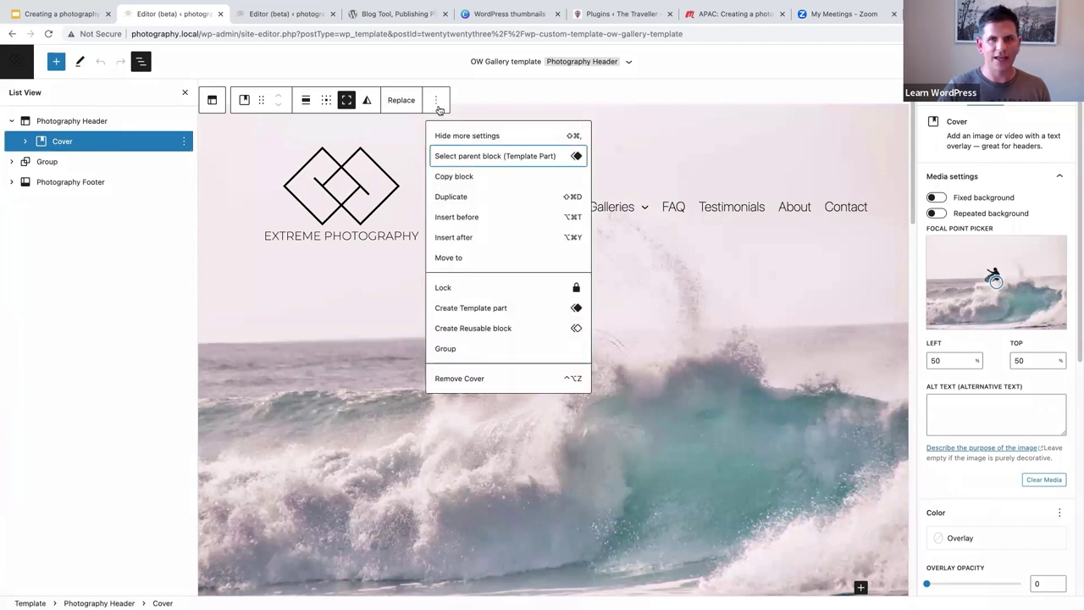
pyautogui.click(453, 177)
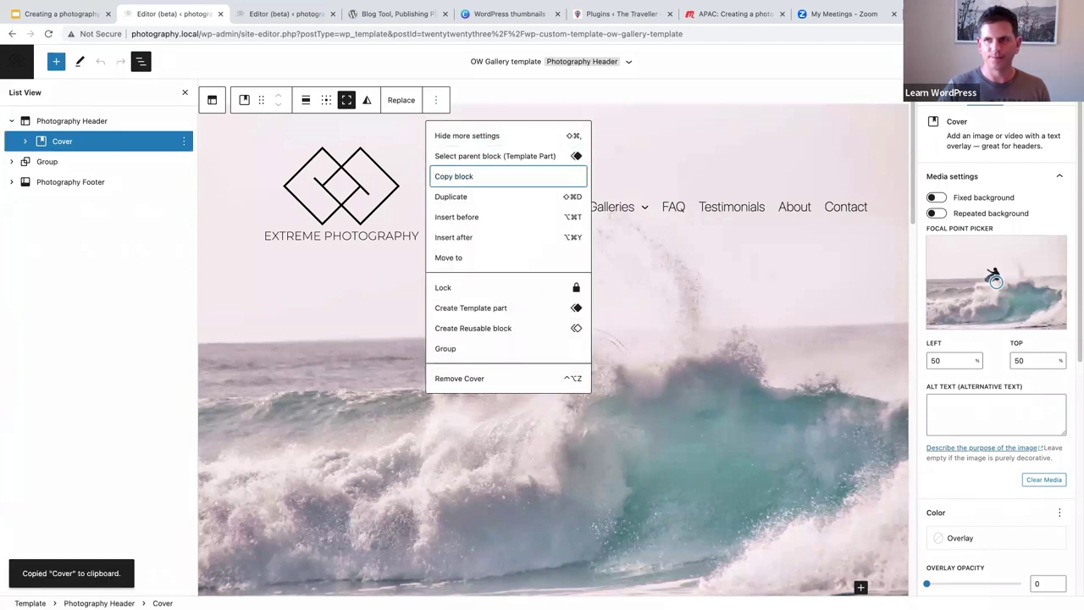
pyautogui.press('Escape')
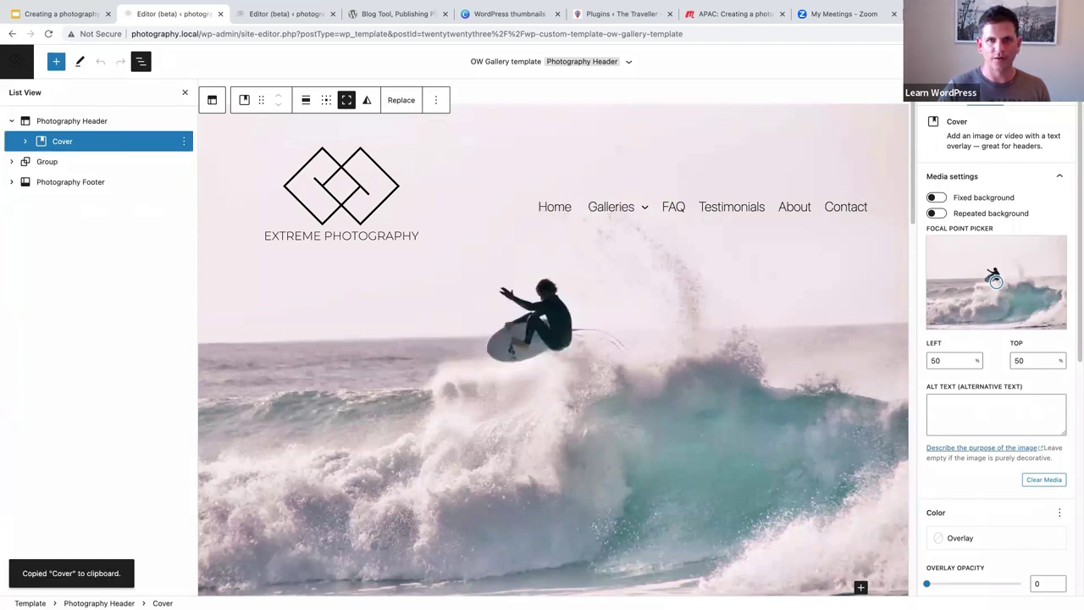
pyautogui.click(14, 65)
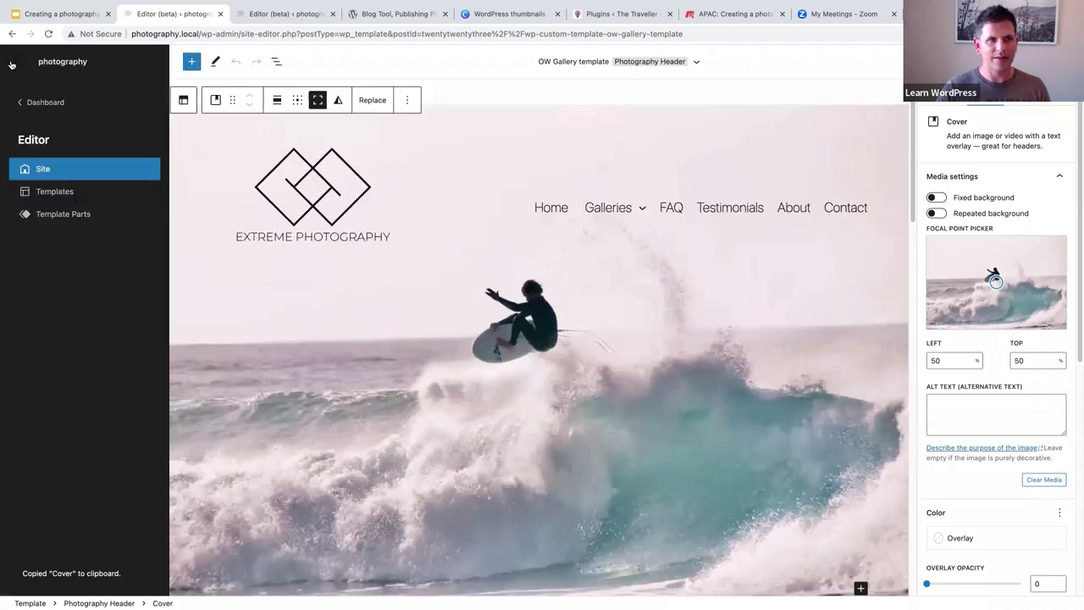
# - Create an empty Header-area template part named 'Gallery header'
pyautogui.click(49, 216)
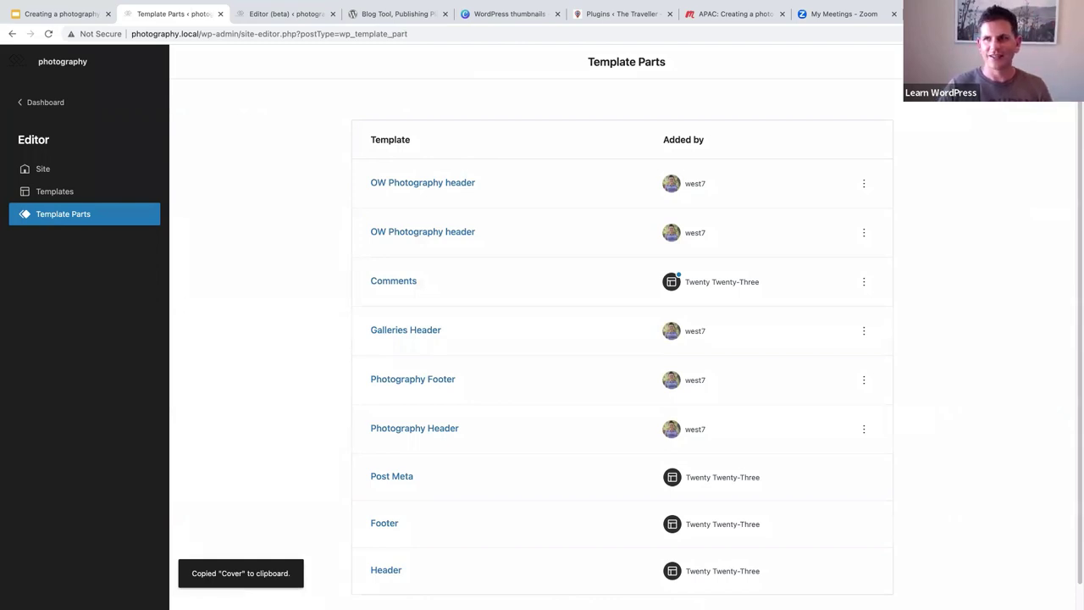
pyautogui.click(1038, 61)
pyautogui.click(521, 354)
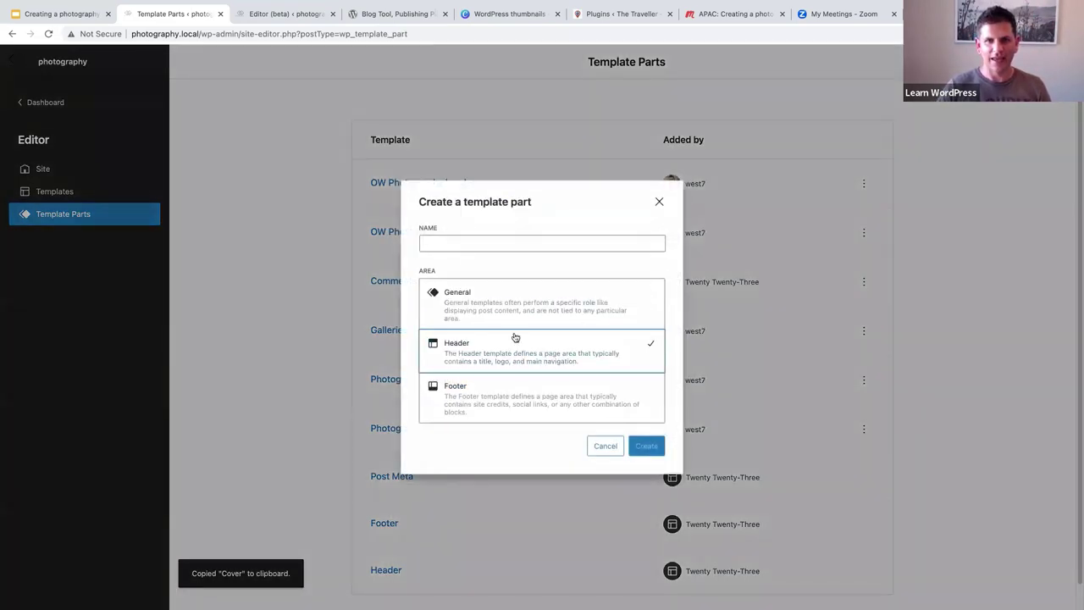
pyautogui.click(458, 246)
pyautogui.write('Gallery')
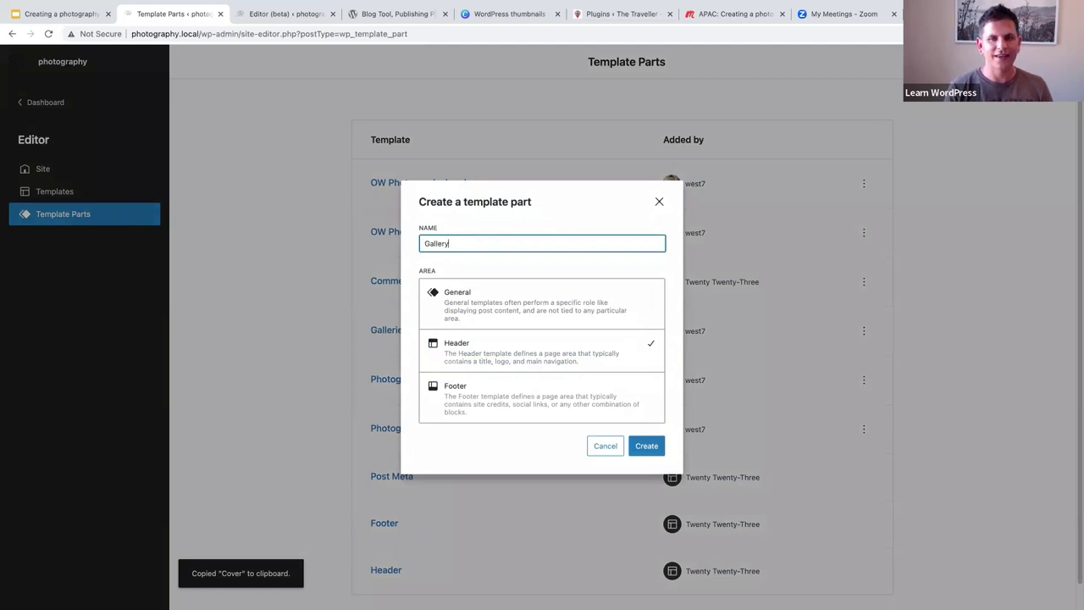
pyautogui.write(' head')
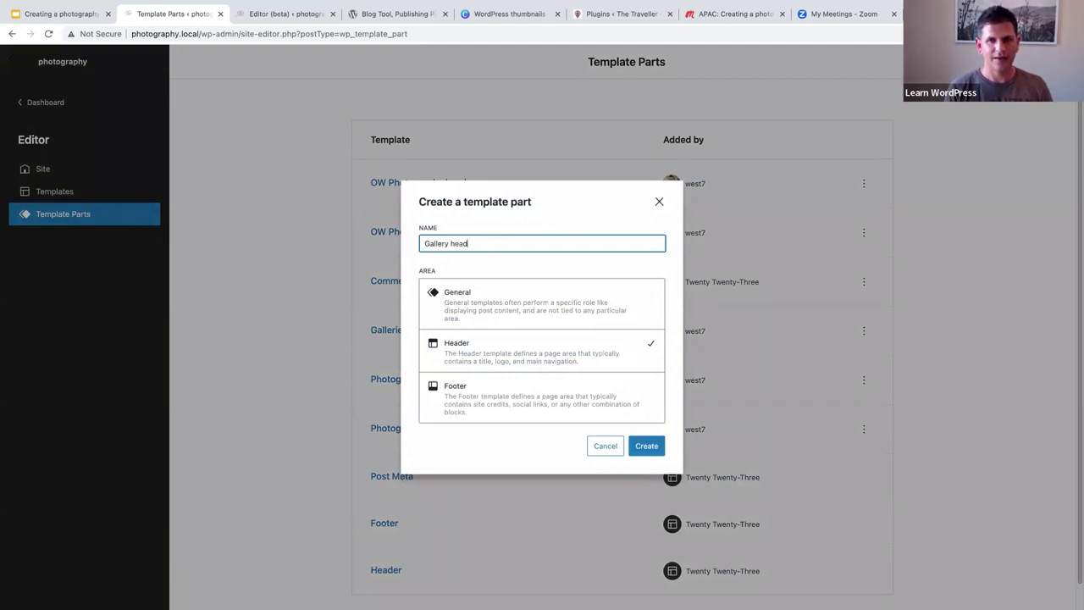
pyautogui.write('serer')
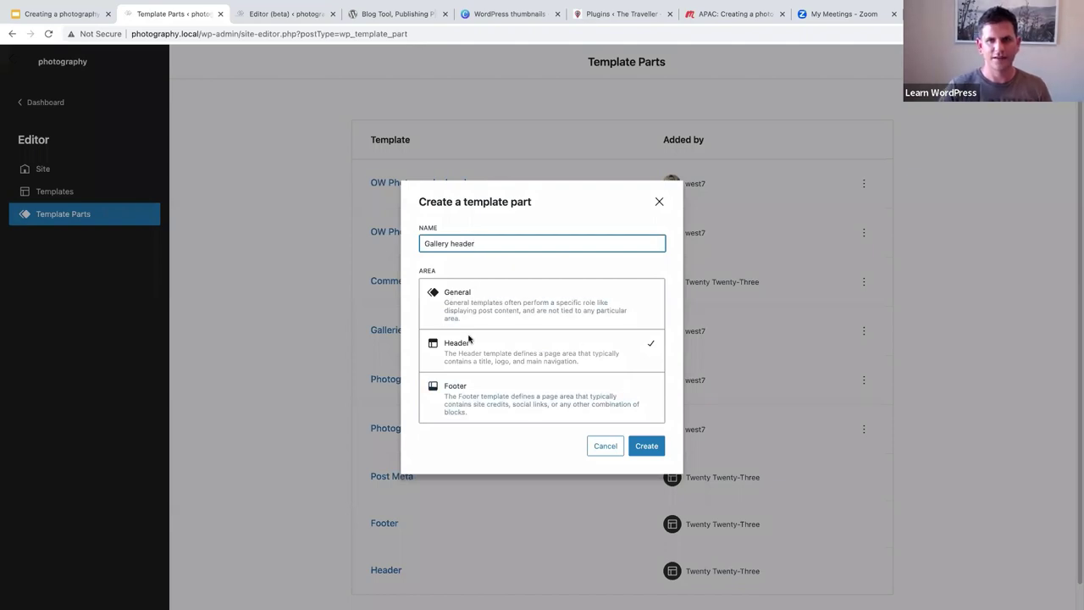
pyautogui.click(654, 447)
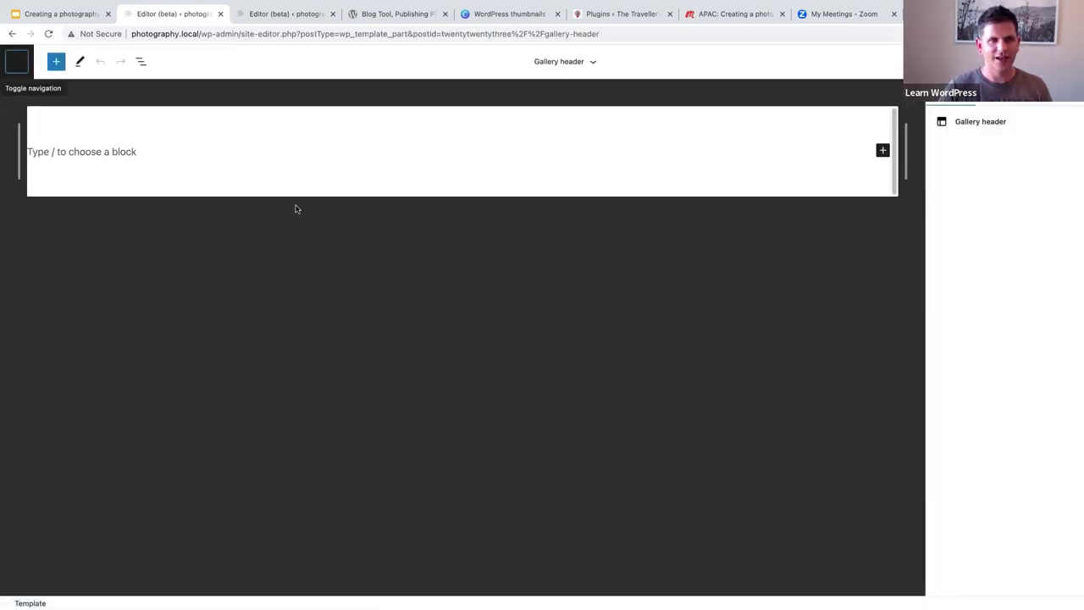
# - Paste the copied surf Cover block into the empty Gallery header
pyautogui.click(67, 149)
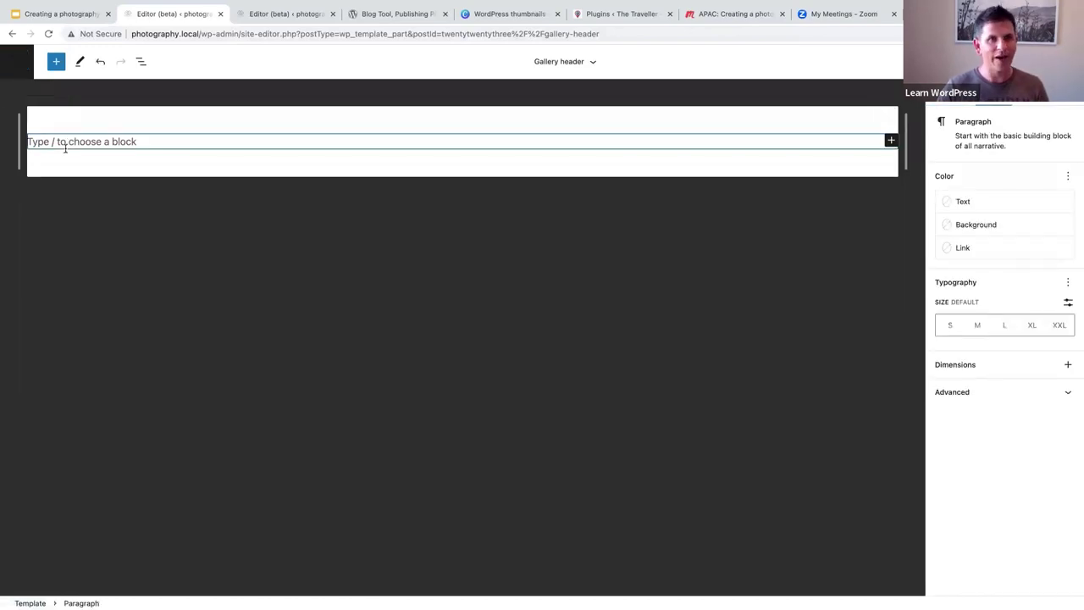
pyautogui.hotkey('ctrl', 'v')
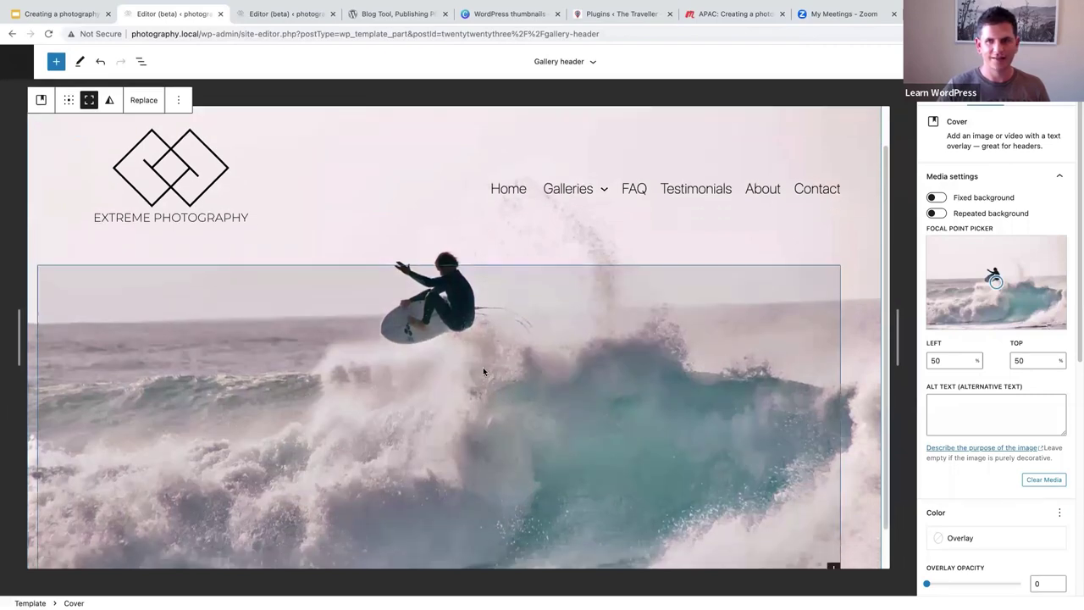
pyautogui.scroll(-1, 483, 371)
pyautogui.scroll(2, 484, 371)
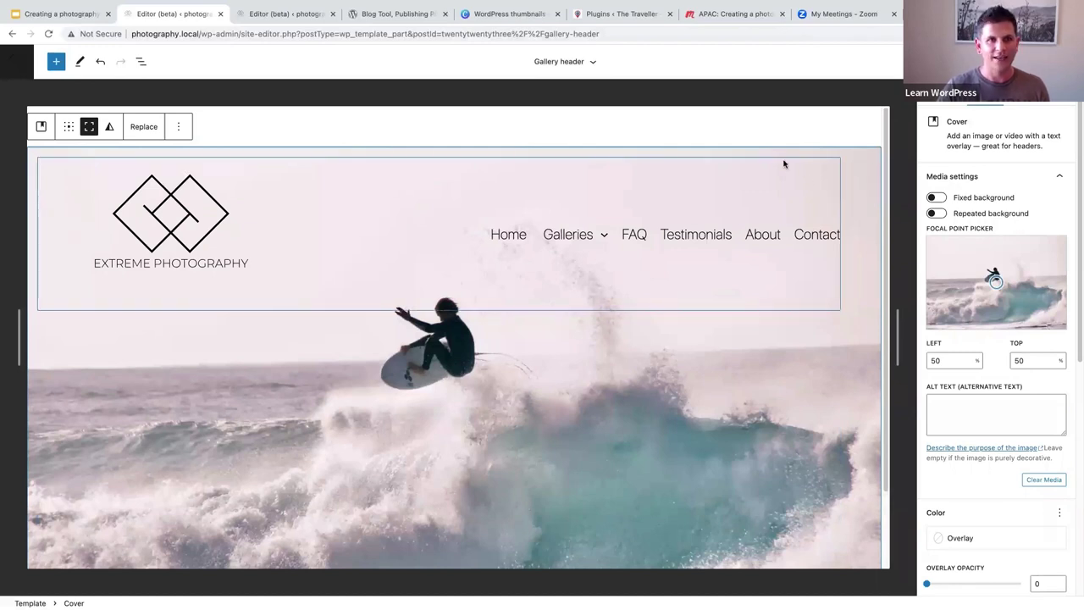
# - Replace the cover image with the desert mountain-biking photo from the Media Library and save
pyautogui.click(139, 129)
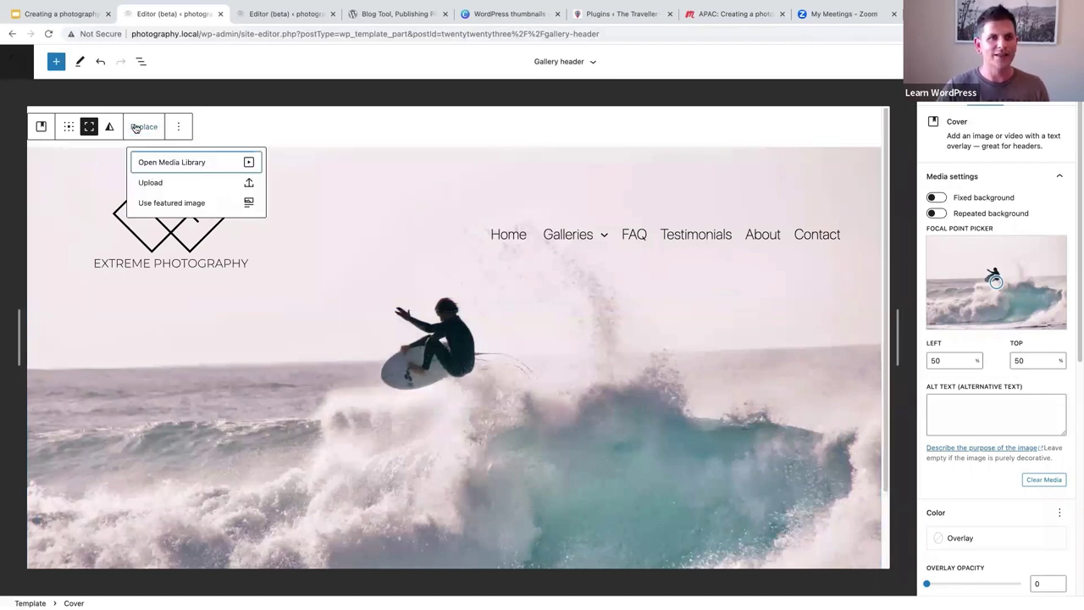
pyautogui.click(157, 164)
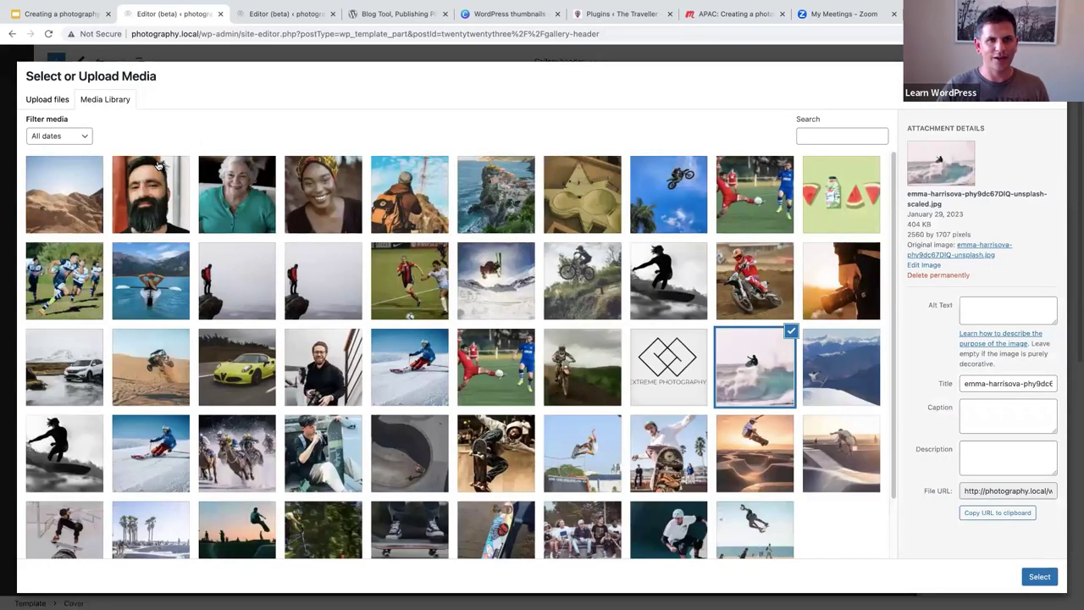
pyautogui.click(66, 198)
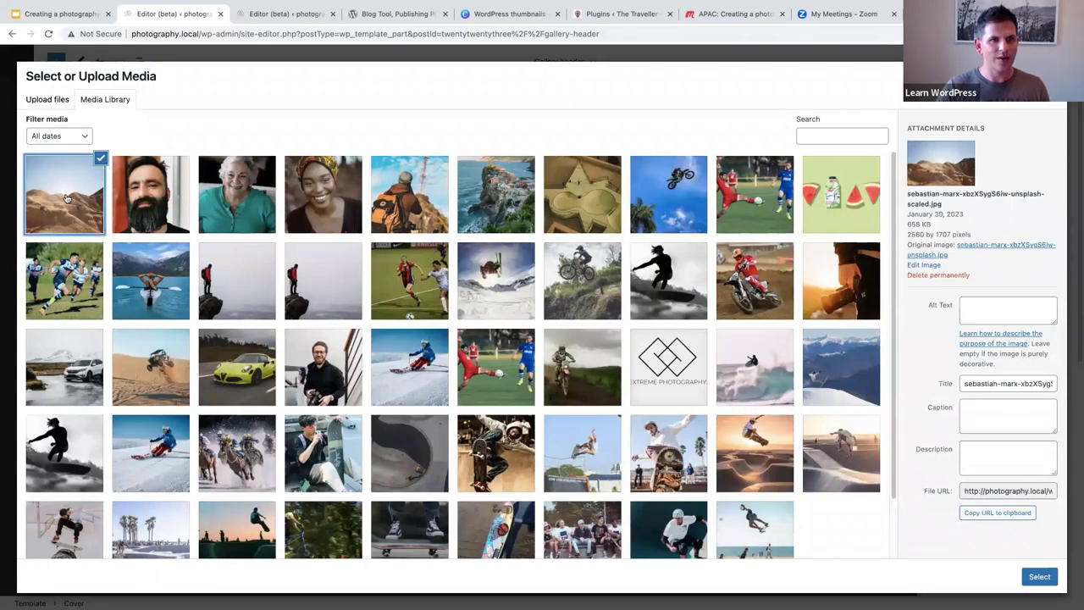
pyautogui.click(1040, 576)
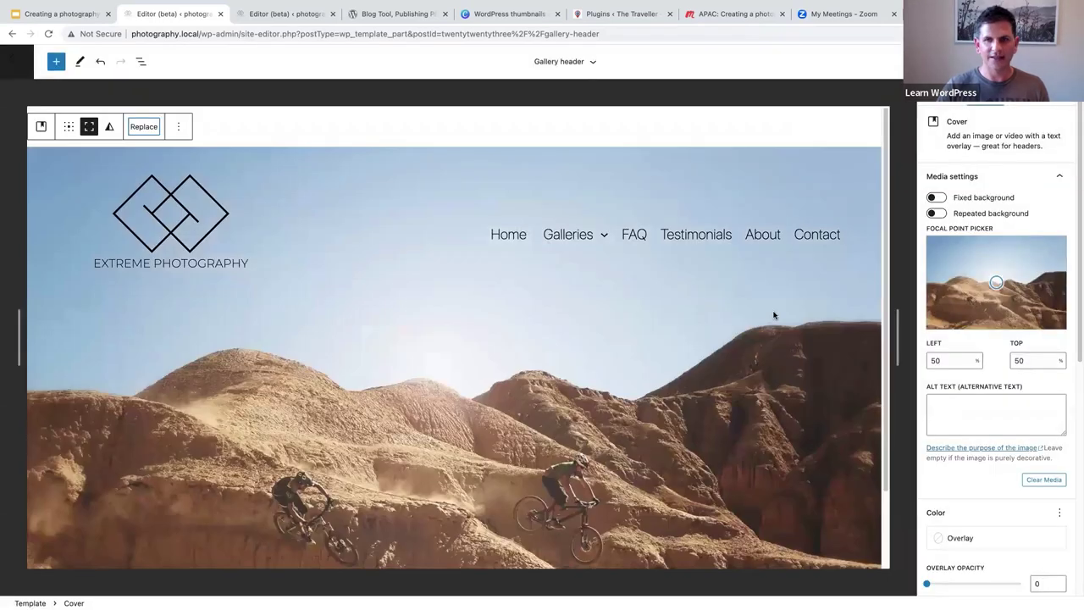
pyautogui.scroll(-2, 847, 340)
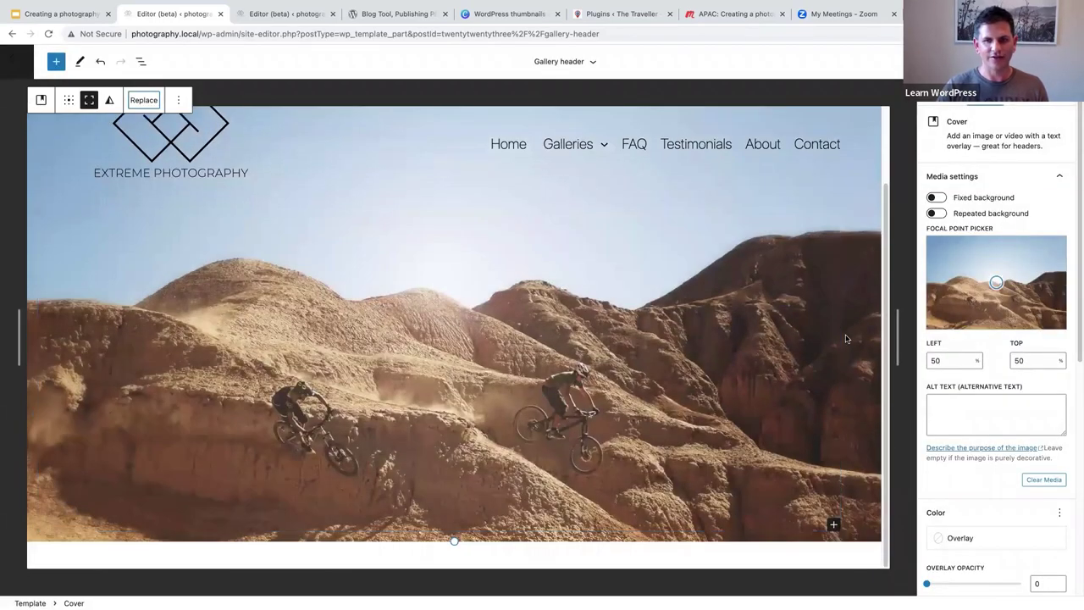
pyautogui.scroll(1, 847, 341)
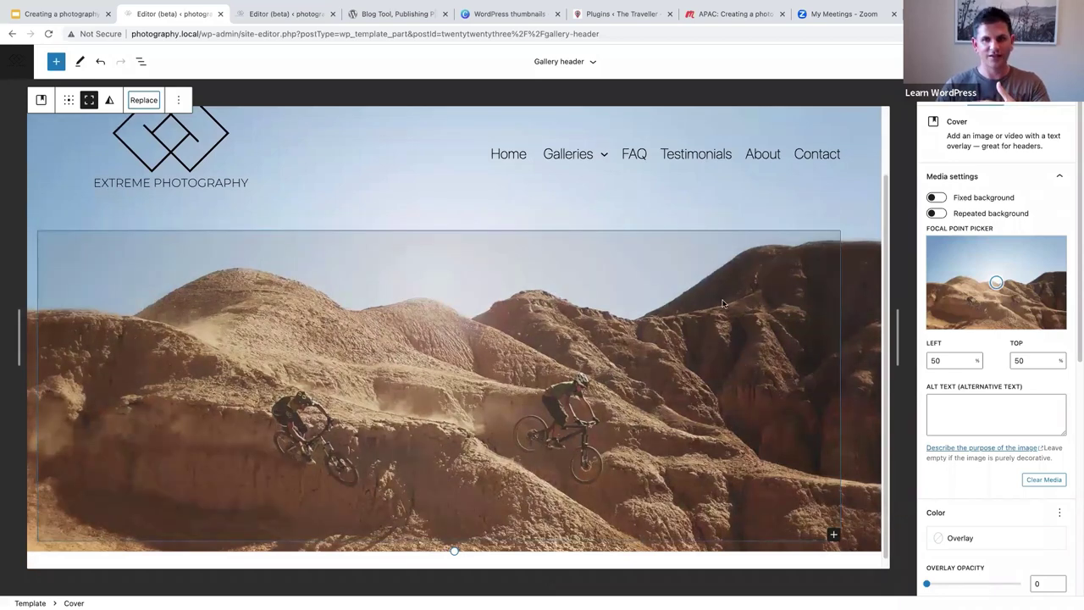
pyautogui.scroll(2, 723, 303)
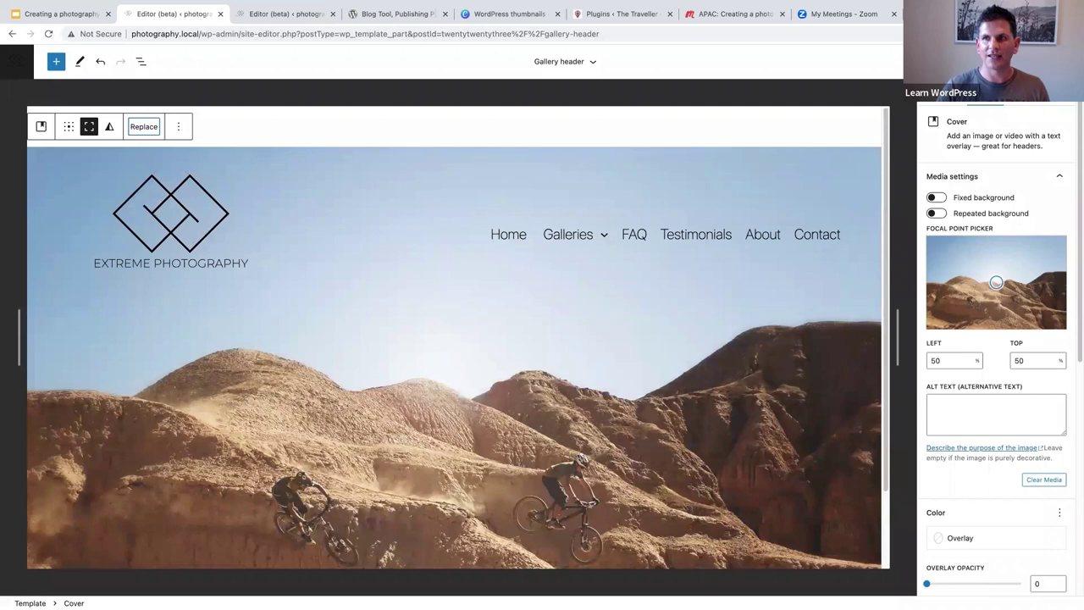
pyautogui.hotkey('ctrl', 's')
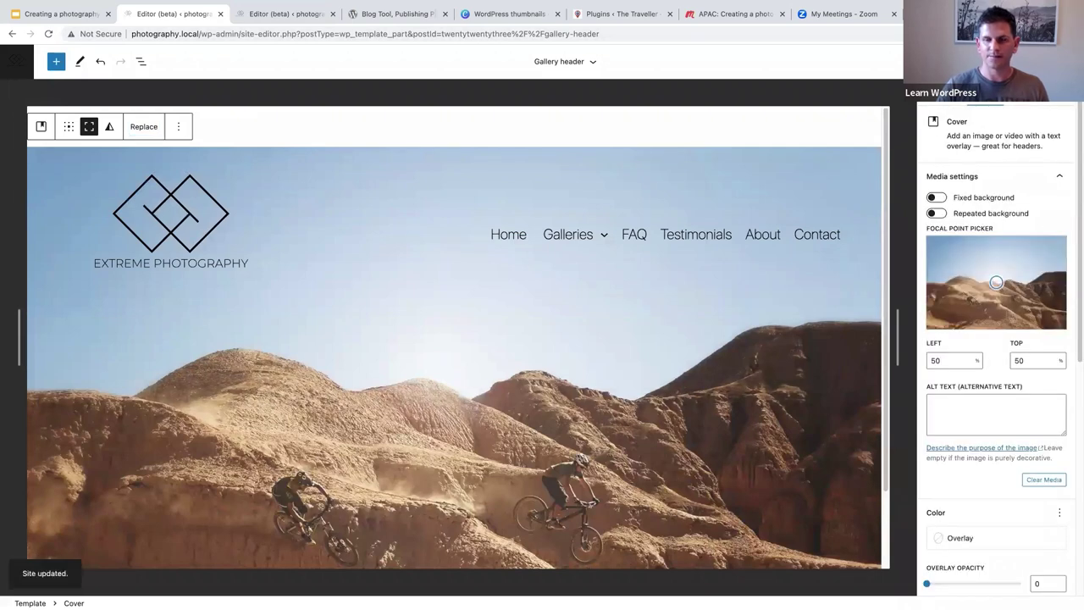
pyautogui.scroll(-2, 368, 287)
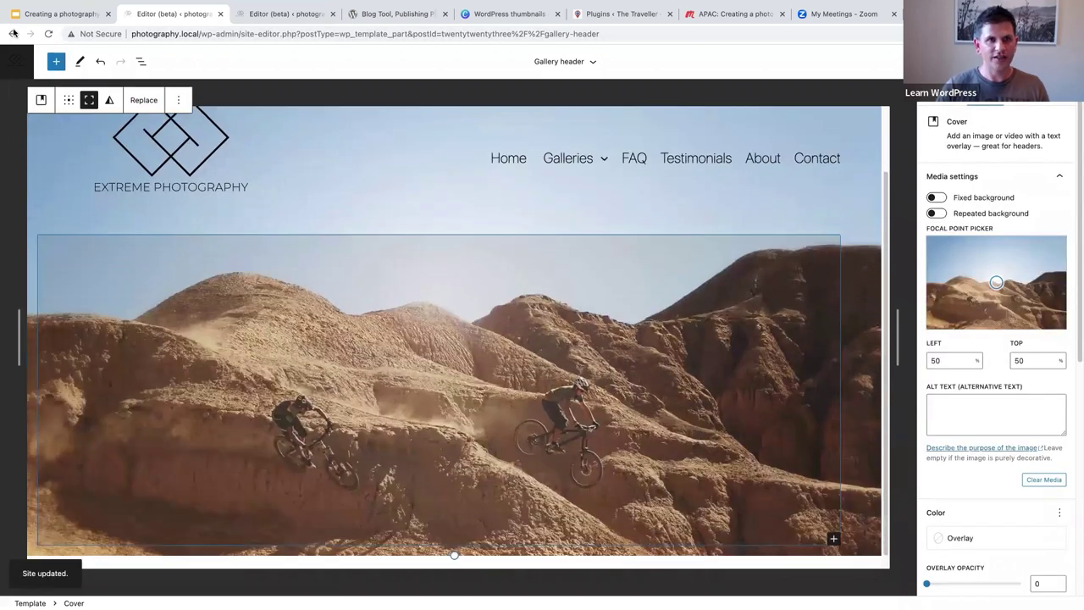
# - Return to the Templates list and open the OW Gallery template
pyautogui.click(21, 67)
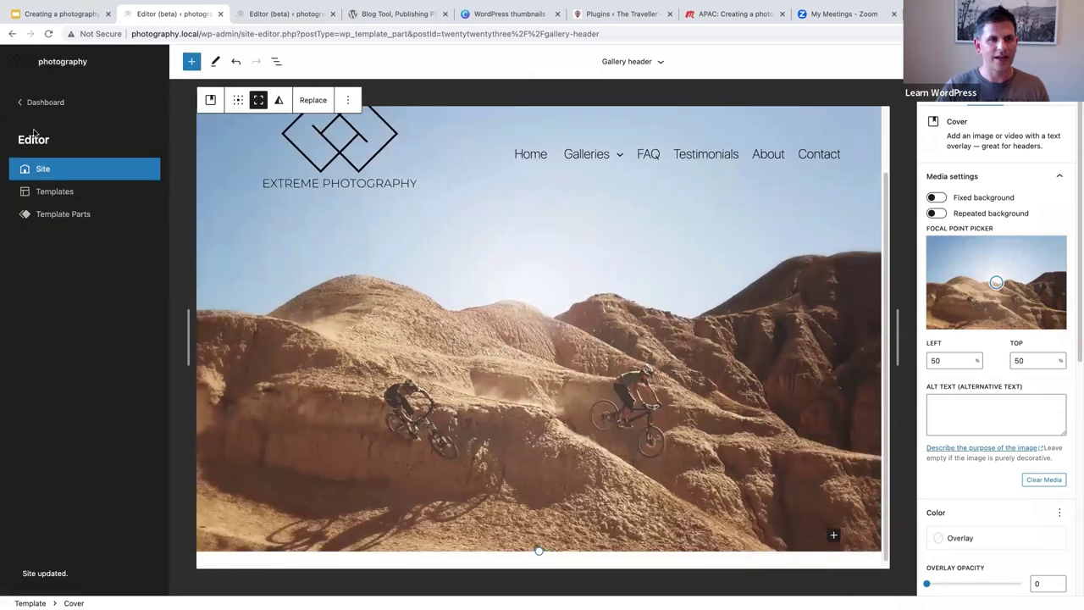
pyautogui.click(37, 191)
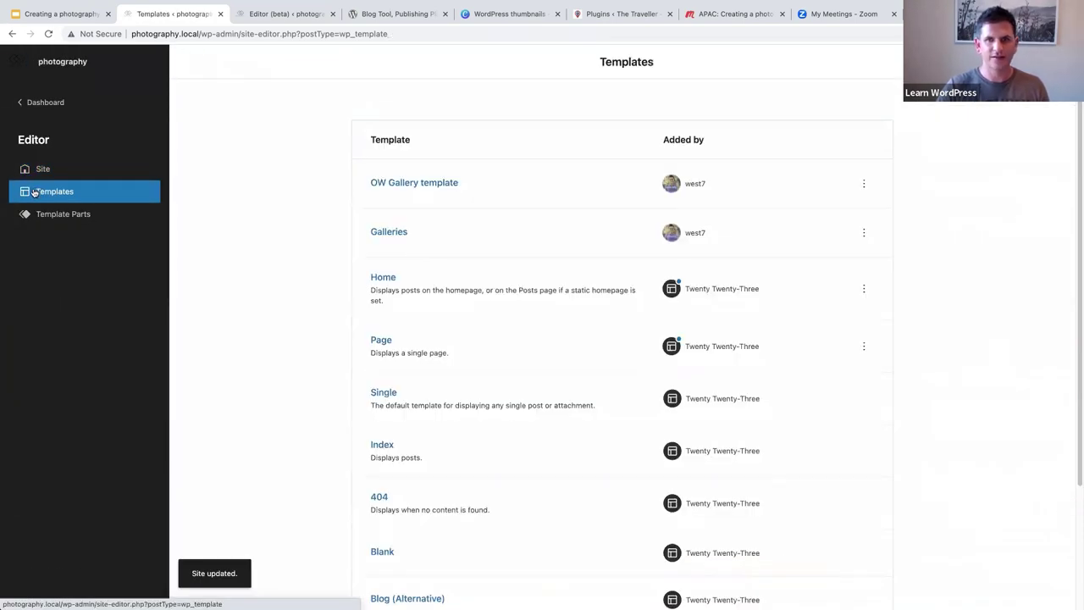
pyautogui.click(416, 184)
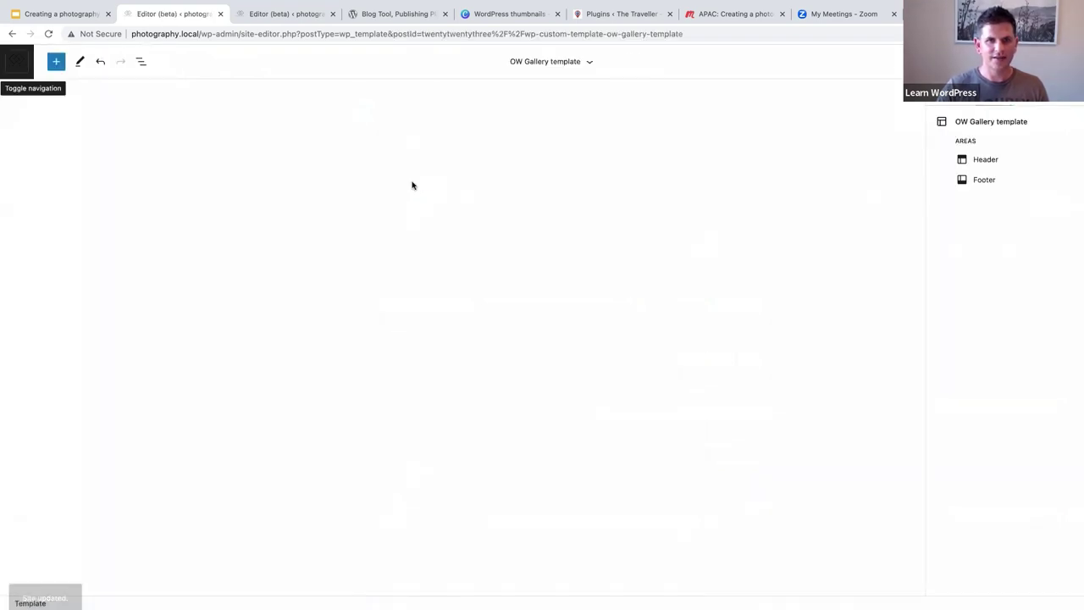
pyautogui.scroll(-3, 647, 314)
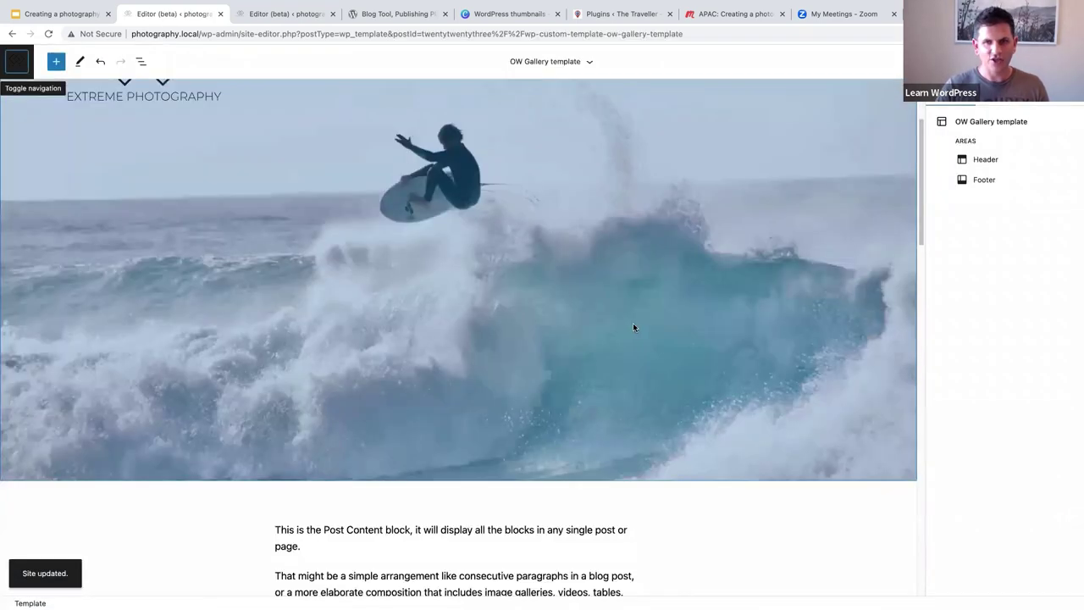
pyautogui.scroll(3, 633, 324)
# - Remove the Photography Header block from the OW Gallery template via List View
pyautogui.click(24, 128)
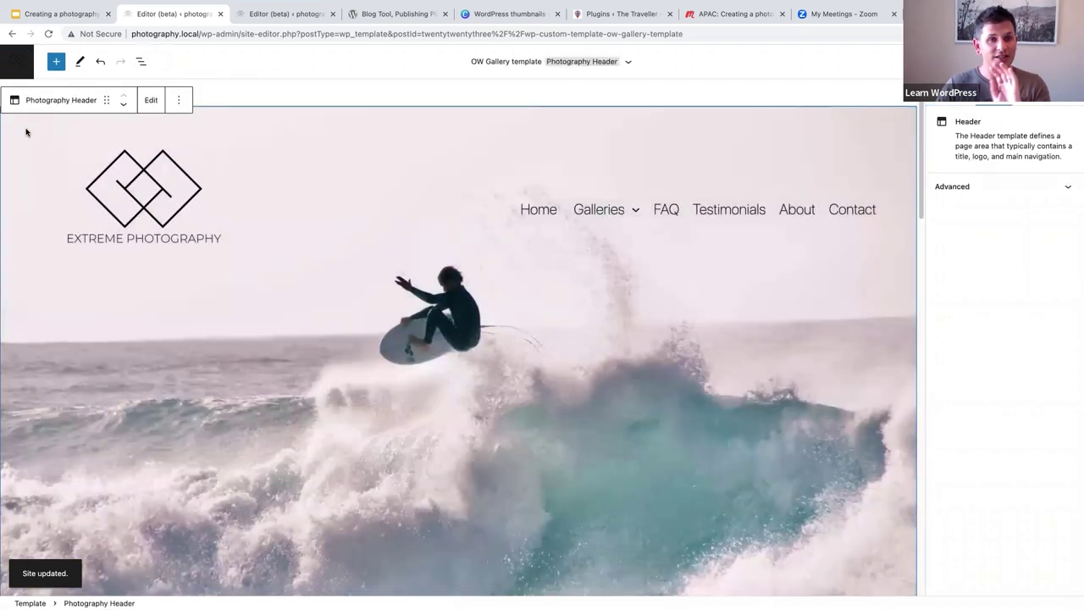
pyautogui.click(675, 122)
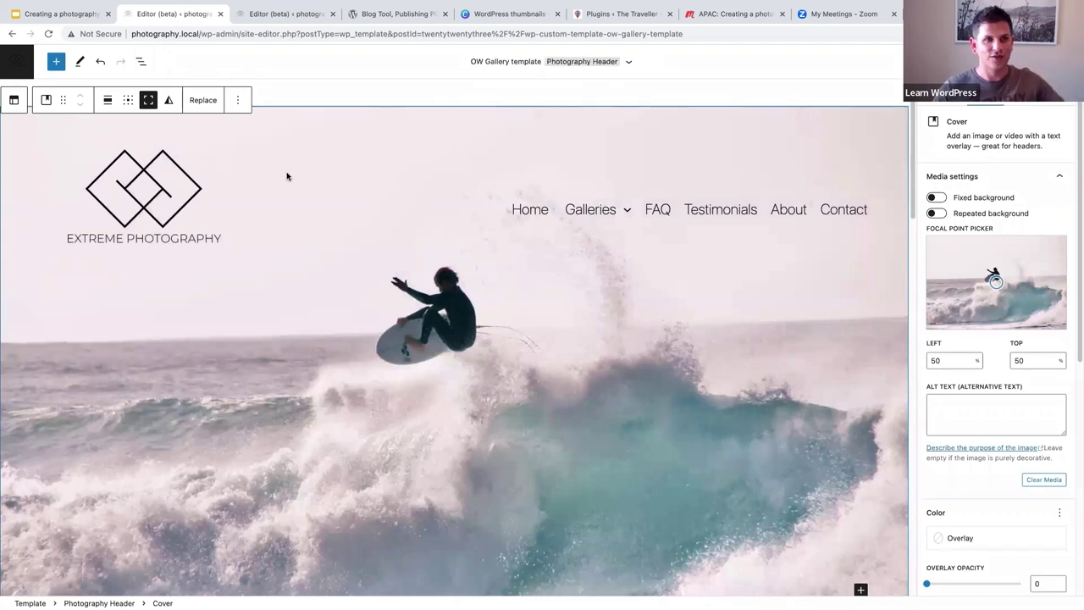
pyautogui.click(238, 100)
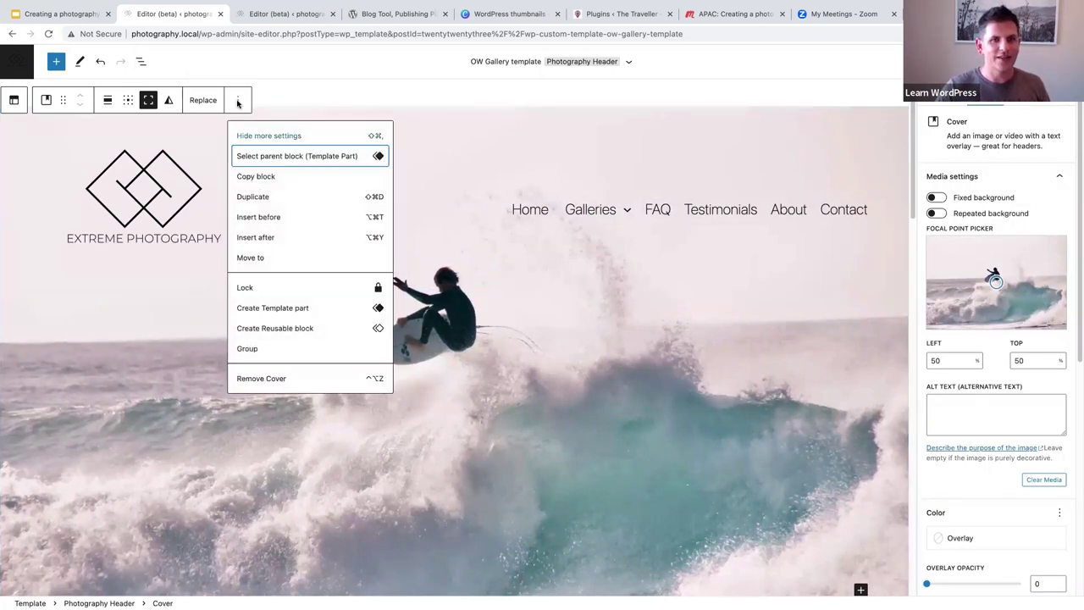
pyautogui.click(141, 62)
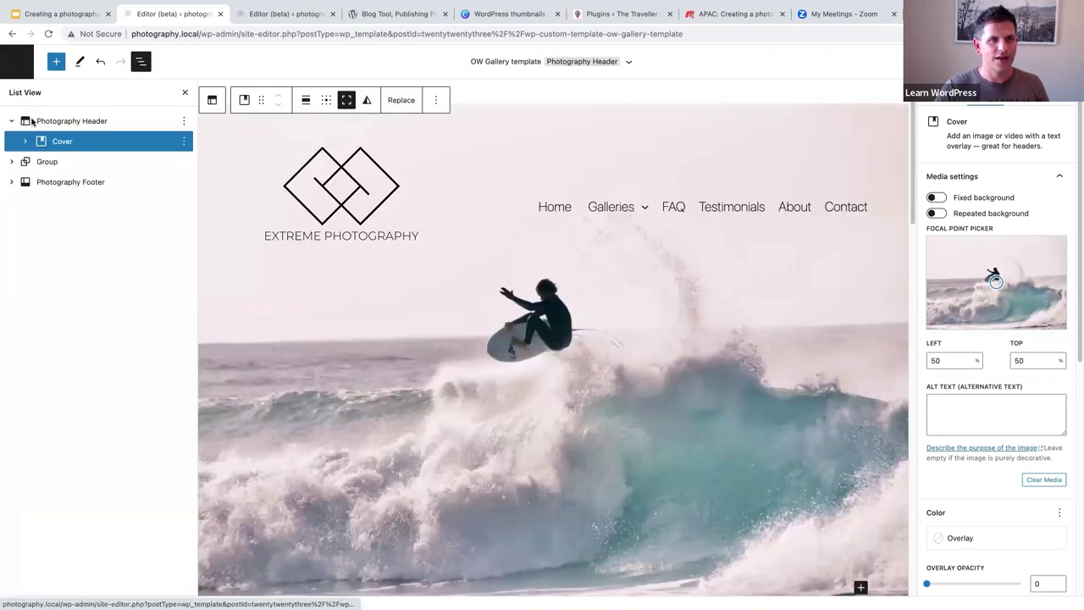
pyautogui.click(32, 121)
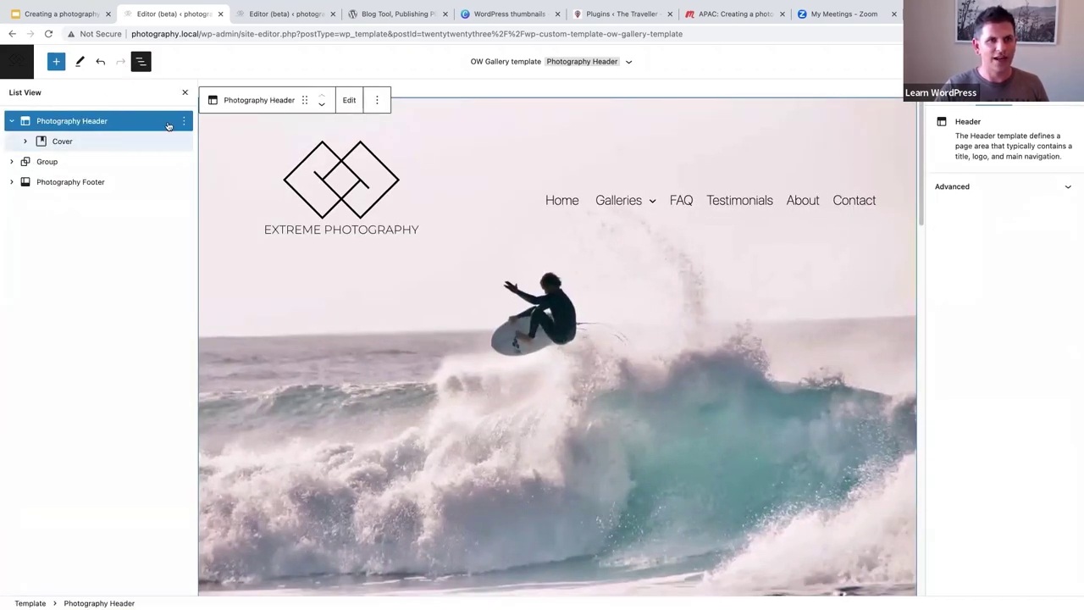
pyautogui.click(183, 121)
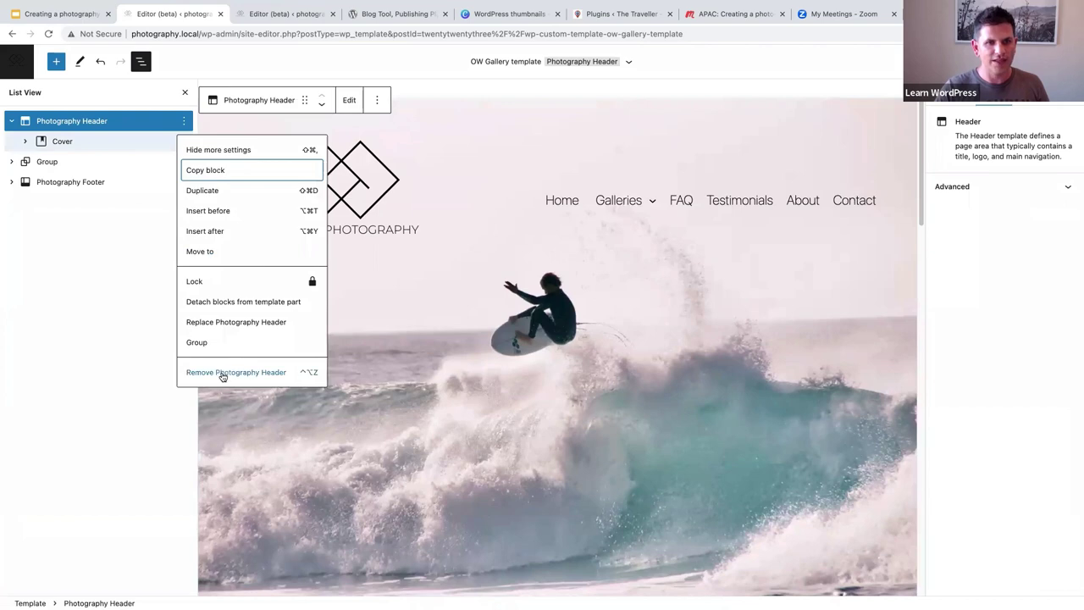
pyautogui.click(222, 373)
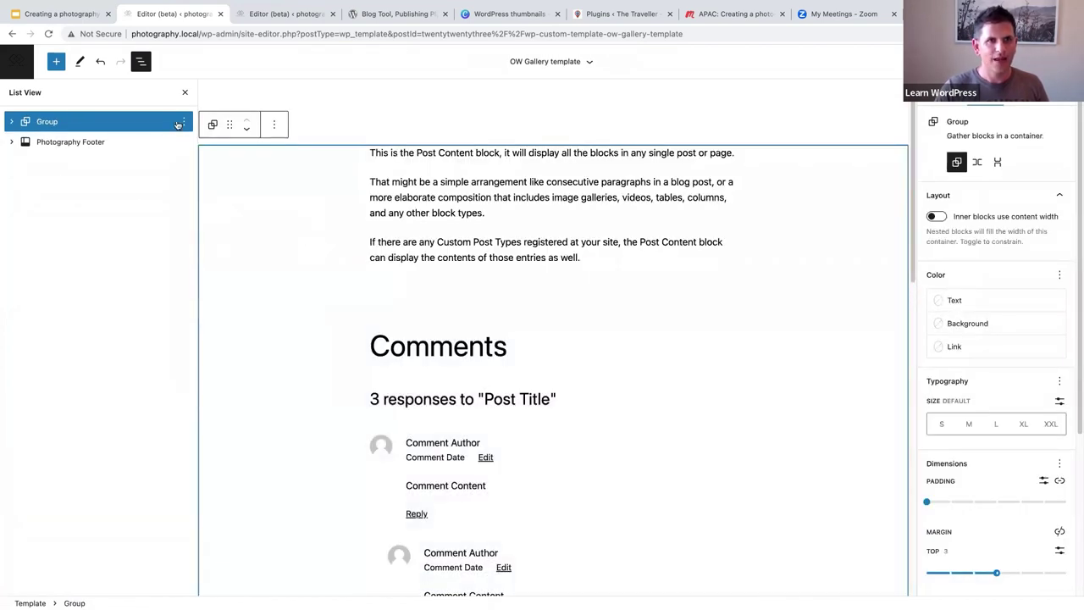
# - Insert the Galleries Header template part above the content Group, replacing a mistaken OW Photography header
pyautogui.click(184, 121)
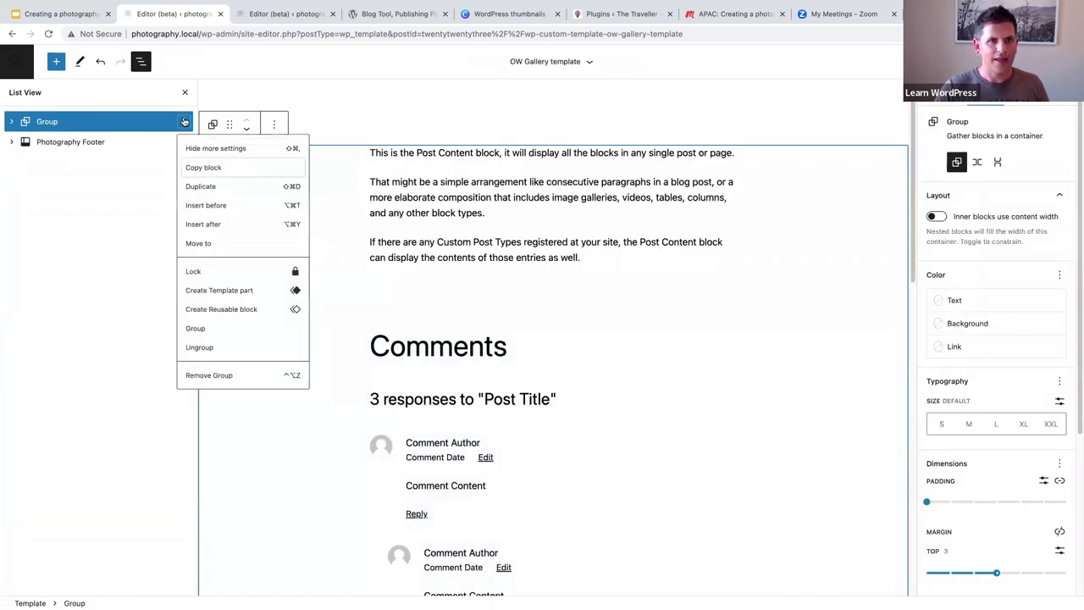
pyautogui.click(217, 212)
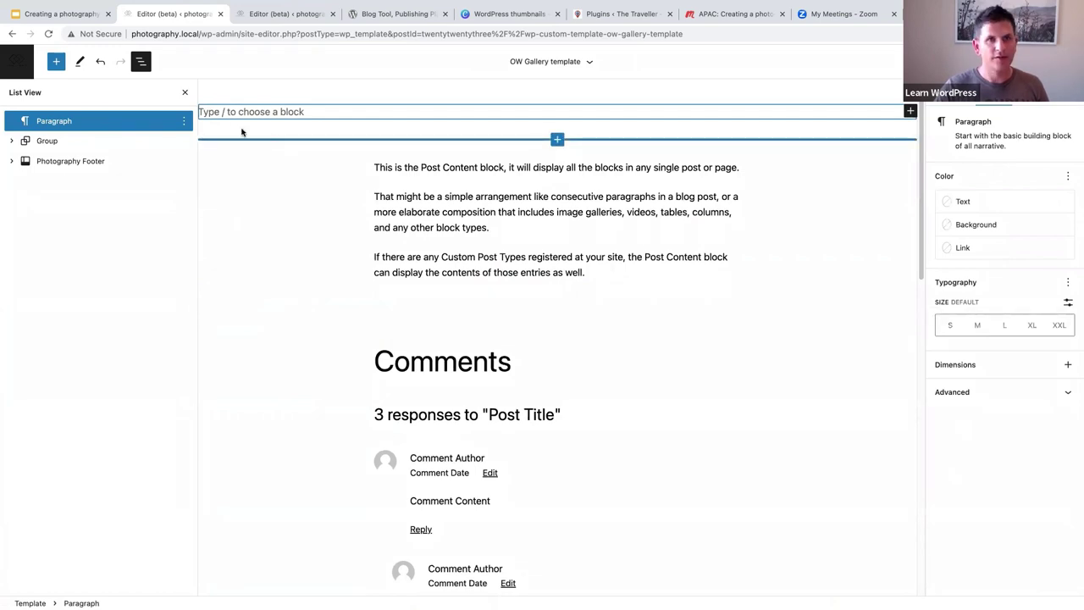
pyautogui.write('/head')
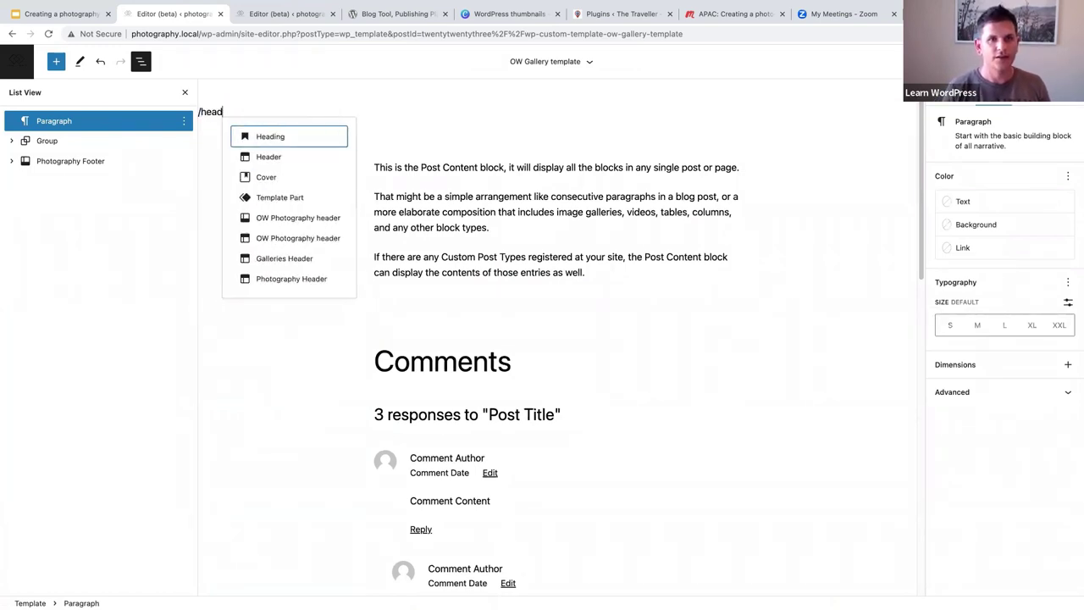
pyautogui.write('er')
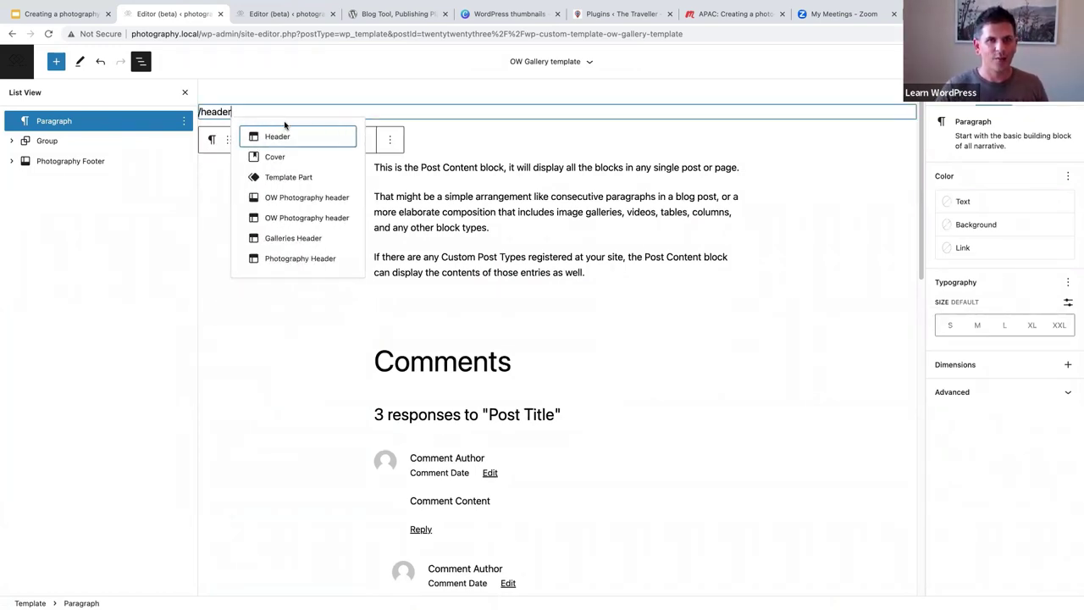
pyautogui.click(290, 201)
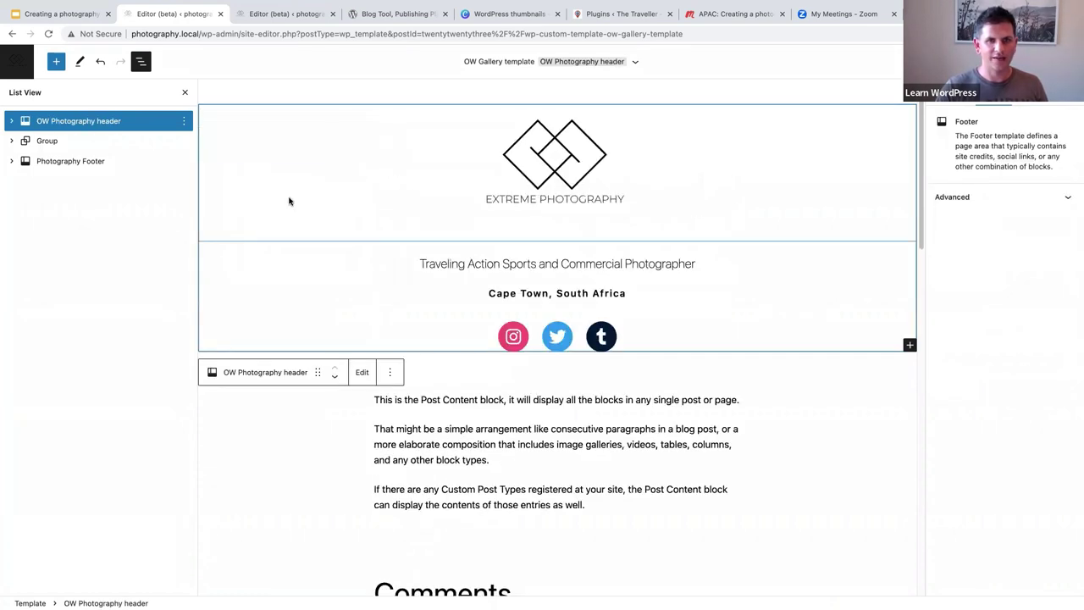
pyautogui.click(100, 61)
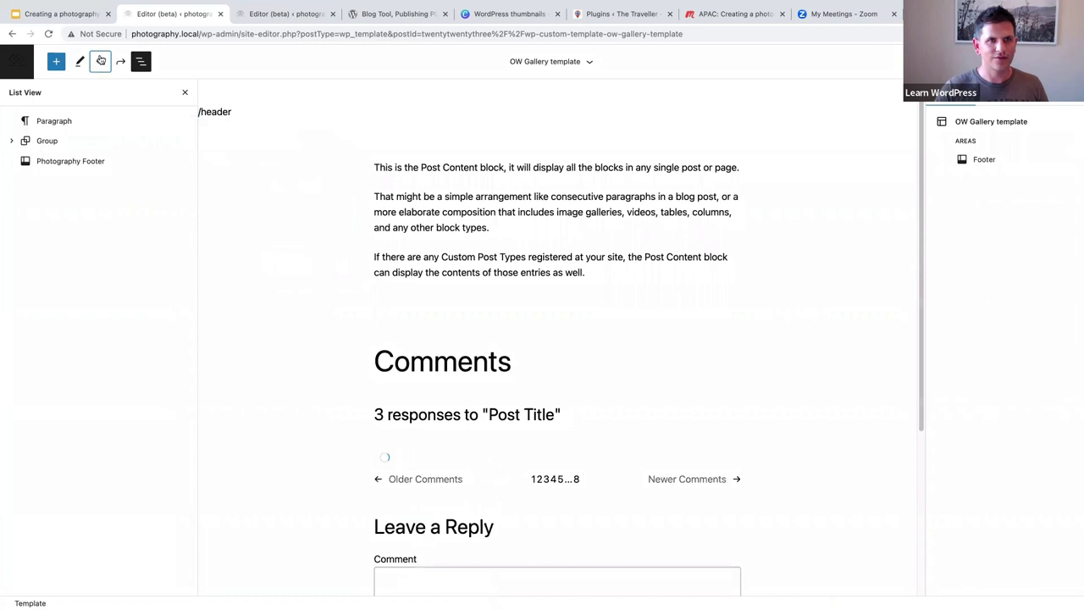
pyautogui.click(237, 112)
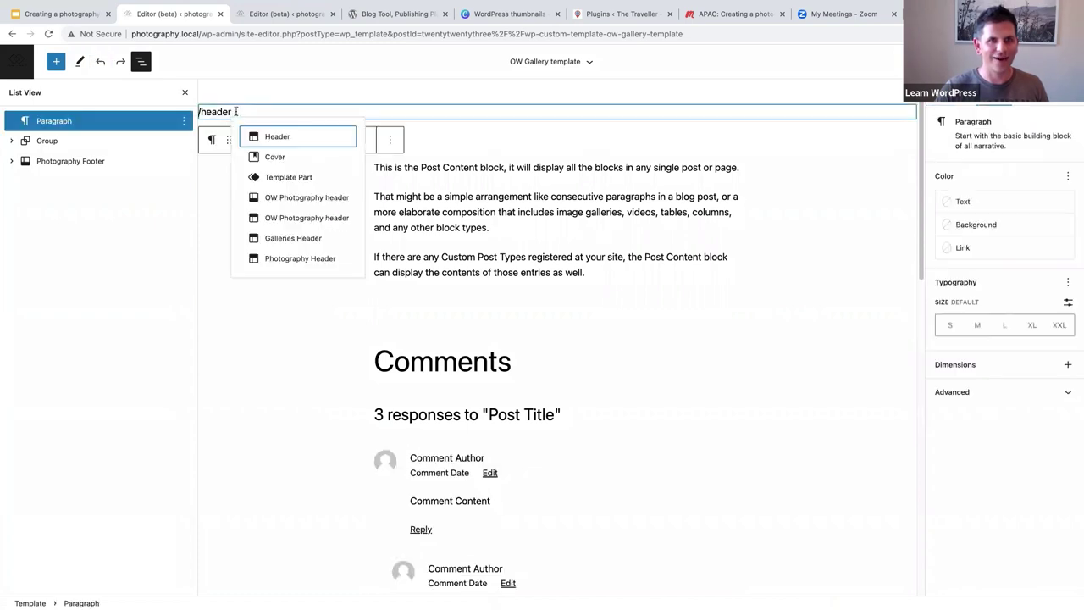
pyautogui.click(283, 241)
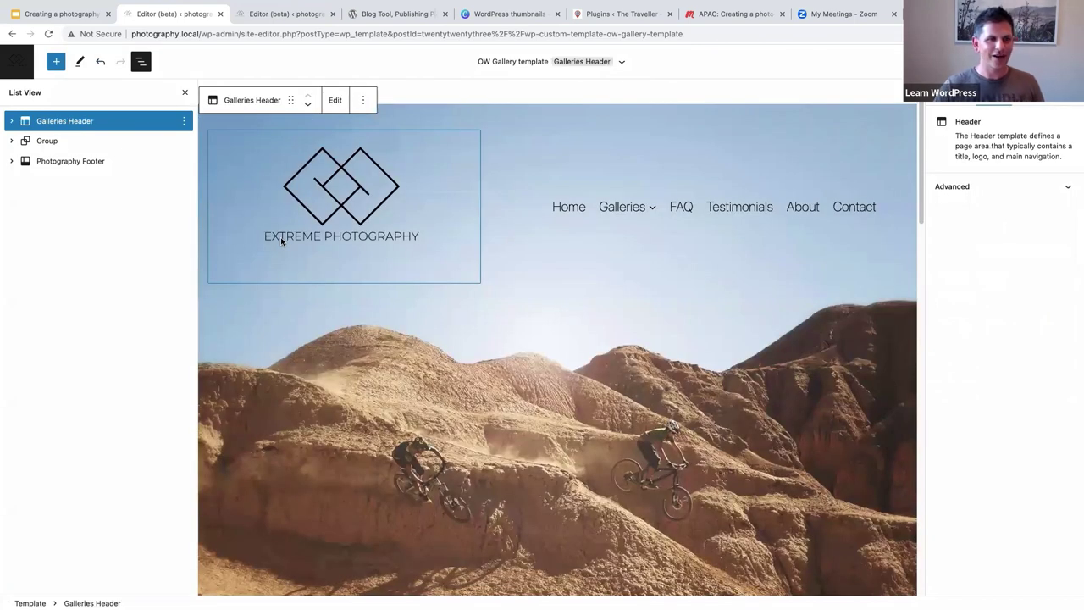
pyautogui.click(184, 93)
# - Save the OW Gallery template, hide the settings sidebar, and switch to the Page template tab
pyautogui.hotkey('ctrl', 's')
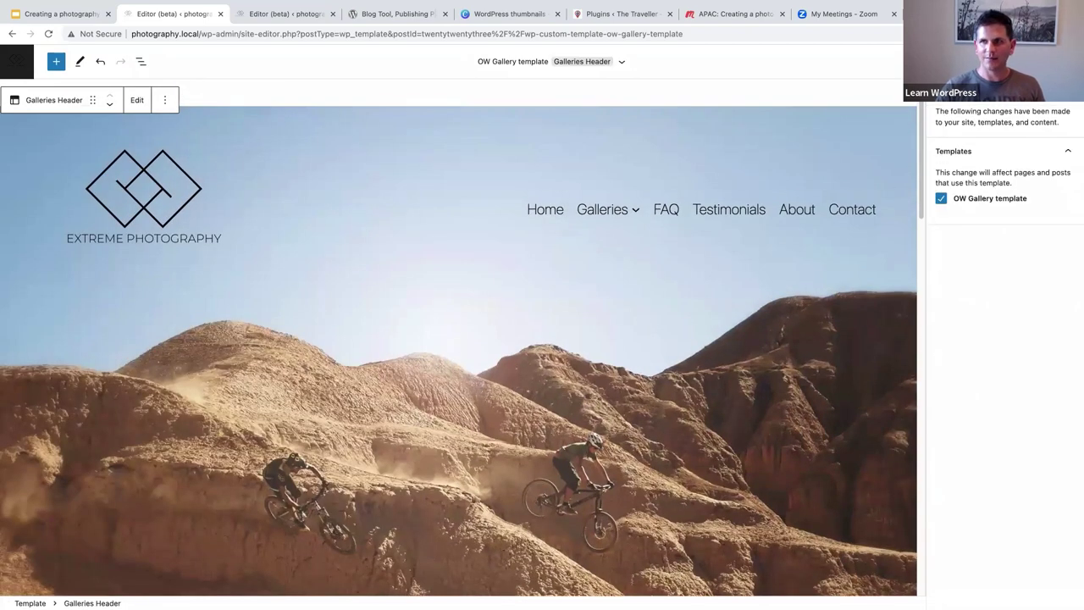
pyautogui.press('Return')
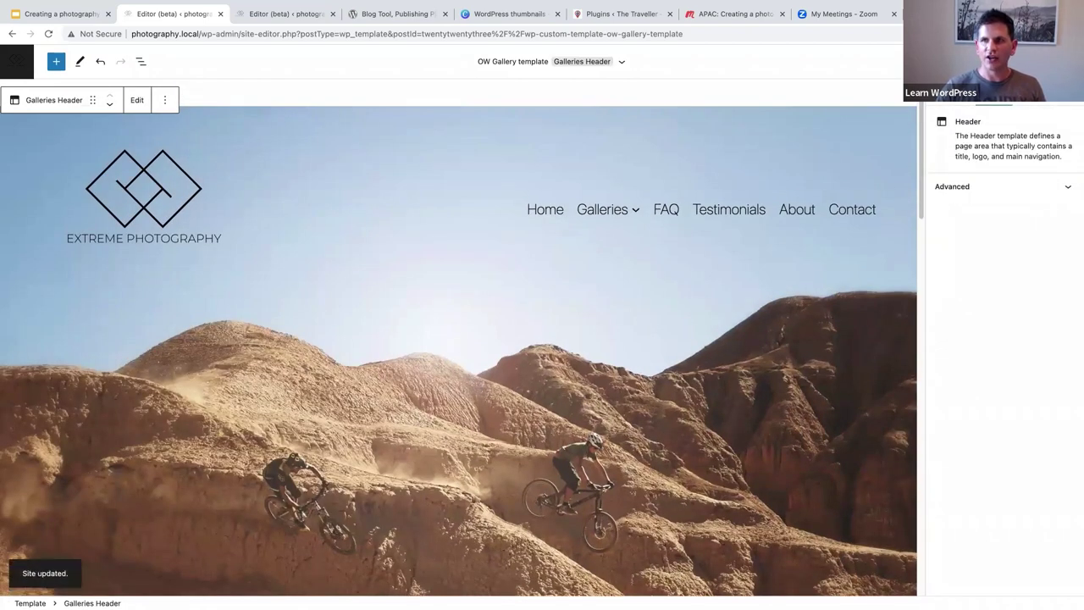
pyautogui.hotkey('ctrl', 'shift', ',')
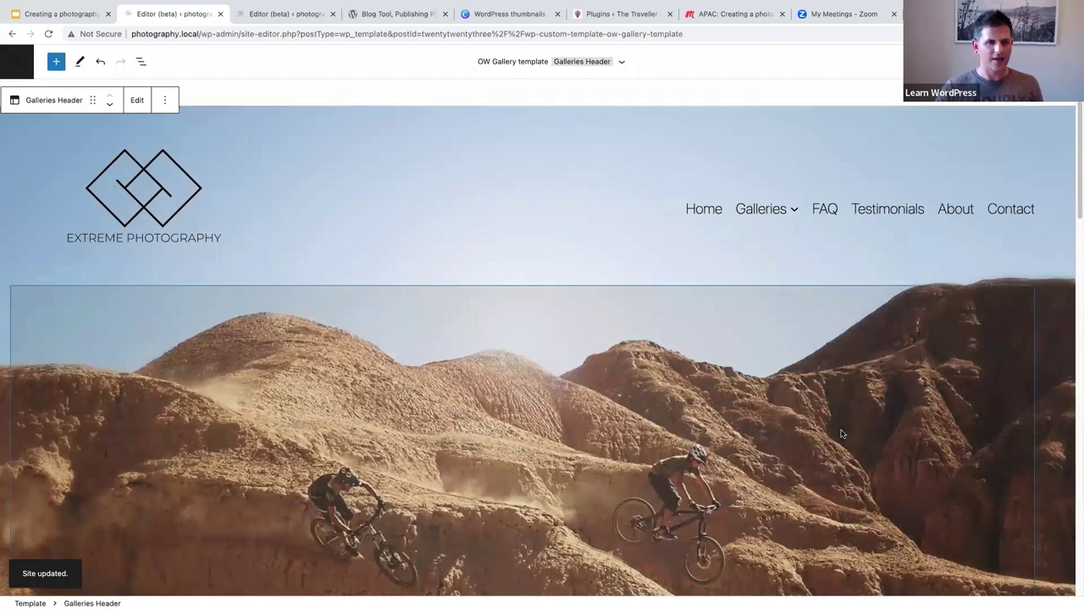
pyautogui.scroll(-1, 841, 435)
pyautogui.scroll(-10, 841, 435)
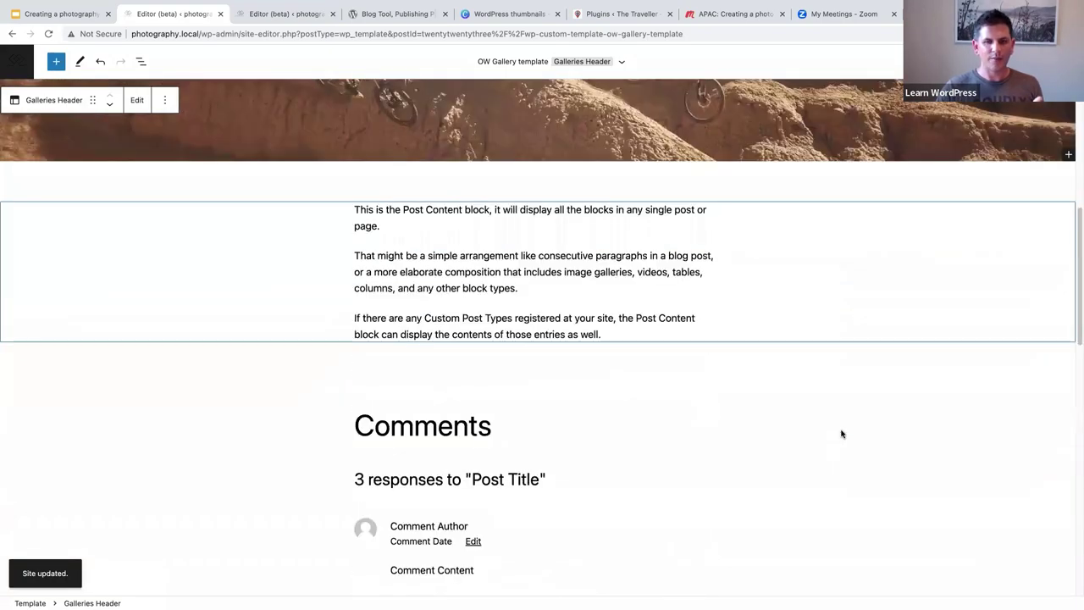
pyautogui.scroll(10, 841, 435)
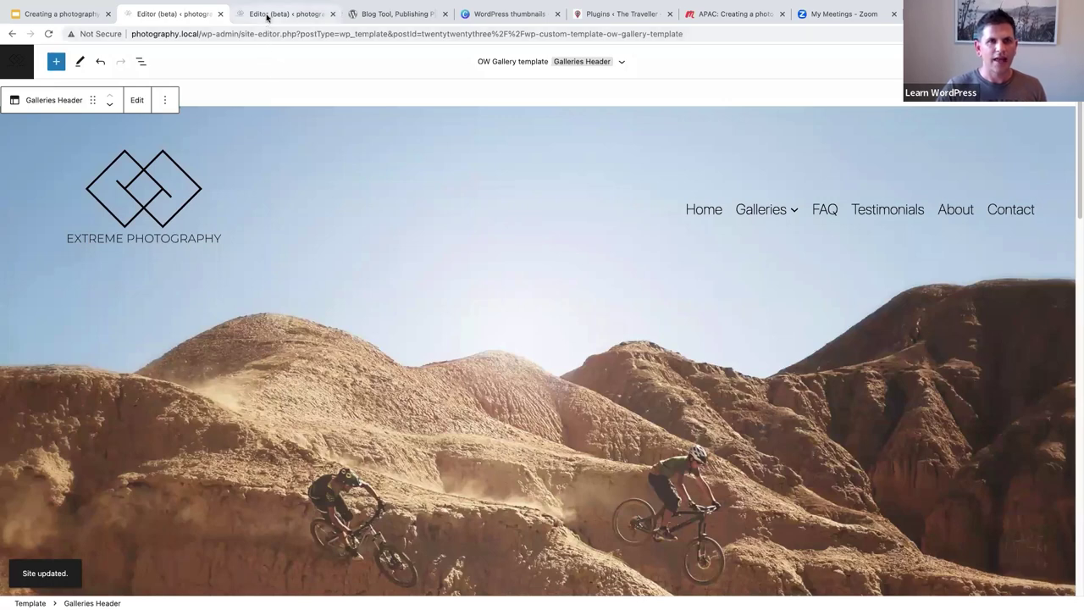
pyautogui.click(268, 17)
# - Go from the Site Editor back to the admin dashboard's Pages list
pyautogui.click(8, 65)
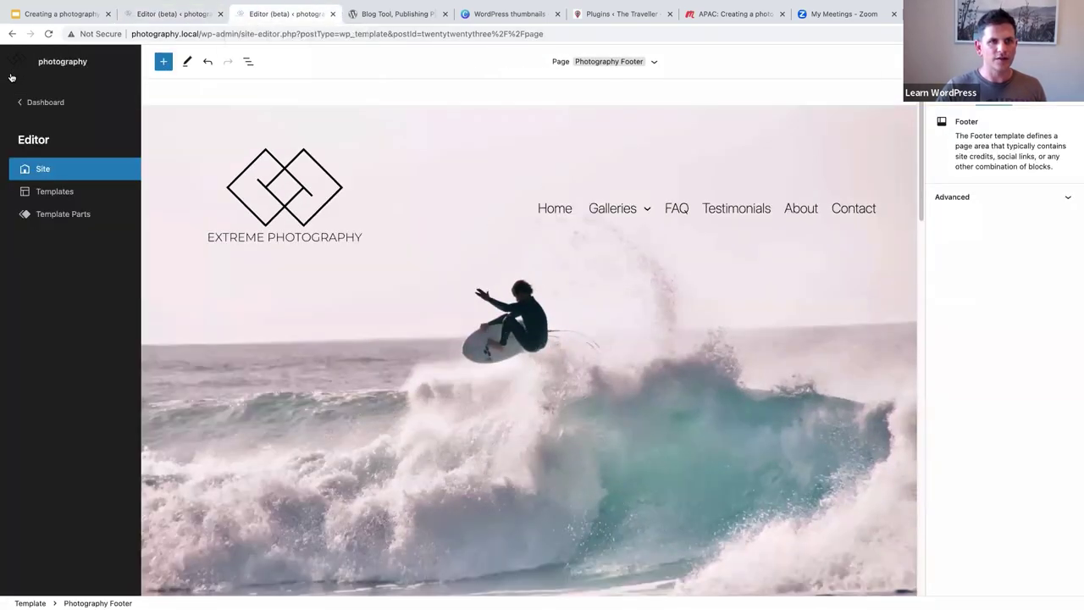
pyautogui.click(37, 106)
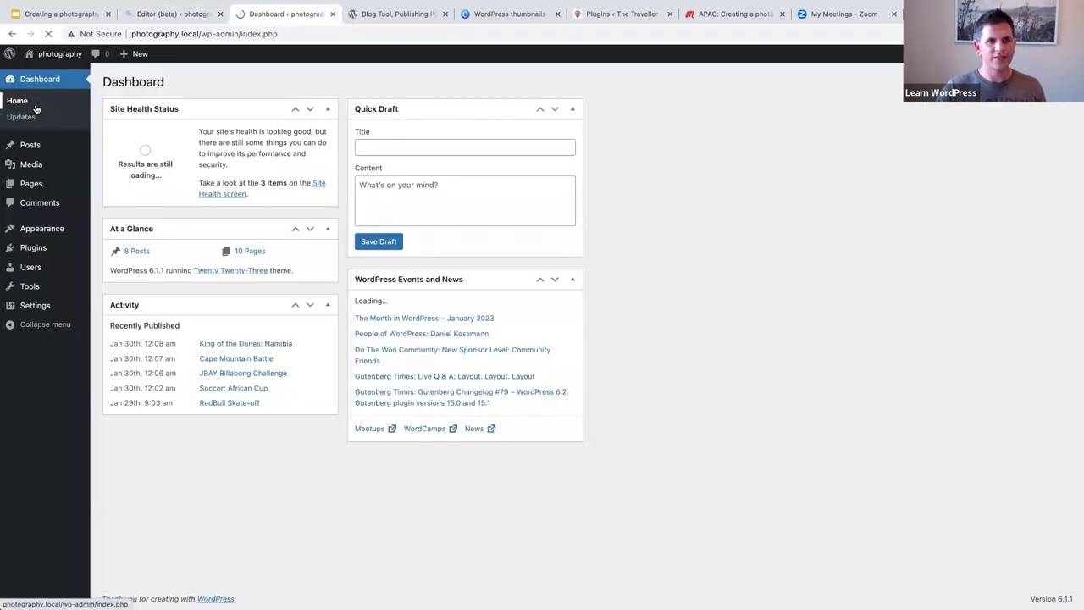
pyautogui.moveTo(34, 183)
pyautogui.click(103, 184)
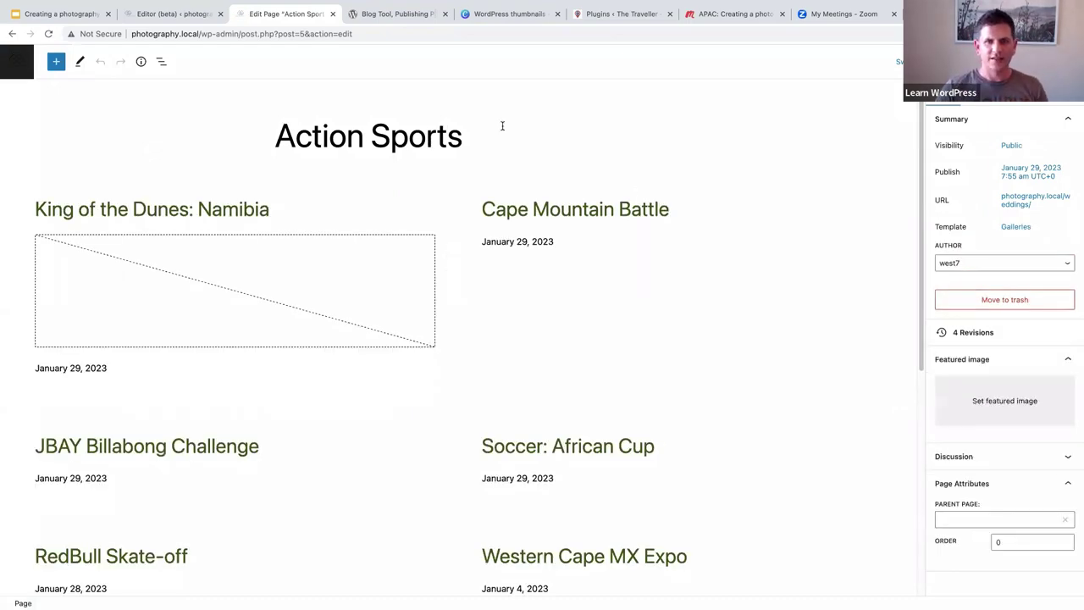
# - Confirm the Action Sports page uses the Galleries template, then return to all Pages
pyautogui.click(1019, 227)
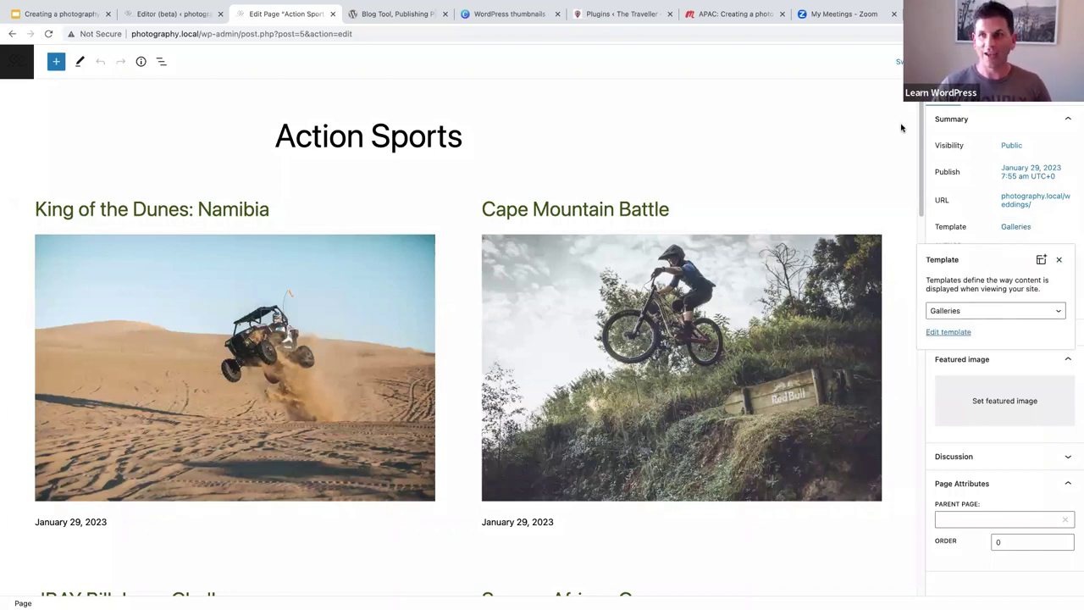
pyautogui.hotkey('ctrl', 'shift', ',')
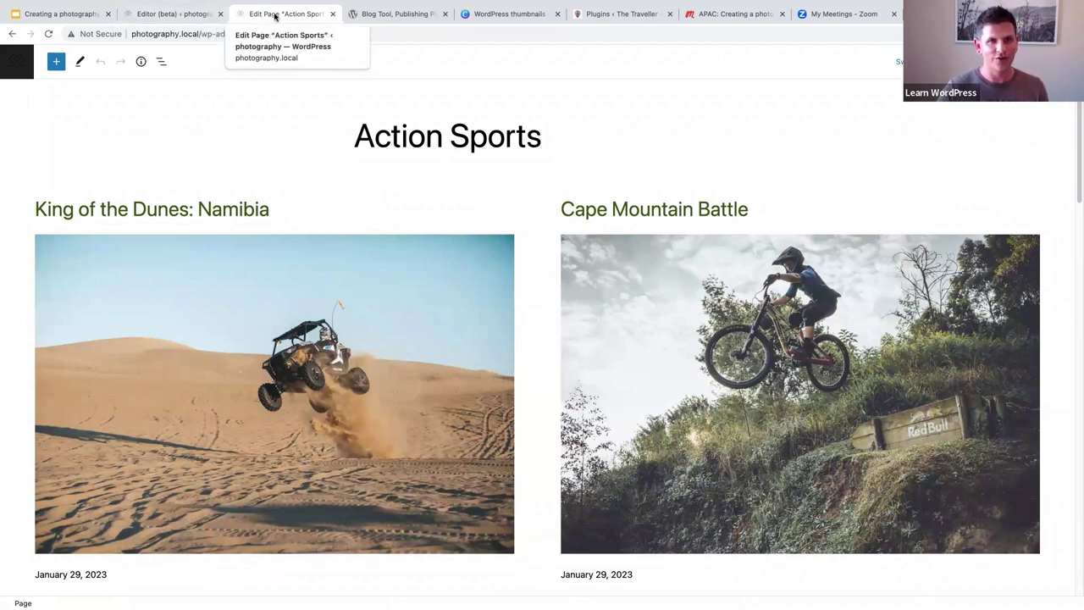
pyautogui.click(176, 14)
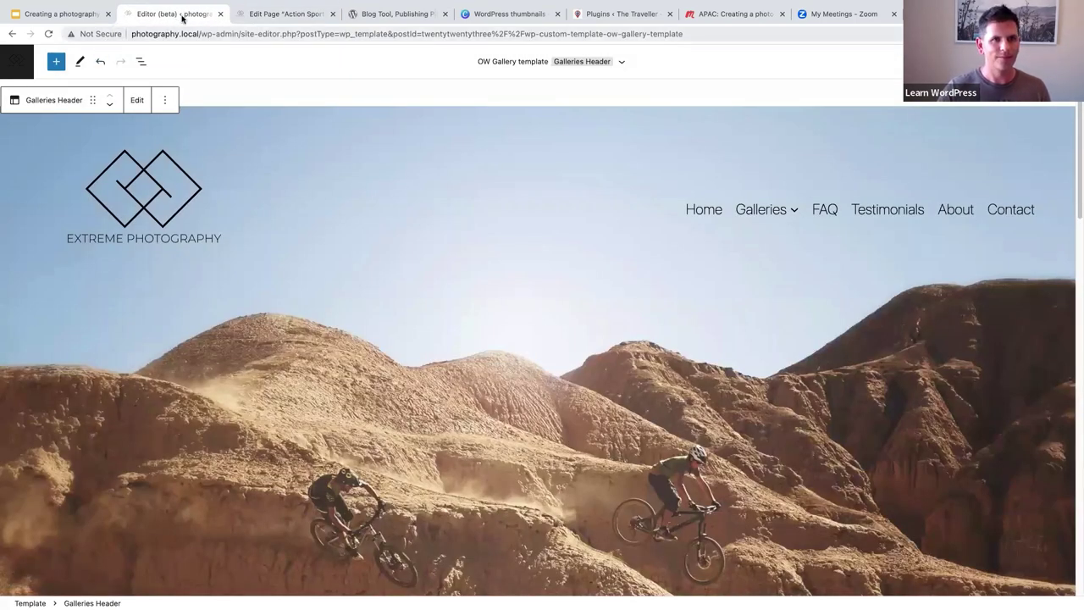
pyautogui.click(258, 16)
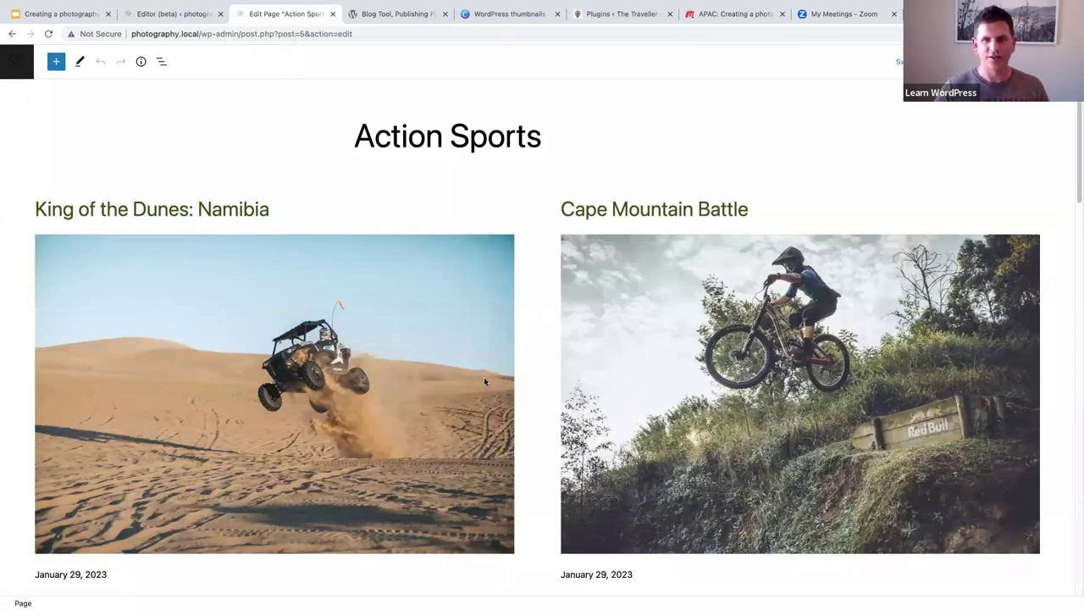
pyautogui.click(19, 61)
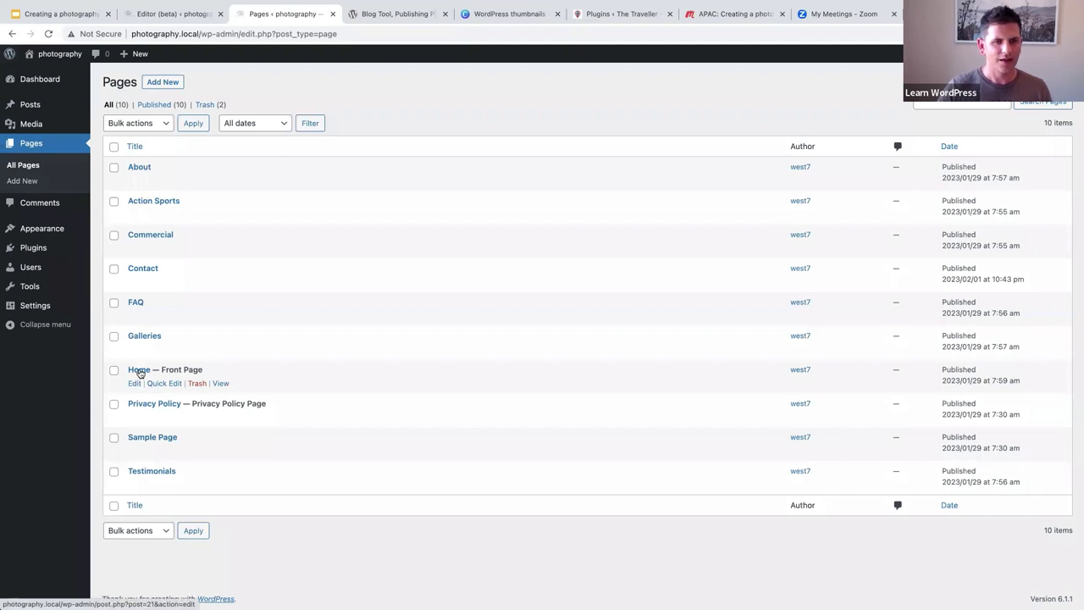
# - Start a new blank page titled 'Home'
pyautogui.click(157, 84)
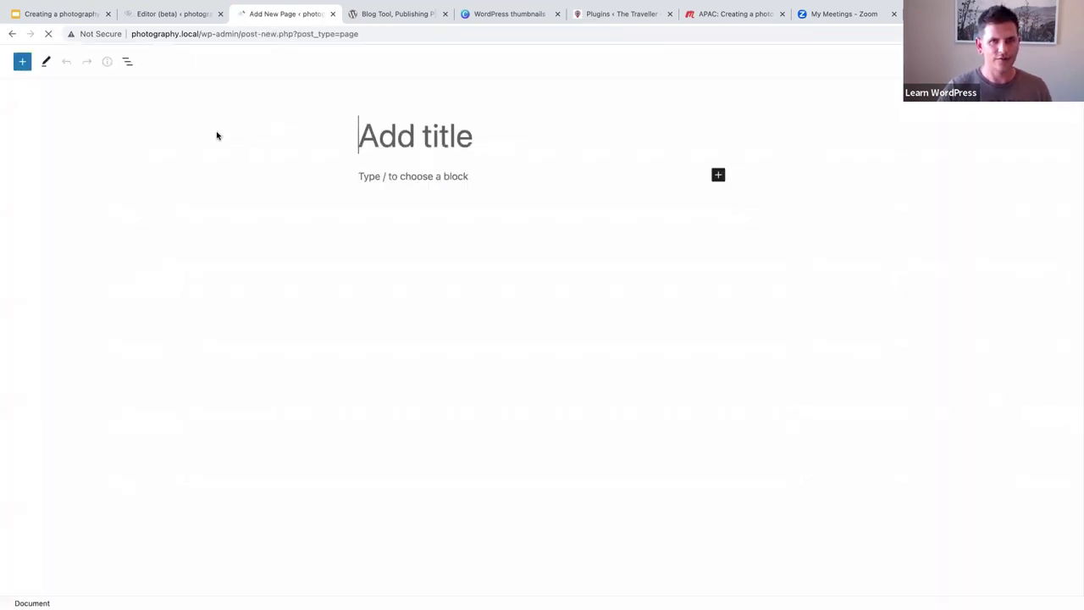
pyautogui.write('HOme')
pyautogui.press('BackSpace')
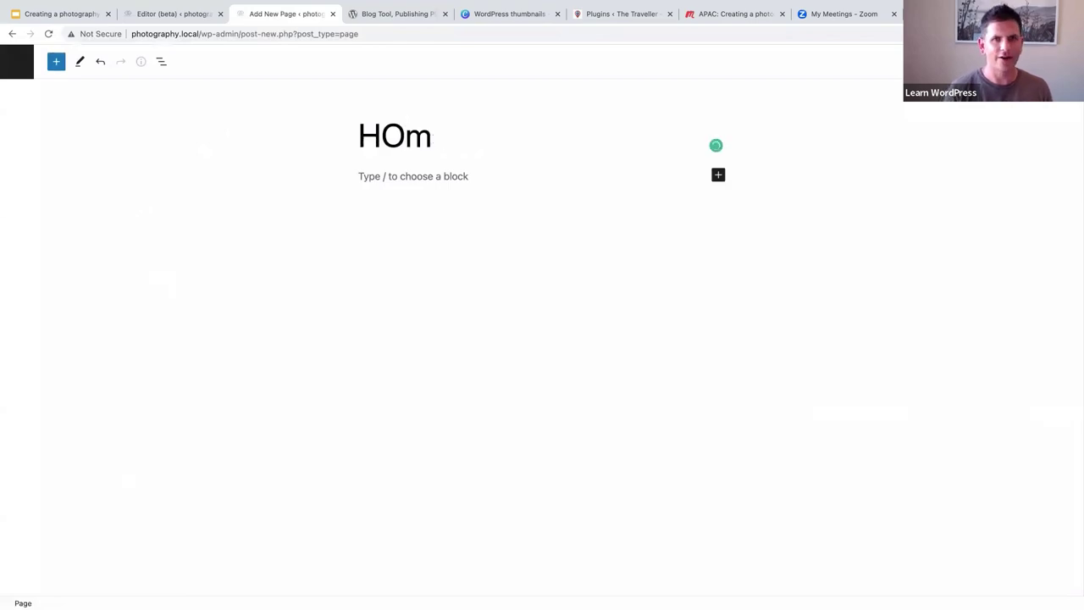
pyautogui.press('BackSpace')
pyautogui.press('BackSpace')
pyautogui.write('ome')
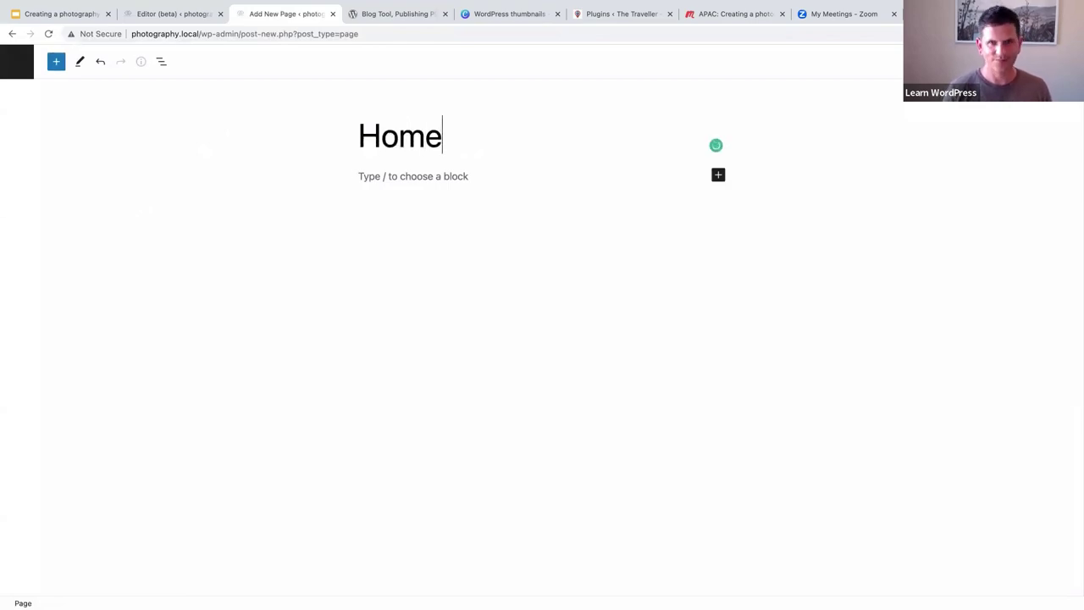
pyautogui.press('Return')
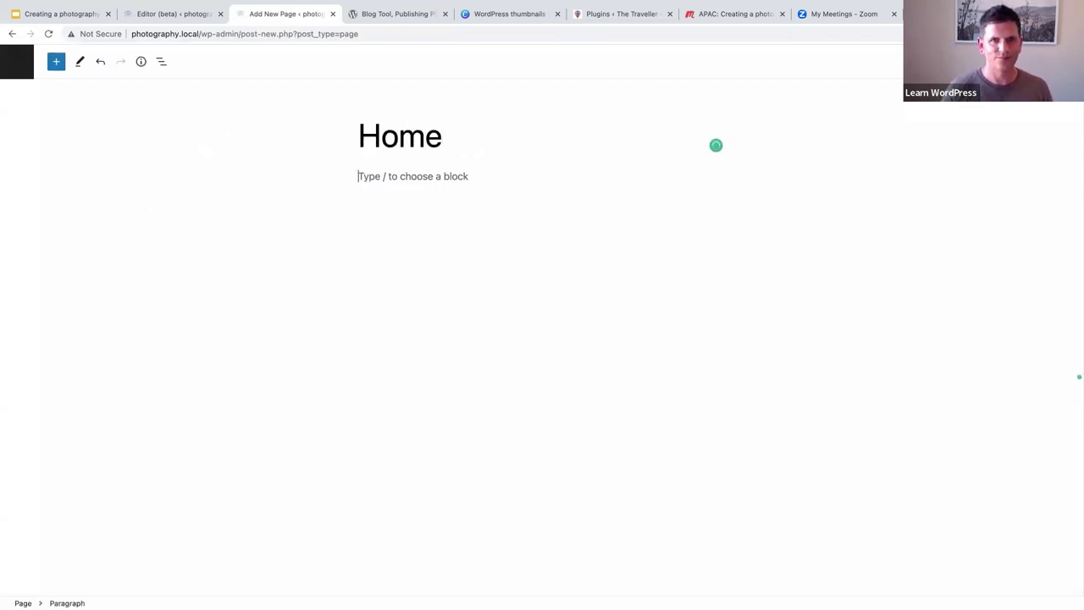
# - Open the existing Home page in another tab to compare it, then switch to WordPress.org
pyautogui.click(178, 15)
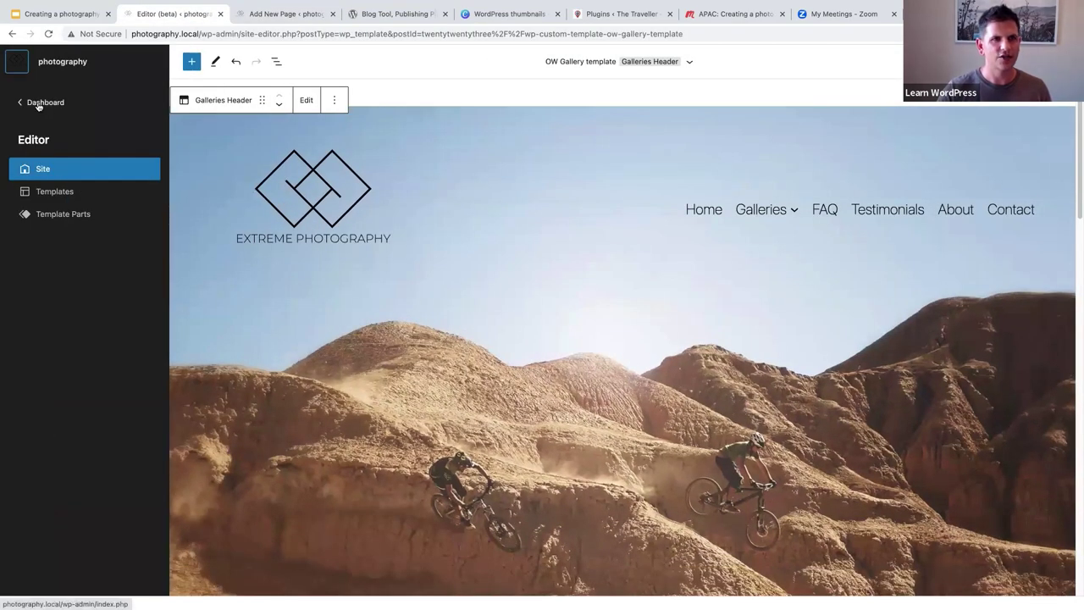
pyautogui.click(39, 104)
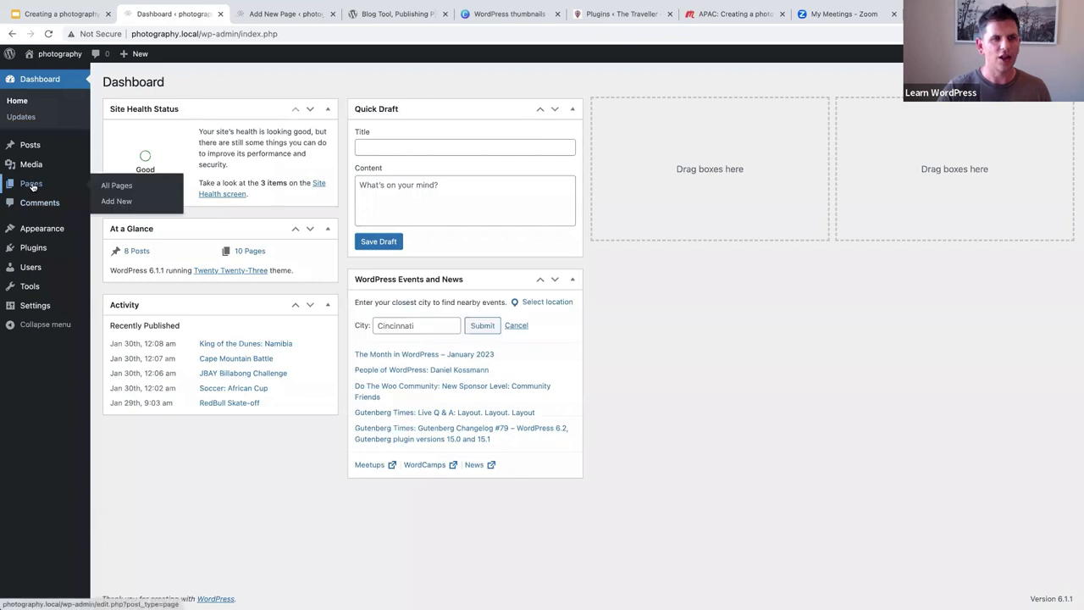
pyautogui.click(32, 186)
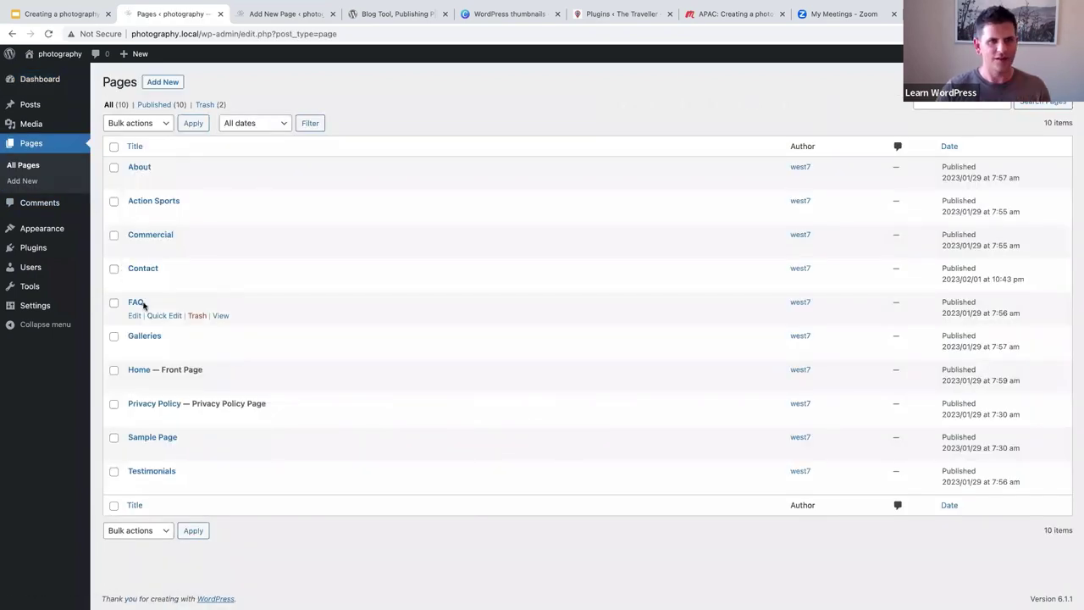
pyautogui.click(140, 373)
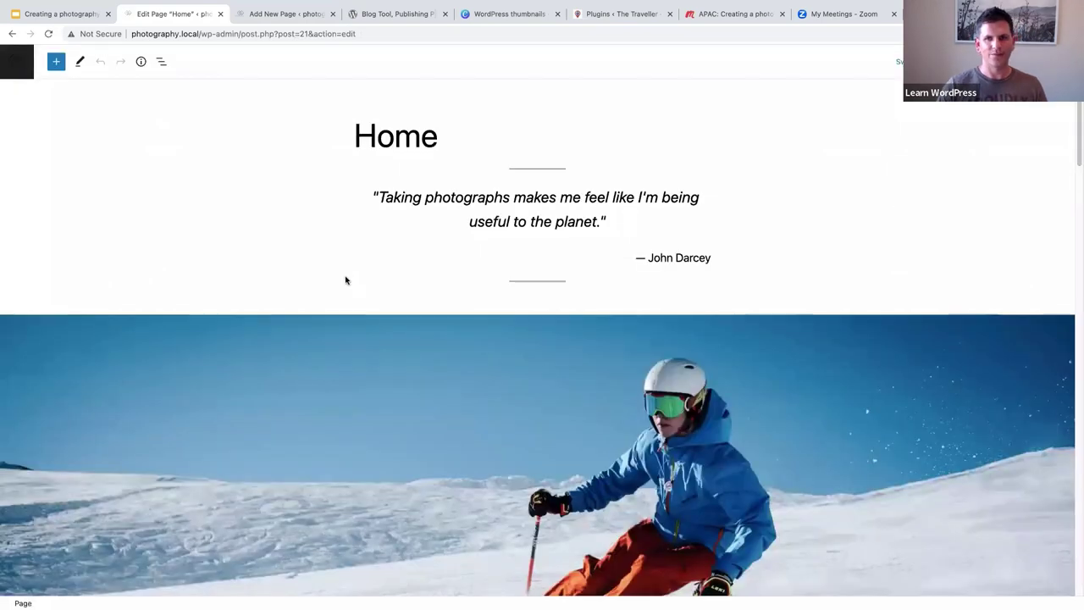
pyautogui.click(270, 13)
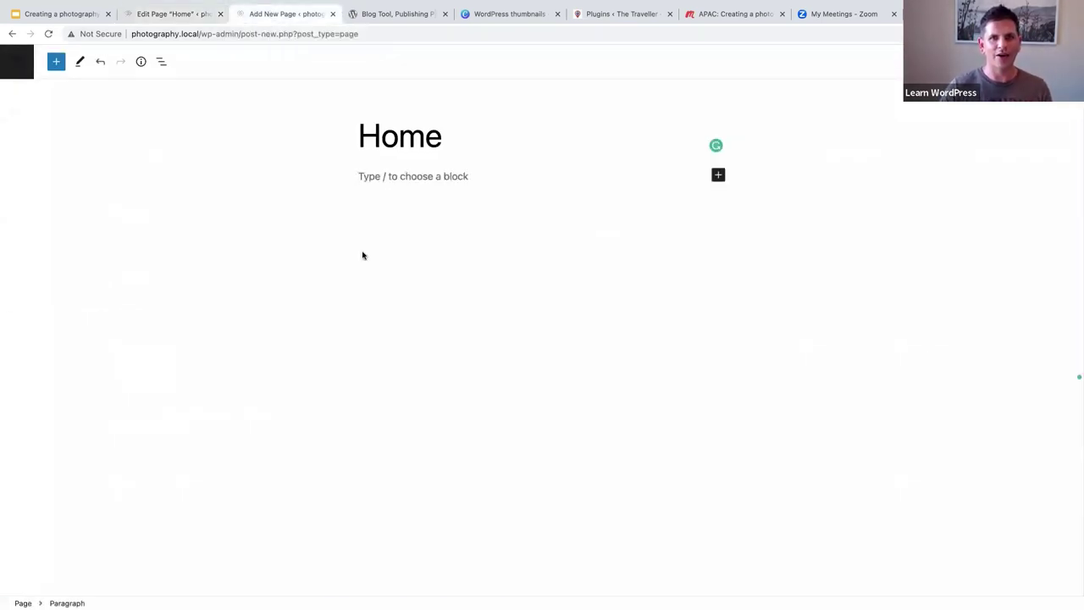
pyautogui.click(163, 16)
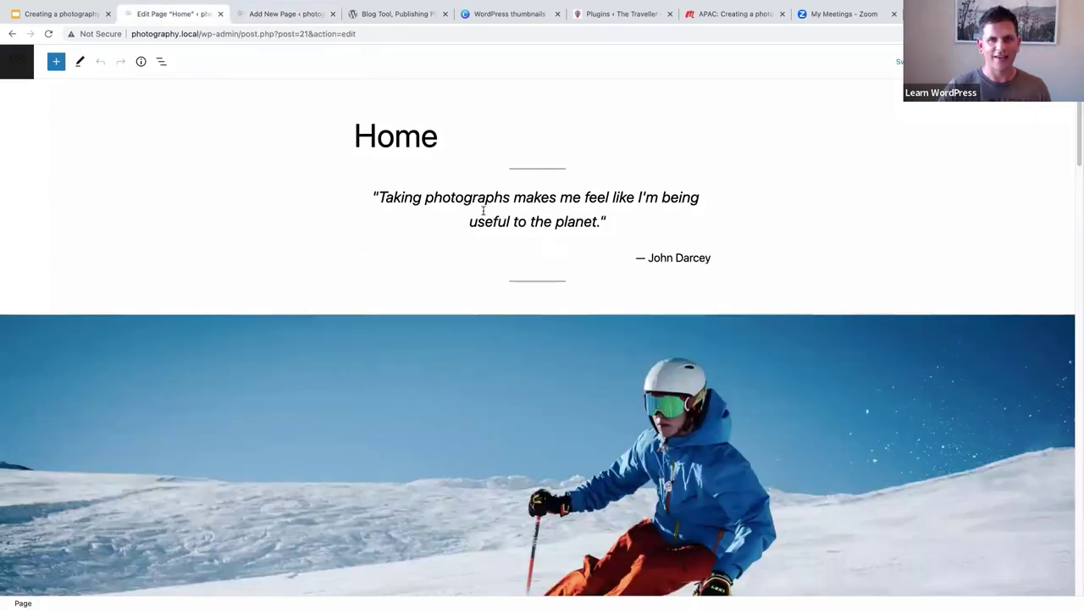
pyautogui.click(268, 13)
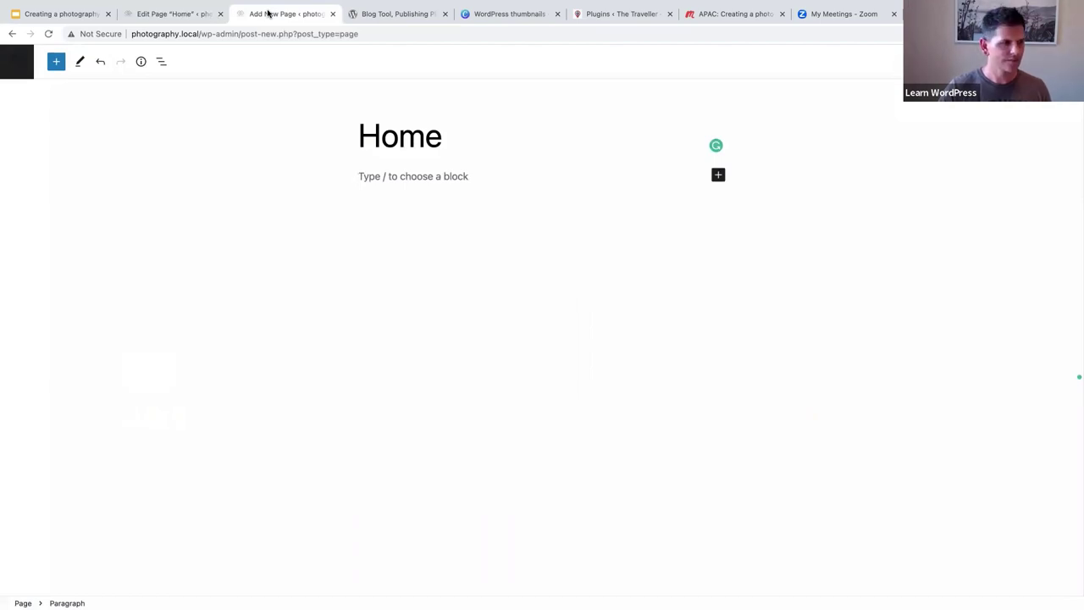
pyautogui.click(397, 14)
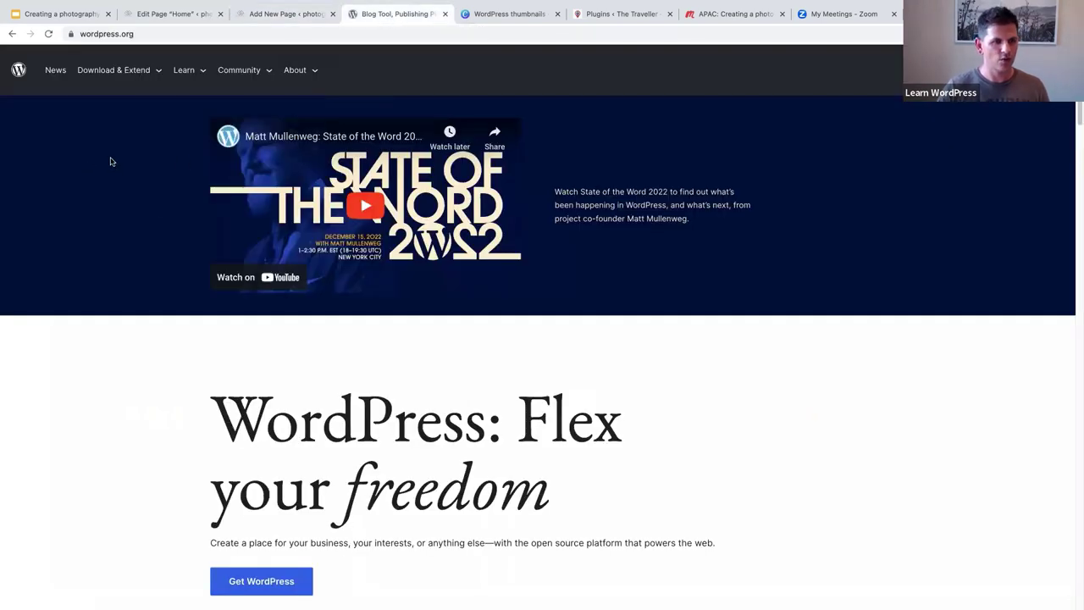
# - Search the WordPress.org Pattern Directory for quote patterns
pyautogui.moveTo(107, 73)
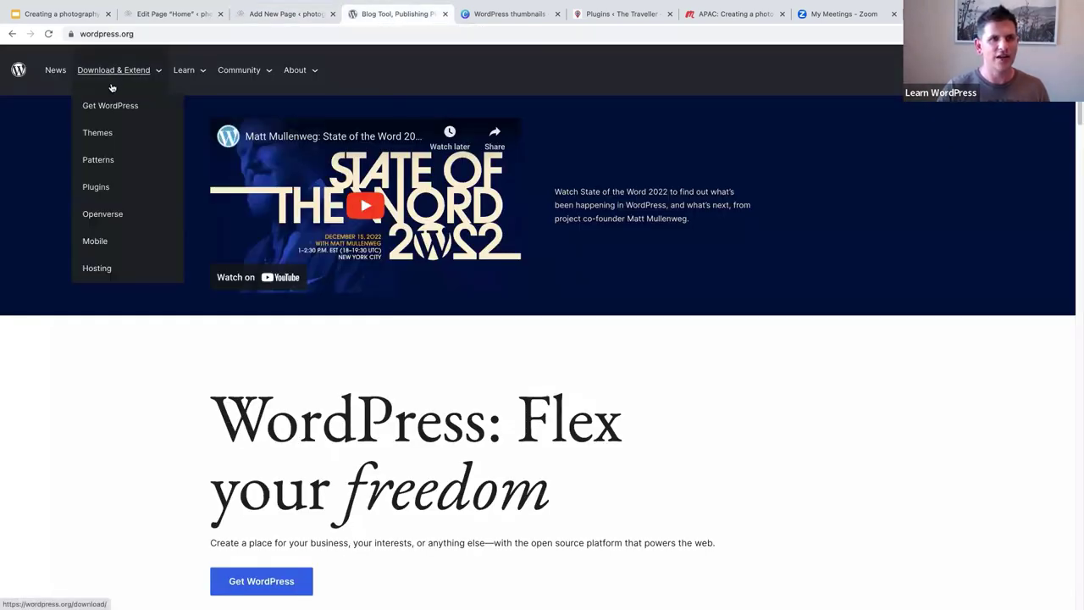
pyautogui.click(107, 161)
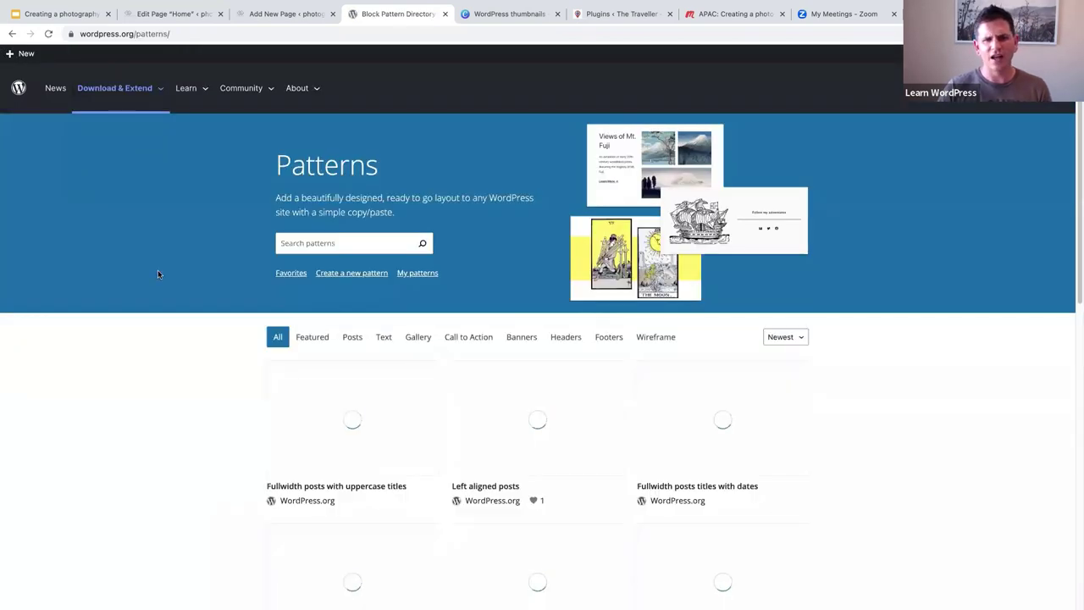
pyautogui.scroll(-2, 155, 264)
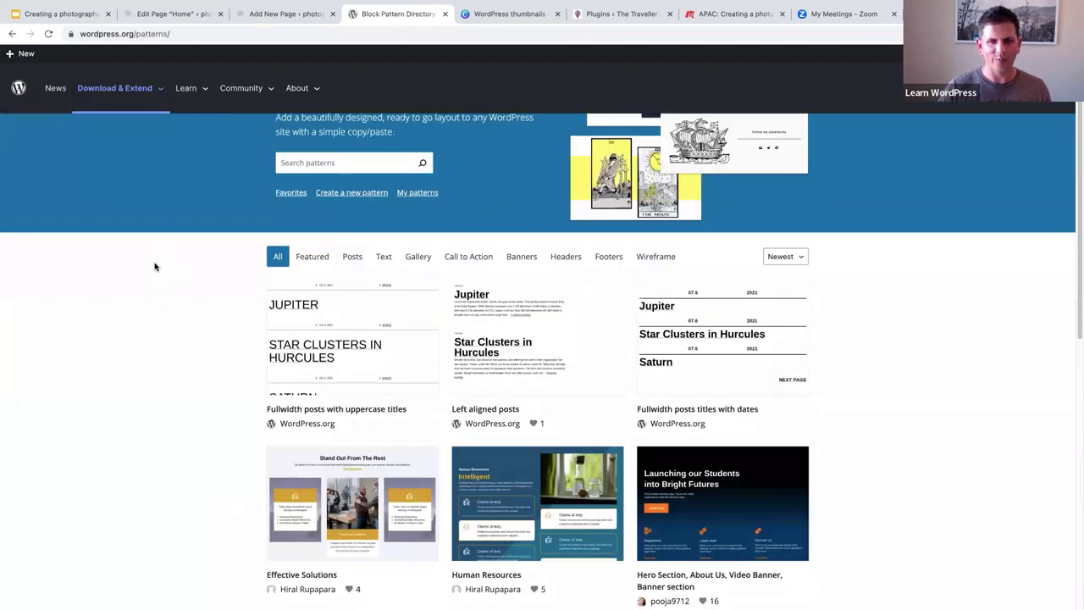
pyautogui.scroll(-2, 155, 266)
pyautogui.scroll(2, 155, 266)
pyautogui.click(285, 172)
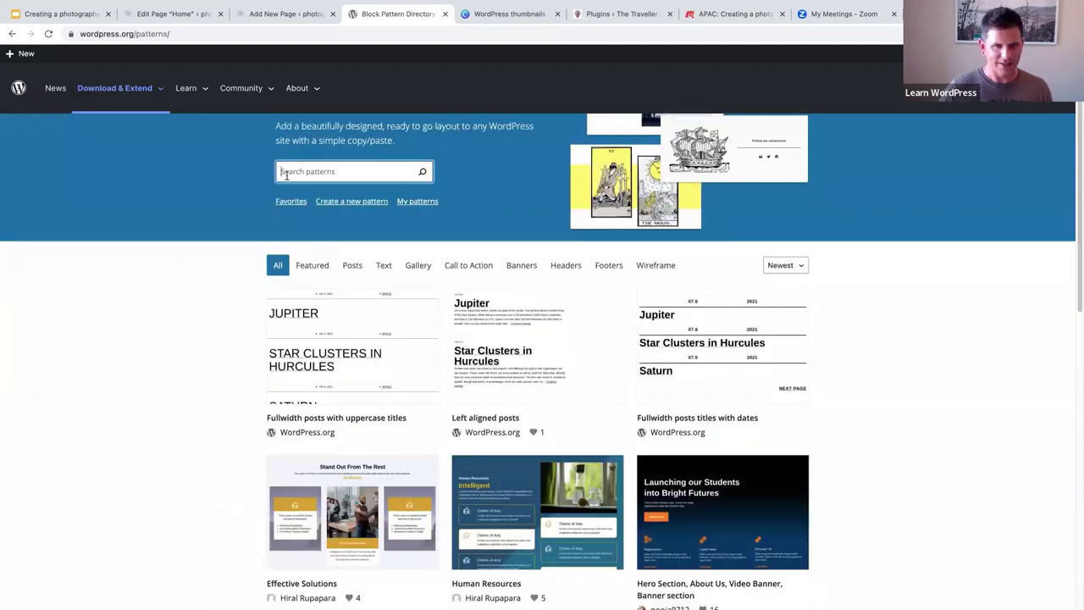
pyautogui.write('quote')
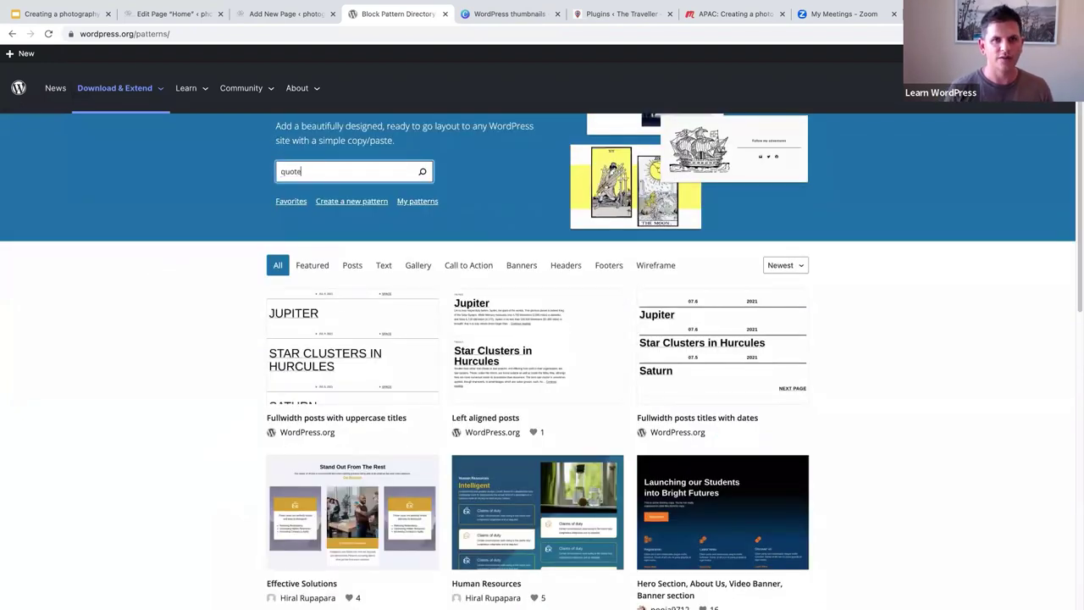
pyautogui.press('Return')
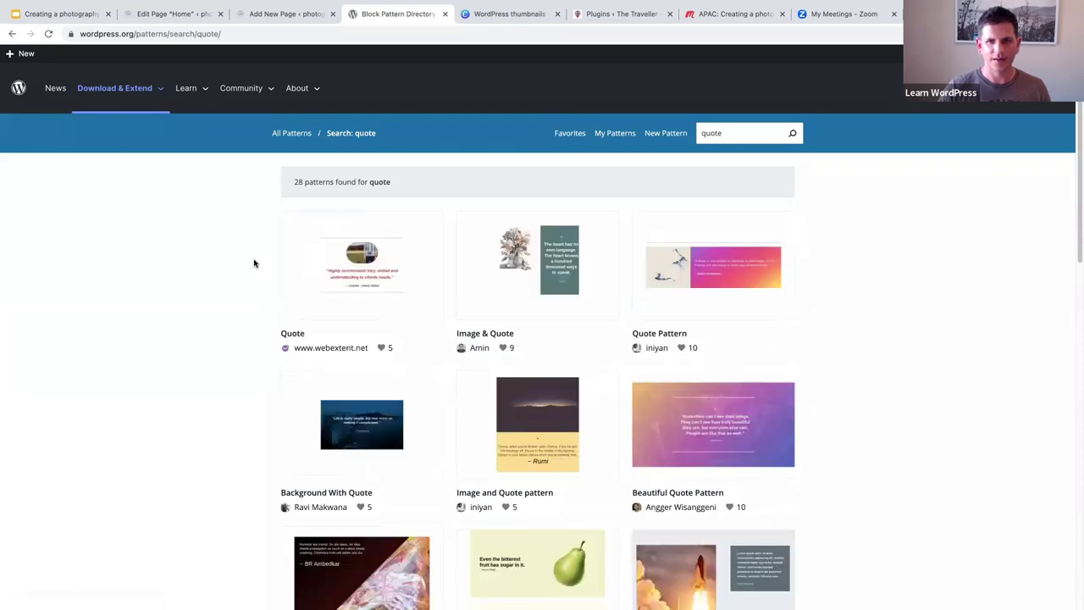
# - Copy the Quote pattern and return to the new Home page draft
pyautogui.scroll(-5, 253, 262)
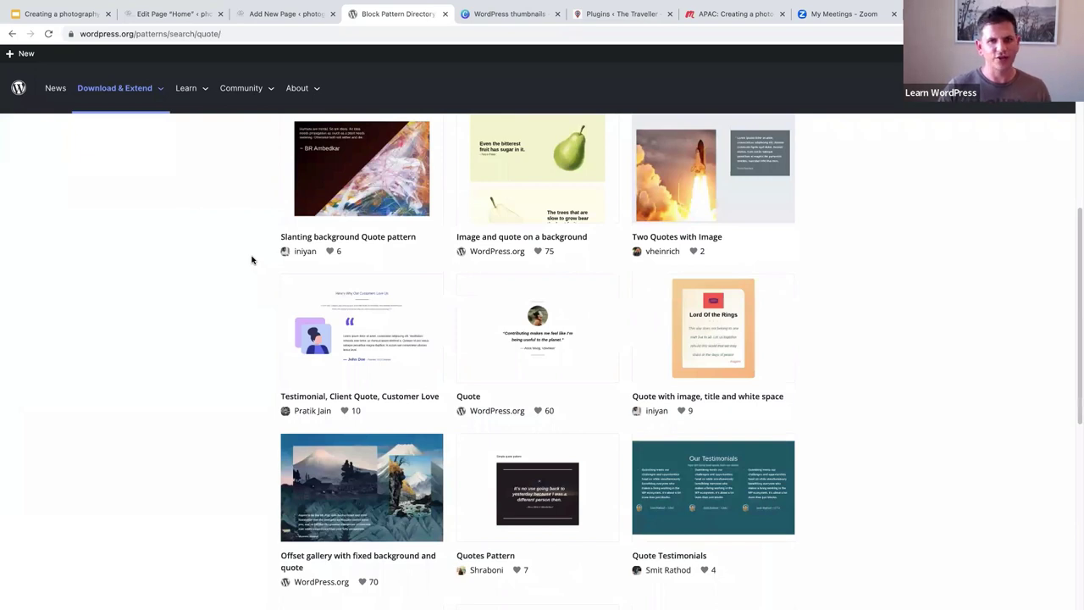
pyautogui.moveTo(576, 351)
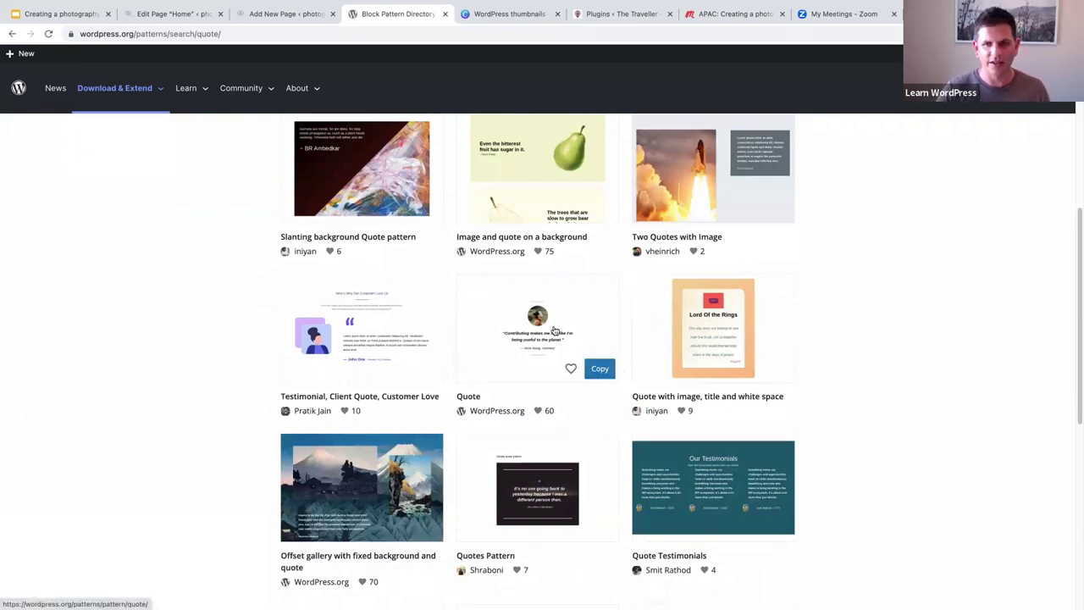
pyautogui.click(600, 369)
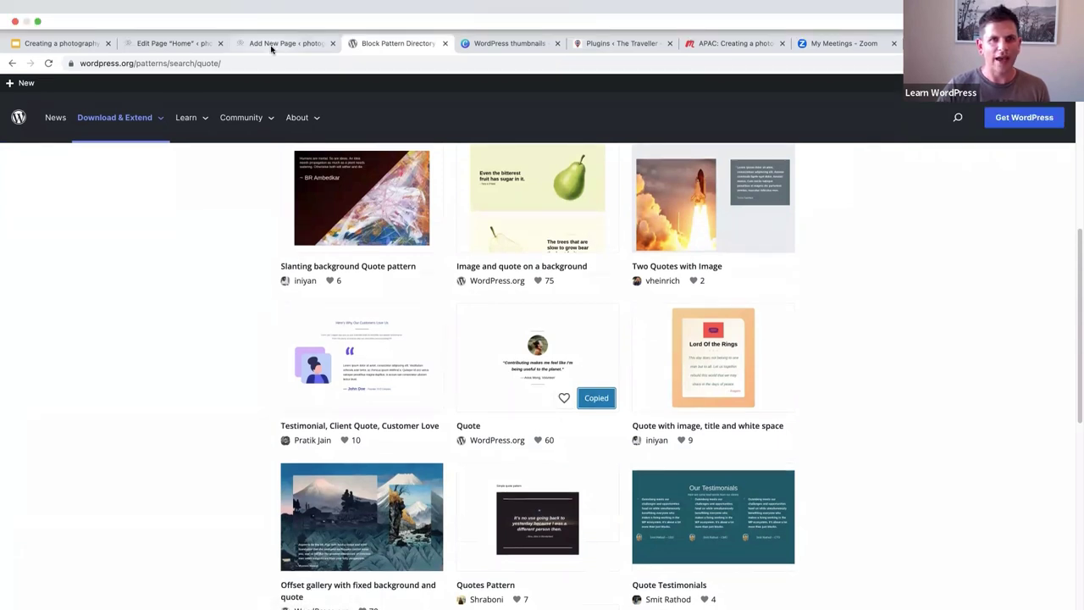
pyautogui.click(271, 14)
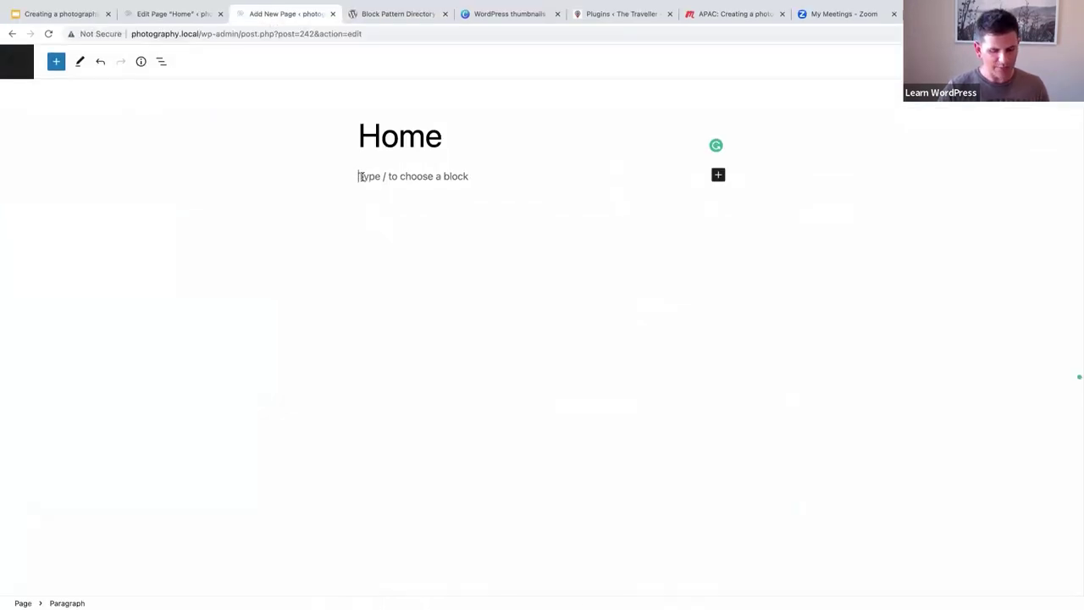
# - Paste the Quote pattern into the page and remove its round portrait image
pyautogui.hotkey('ctrl', 'v')
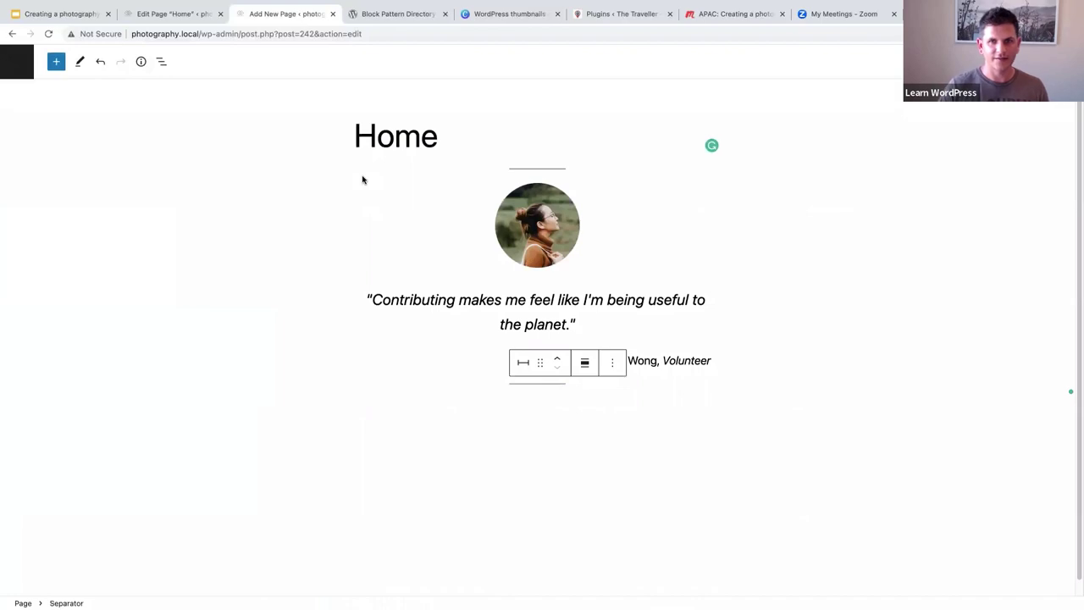
pyautogui.click(562, 228)
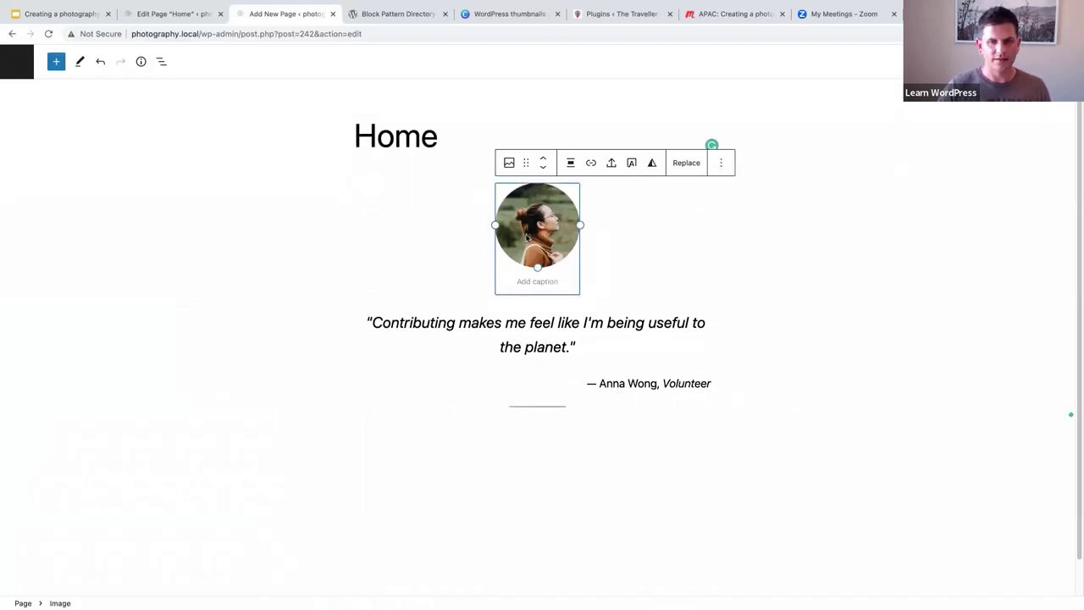
pyautogui.click(721, 162)
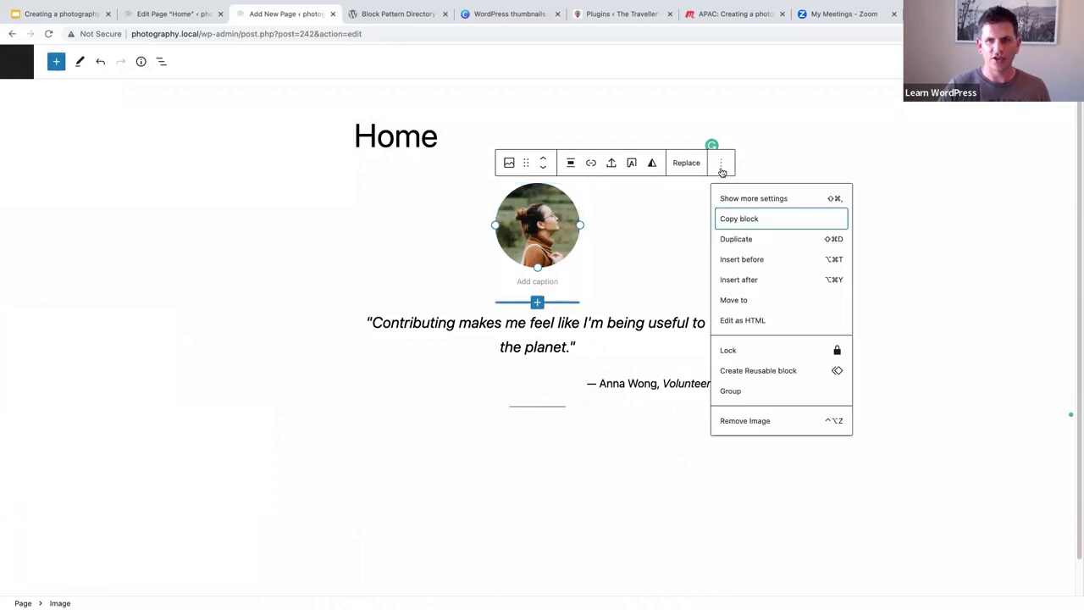
pyautogui.click(749, 423)
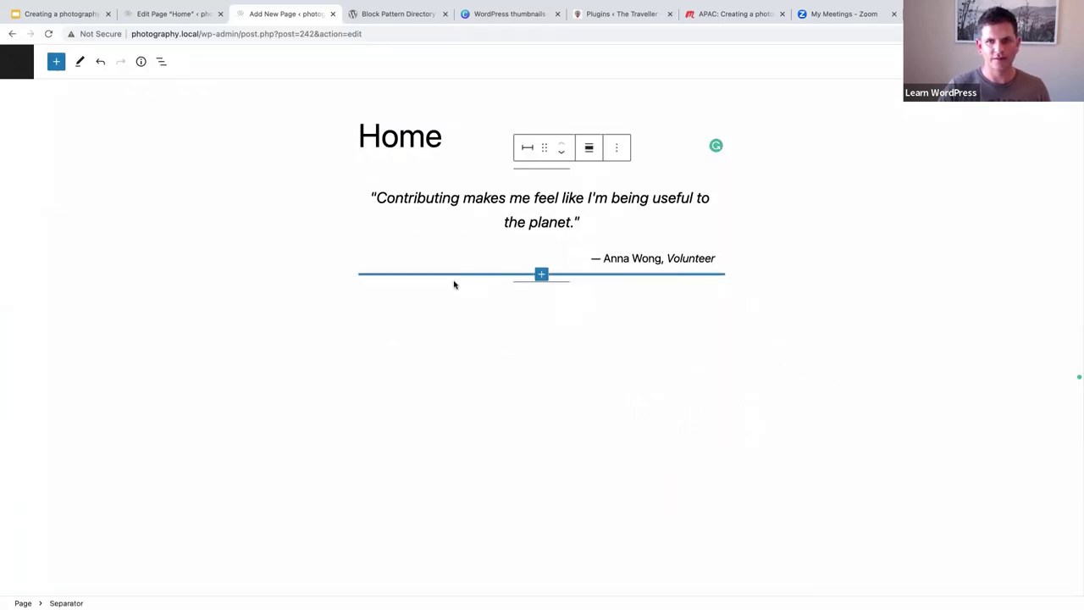
# - Change the quote to begin 'Taking photographs makes me feel like I'm being useful to the planet.'
pyautogui.moveTo(376, 198); pyautogui.dragTo(458, 199)
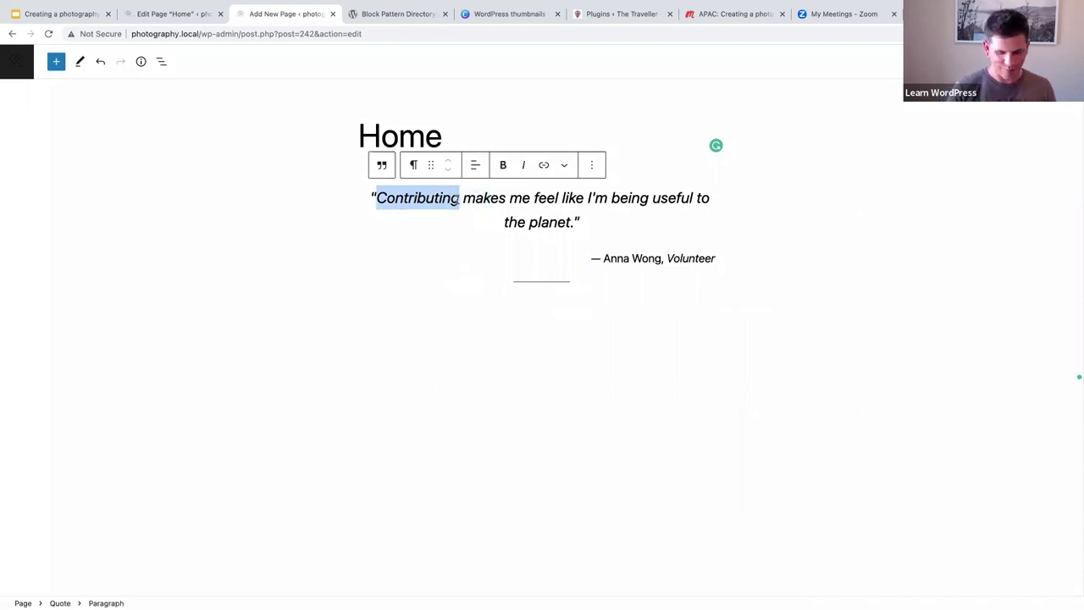
pyautogui.write('Taking po')
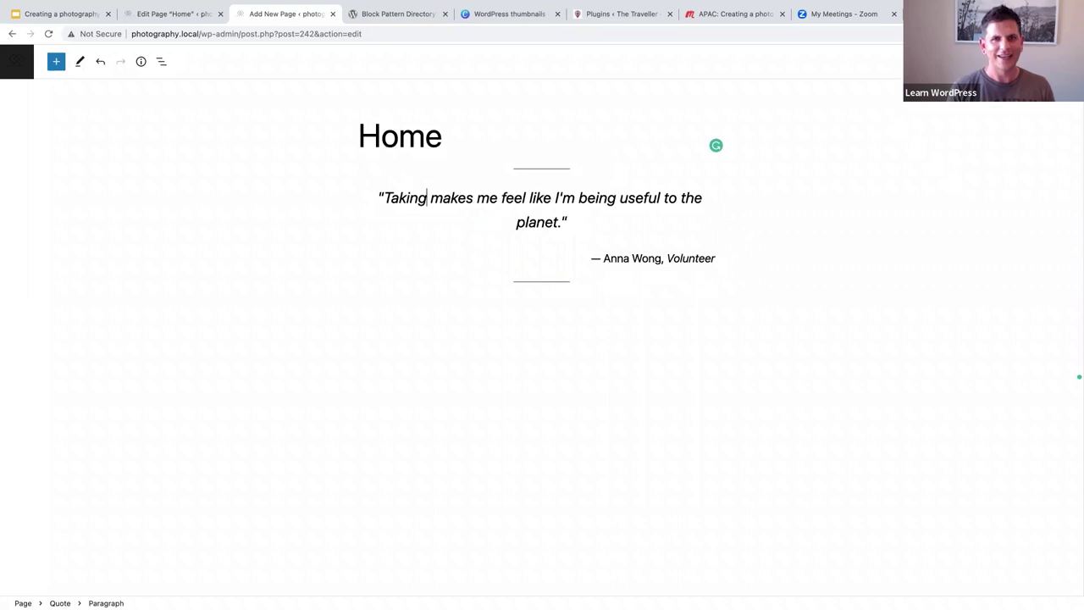
pyautogui.press('BackSpace')
pyautogui.write('hotographs')
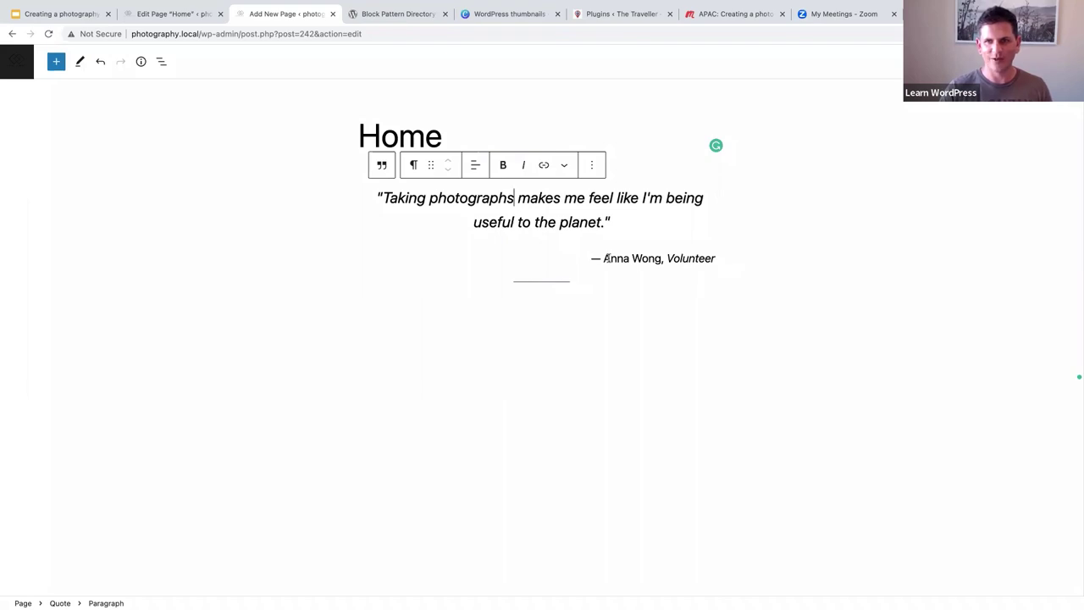
# - Replace the quote's citation with the new author's name and deselect the block
pyautogui.moveTo(603, 259); pyautogui.dragTo(708, 258)
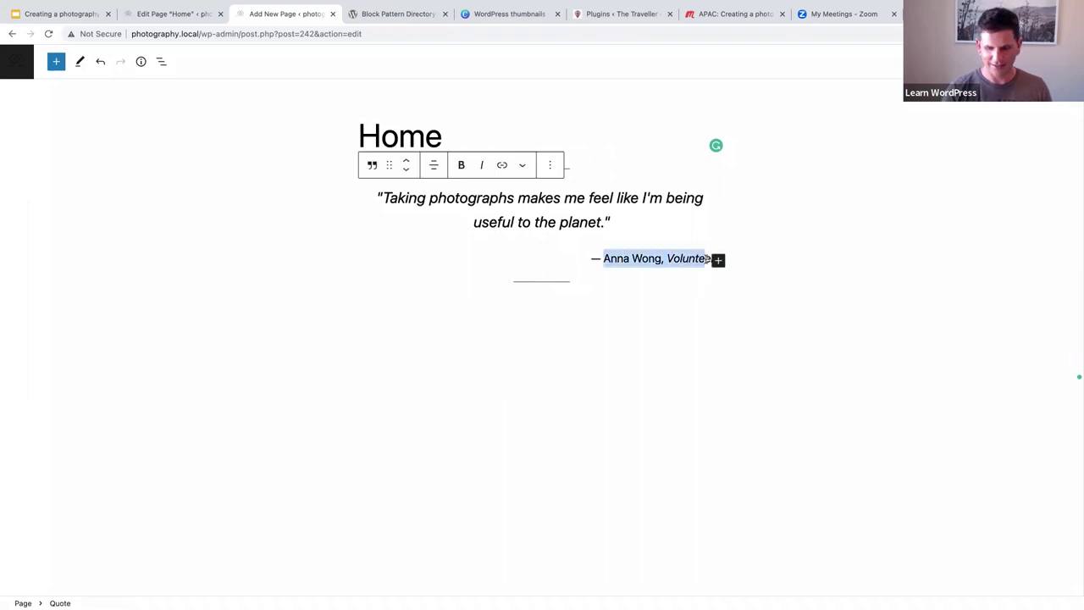
pyautogui.press('BackSpace')
pyautogui.doubleClick(709, 258)
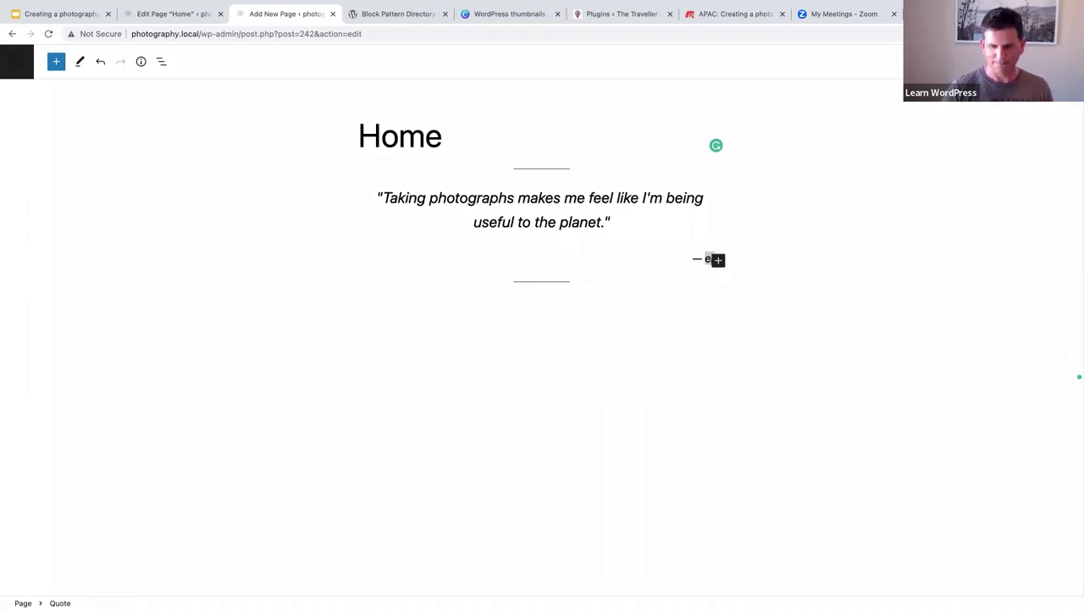
pyautogui.press('BackSpace')
pyautogui.write('Jo')
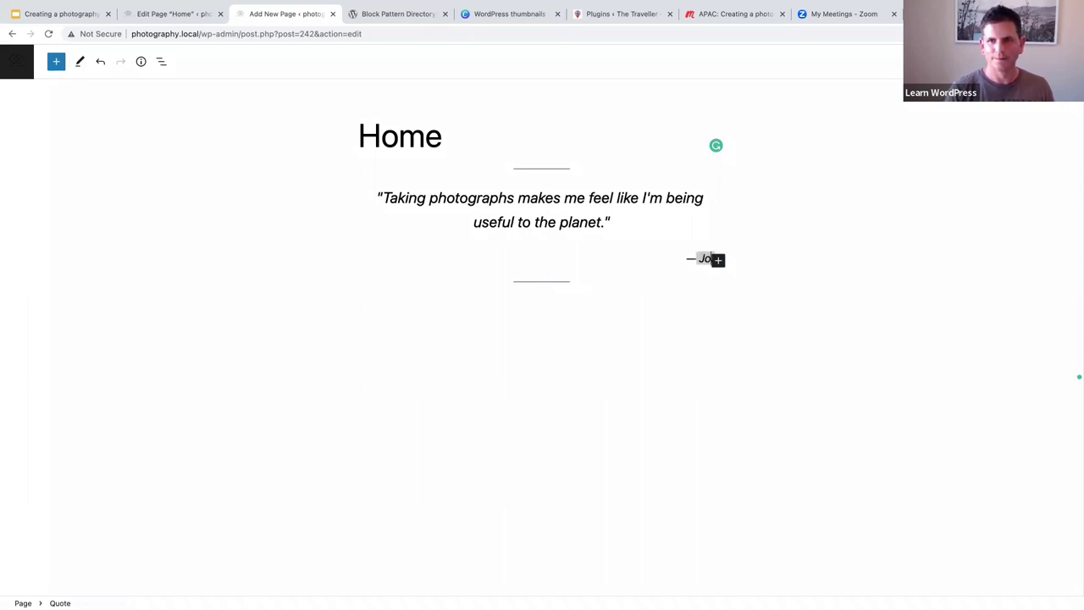
pyautogui.write('hn Darcey')
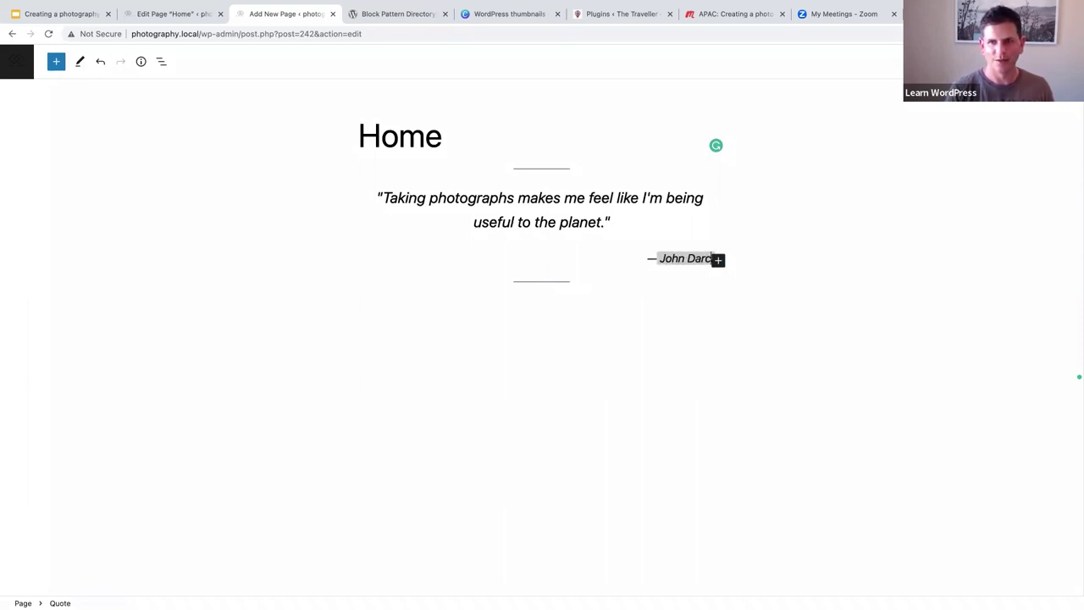
pyautogui.click(627, 221)
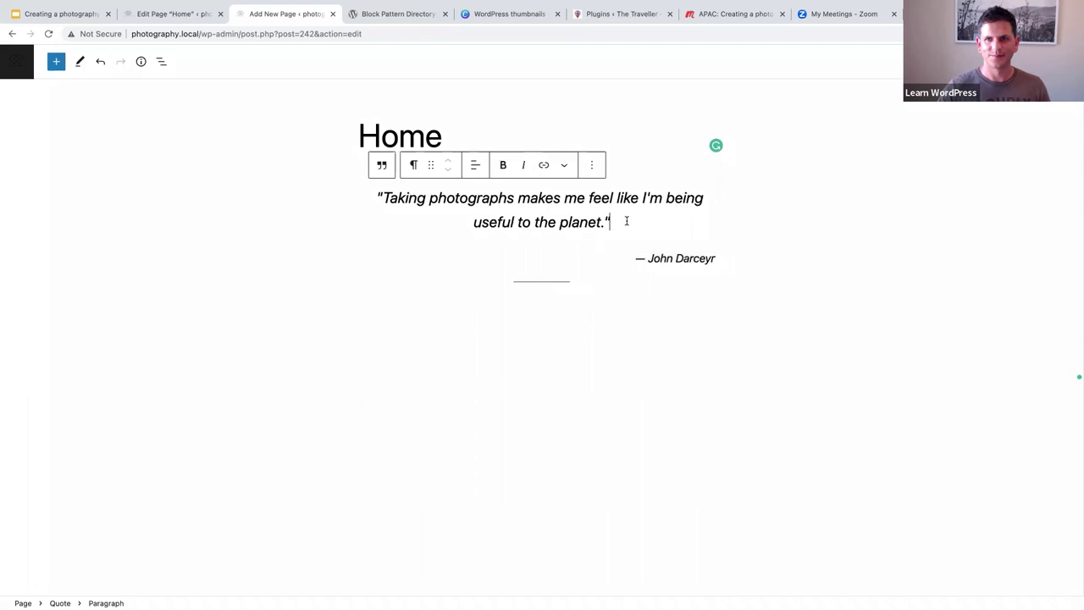
pyautogui.click(718, 259)
pyautogui.click(706, 256)
pyautogui.press('Right')
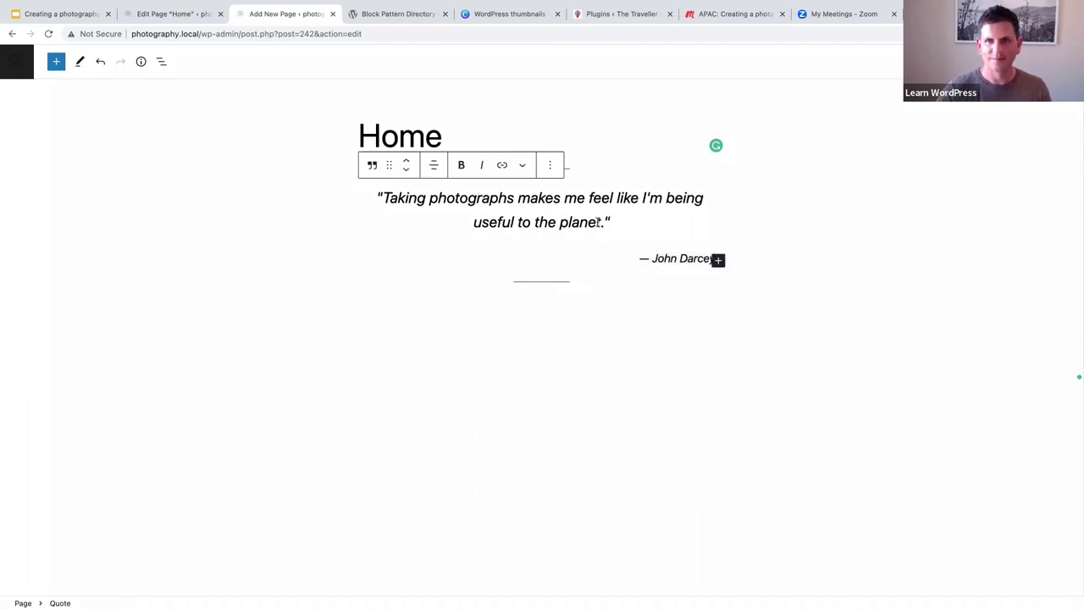
pyautogui.press('Up')
pyautogui.click(843, 290)
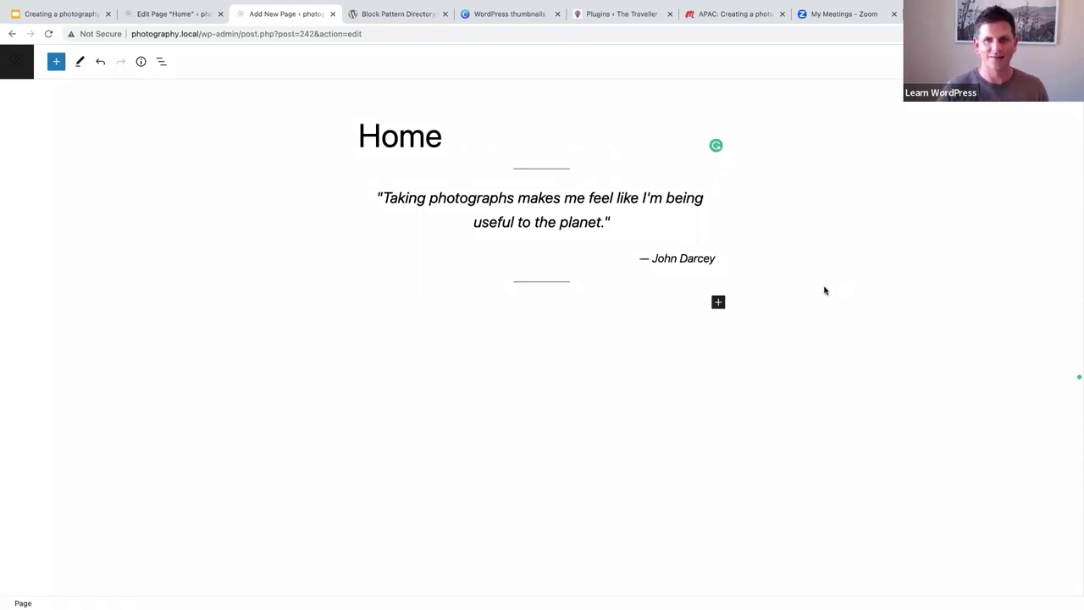
# - Study the original Home page's ACTION SPORTS skier cover, briefly opening the new page's block inserter
pyautogui.click(172, 14)
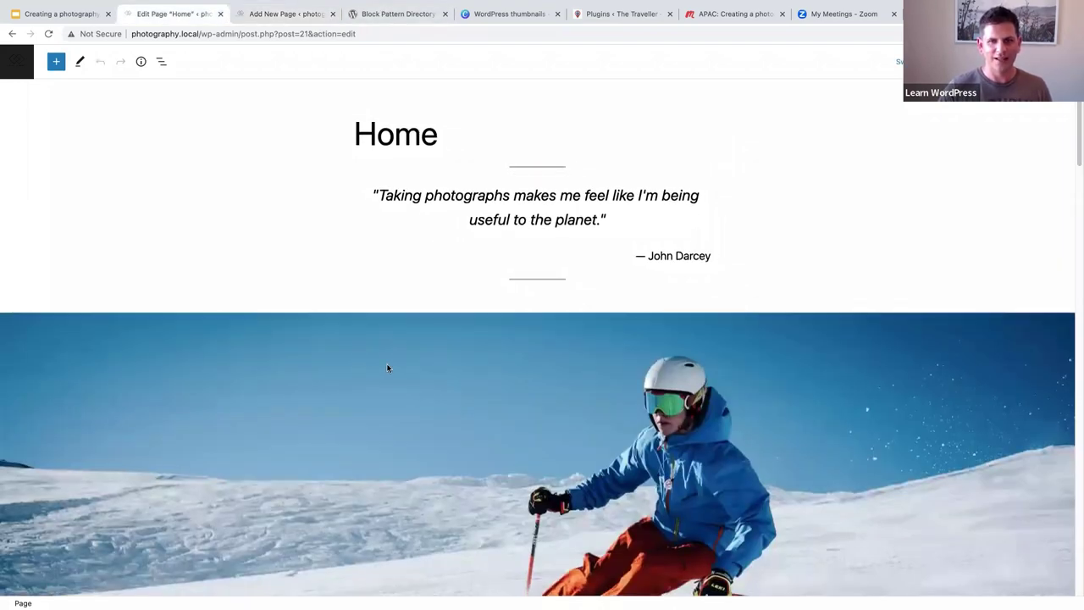
pyautogui.scroll(-5, 392, 362)
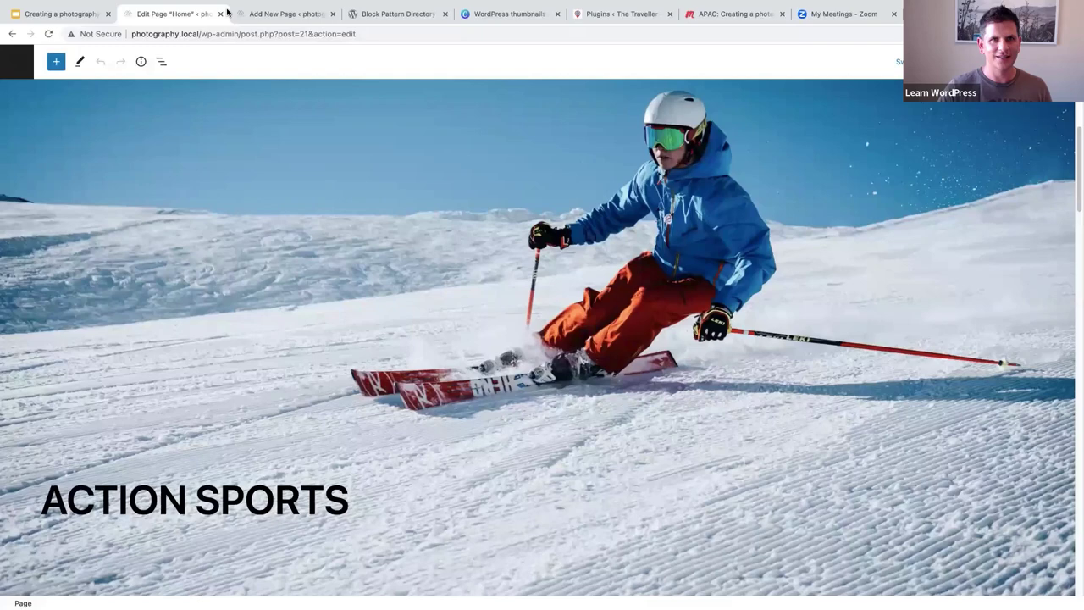
pyautogui.click(280, 15)
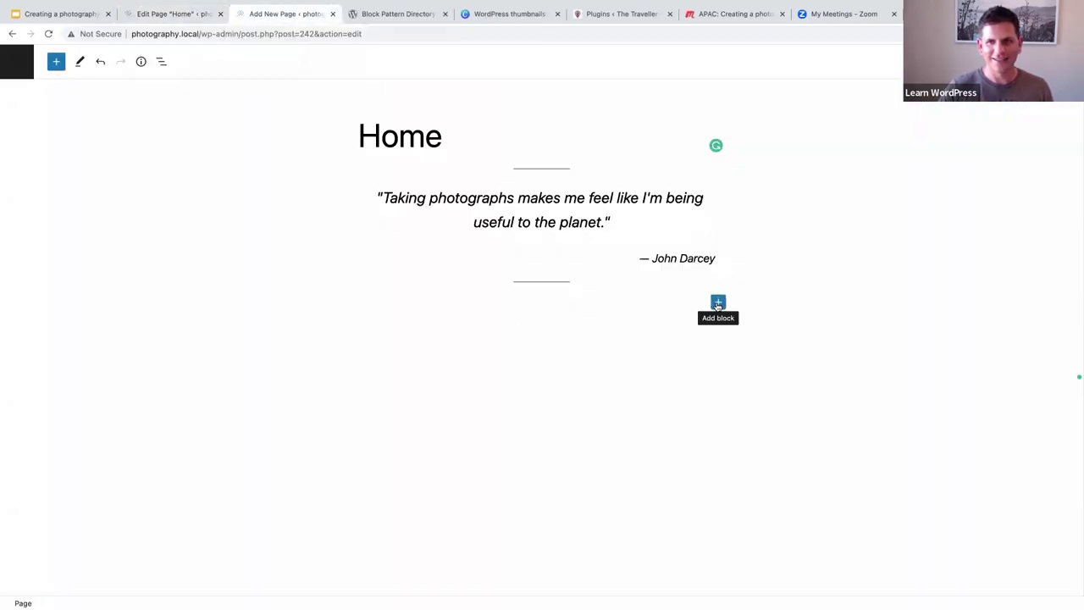
pyautogui.click(717, 304)
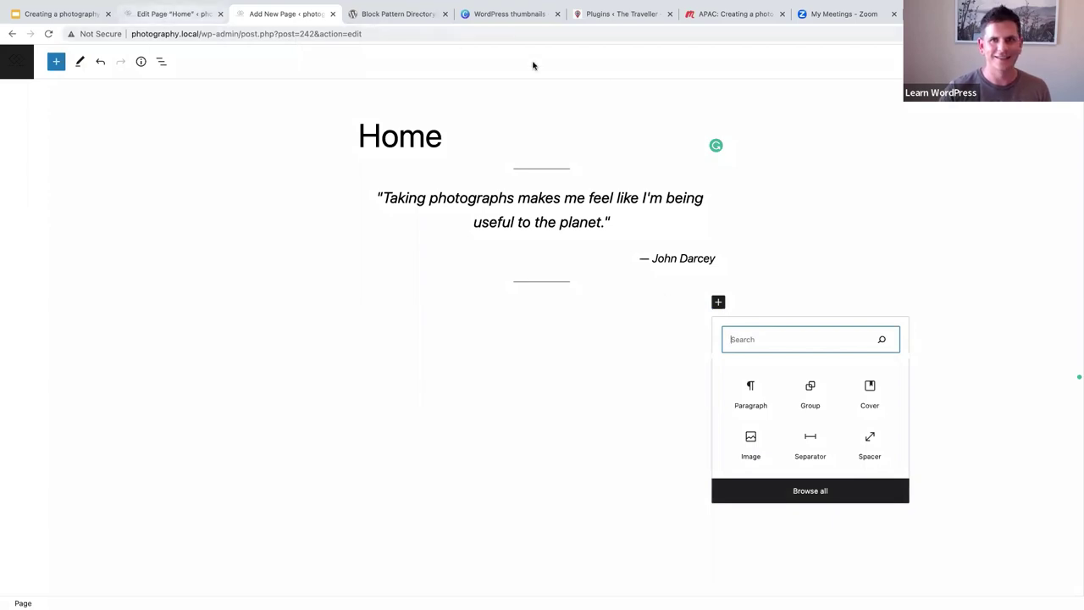
pyautogui.click(163, 19)
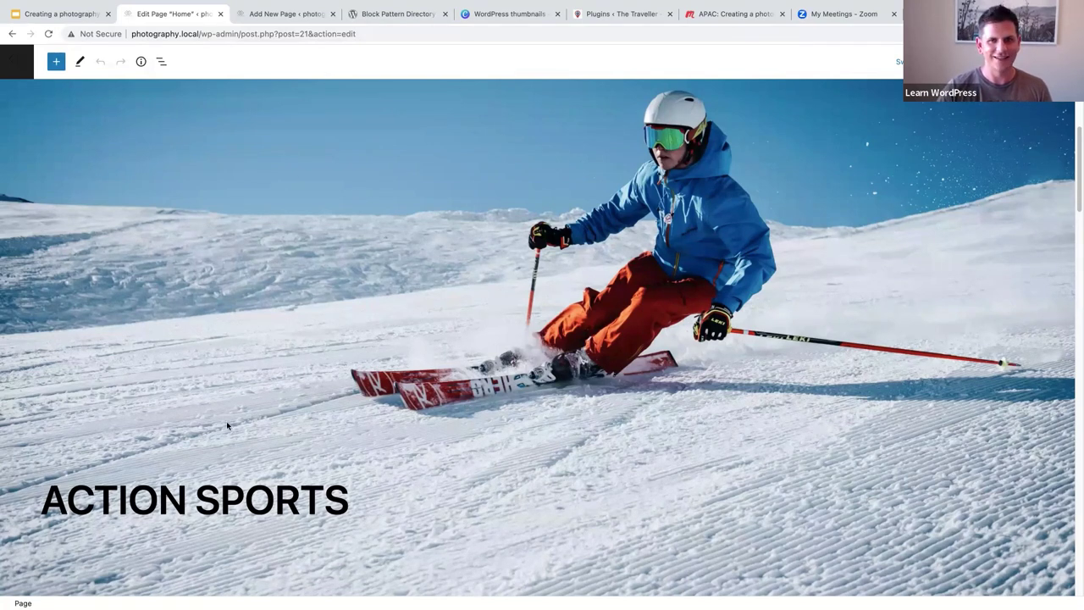
pyautogui.scroll(-1, 321, 297)
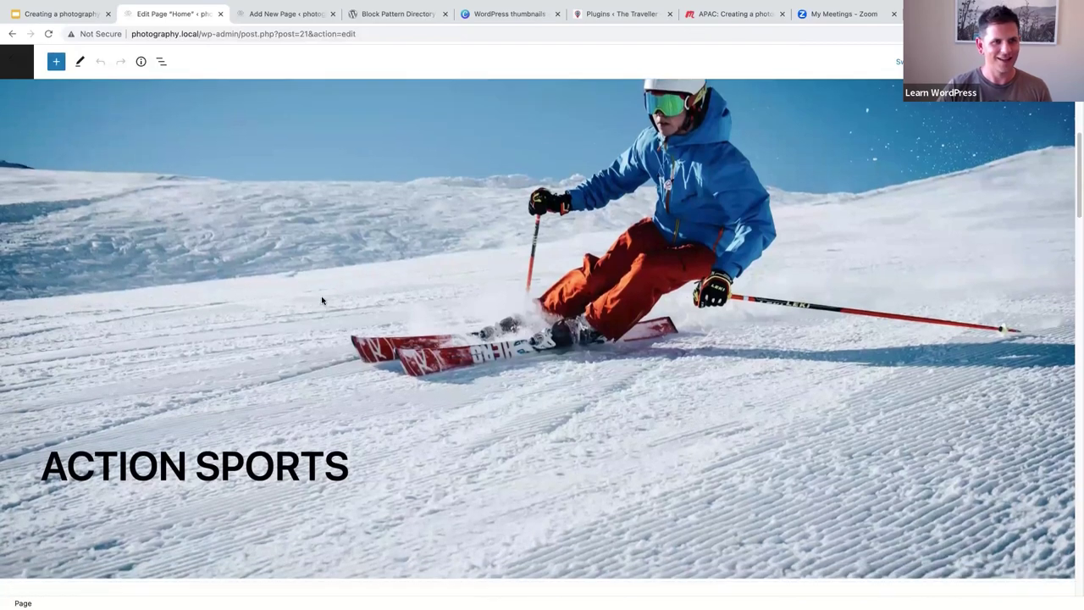
pyautogui.scroll(-2, 322, 299)
pyautogui.scroll(3, 322, 301)
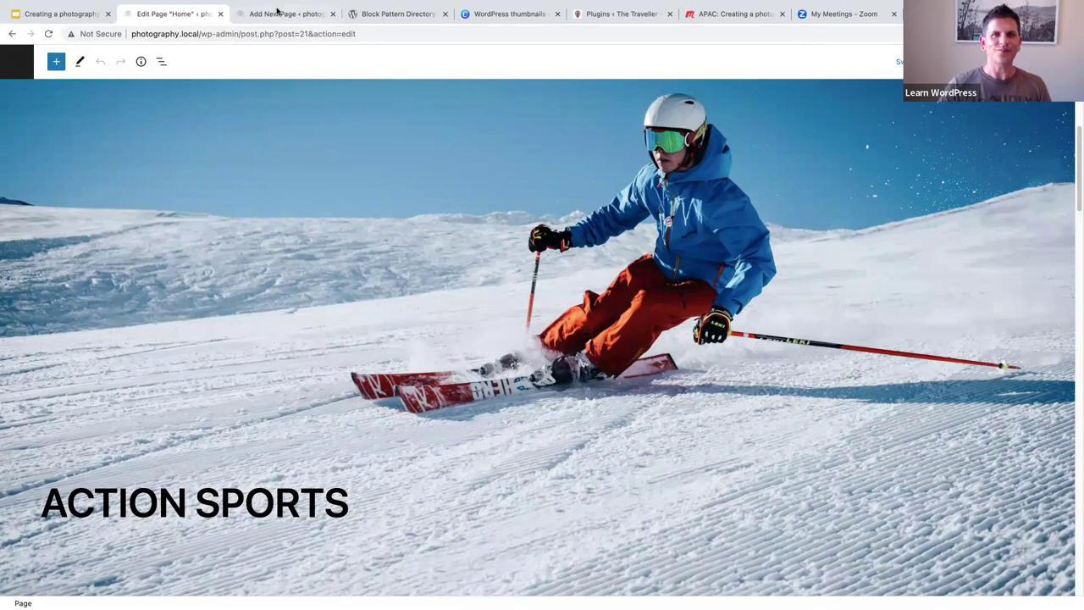
# - Add a Cover block below the quote with the skier photo from the media library, and select it
pyautogui.click(275, 12)
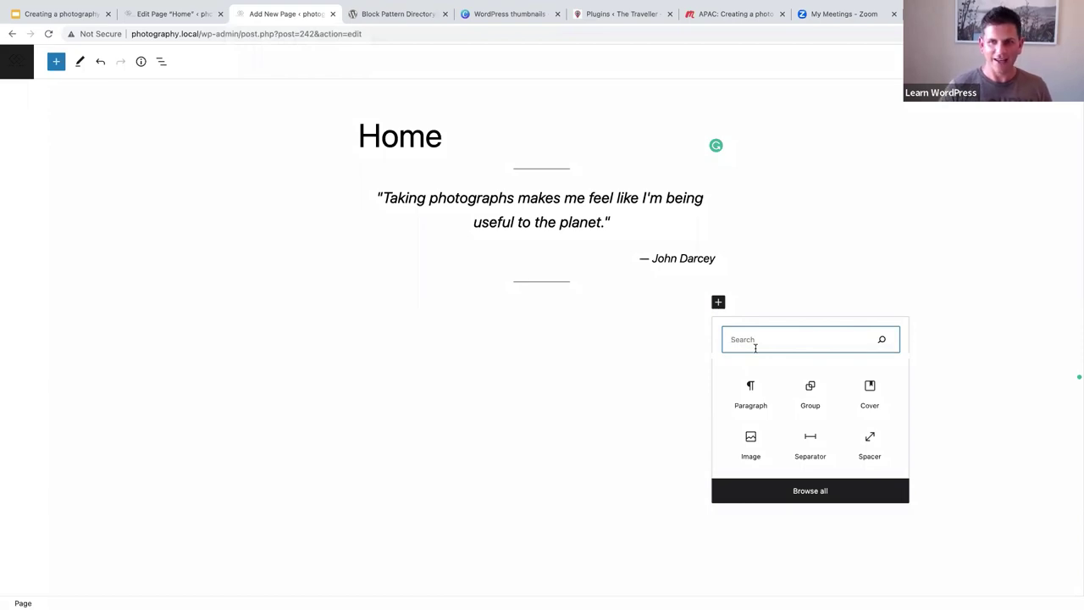
pyautogui.write('cover')
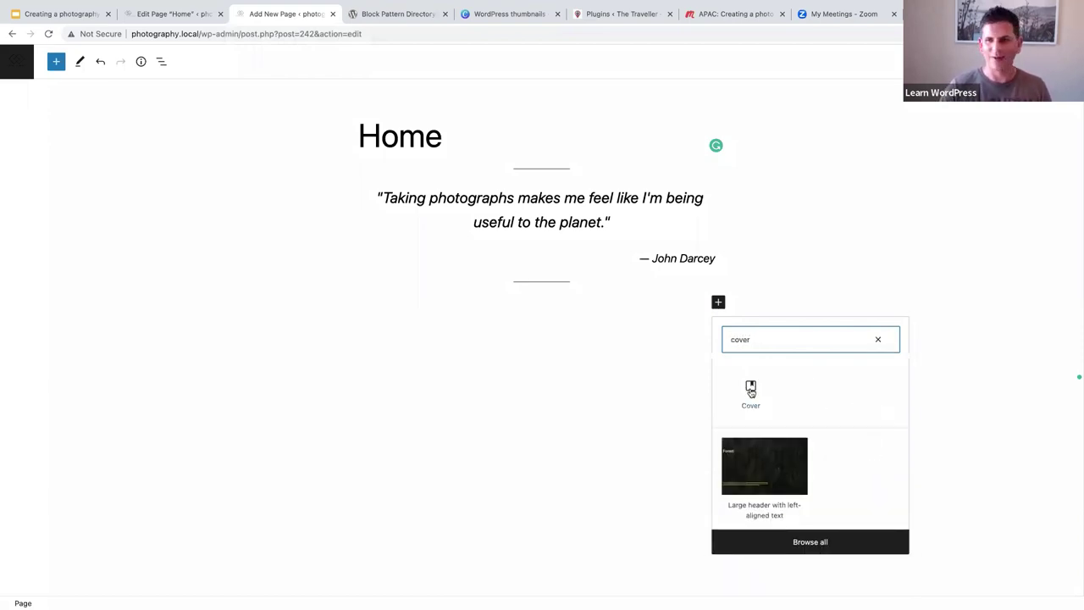
pyautogui.click(749, 389)
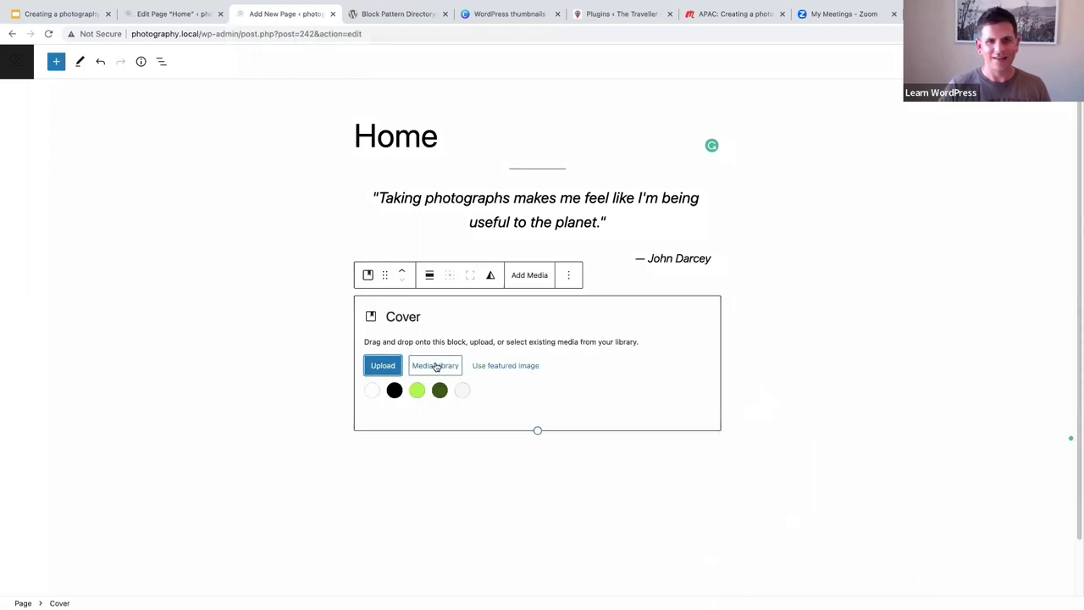
pyautogui.click(432, 366)
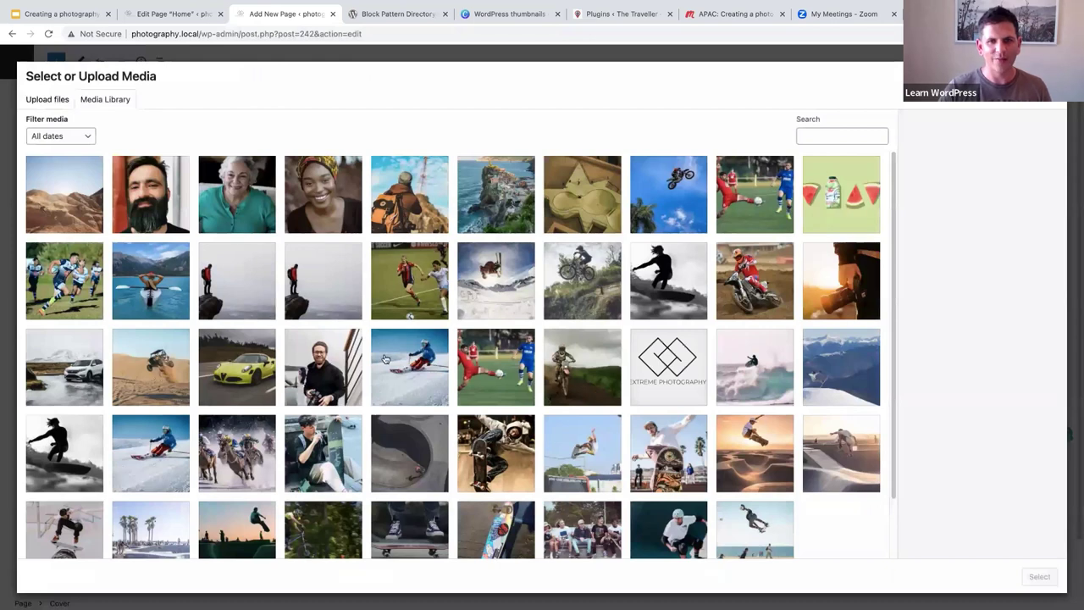
pyautogui.click(406, 360)
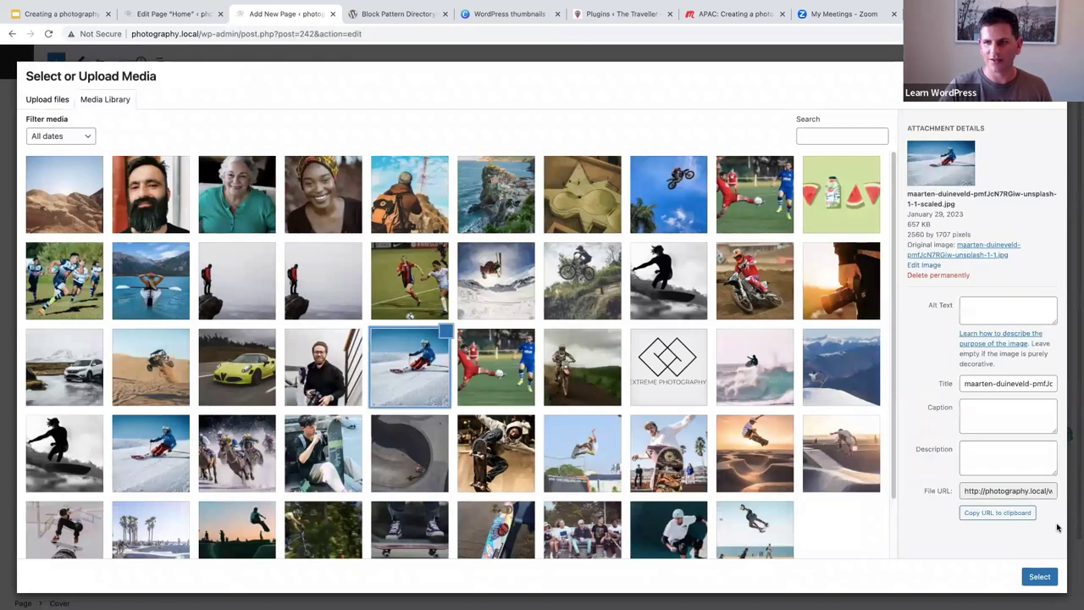
pyautogui.click(1039, 578)
pyautogui.scroll(-2, 733, 389)
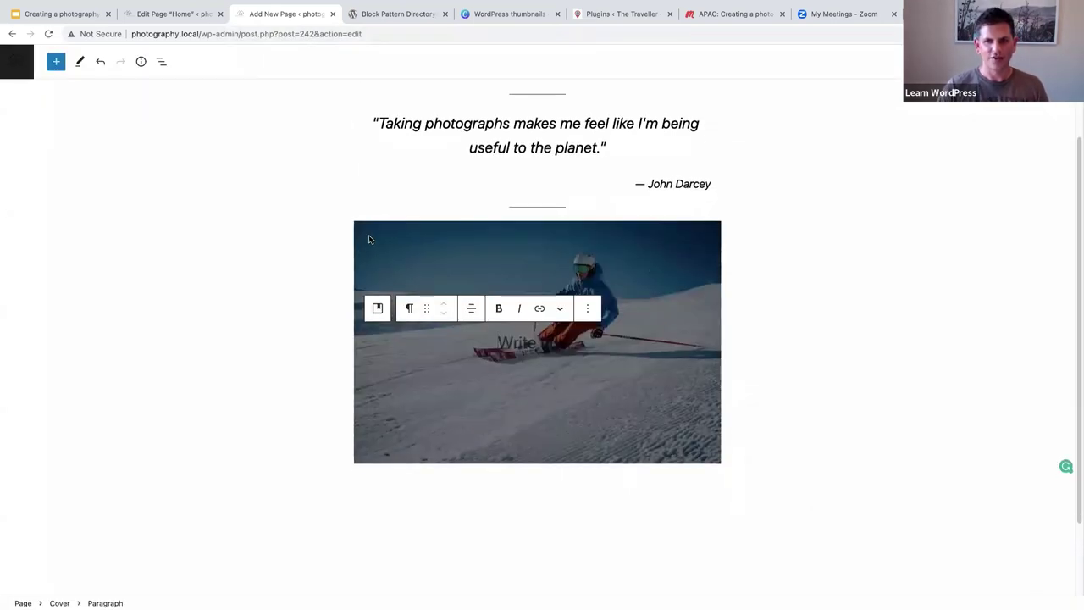
pyautogui.click(393, 243)
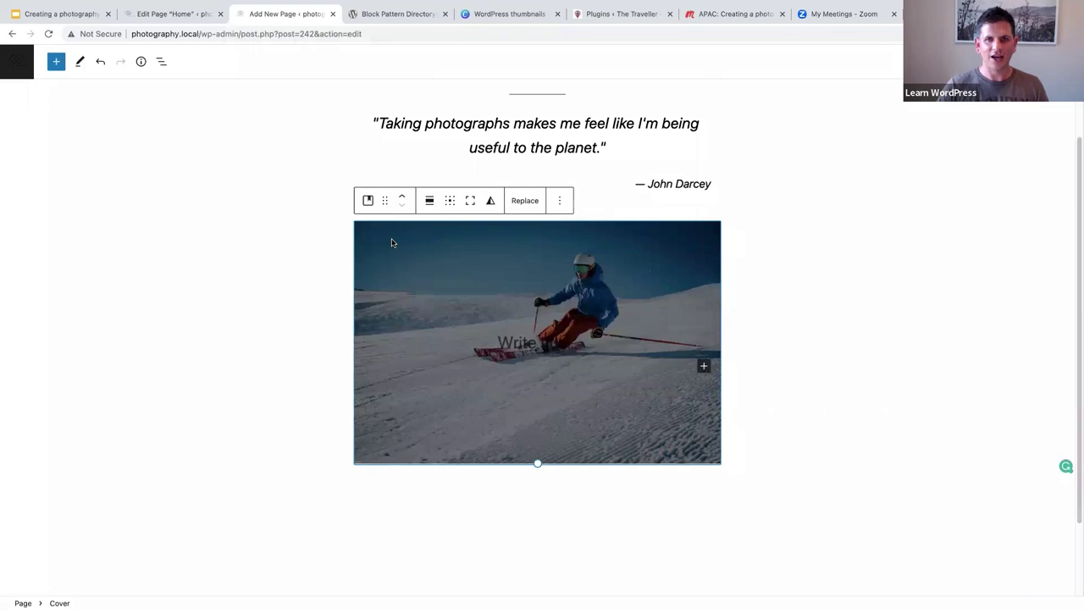
# - Make the skier cover full width and full height with content positioned bottom-left
pyautogui.click(430, 201)
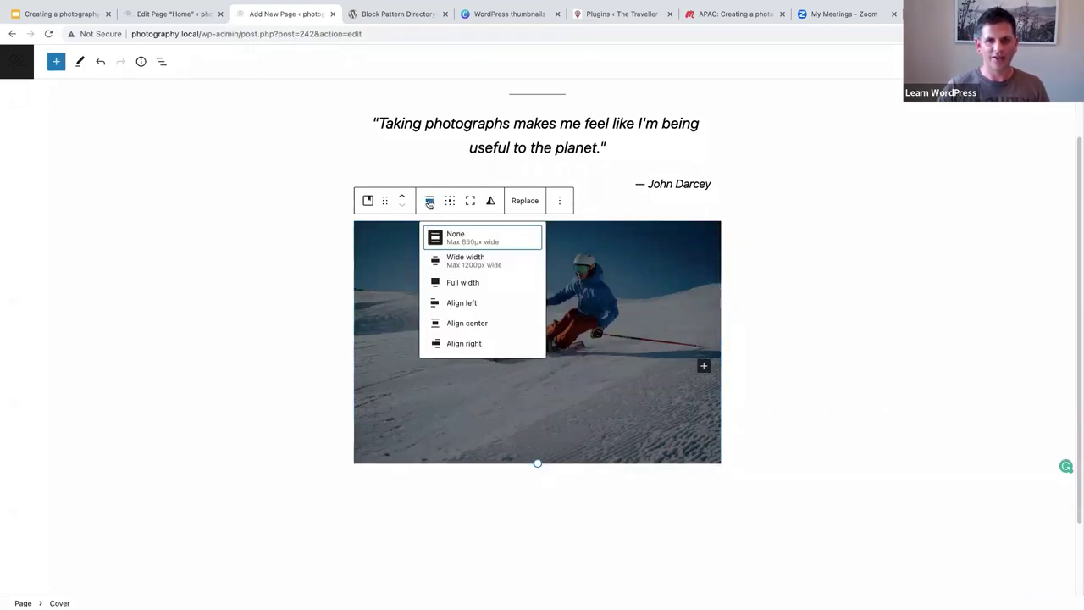
pyautogui.click(450, 279)
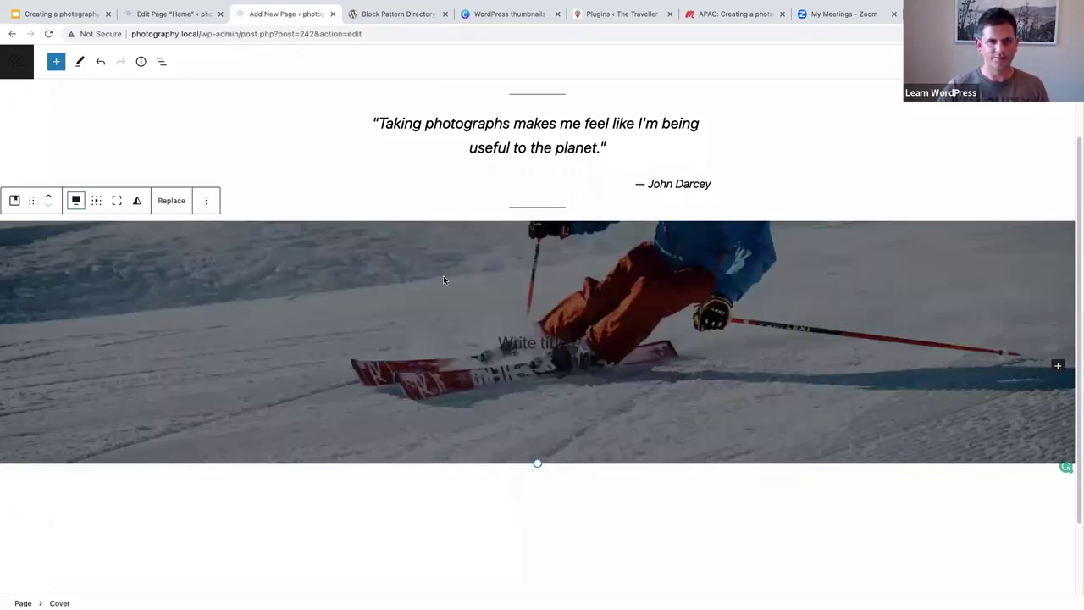
pyautogui.click(116, 203)
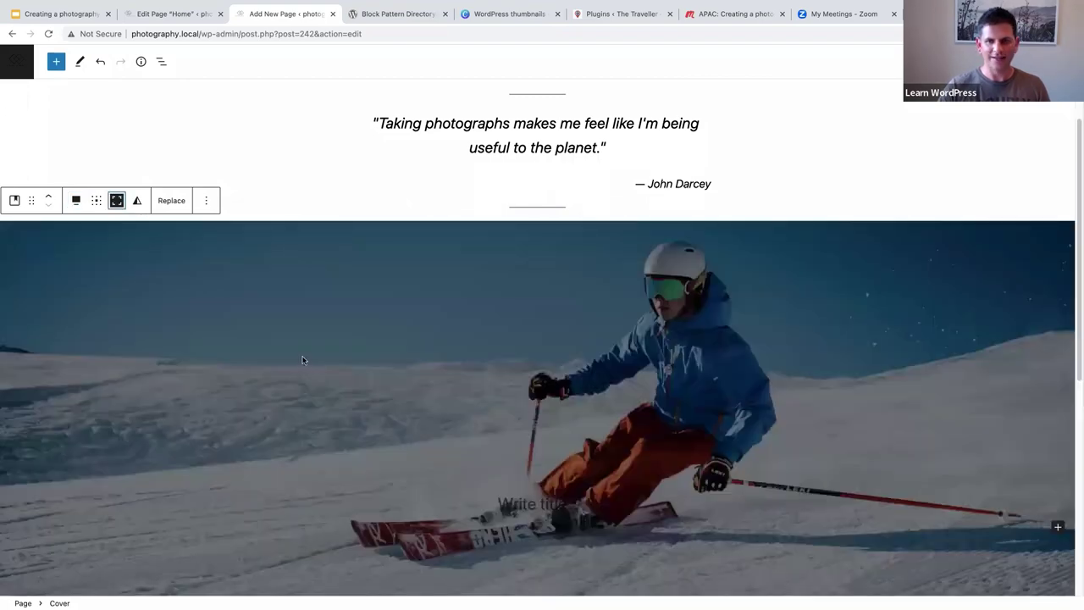
pyautogui.scroll(-3, 301, 350)
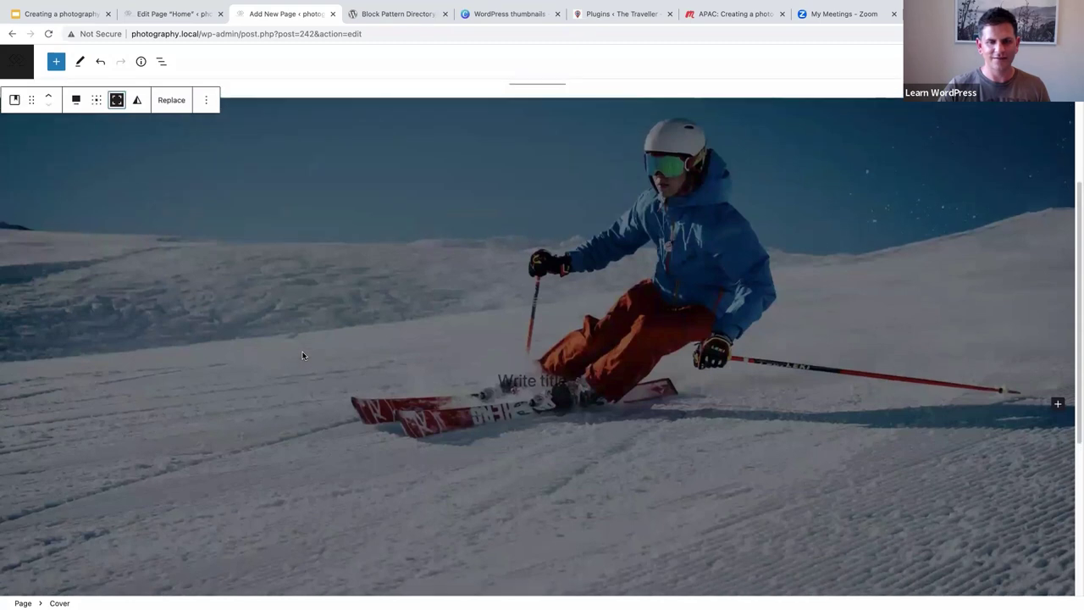
pyautogui.scroll(-2, 302, 356)
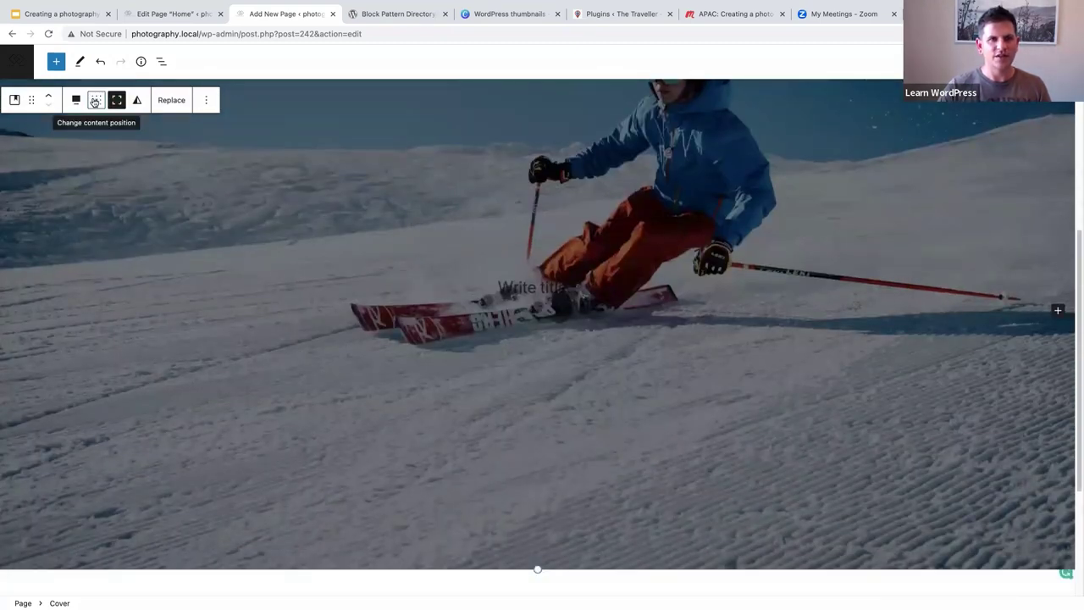
pyautogui.click(95, 100)
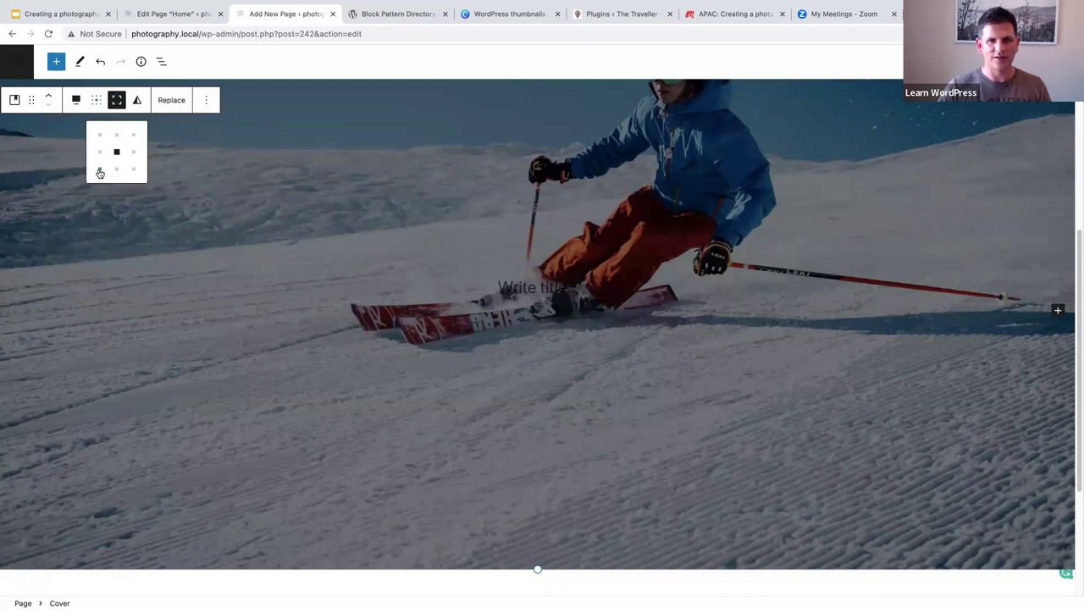
pyautogui.click(99, 169)
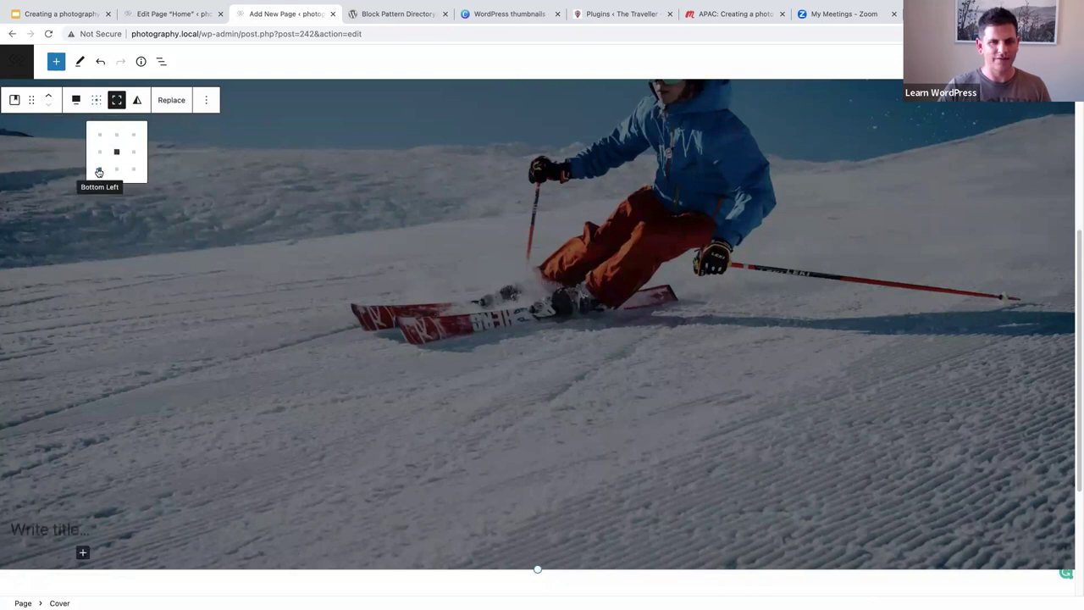
# - Enter ACTION SPORTS as the cover title and show the block settings
pyautogui.click(62, 532)
pyautogui.write('ACT')
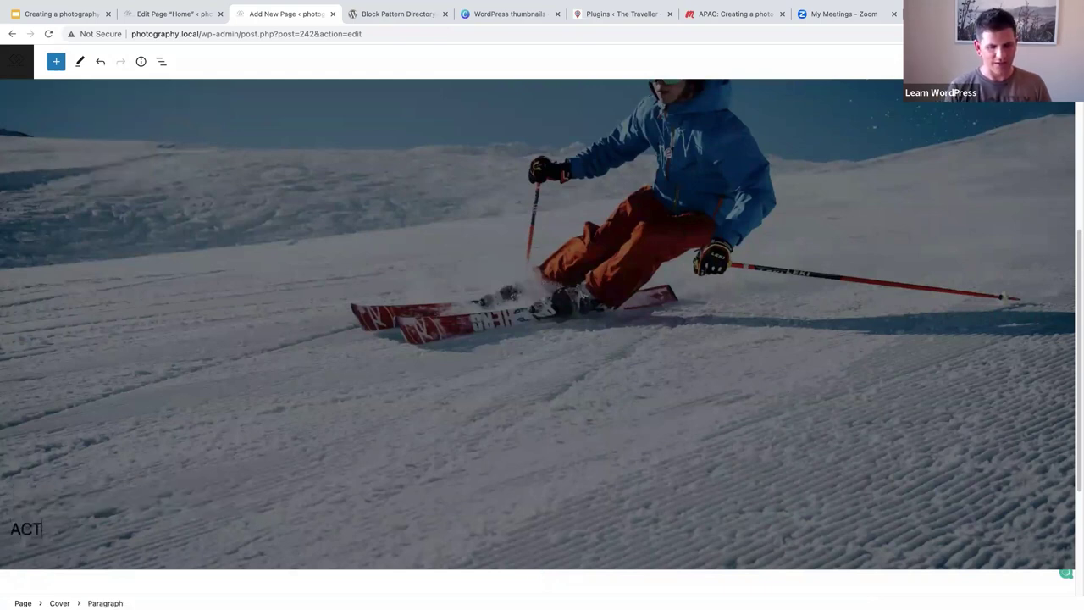
pyautogui.write('ION SPORTS')
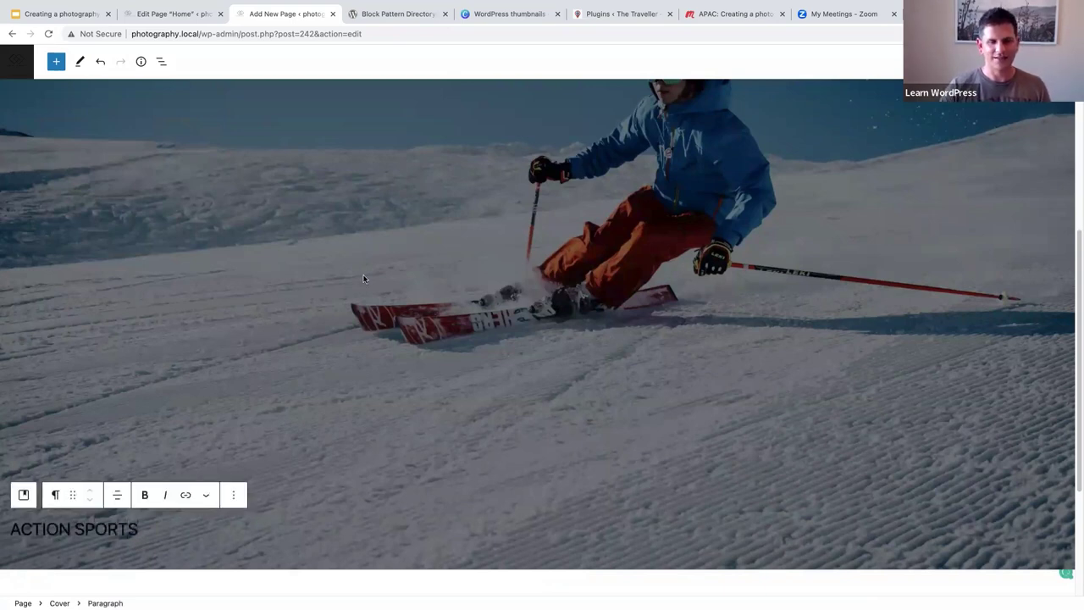
pyautogui.scroll(1, 280, 219)
pyautogui.scroll(2, 373, 228)
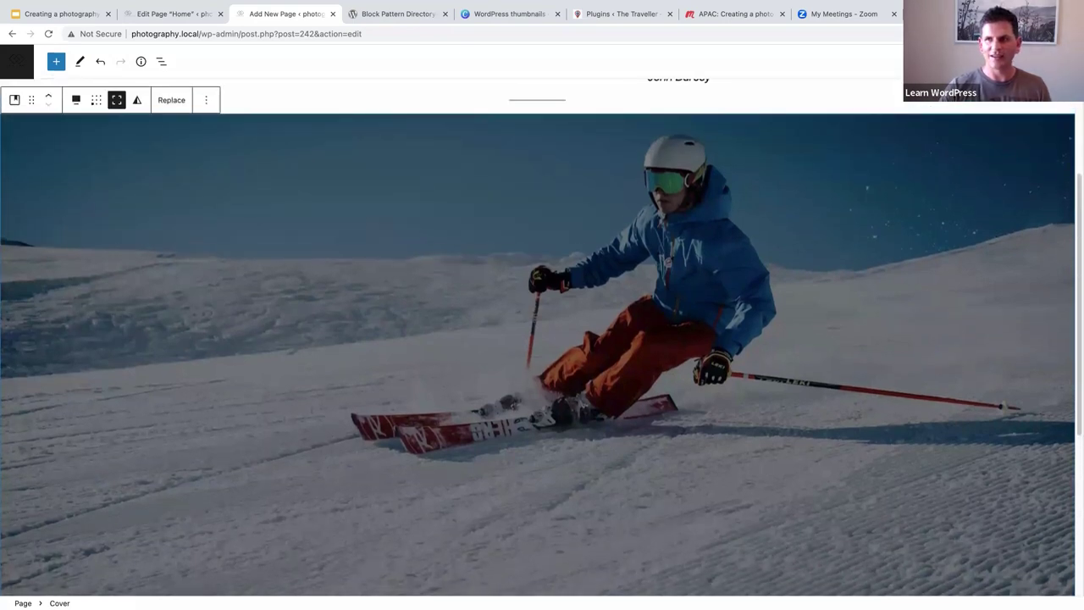
pyautogui.hotkey('ctrl', 'shift', ',')
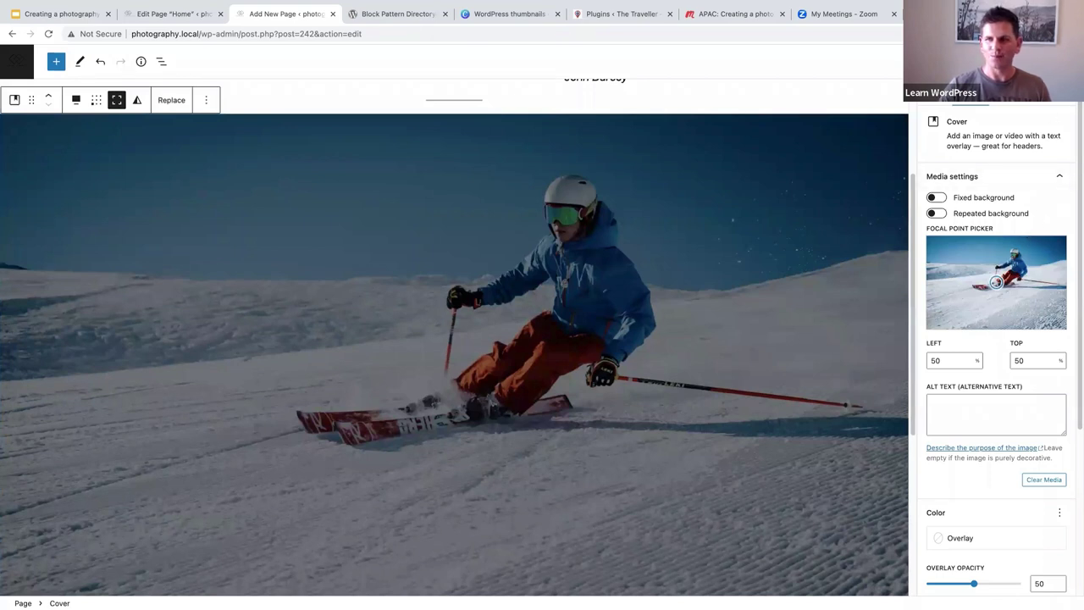
# - Drop the skier cover's overlay opacity to 0 so the photo shows undimmed
pyautogui.scroll(-1, 1025, 199)
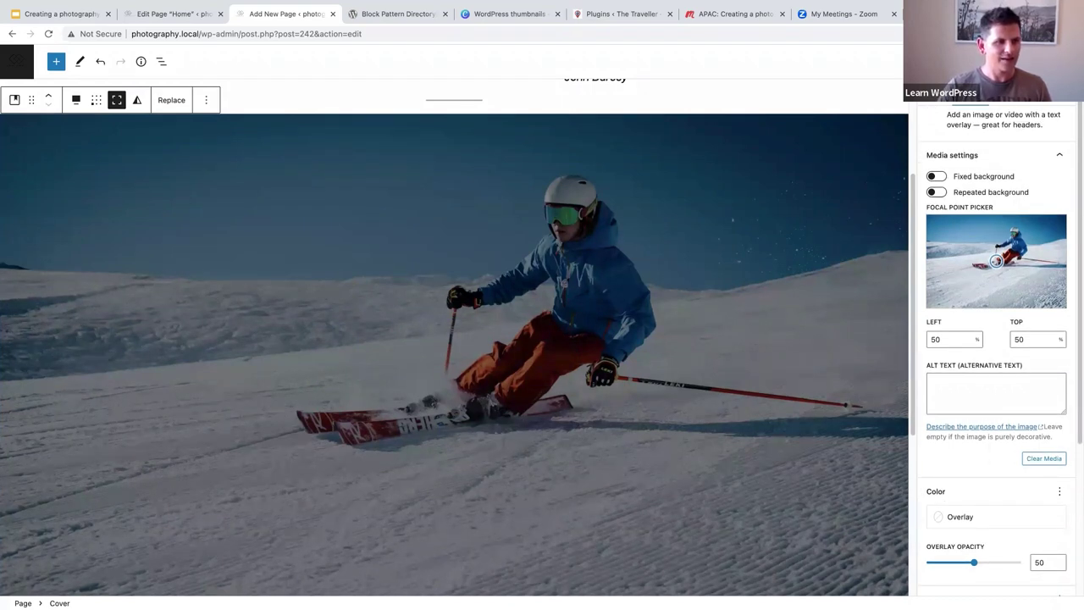
pyautogui.moveTo(1078, 252); pyautogui.dragTo(1077, 481)
pyautogui.moveTo(974, 341); pyautogui.dragTo(919, 344)
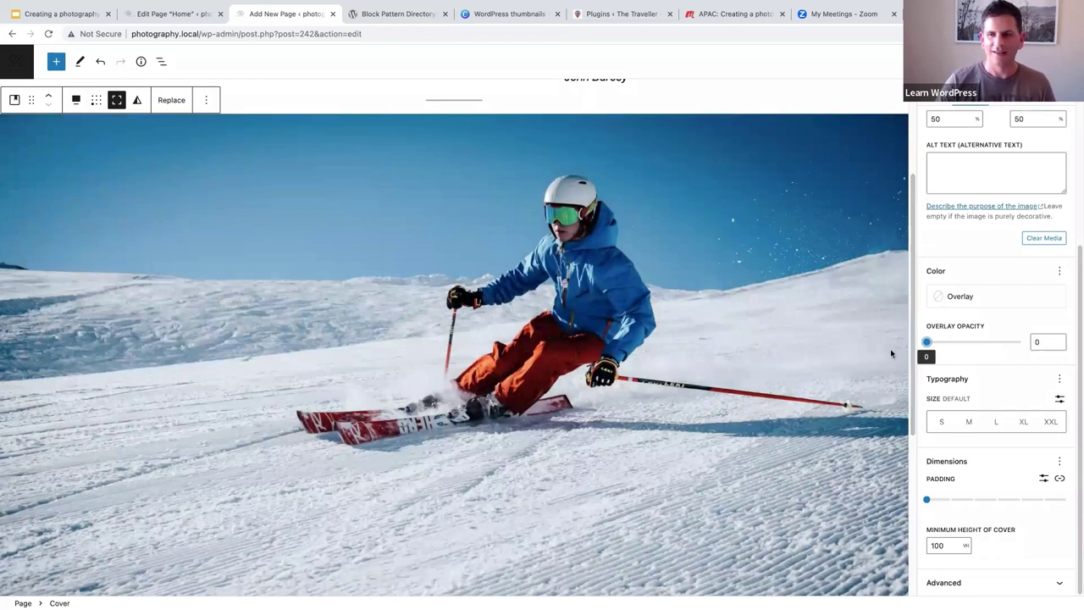
pyautogui.scroll(-2, 907, 362)
pyautogui.scroll(-3, 907, 362)
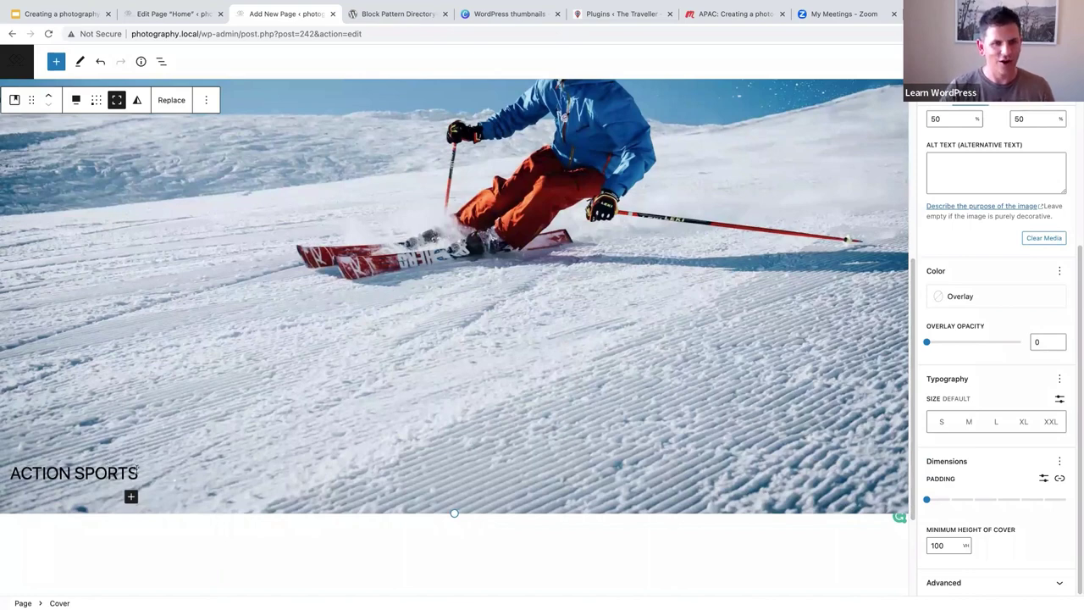
# - Make the ACTION SPORTS title bold and enlarge it with a custom rem font size
pyautogui.click(44, 473)
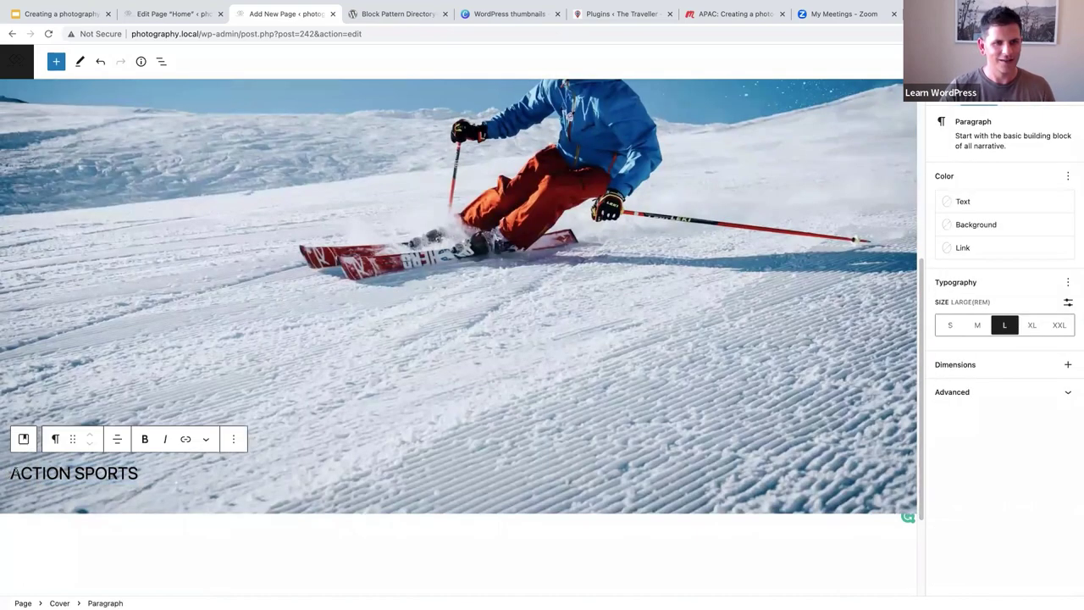
pyautogui.moveTo(11, 473); pyautogui.dragTo(137, 466)
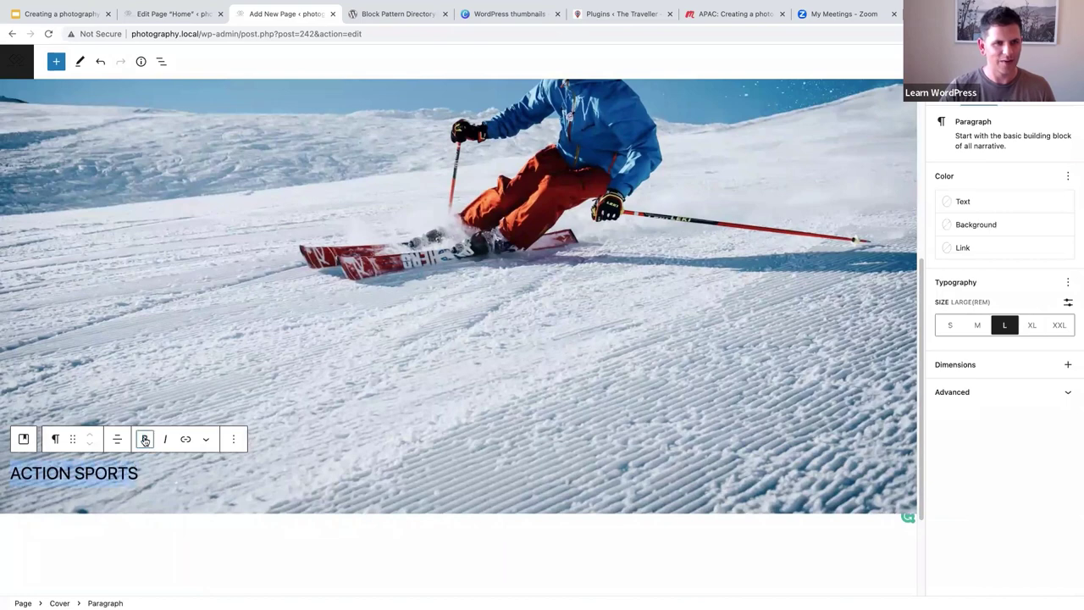
pyautogui.click(144, 439)
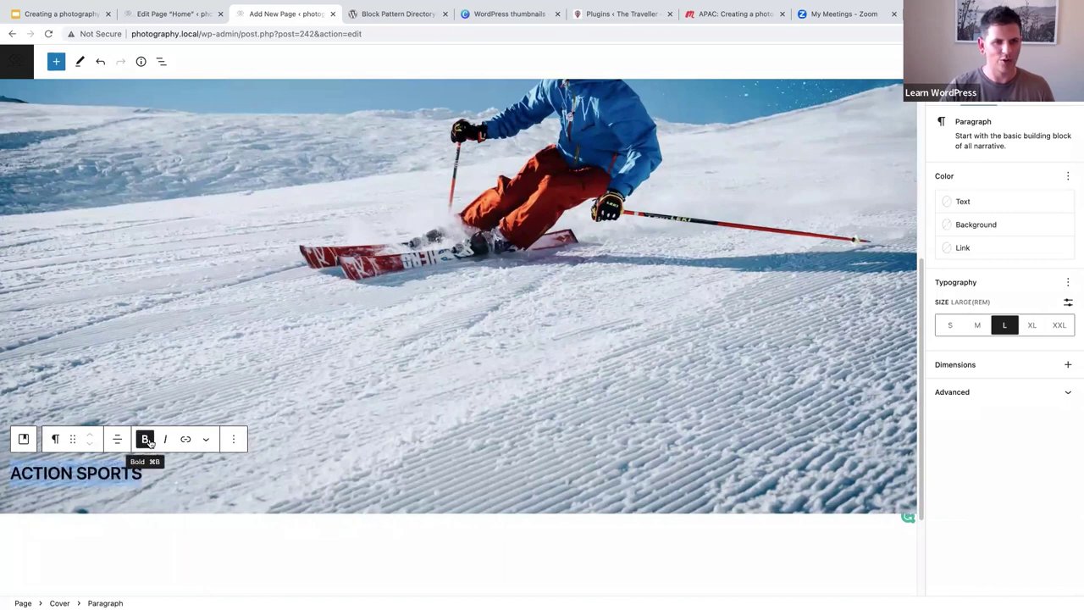
pyautogui.click(1068, 303)
pyautogui.moveTo(964, 325); pyautogui.dragTo(955, 220)
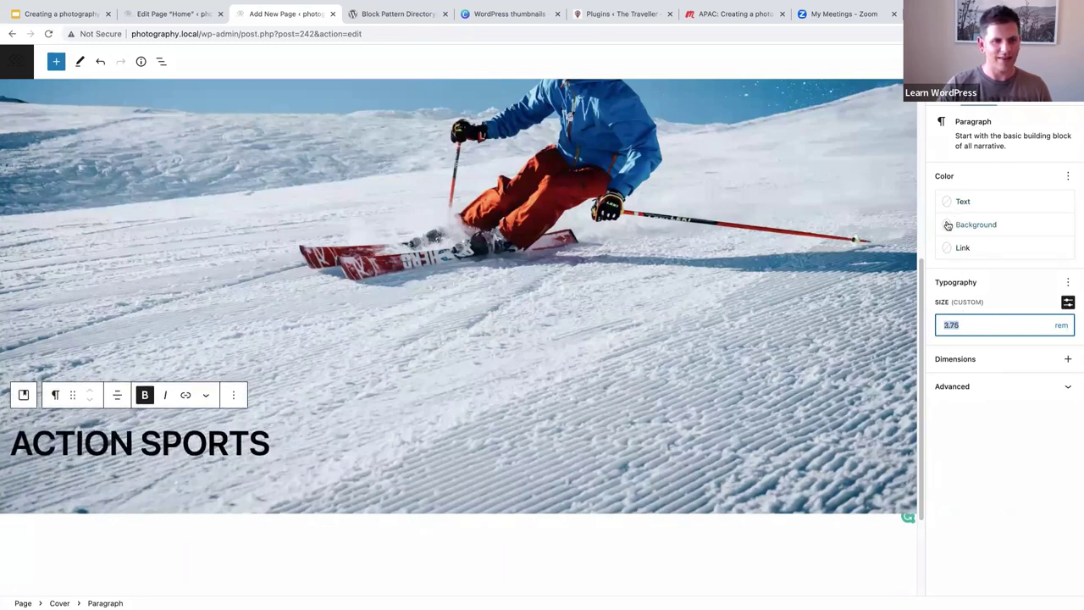
pyautogui.scroll(3, 708, 356)
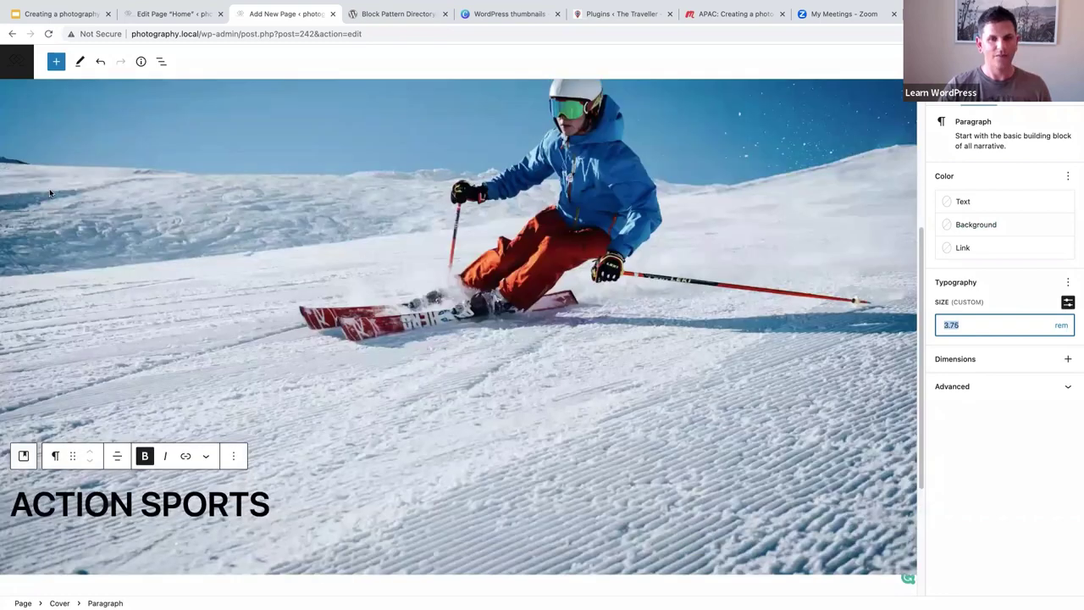
pyautogui.click(33, 104)
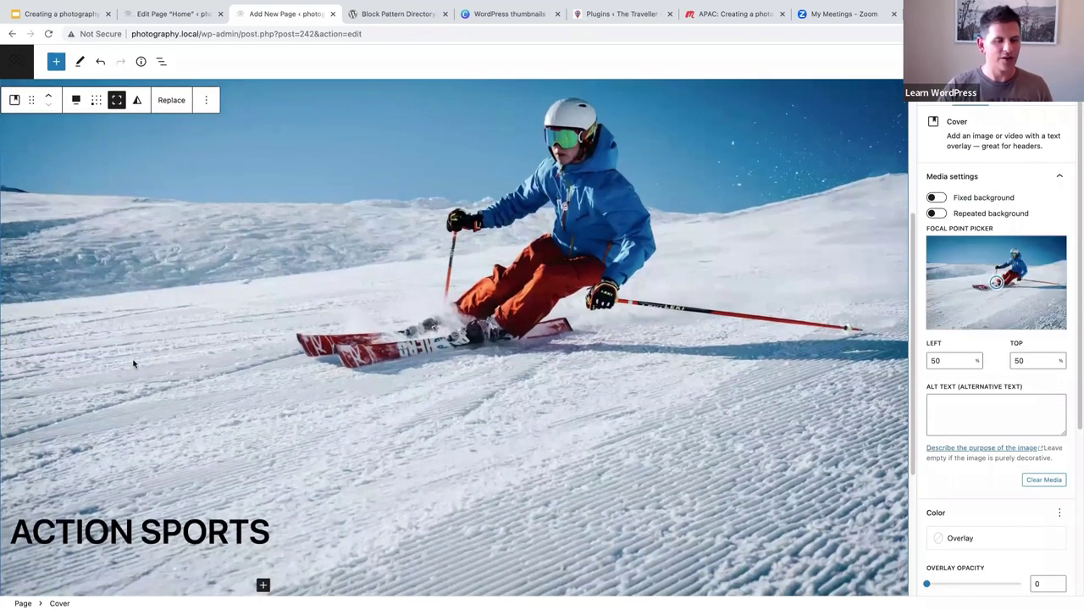
pyautogui.scroll(3, 17, 181)
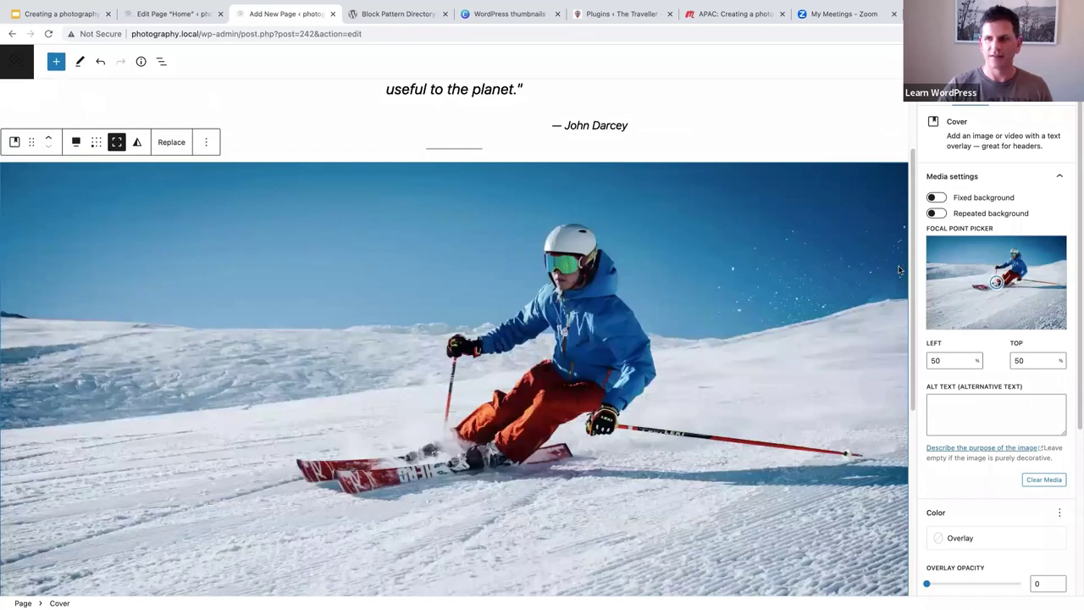
pyautogui.scroll(-5, 966, 441)
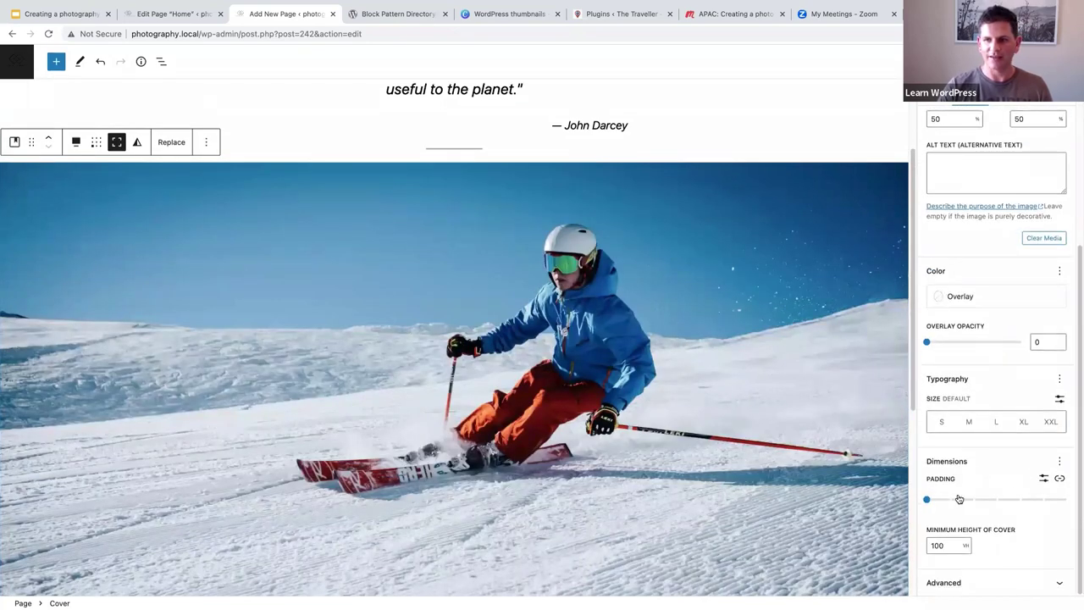
pyautogui.moveTo(927, 500); pyautogui.dragTo(997, 501)
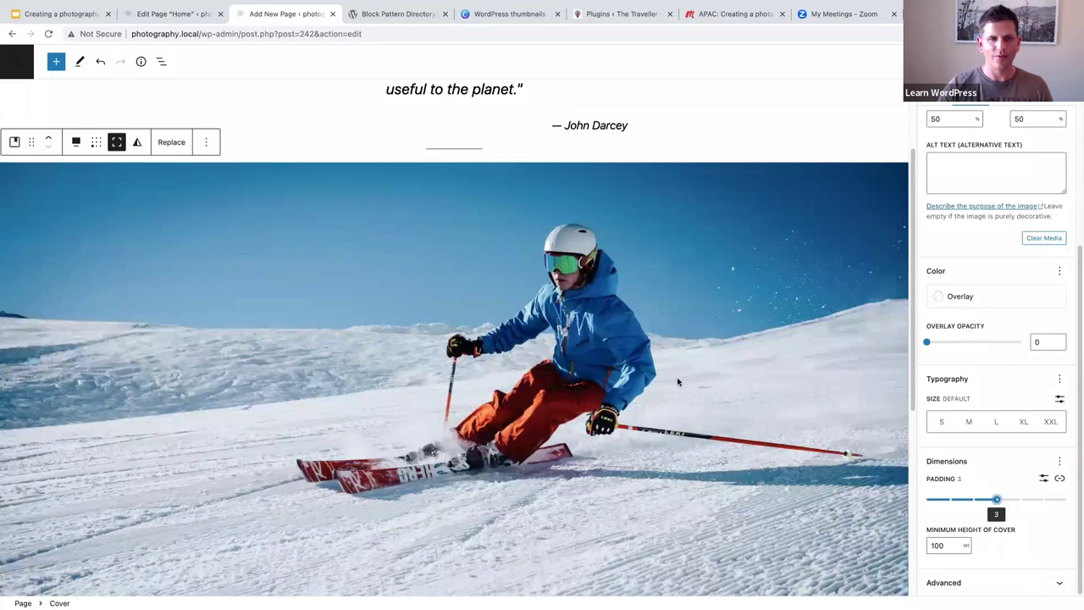
pyautogui.scroll(-5, 677, 376)
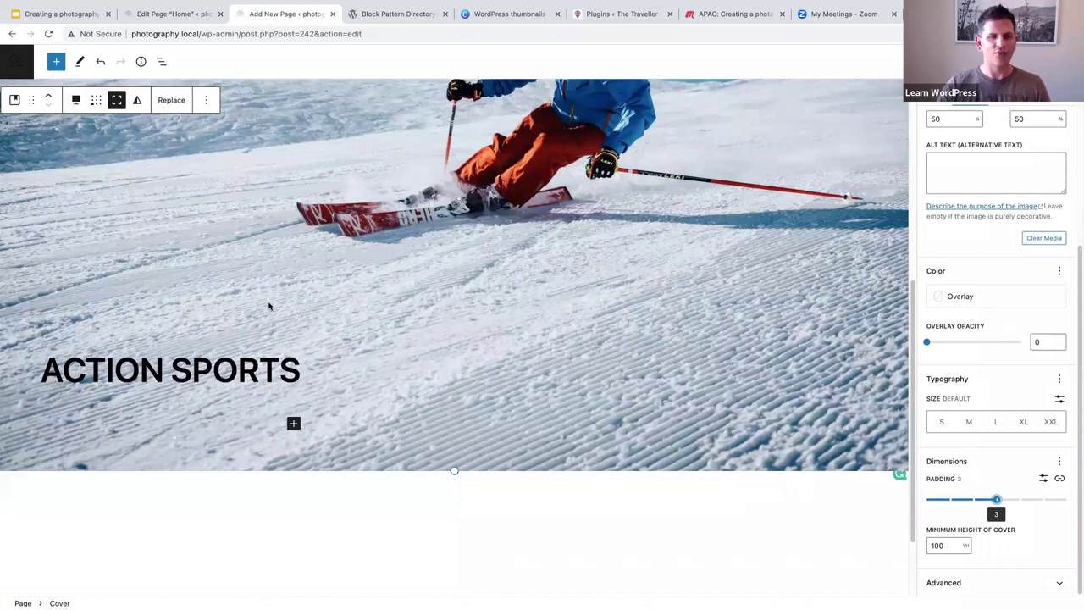
pyautogui.scroll(3, 322, 467)
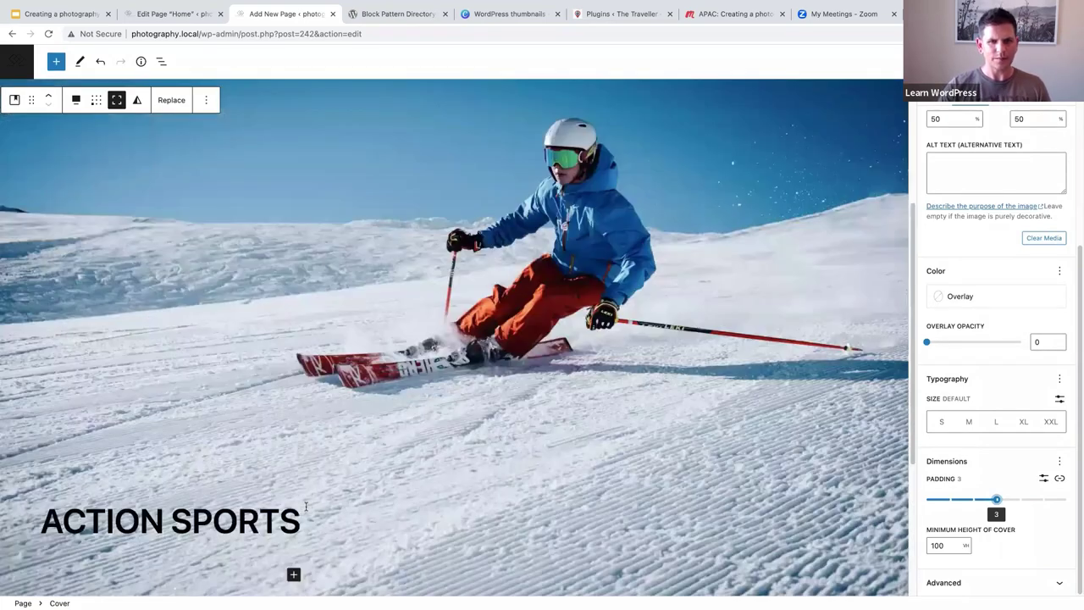
pyautogui.click(301, 521)
pyautogui.press('super+a')
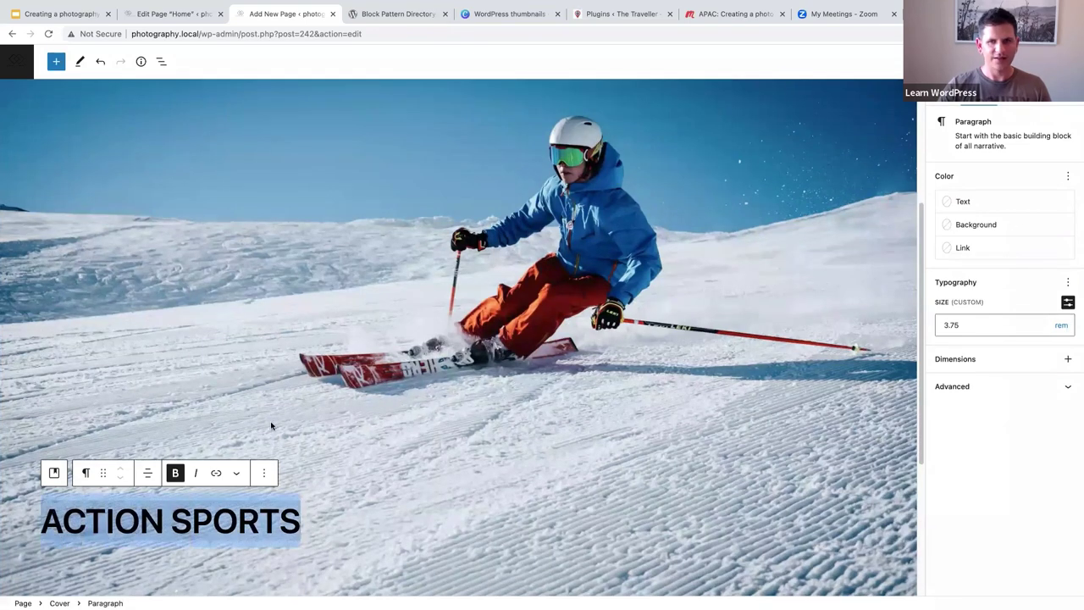
pyautogui.click(1024, 312)
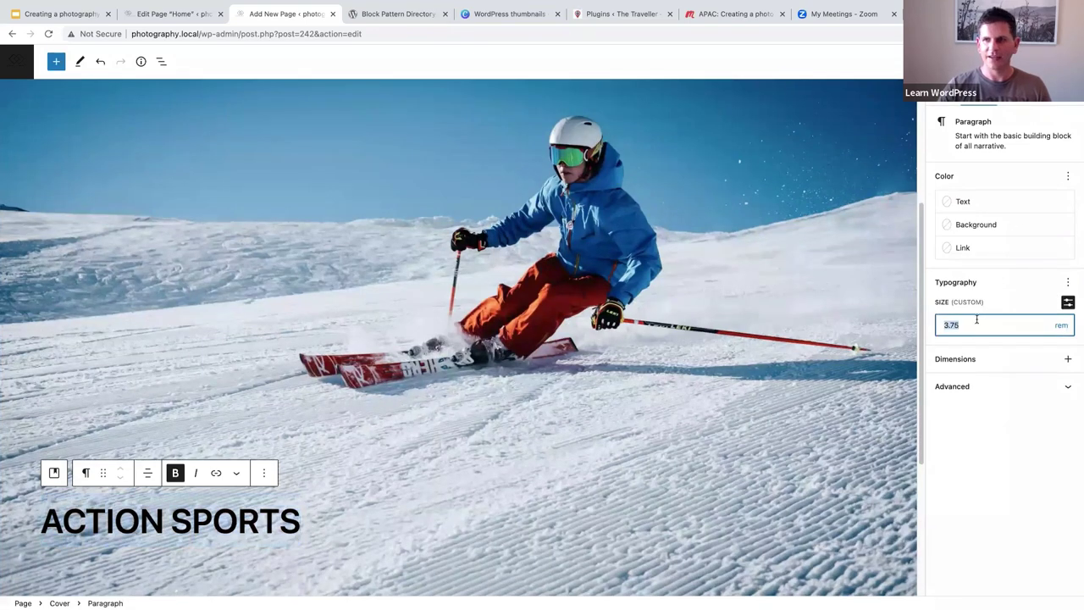
pyautogui.moveTo(976, 294); pyautogui.dragTo(978, 274)
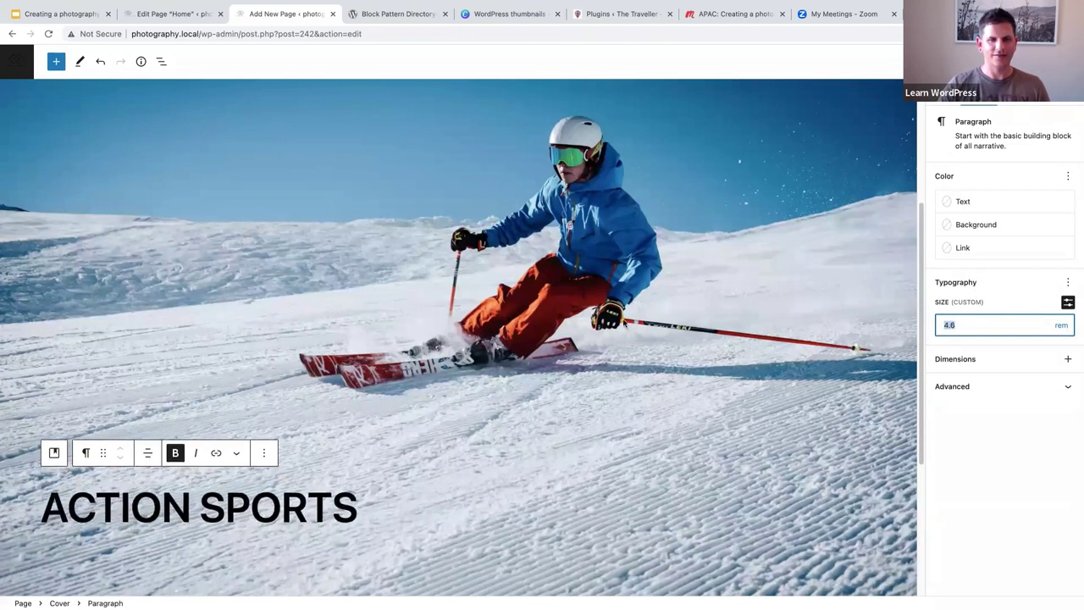
pyautogui.scroll(-1, 637, 329)
pyautogui.scroll(-3, 636, 328)
pyautogui.click(636, 327)
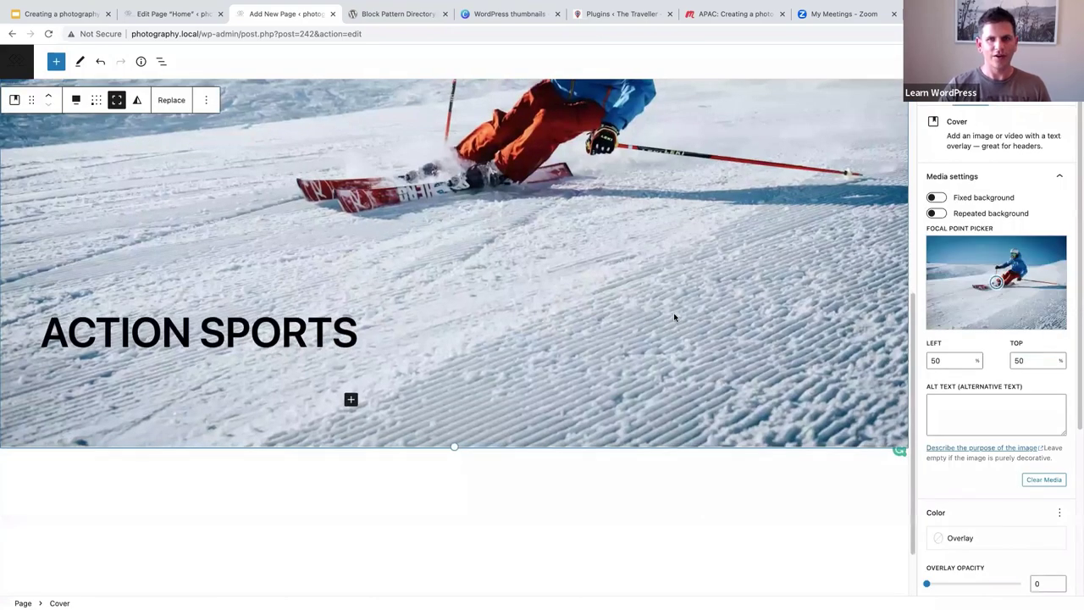
pyautogui.scroll(4, 673, 313)
pyautogui.scroll(-3, 674, 317)
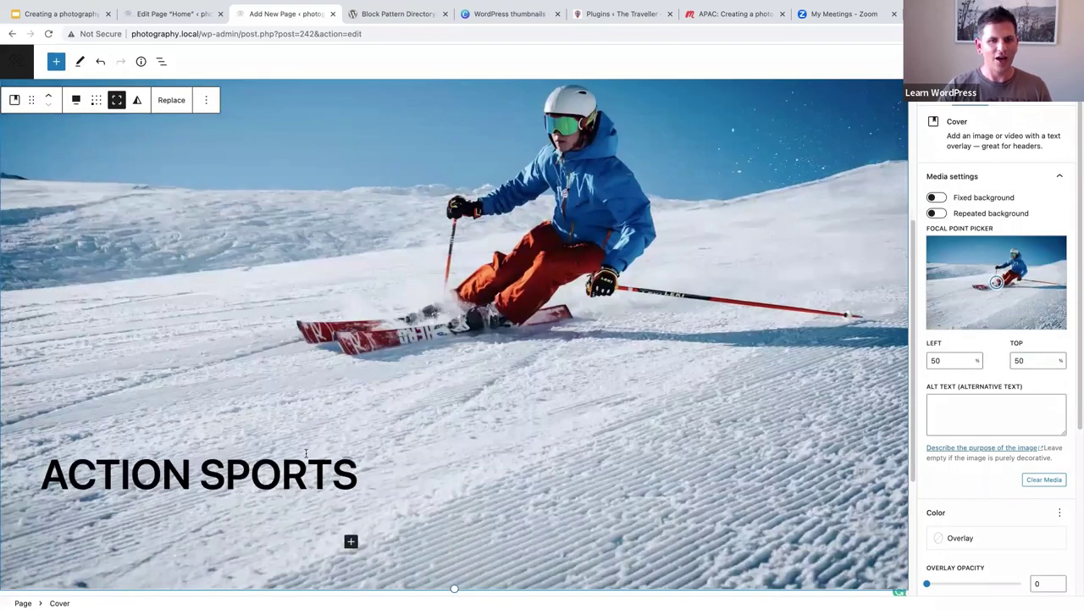
pyautogui.click(335, 472)
pyautogui.moveTo(357, 475); pyautogui.dragTo(42, 475)
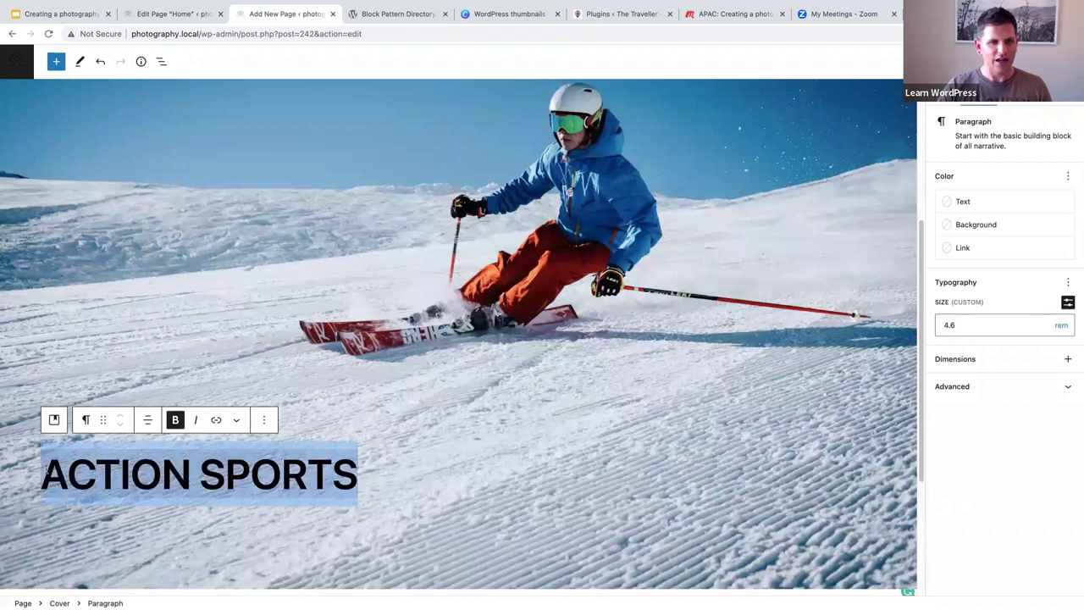
pyautogui.click(217, 421)
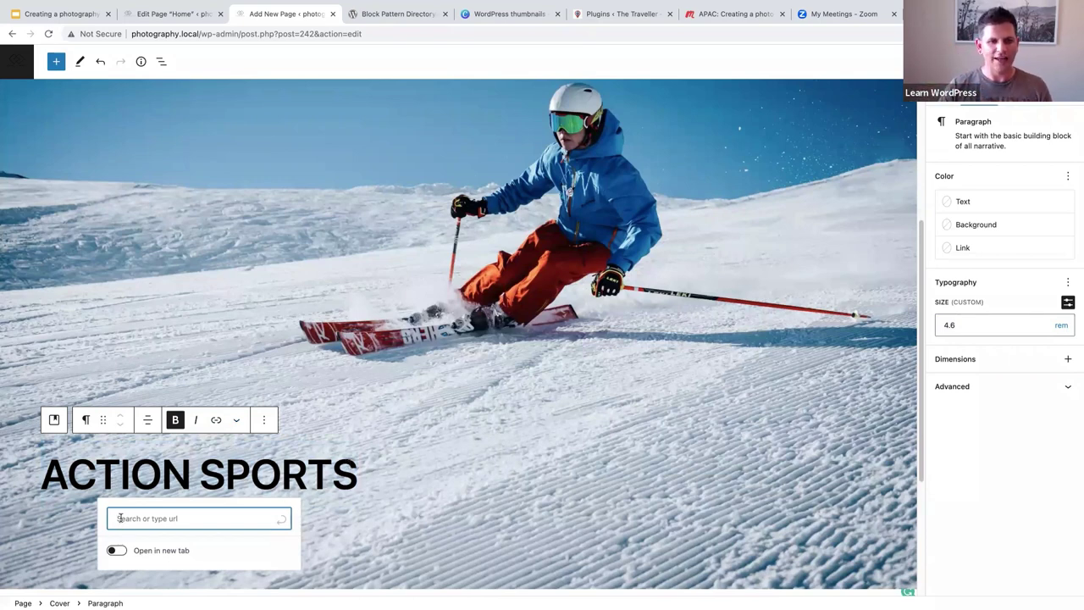
pyautogui.click(156, 468)
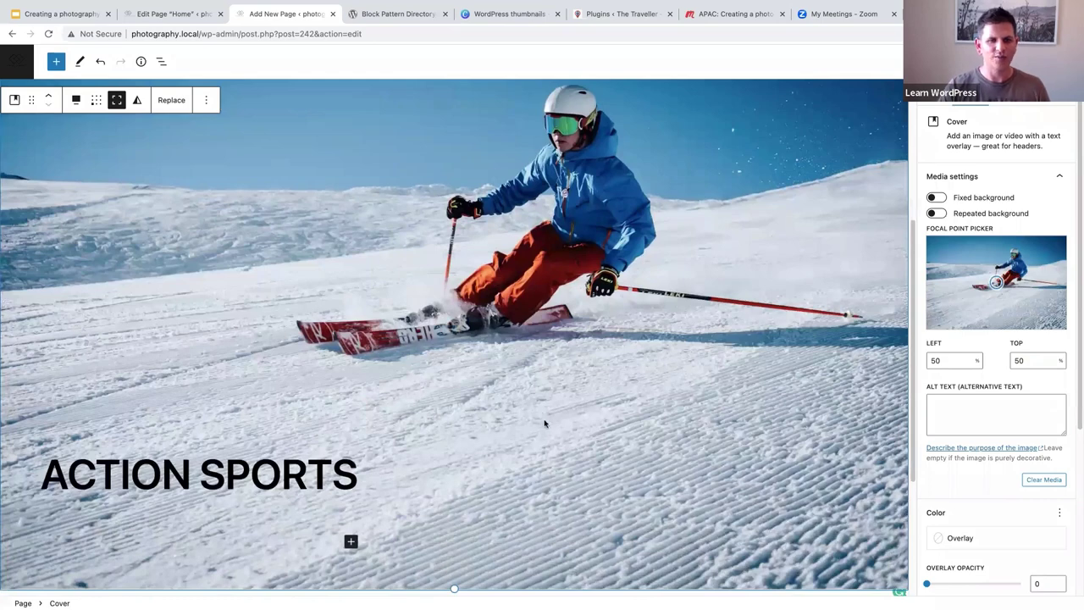
pyautogui.scroll(-5, 508, 438)
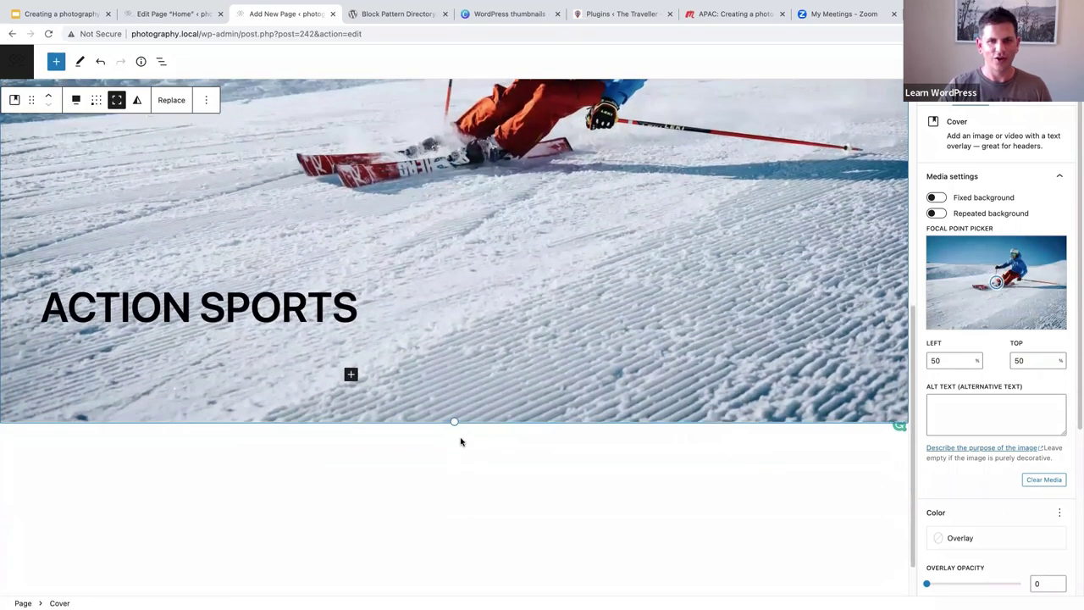
pyautogui.click(463, 440)
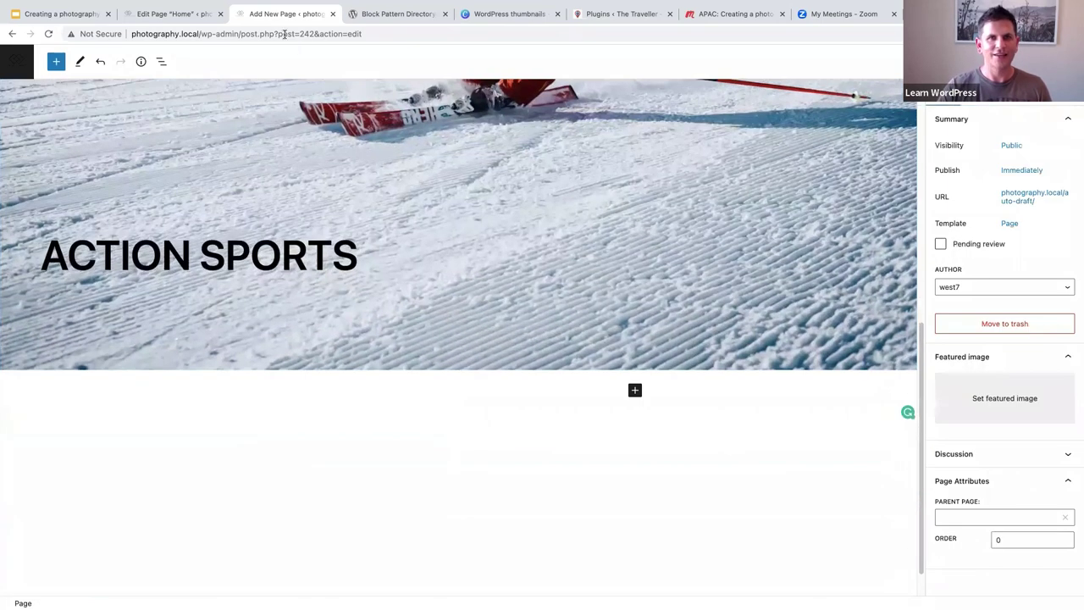
# - After checking the Home page, insert a Media & Text block below the skier cover via a 'media' search
pyautogui.click(174, 13)
pyautogui.scroll(-10, 461, 334)
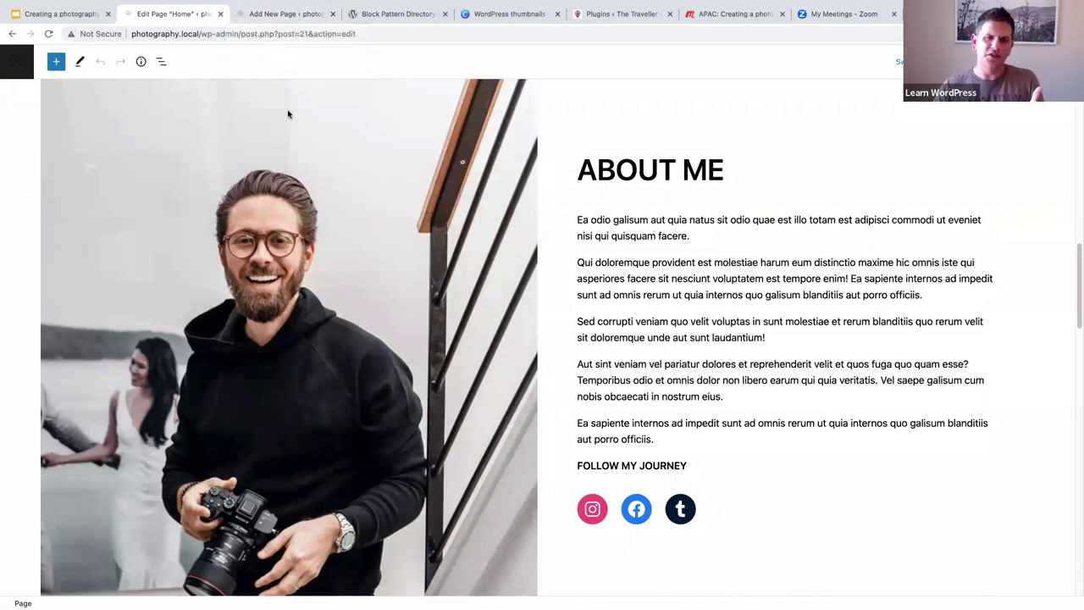
pyautogui.click(277, 39)
pyautogui.scroll(-1, 605, 370)
pyautogui.click(636, 352)
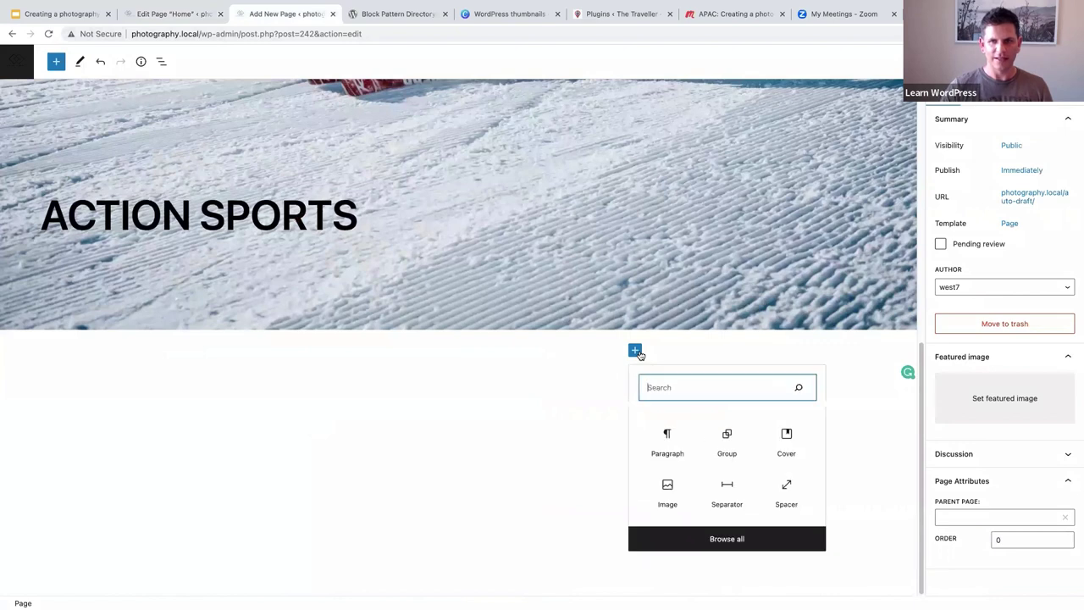
pyautogui.write('media a')
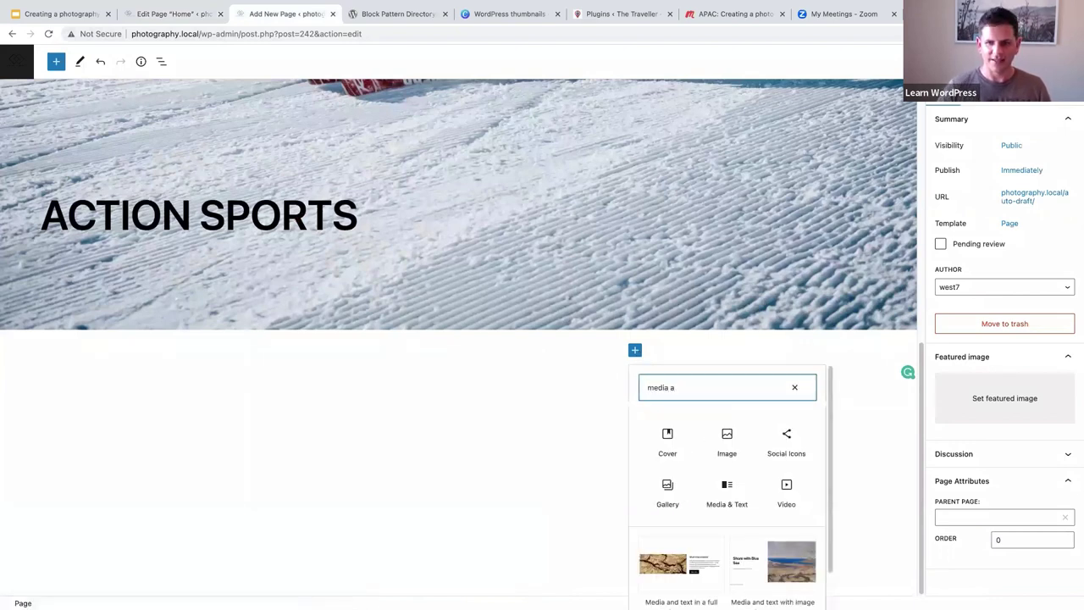
pyautogui.press('BackSpace')
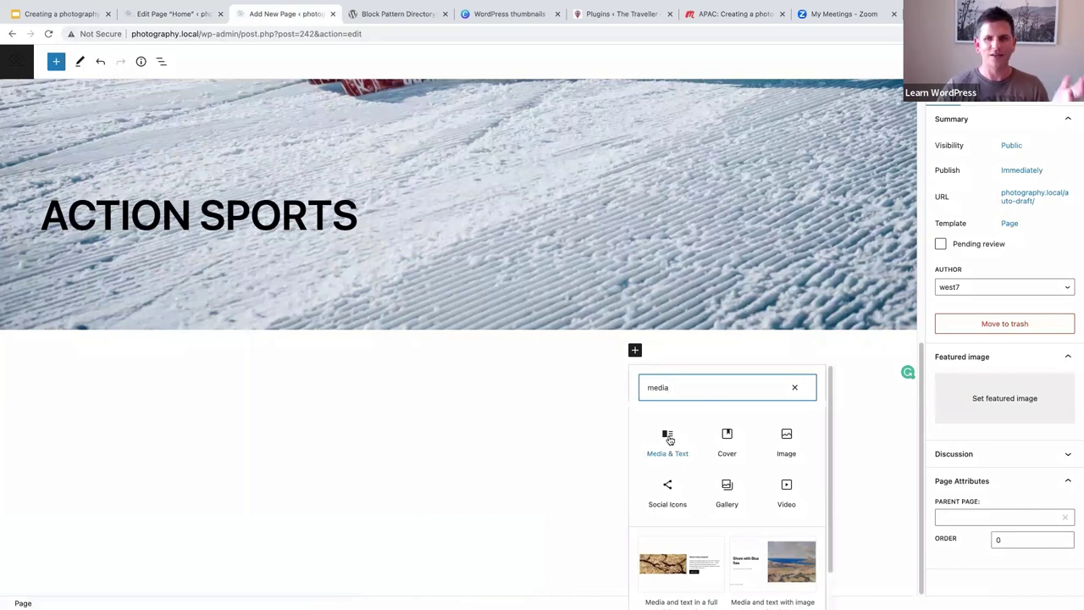
pyautogui.click(668, 437)
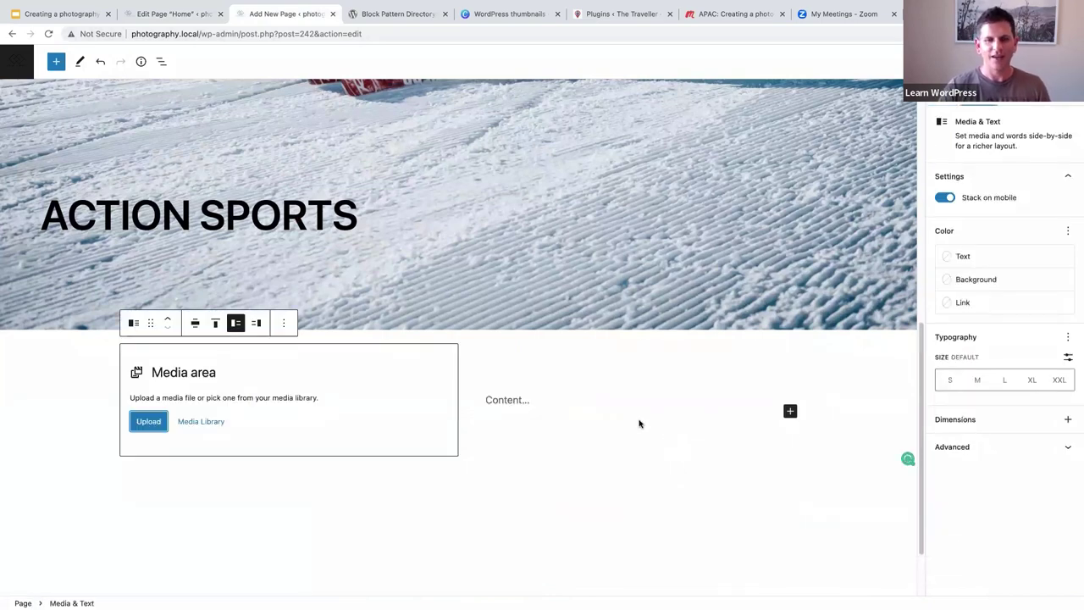
# - Fill the Media & Text block with the man-with-camera photo, then view the Home page's About Me section
pyautogui.scroll(-2, 623, 390)
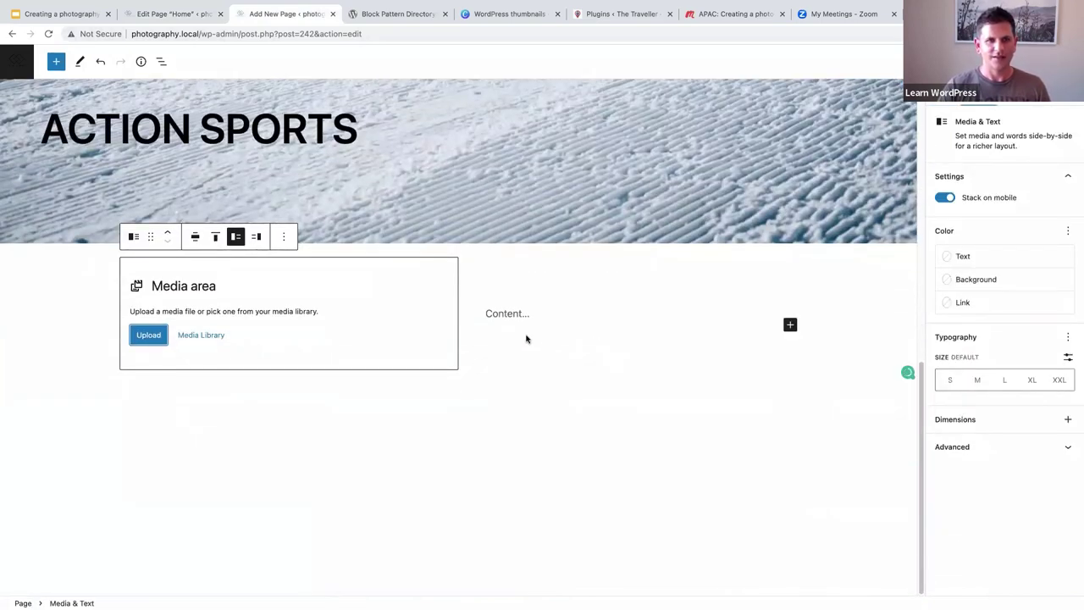
pyautogui.click(200, 335)
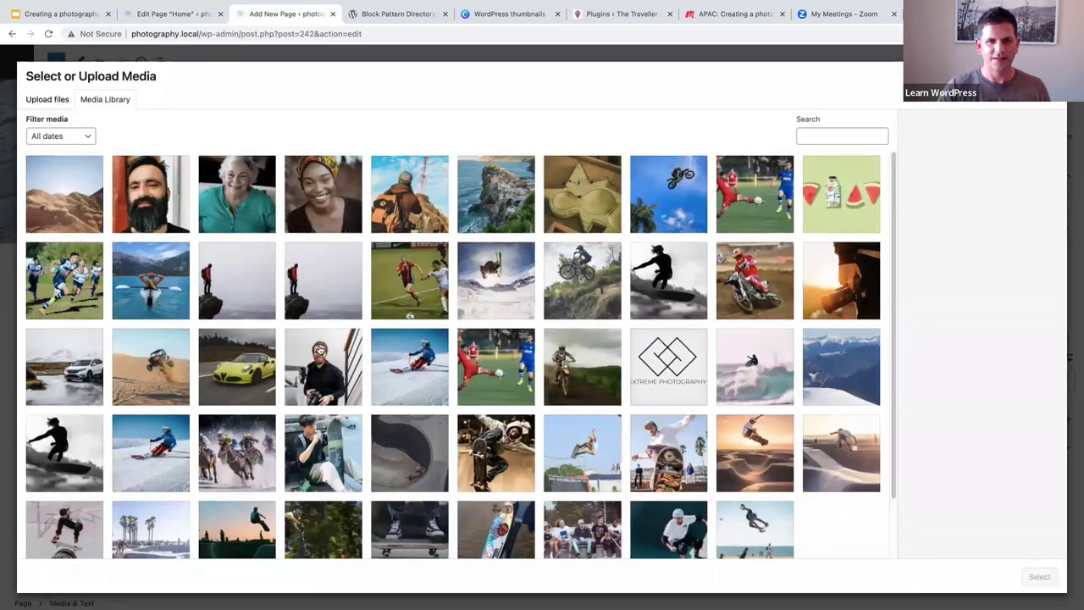
pyautogui.scroll(-1, 319, 350)
pyautogui.click(320, 350)
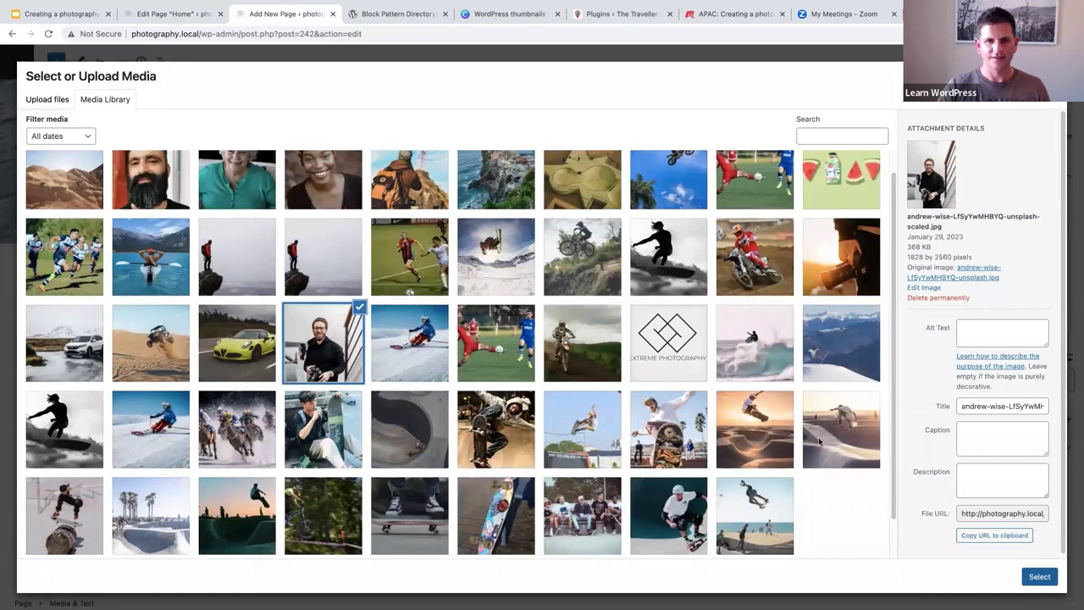
pyautogui.click(1038, 576)
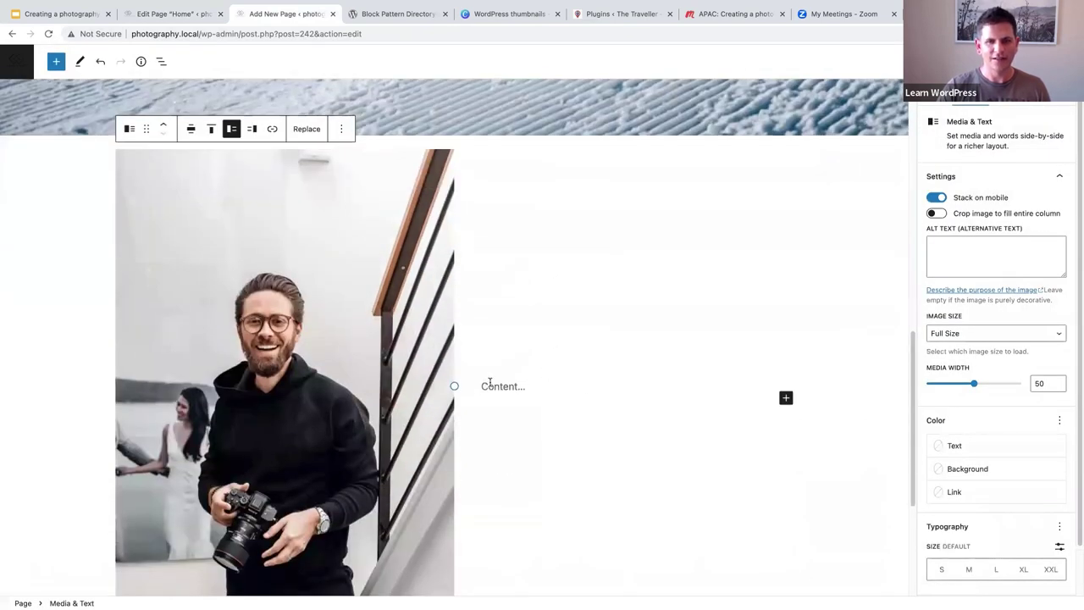
pyautogui.click(492, 386)
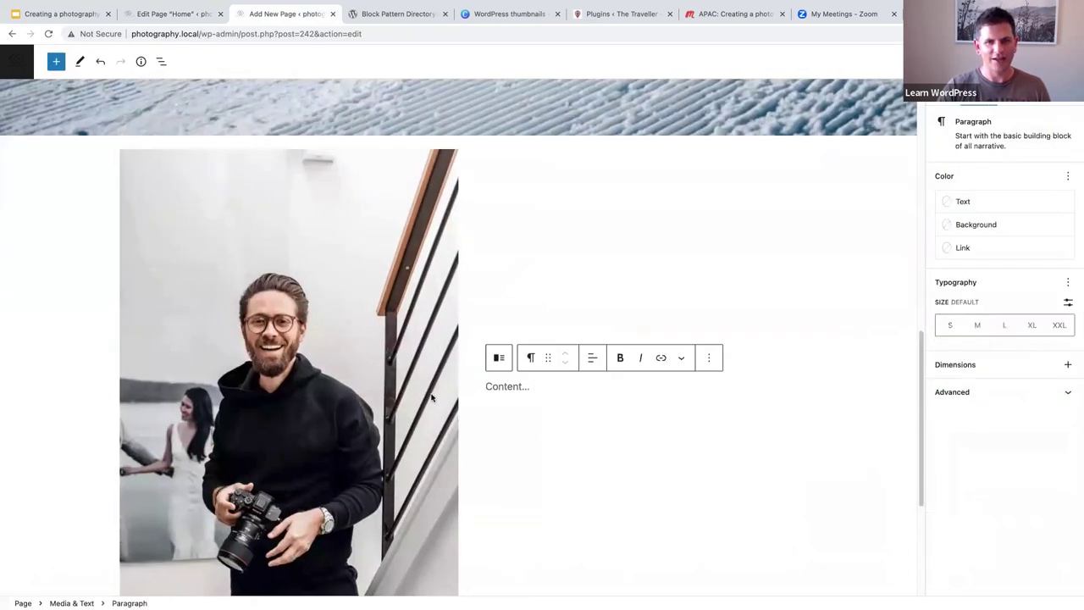
pyautogui.click(158, 18)
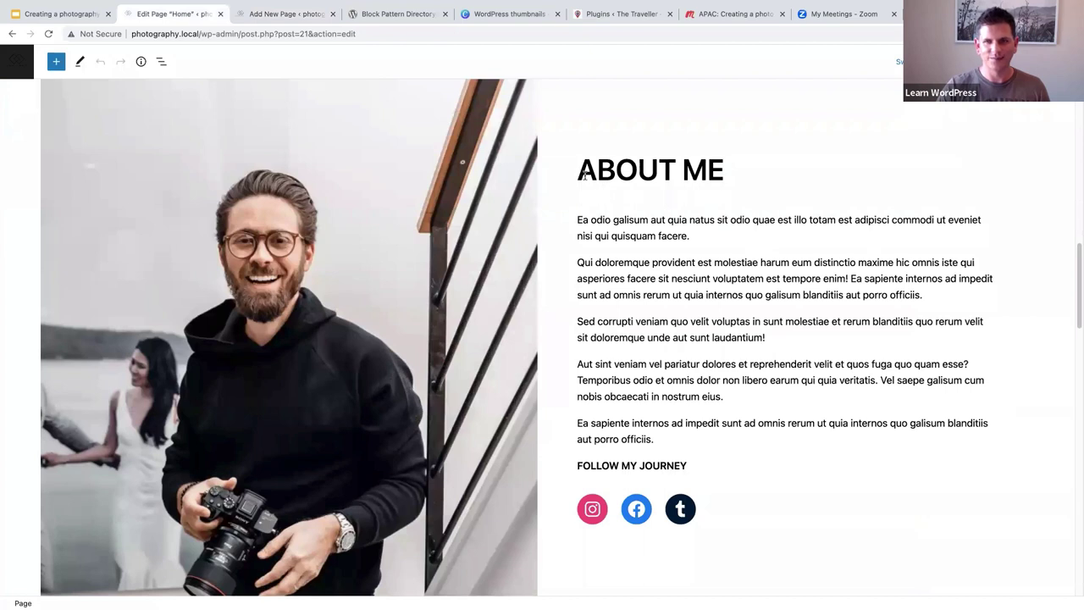
# - Copy the Home page's ABOUT ME through FOLLOW MY JOURNEY blocks beside the new page's photo, adding an empty paragraph
pyautogui.moveTo(583, 175); pyautogui.dragTo(694, 463)
pyautogui.press('super+c')
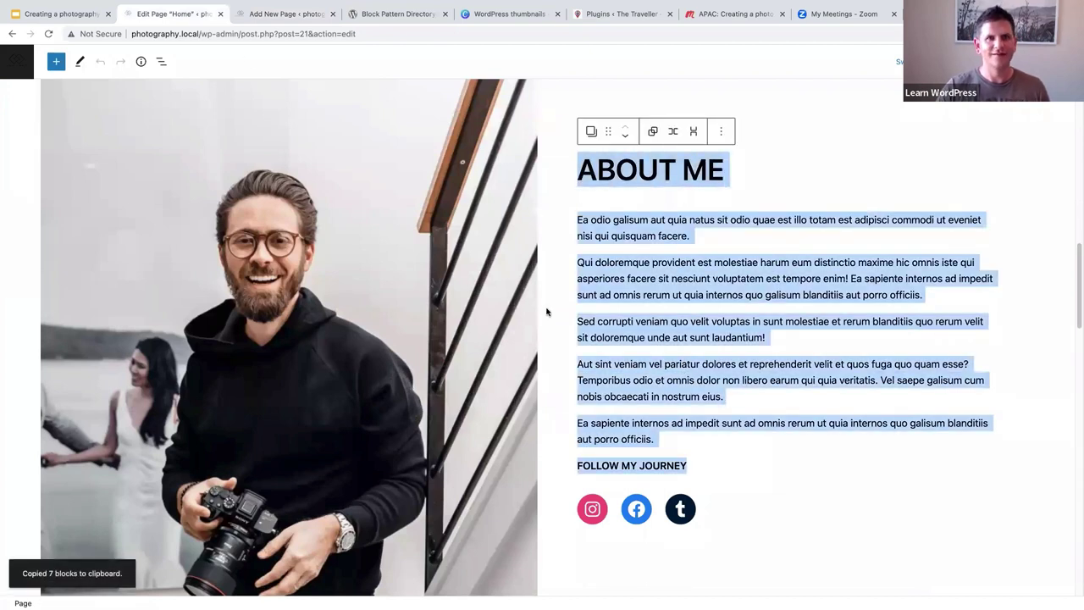
pyautogui.click(273, 14)
pyautogui.scroll(-2, 511, 327)
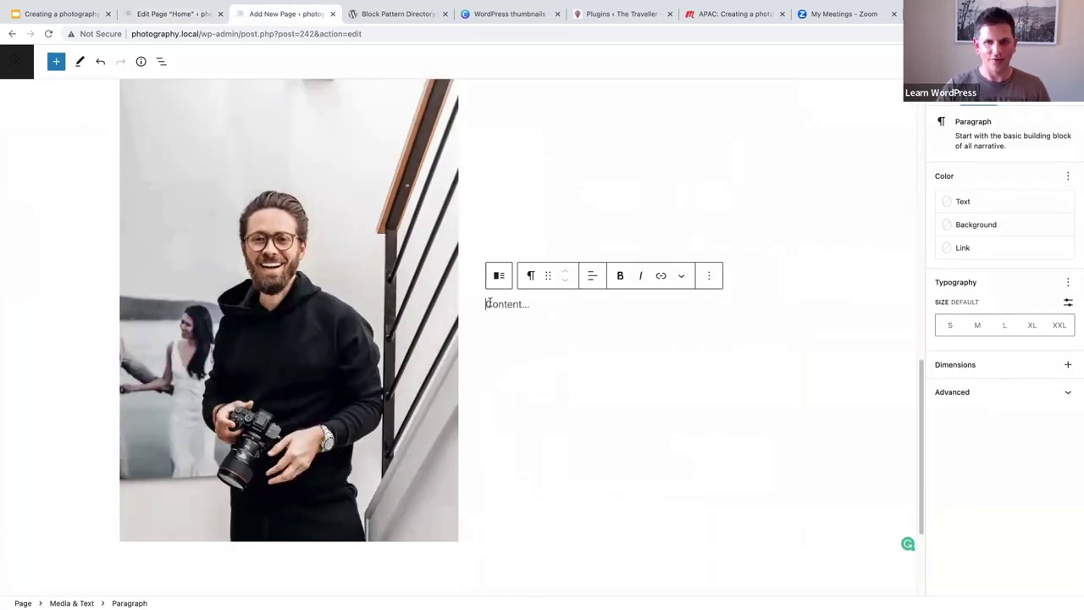
pyautogui.press('super+v')
pyautogui.scroll(3, 567, 266)
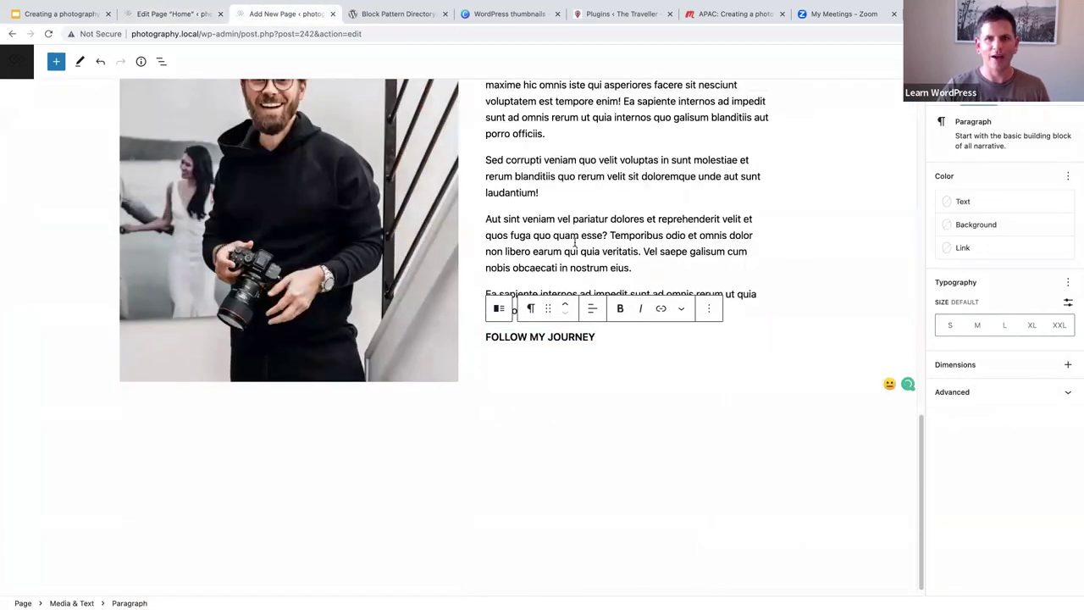
pyautogui.scroll(-3, 554, 271)
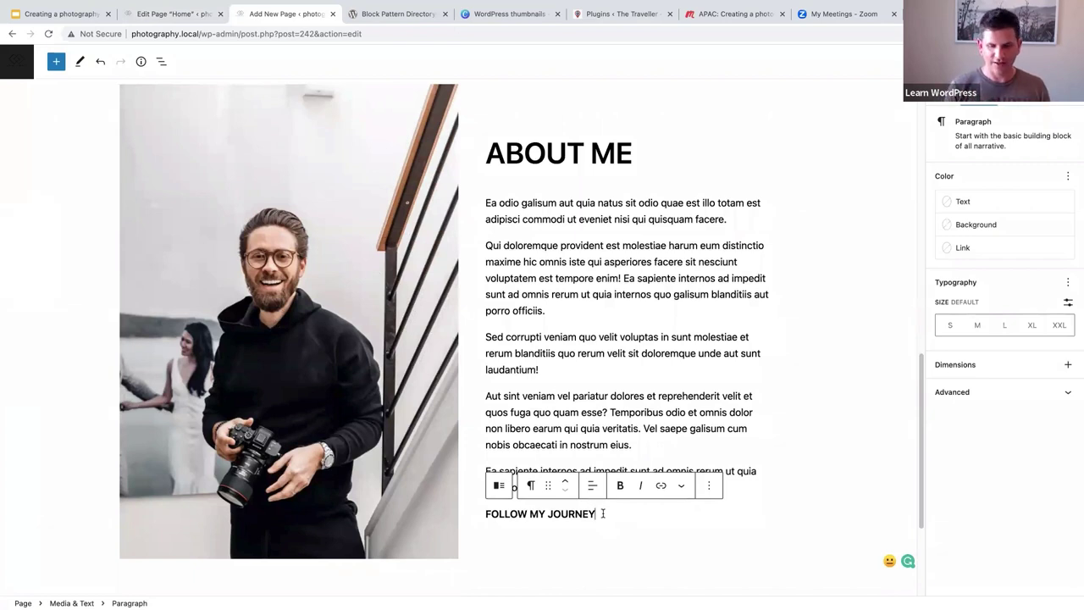
pyautogui.press('Return')
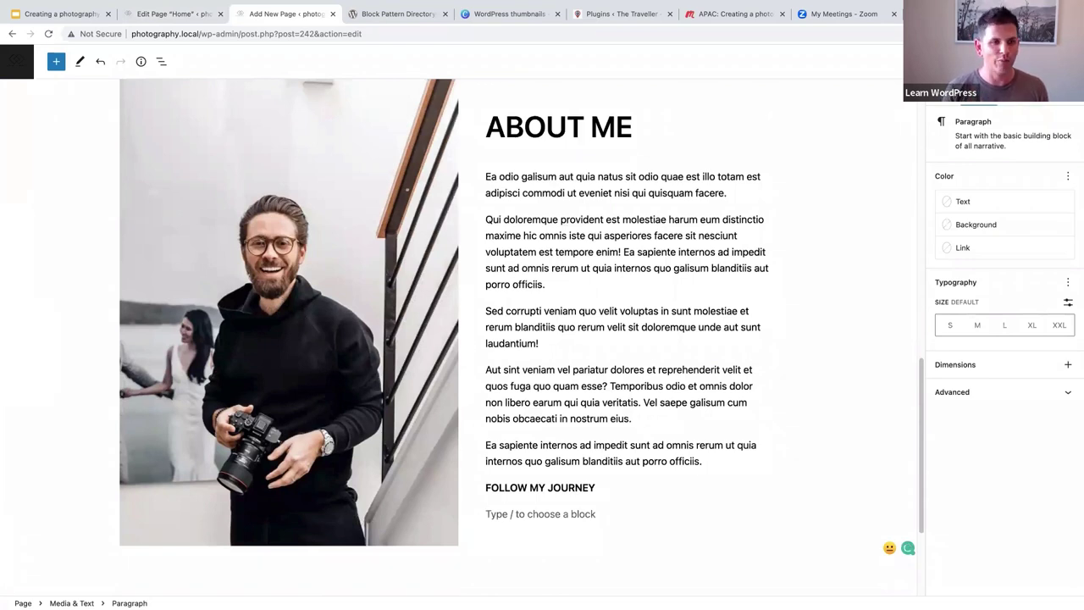
# - Insert the reusable 'Get in touch' block with Instagram, Facebook and Tumblr icons below FOLLOW MY JOURNEY
pyautogui.write('/')
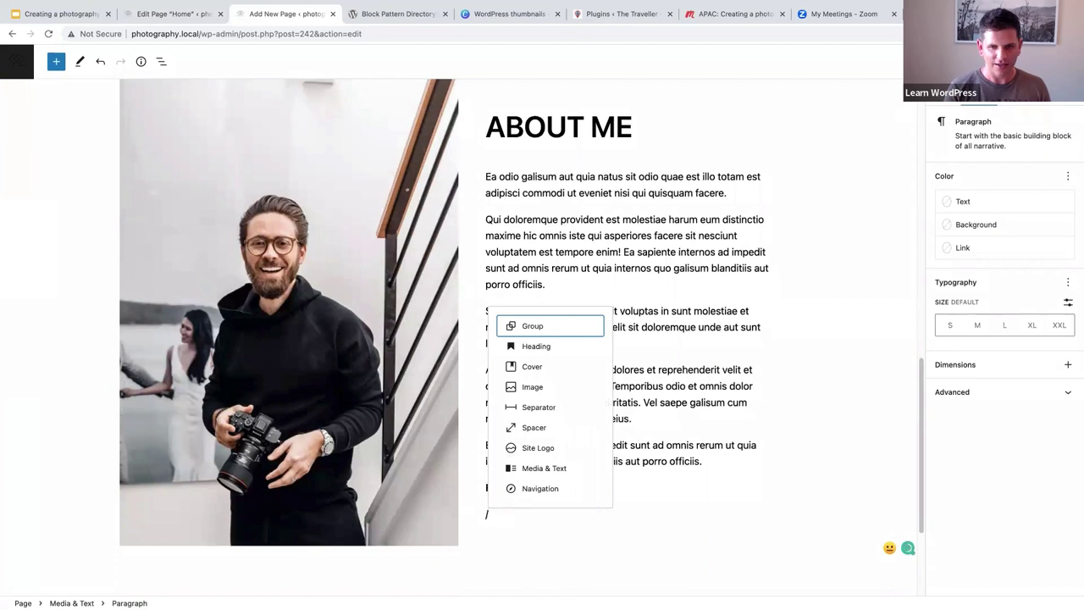
pyautogui.press('BackSpace')
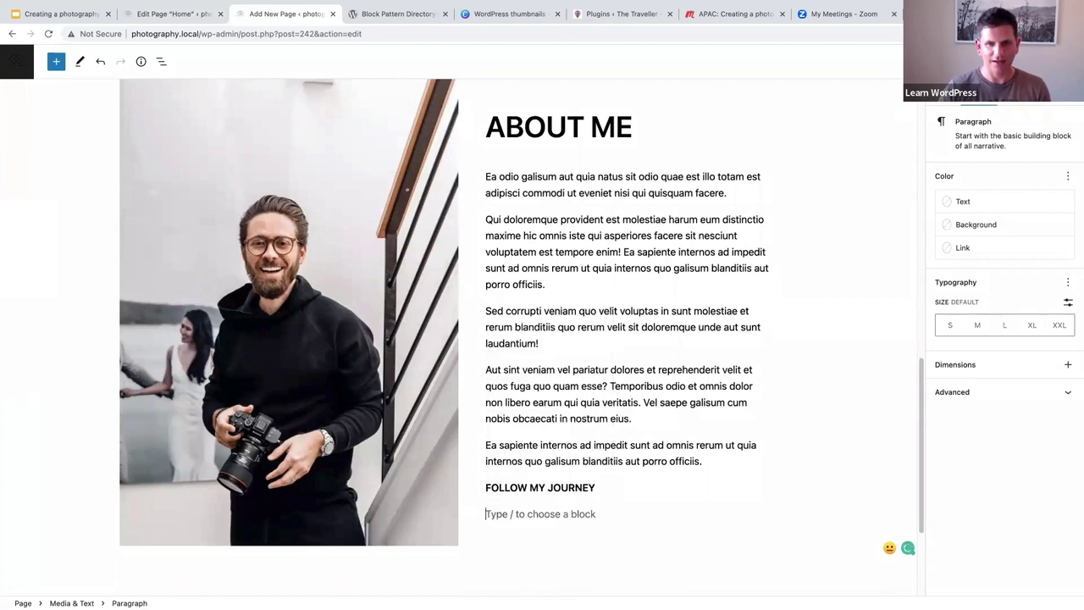
pyautogui.click(56, 62)
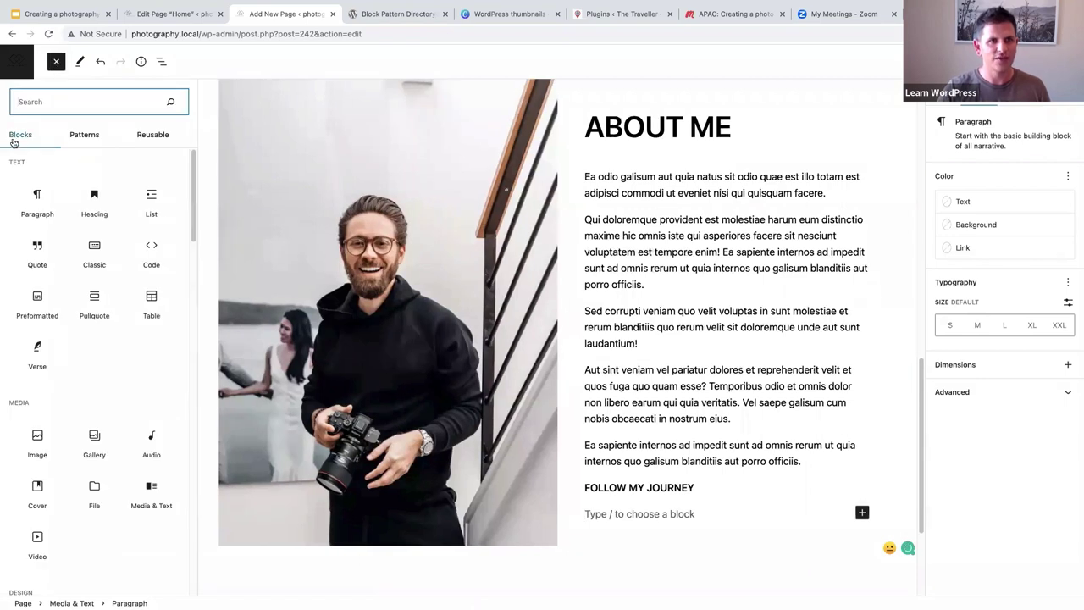
pyautogui.click(156, 135)
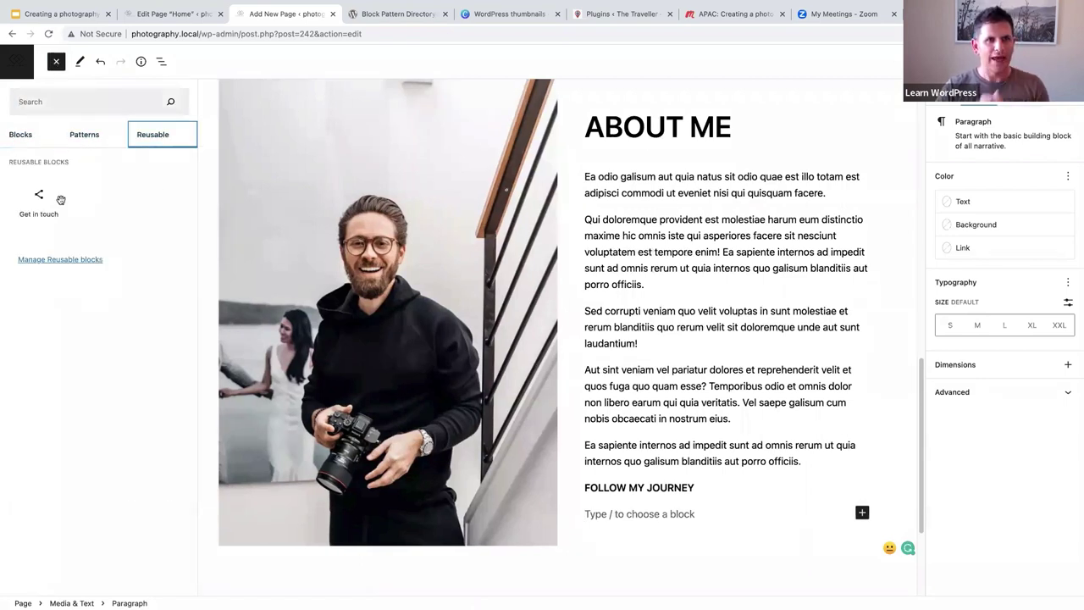
pyautogui.moveTo(24, 235)
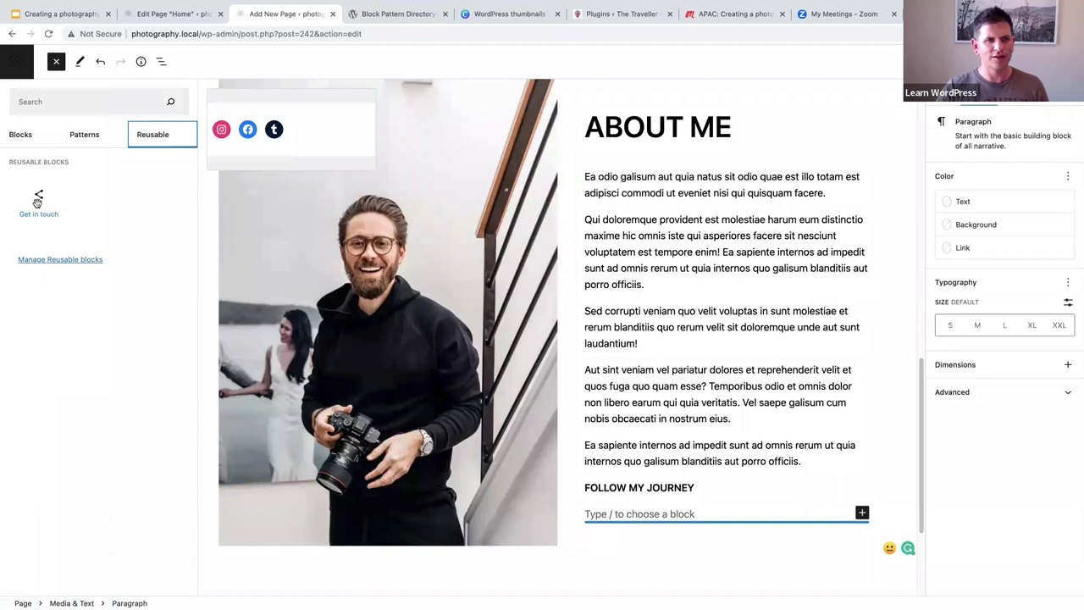
pyautogui.click(37, 202)
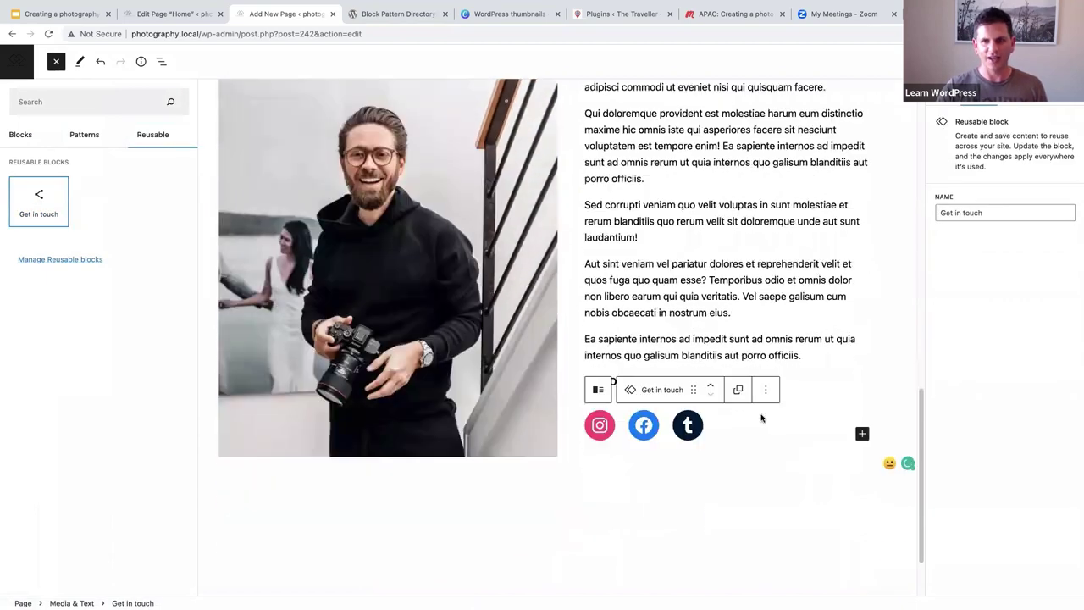
pyautogui.click(726, 434)
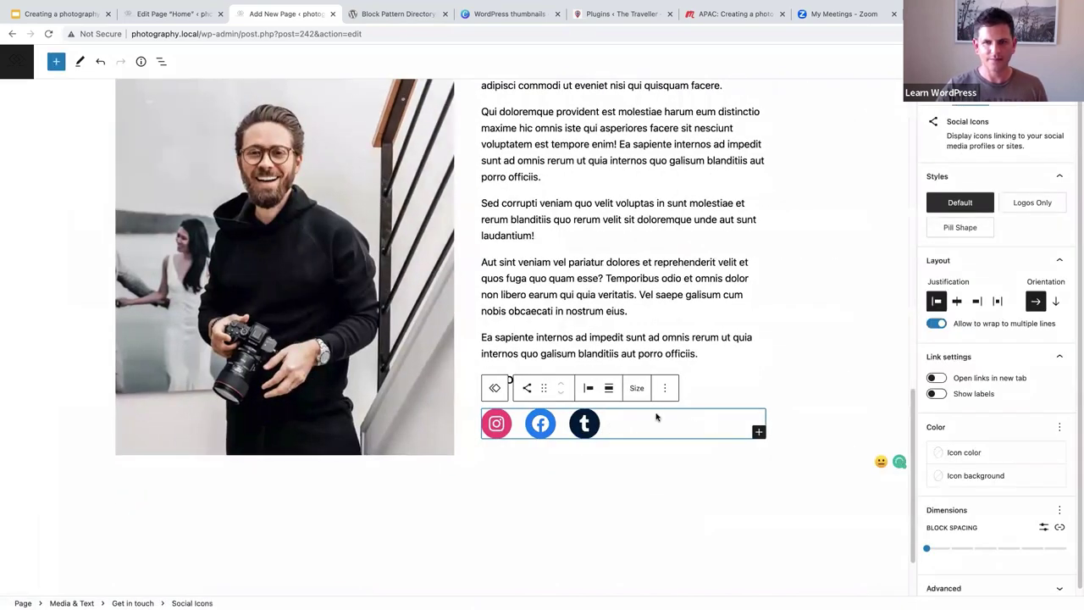
# - Set the About Me Media & Text block to Full width alignment and show List View
pyautogui.click(787, 367)
pyautogui.scroll(4, 780, 373)
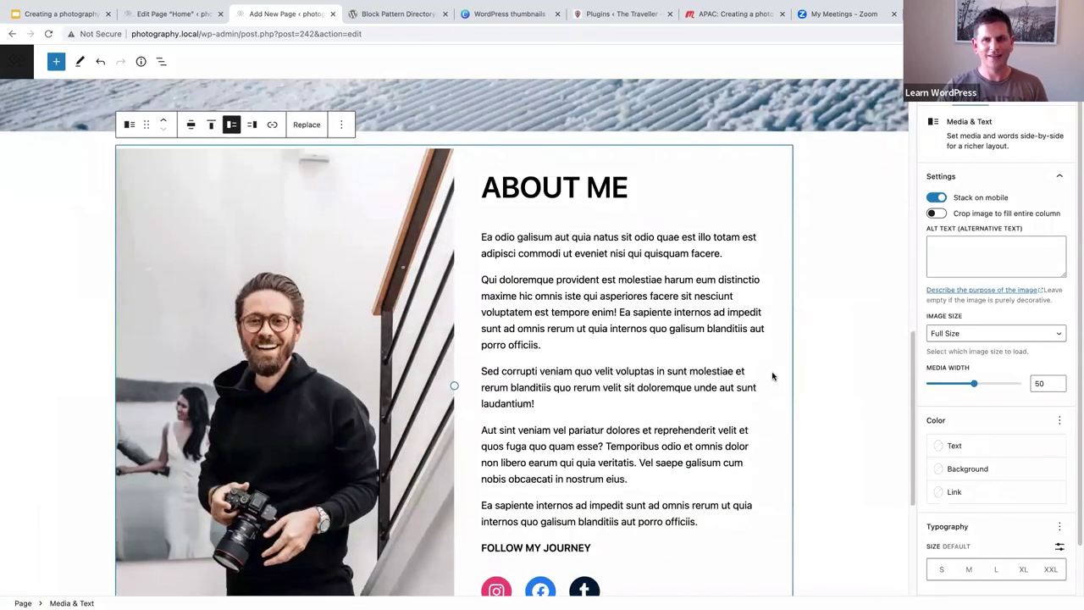
pyautogui.scroll(-1, 773, 376)
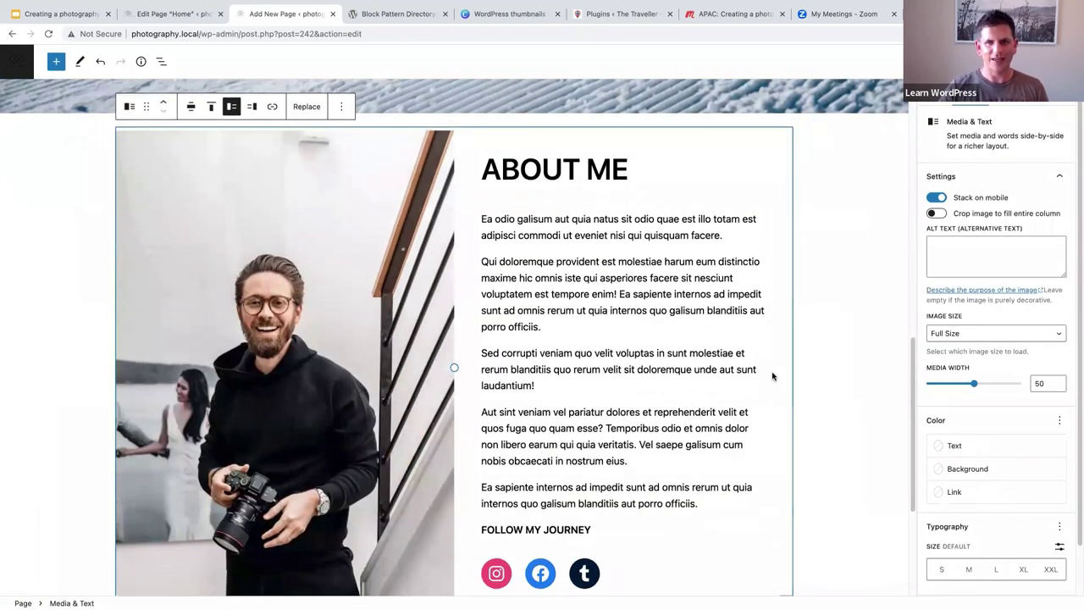
pyautogui.scroll(-1, 773, 376)
pyautogui.scroll(1, 773, 376)
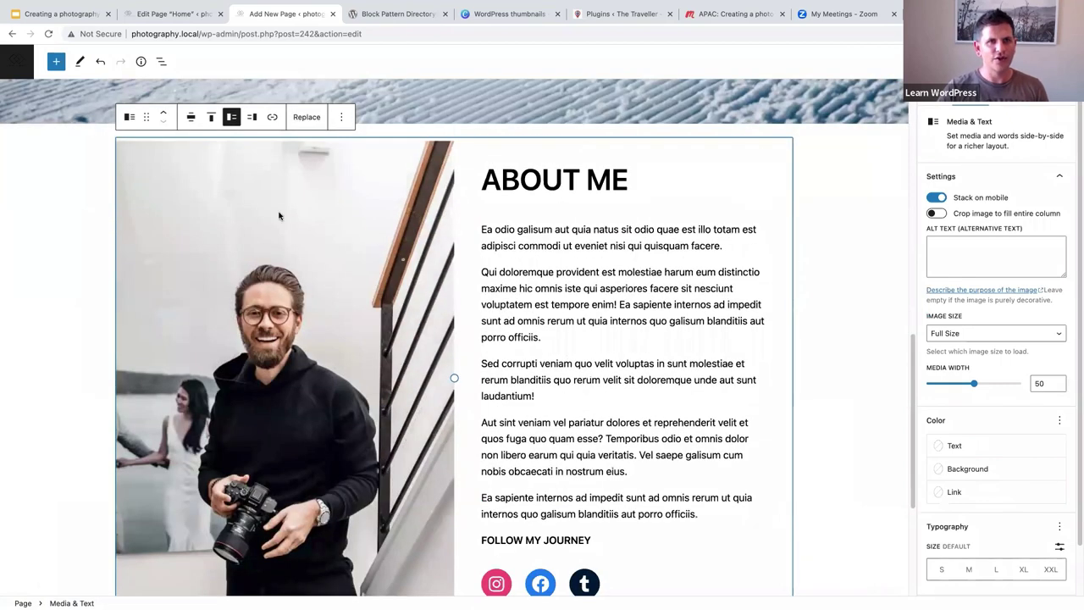
pyautogui.click(190, 117)
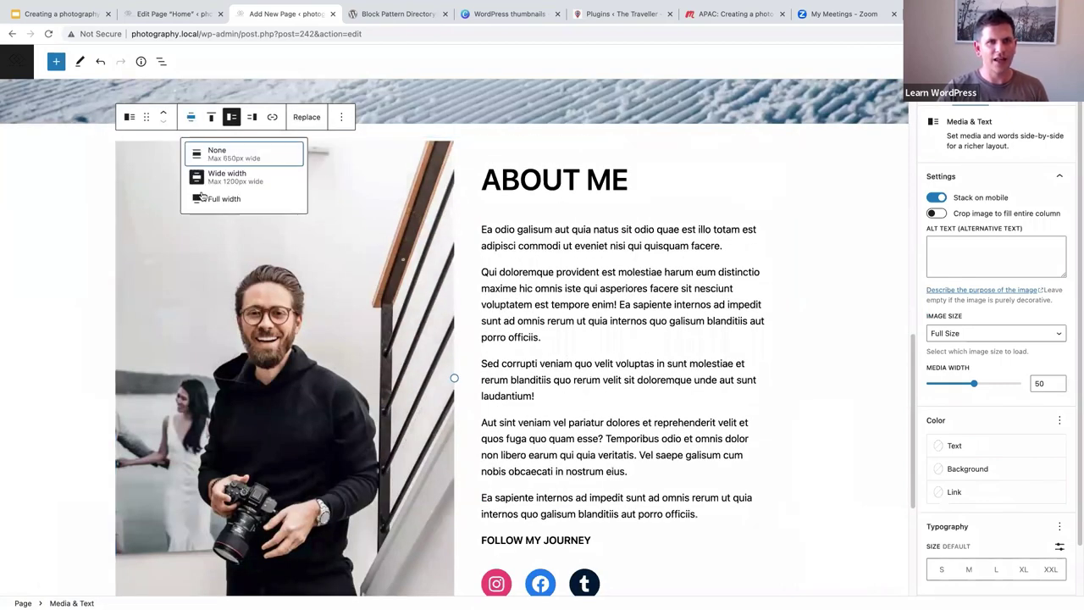
pyautogui.click(214, 199)
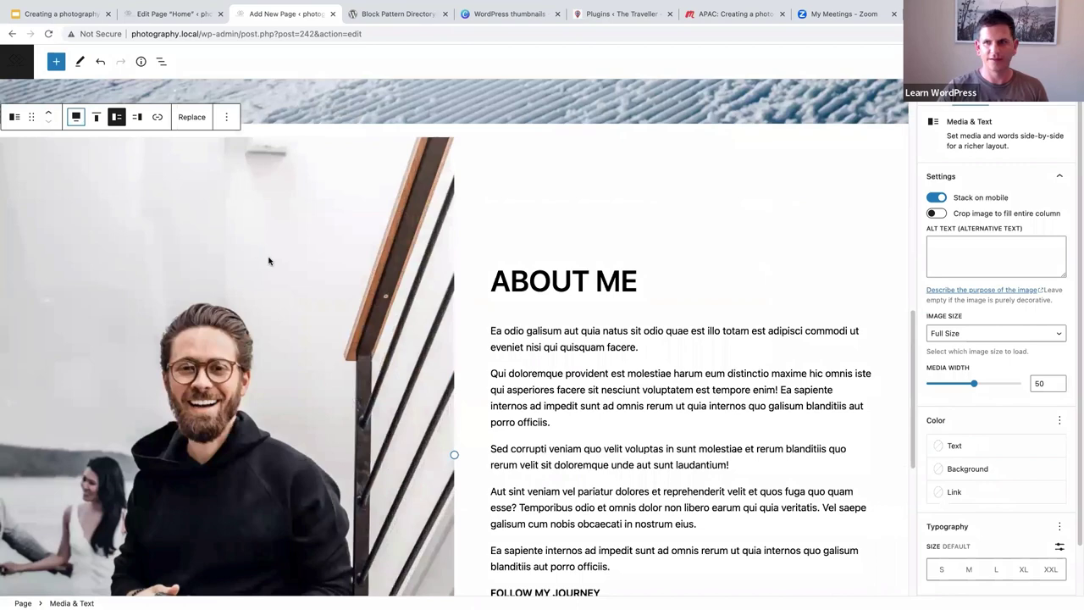
pyautogui.scroll(-3, 268, 261)
pyautogui.scroll(3, 268, 261)
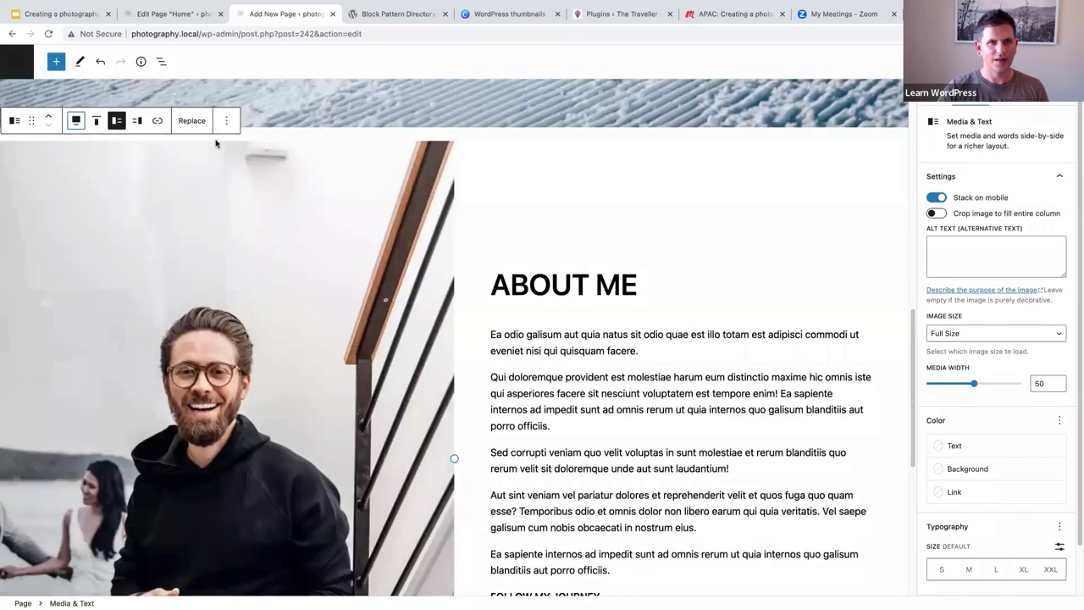
pyautogui.click(160, 62)
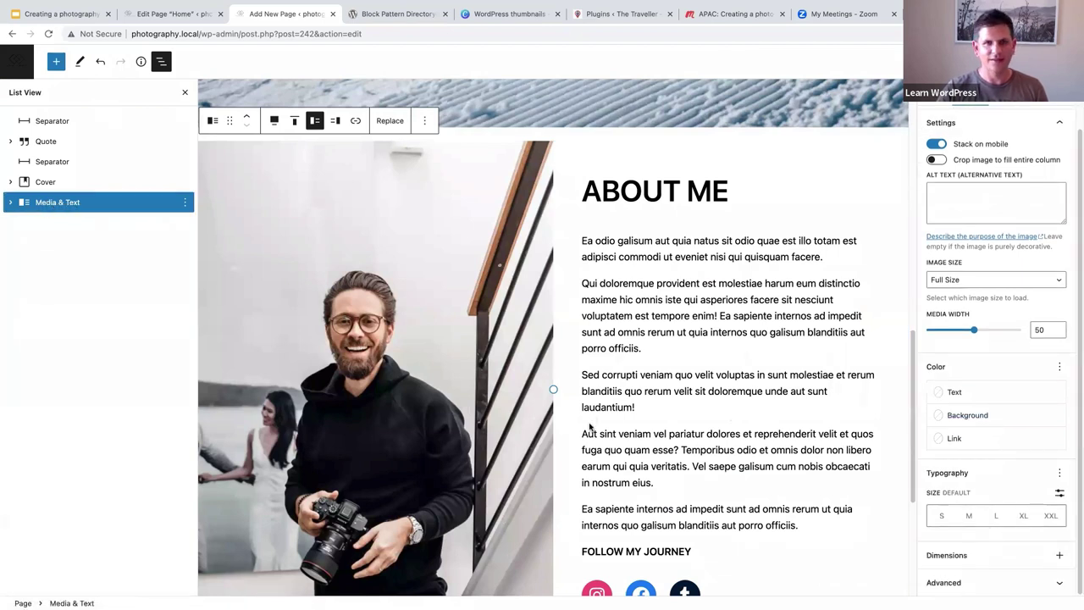
# - Add a Padding setting to the About Me section and set it to 3
pyautogui.click(10, 204)
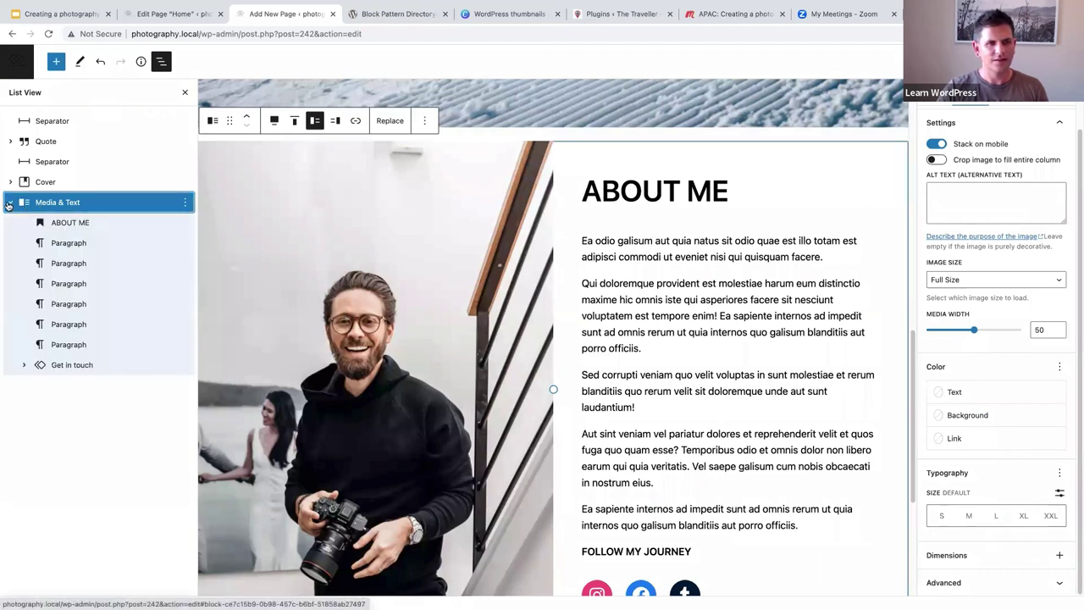
pyautogui.click(9, 203)
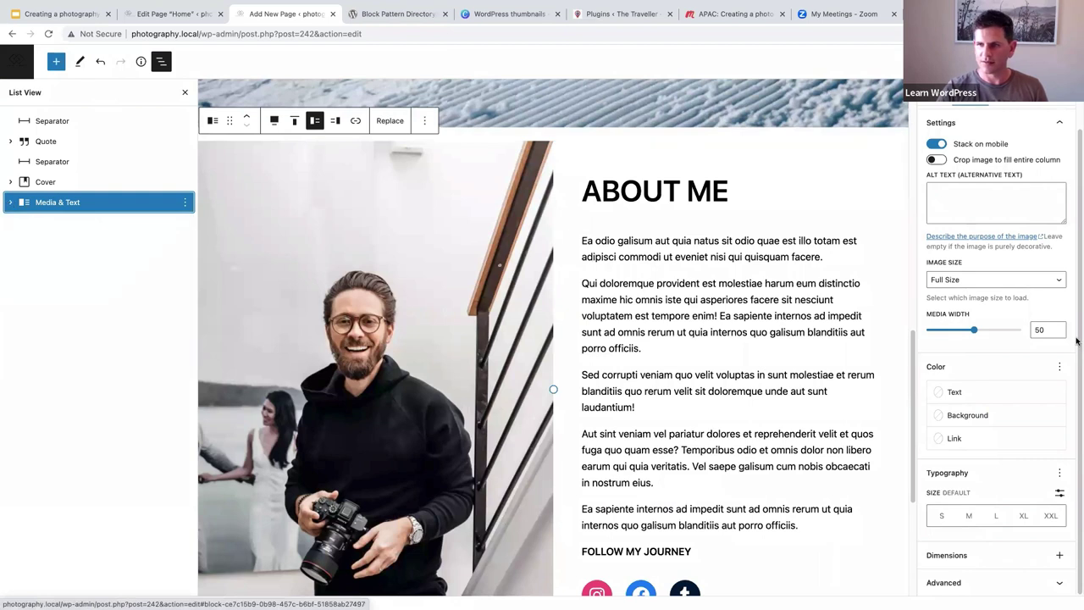
pyautogui.click(1060, 555)
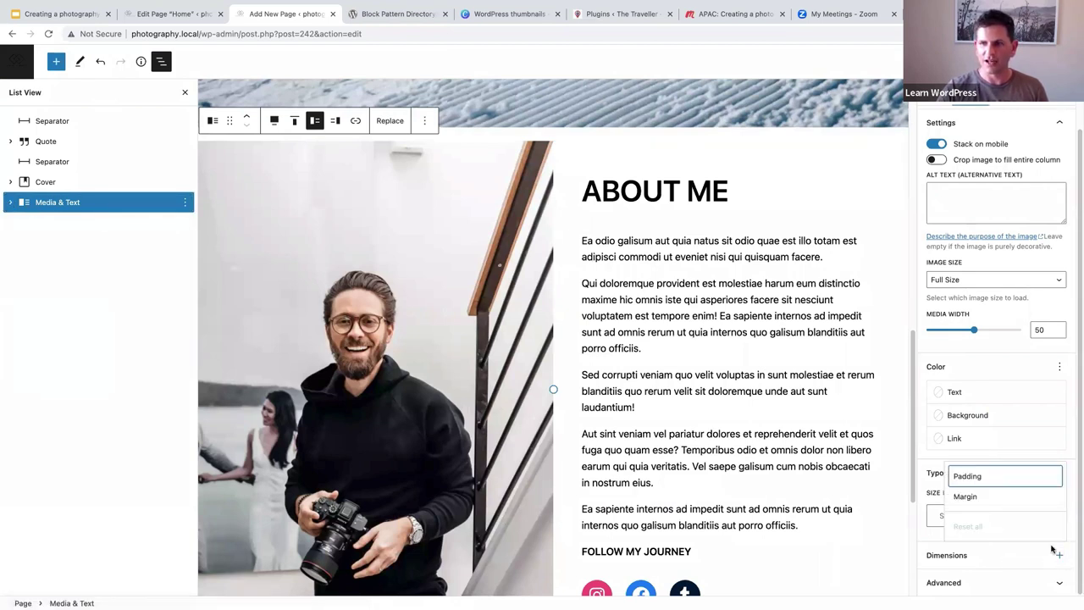
pyautogui.click(974, 477)
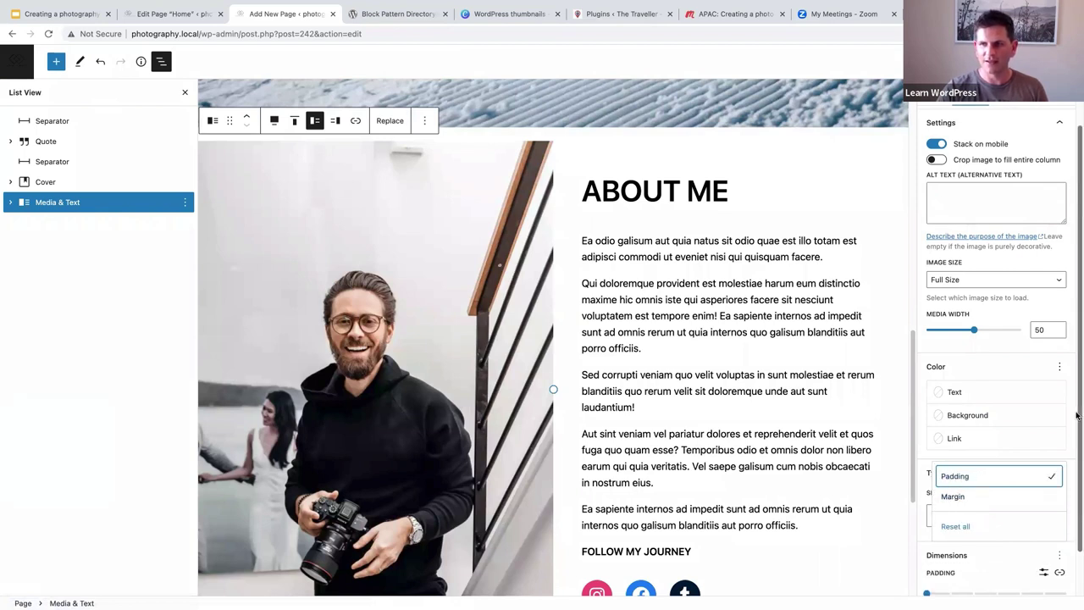
pyautogui.scroll(-2, 975, 491)
pyautogui.moveTo(928, 544); pyautogui.dragTo(997, 549)
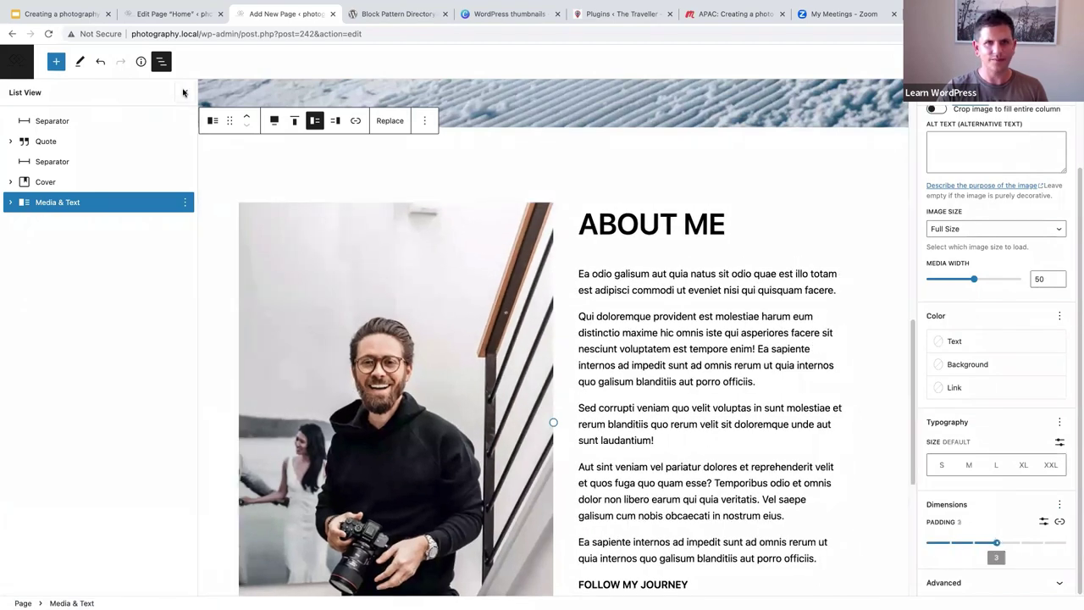
# - Close List View, save the page as a draft, and select the social icons block
pyautogui.click(187, 89)
pyautogui.scroll(-5, 330, 295)
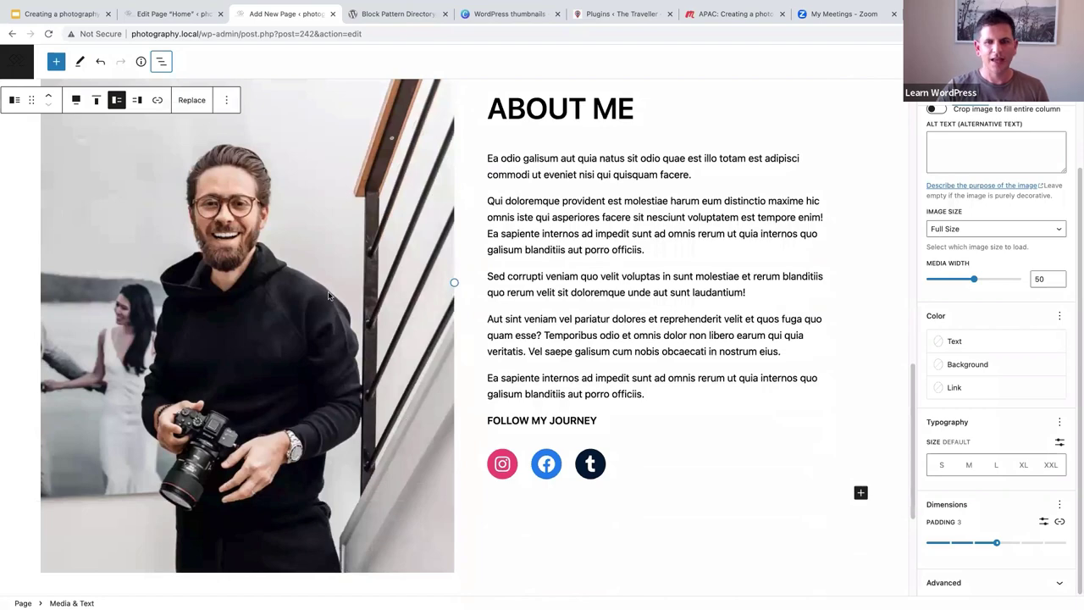
pyautogui.scroll(2, 330, 296)
pyautogui.scroll(-1, 330, 299)
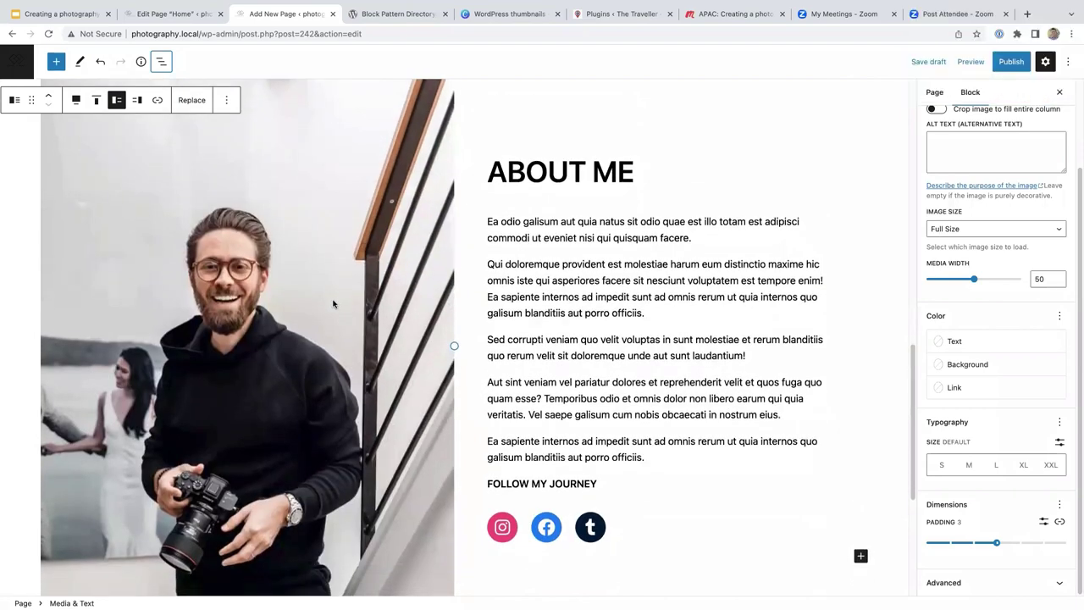
pyautogui.press('super+s')
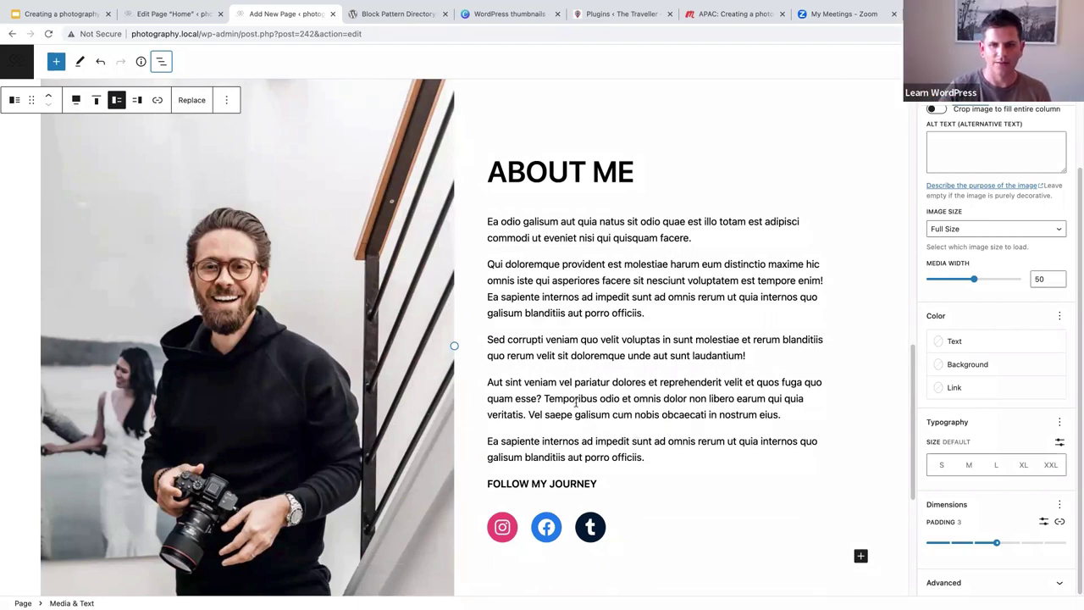
pyautogui.scroll(-1, 572, 402)
pyautogui.scroll(-2, 572, 401)
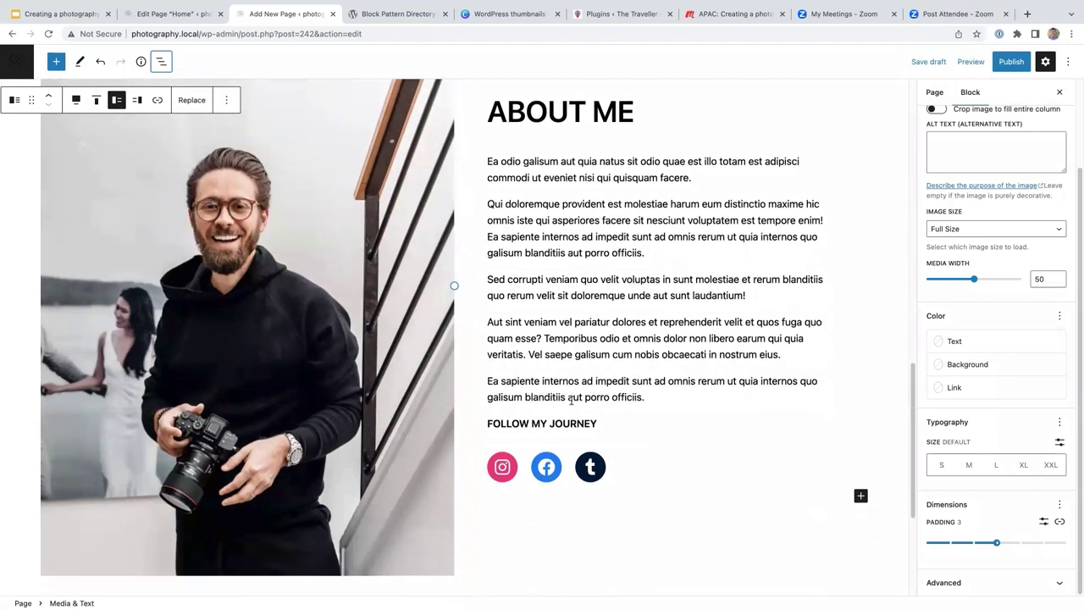
pyautogui.moveTo(571, 400); pyautogui.dragTo(534, 462)
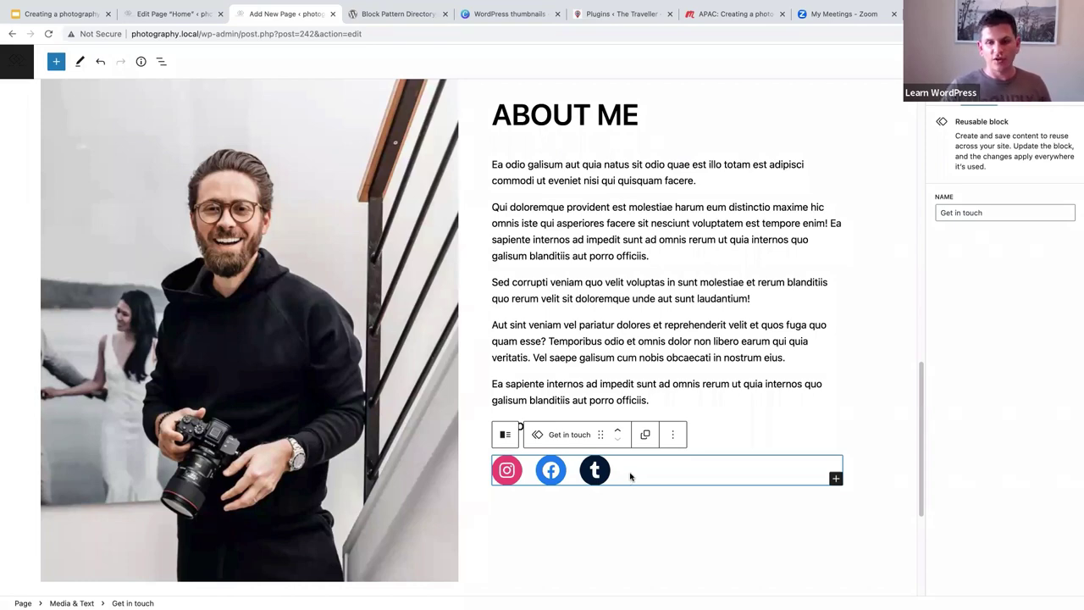
# - Convert the shared Get in touch block into regular blocks
pyautogui.scroll(-2, 626, 470)
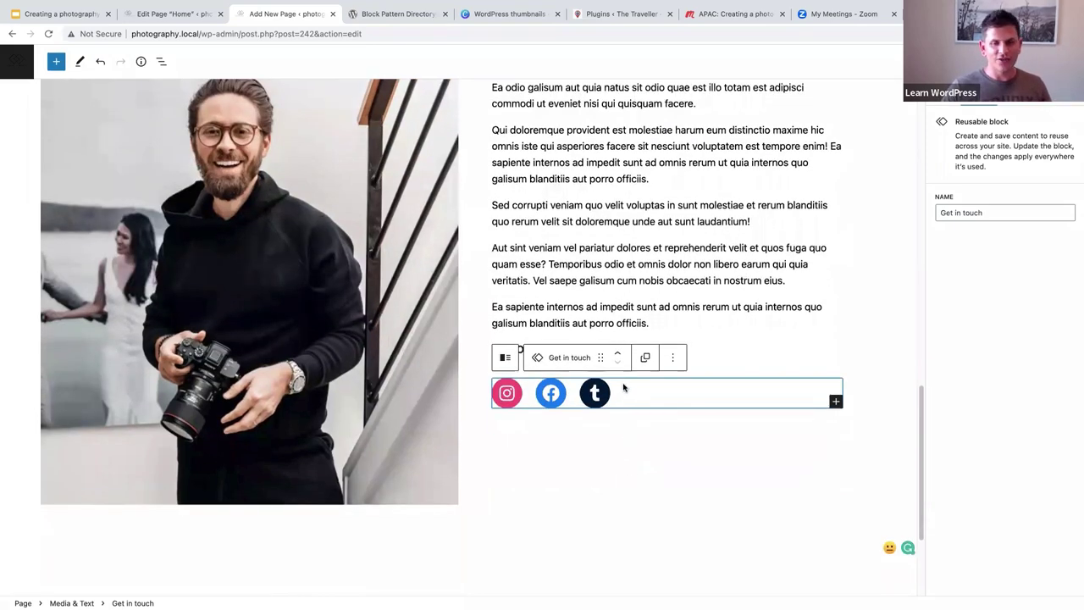
pyautogui.click(671, 361)
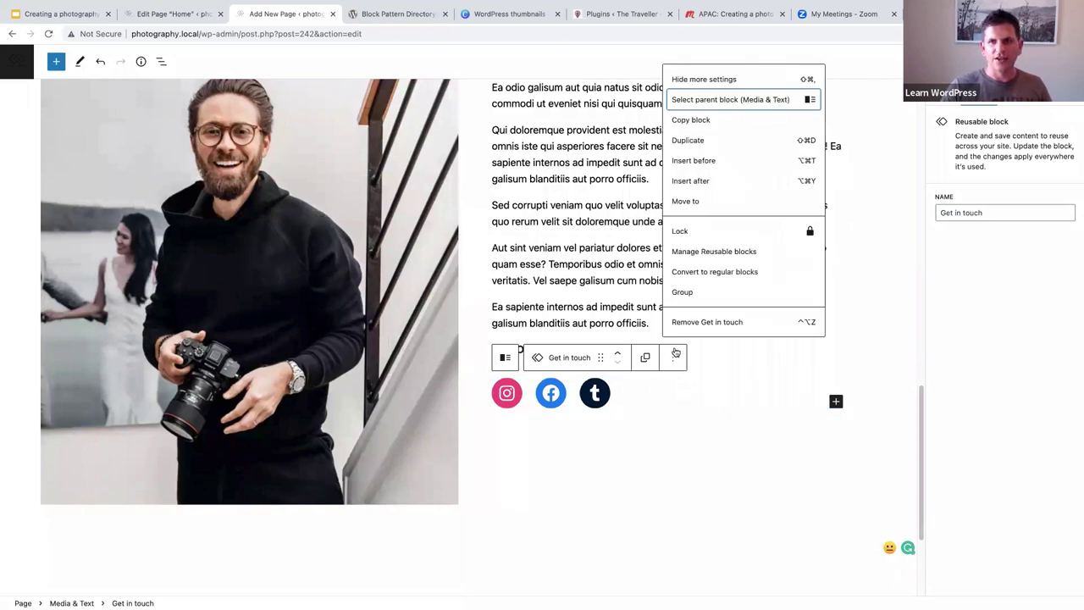
pyautogui.click(706, 273)
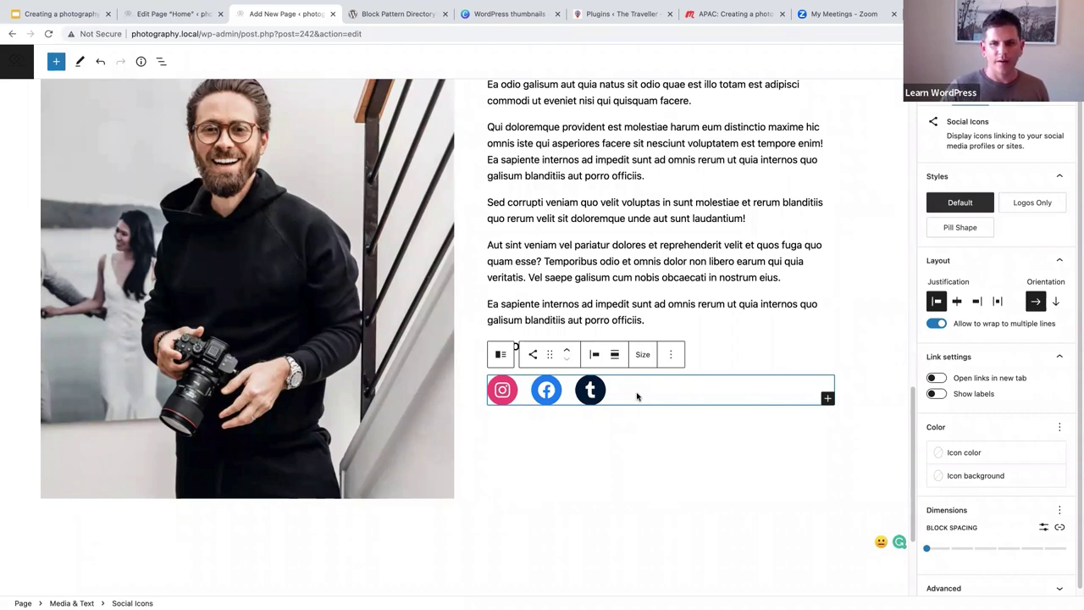
# - Save the social icons as a new reusable block named 'Get in touch OW'
pyautogui.click(671, 355)
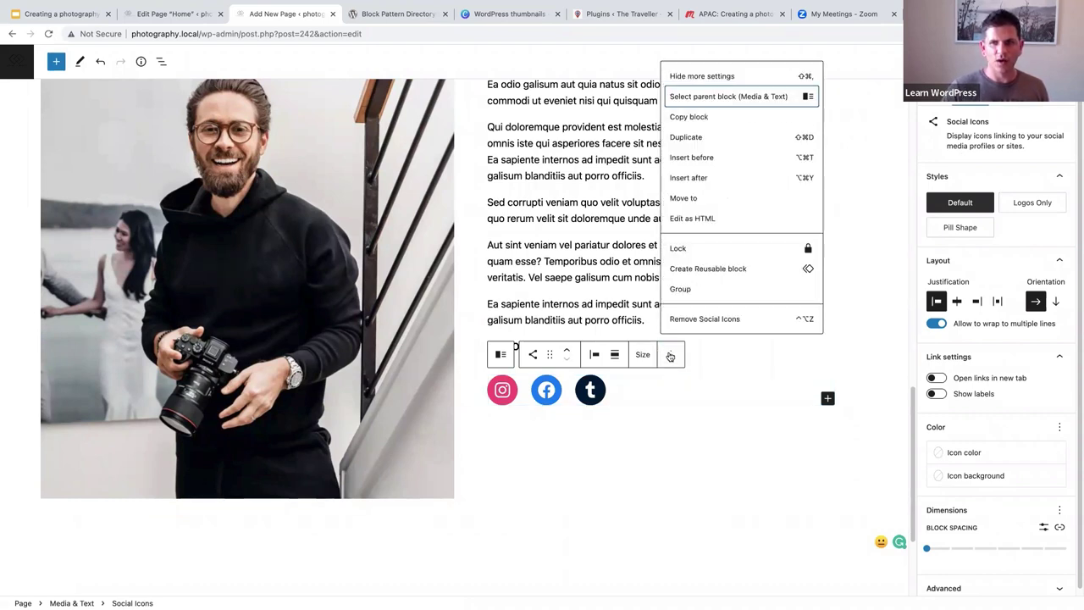
pyautogui.click(704, 270)
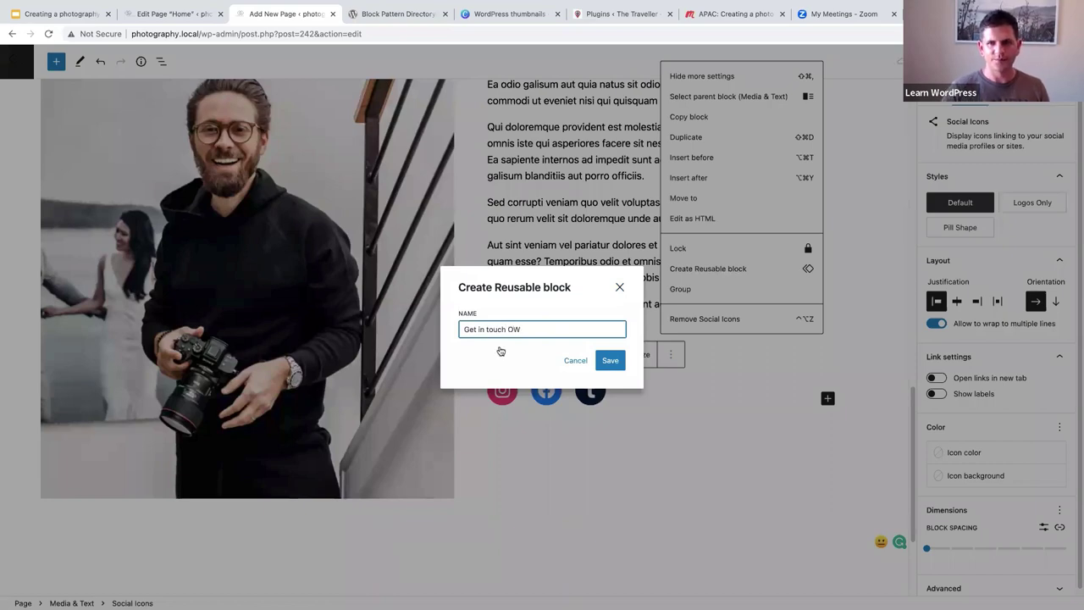
pyautogui.click(610, 360)
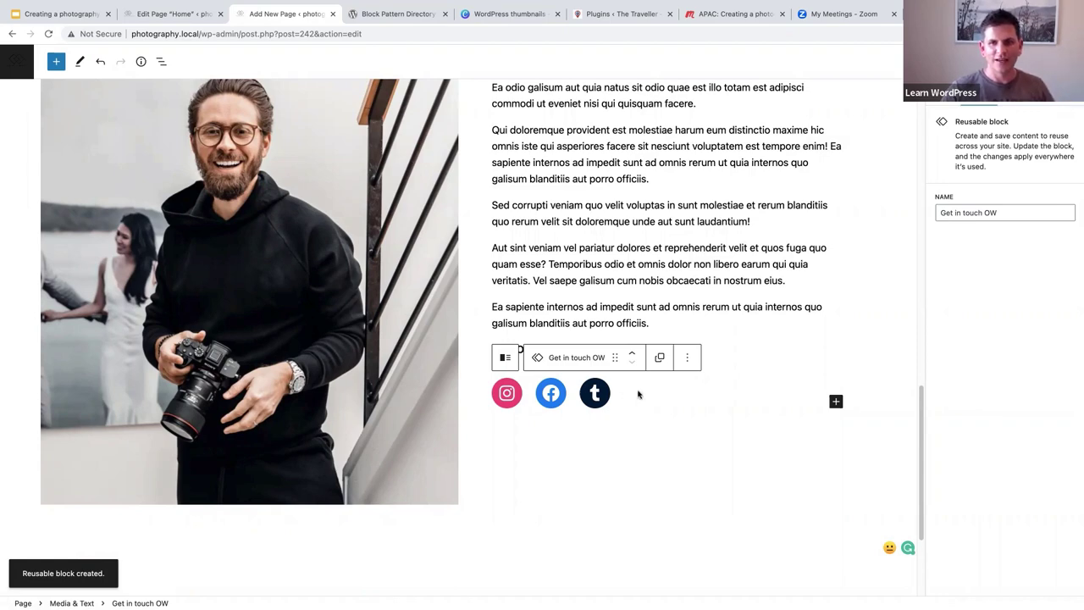
pyautogui.click(640, 394)
pyautogui.click(671, 355)
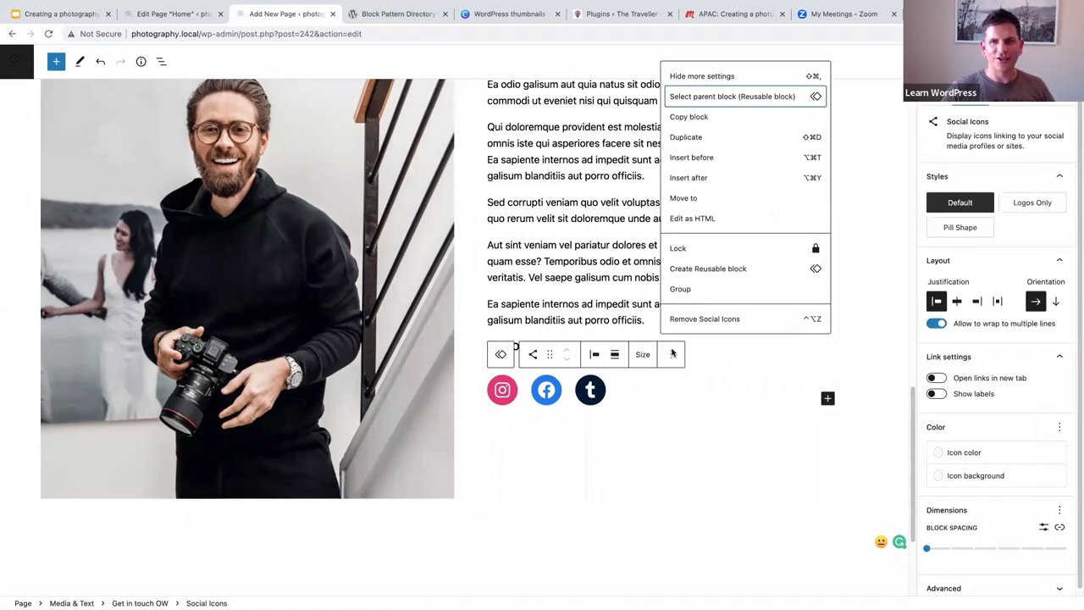
pyautogui.click(642, 384)
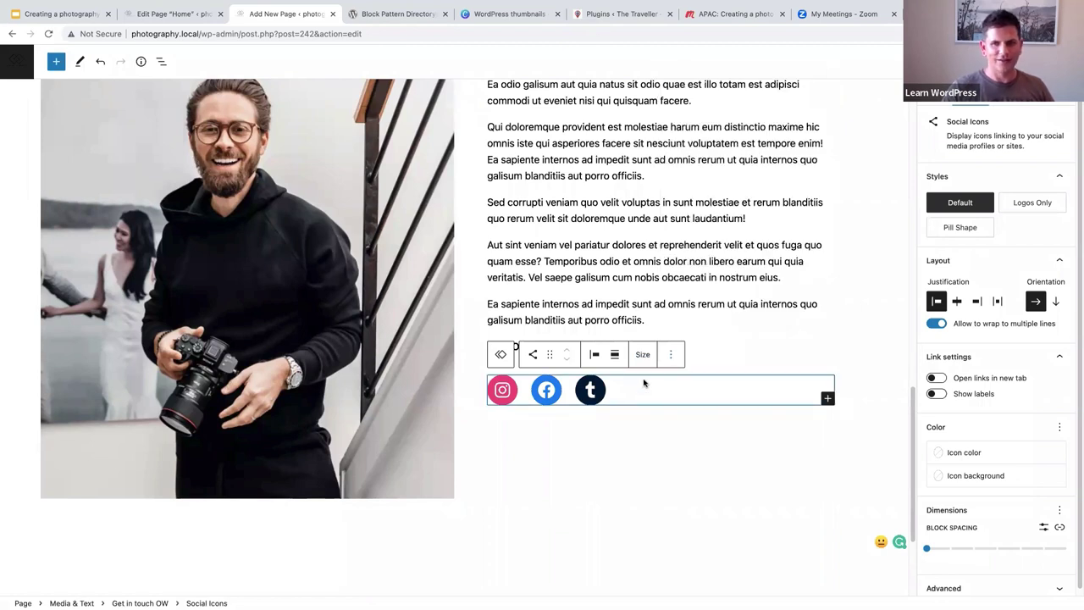
pyautogui.click(606, 460)
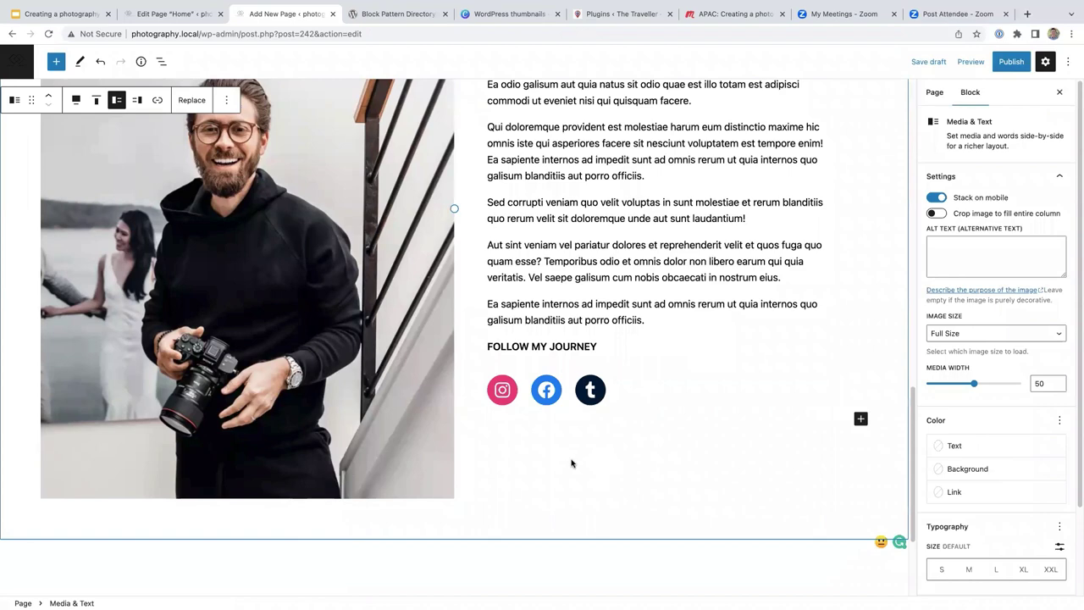
pyautogui.scroll(-3, 569, 465)
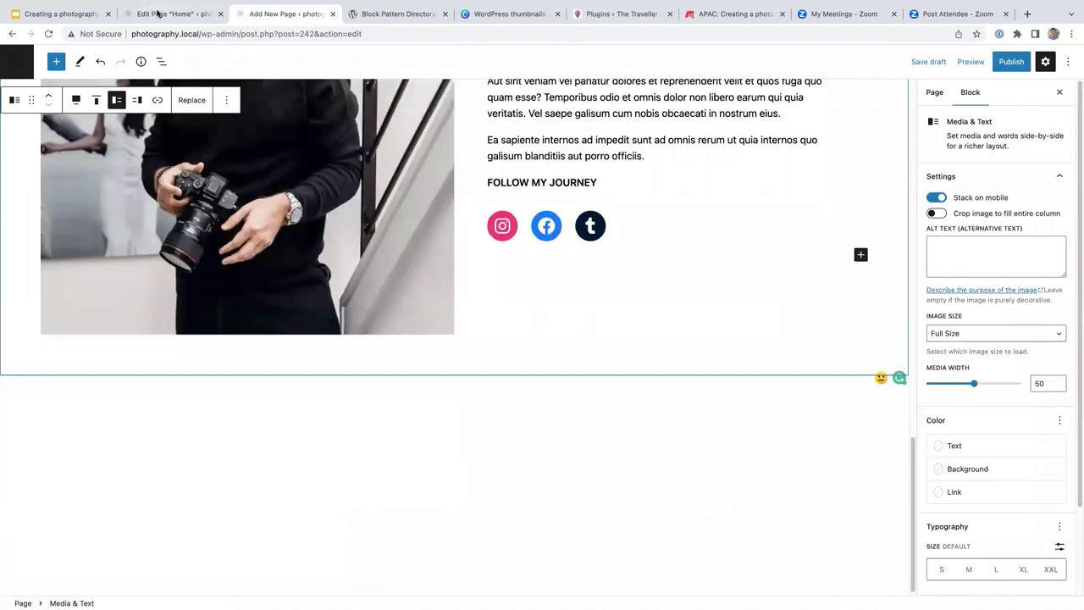
# - Review the Home page's ACTION SPORTS, About Me and COMMERCIAL sections, then return to the new page
pyautogui.click(174, 43)
pyautogui.scroll(5, 334, 339)
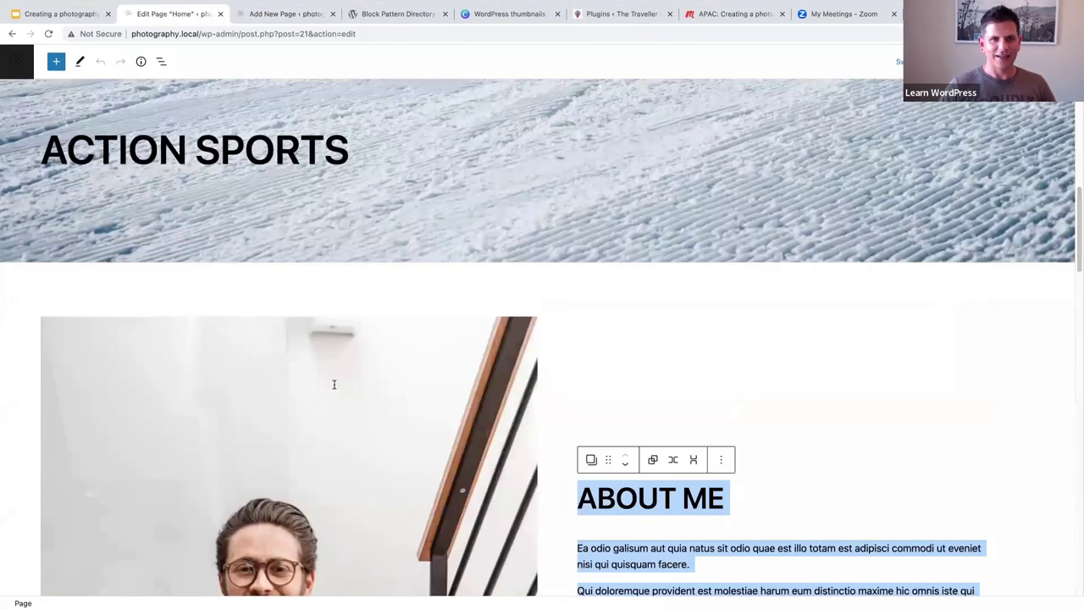
pyautogui.scroll(4, 334, 392)
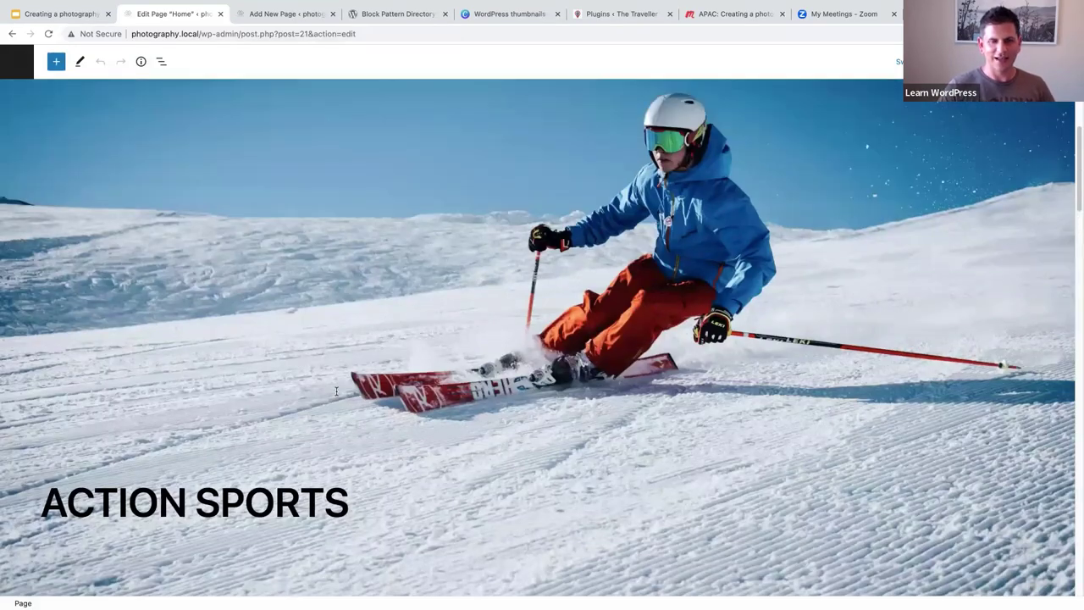
pyautogui.scroll(-7, 339, 393)
pyautogui.scroll(-10, 343, 393)
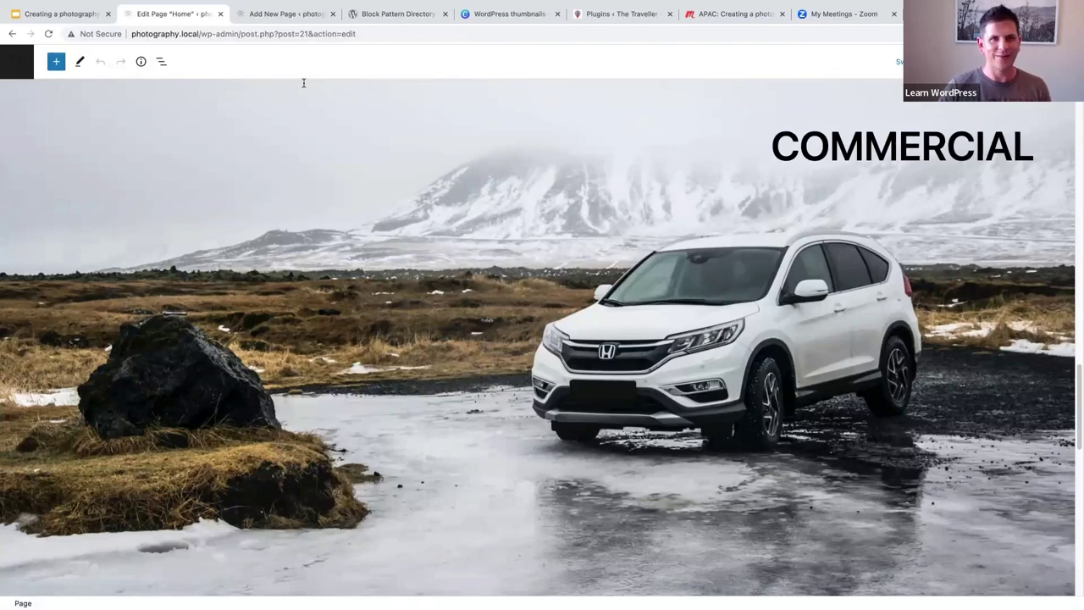
pyautogui.click(277, 17)
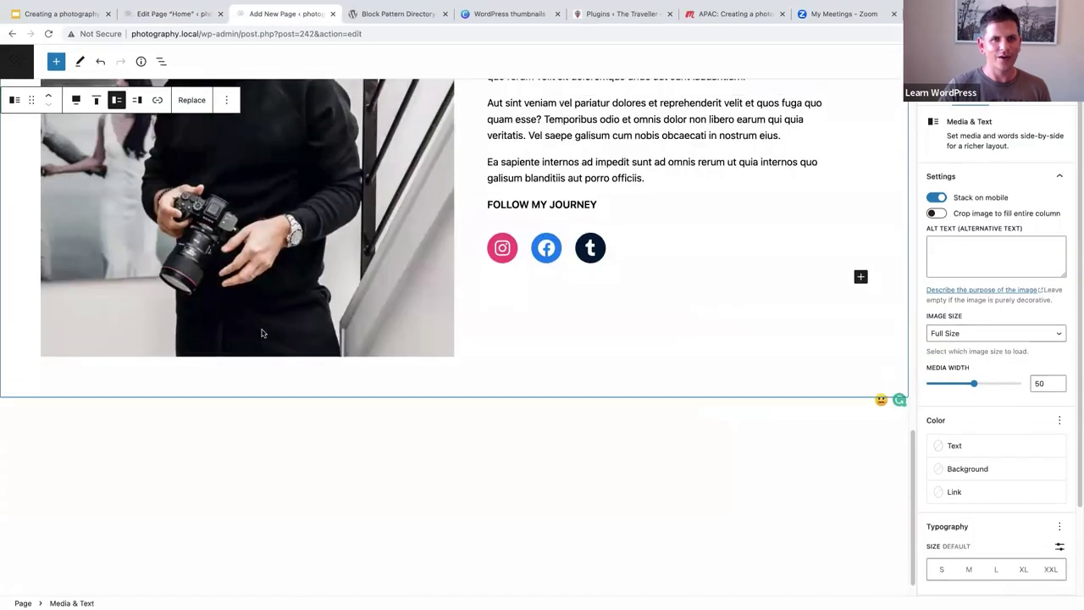
# - Copy the ACTION SPORTS skier Cover block from its List View options
pyautogui.scroll(10, 262, 335)
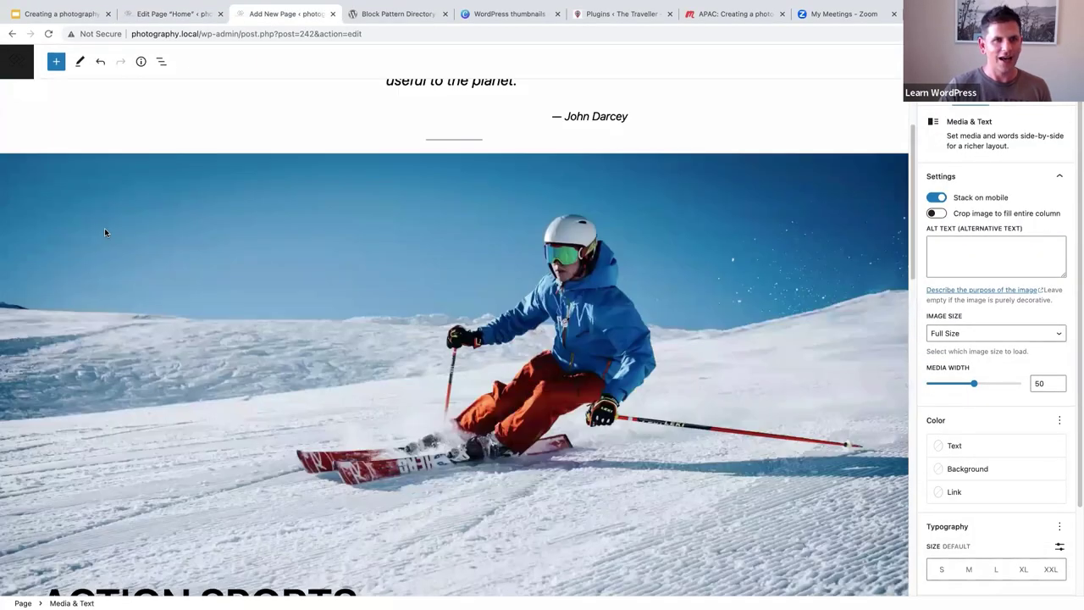
pyautogui.click(102, 231)
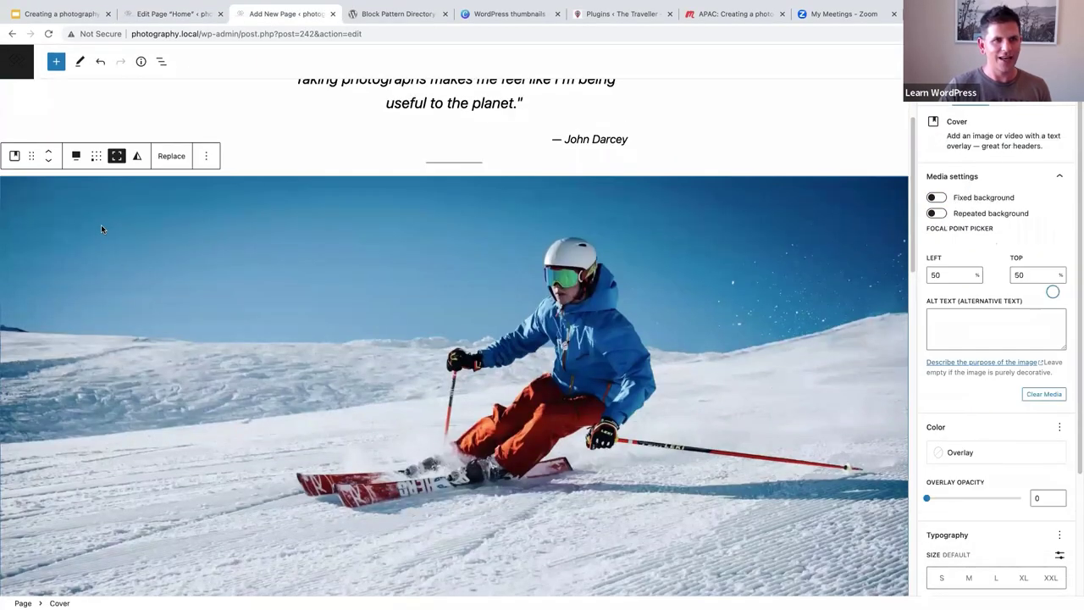
pyautogui.click(161, 61)
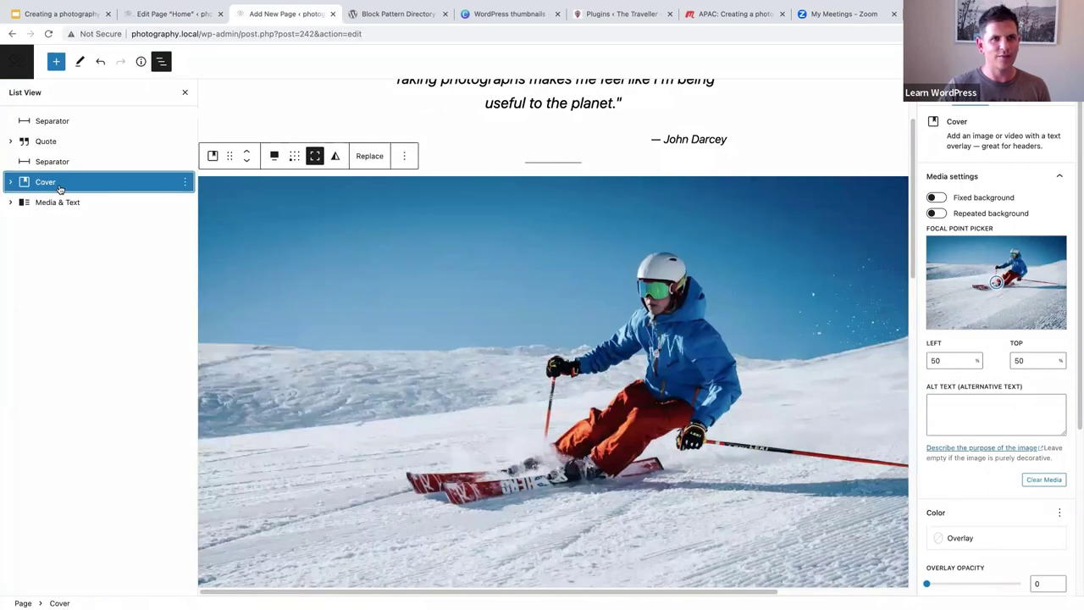
pyautogui.click(184, 184)
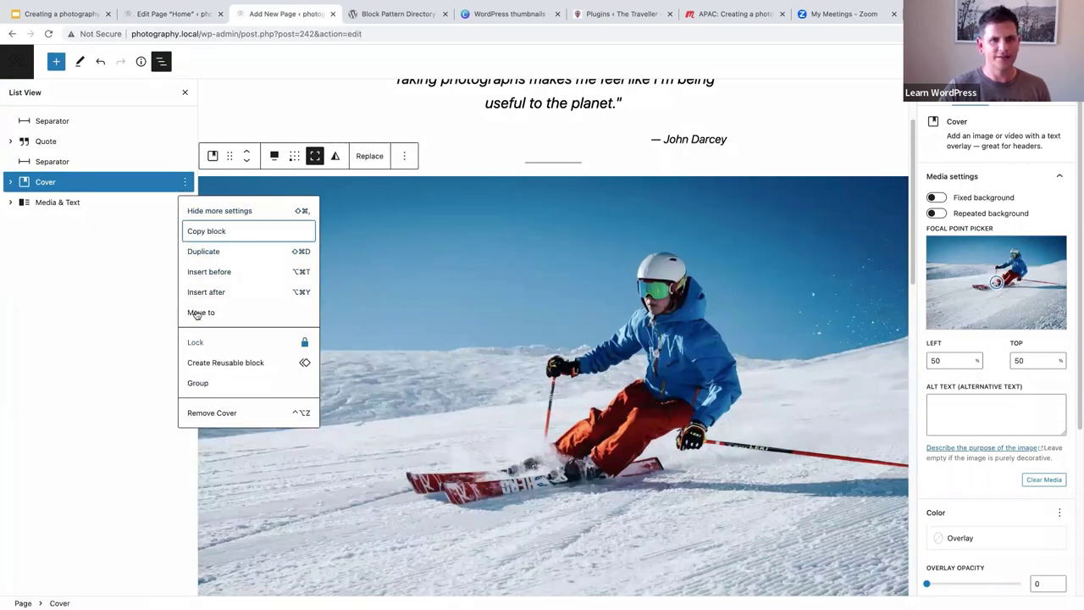
pyautogui.click(200, 230)
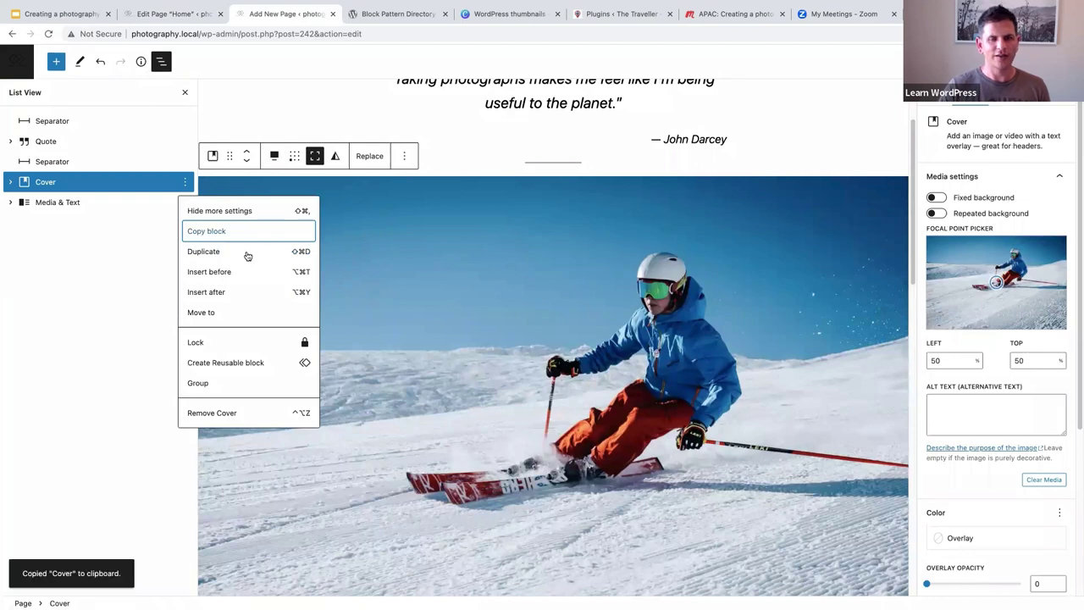
pyautogui.click(77, 202)
# - Insert an empty block after the About Me section and paste the copied cover into it
pyautogui.click(77, 202)
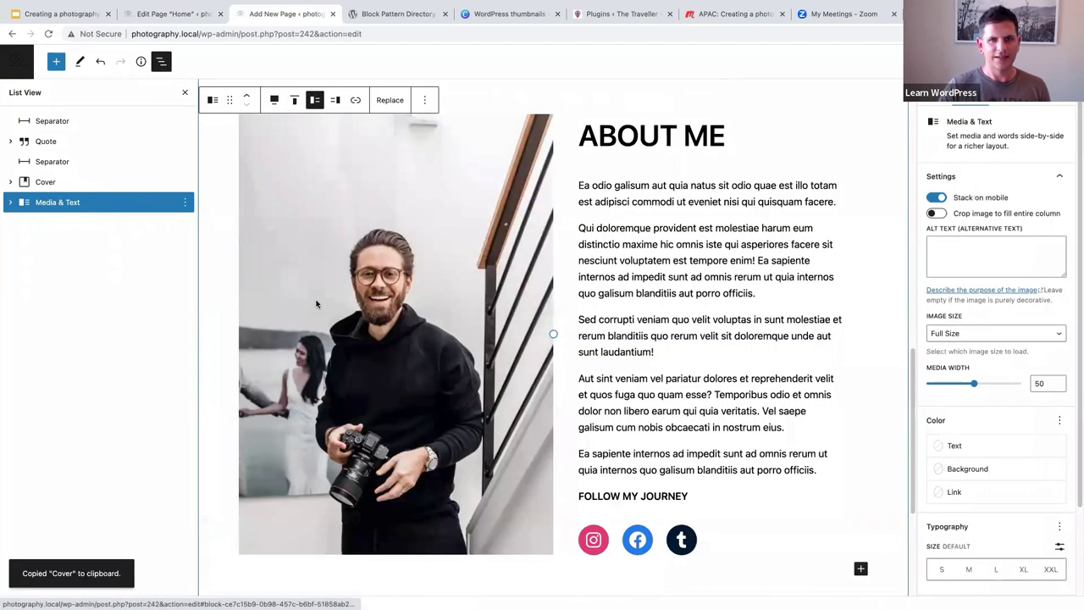
pyautogui.scroll(-3, 315, 303)
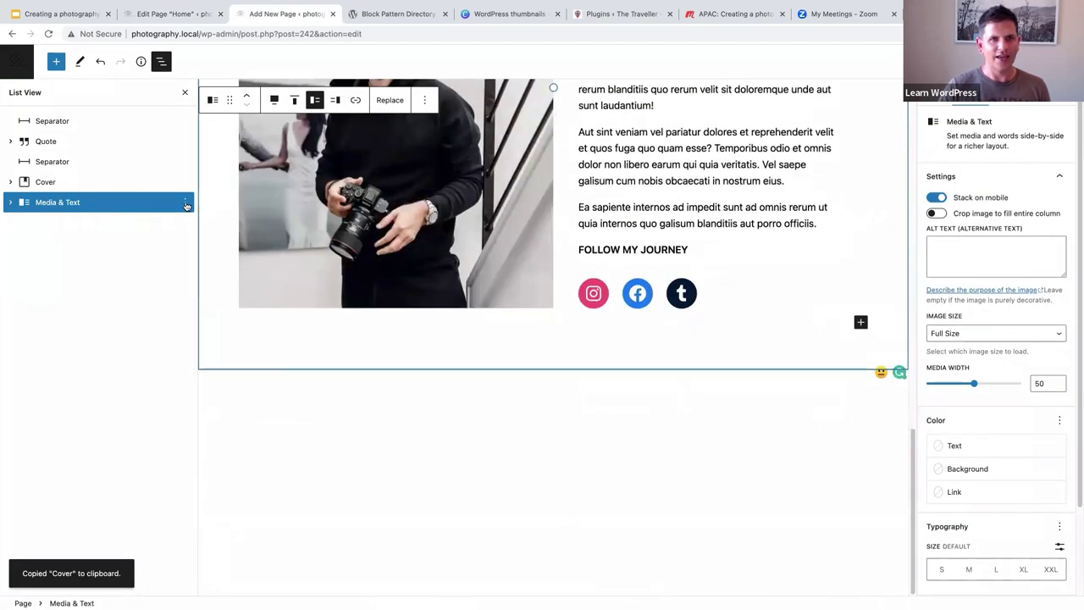
pyautogui.click(186, 203)
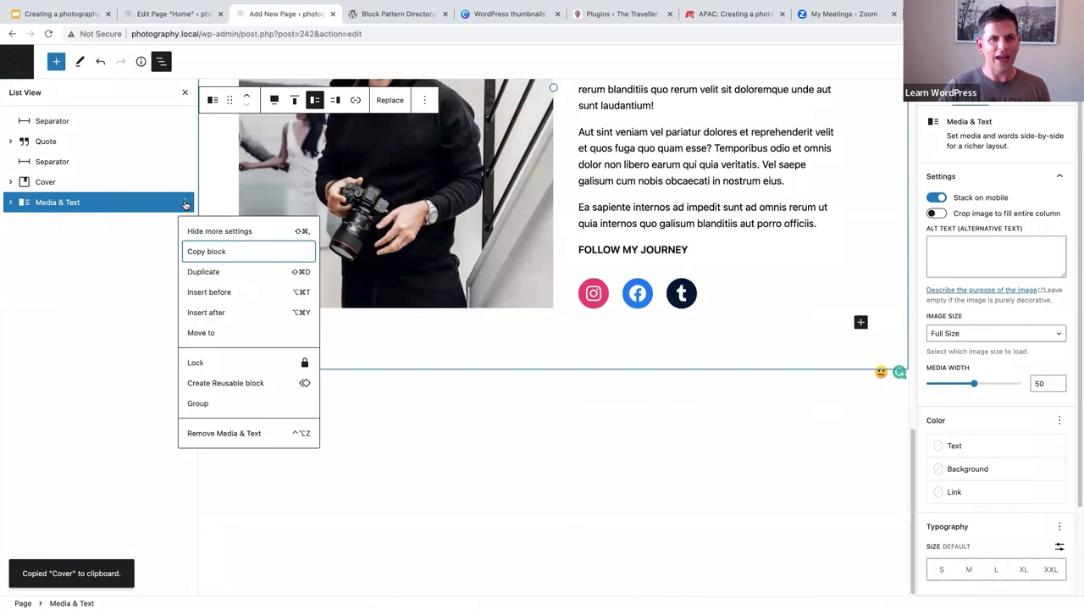
pyautogui.click(210, 312)
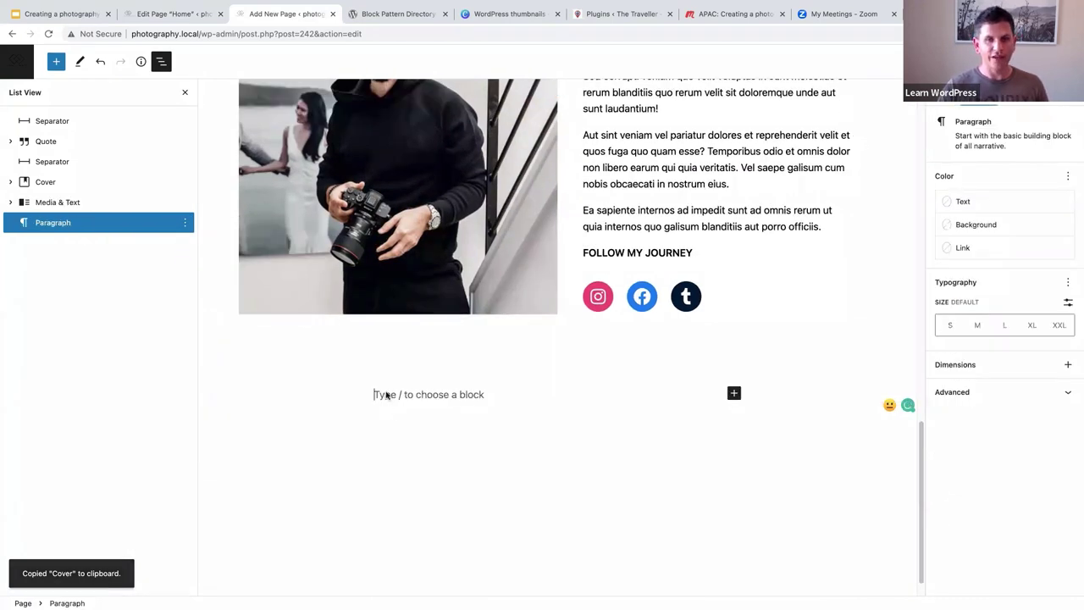
pyautogui.hotkey('ctrl', 'v')
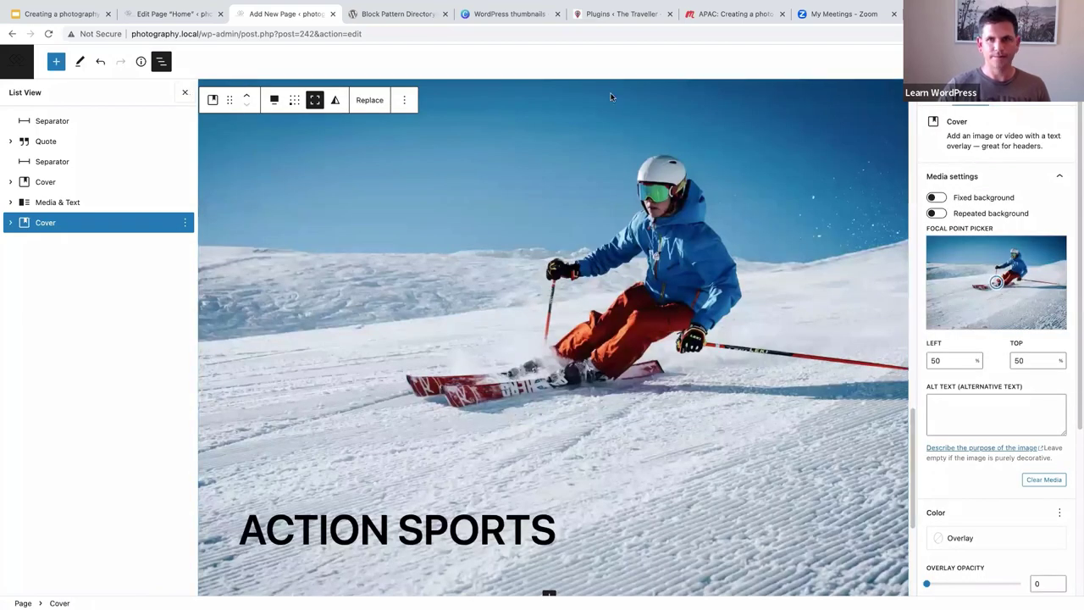
# - Hide List View and the settings sidebar, and set the copied cover's content position to top-right
pyautogui.click(185, 91)
pyautogui.hotkey('ctrl', 'shift', ',')
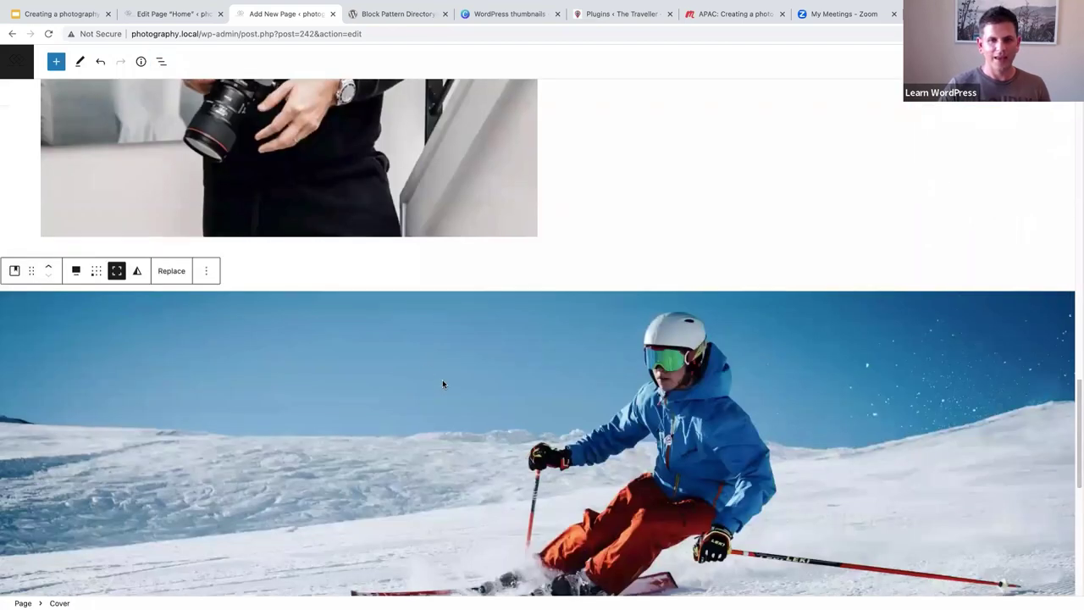
pyautogui.scroll(-4, 442, 380)
pyautogui.scroll(-3, 442, 380)
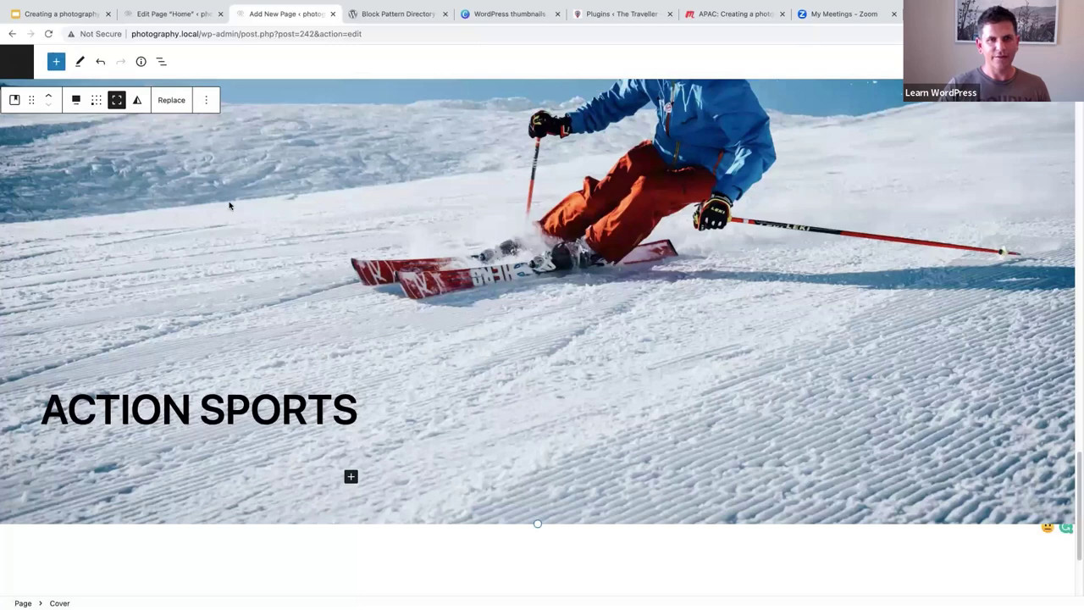
pyautogui.scroll(5, 229, 206)
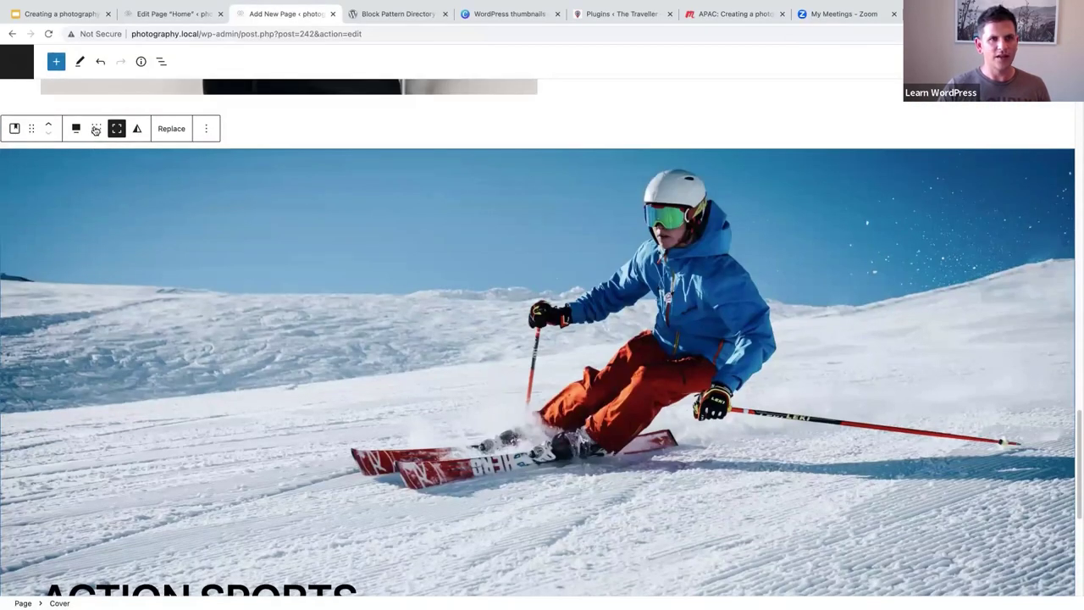
pyautogui.click(96, 129)
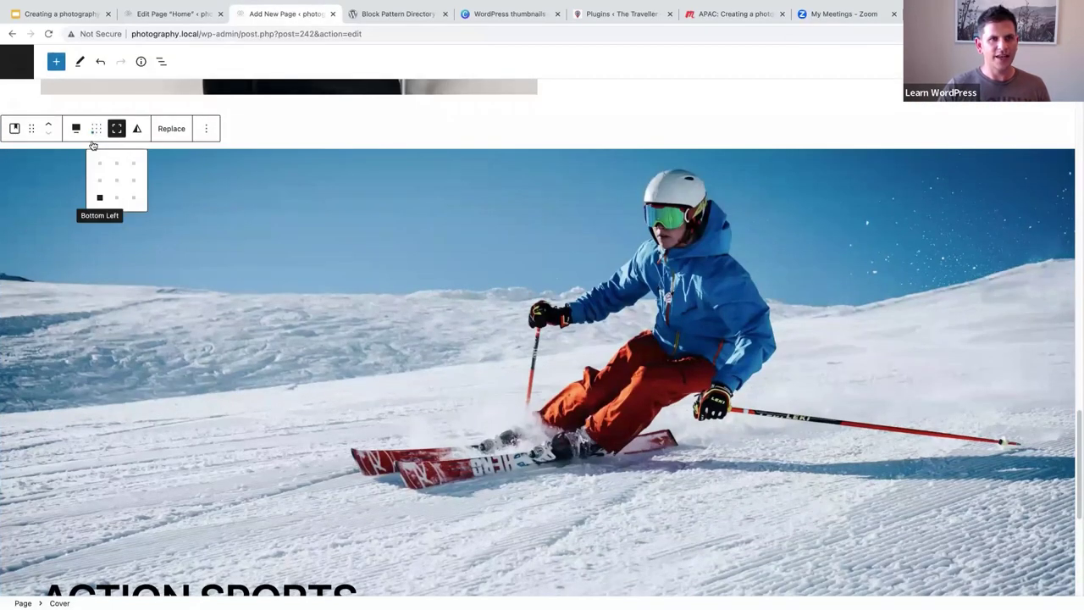
pyautogui.click(136, 166)
pyautogui.click(929, 257)
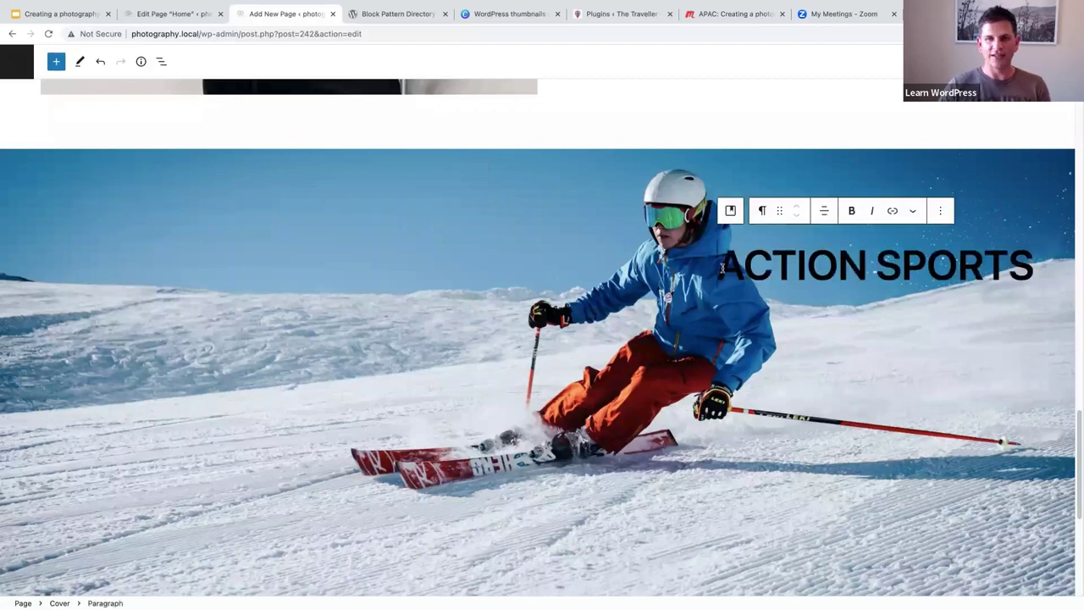
pyautogui.click(143, 197)
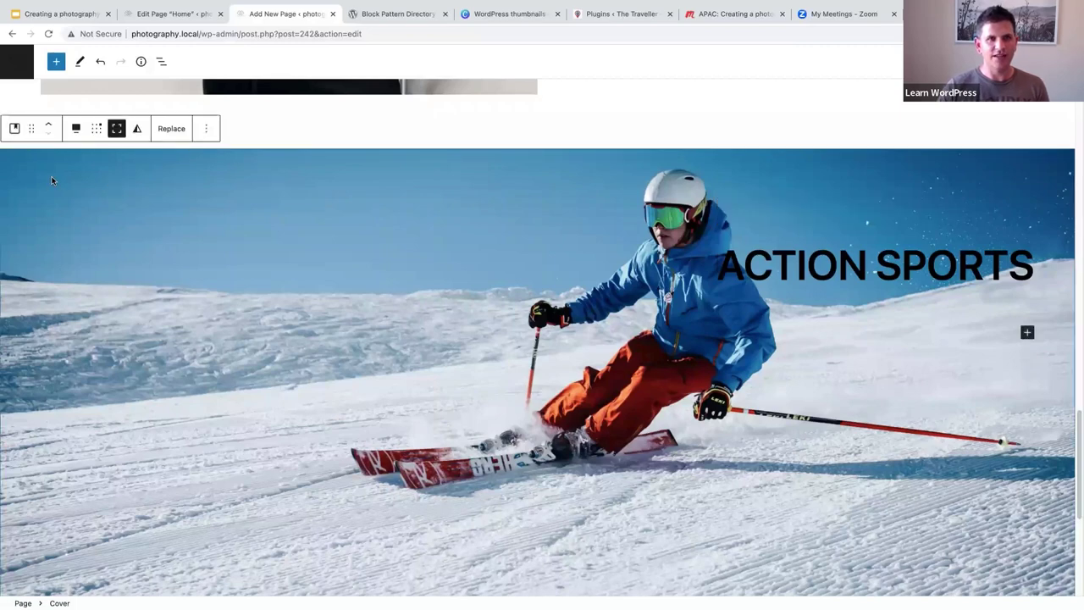
pyautogui.click(166, 132)
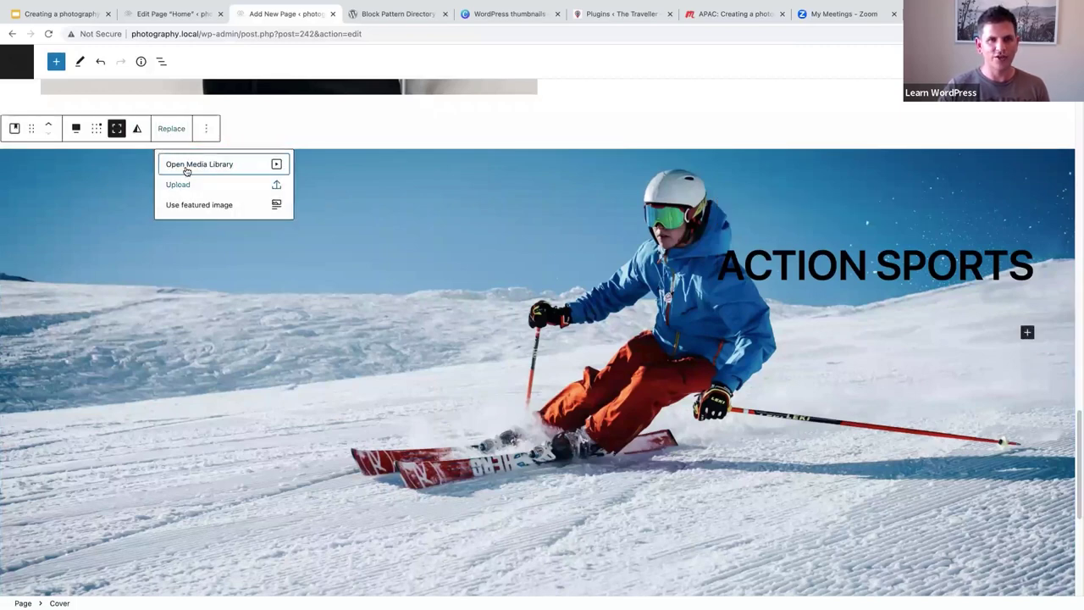
# - Replace the copied cover's skier image with the white SUV landscape from the Media Library
pyautogui.click(188, 167)
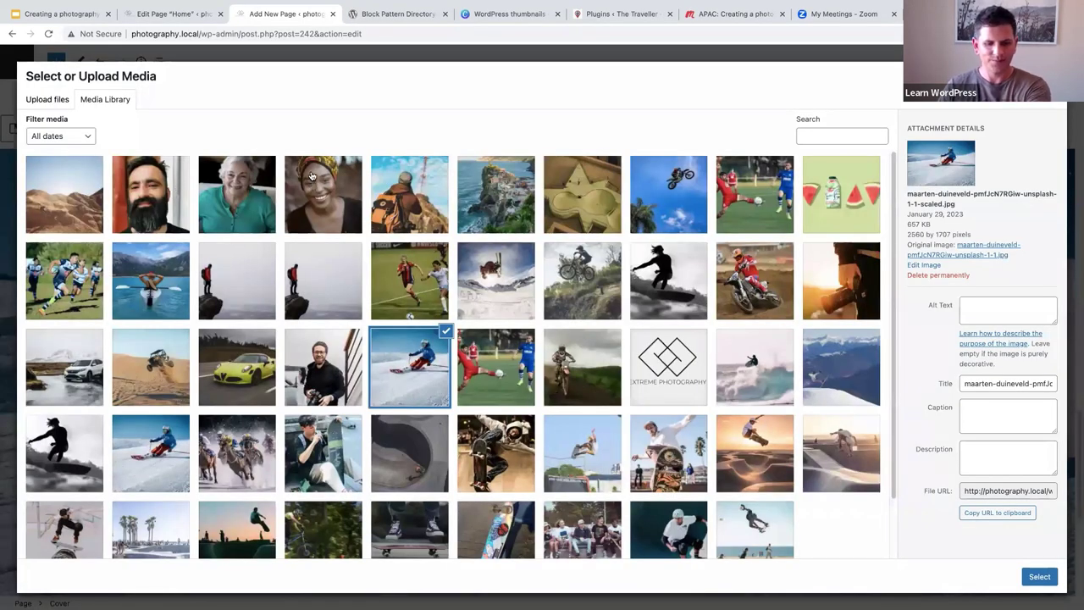
pyautogui.click(60, 348)
pyautogui.click(1039, 577)
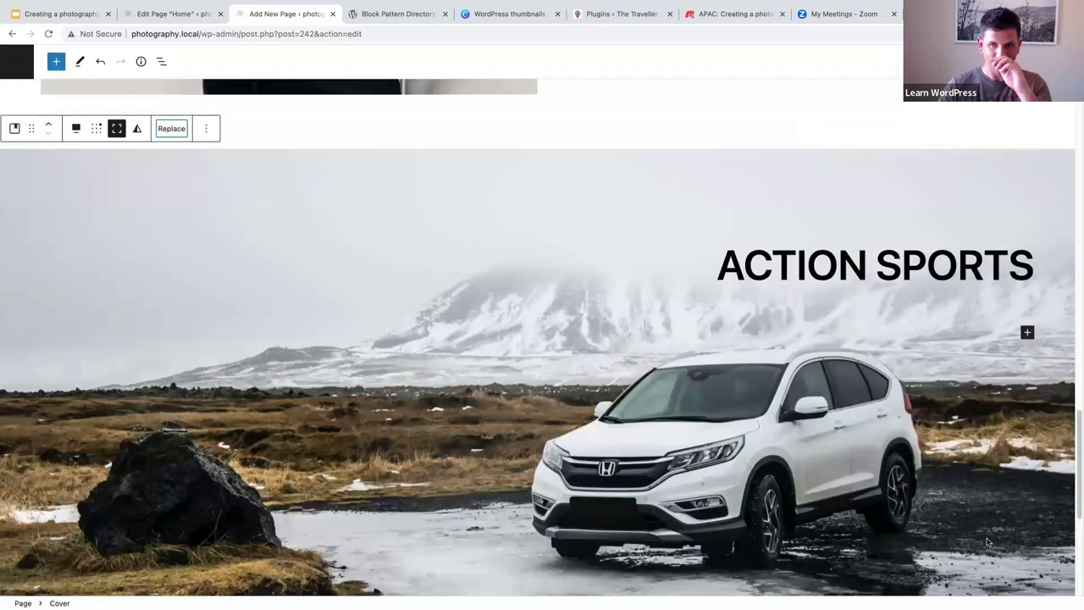
# - Change the cover heading from ACTION SPORTS to COMMERCIAL
pyautogui.moveTo(730, 263); pyautogui.dragTo(1024, 272)
pyautogui.write('COMMERCIAL')
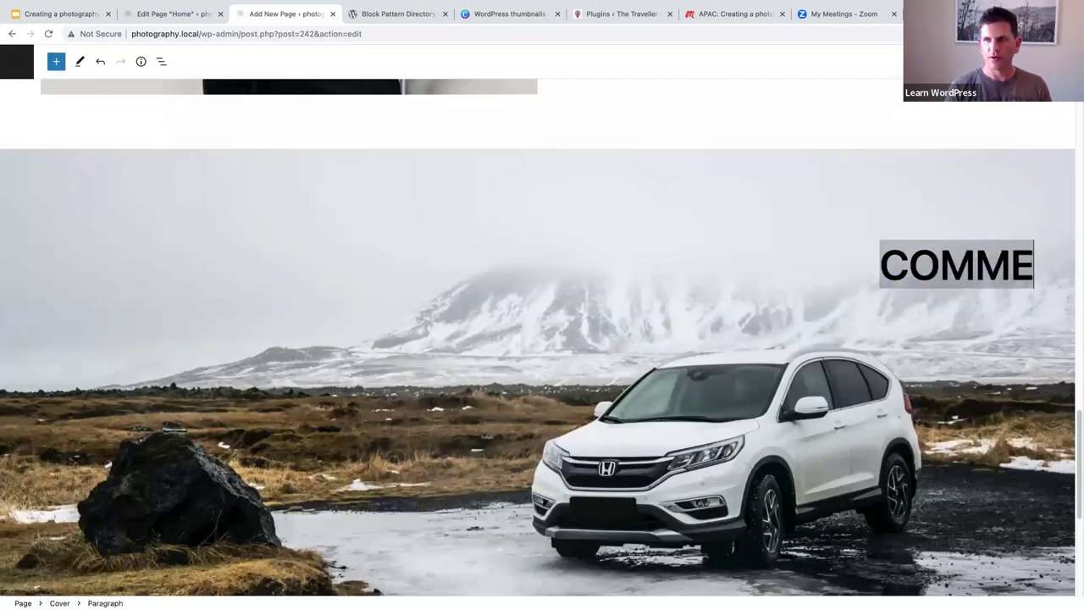
pyautogui.click(520, 211)
pyautogui.scroll(-3, 473, 247)
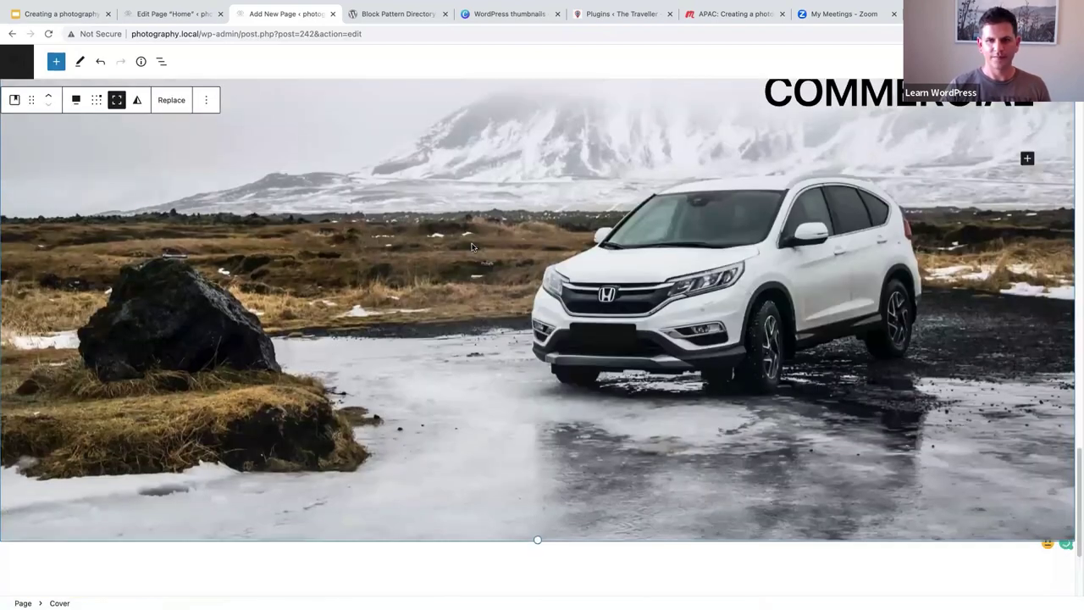
pyautogui.scroll(8, 473, 248)
pyautogui.scroll(6, 473, 249)
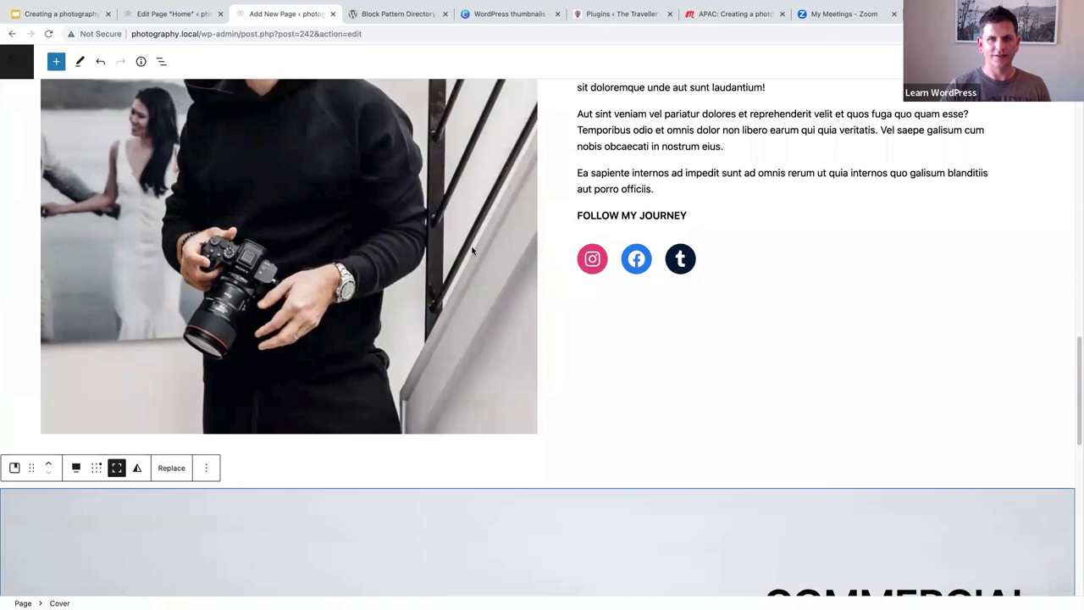
pyautogui.scroll(7, 471, 250)
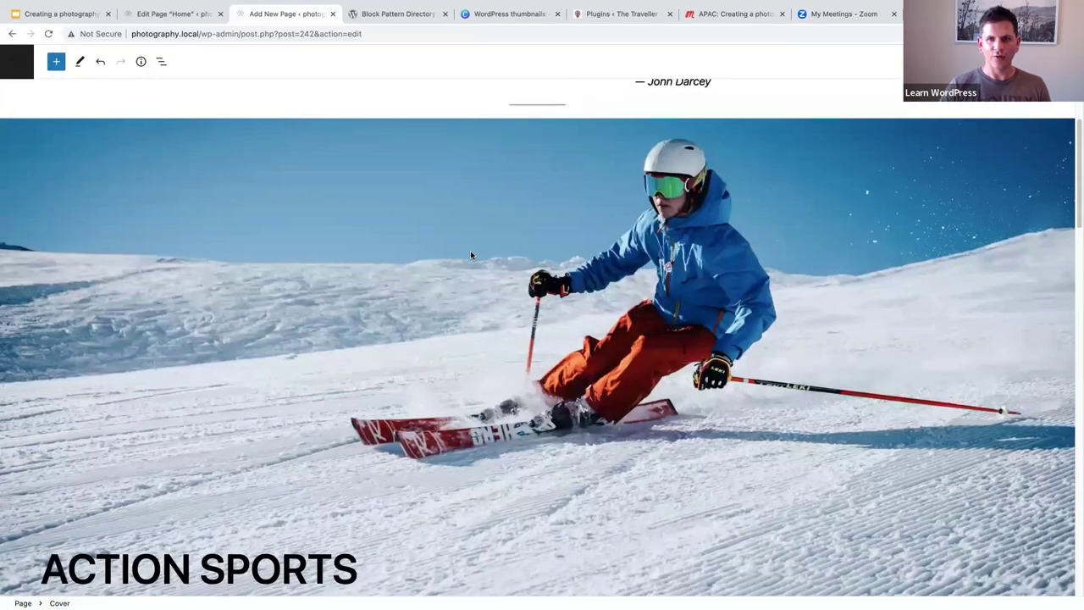
pyautogui.scroll(-13, 471, 252)
pyautogui.scroll(-3, 767, 233)
pyautogui.click(766, 230)
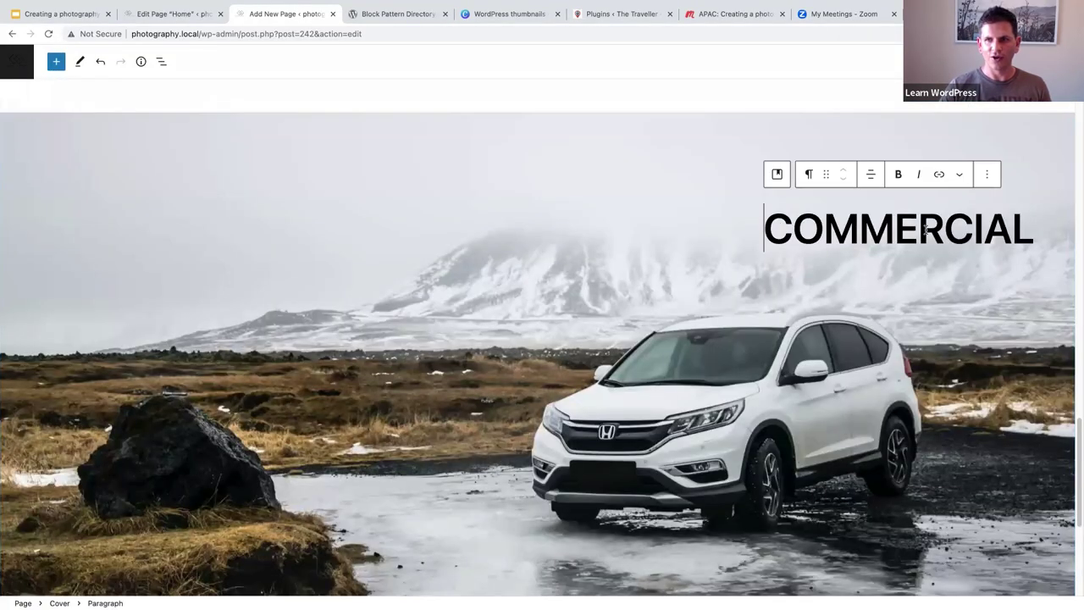
pyautogui.doubleClick(1038, 234)
pyautogui.click(939, 176)
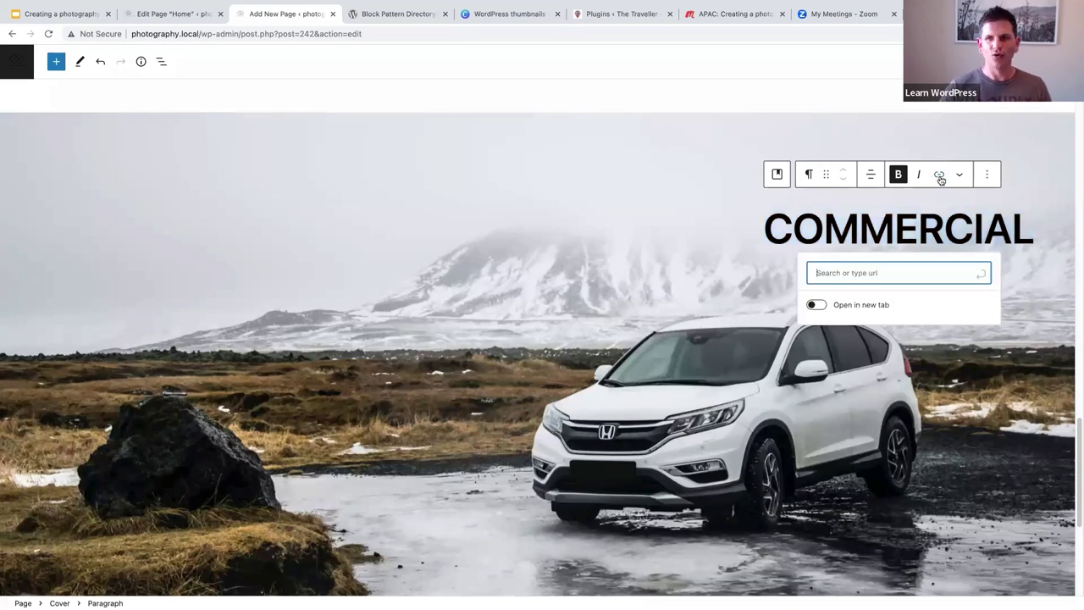
pyautogui.click(503, 226)
pyautogui.scroll(-1, 494, 230)
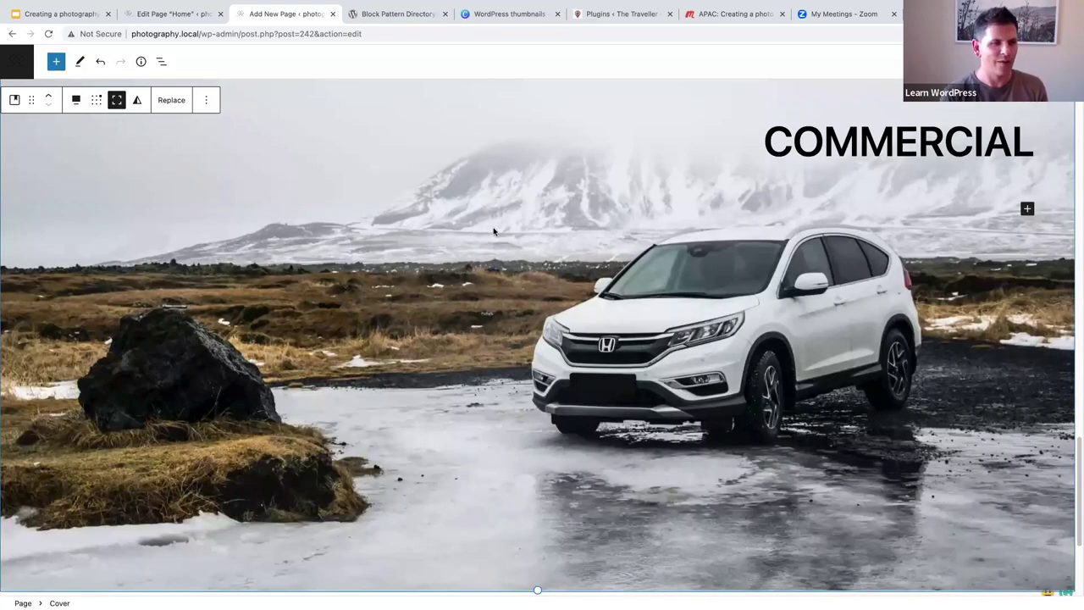
pyautogui.scroll(10, 480, 269)
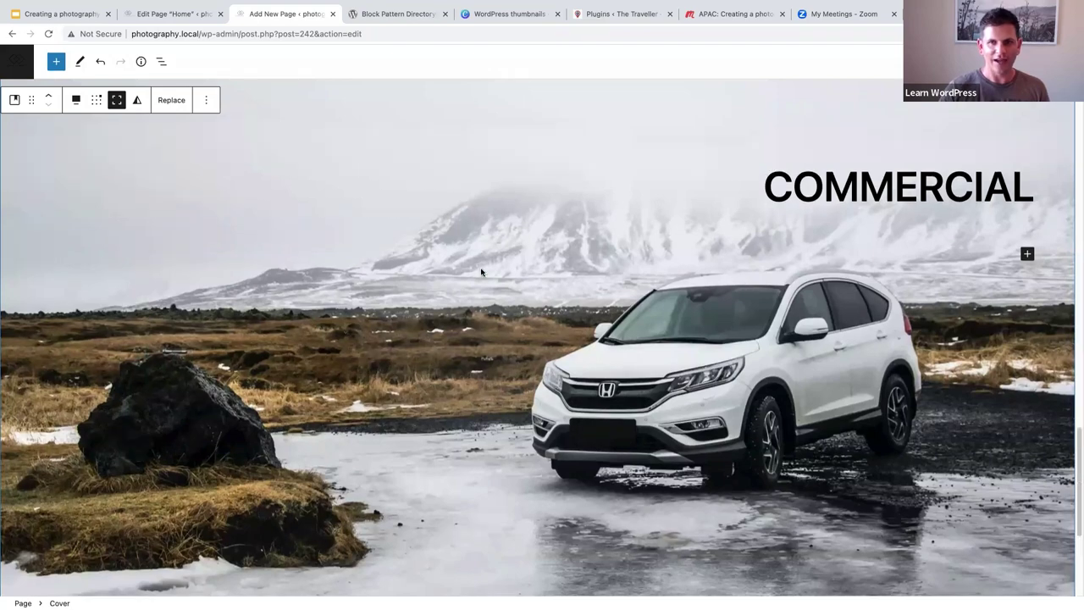
pyautogui.scroll(10, 483, 275)
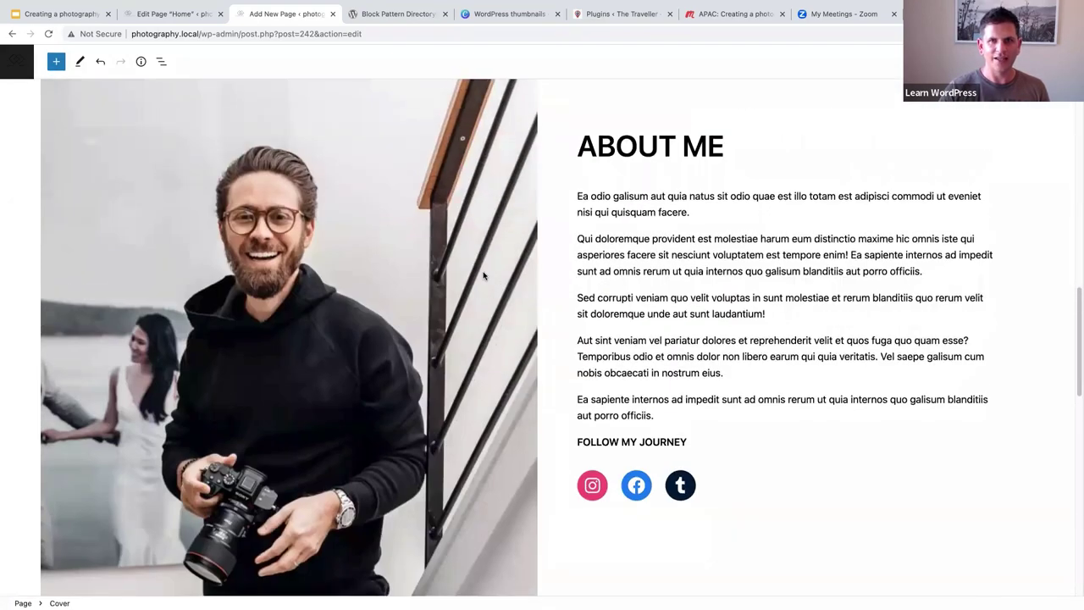
pyautogui.scroll(5, 484, 276)
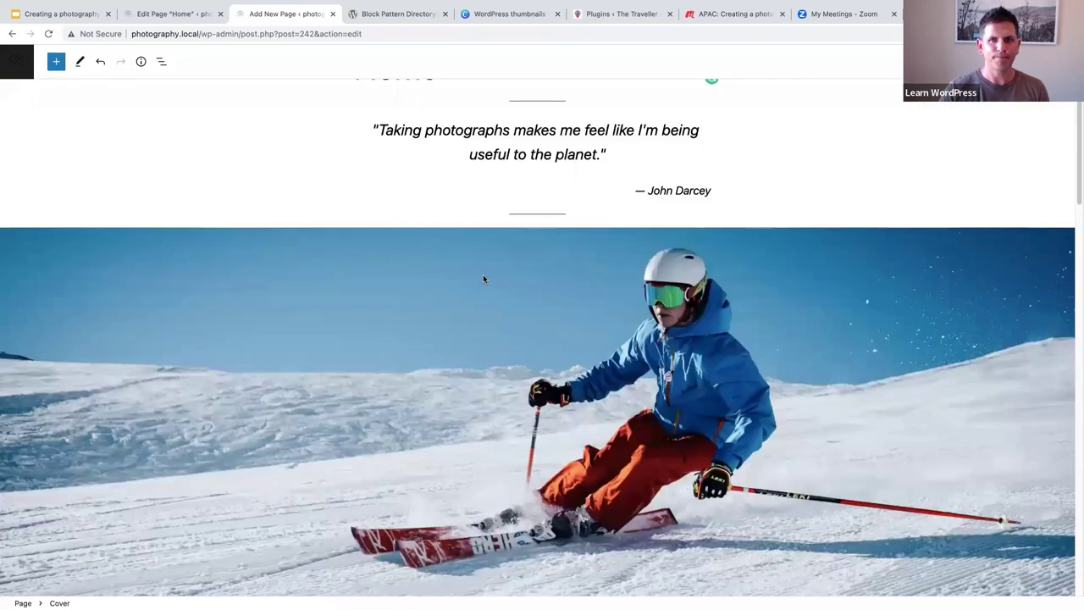
pyautogui.scroll(-4, 483, 276)
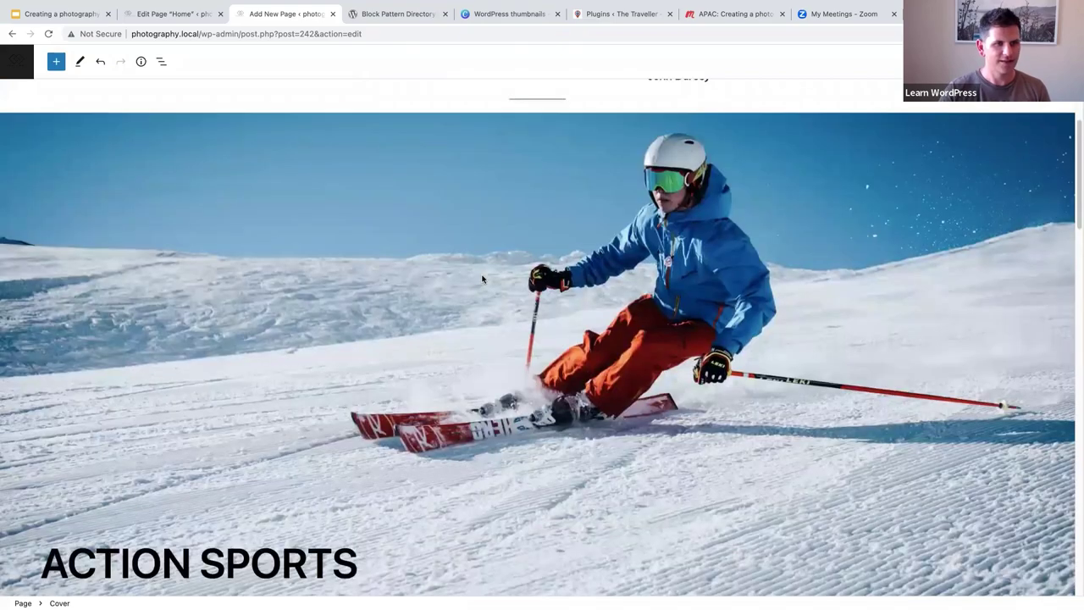
pyautogui.scroll(-5, 483, 279)
pyautogui.scroll(-8, 482, 279)
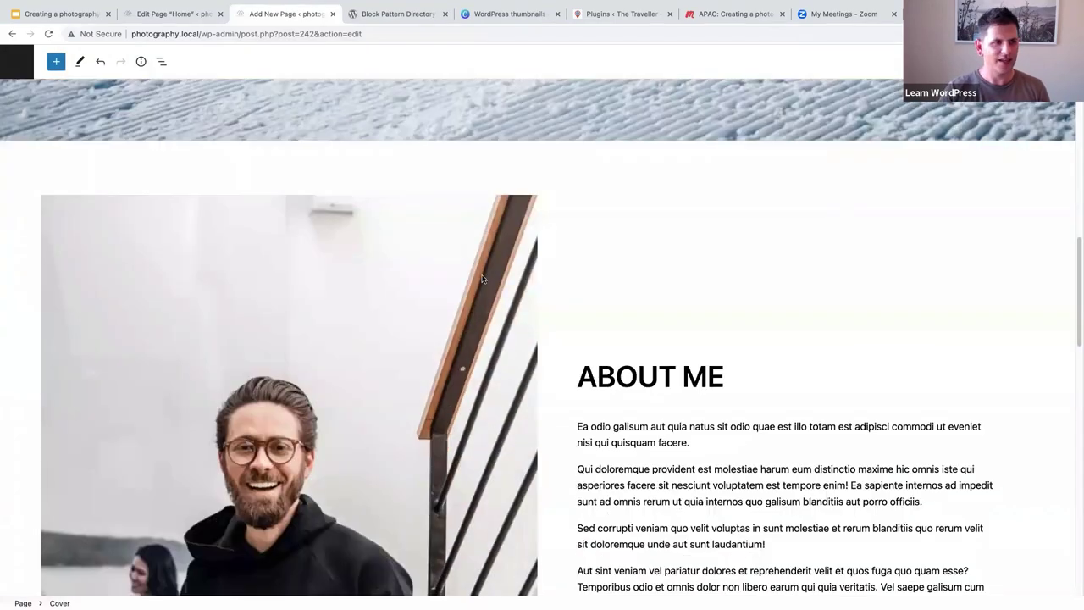
pyautogui.scroll(-5, 483, 279)
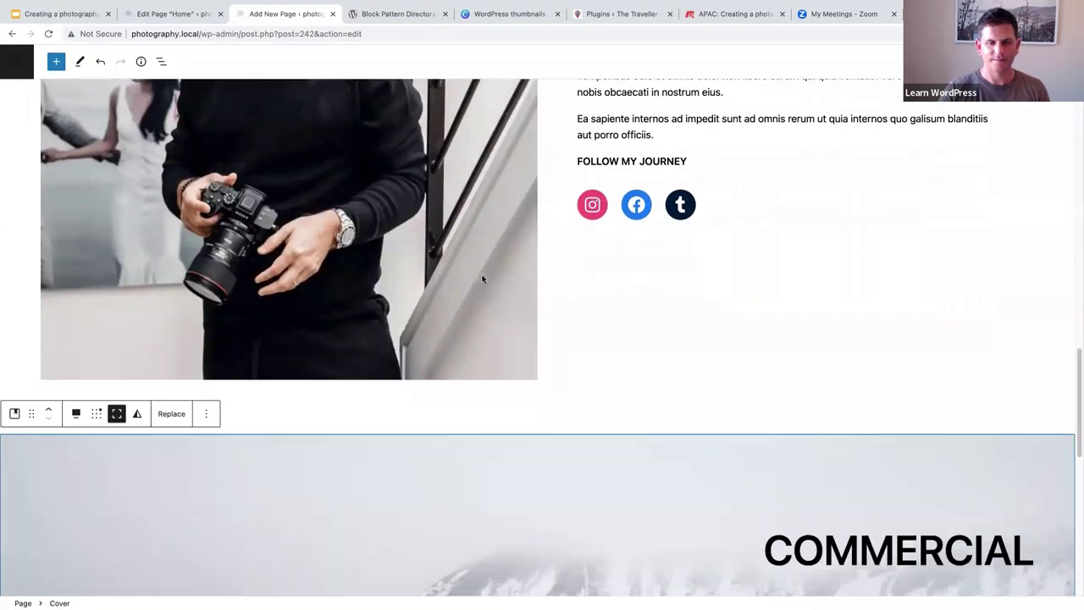
pyautogui.scroll(-5, 481, 279)
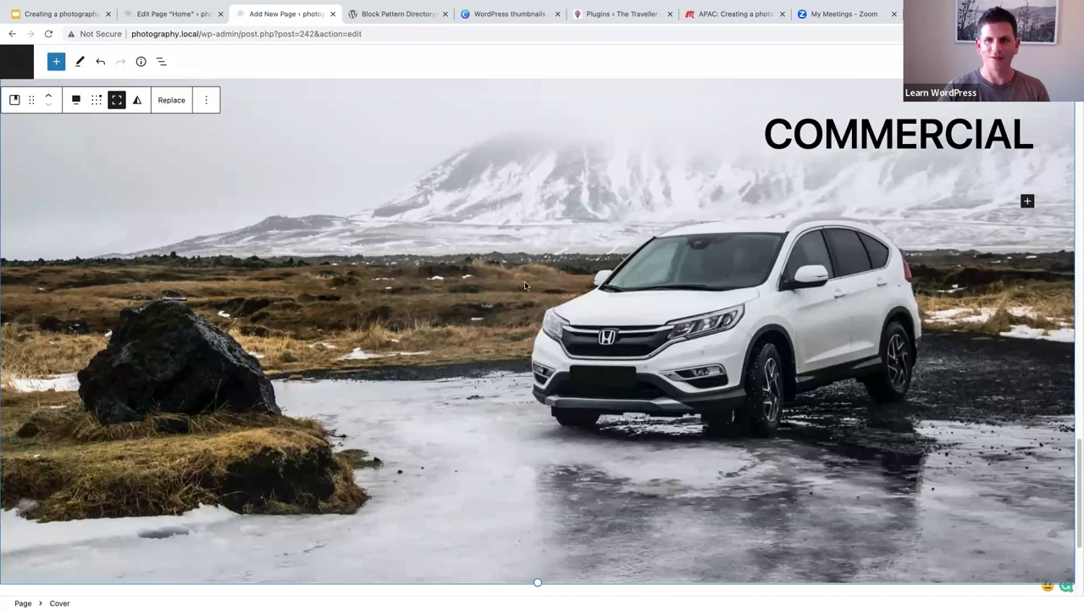
pyautogui.scroll(-5, 523, 286)
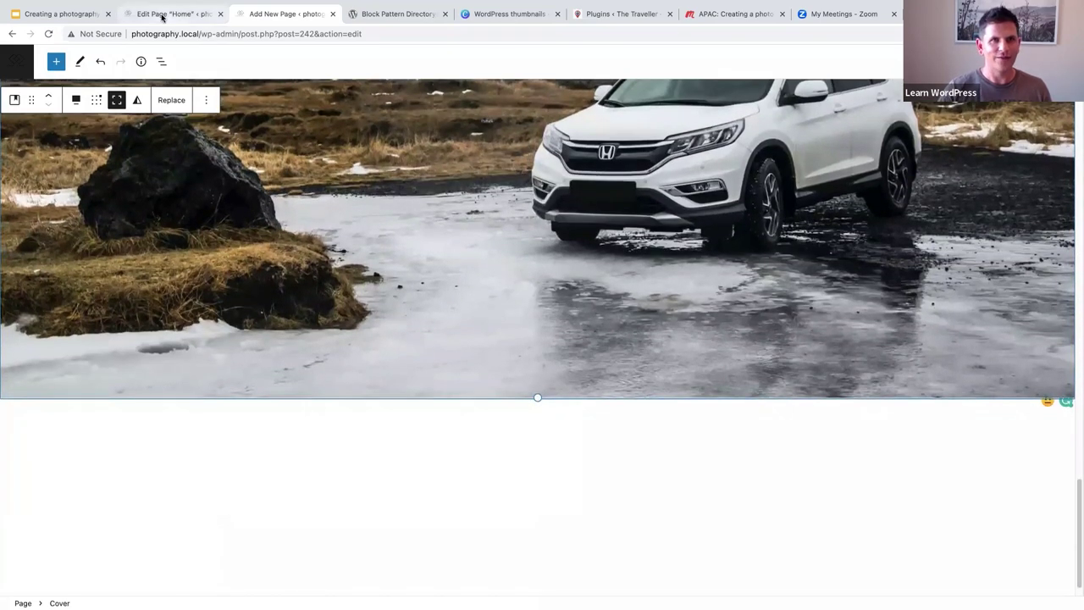
pyautogui.click(162, 14)
pyautogui.scroll(-3, 330, 282)
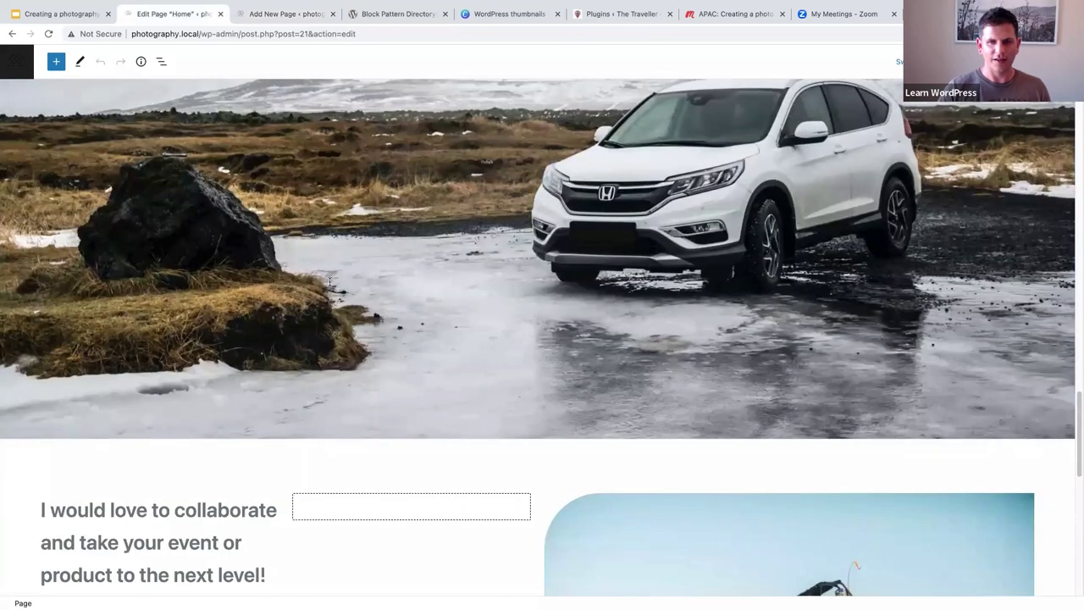
pyautogui.scroll(-3, 329, 282)
pyautogui.scroll(-4, 329, 281)
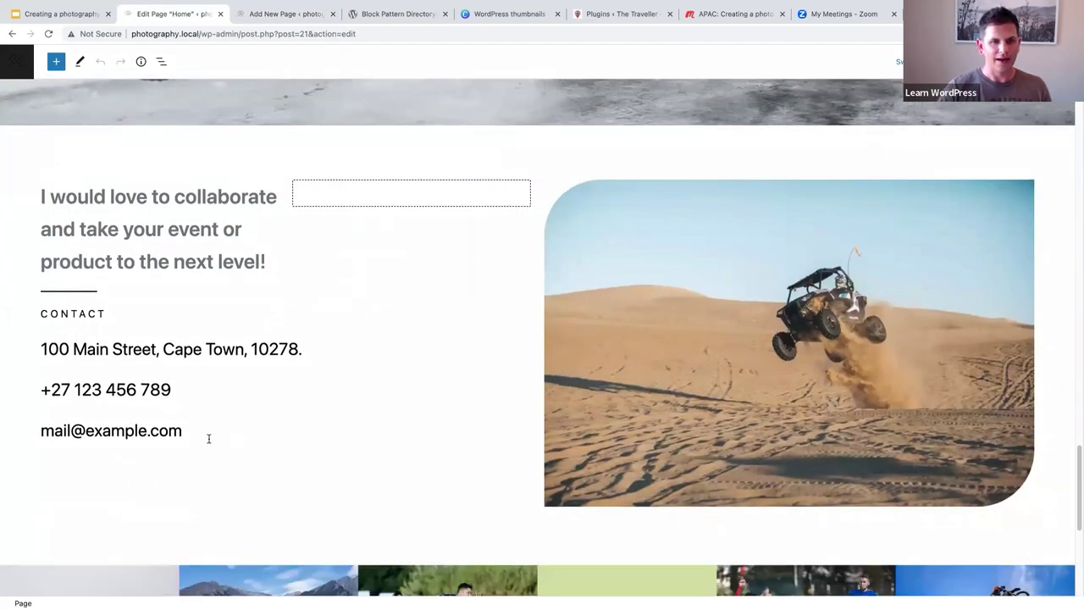
pyautogui.click(208, 438)
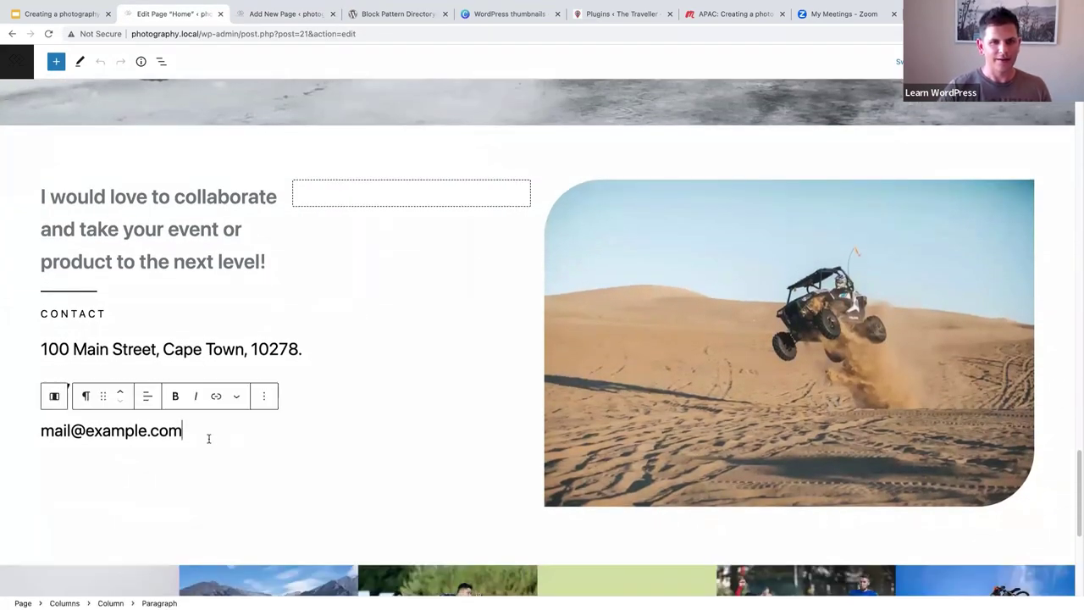
pyautogui.moveTo(146, 397); pyautogui.dragTo(39, 205)
pyautogui.click(265, 243)
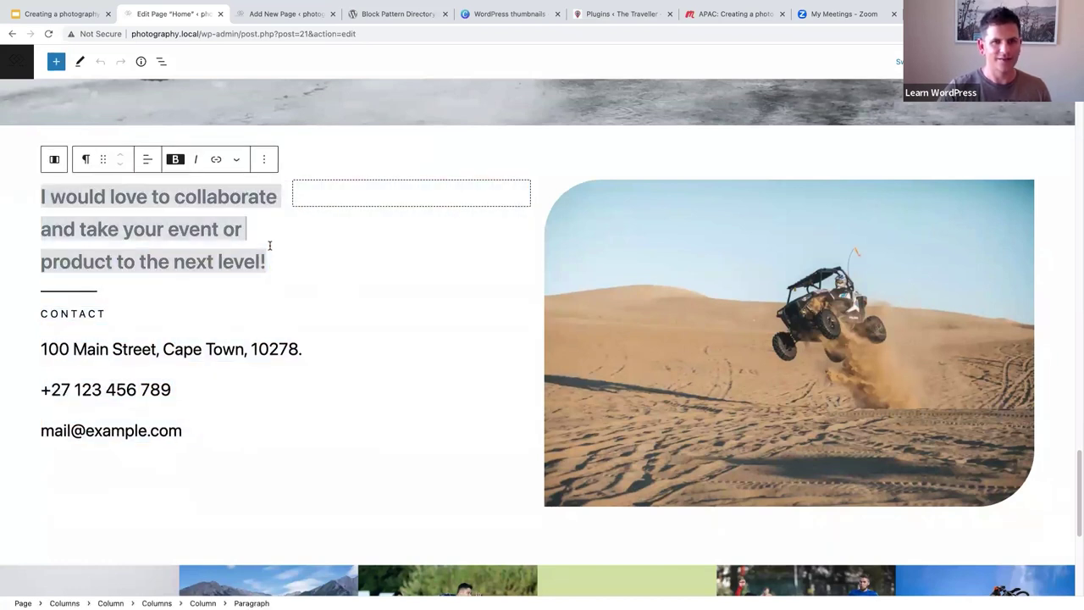
pyautogui.click(272, 253)
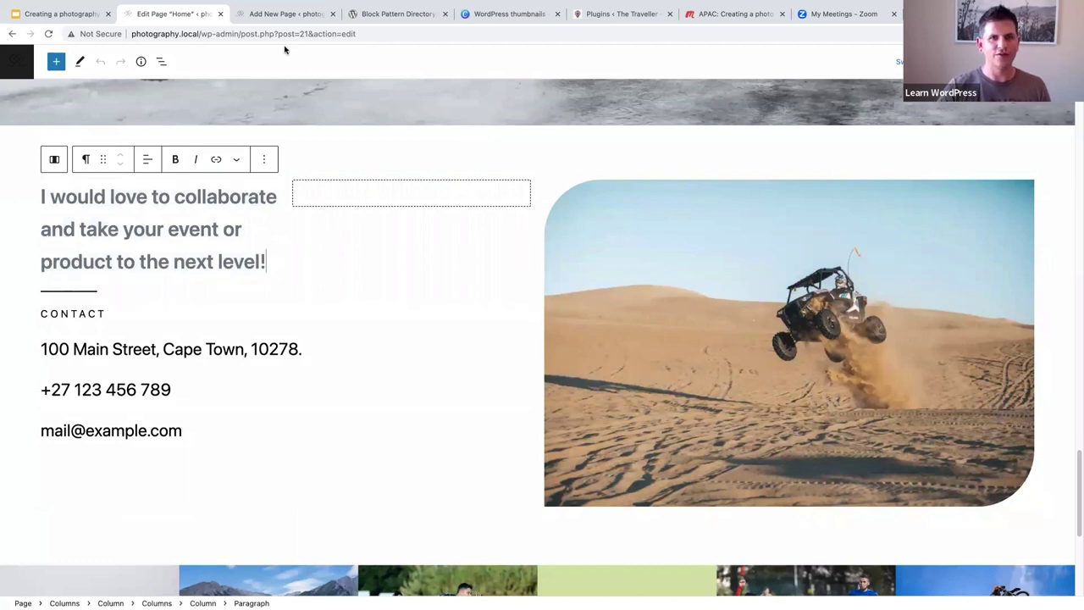
# - Insert a 50 / 50 Columns block below the COMMERCIAL cover
pyautogui.click(276, 13)
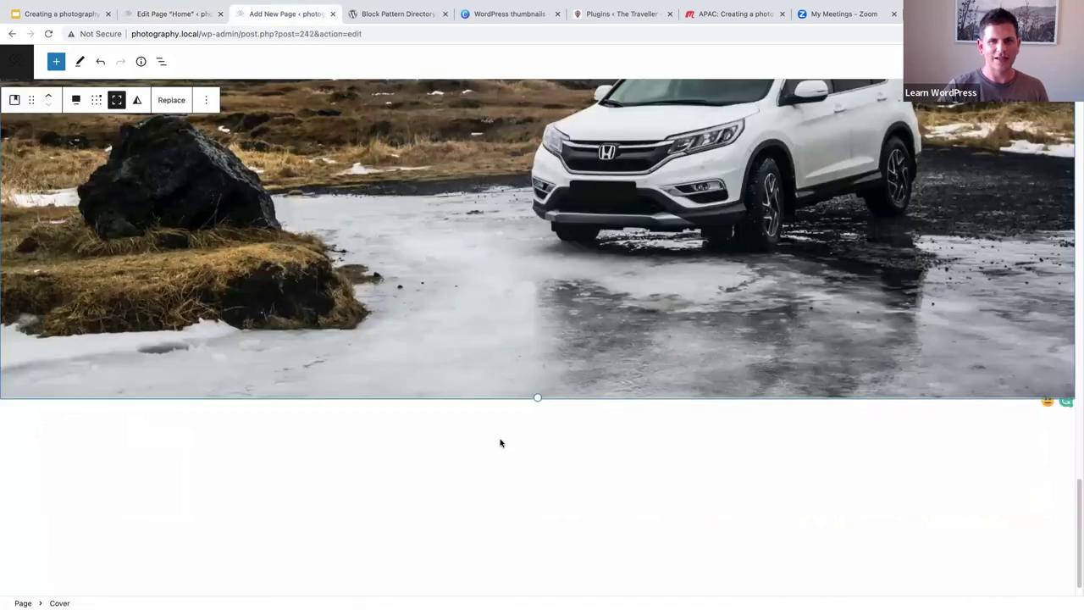
pyautogui.scroll(-1, 501, 441)
pyautogui.click(714, 392)
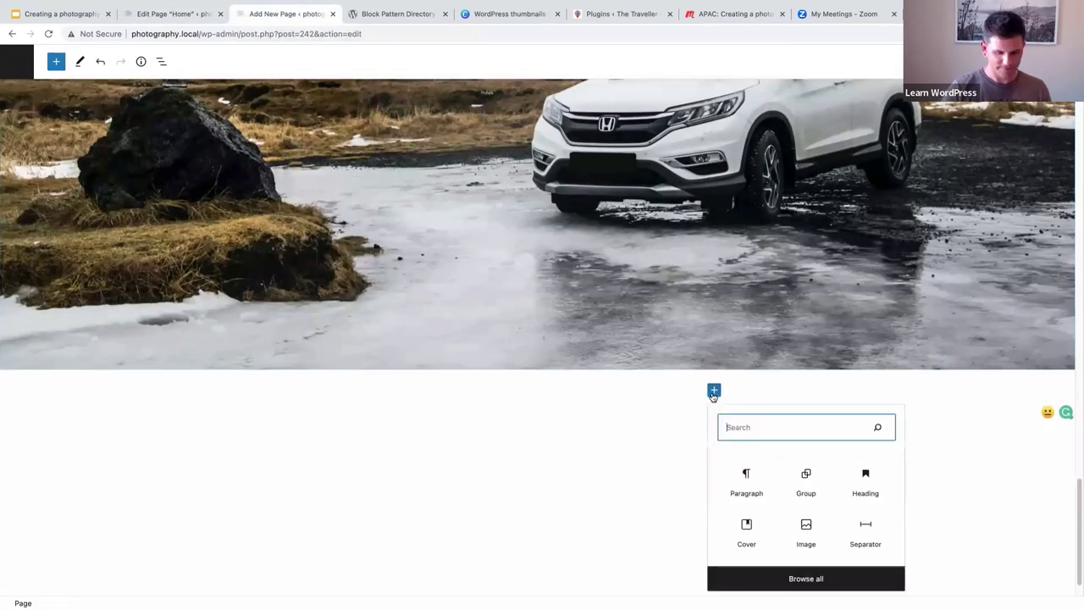
pyautogui.write('column')
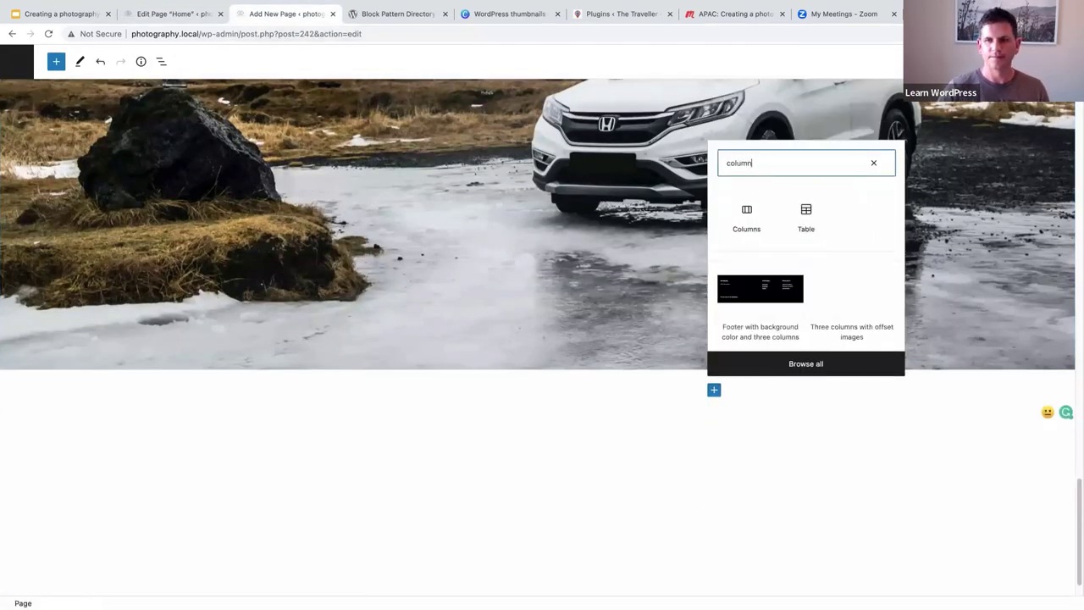
pyautogui.click(746, 193)
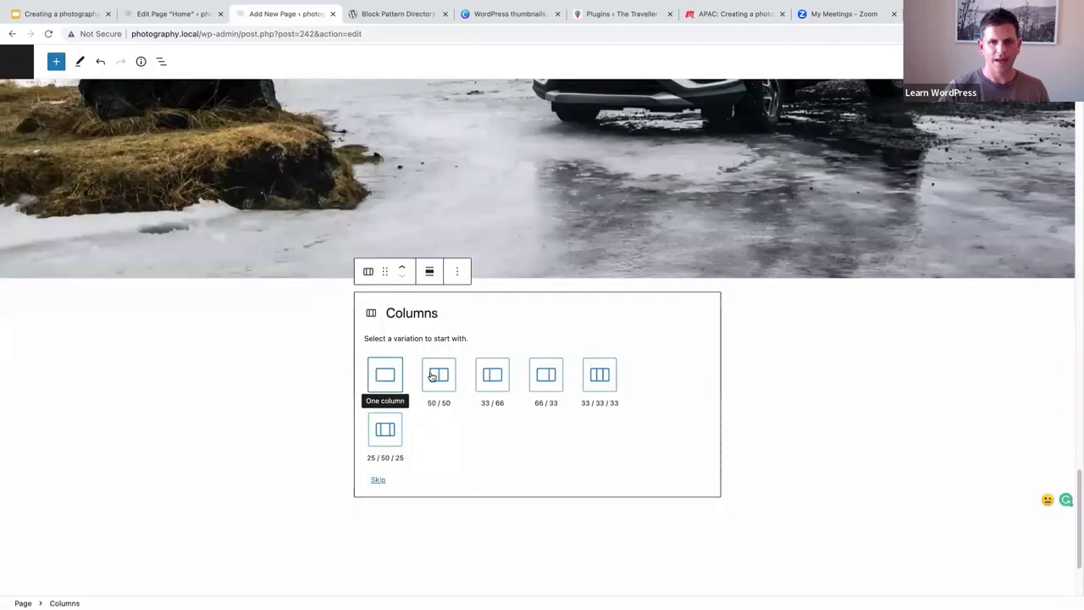
pyautogui.click(438, 376)
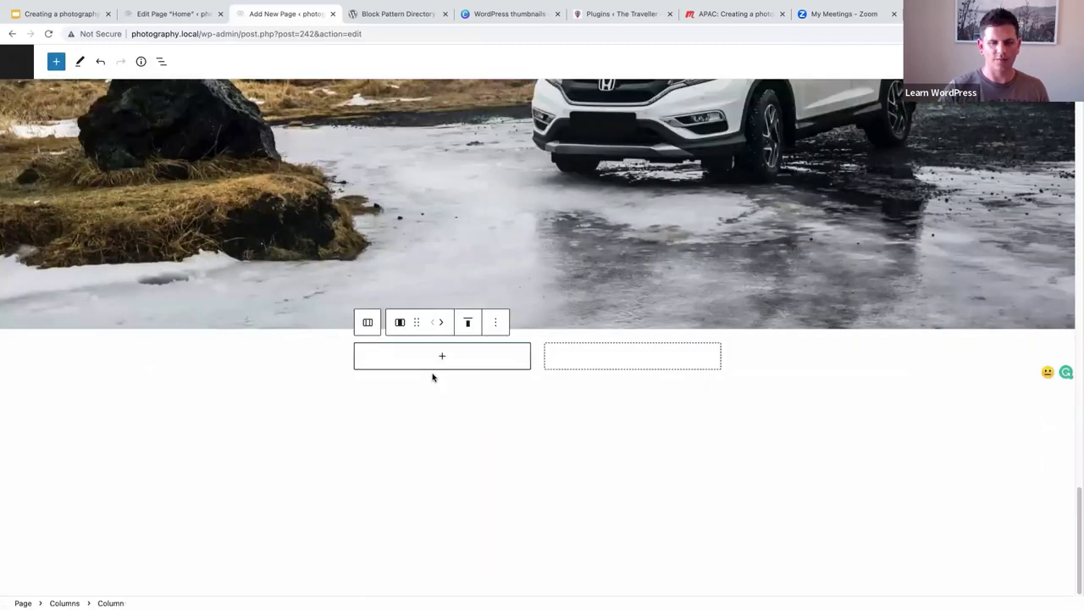
pyautogui.click(330, 365)
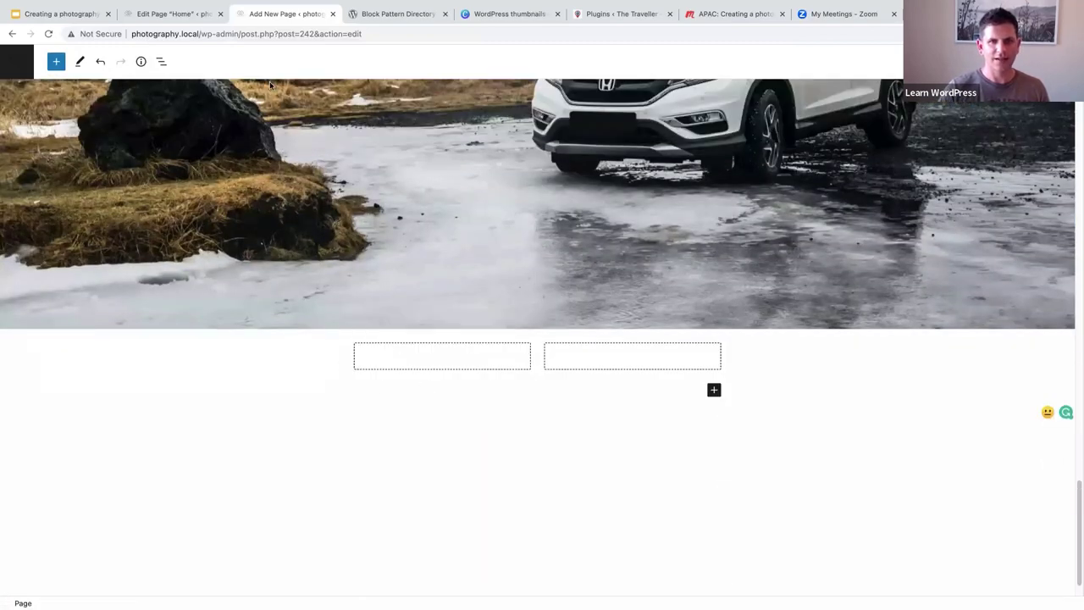
# - Make the Columns block full width, then switch to the Home page editor
pyautogui.click(158, 68)
pyautogui.click(61, 242)
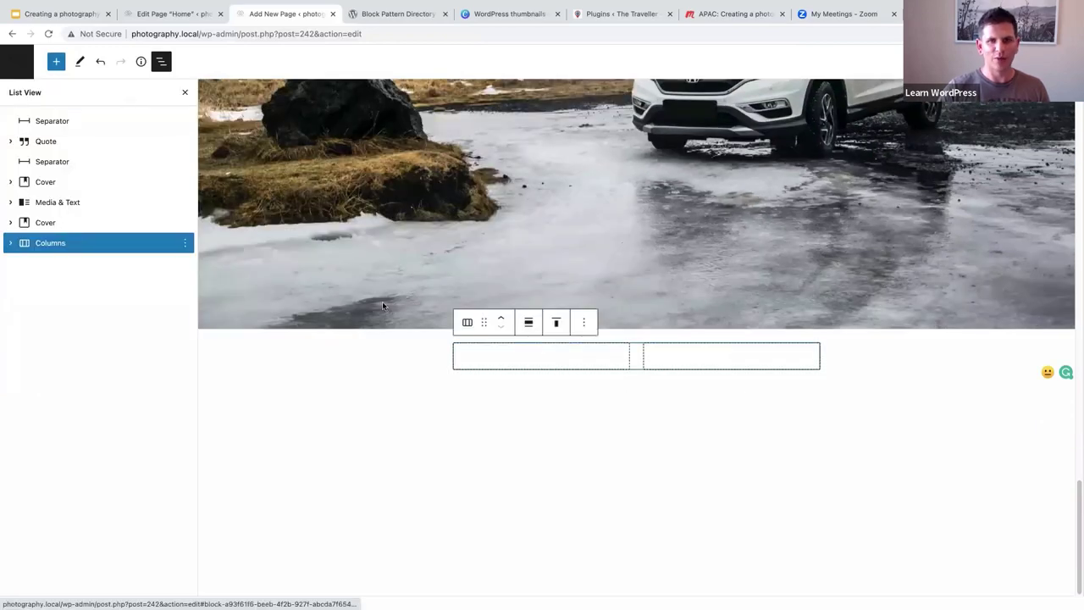
pyautogui.click(528, 323)
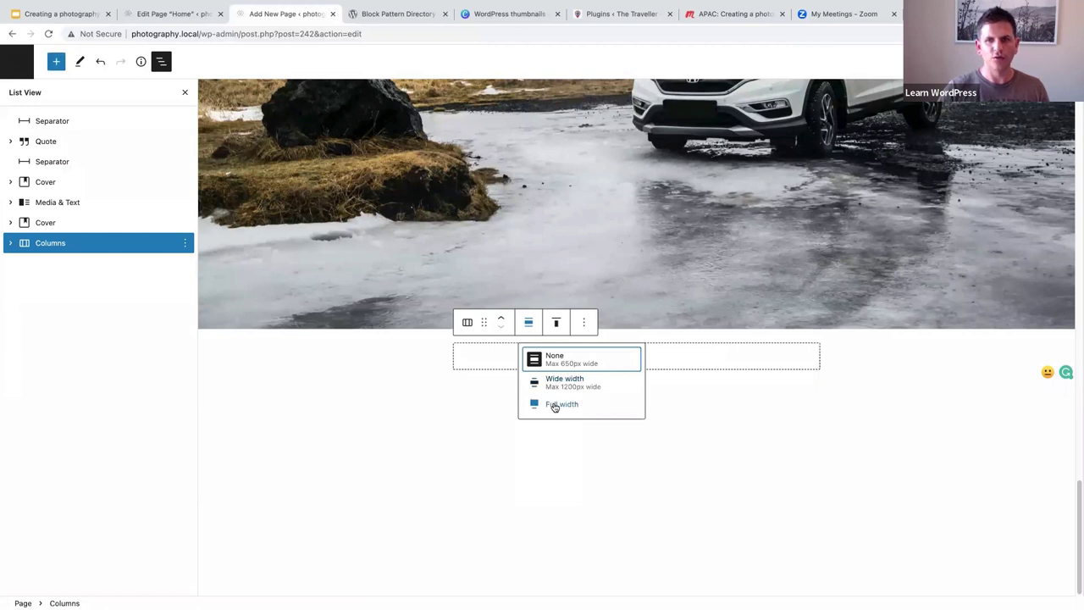
pyautogui.click(555, 406)
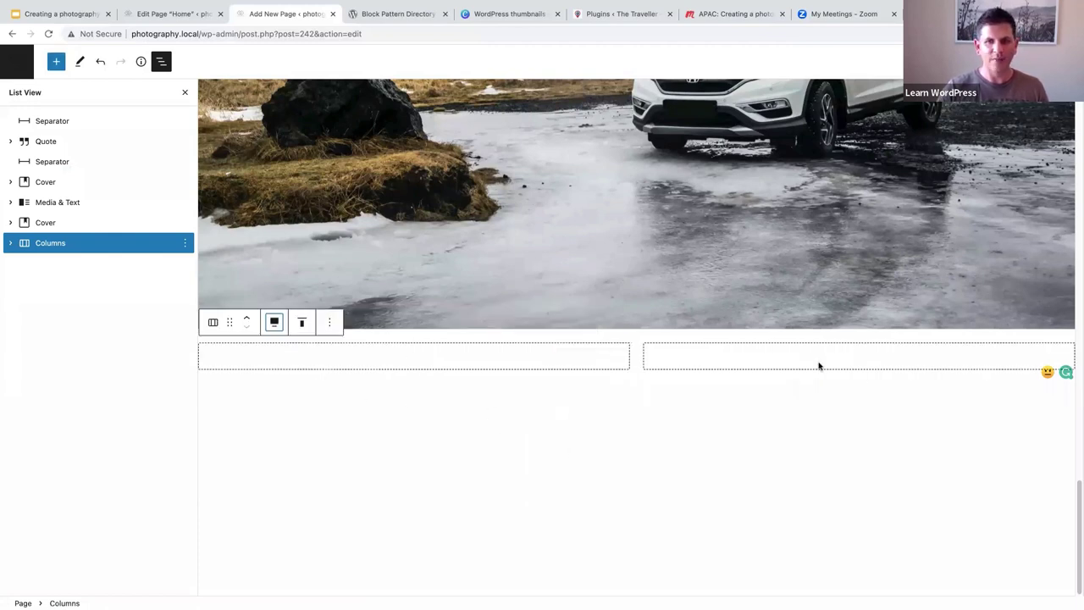
pyautogui.click(414, 357)
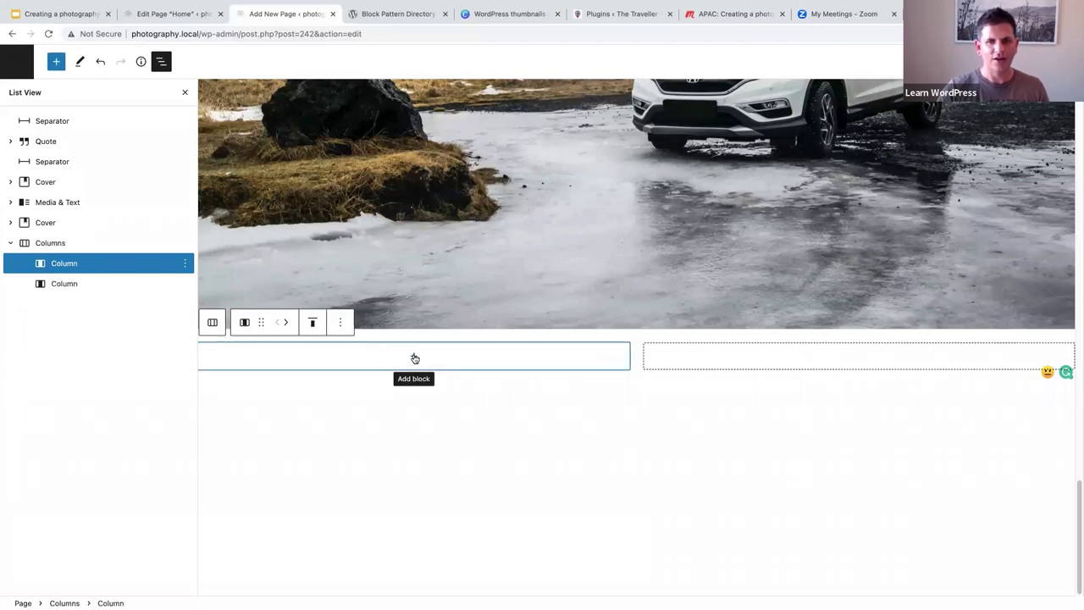
pyautogui.click(414, 358)
pyautogui.click(414, 357)
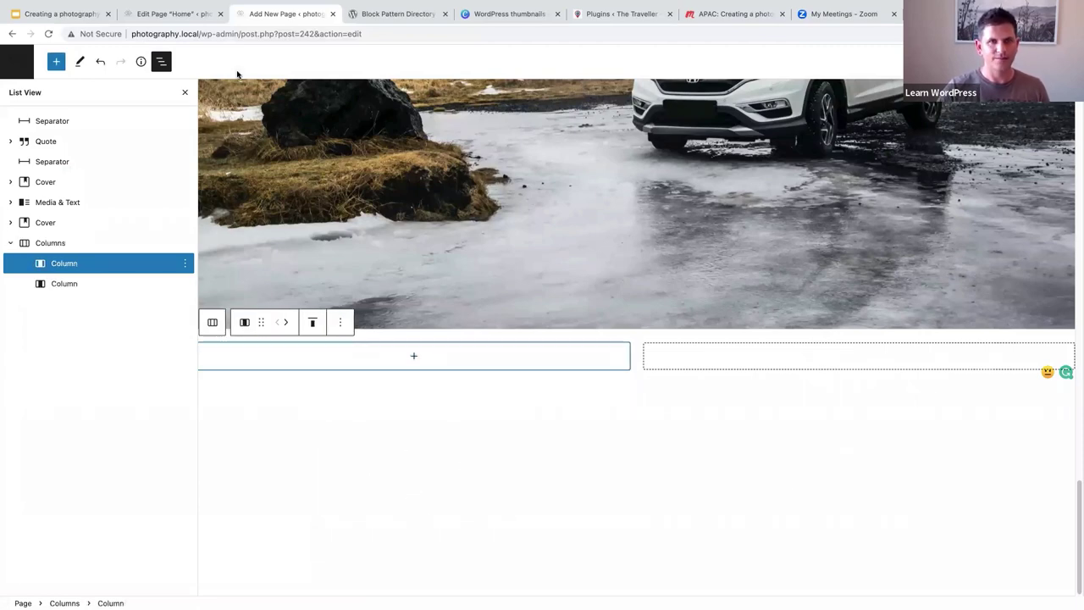
pyautogui.click(175, 15)
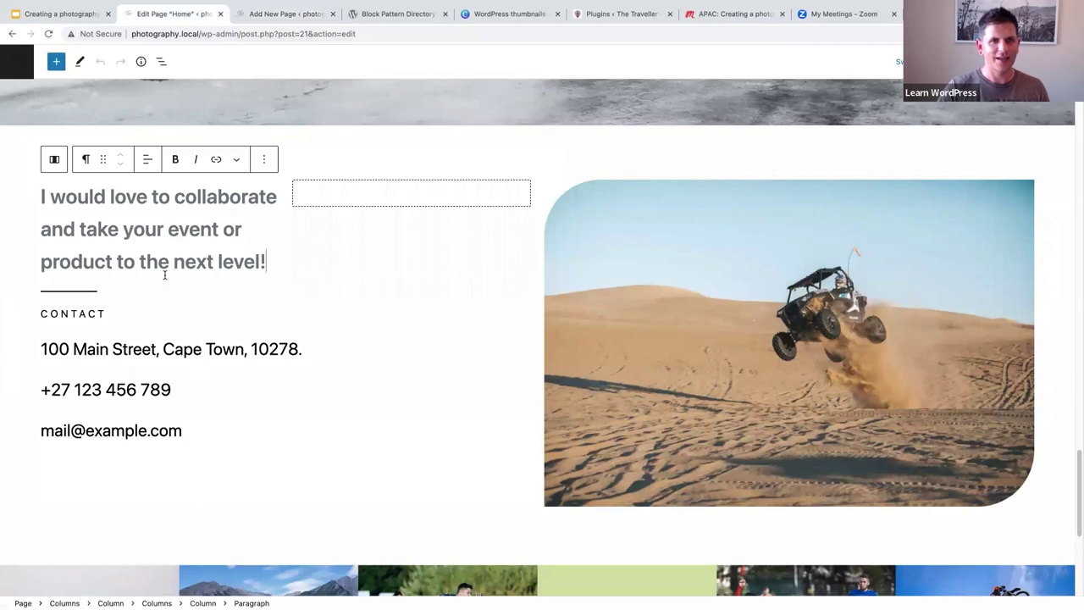
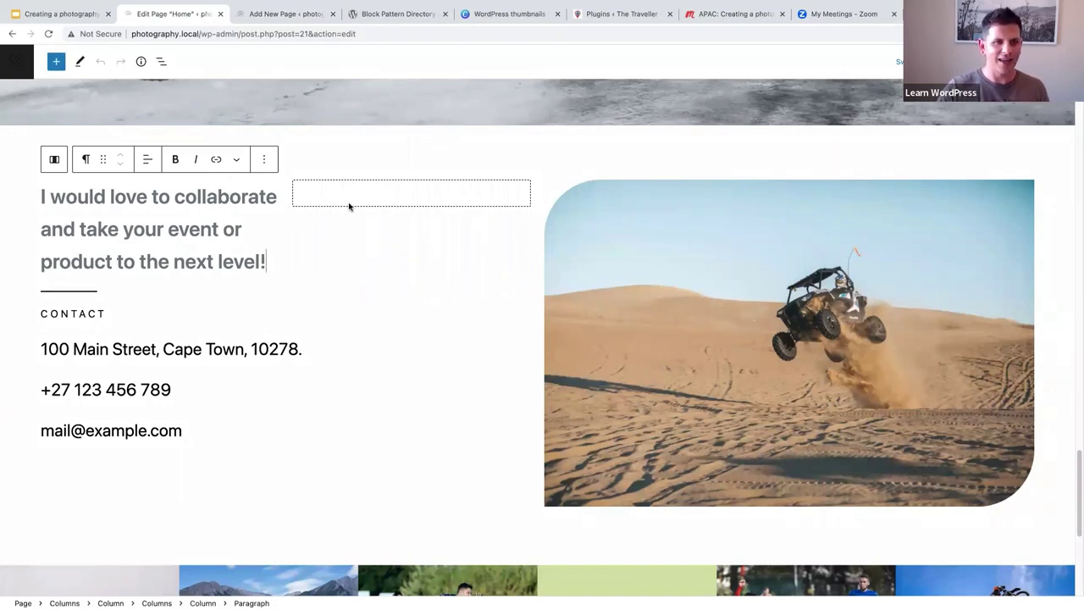
# - Copy the Home page's 'I would love to collaborate…' paragraph block using its Options menu
pyautogui.click(374, 205)
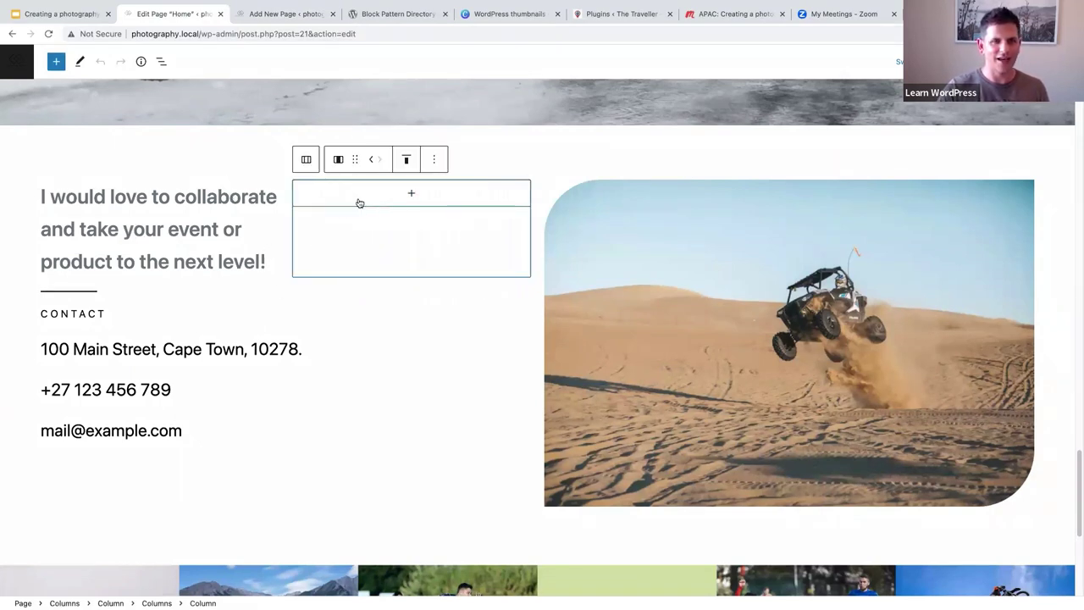
pyautogui.moveTo(241, 247); pyautogui.dragTo(34, 205)
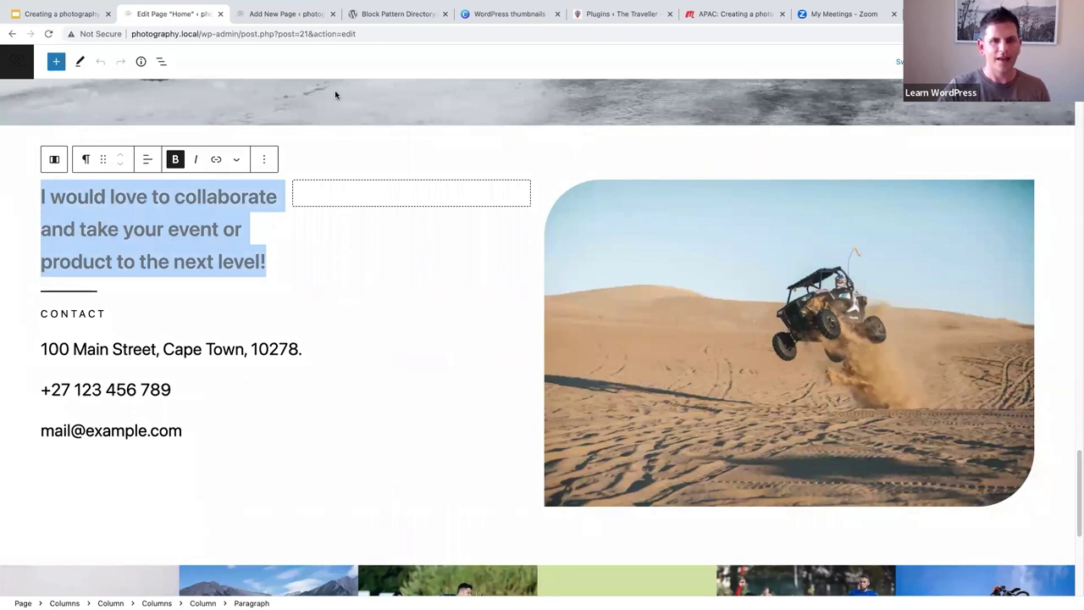
pyautogui.click(160, 62)
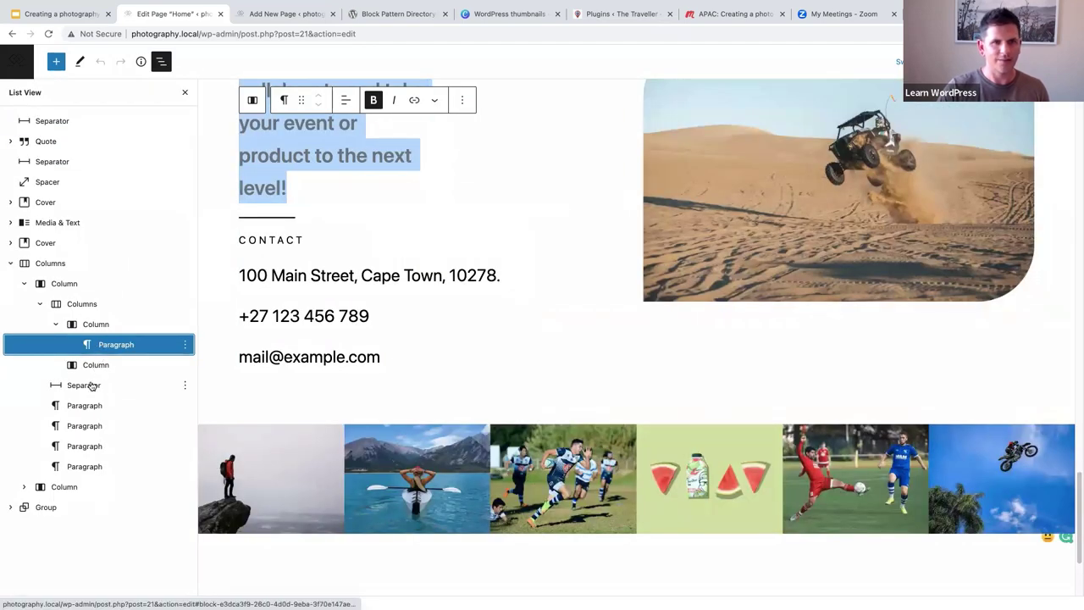
pyautogui.scroll(3, 392, 164)
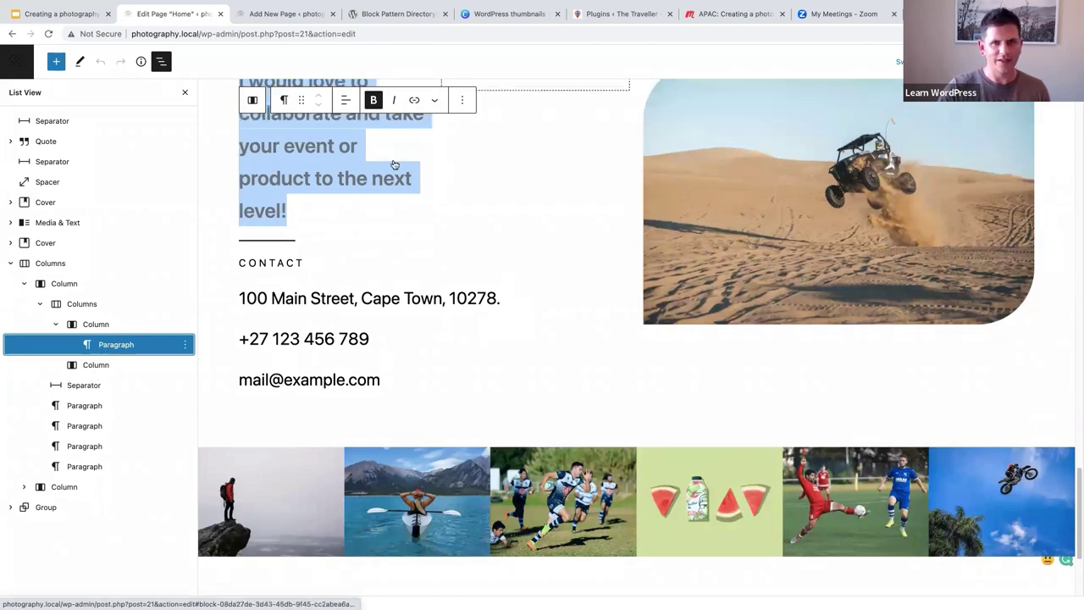
pyautogui.click(462, 152)
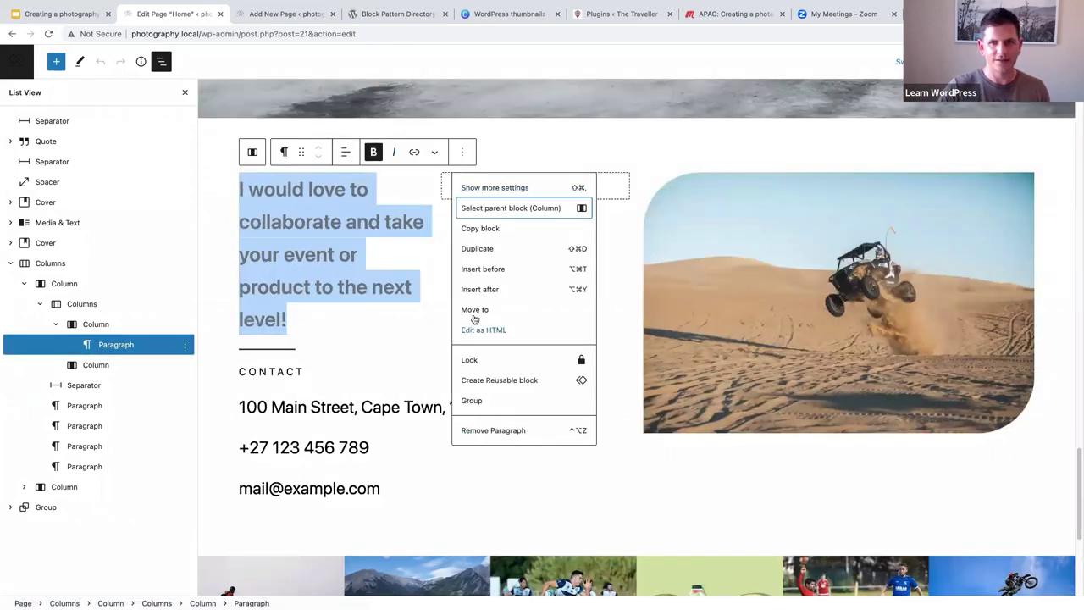
pyautogui.click(473, 230)
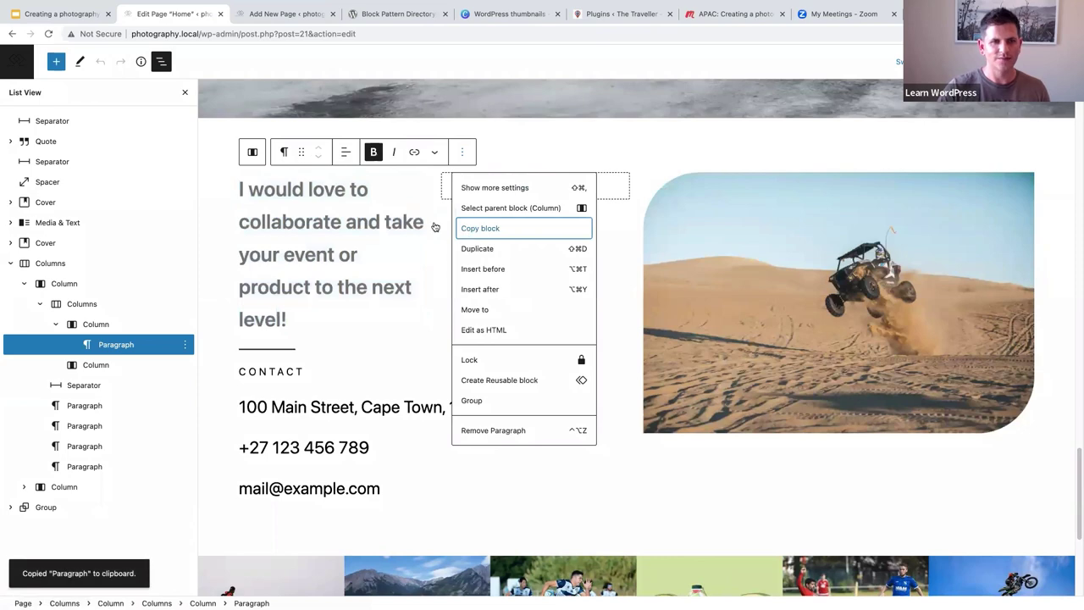
# - Insert a 50/50 Columns block in the left column and paste the collaboration sentence into its first column
pyautogui.click(279, 14)
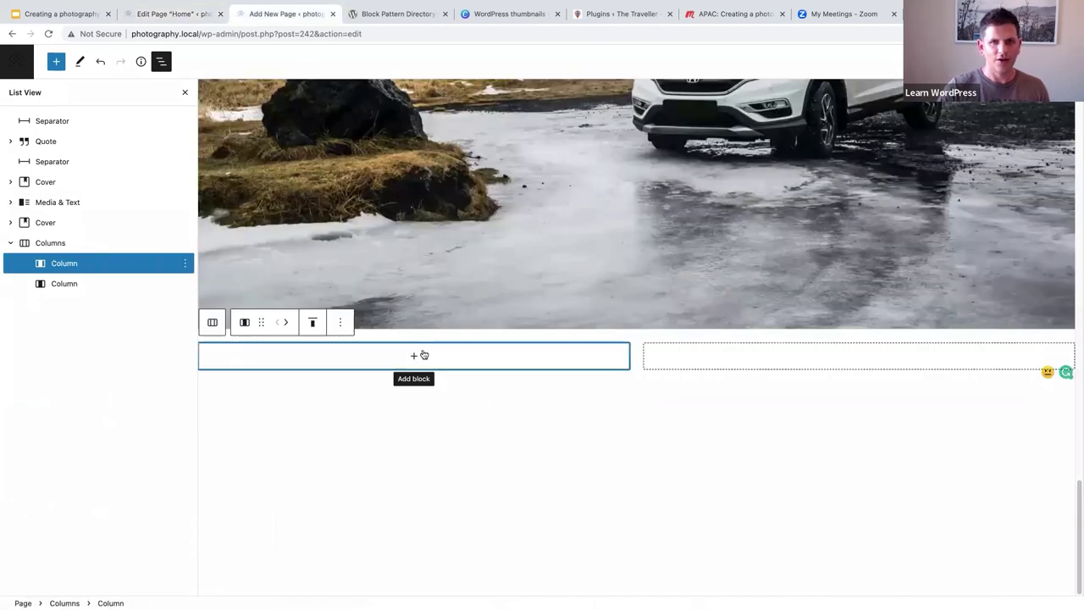
pyautogui.click(414, 357)
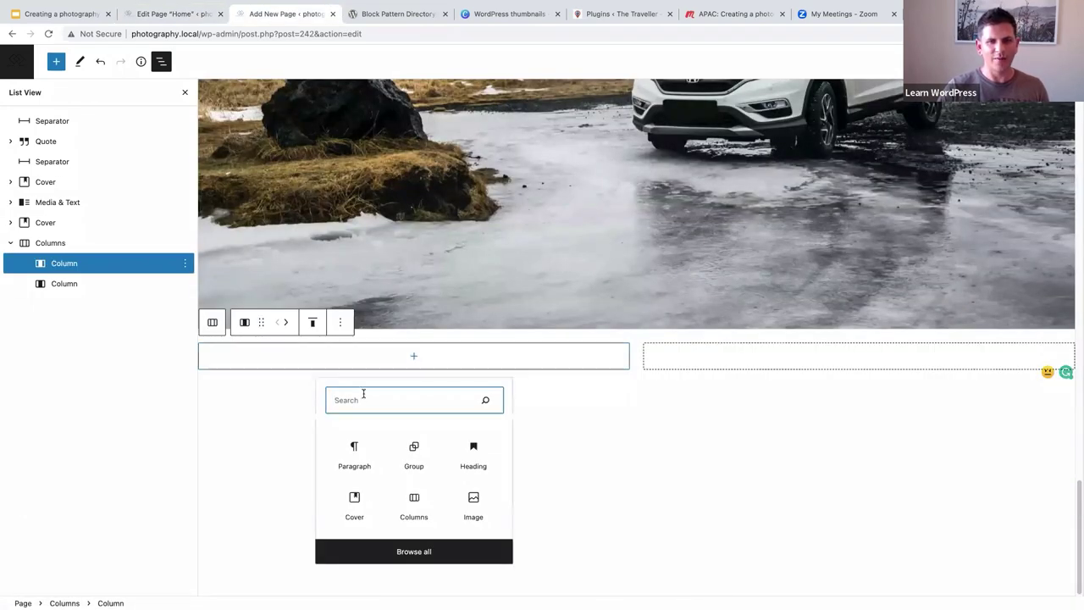
pyautogui.write('colu')
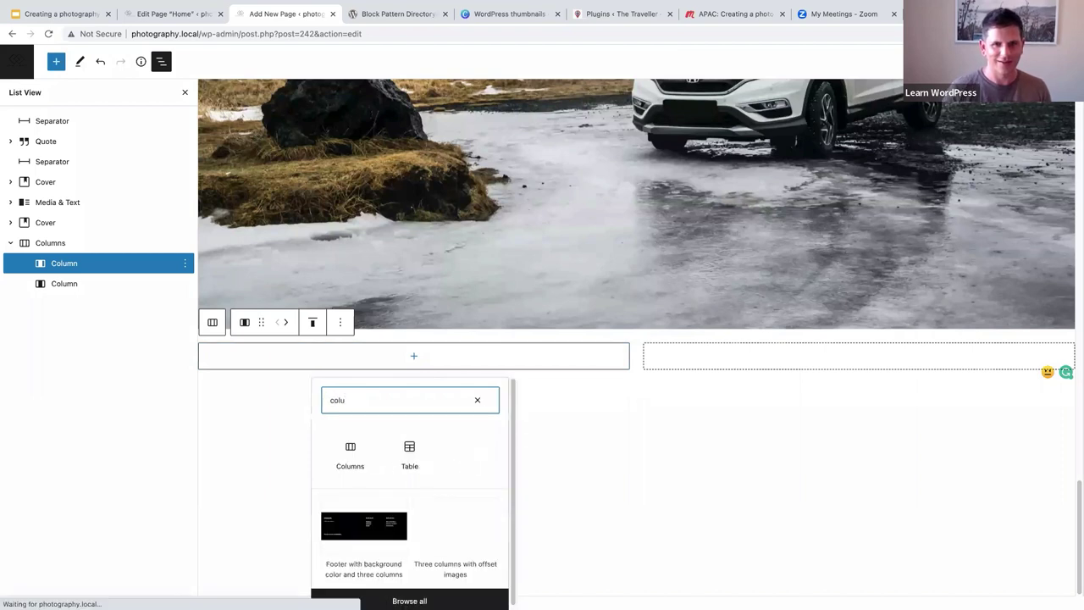
pyautogui.click(350, 456)
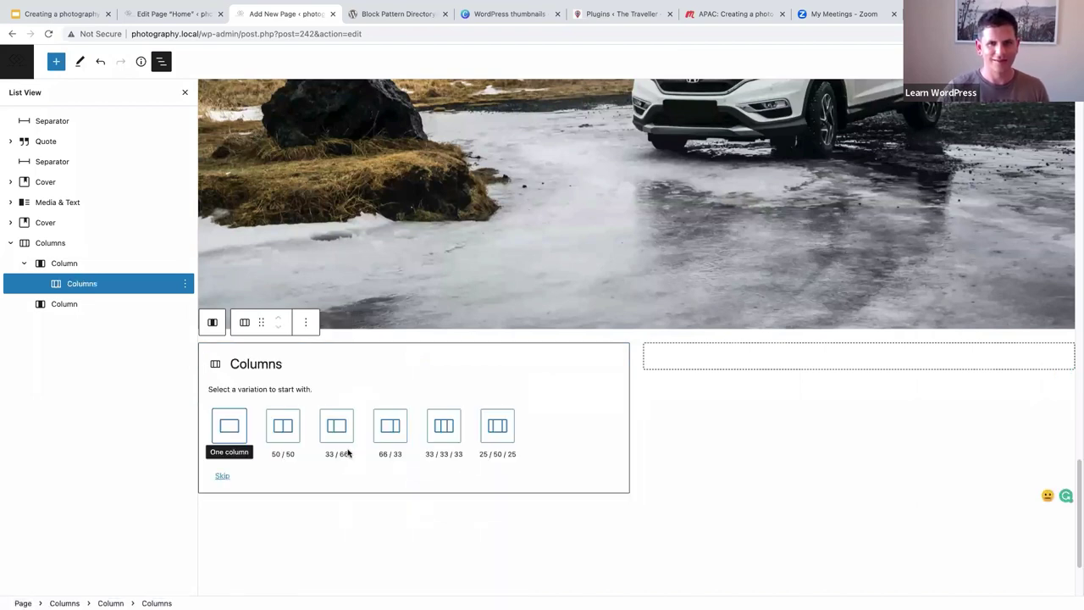
pyautogui.click(283, 427)
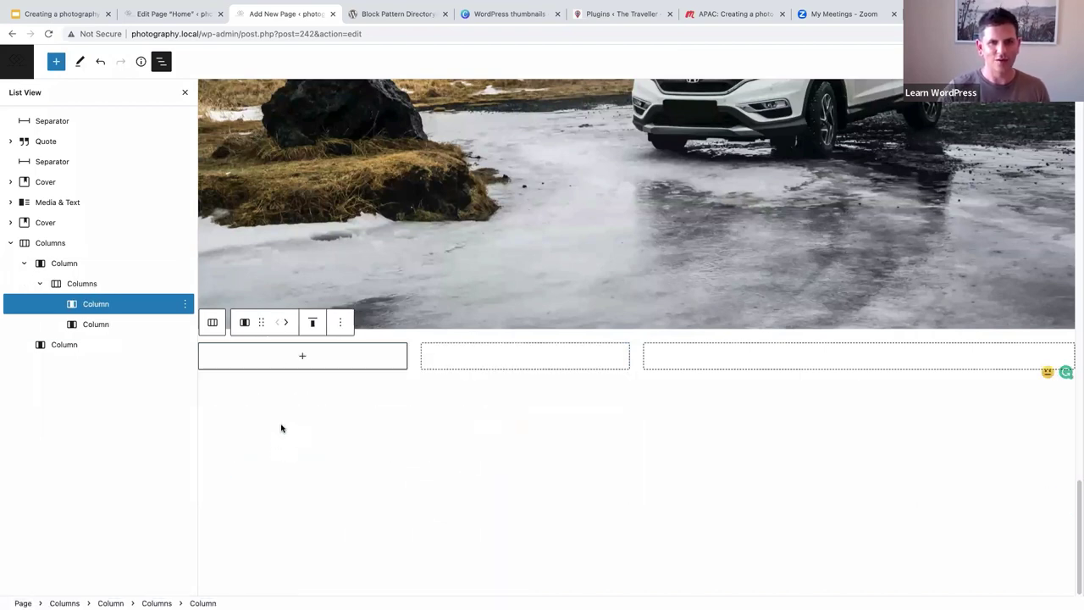
pyautogui.click(303, 359)
pyautogui.click(246, 452)
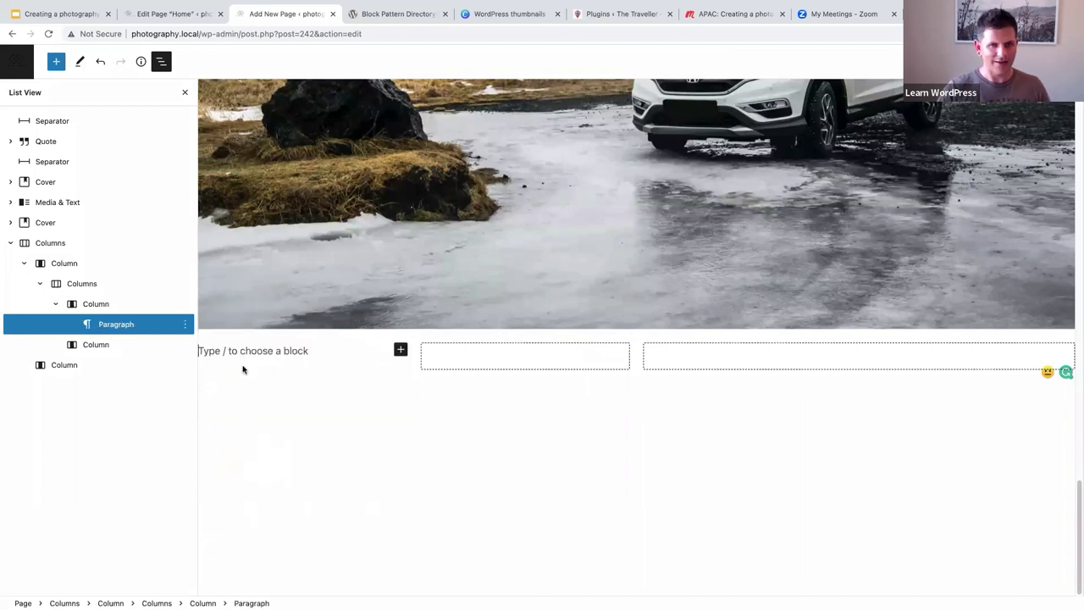
pyautogui.press('super+v')
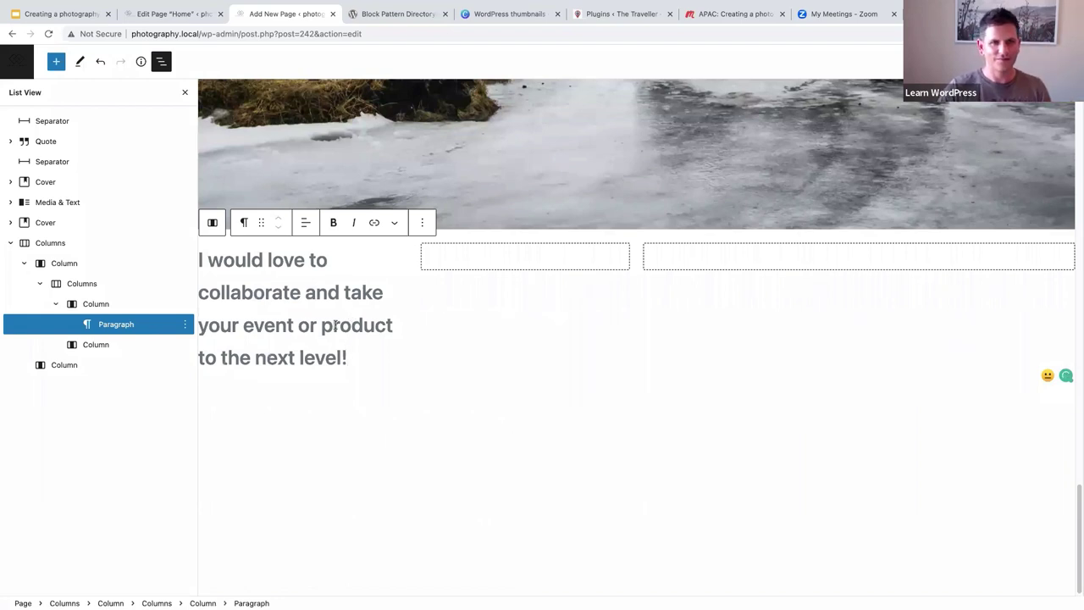
# - Select the nested columns, undo an accidental move, and reselect the outer left column
pyautogui.click(93, 305)
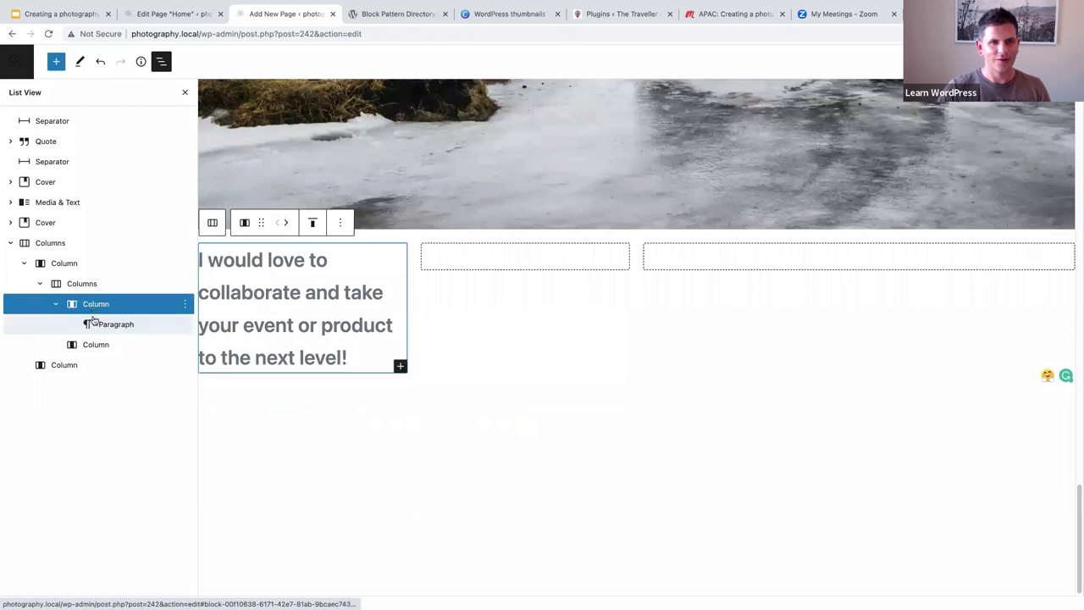
pyautogui.click(96, 327)
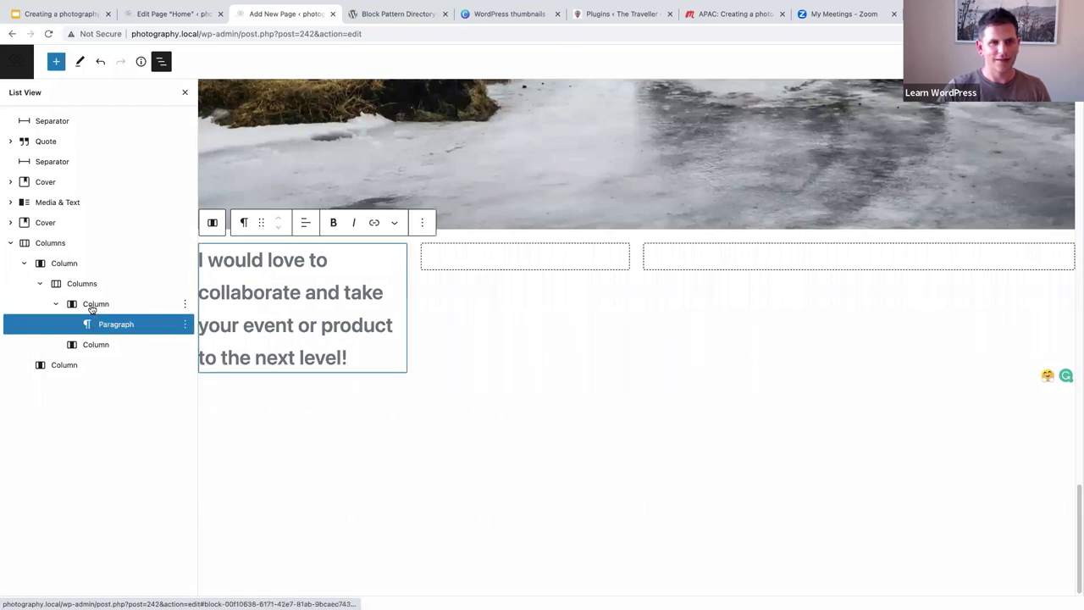
pyautogui.click(91, 306)
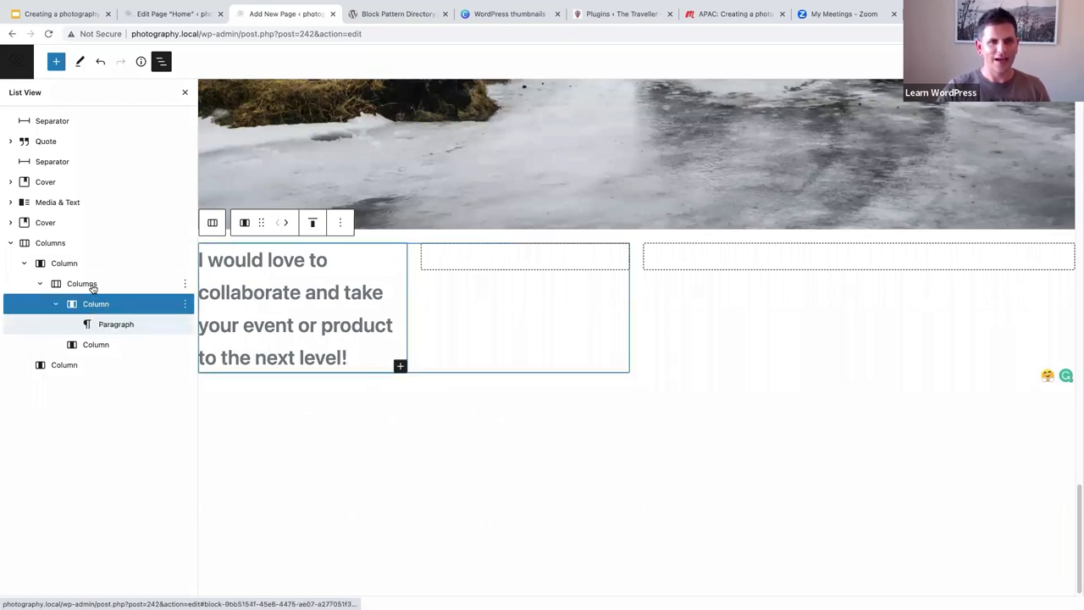
pyautogui.click(93, 285)
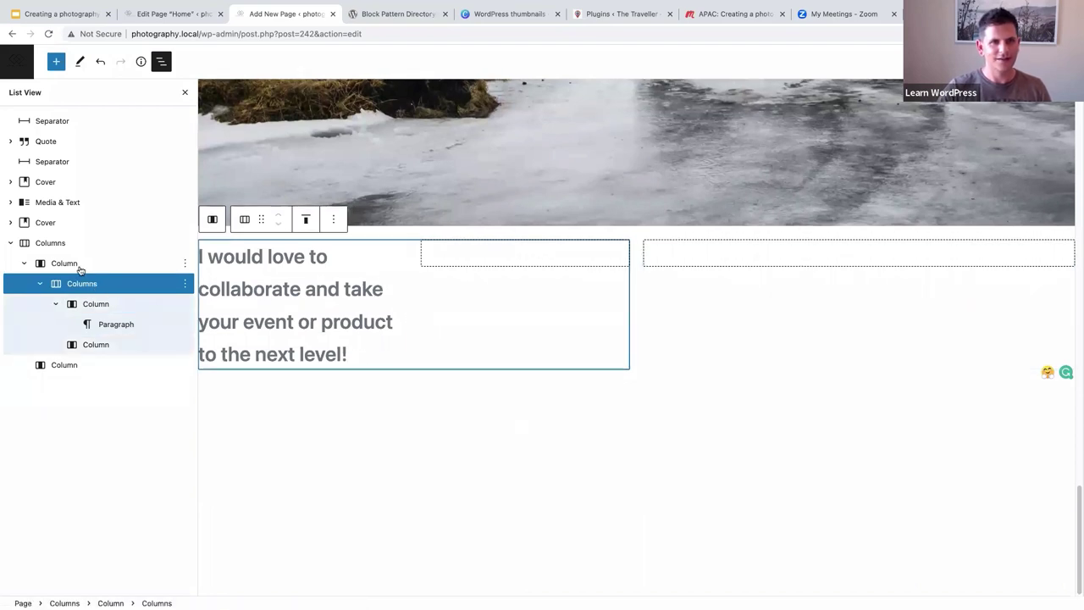
pyautogui.moveTo(82, 261); pyautogui.dragTo(65, 263)
pyautogui.click(39, 265)
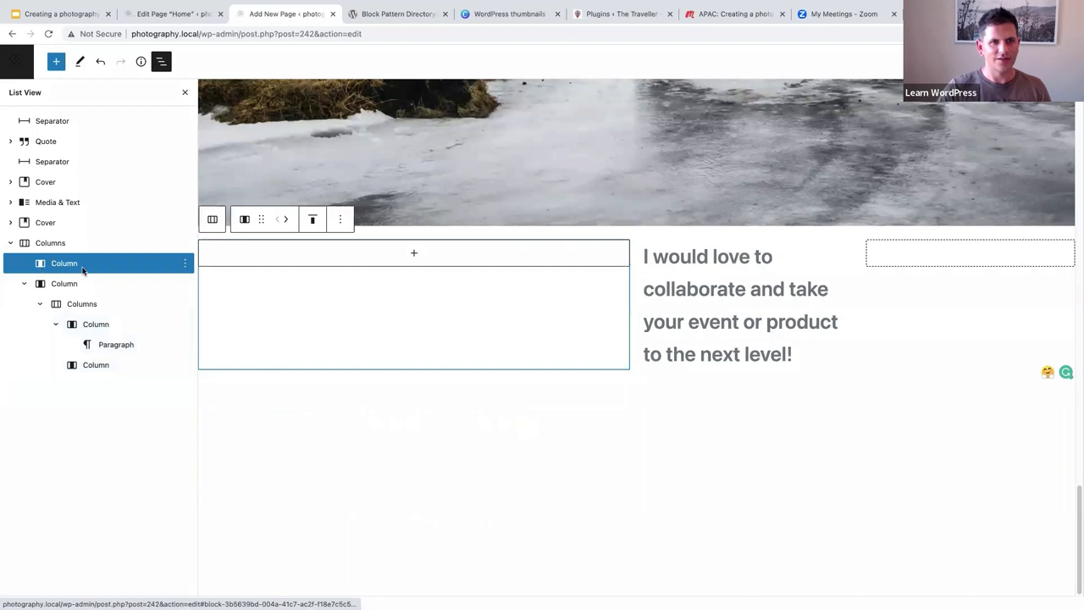
pyautogui.click(100, 65)
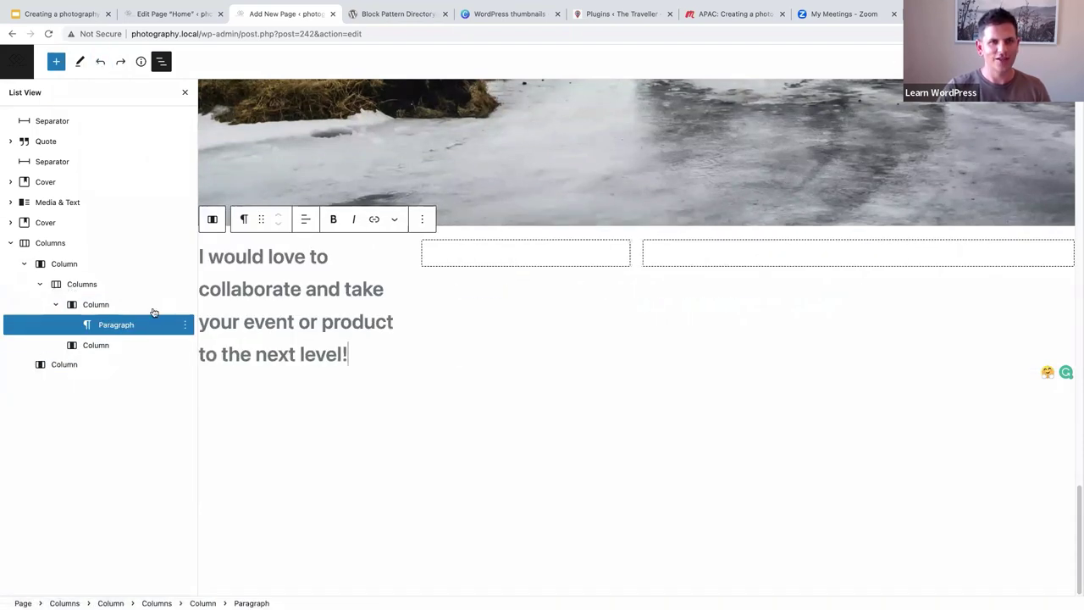
pyautogui.click(85, 271)
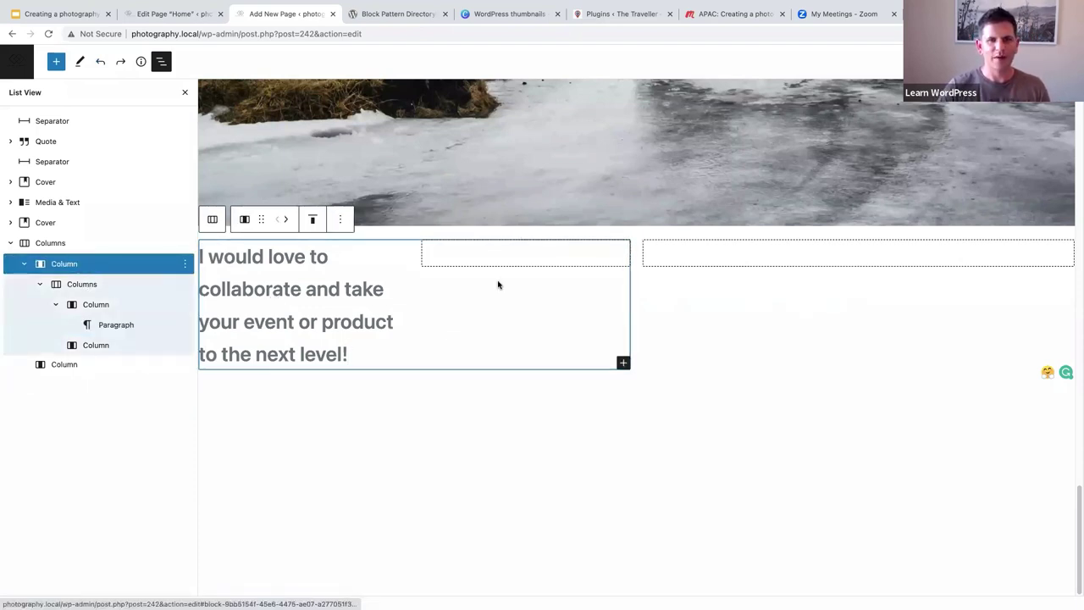
# - Add an empty paragraph below the nested collaboration columns
pyautogui.click(624, 364)
pyautogui.click(657, 449)
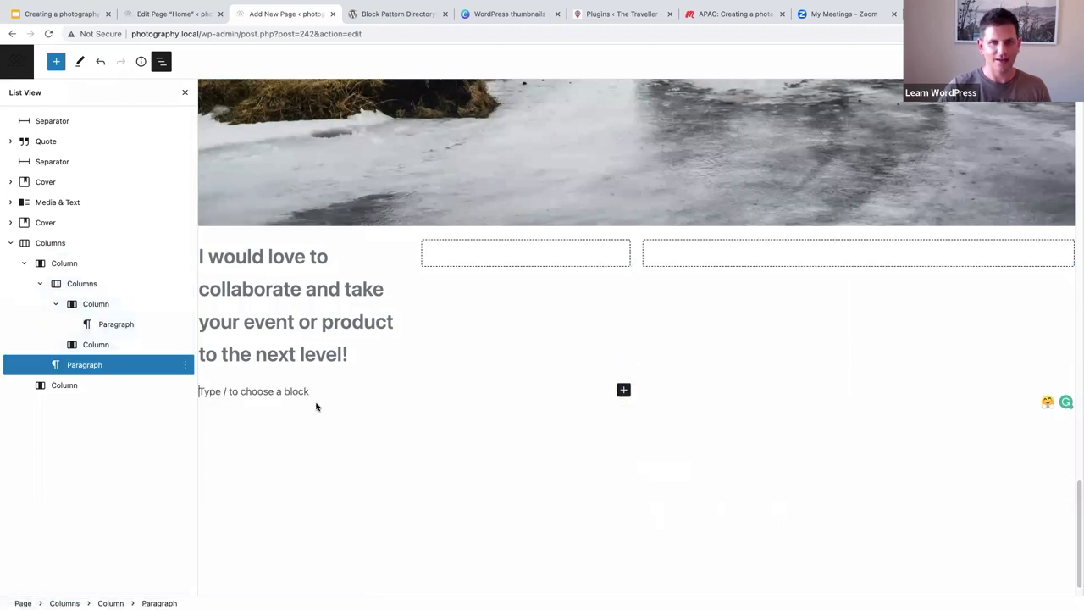
pyautogui.scroll(-1, 285, 381)
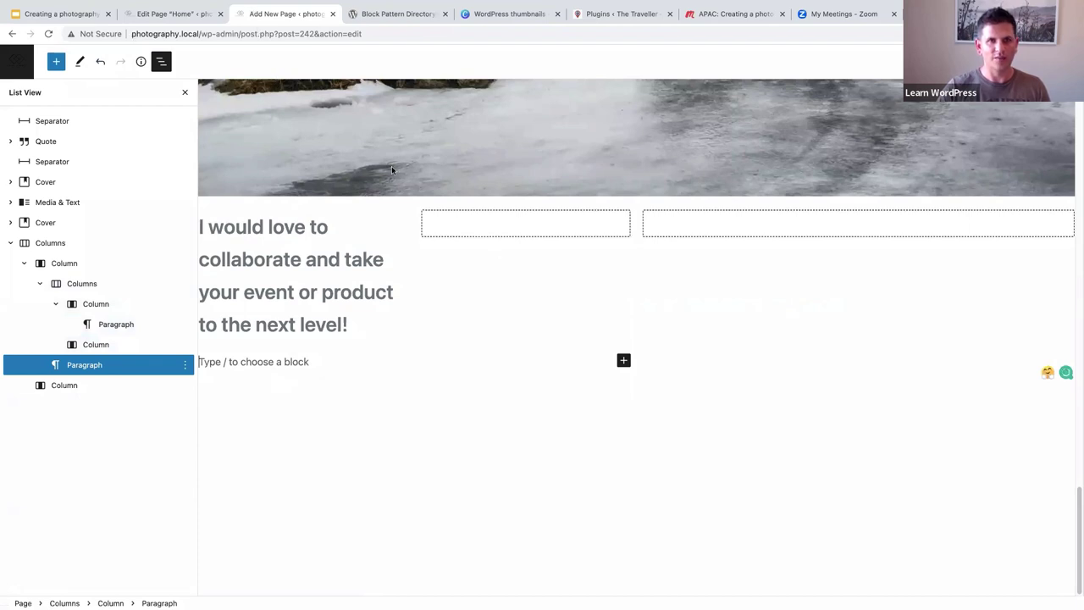
# - Copy the Home page's separator, CONTACT heading and contact paragraphs, and paste them onto the new page
pyautogui.click(161, 13)
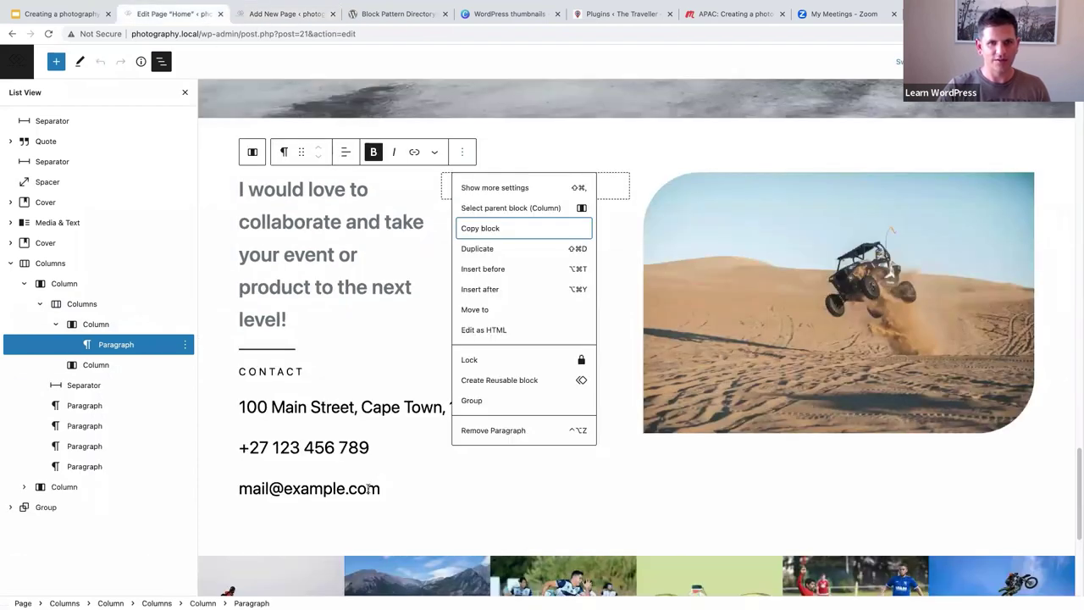
pyautogui.tripleClick(344, 475)
pyautogui.moveTo(310, 444); pyautogui.dragTo(227, 354)
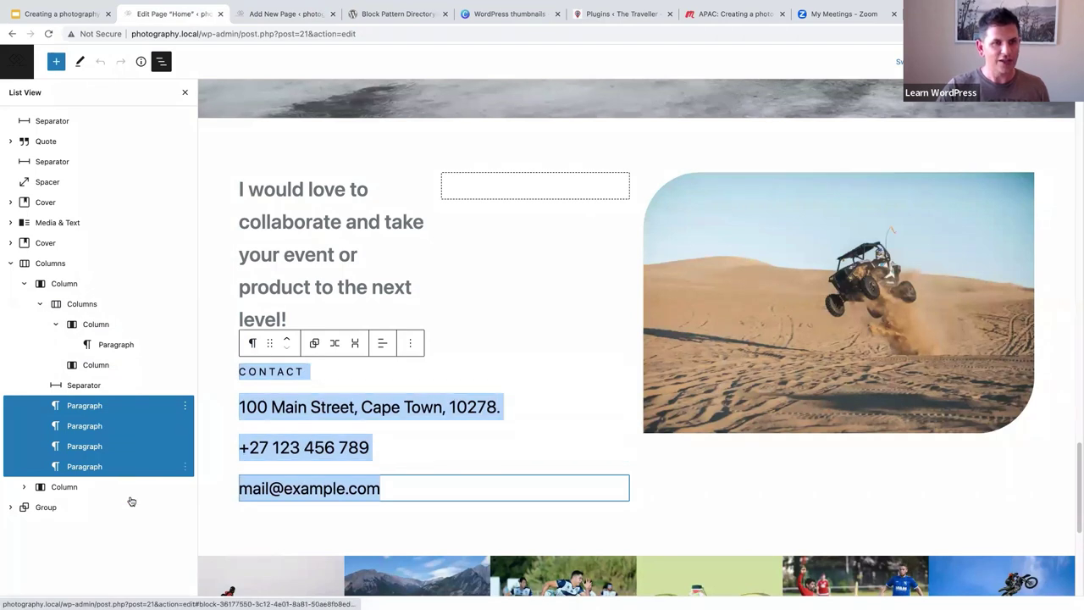
pyautogui.click(75, 388)
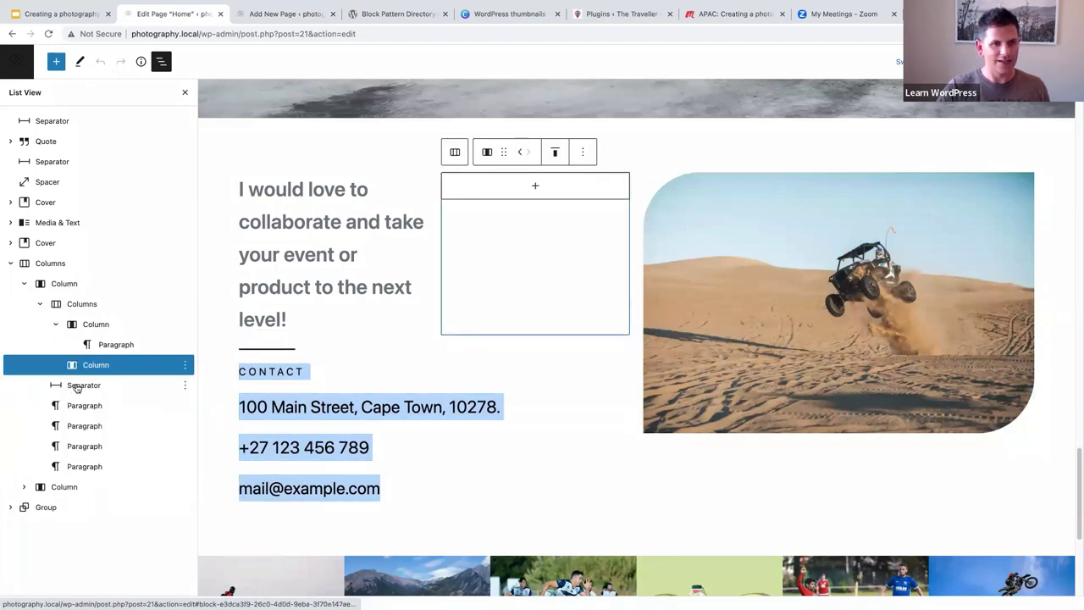
pyautogui.click(80, 387)
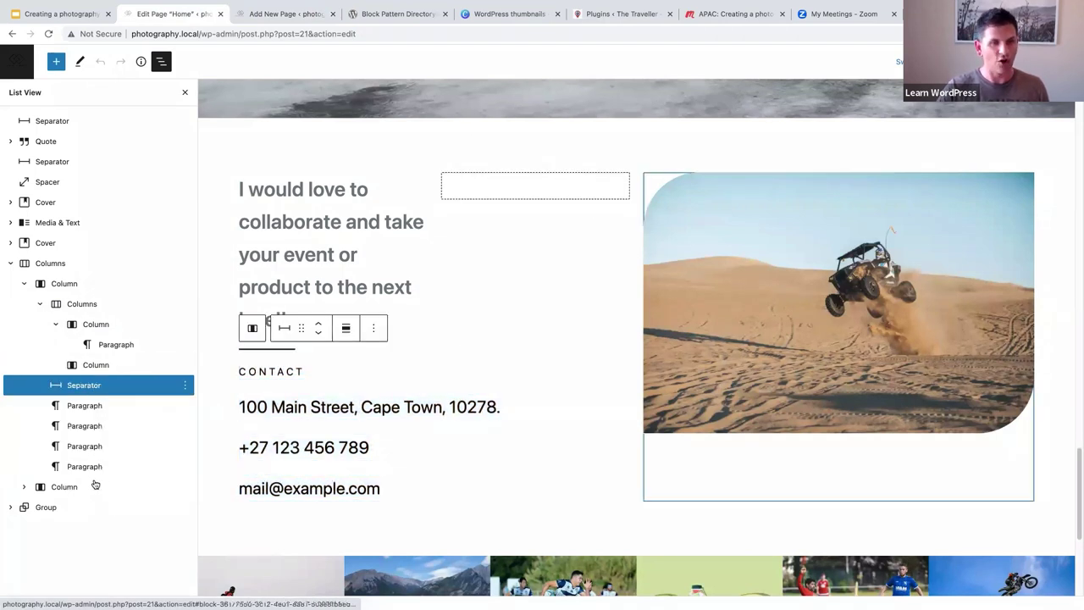
pyautogui.keyDown('shift'); pyautogui.click(84, 469); pyautogui.keyUp('shift')
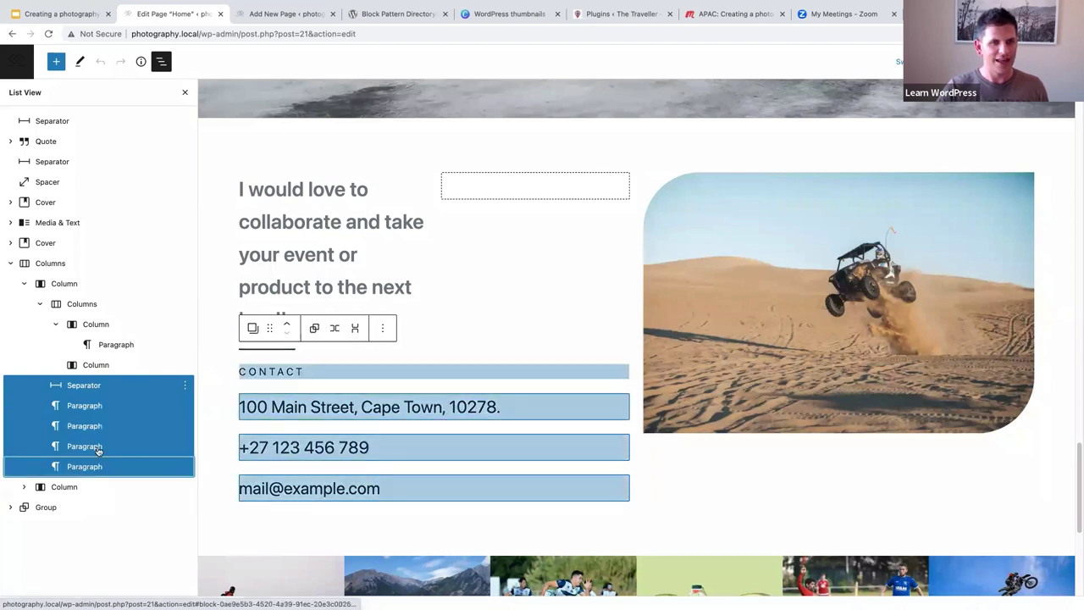
pyautogui.click(187, 386)
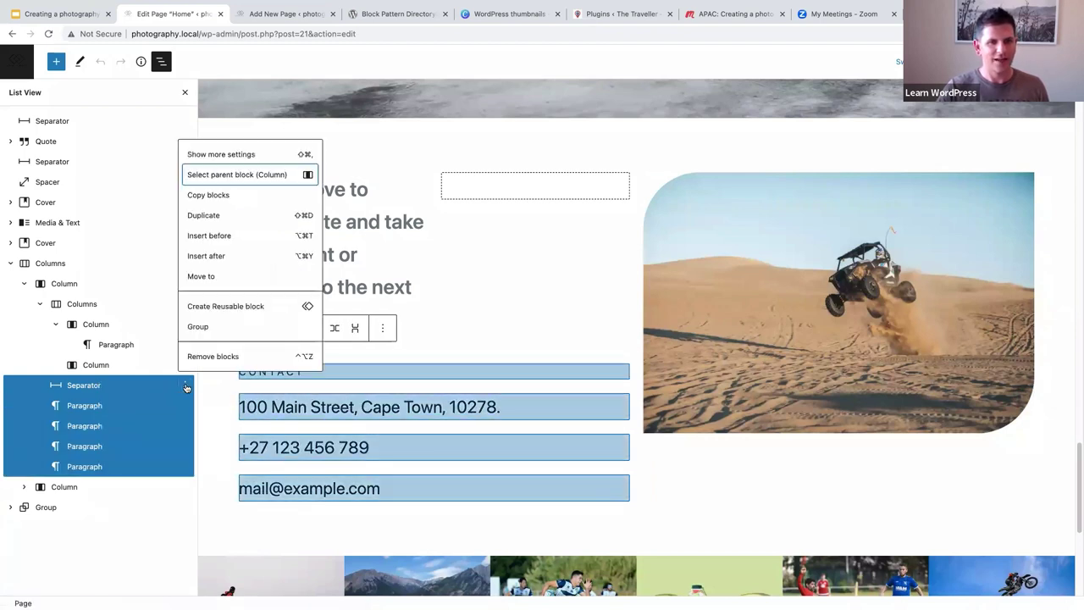
pyautogui.click(215, 196)
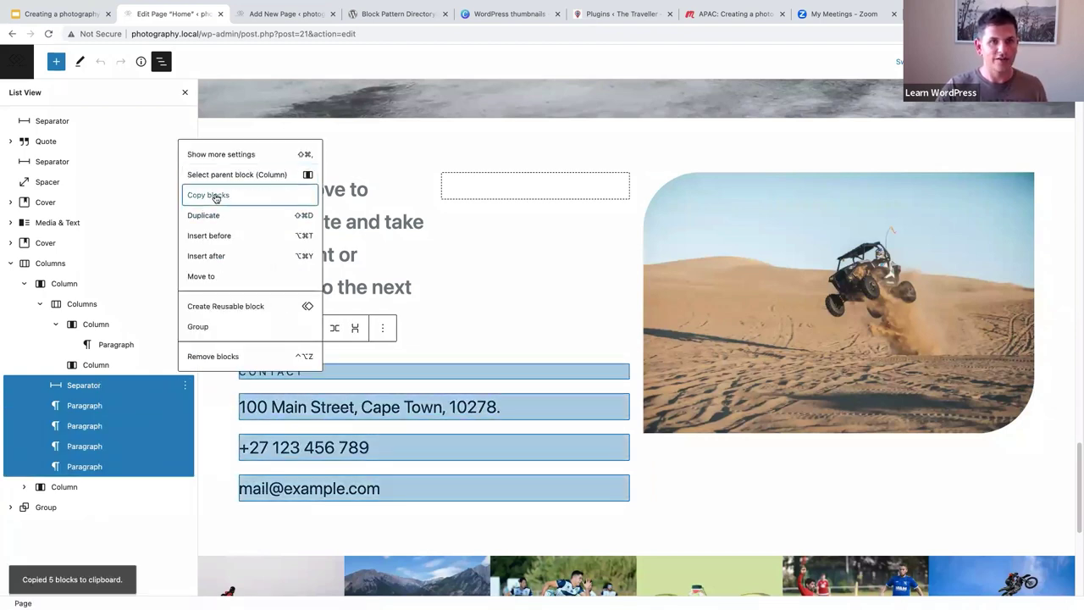
pyautogui.click(274, 16)
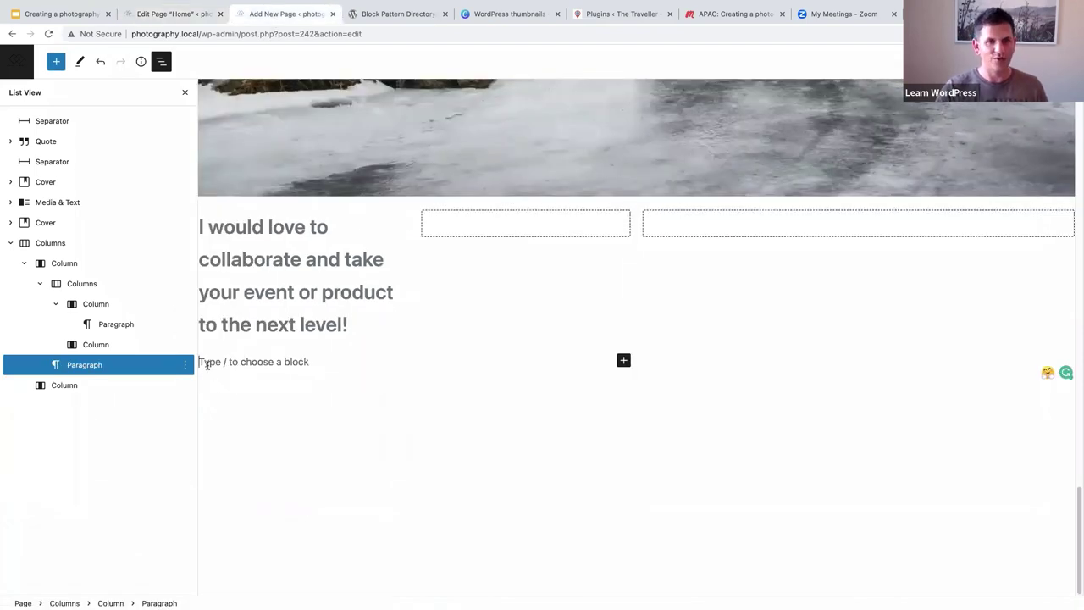
pyautogui.hotkey('ctrl', 'v')
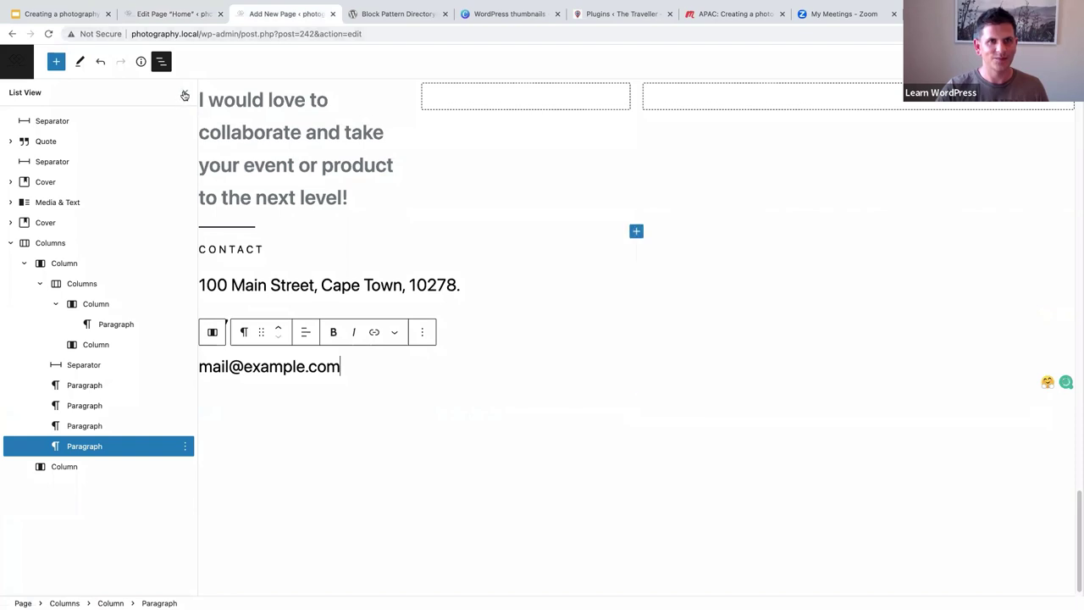
# - Add an Image block in the right column with the desert quad-bike photo from the Media Library
pyautogui.click(189, 93)
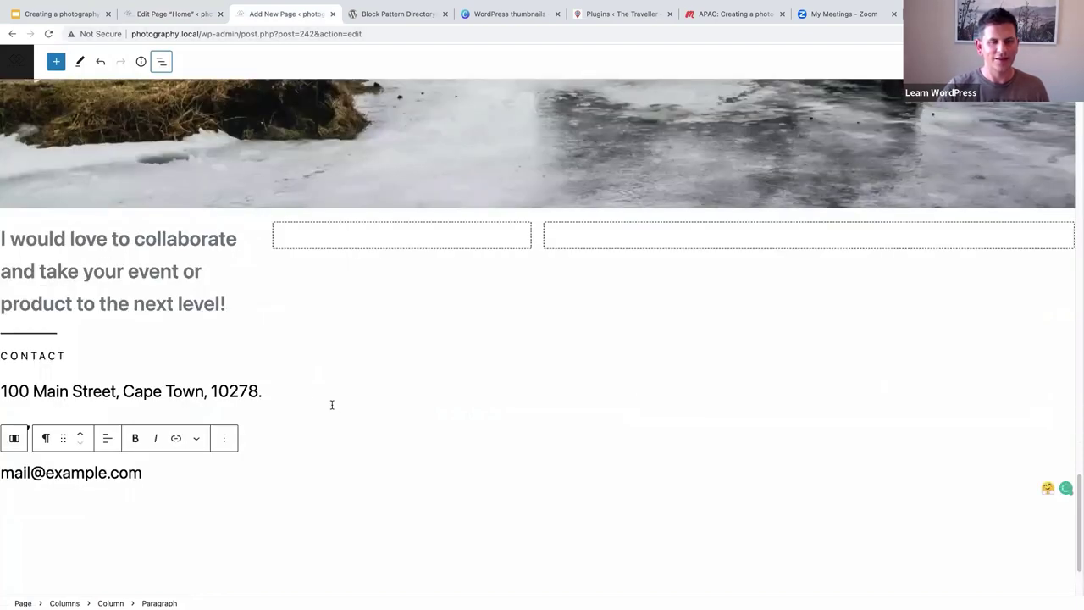
pyautogui.click(800, 243)
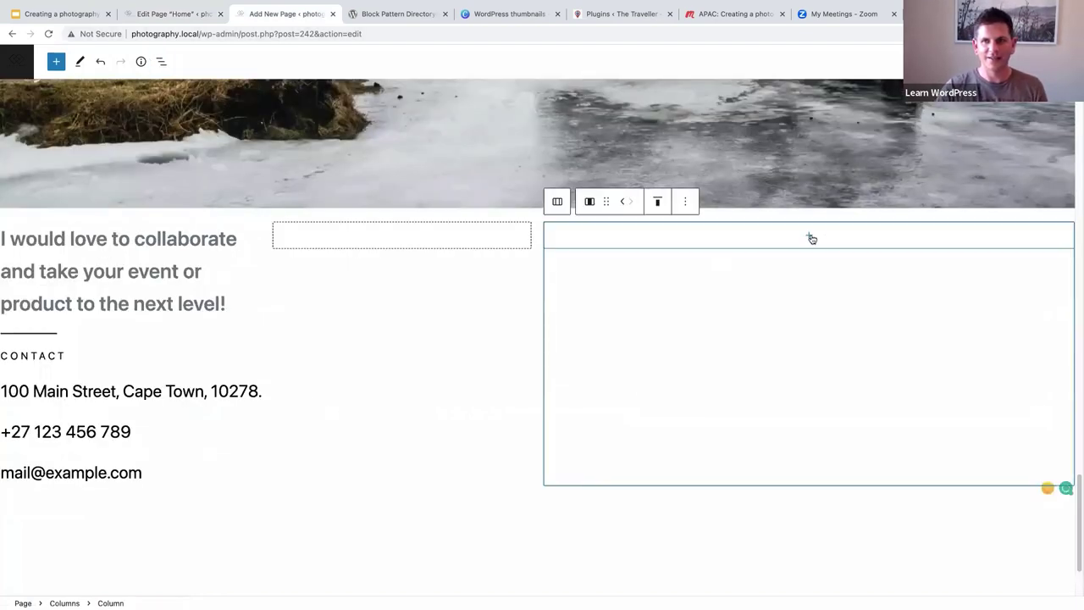
pyautogui.click(809, 235)
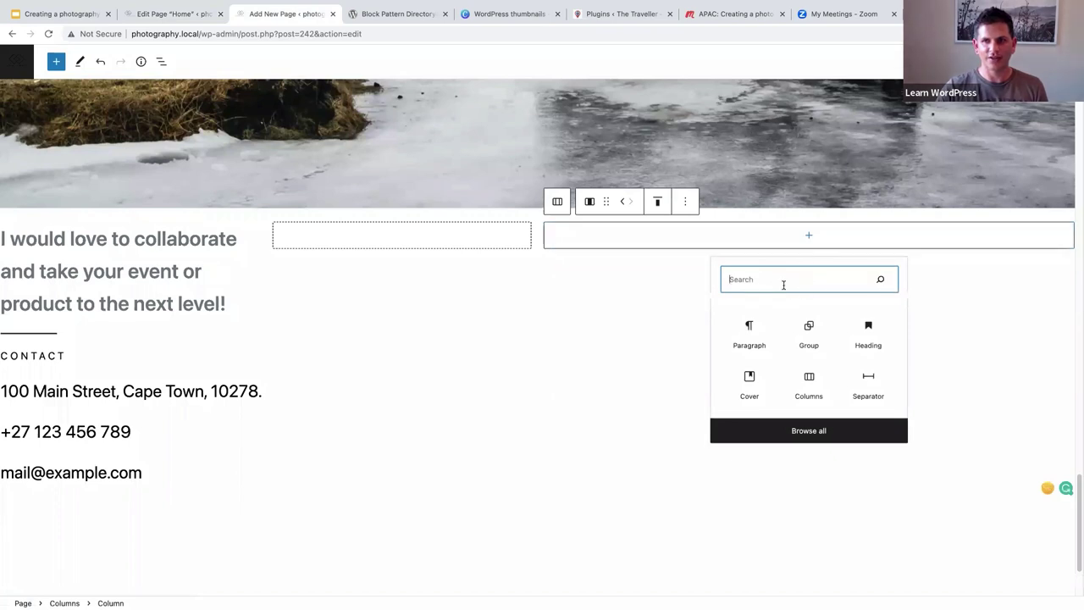
pyautogui.write('ima')
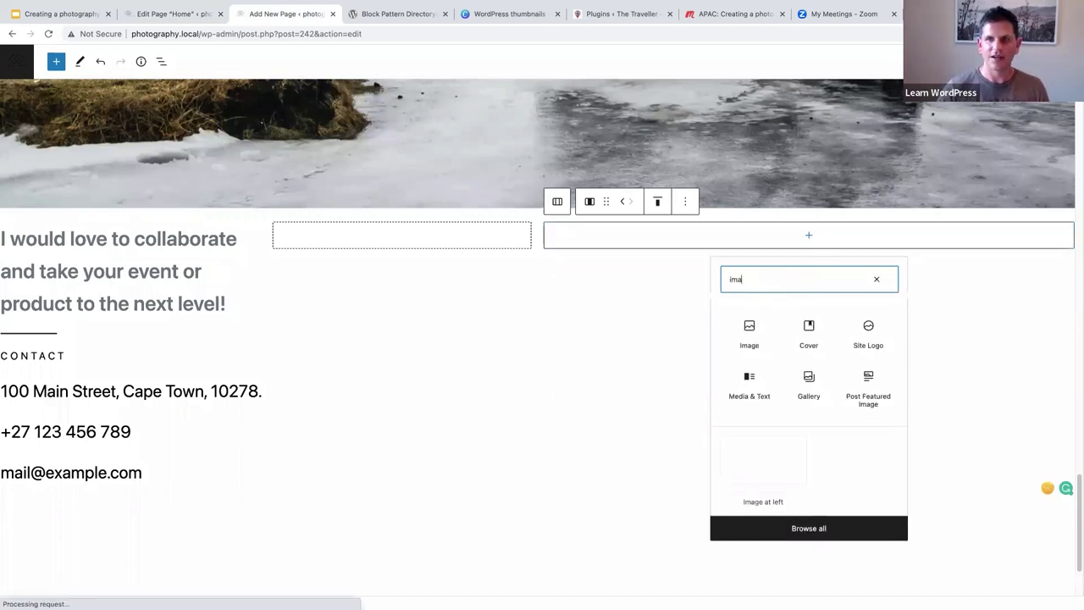
pyautogui.write('ge')
pyautogui.click(749, 334)
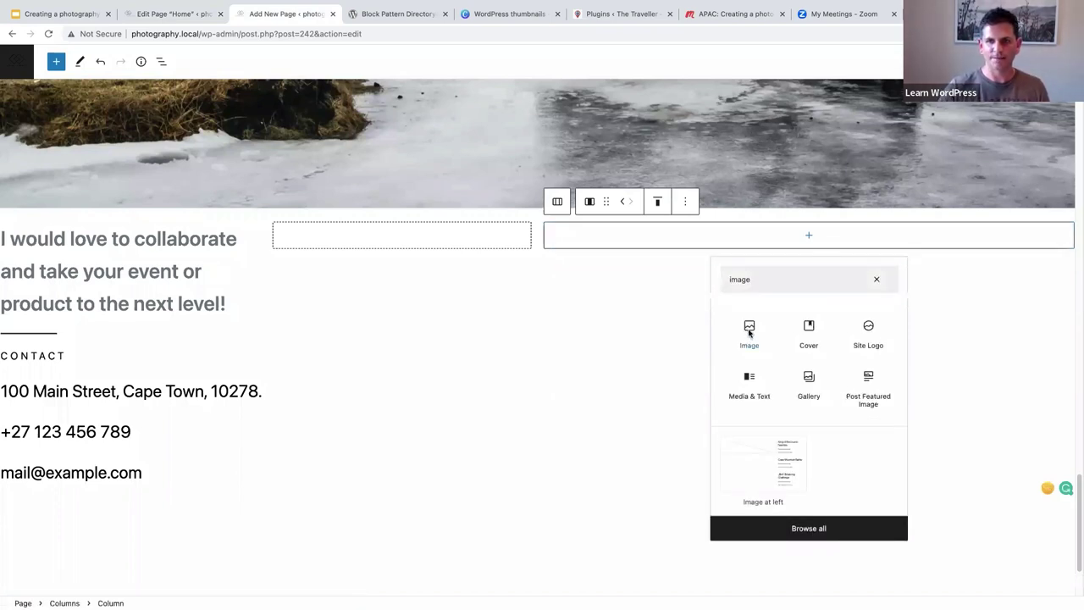
pyautogui.click(749, 334)
pyautogui.click(620, 303)
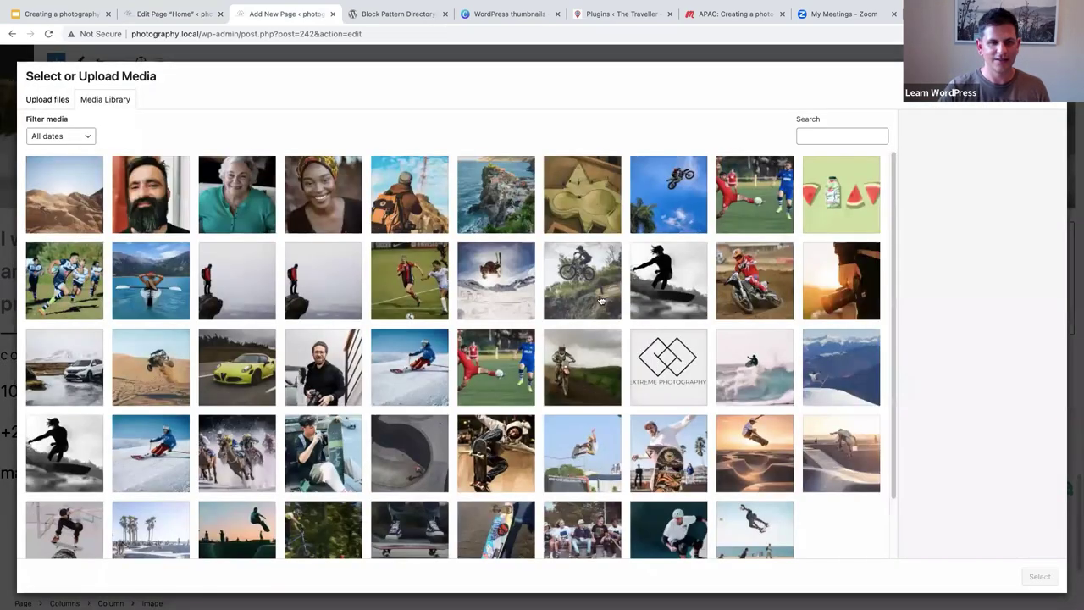
pyautogui.click(127, 382)
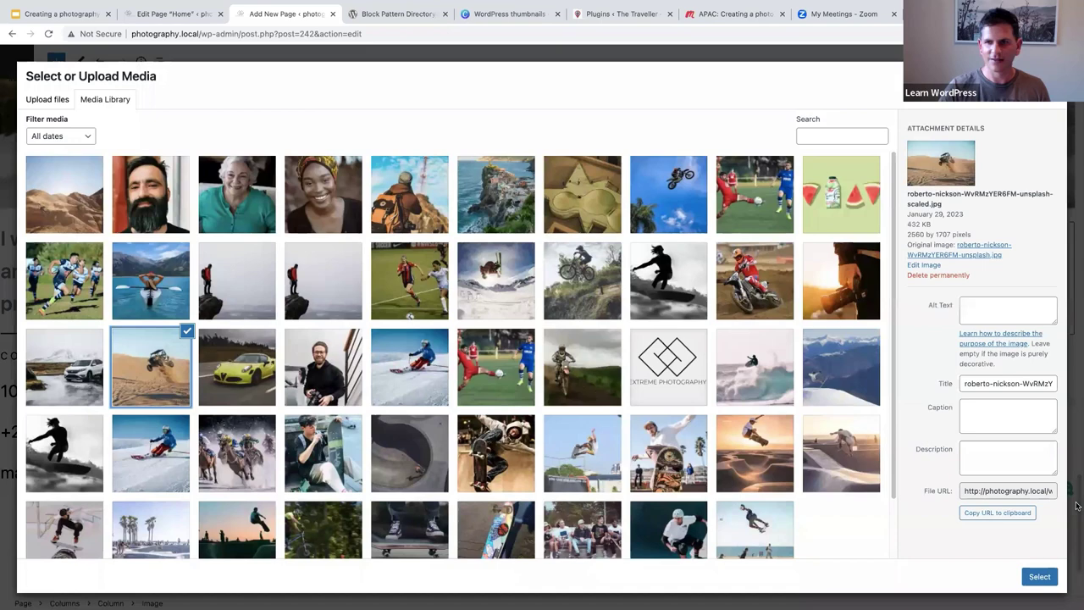
pyautogui.click(1040, 577)
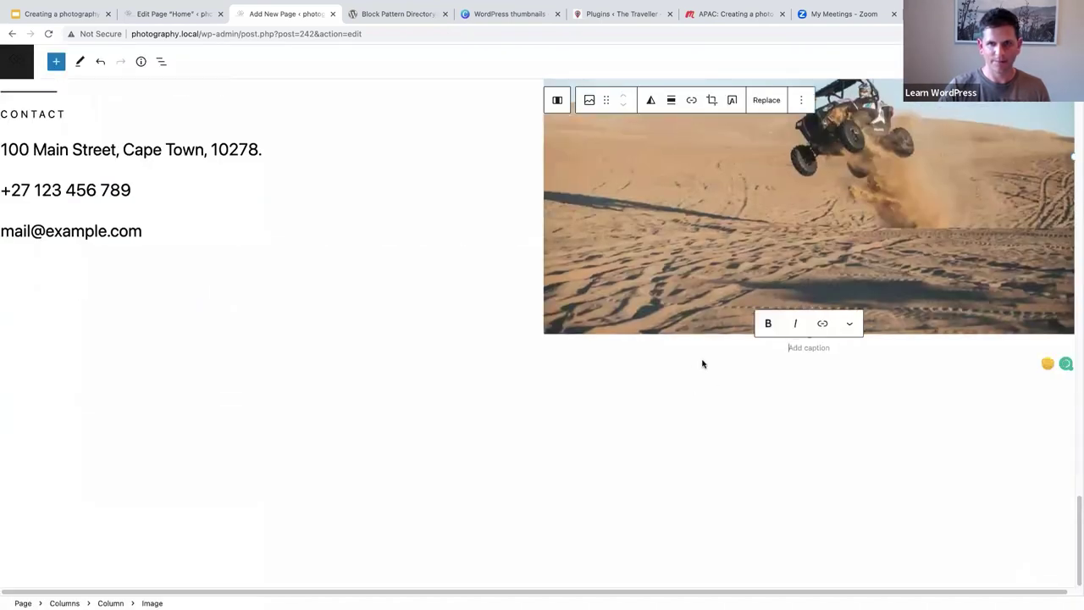
# - Reopen List View and select the whole two-column contact block
pyautogui.scroll(5, 702, 365)
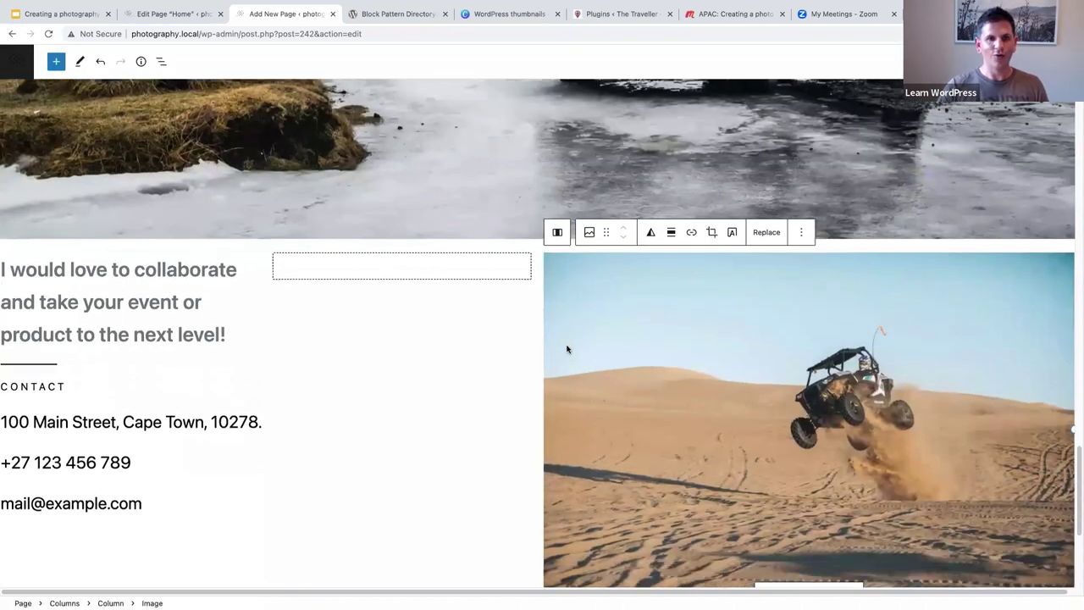
pyautogui.scroll(-1, 568, 349)
pyautogui.scroll(-2, 498, 356)
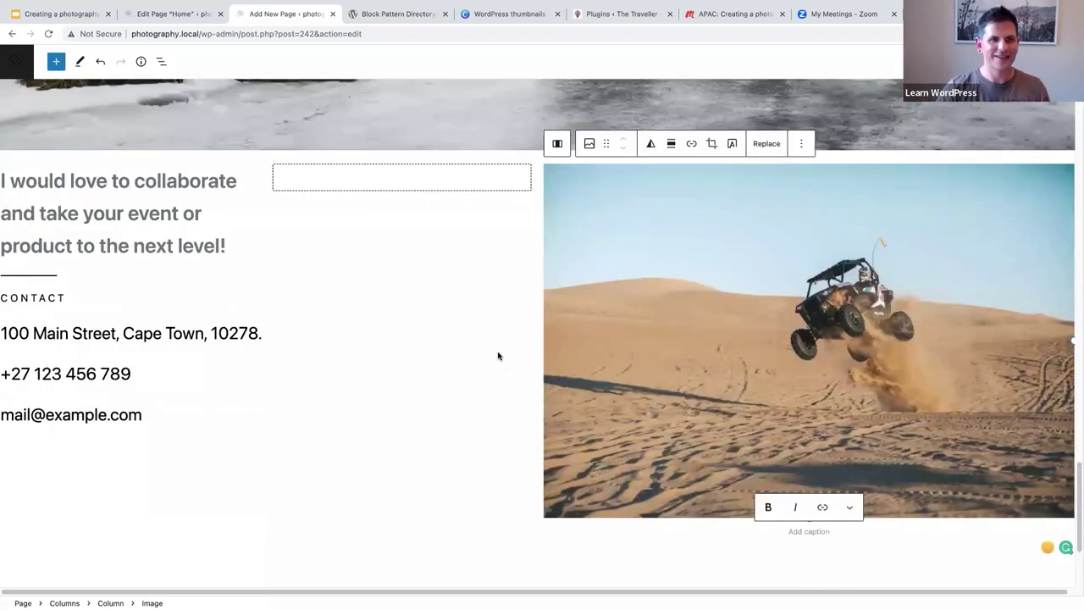
pyautogui.click(161, 62)
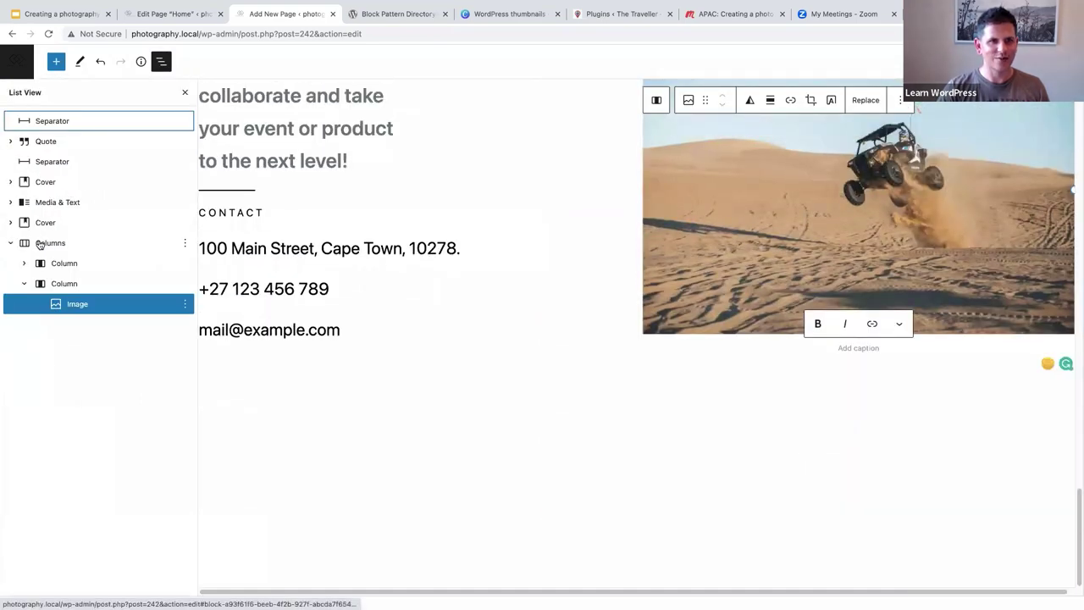
pyautogui.click(39, 244)
pyautogui.scroll(3, 551, 310)
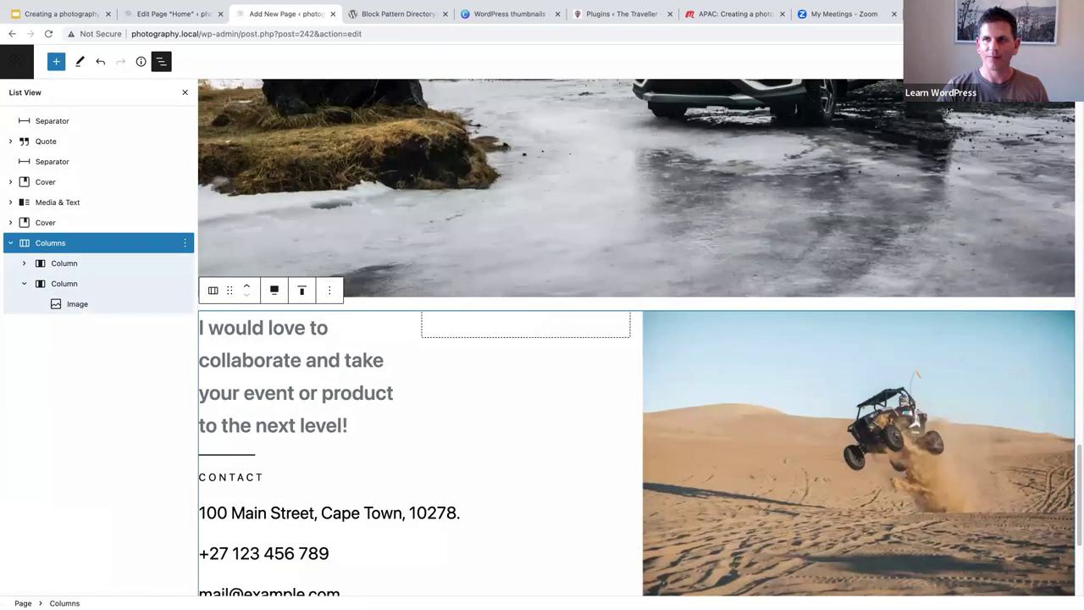
# - Increase the contact Columns block's padding with the Dimensions > Padding slider
pyautogui.click(1051, 61)
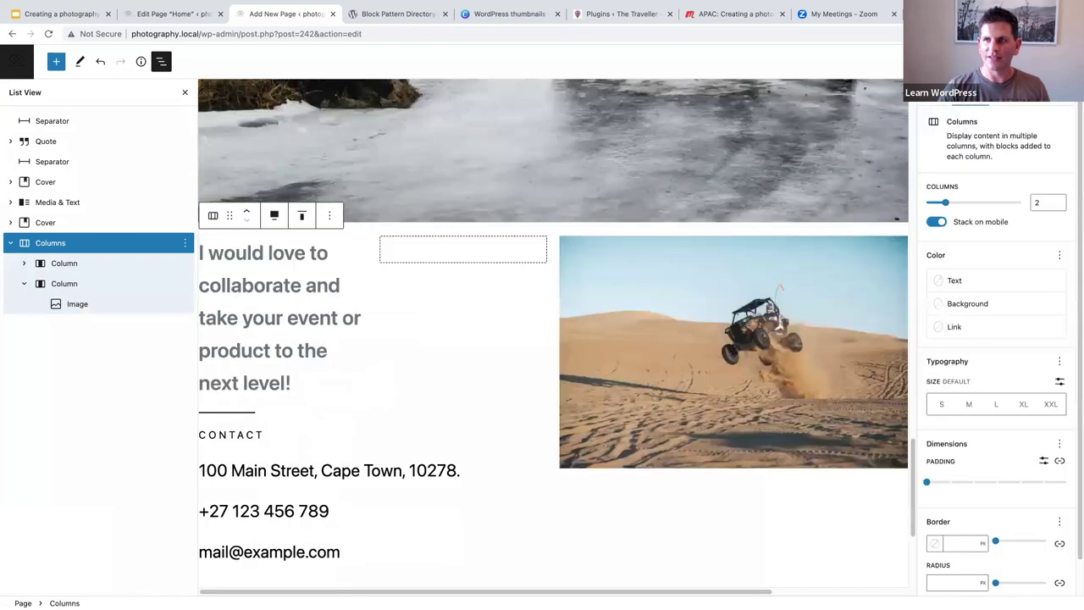
pyautogui.scroll(-1, 1074, 293)
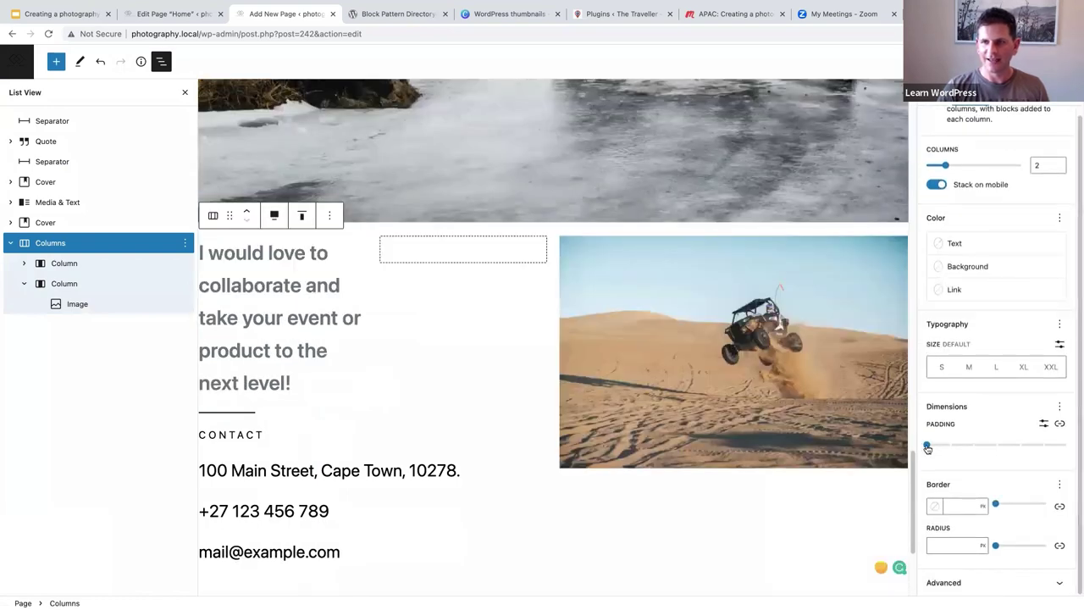
pyautogui.moveTo(927, 449); pyautogui.dragTo(1001, 452)
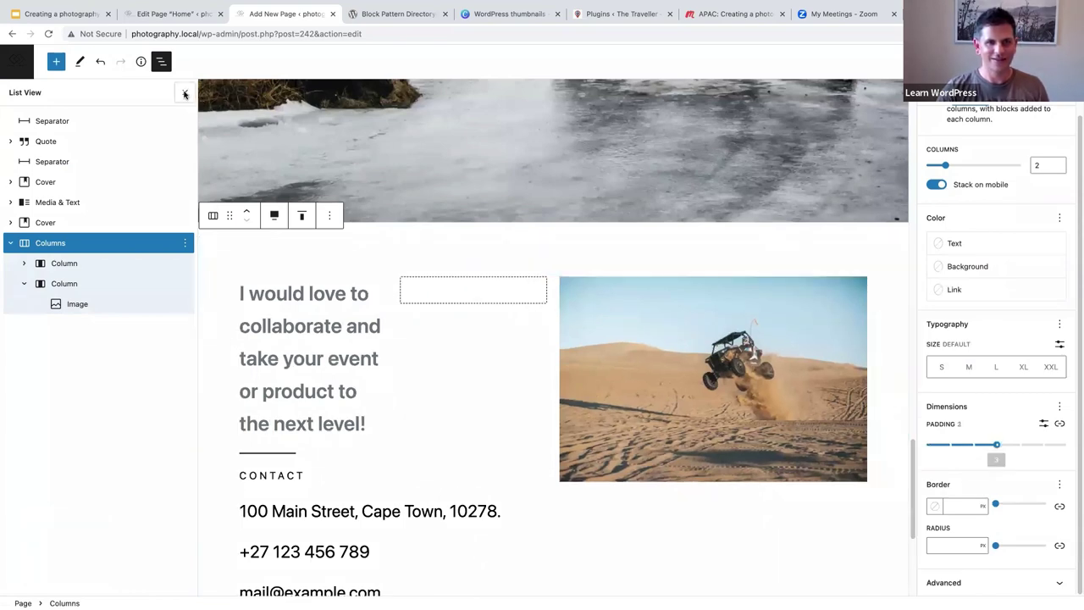
pyautogui.click(185, 92)
pyautogui.scroll(-5, 451, 370)
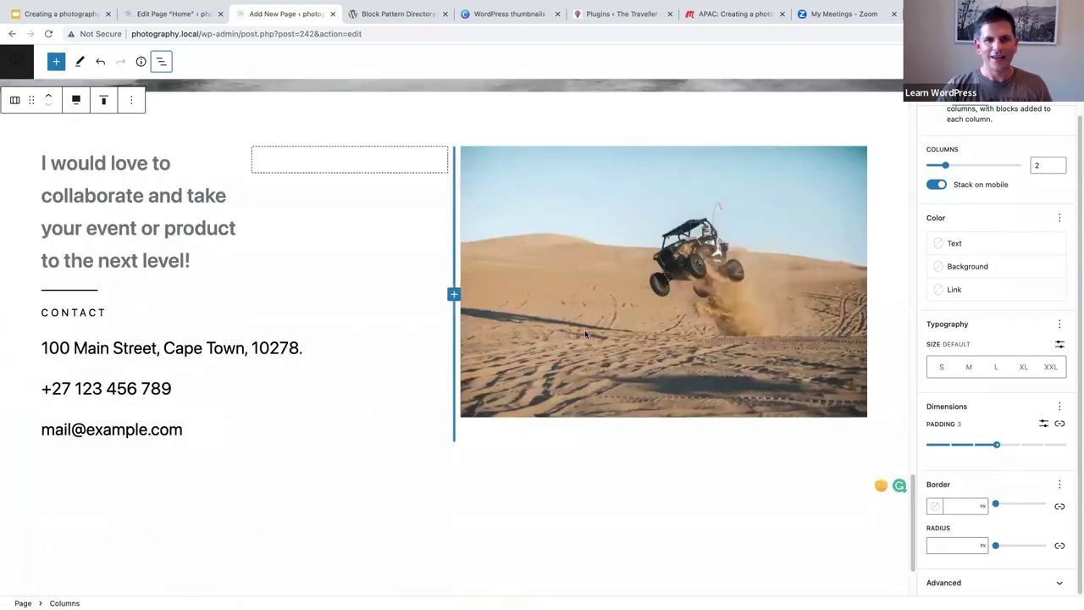
# - Compare with the Home page's rounded photo and collaborate heading, then return to the new page
pyautogui.click(170, 14)
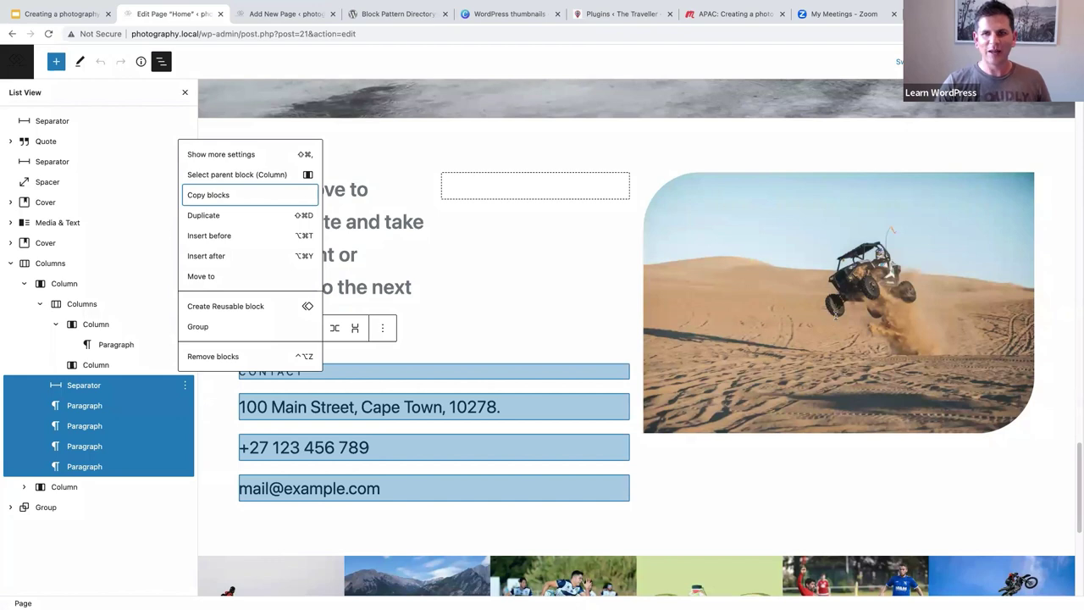
pyautogui.click(834, 318)
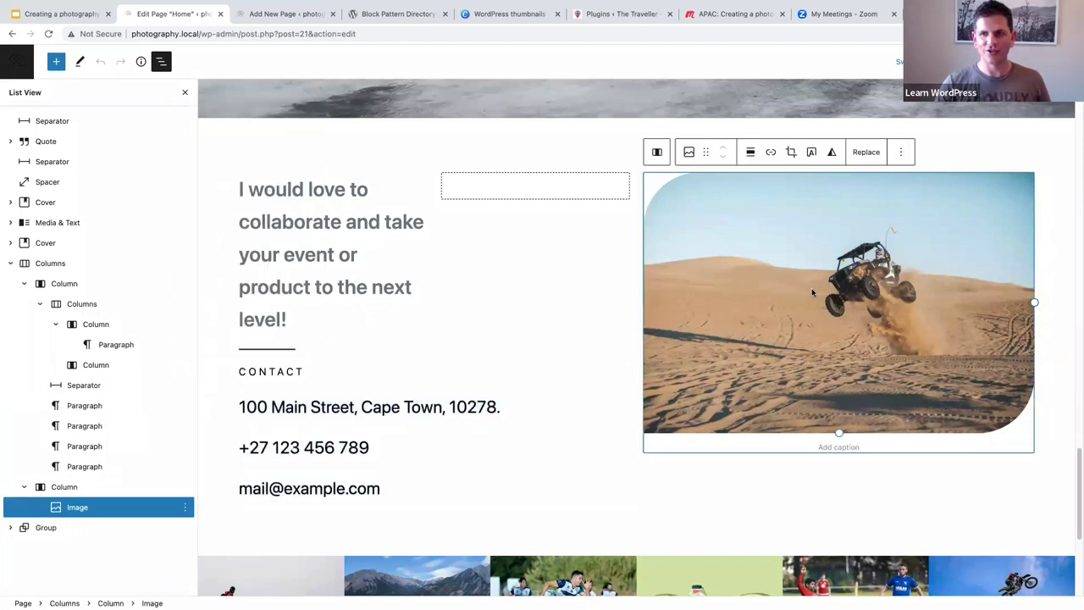
pyautogui.tripleClick(400, 257)
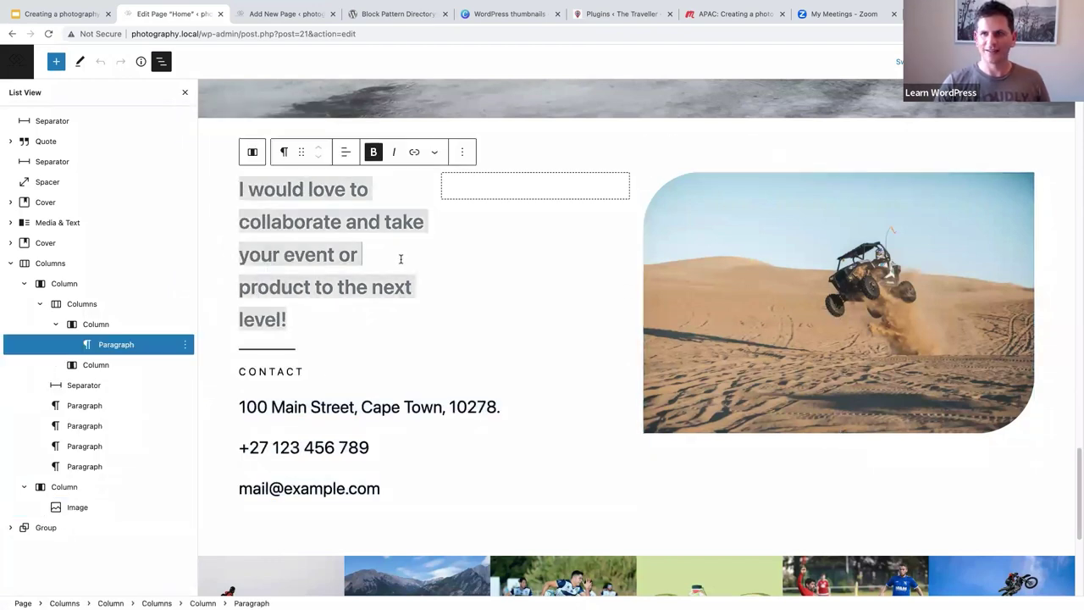
pyautogui.click(284, 13)
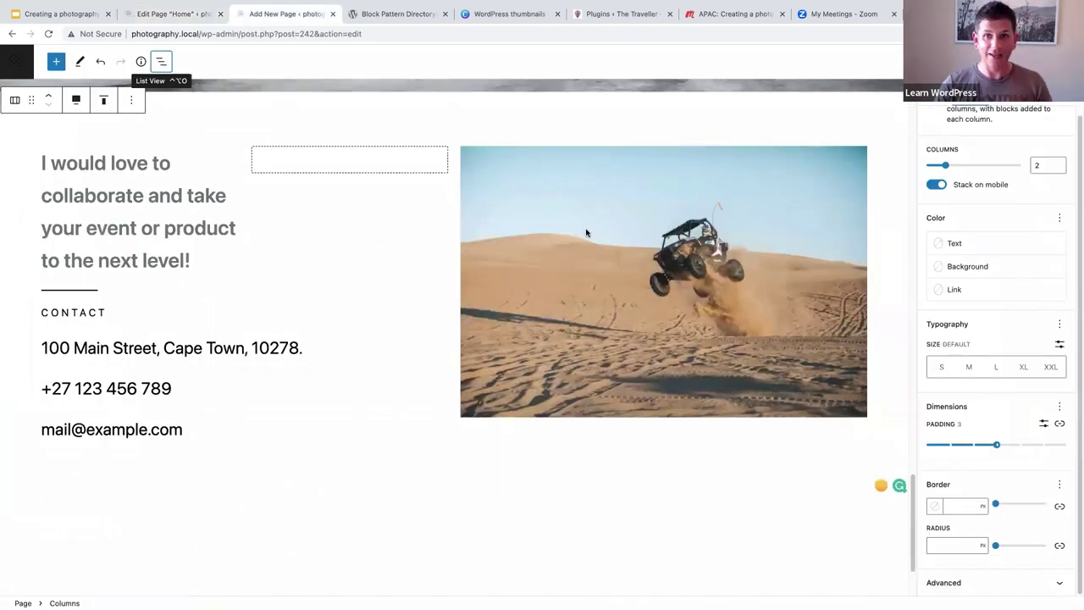
# - Unlink the quad-bike photo's radii and set top-left and bottom-right corners to 100
pyautogui.click(562, 268)
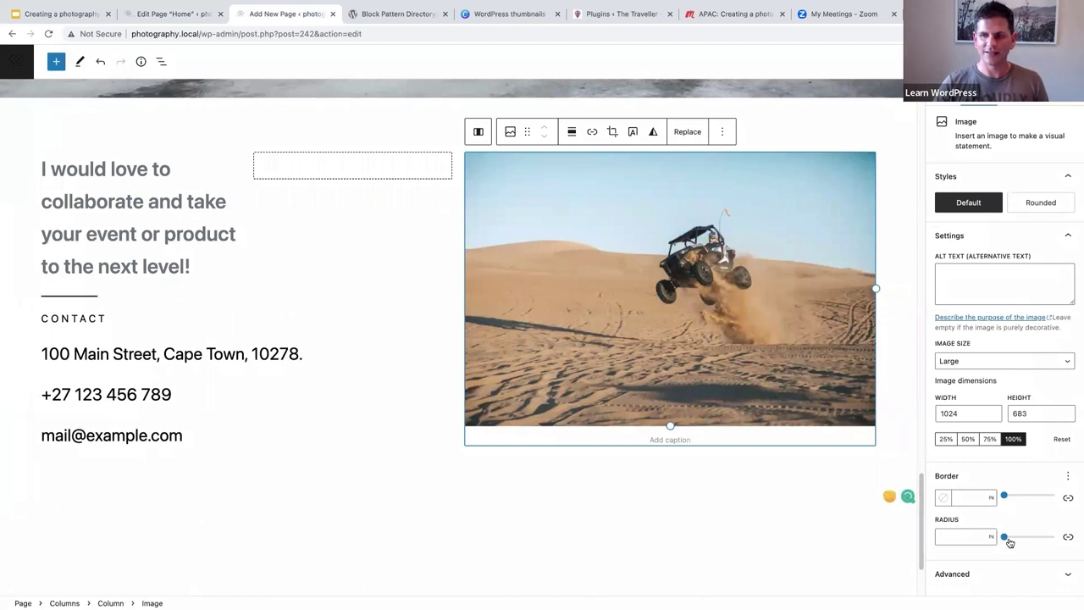
pyautogui.click(1067, 539)
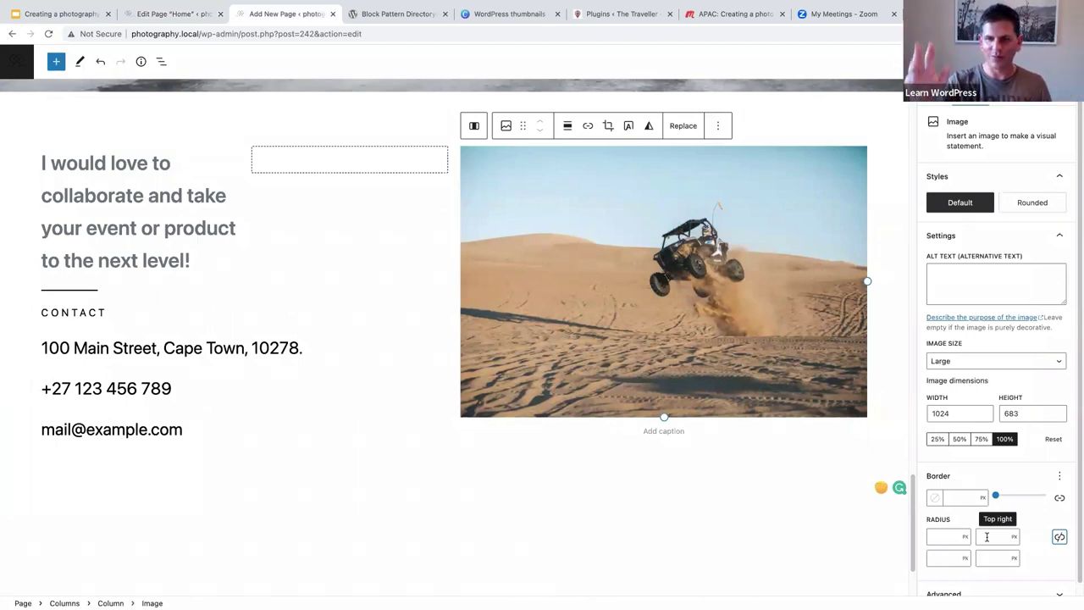
pyautogui.click(940, 536)
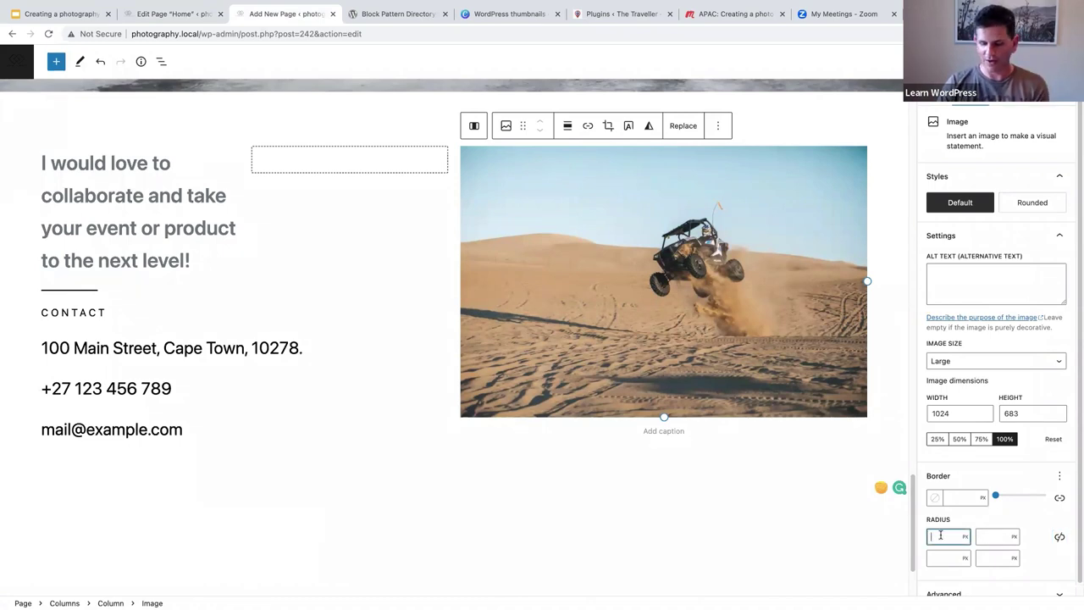
pyautogui.write('100')
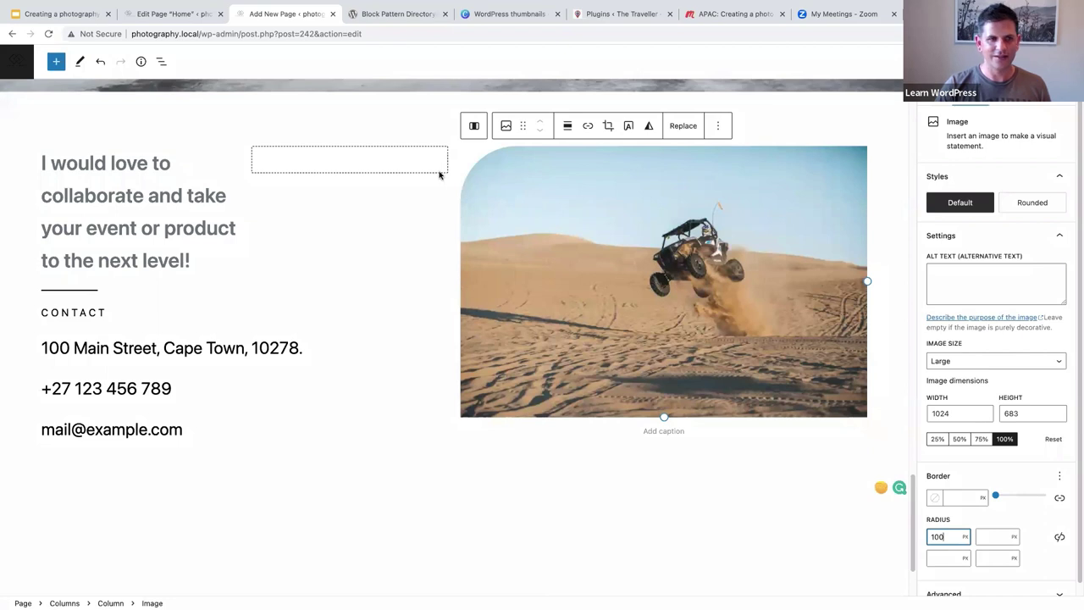
pyautogui.click(992, 560)
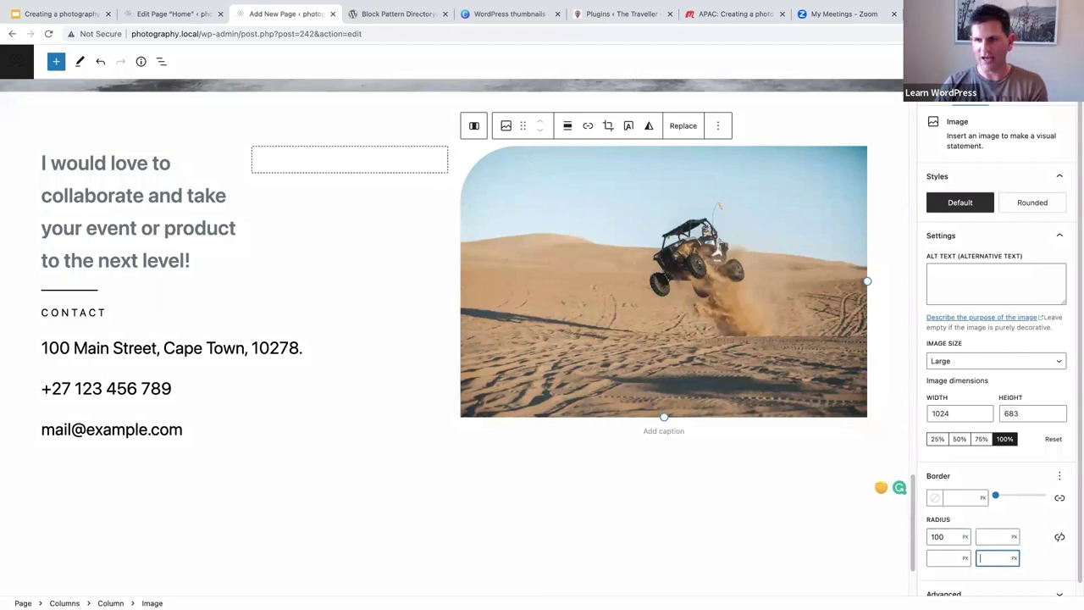
pyautogui.write('100')
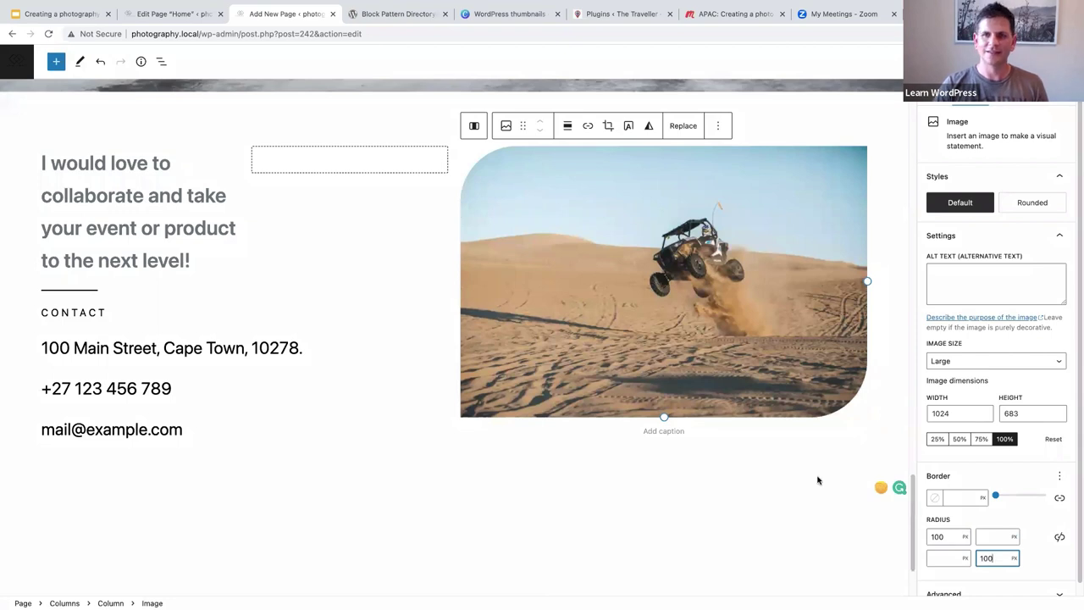
pyautogui.scroll(1, 810, 475)
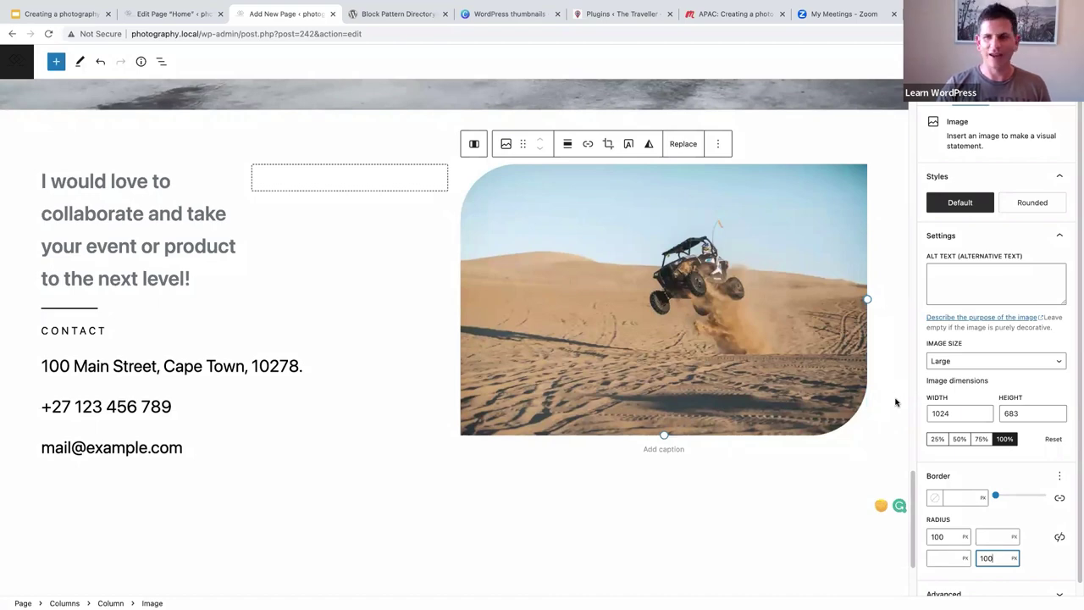
# - Scroll the new page, then switch to the Home page and scroll down to its photo gallery
pyautogui.scroll(-3, 895, 402)
pyautogui.scroll(5, 893, 403)
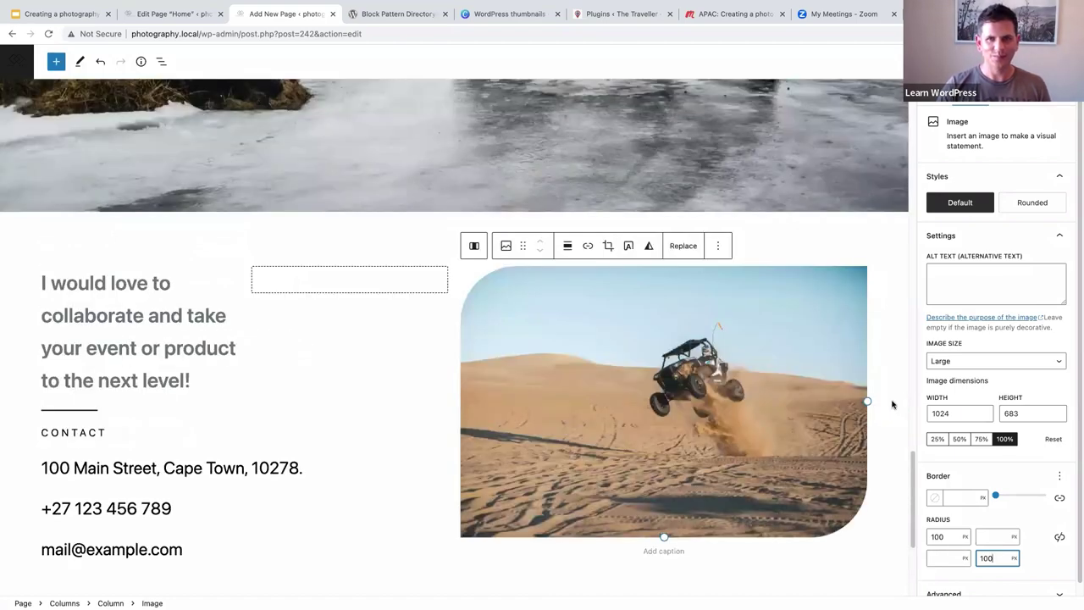
pyautogui.scroll(-3, 892, 404)
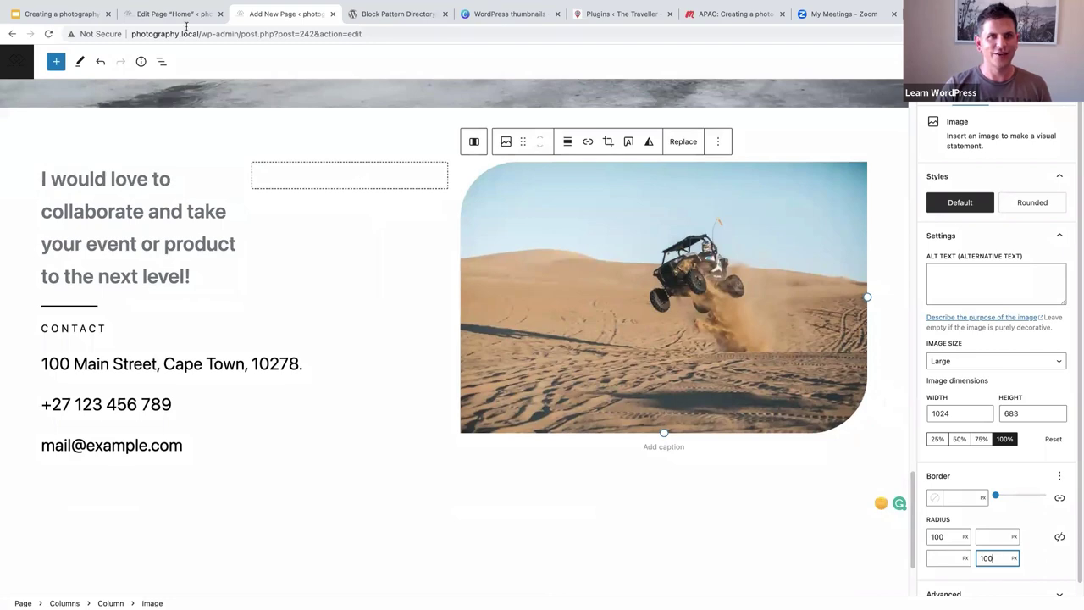
pyautogui.click(175, 15)
pyautogui.scroll(-1, 508, 343)
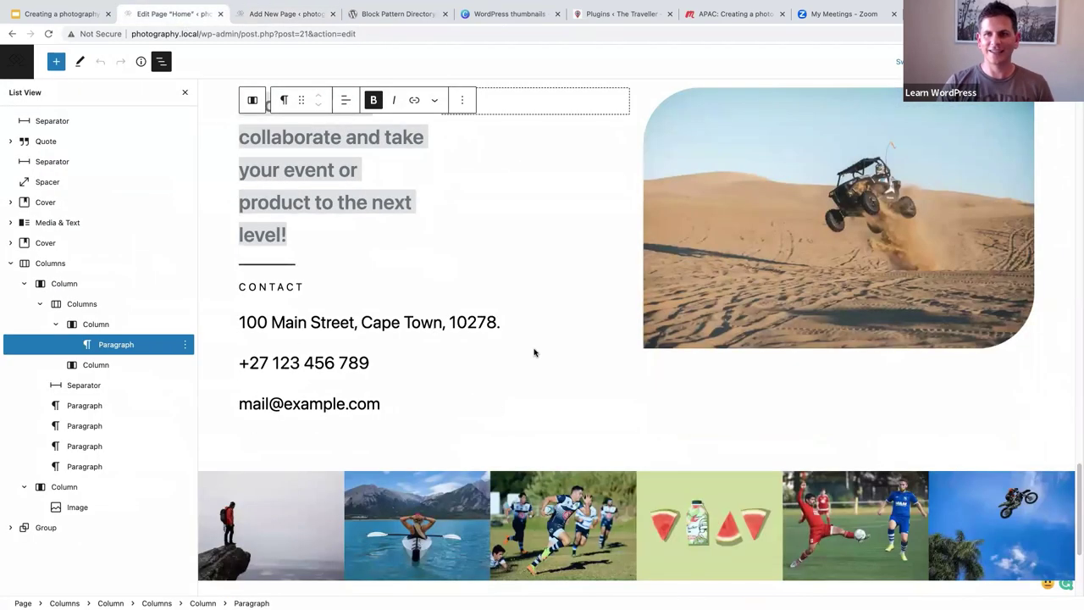
pyautogui.scroll(-1, 549, 331)
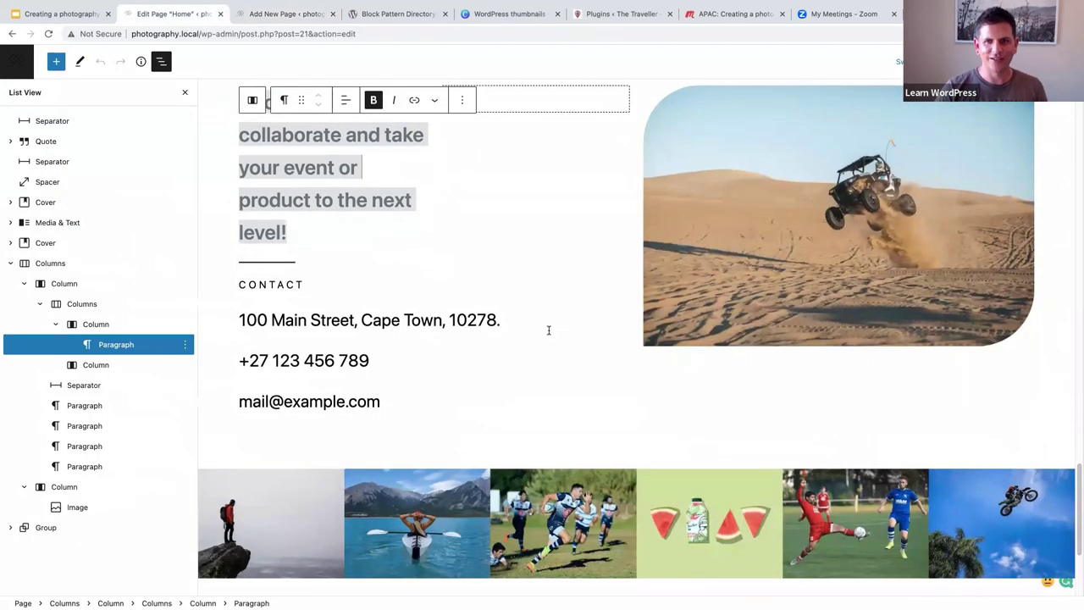
pyautogui.scroll(-1, 549, 331)
pyautogui.scroll(2, 545, 331)
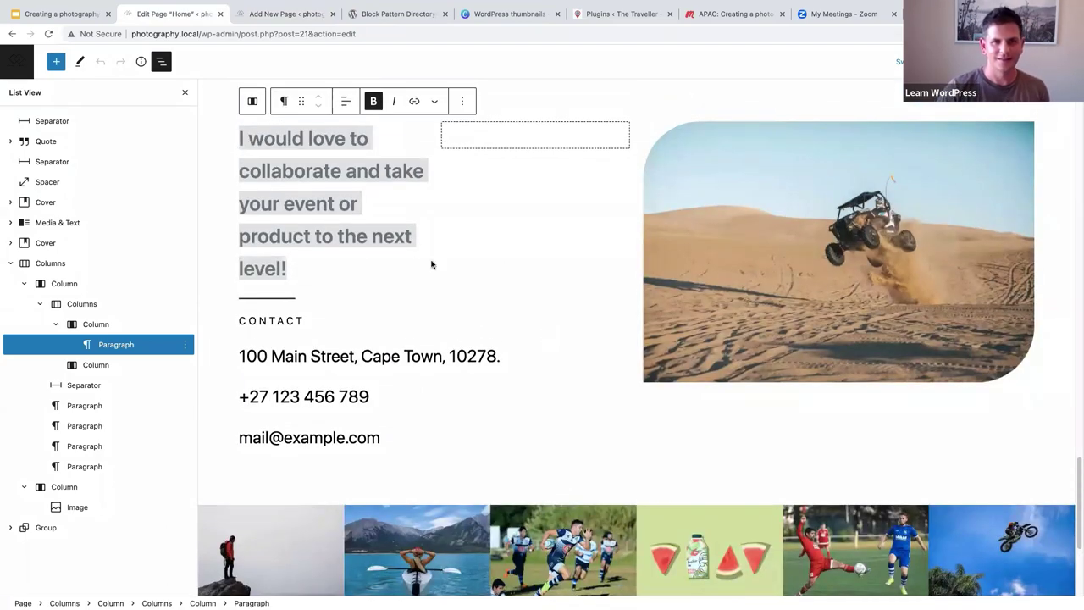
pyautogui.moveTo(438, 279)
pyautogui.scroll(1, 421, 275)
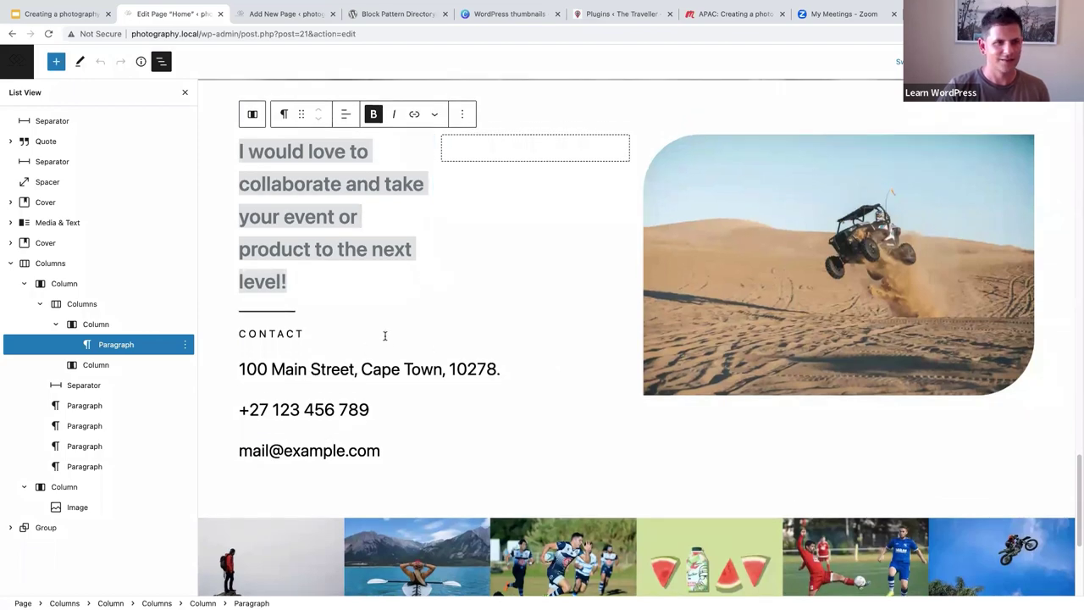
pyautogui.scroll(-3, 492, 302)
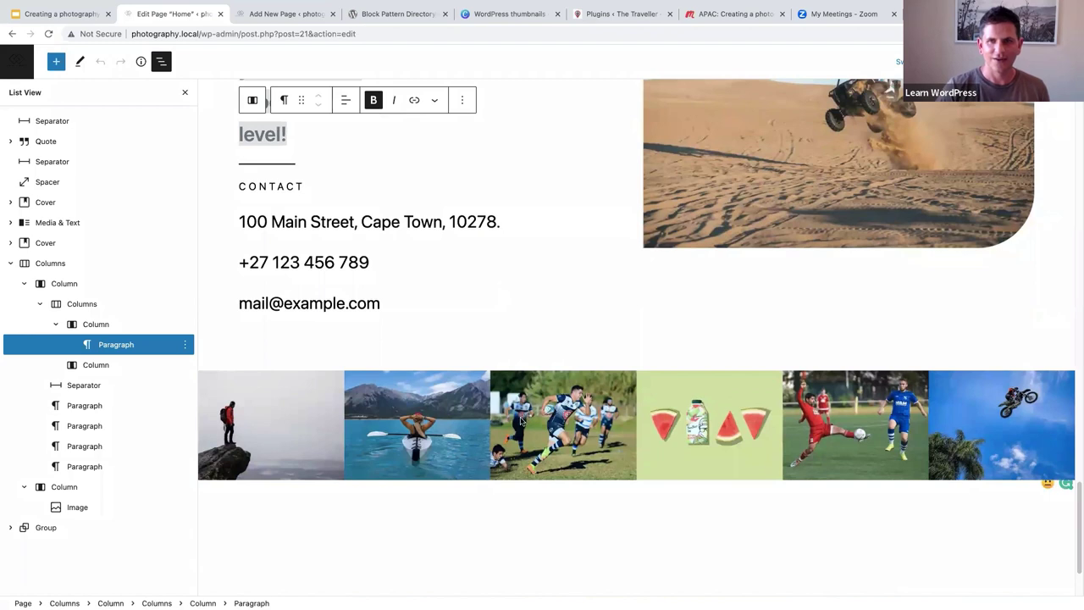
pyautogui.scroll(-1, 522, 421)
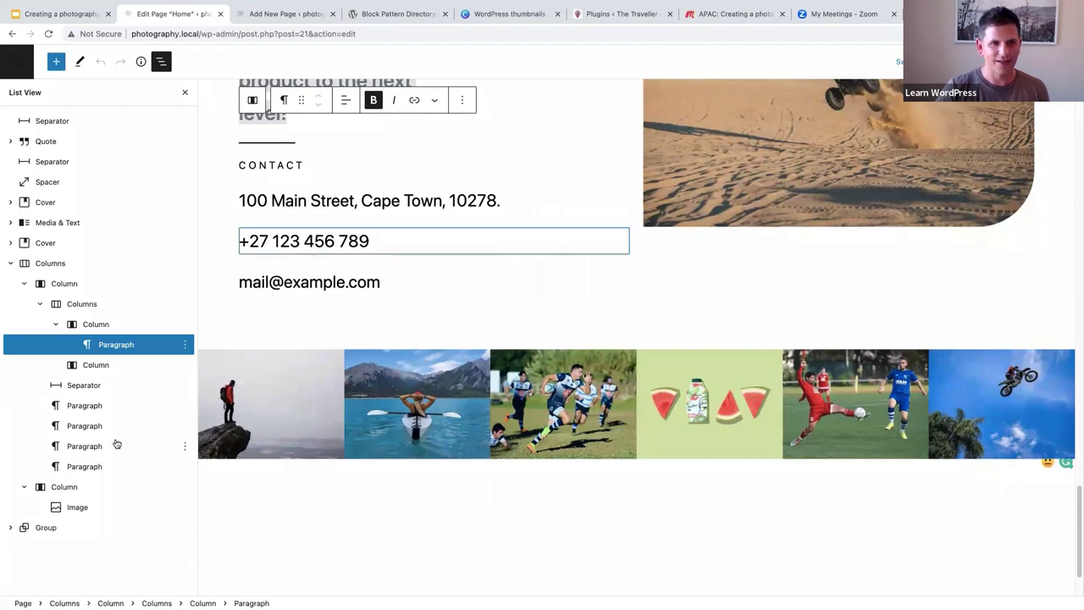
# - Select the first image in the Home page gallery, then return to the new page
pyautogui.click(291, 396)
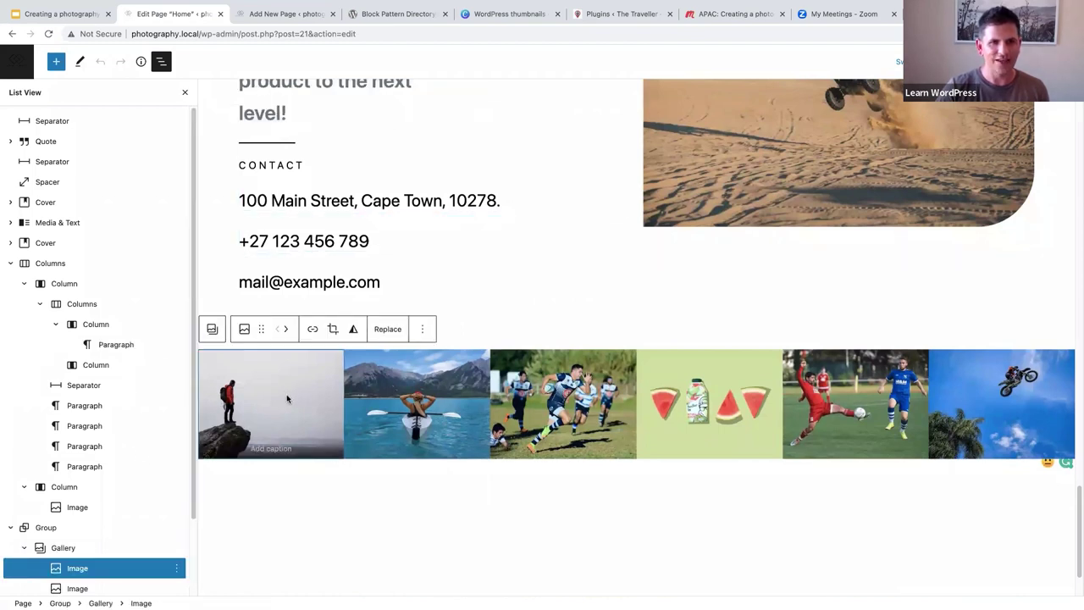
pyautogui.moveTo(268, 4)
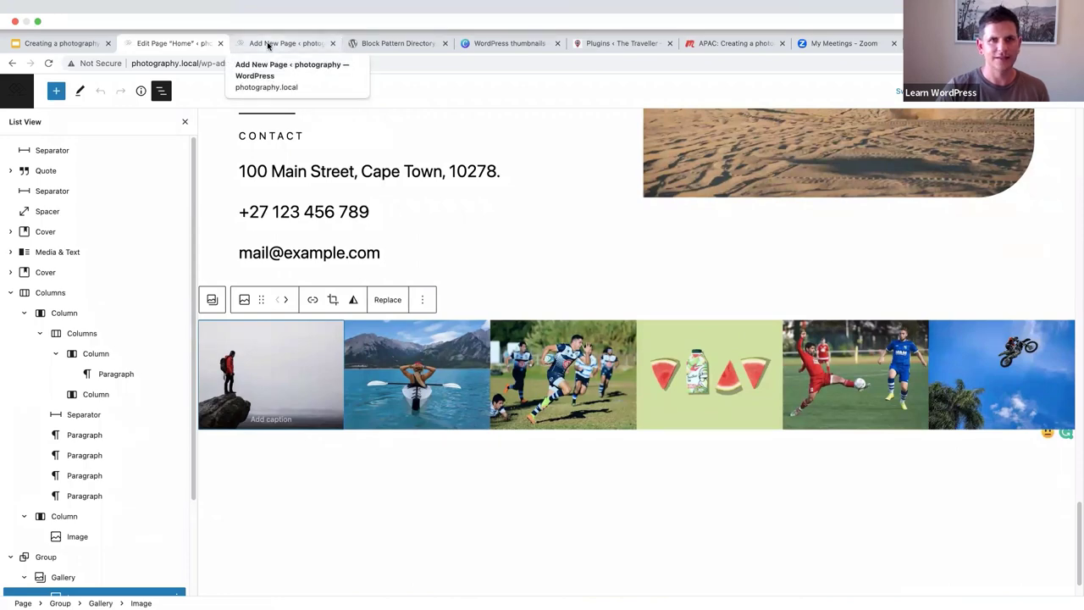
pyautogui.click(268, 44)
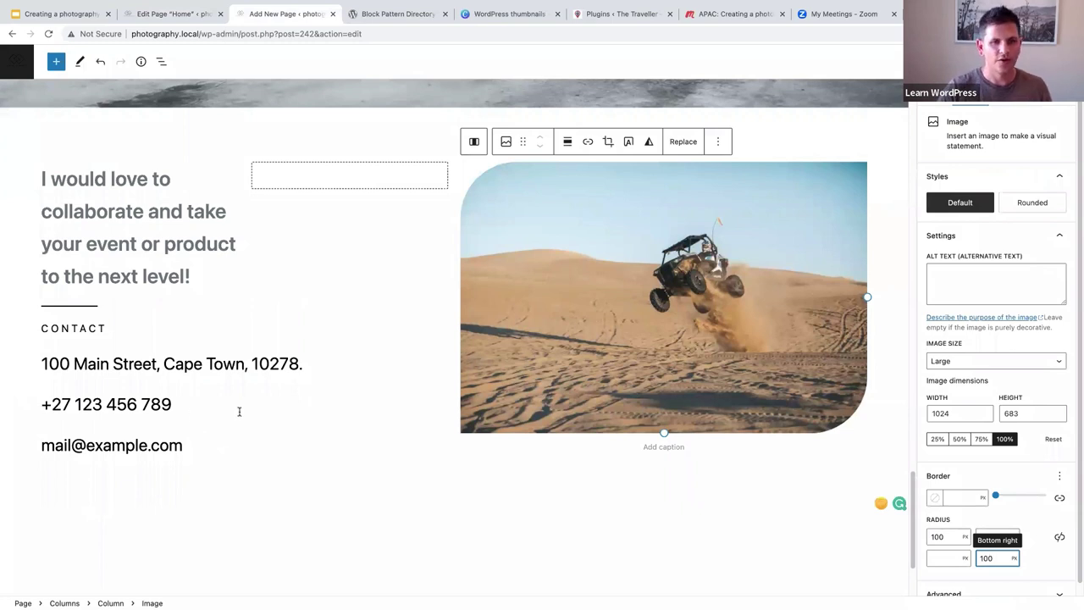
pyautogui.scroll(-3, 239, 412)
# - Insert a paragraph after the contact Columns, turn it into a Gallery via /gal, and open Media Library
pyautogui.click(201, 390)
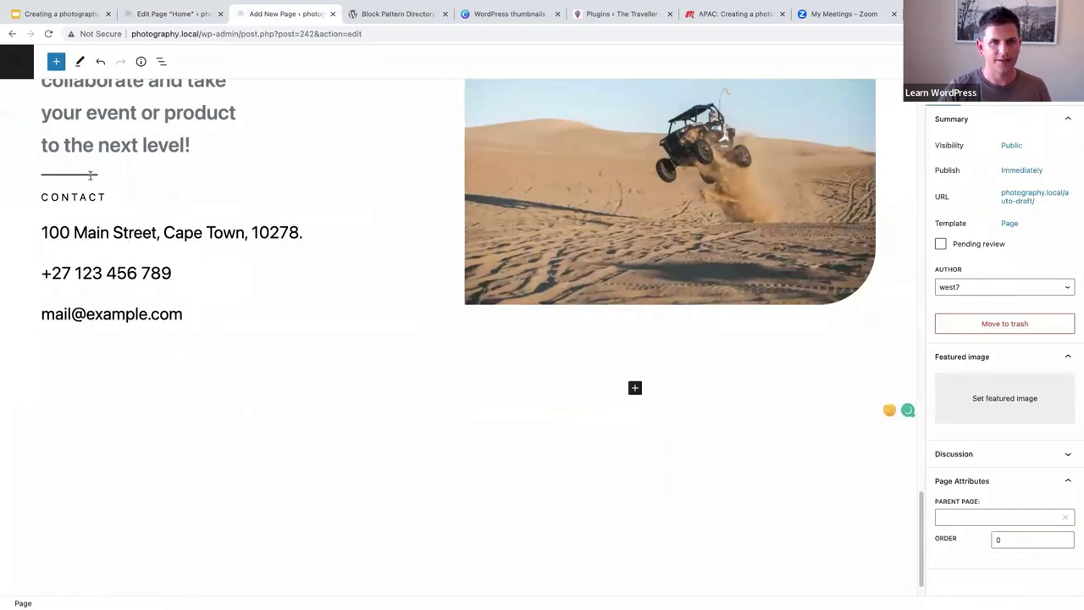
pyautogui.click(161, 61)
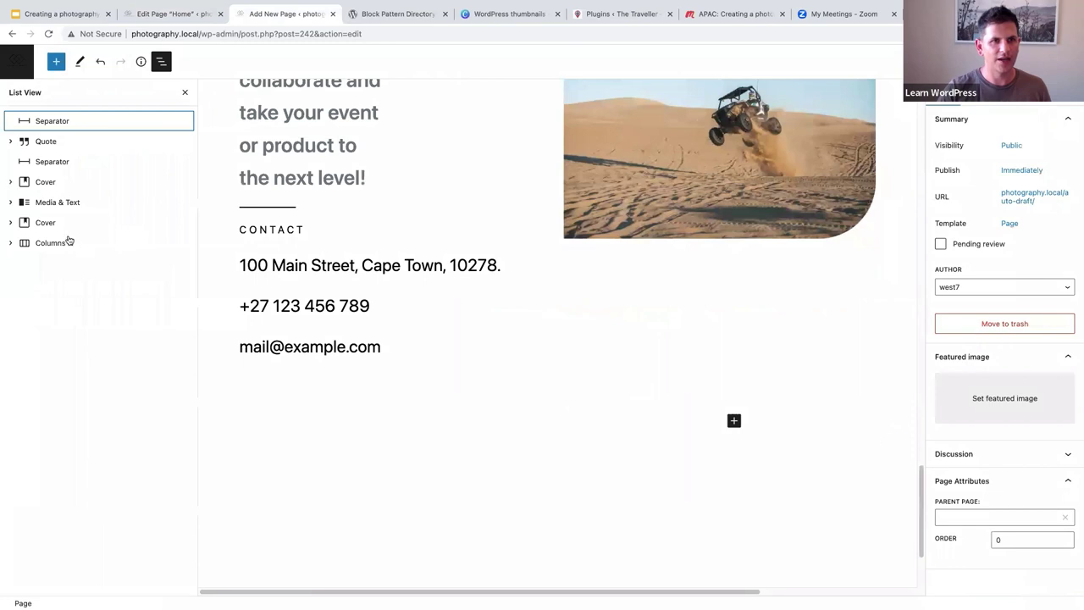
pyautogui.click(167, 248)
pyautogui.click(185, 243)
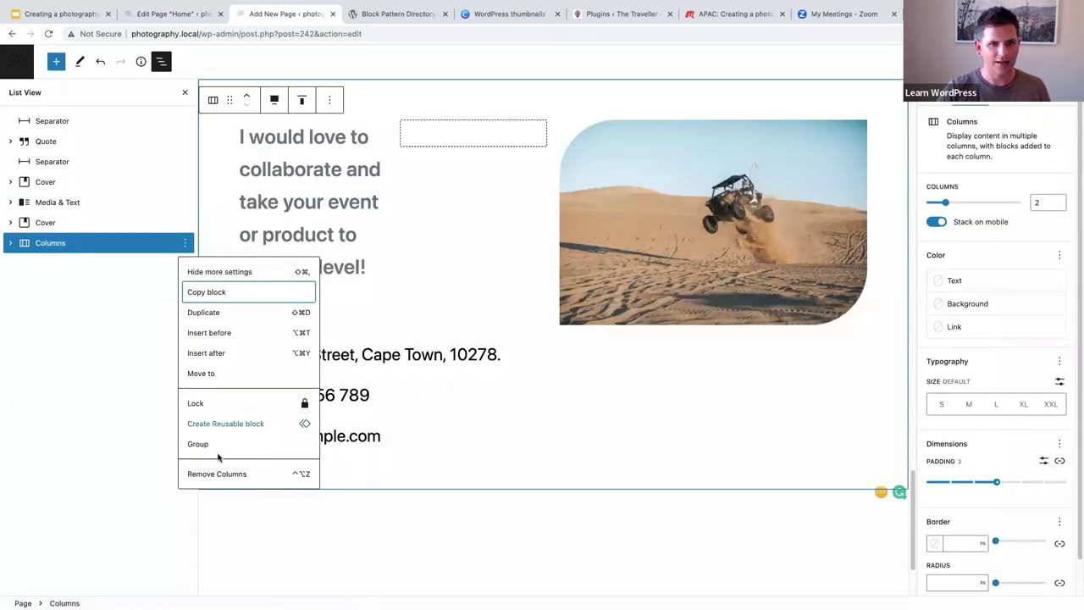
pyautogui.click(208, 356)
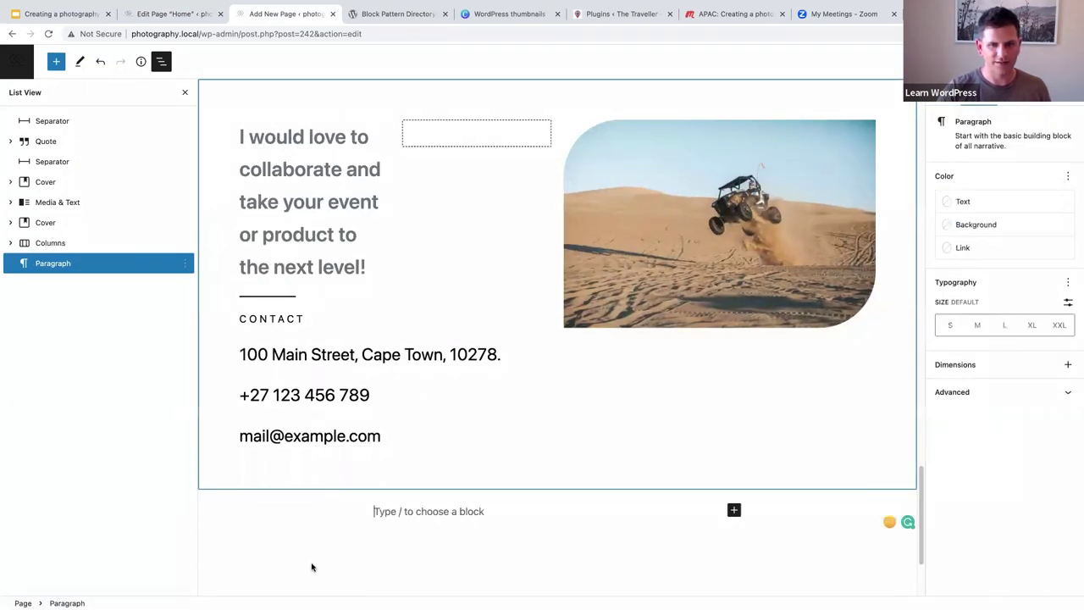
pyautogui.scroll(-3, 322, 525)
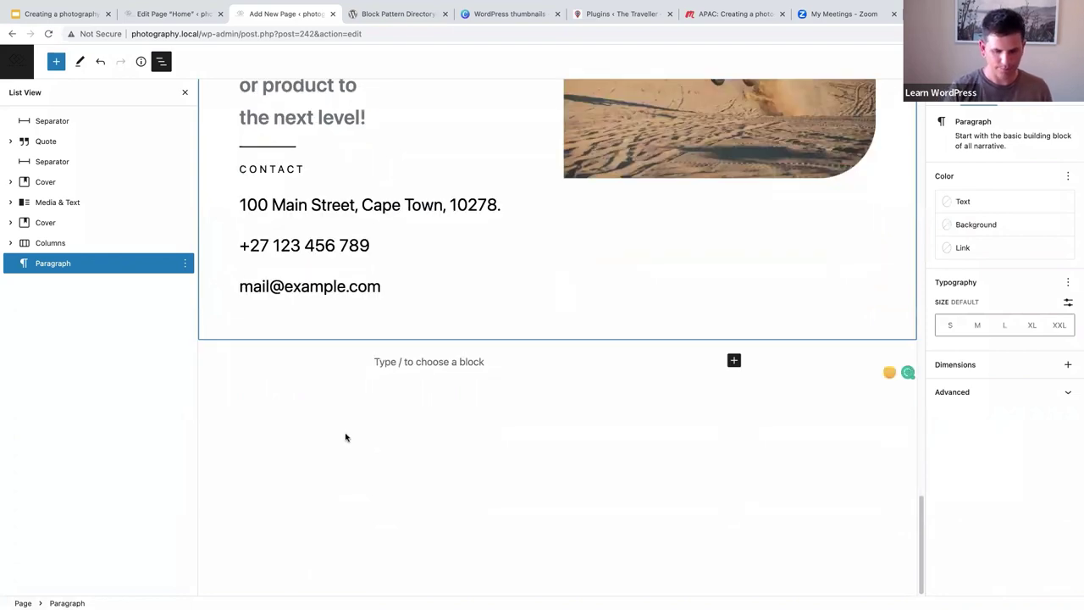
pyautogui.write('/ga')
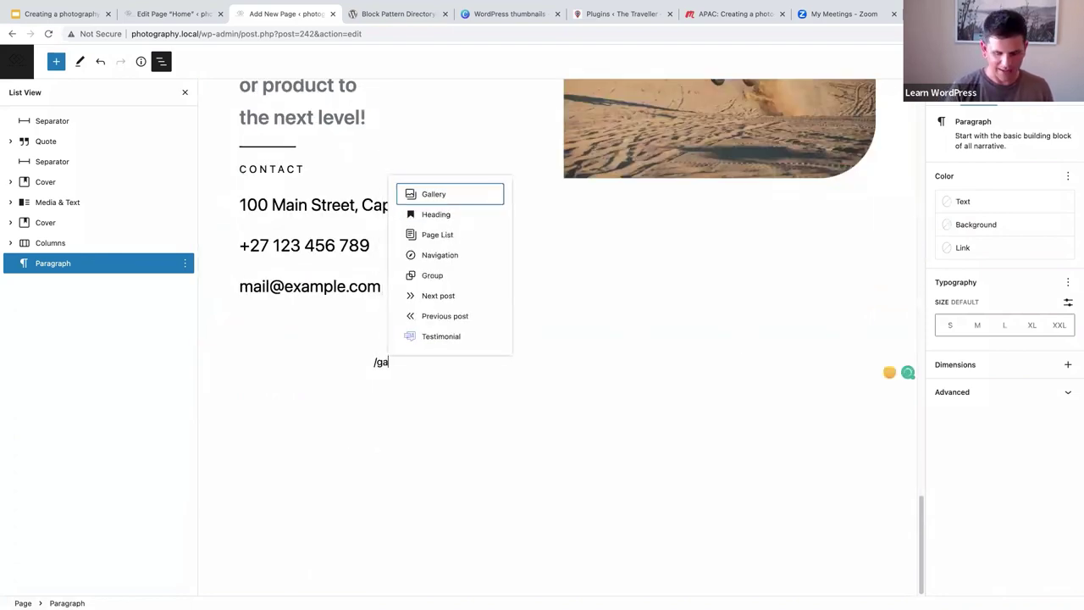
pyautogui.write('ll')
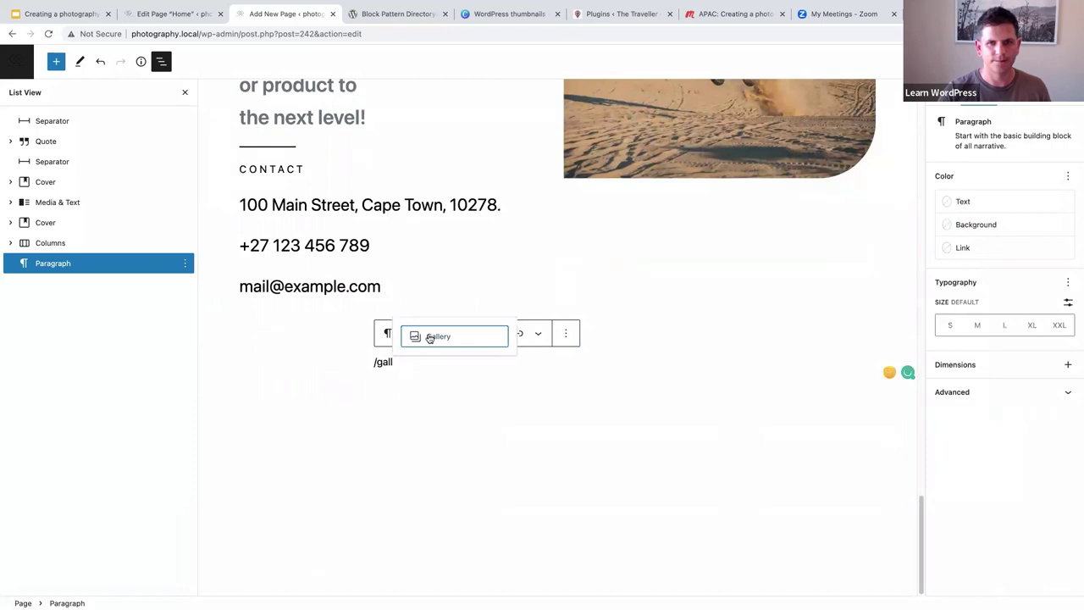
pyautogui.click(429, 336)
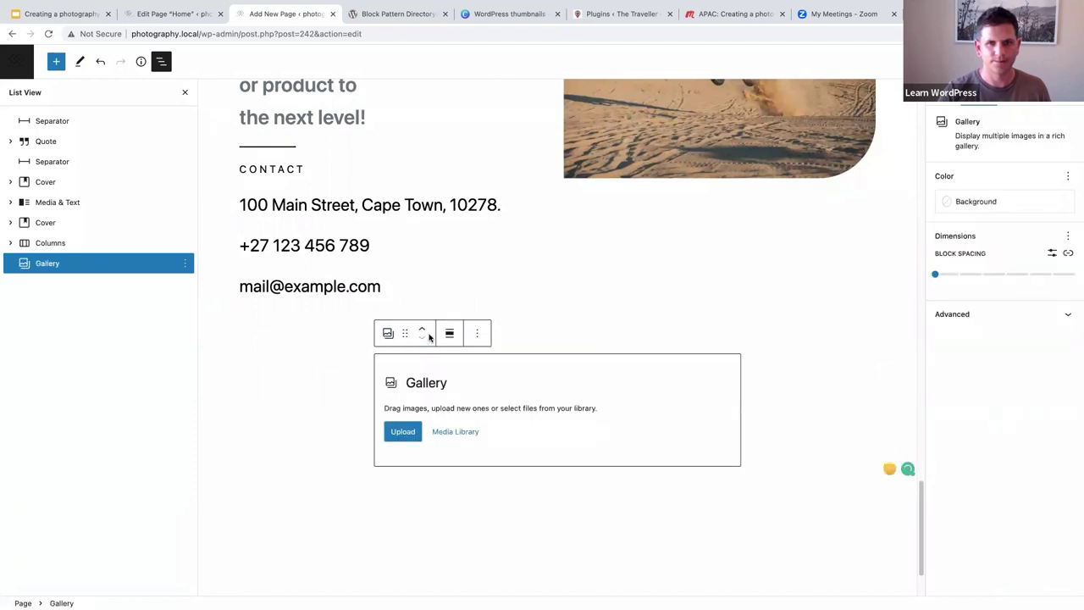
pyautogui.click(449, 437)
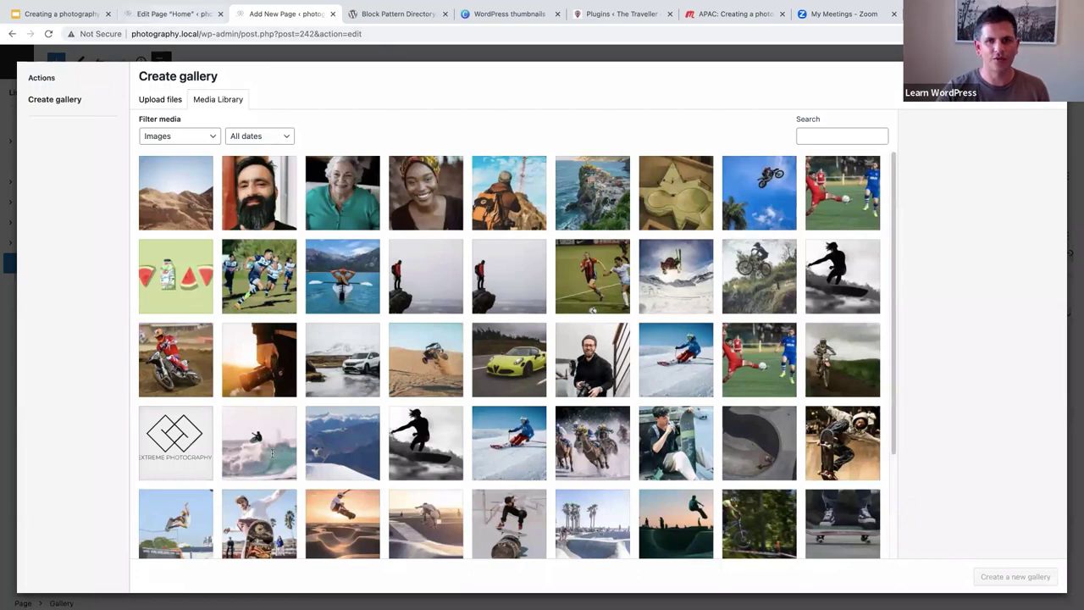
# - After checking the Home gallery, select the mountain-figure, kayak, soccer, watermelon and motocross photos
pyautogui.click(174, 13)
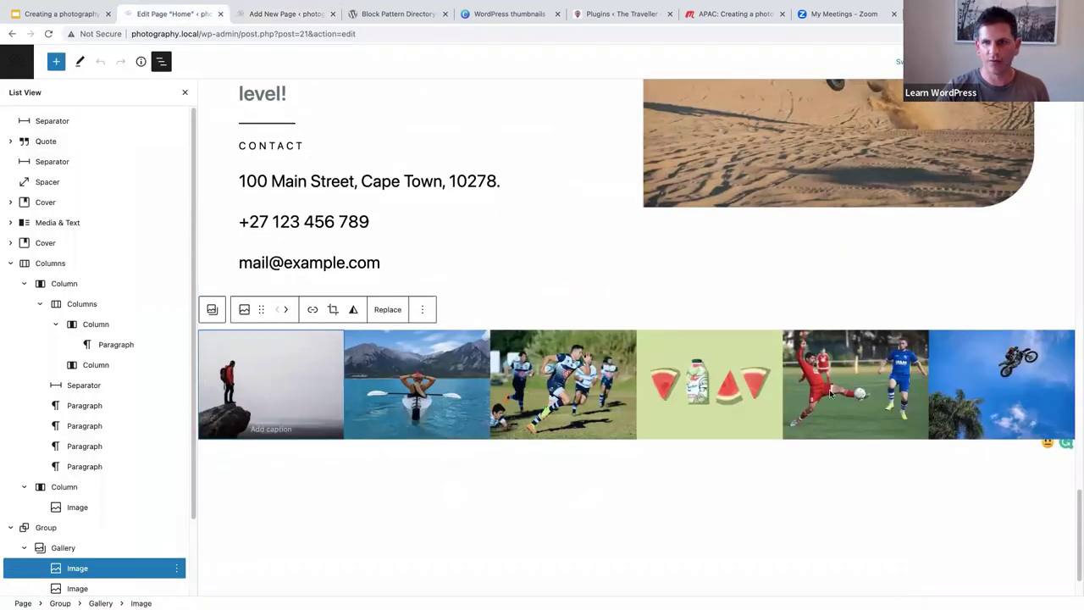
pyautogui.click(280, 14)
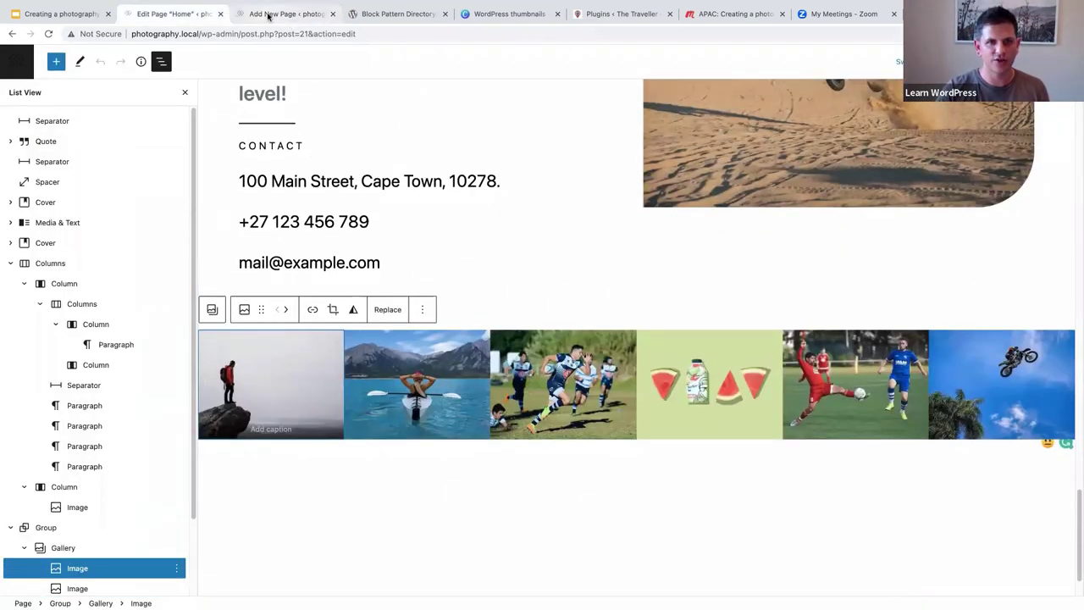
pyautogui.scroll(-1, 434, 262)
pyautogui.click(434, 262)
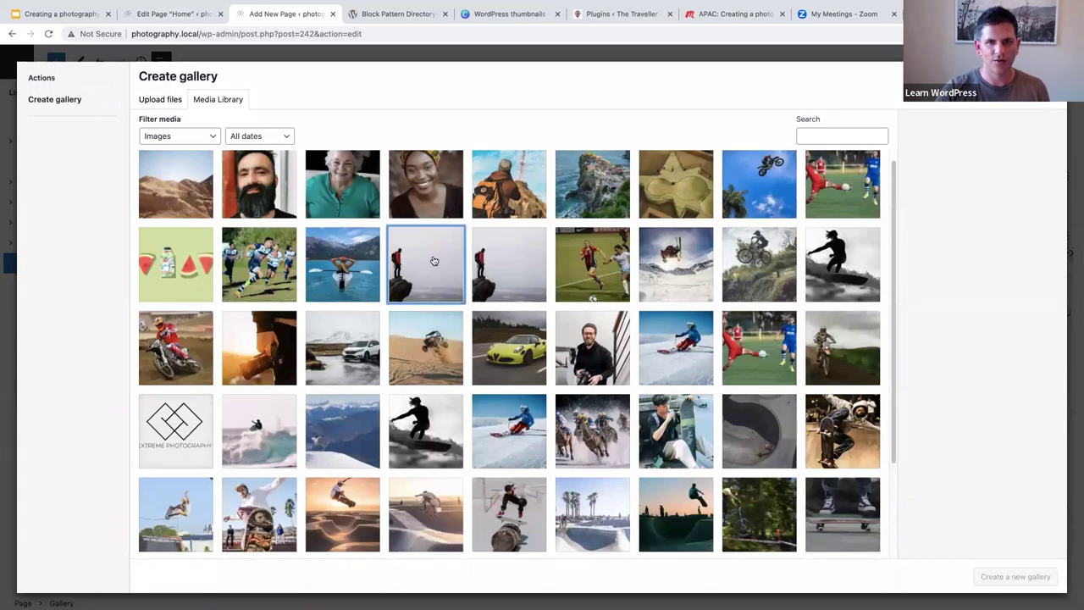
pyautogui.click(344, 266)
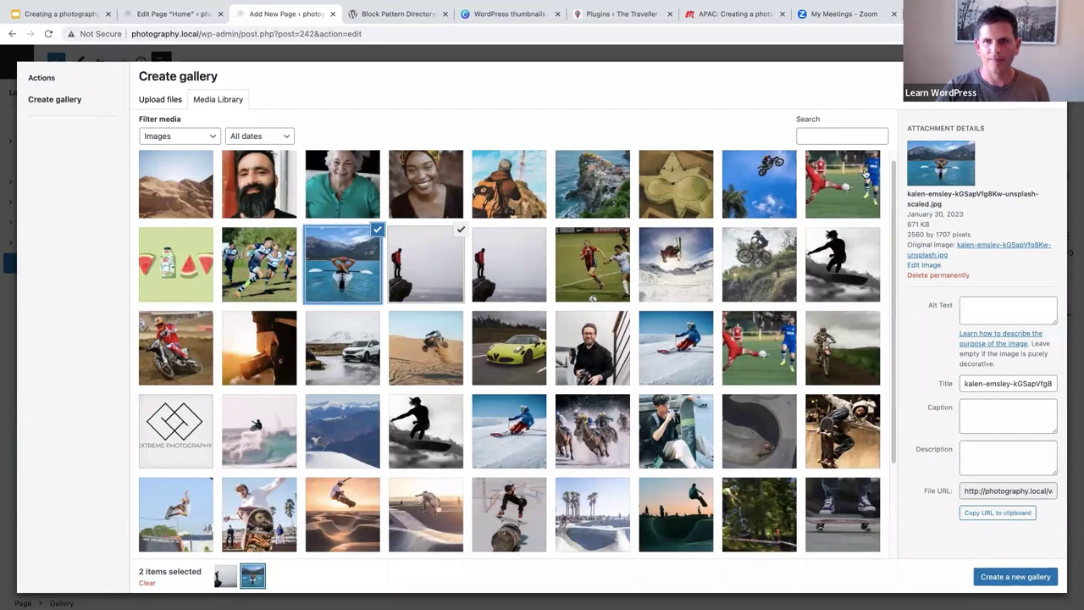
pyautogui.click(838, 180)
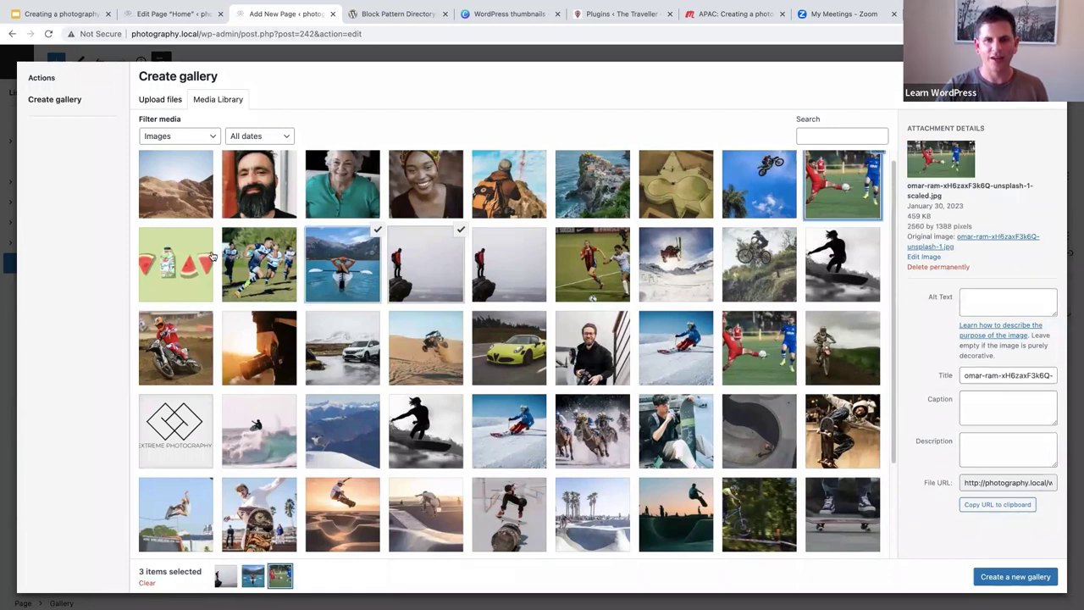
pyautogui.click(167, 265)
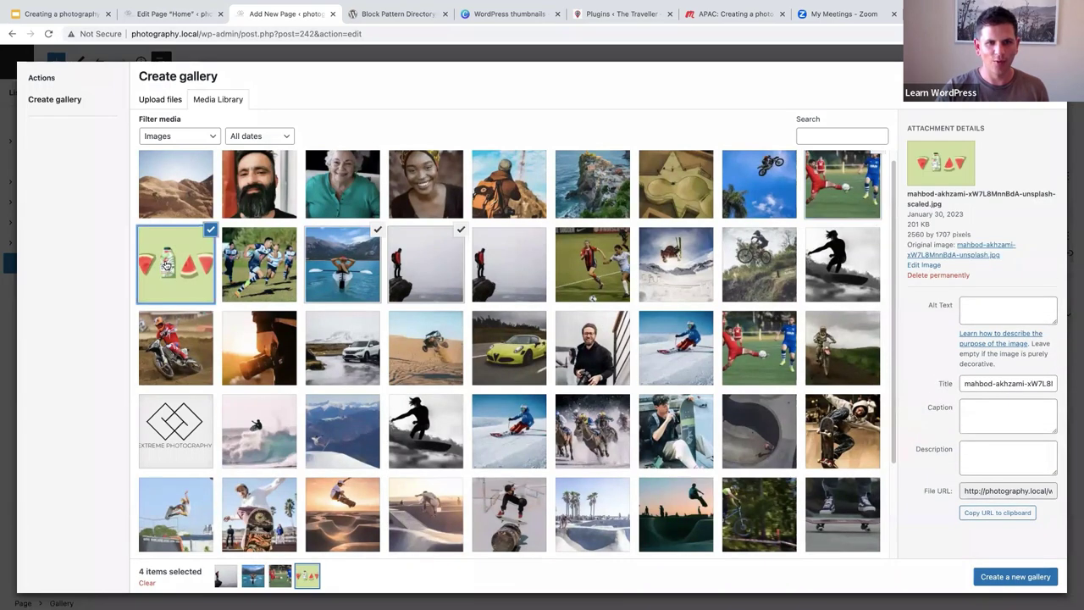
pyautogui.click(174, 355)
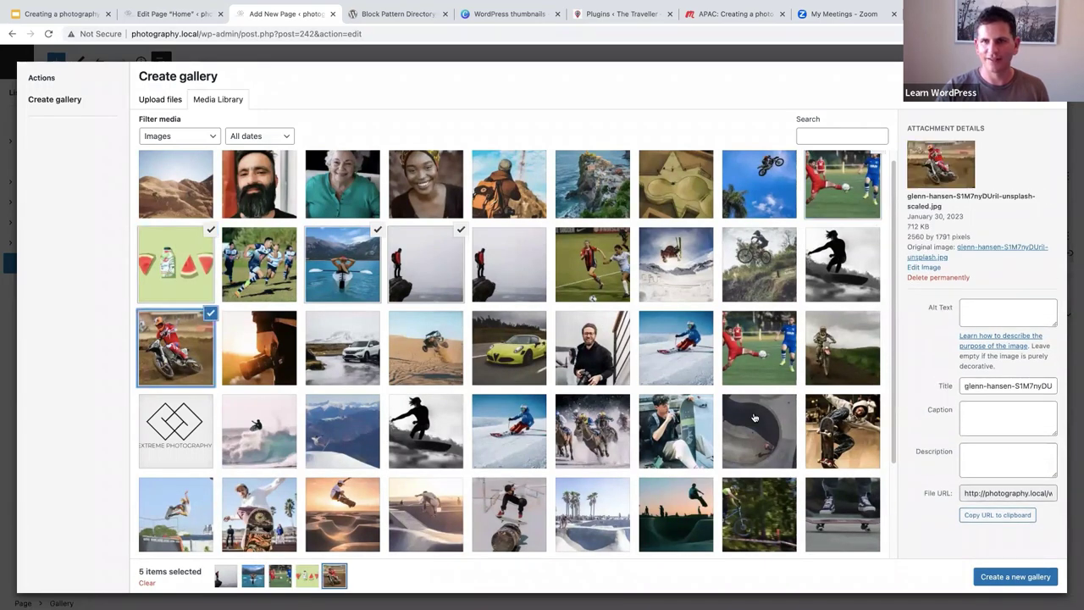
# - Add the running players photo and create the six-image gallery
pyautogui.scroll(-3, 754, 416)
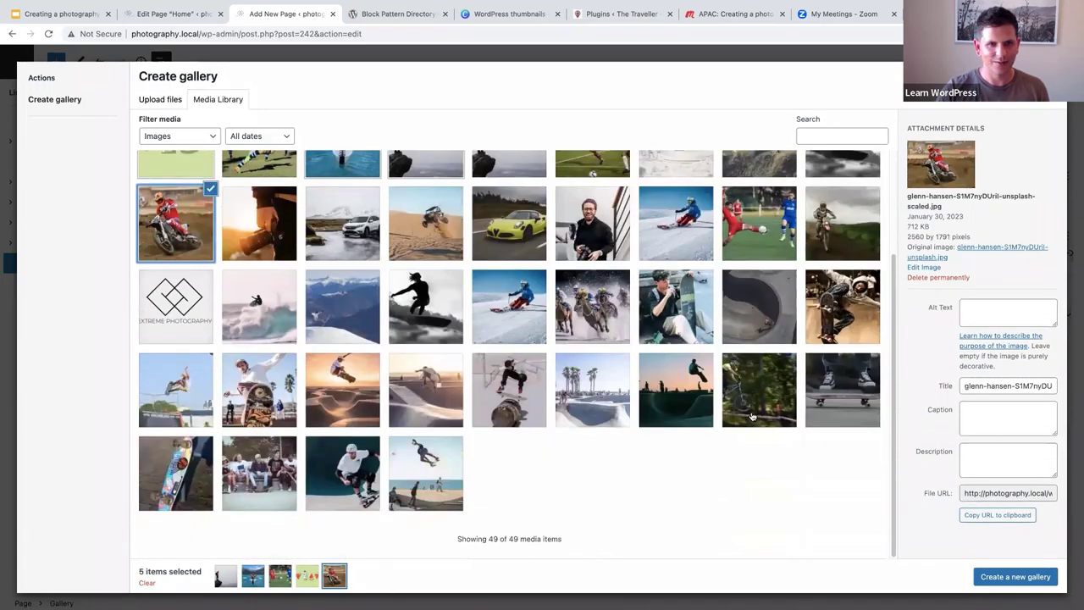
pyautogui.scroll(1, 441, 440)
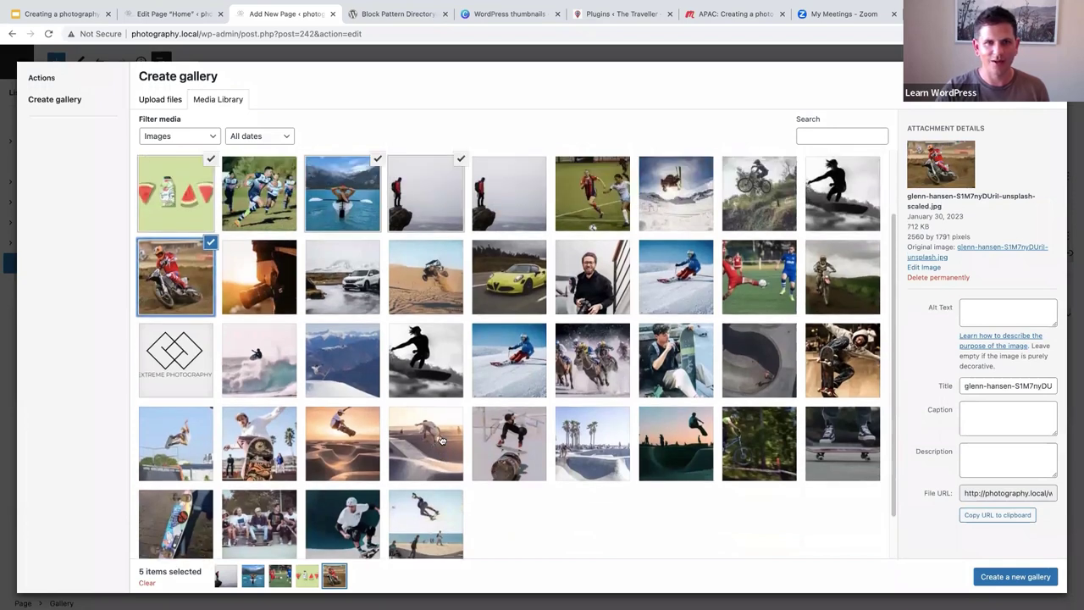
pyautogui.scroll(1, 442, 440)
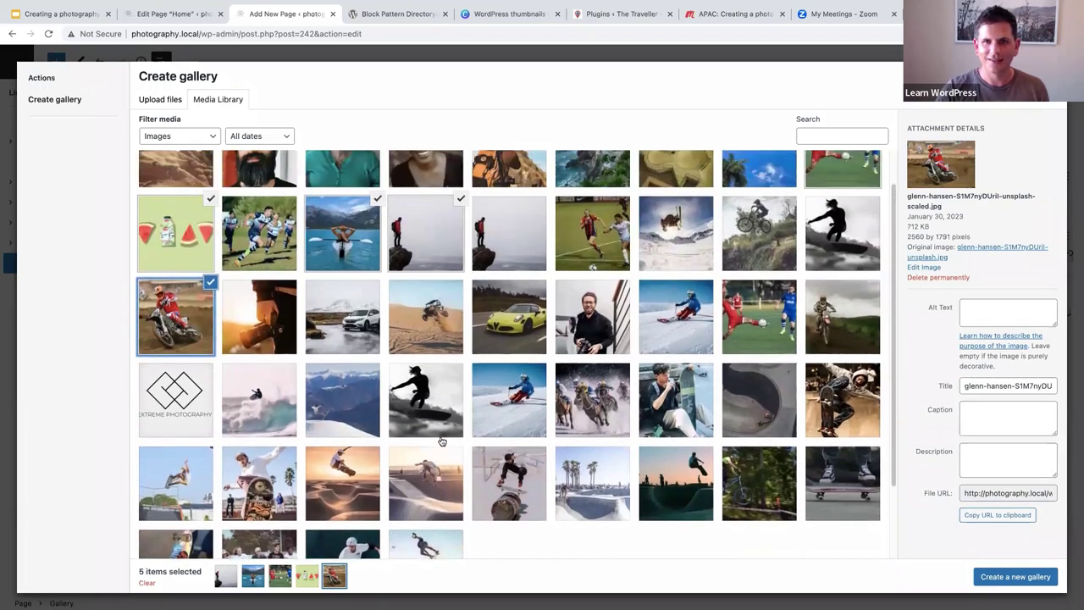
pyautogui.scroll(1, 442, 442)
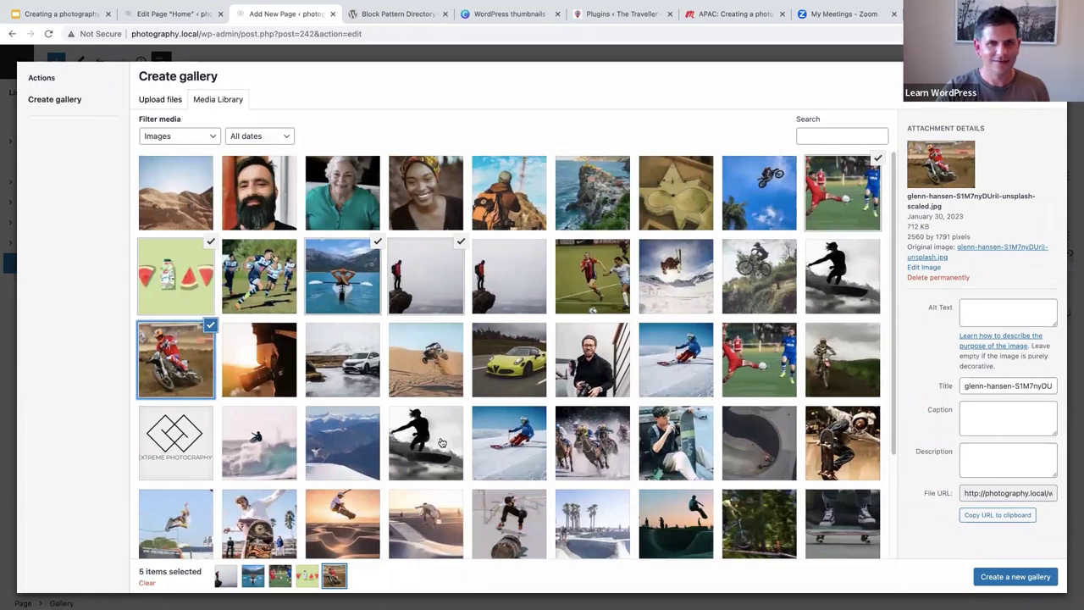
pyautogui.click(254, 278)
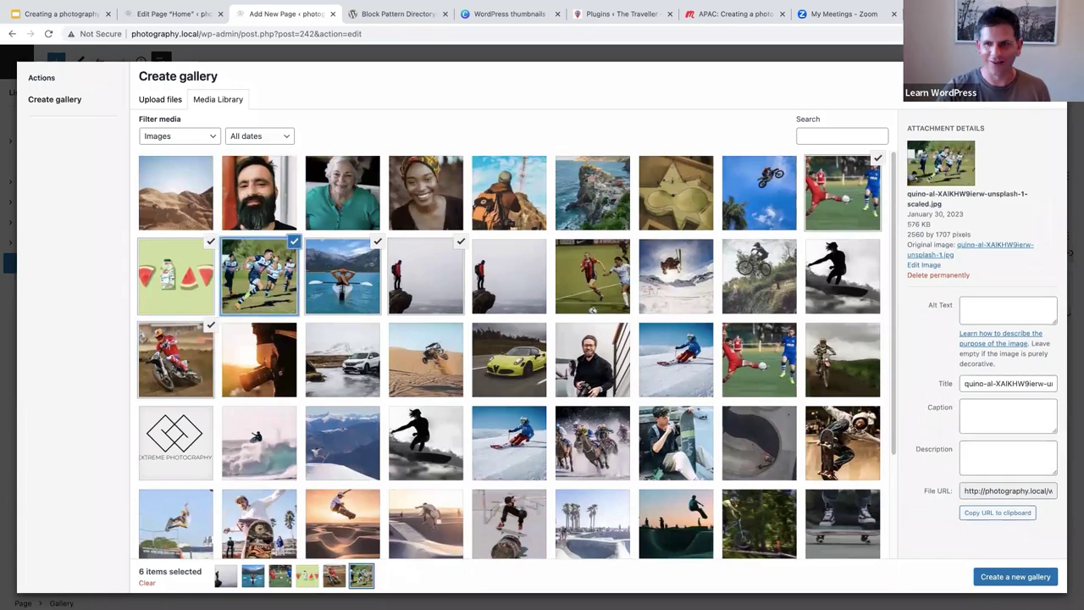
pyautogui.click(1011, 578)
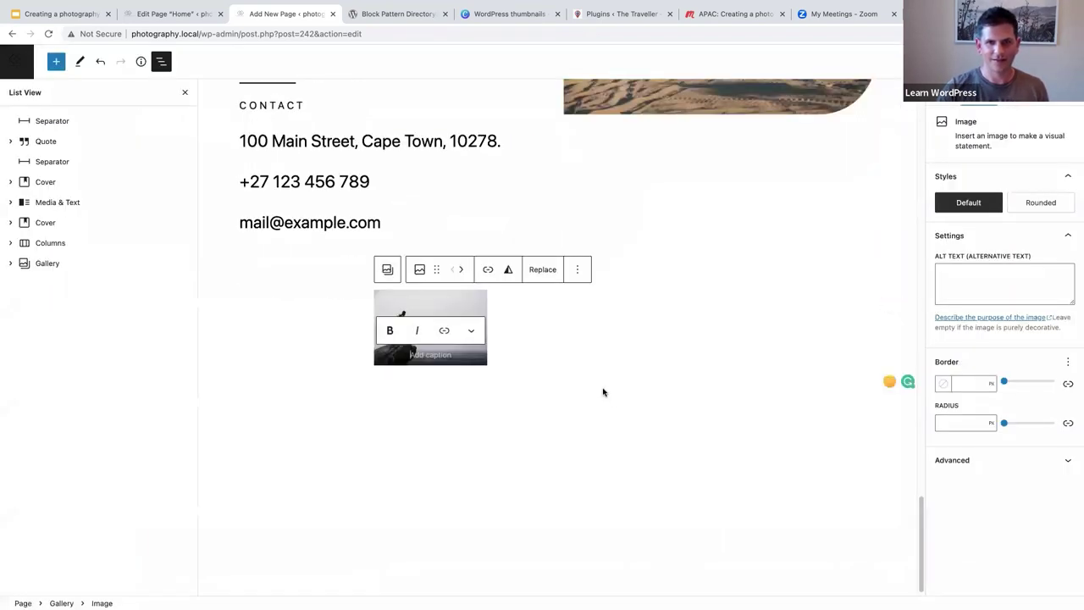
# - Set the Gallery block to 6 columns and full-width alignment
pyautogui.click(690, 473)
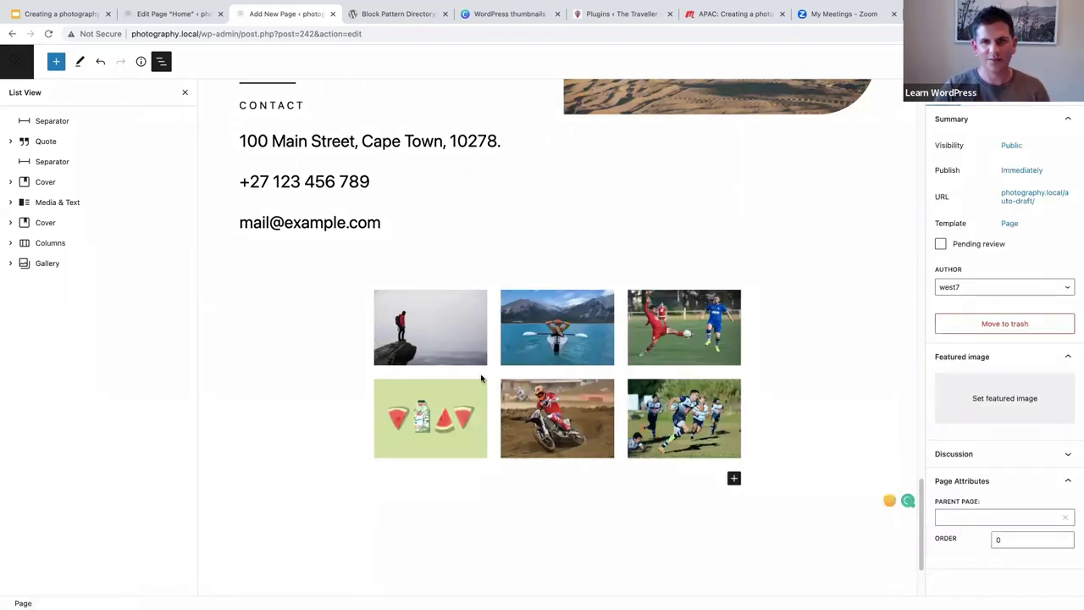
pyautogui.click(63, 268)
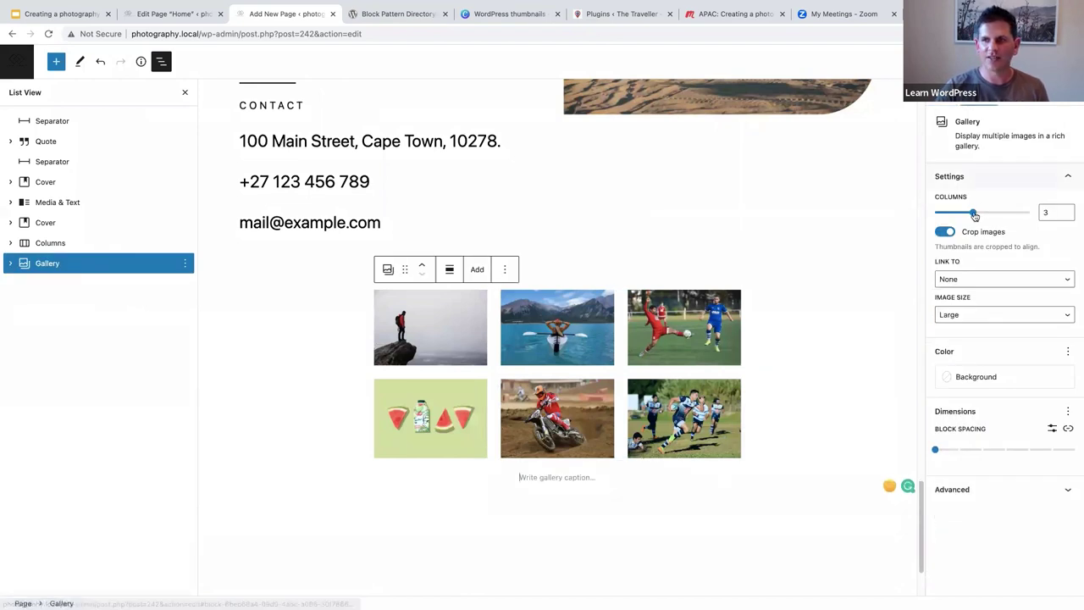
pyautogui.moveTo(975, 214); pyautogui.dragTo(1026, 217)
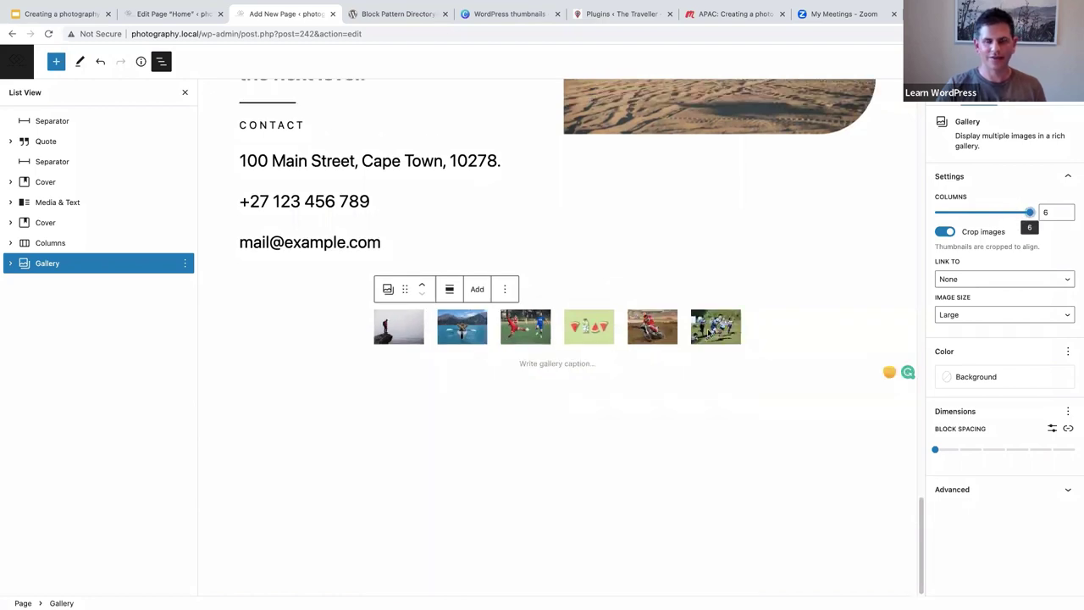
pyautogui.click(450, 290)
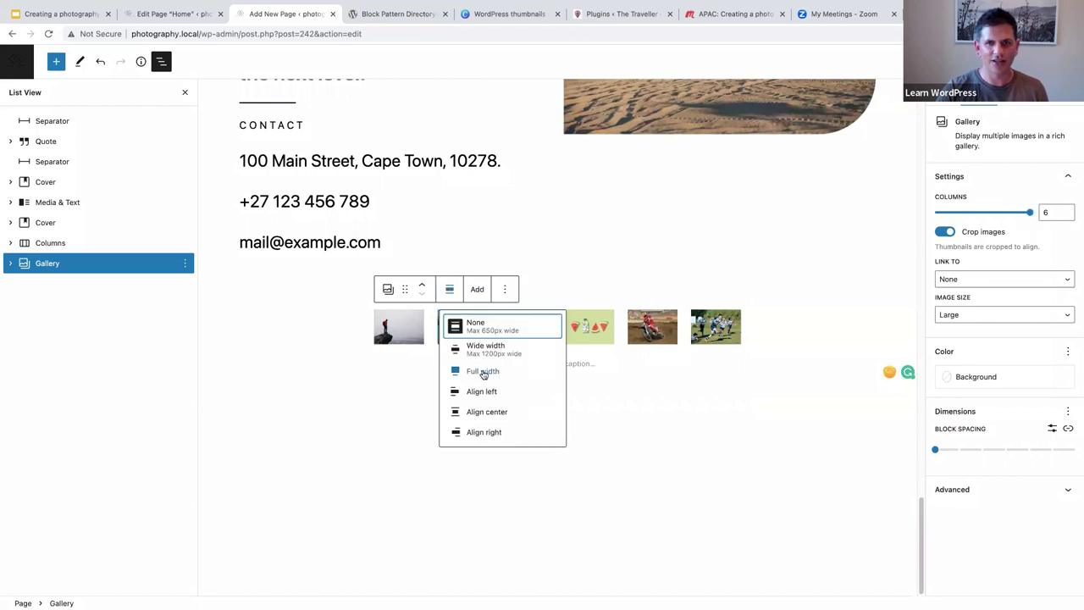
pyautogui.click(479, 372)
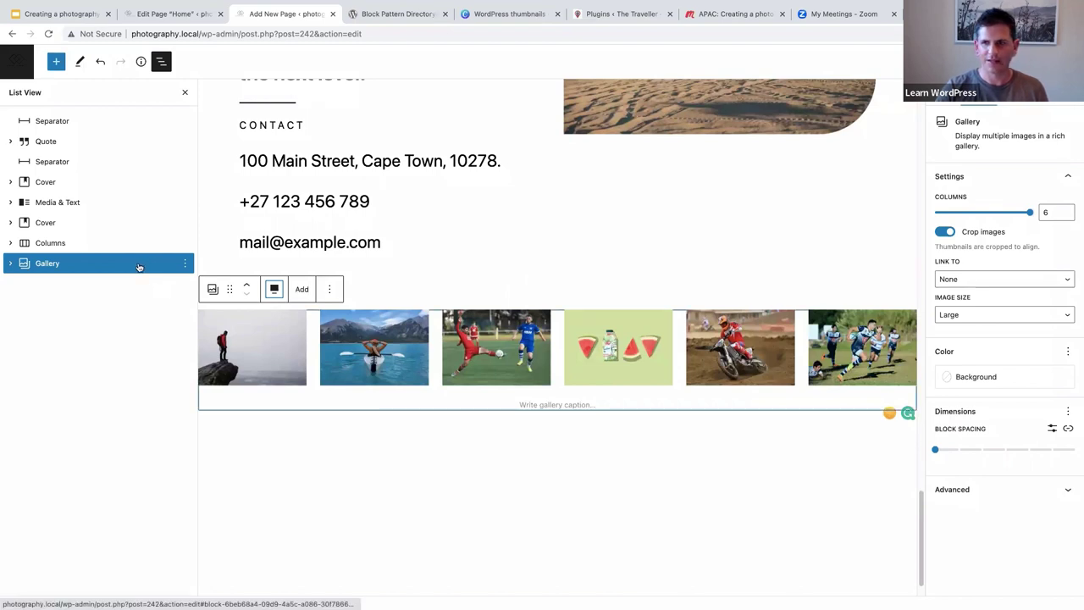
# - Set the gallery's block spacing to 0, toggling List View to preview the result
pyautogui.click(932, 451)
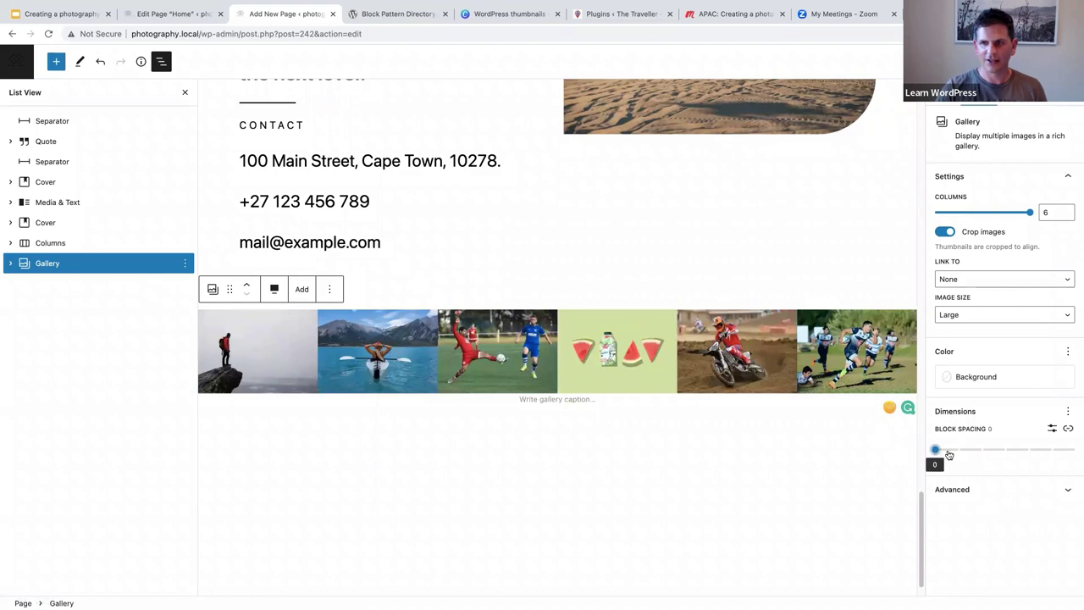
pyautogui.moveTo(948, 452); pyautogui.dragTo(958, 450)
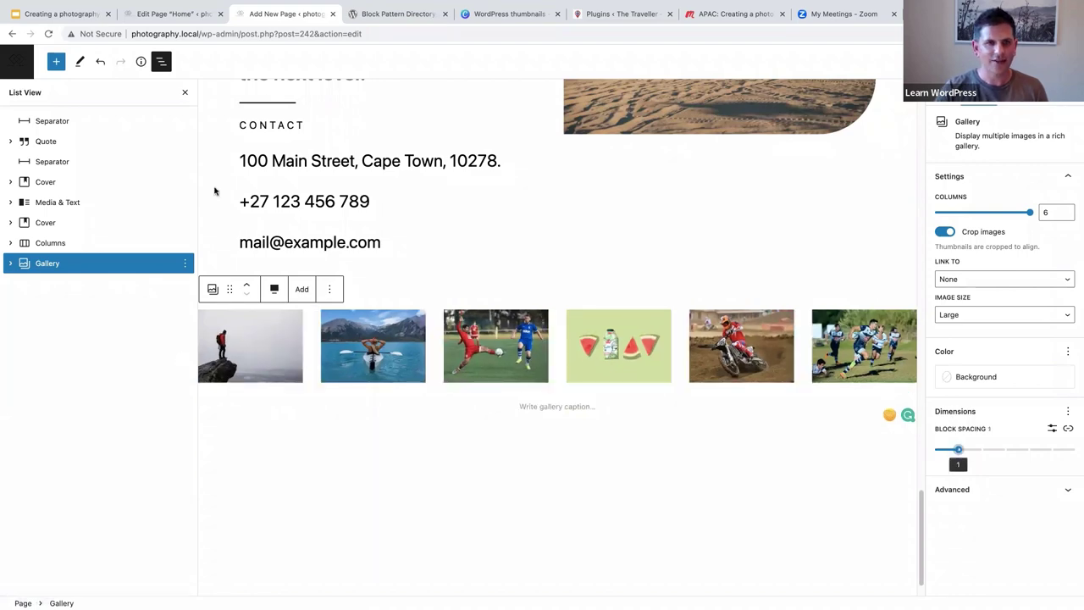
pyautogui.click(185, 92)
pyautogui.scroll(-1, 130, 367)
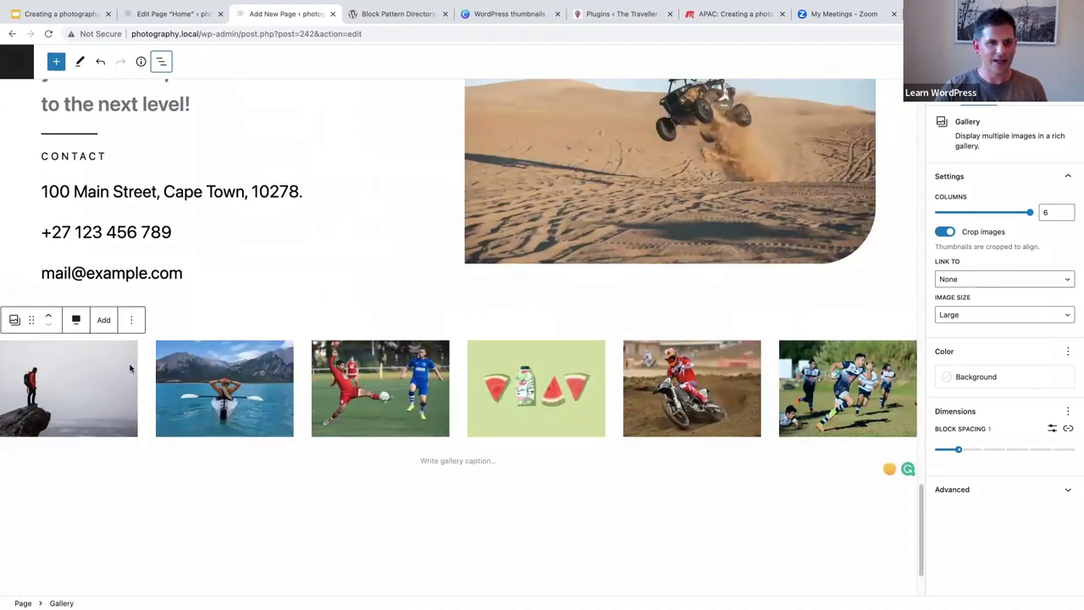
pyautogui.scroll(-1, 130, 368)
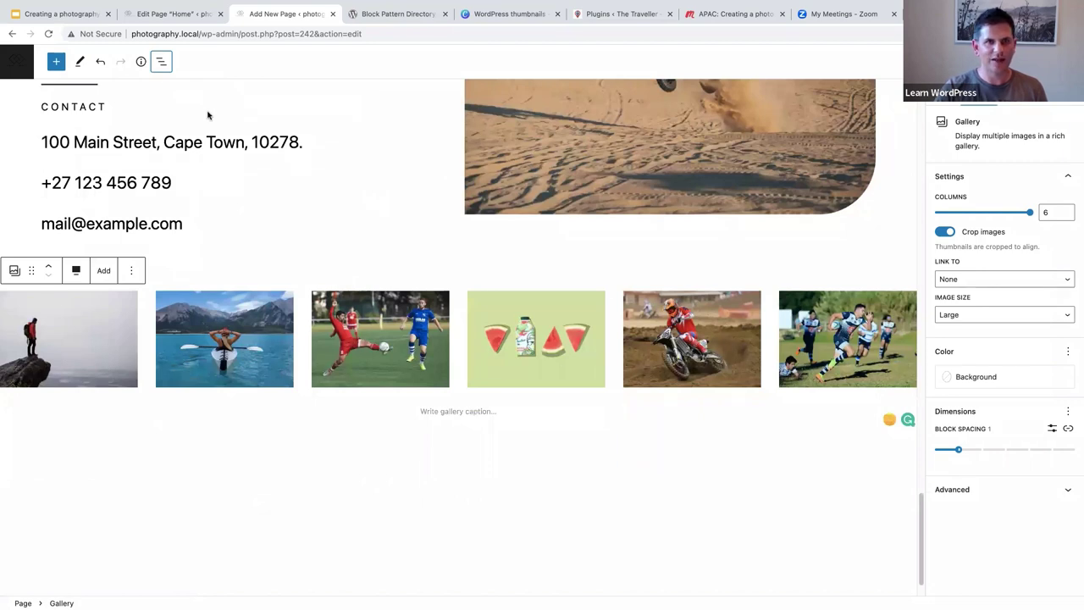
pyautogui.click(161, 60)
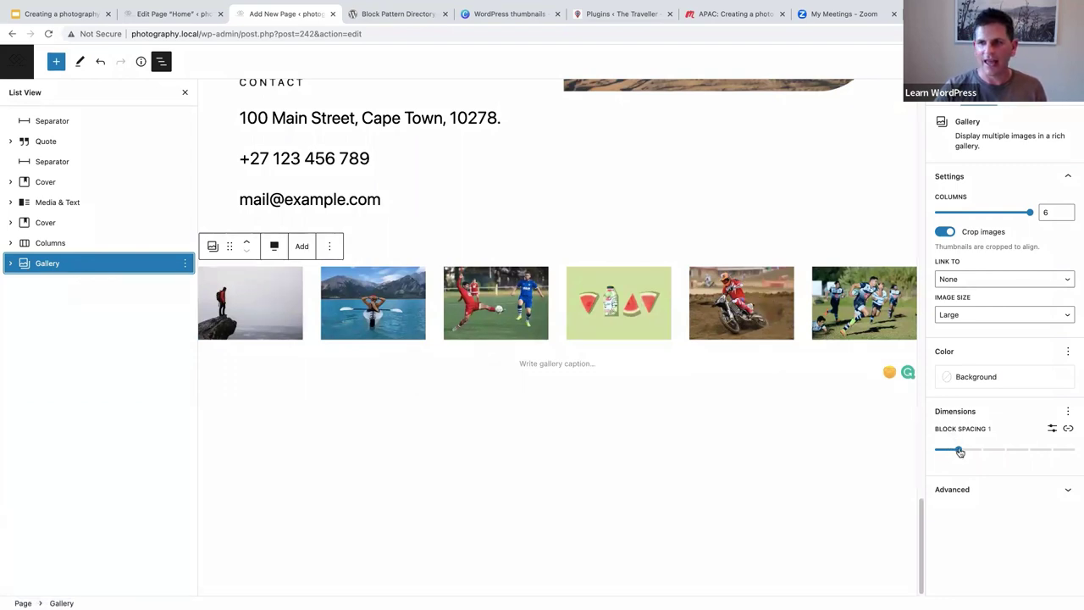
pyautogui.moveTo(960, 452); pyautogui.dragTo(936, 451)
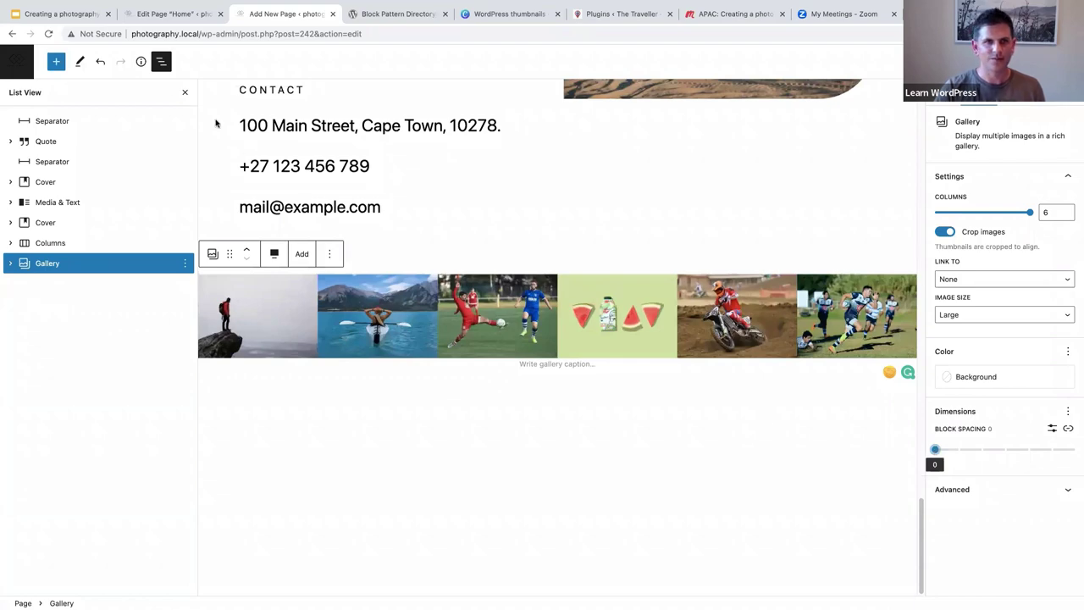
pyautogui.click(184, 91)
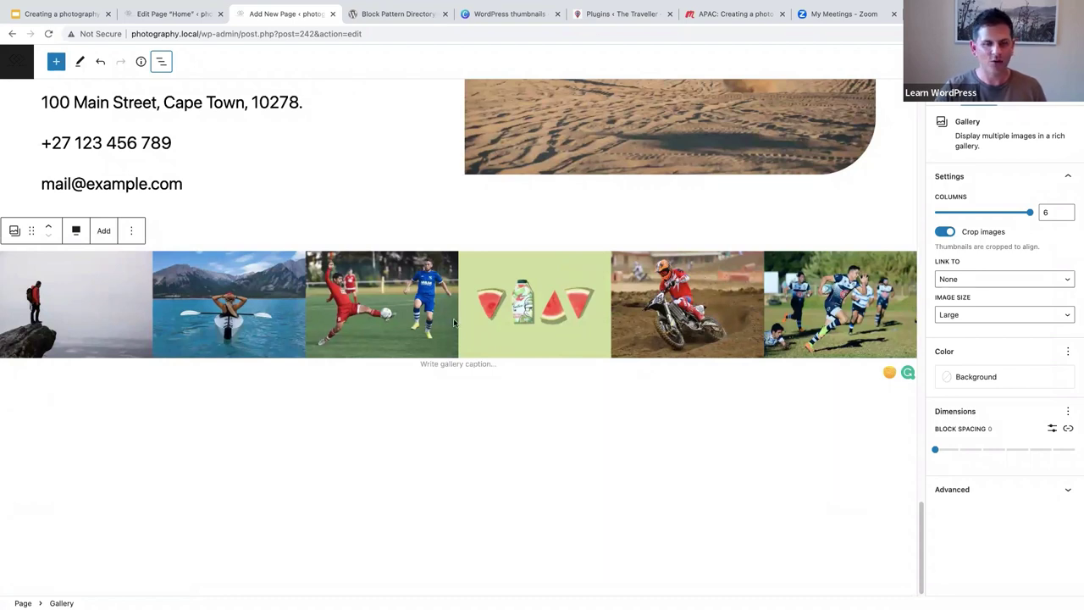
pyautogui.click(161, 62)
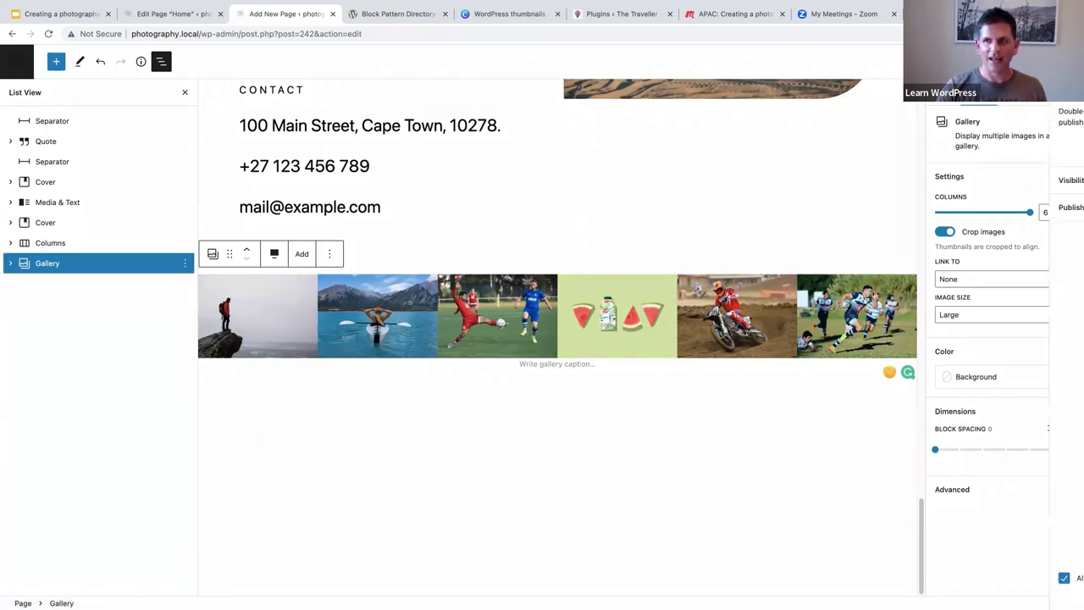
# - Publish the new Home page
pyautogui.click(965, 61)
pyautogui.click(962, 68)
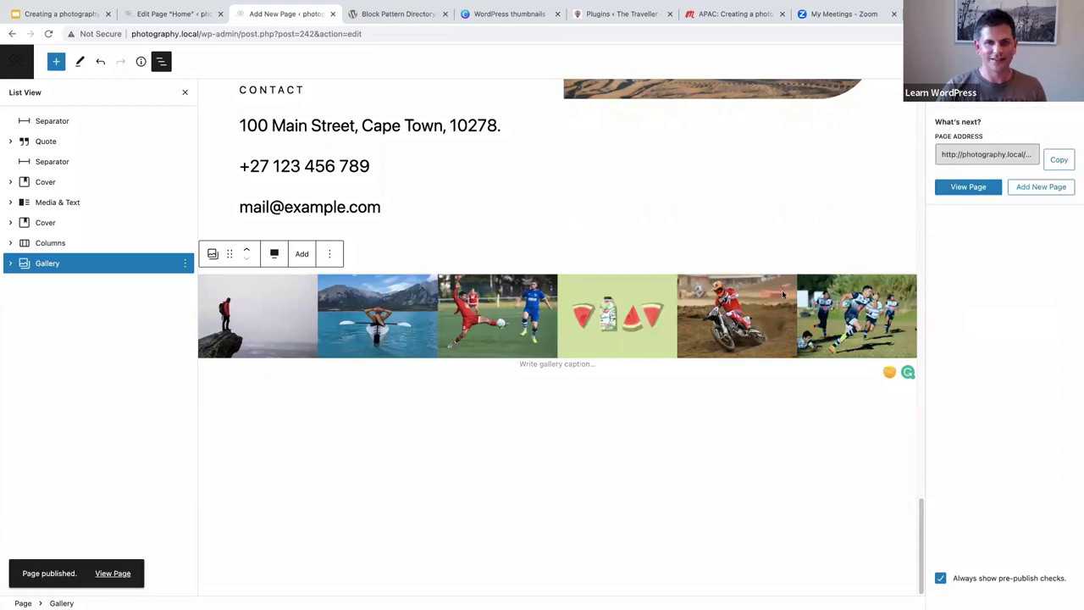
pyautogui.scroll(10, 786, 296)
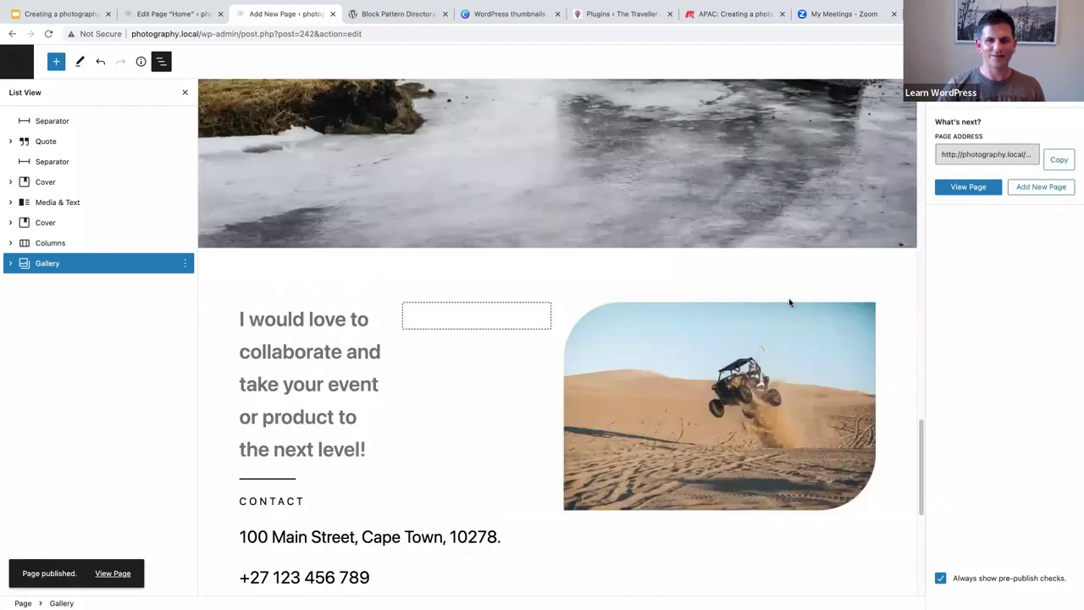
pyautogui.scroll(15, 789, 305)
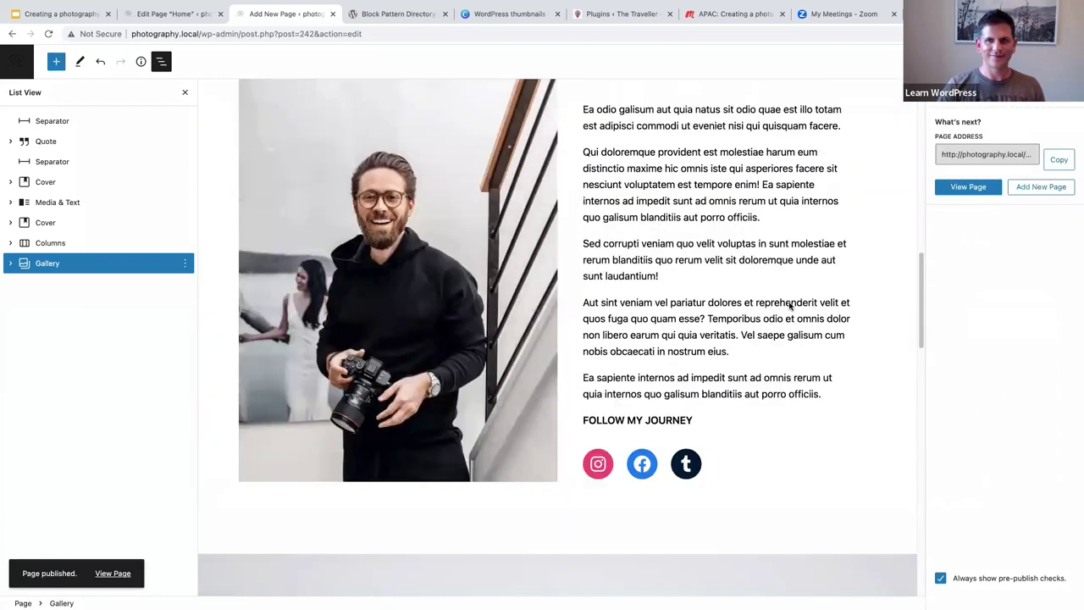
pyautogui.scroll(10, 789, 305)
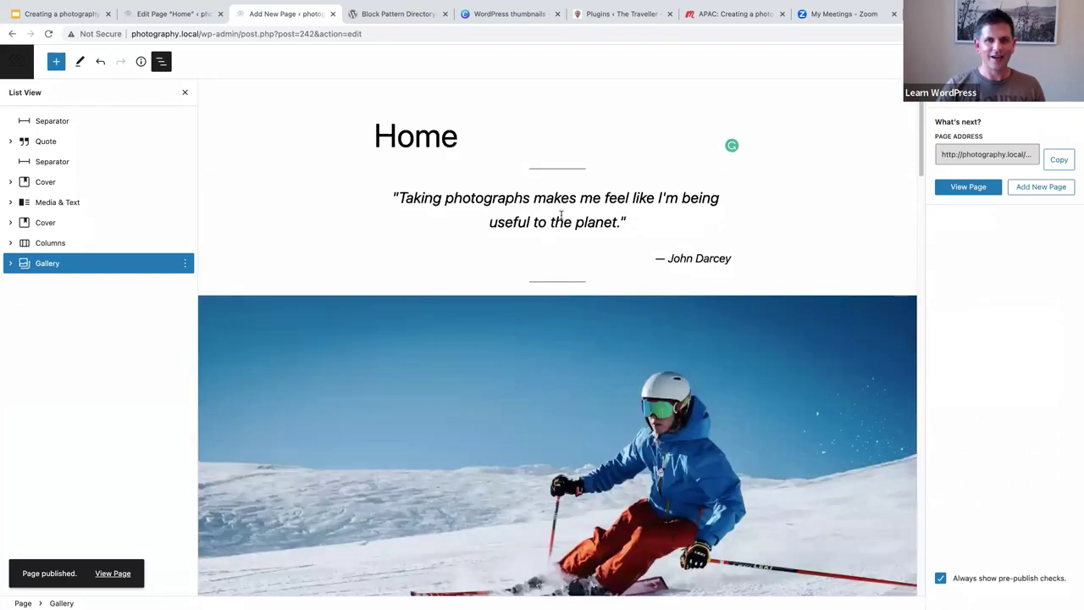
# - Scroll through the published page to review the gapless photo gallery
pyautogui.scroll(-5, 570, 222)
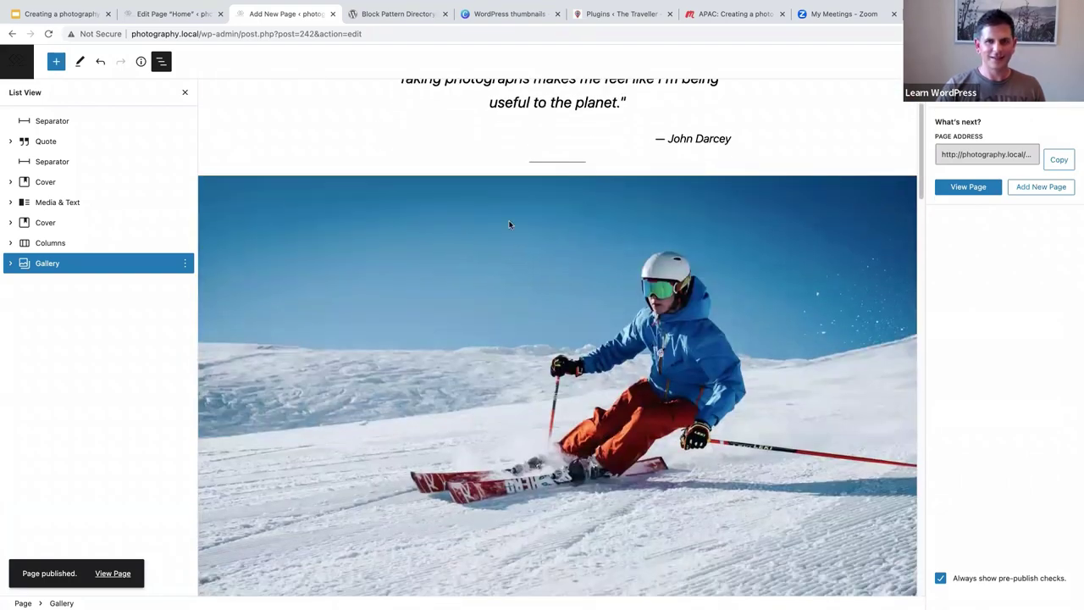
pyautogui.scroll(-12, 538, 256)
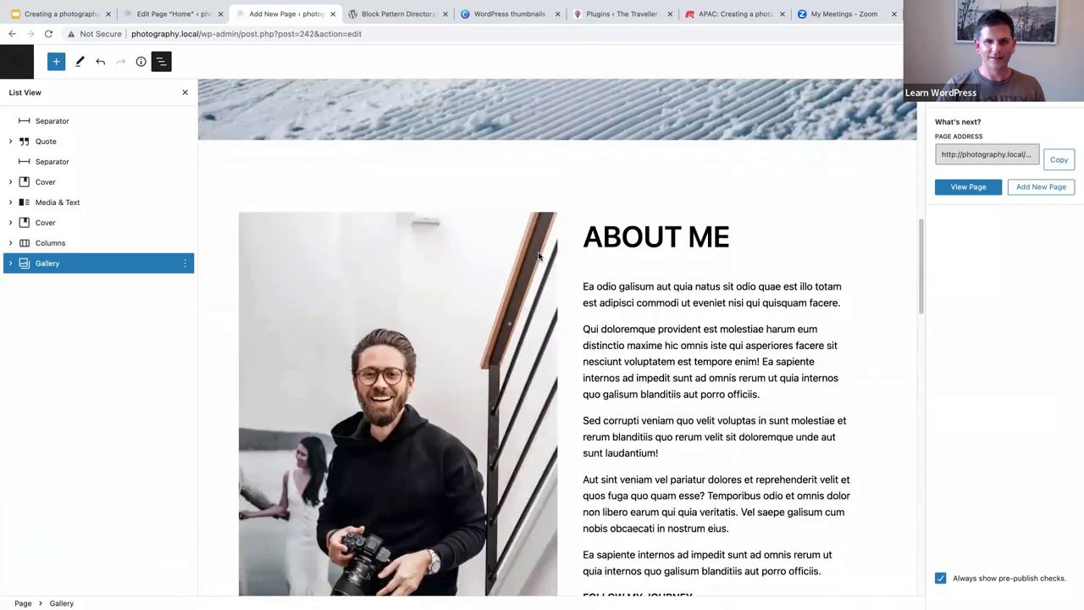
pyautogui.scroll(3, 569, 273)
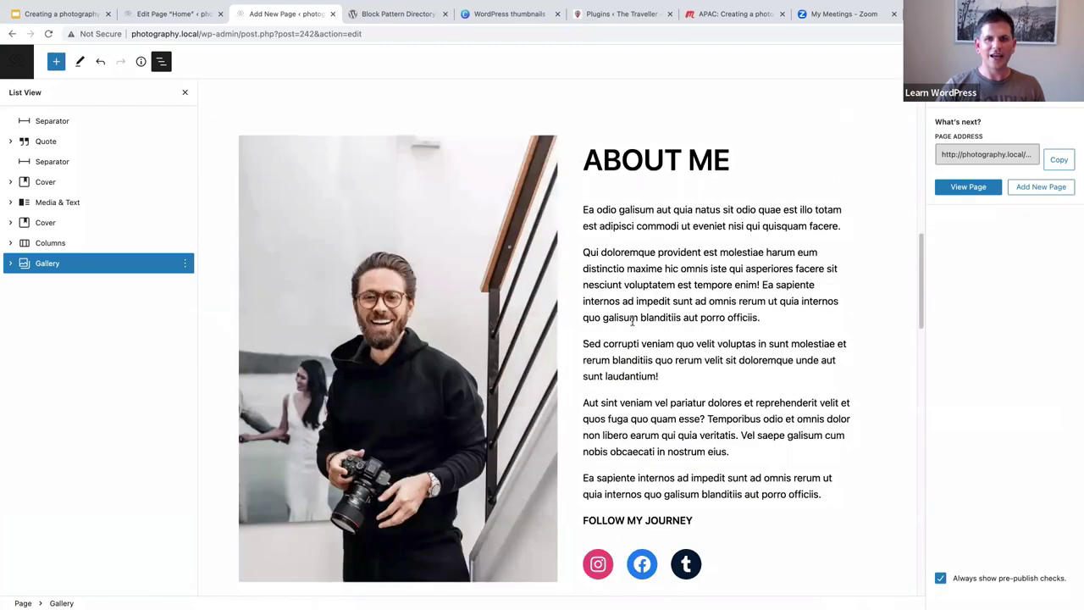
pyautogui.scroll(-7, 596, 302)
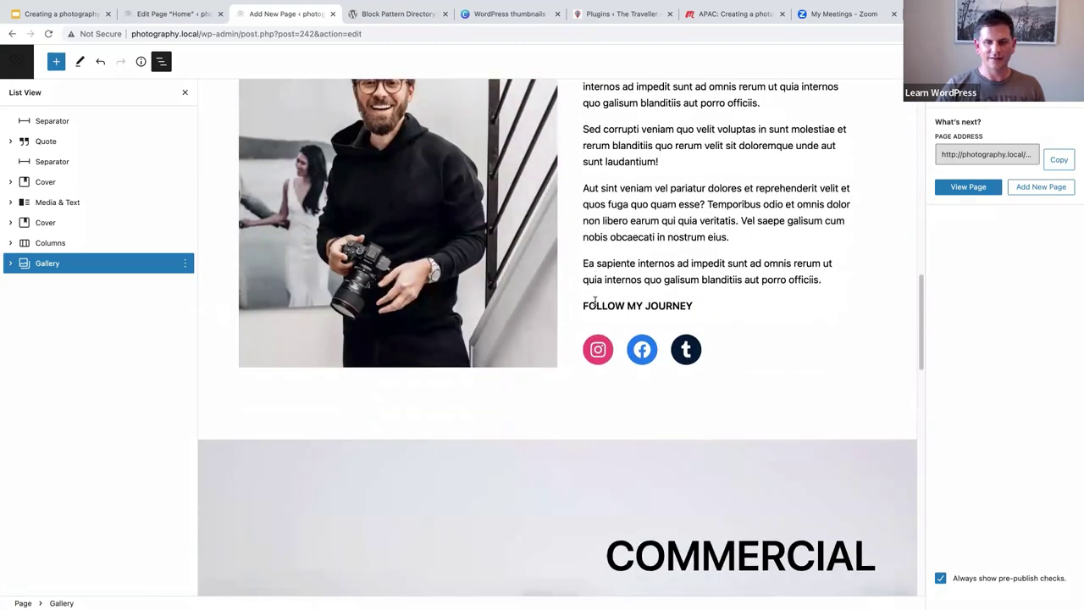
pyautogui.scroll(-7, 597, 302)
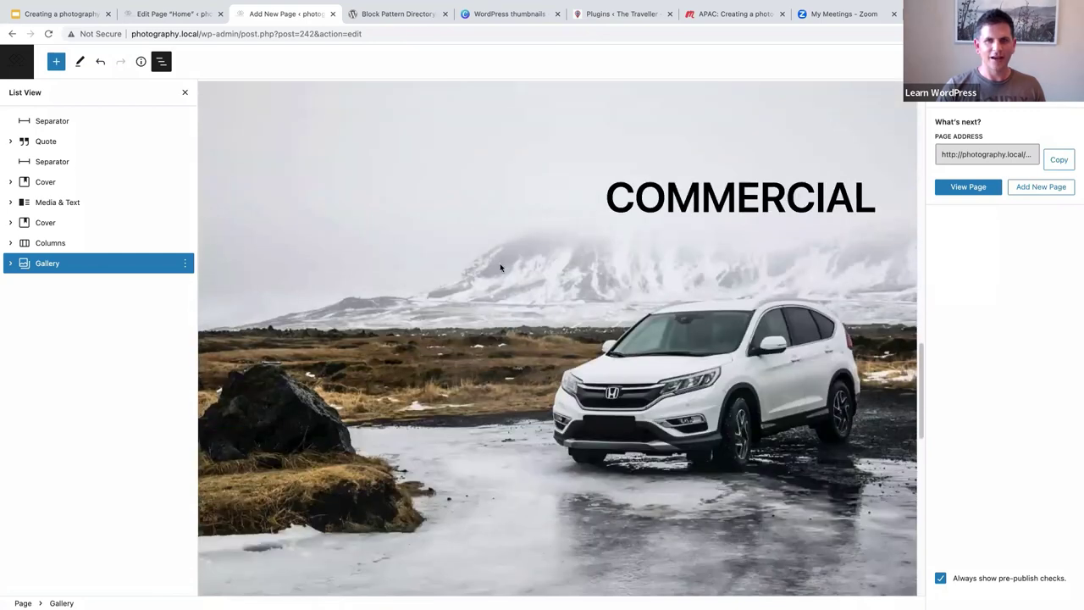
pyautogui.scroll(-14, 500, 268)
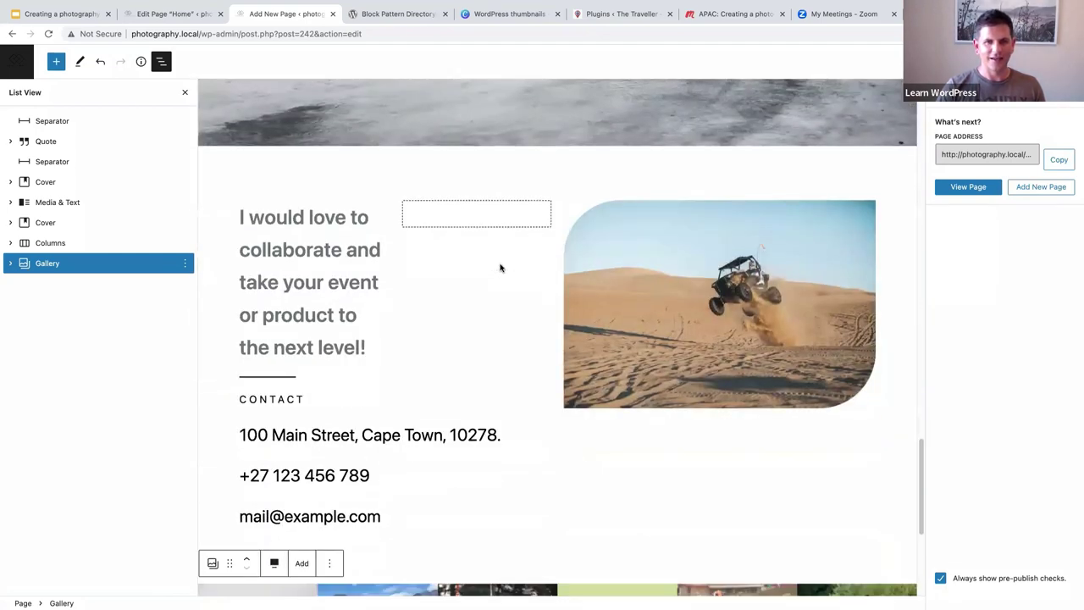
pyautogui.scroll(-1, 500, 268)
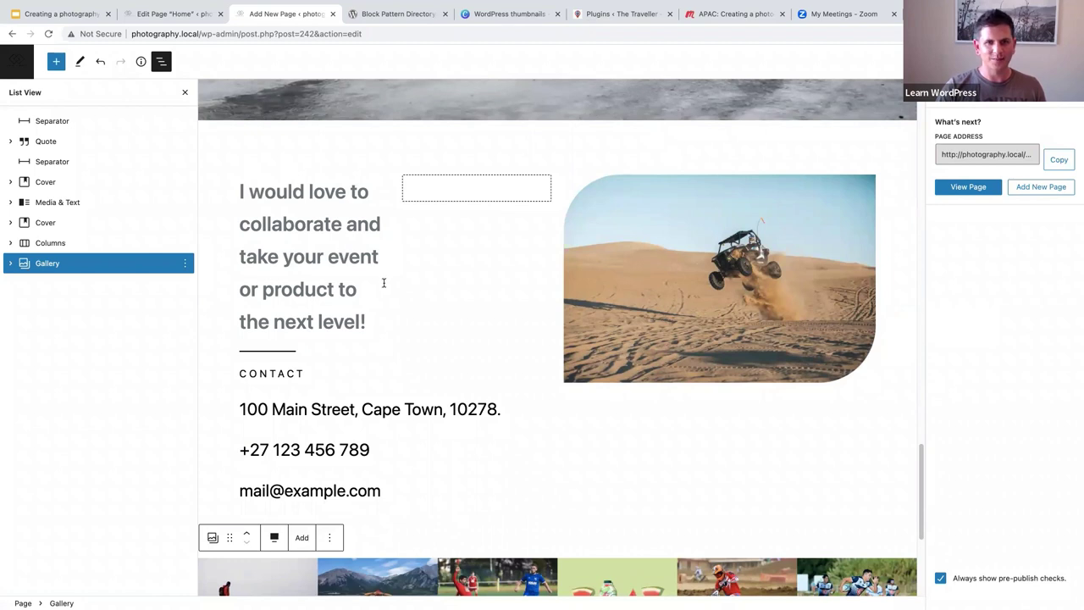
pyautogui.scroll(-1, 701, 259)
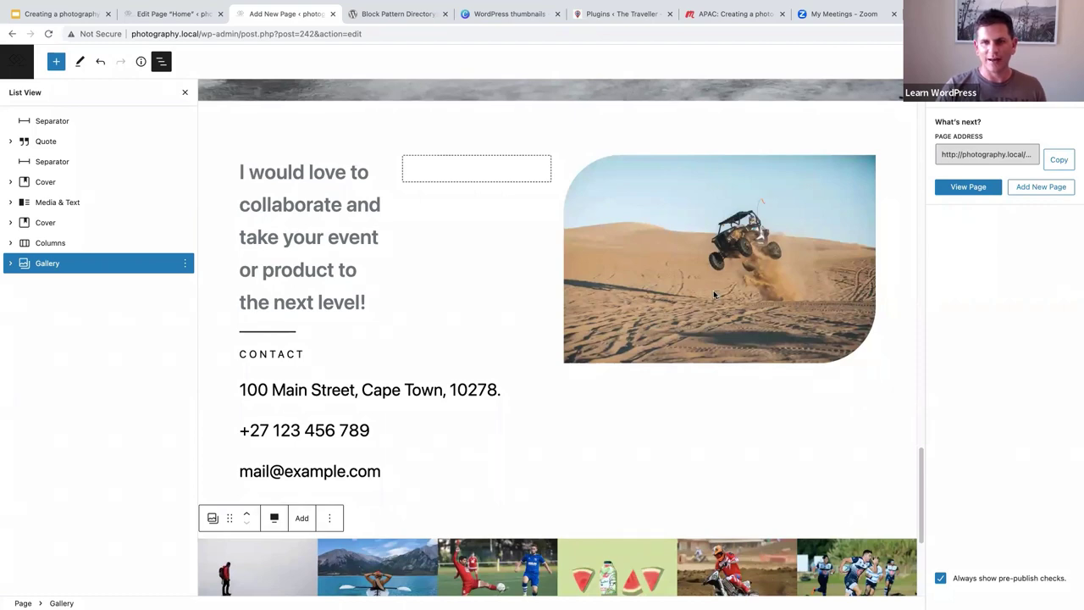
pyautogui.scroll(-2, 712, 294)
pyautogui.scroll(-2, 712, 295)
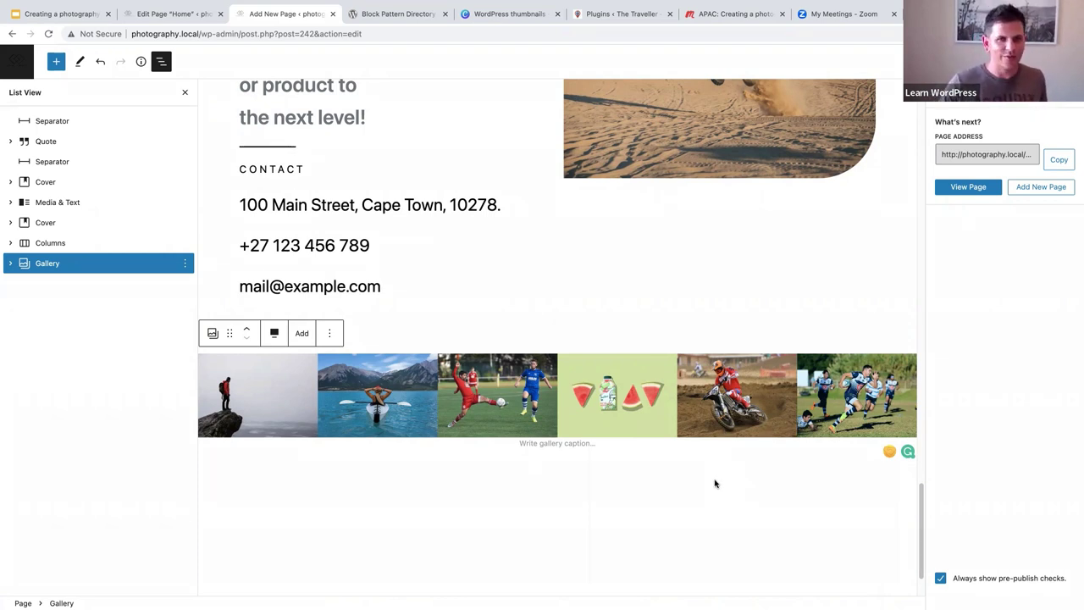
pyautogui.scroll(2, 717, 477)
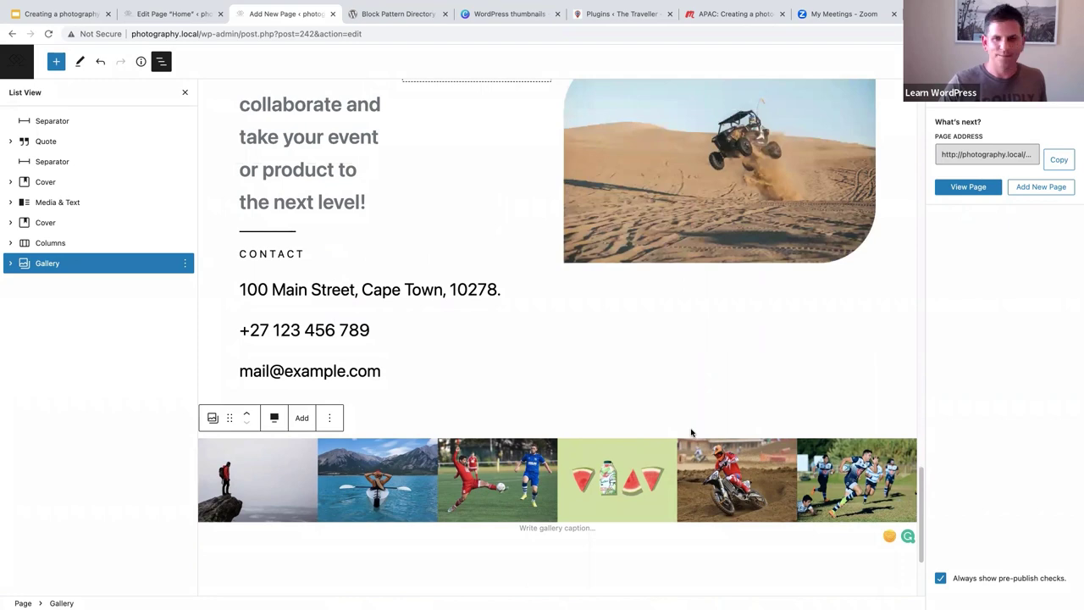
pyautogui.scroll(1, 691, 435)
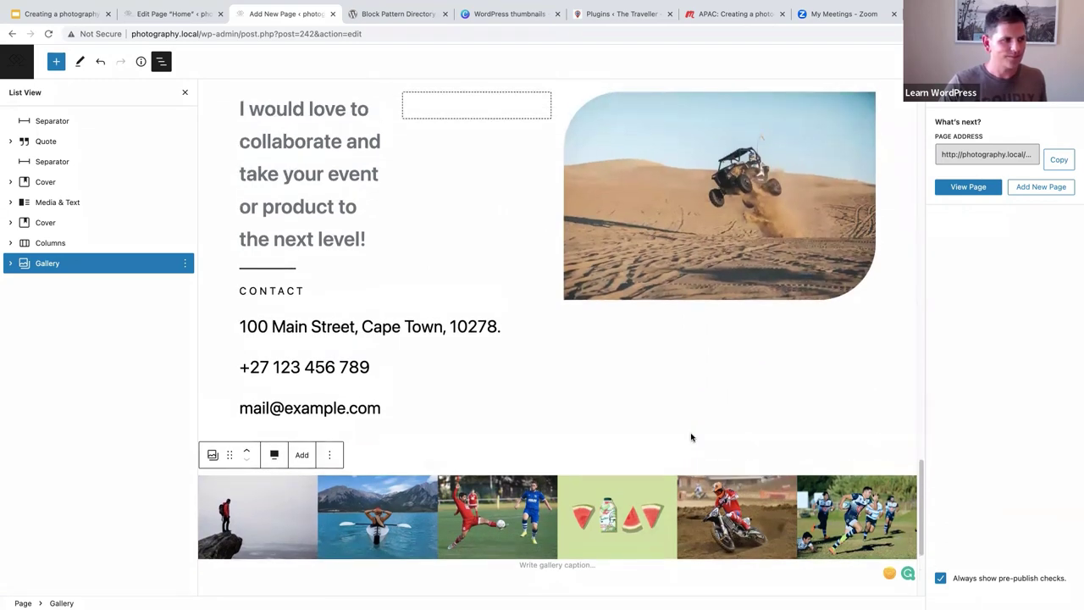
pyautogui.scroll(5, 691, 438)
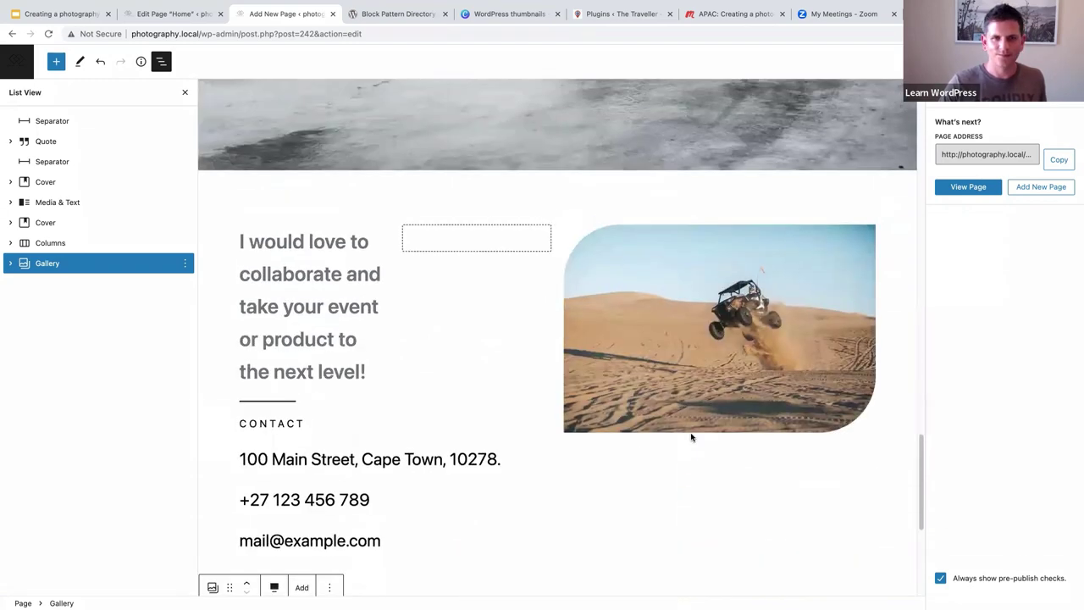
pyautogui.scroll(15, 691, 437)
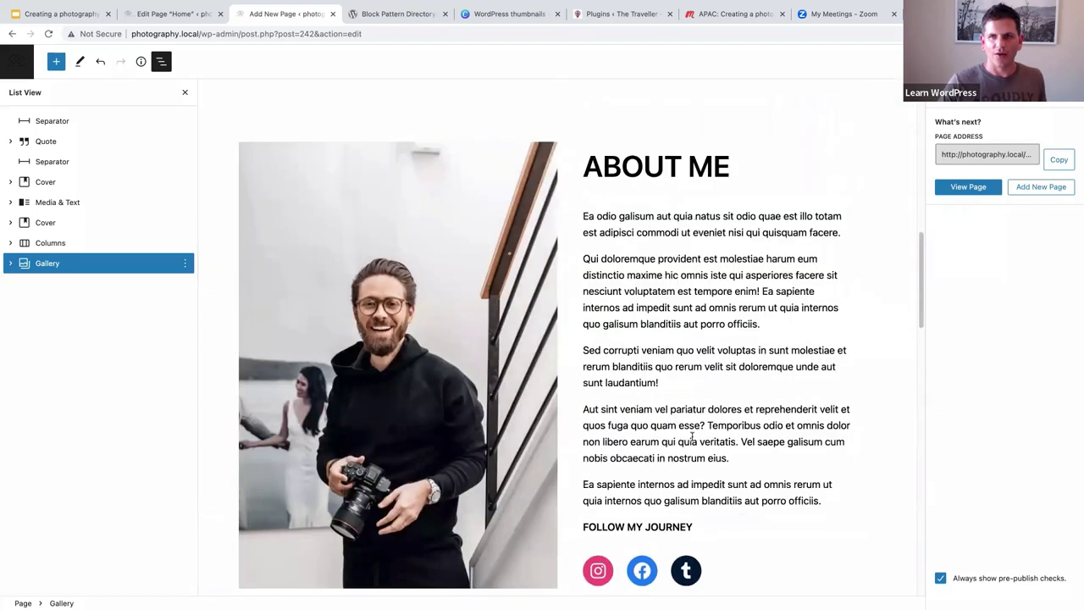
pyautogui.scroll(12, 694, 440)
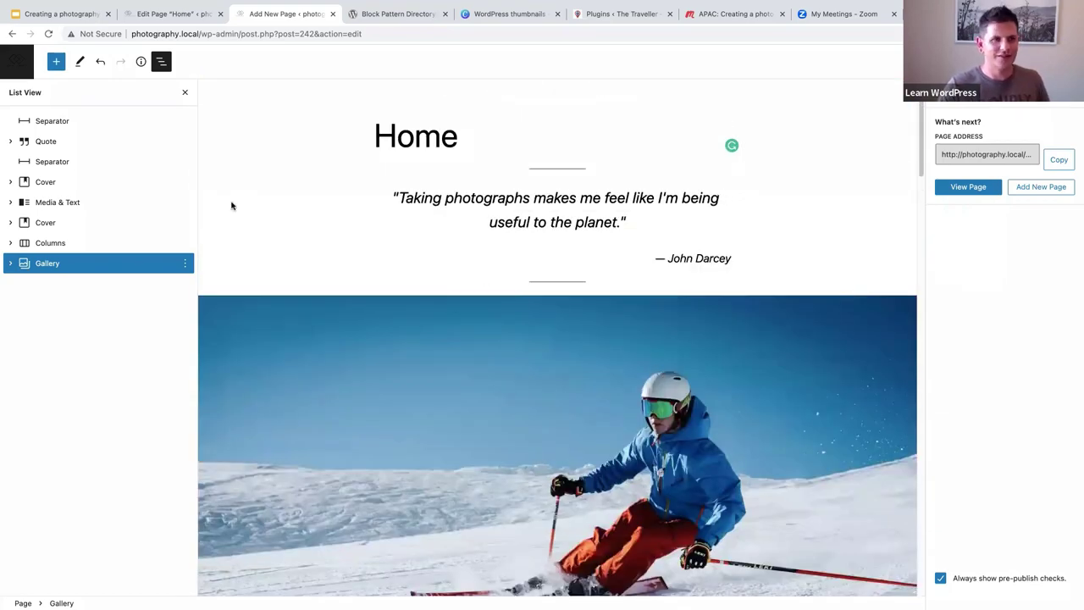
# - Return to the Home page editor and scroll to the top of the page
pyautogui.click(172, 14)
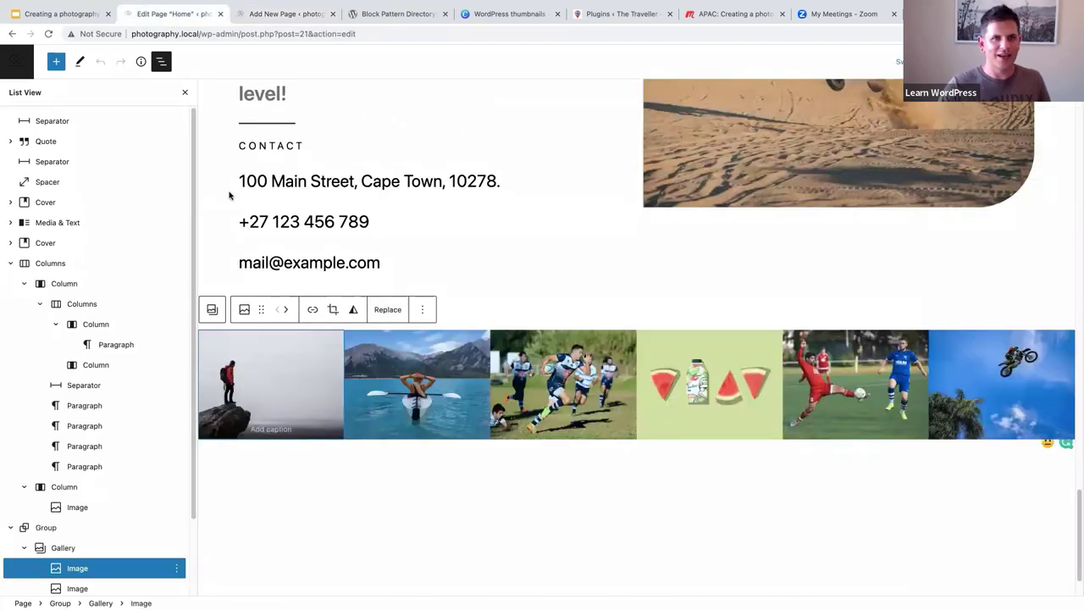
pyautogui.scroll(5, 706, 259)
pyautogui.scroll(10, 707, 259)
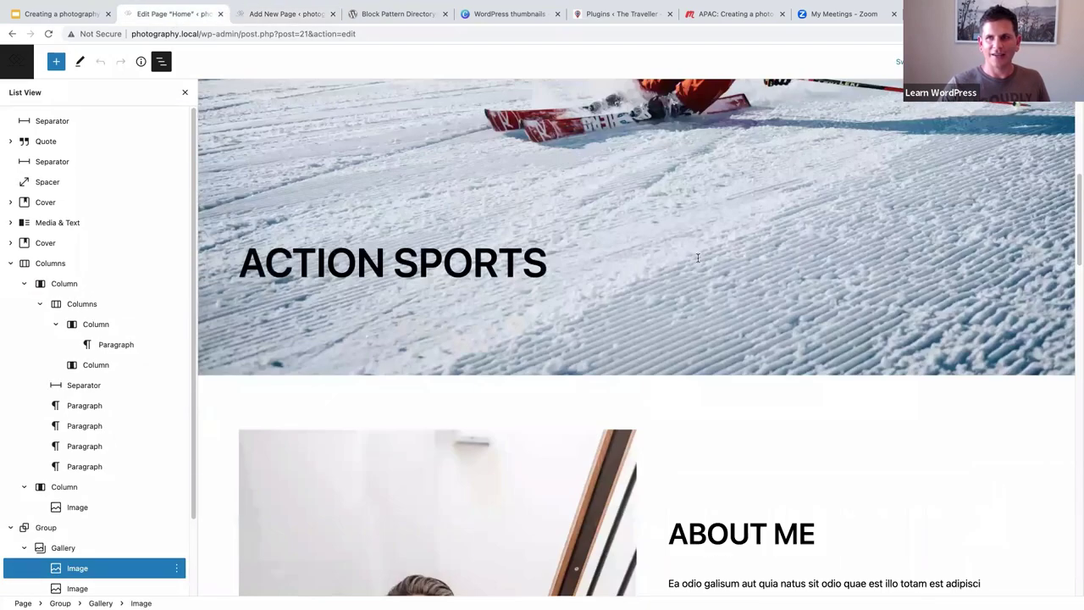
pyautogui.scroll(5, 707, 259)
# - Check the image block settings, hide List View, and deselect the image
pyautogui.click(1046, 61)
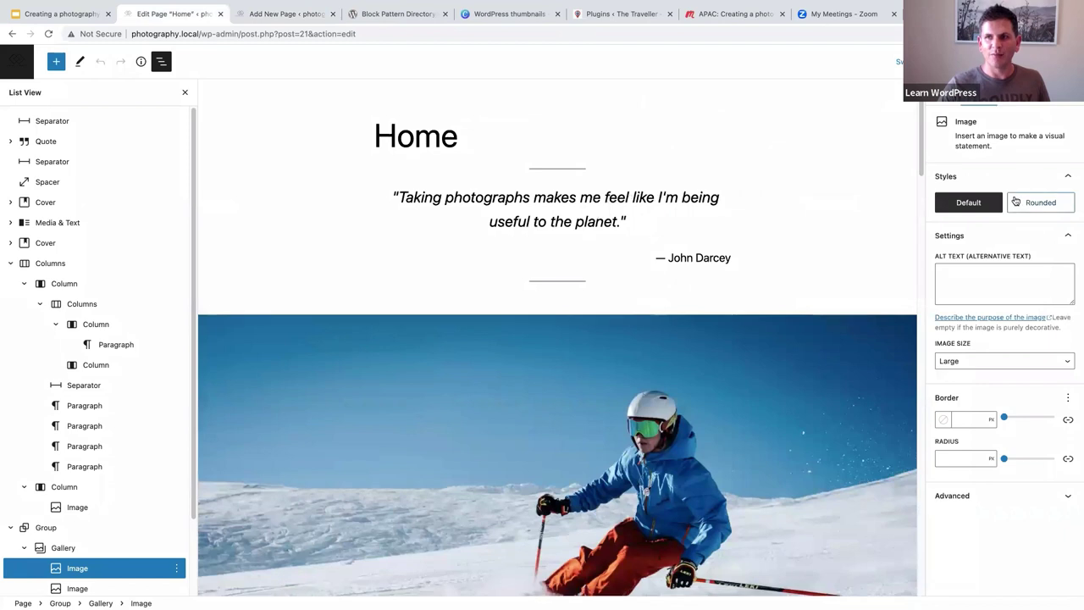
pyautogui.click(185, 92)
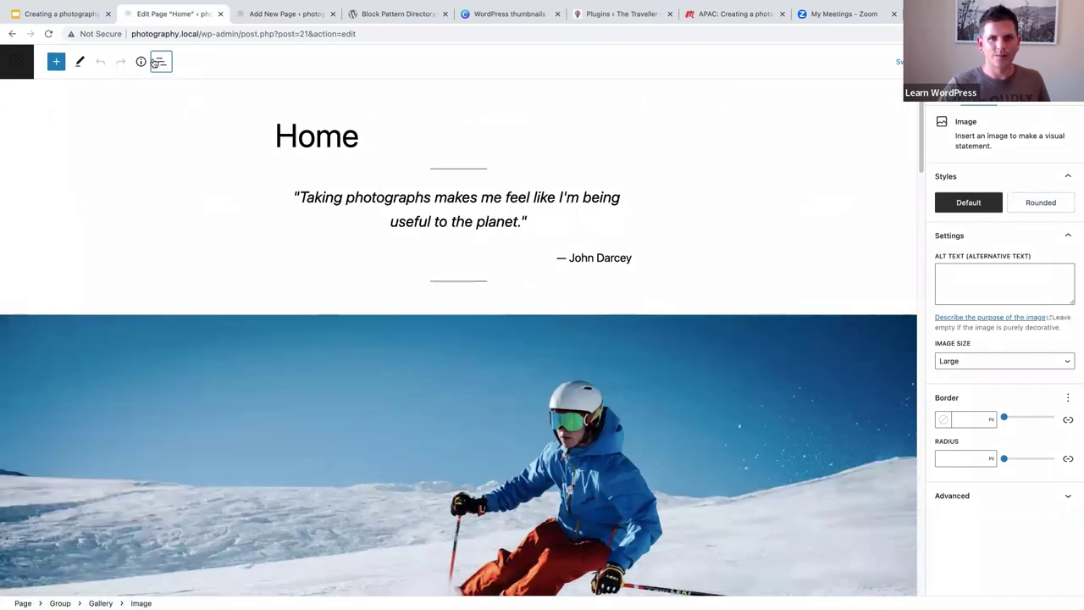
pyautogui.click(160, 61)
pyautogui.click(183, 91)
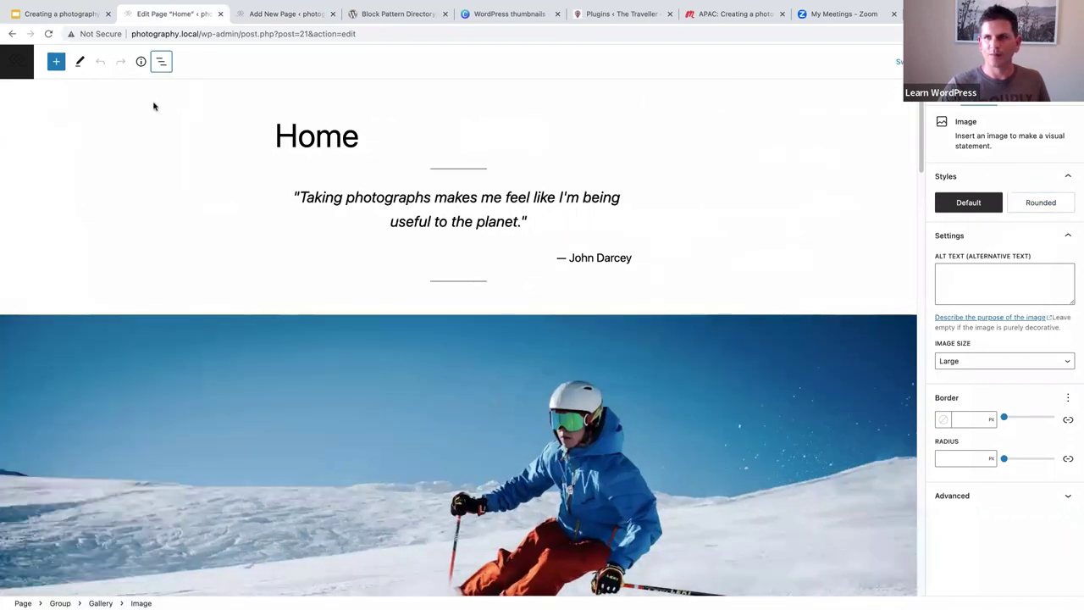
pyautogui.click(43, 91)
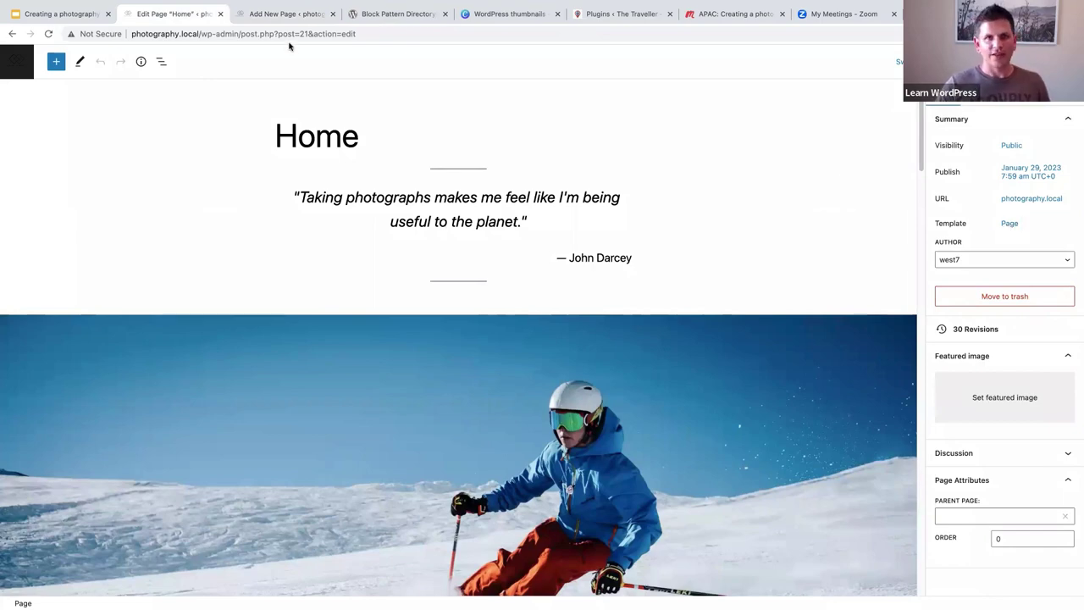
pyautogui.click(277, 16)
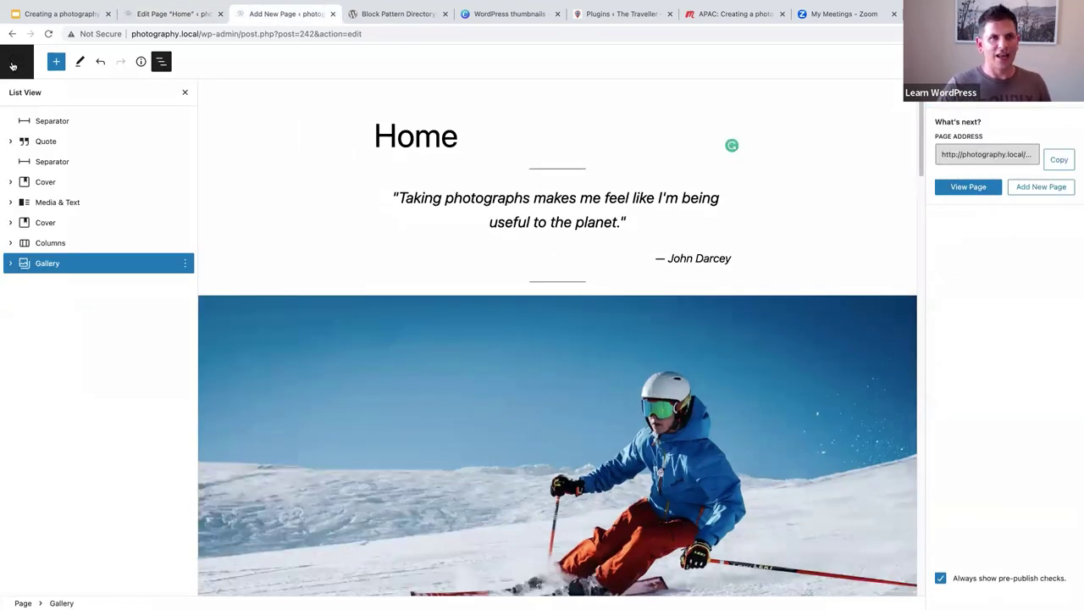
# - Exit to the admin, visit the live site and open Galleries > Action Sports
pyautogui.click(15, 63)
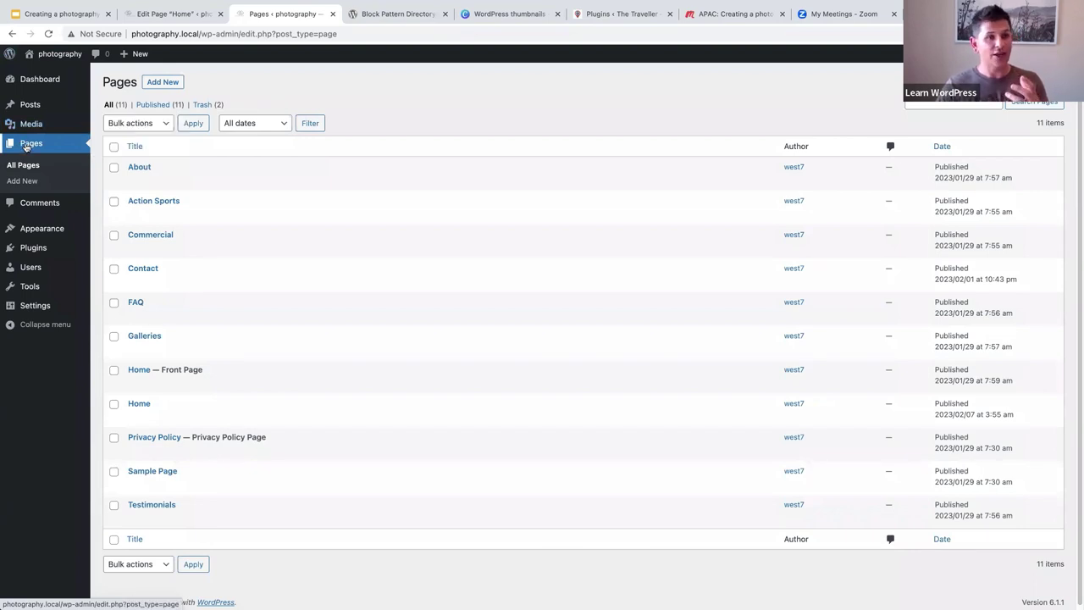
pyautogui.click(48, 54)
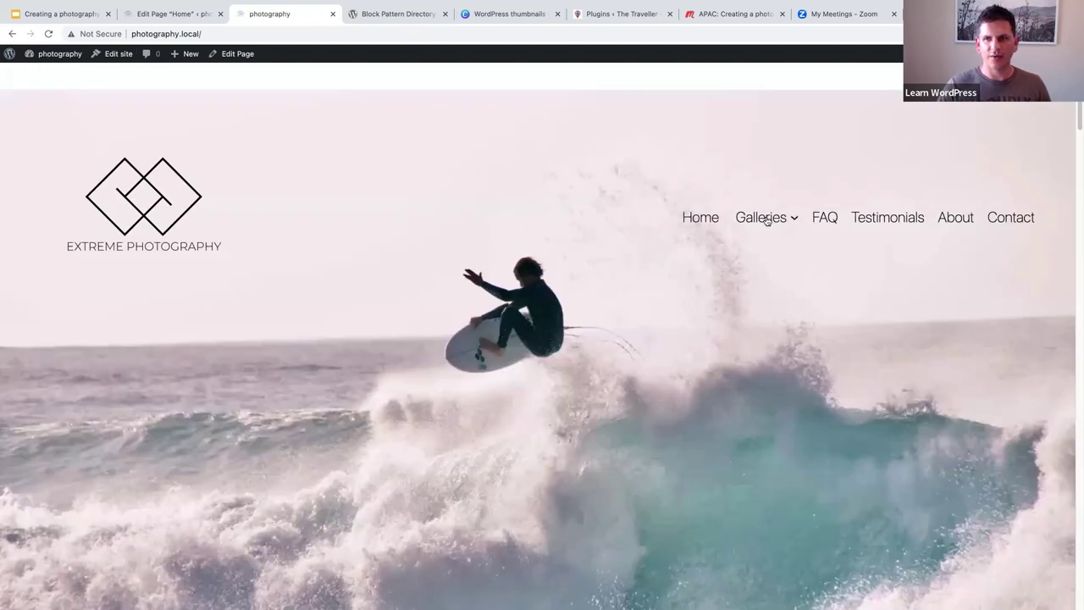
pyautogui.moveTo(759, 221)
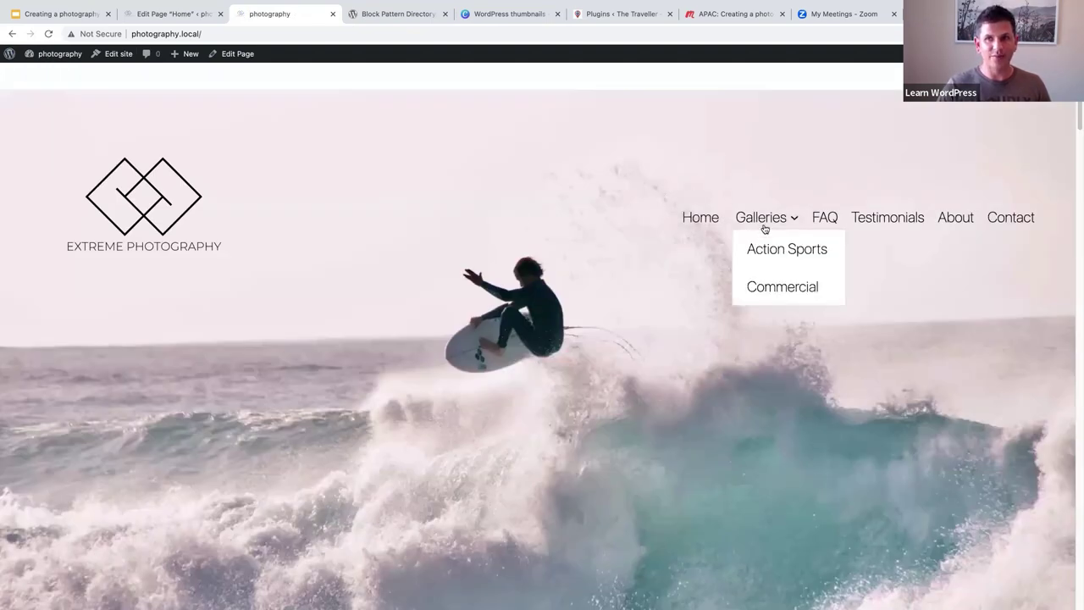
pyautogui.click(772, 250)
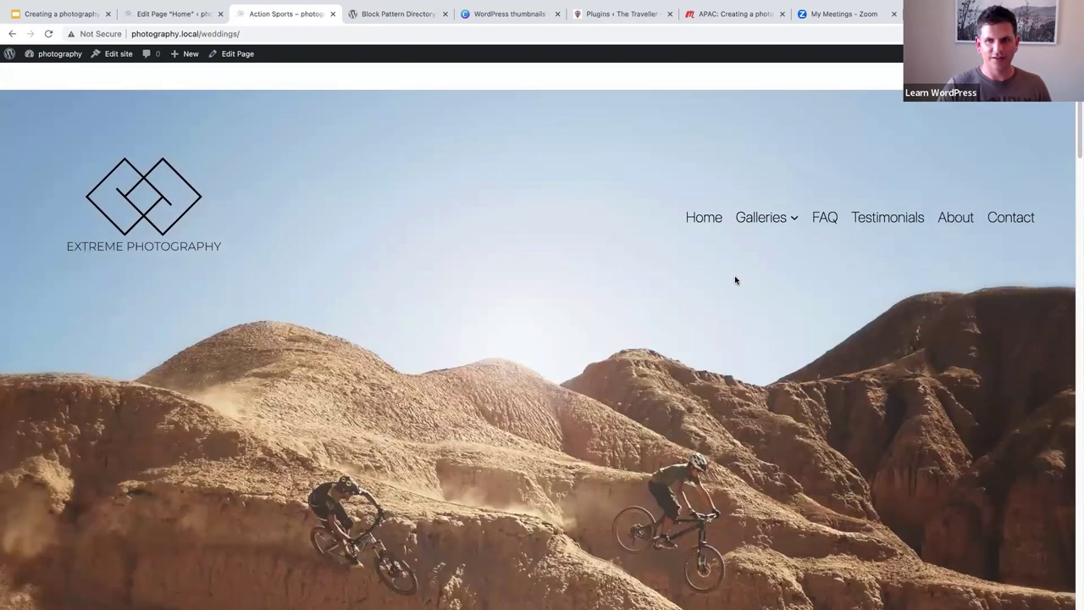
pyautogui.scroll(-3, 737, 278)
pyautogui.scroll(-5, 734, 275)
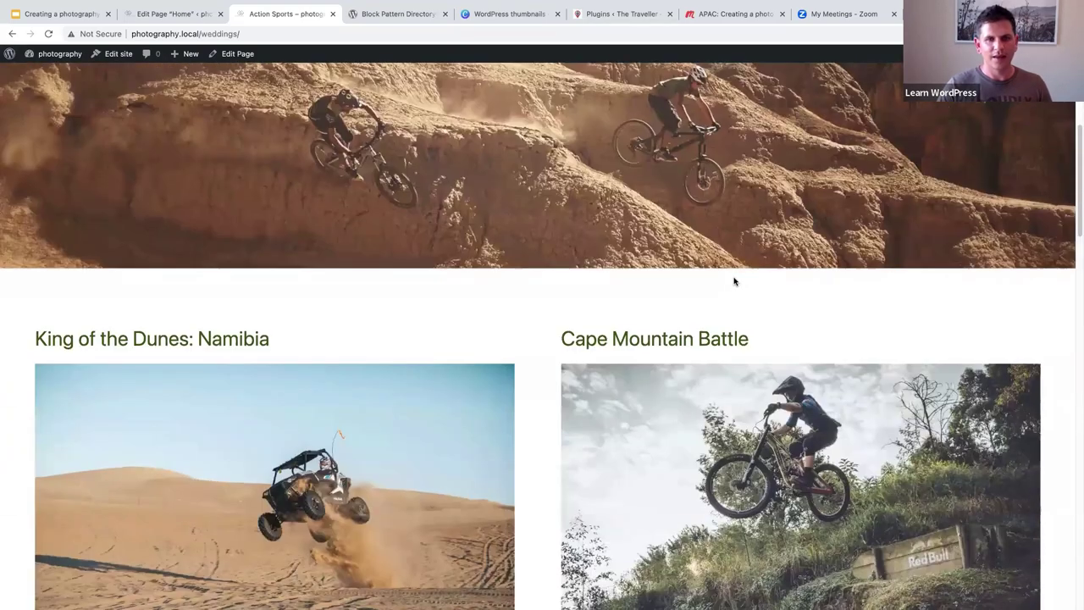
pyautogui.scroll(1, 322, 226)
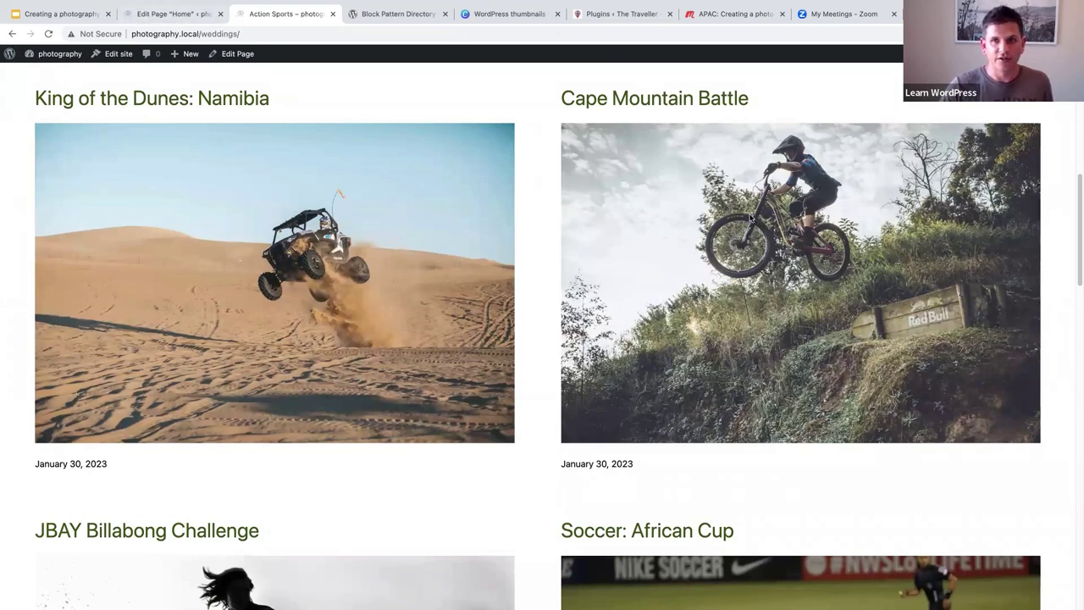
pyautogui.scroll(-3, 247, 412)
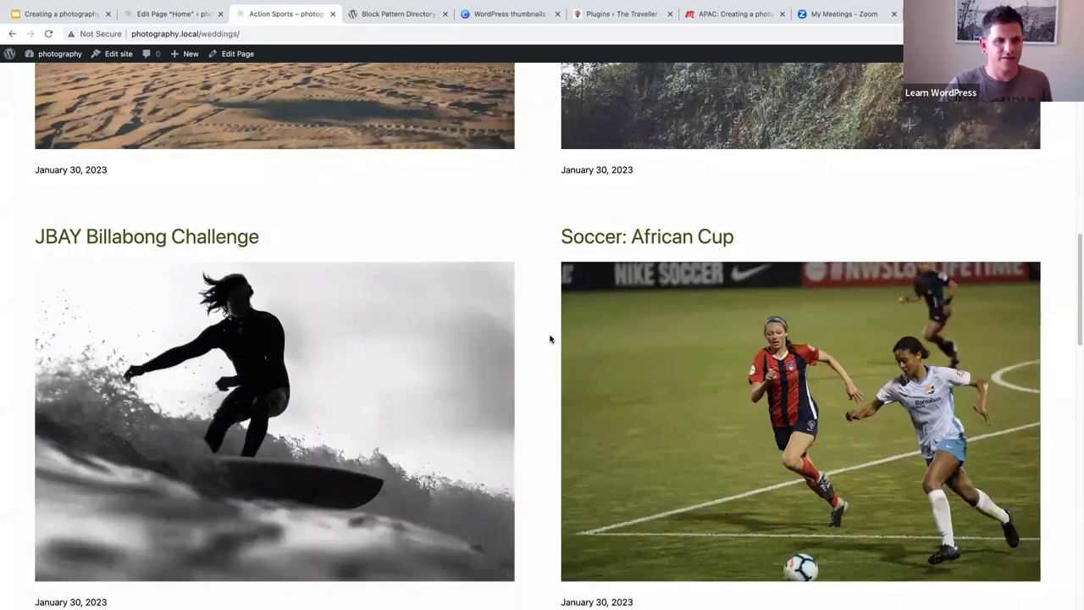
# - Go back to the Home editor, exit it, and open the admin Posts list
pyautogui.click(144, 12)
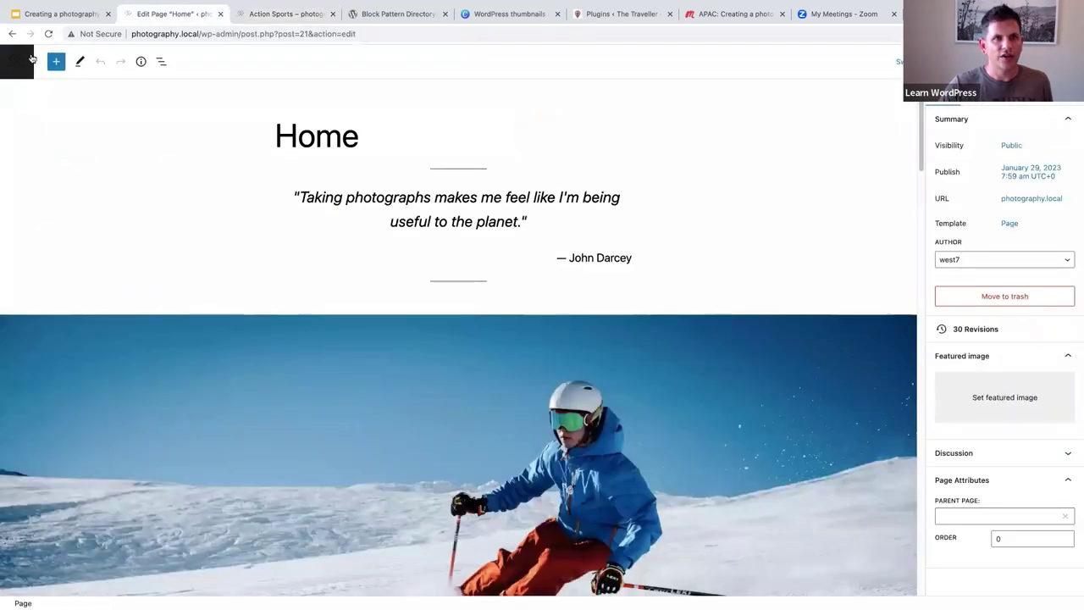
pyautogui.click(12, 62)
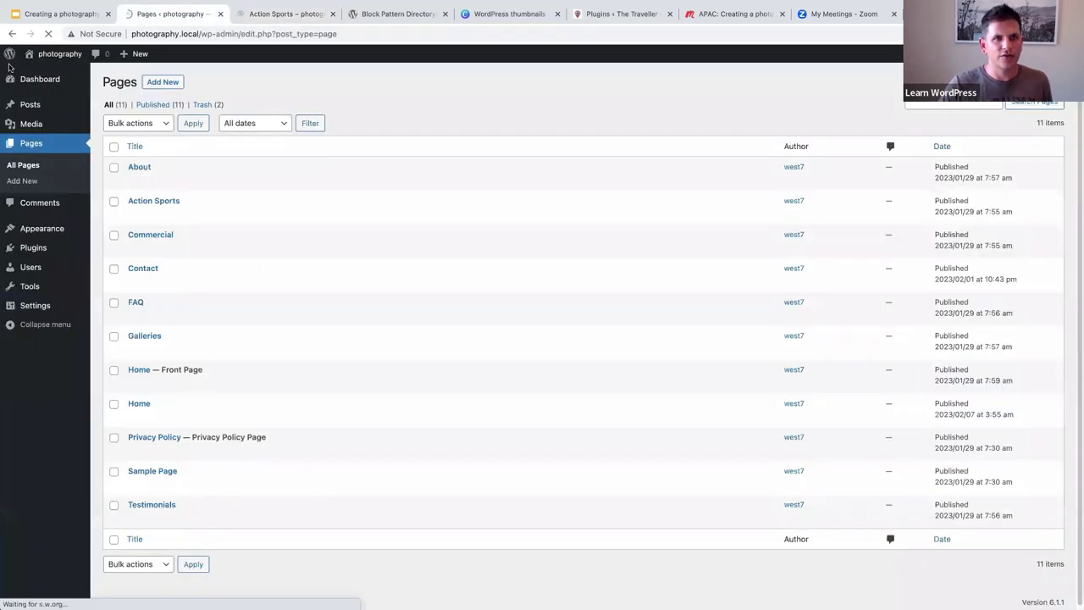
pyautogui.click(30, 104)
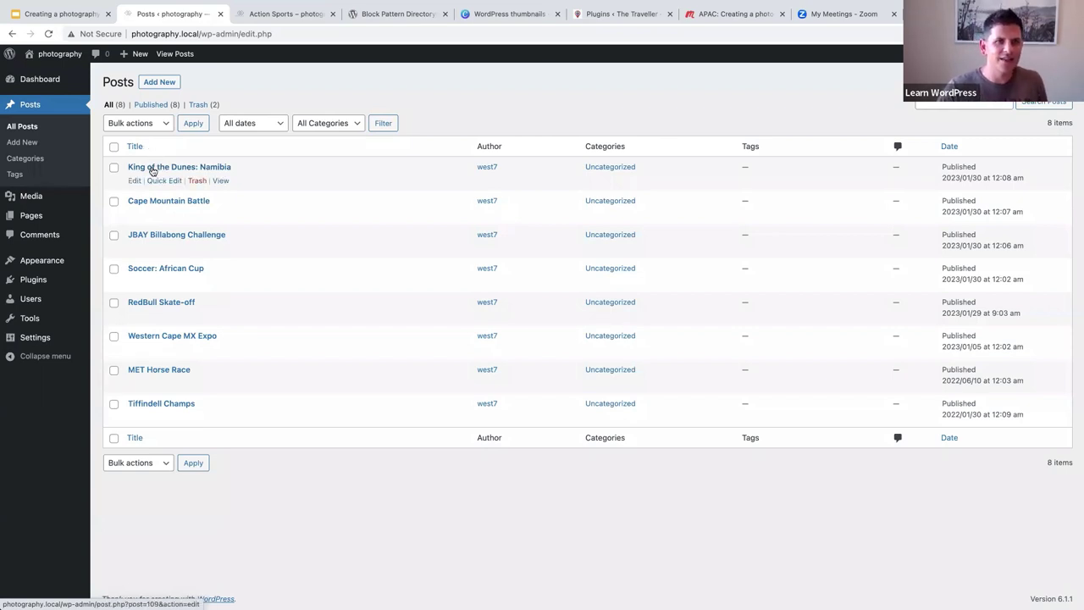
# - Open the RedBull Skate-off post and scroll through its photo galleries
pyautogui.click(147, 303)
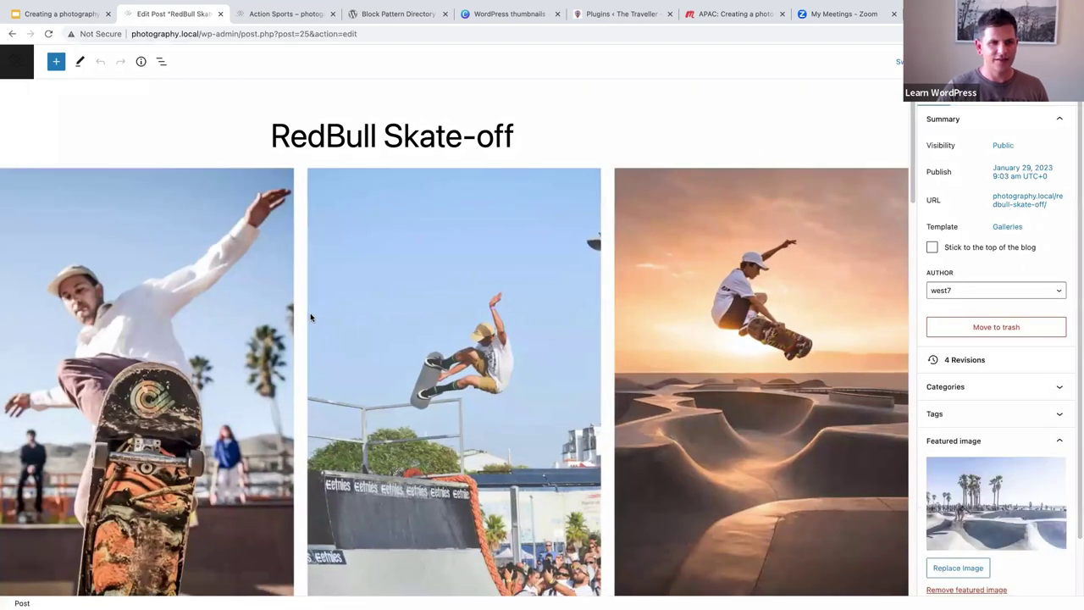
pyautogui.scroll(-5, 313, 316)
pyautogui.scroll(-8, 309, 315)
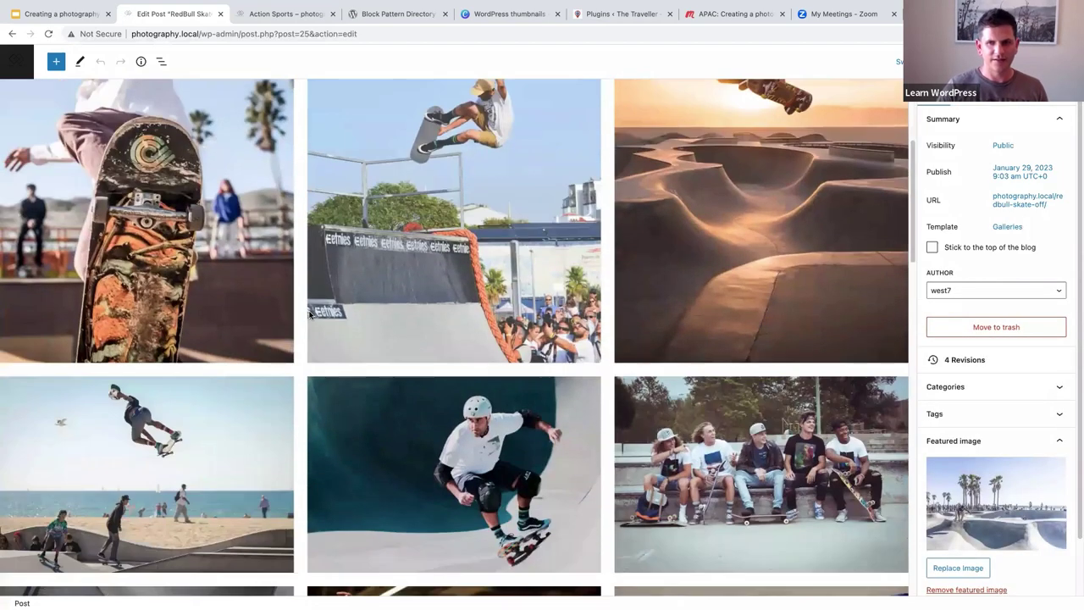
pyautogui.scroll(-14, 309, 315)
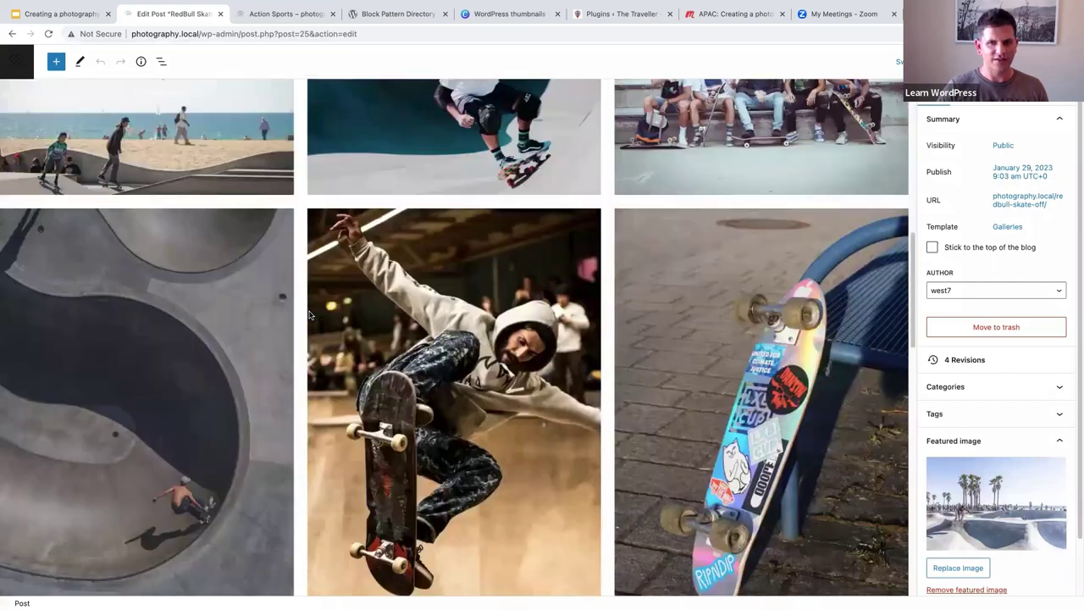
pyautogui.scroll(-4, 311, 316)
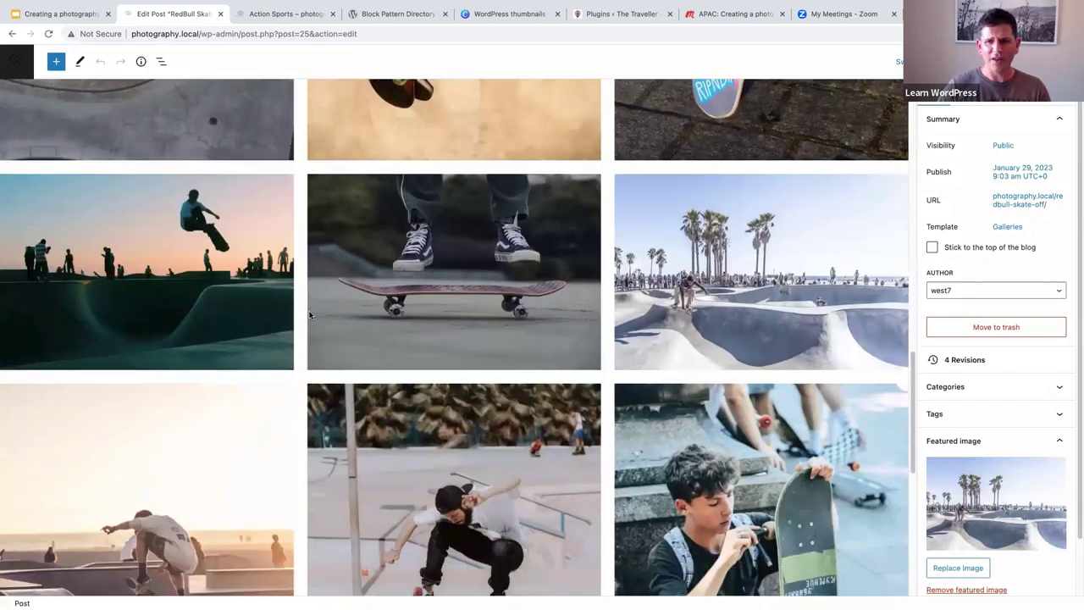
pyautogui.scroll(5, 311, 317)
pyautogui.scroll(15, 310, 316)
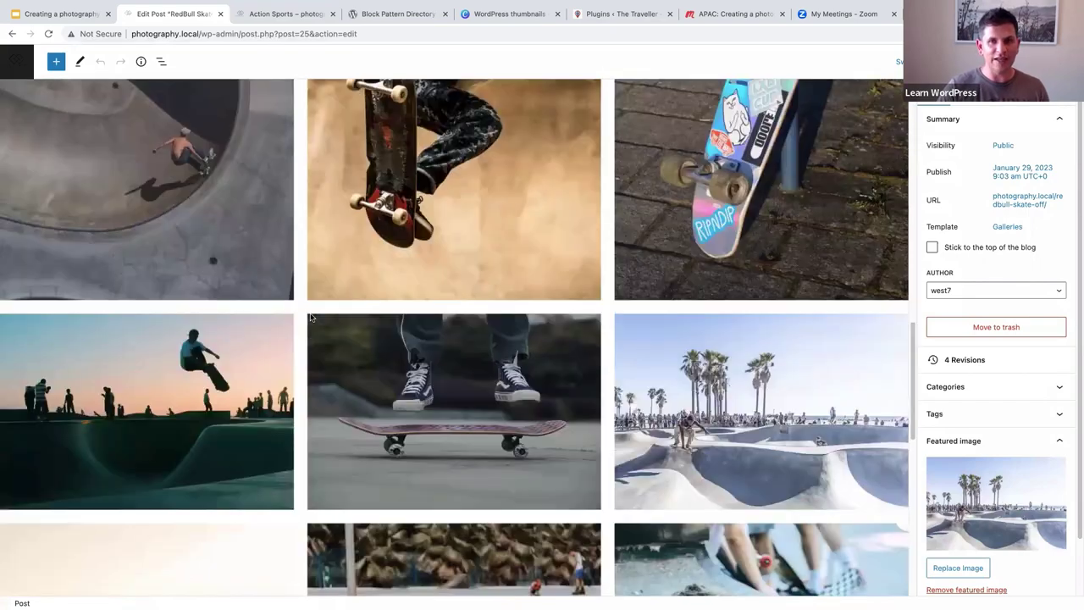
pyautogui.scroll(6, 266, 296)
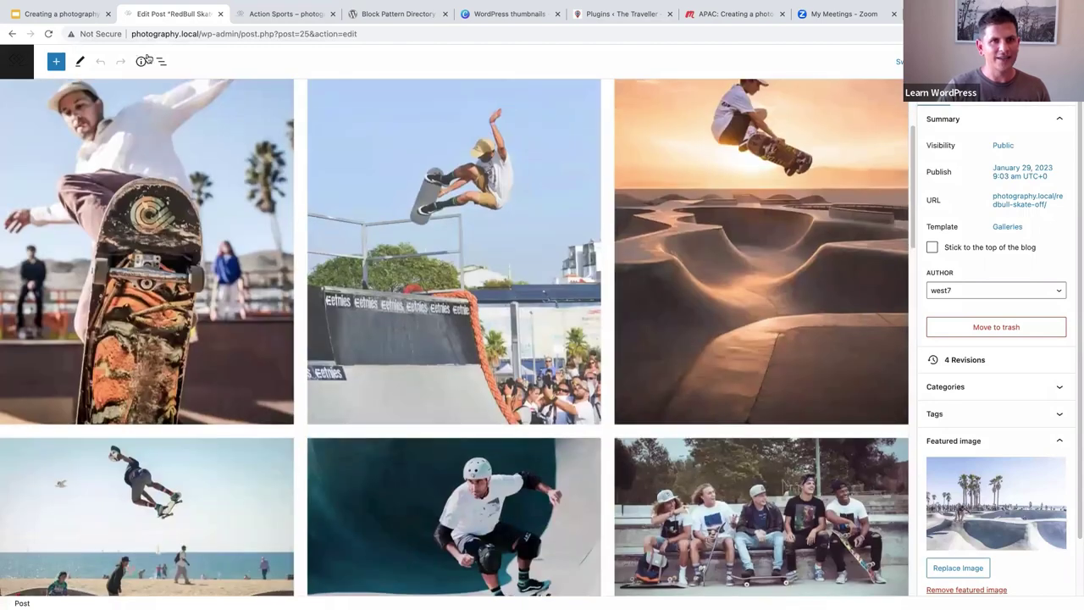
# - Inspect the first and second Gallery blocks in List View, then close List View
pyautogui.click(161, 61)
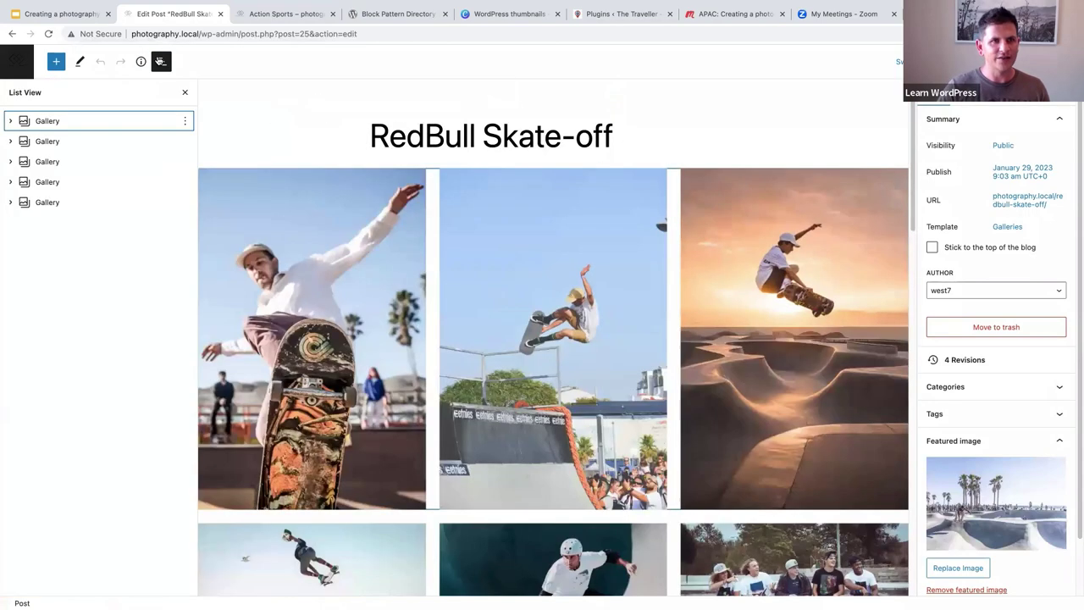
pyautogui.click(42, 121)
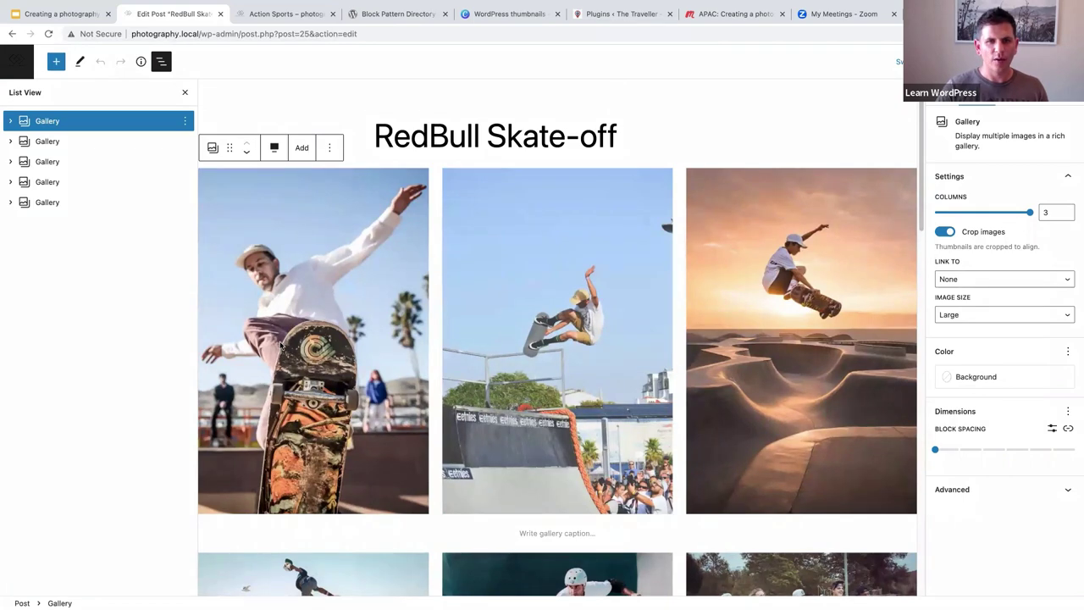
pyautogui.scroll(-2, 740, 352)
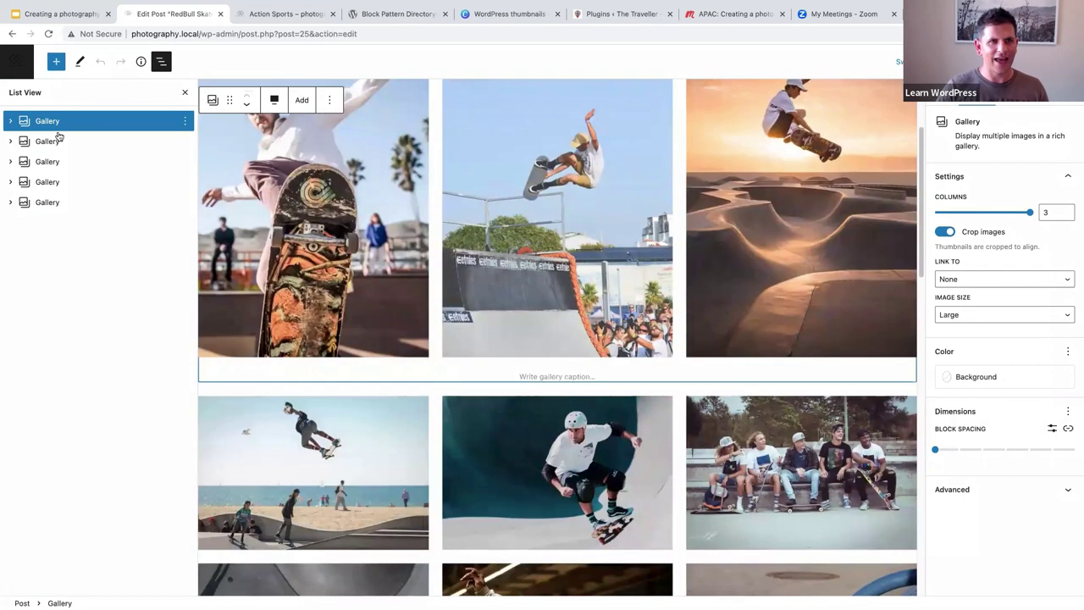
pyautogui.click(48, 140)
pyautogui.scroll(-4, 267, 282)
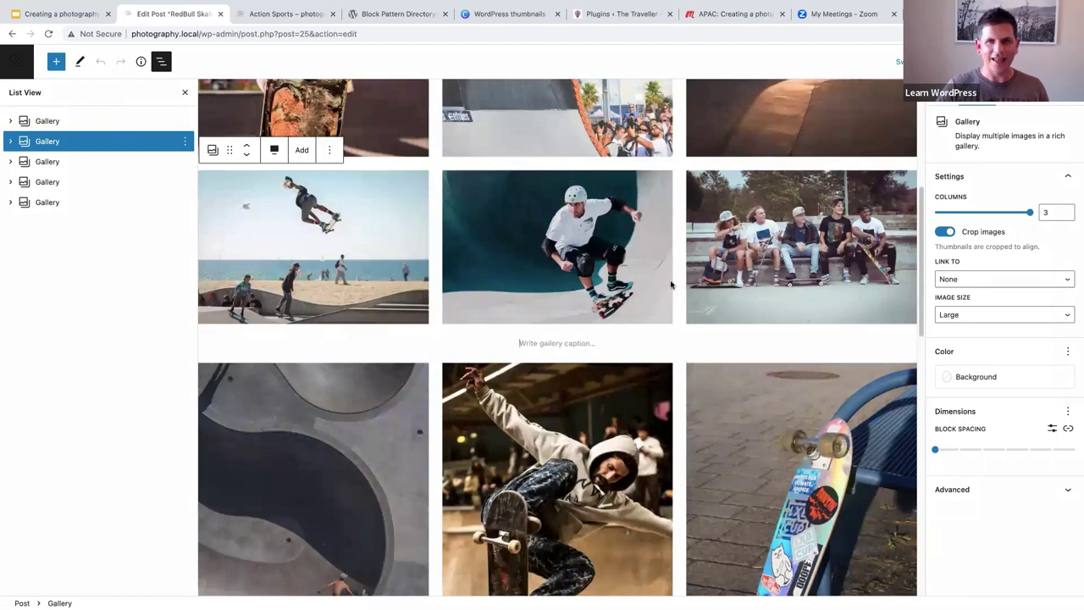
pyautogui.scroll(-4, 828, 335)
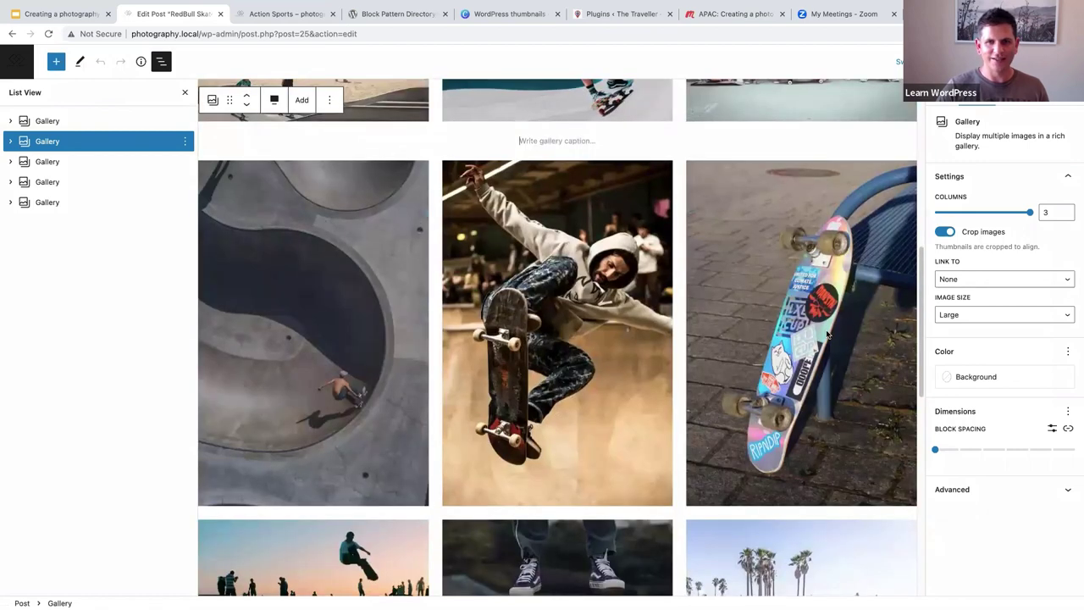
pyautogui.scroll(-4, 828, 334)
pyautogui.scroll(-7, 813, 336)
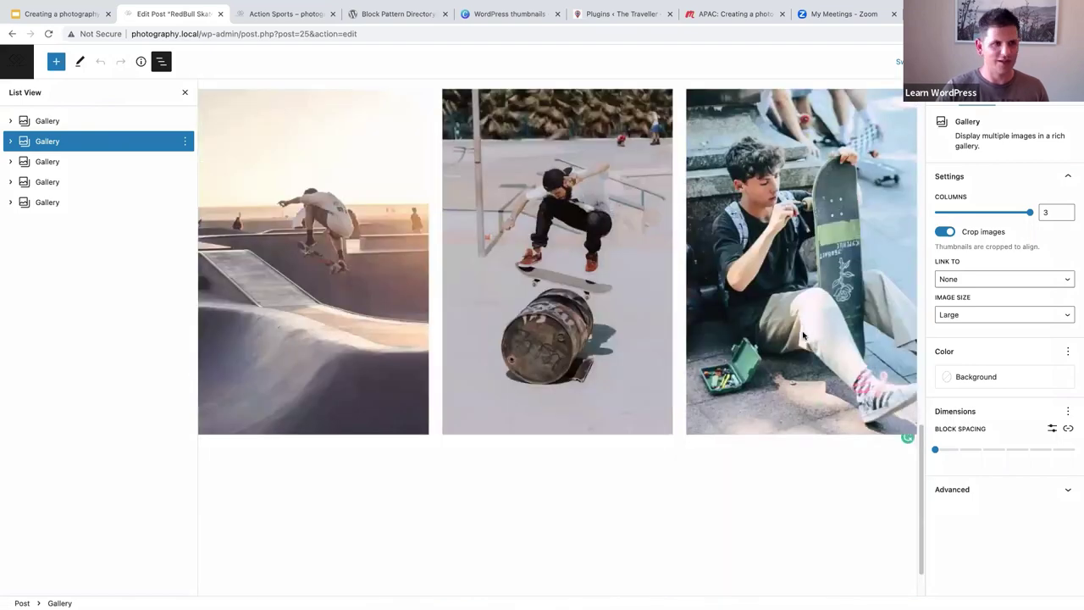
pyautogui.scroll(4, 804, 339)
pyautogui.scroll(10, 809, 342)
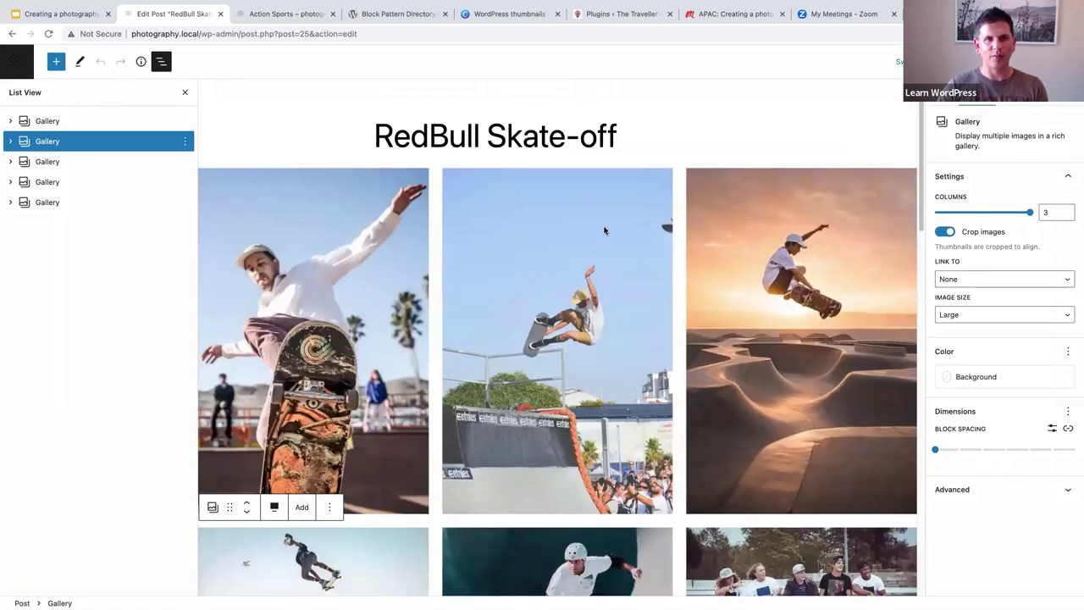
pyautogui.click(183, 94)
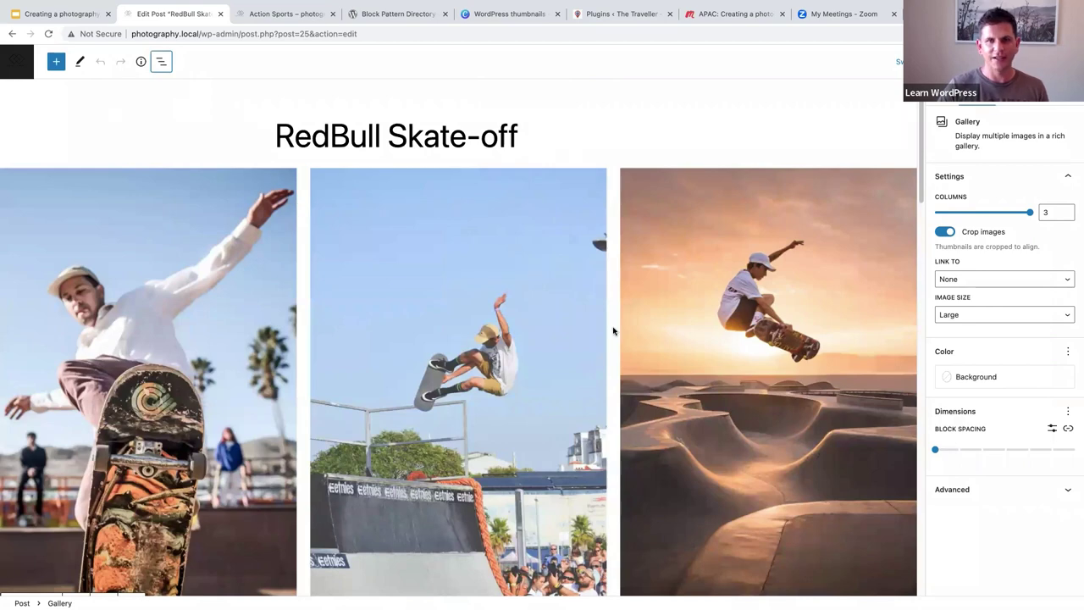
pyautogui.click(17, 68)
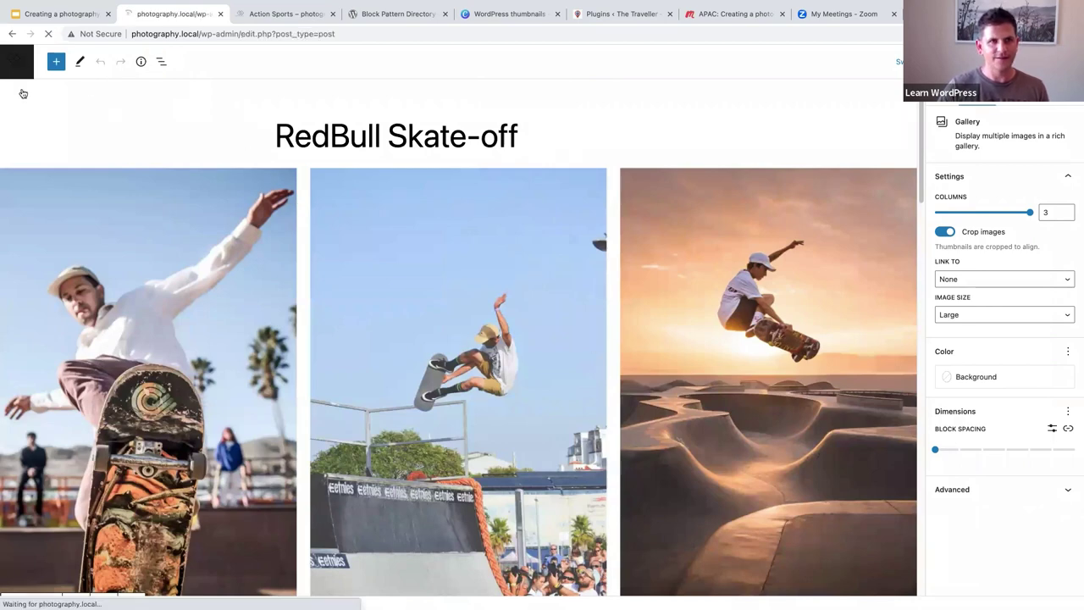
pyautogui.click(27, 106)
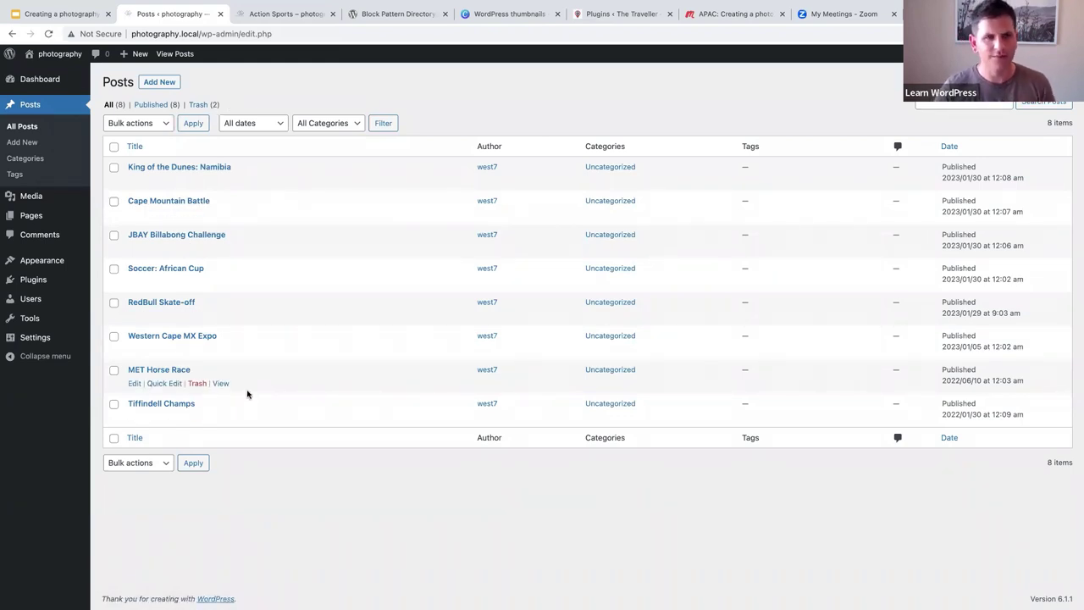
pyautogui.click(26, 214)
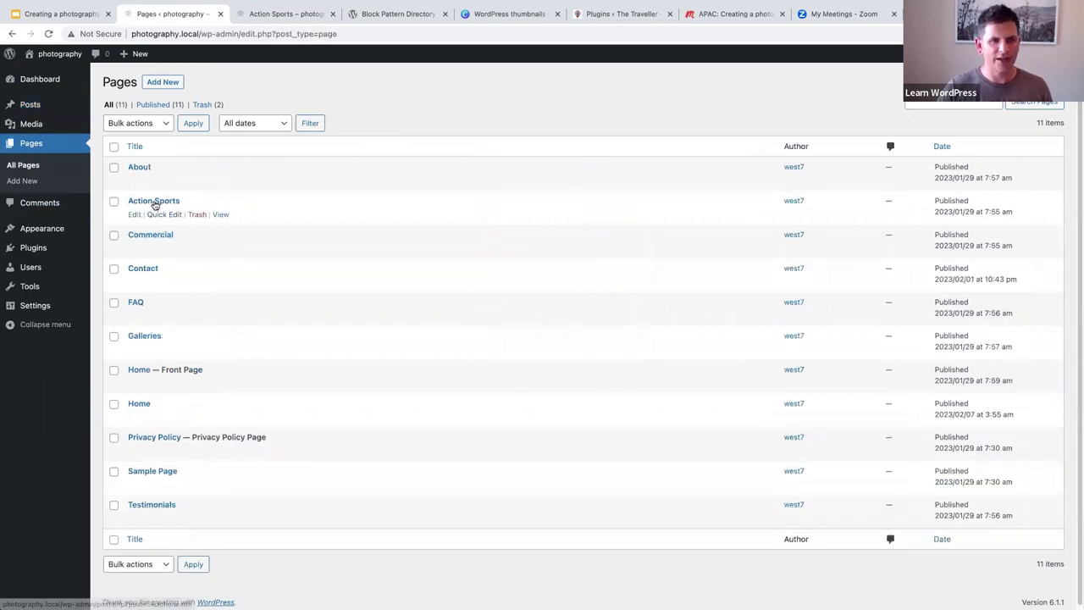
pyautogui.click(153, 204)
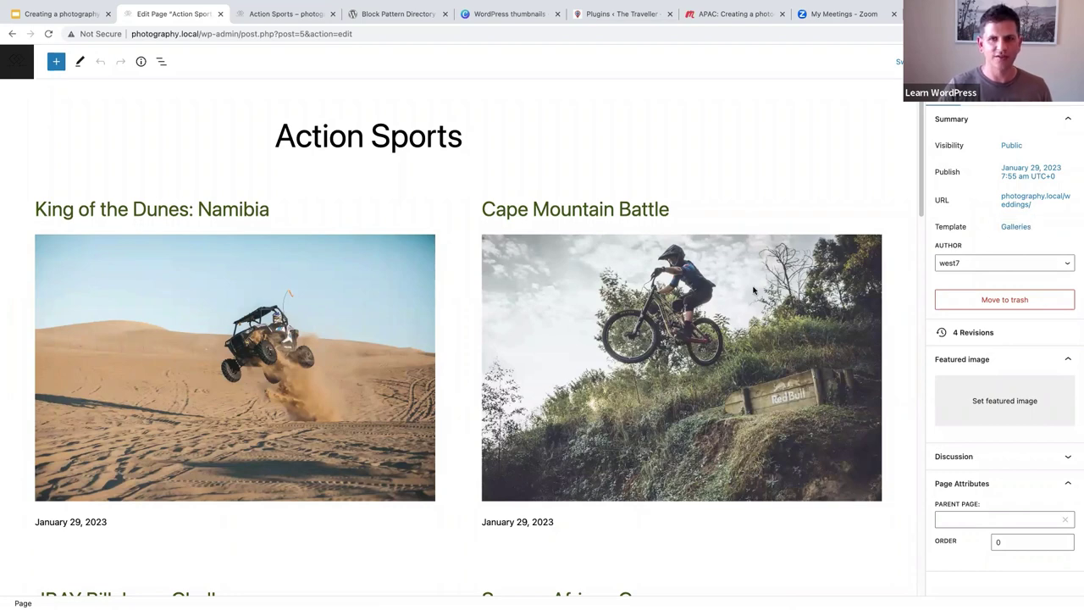
pyautogui.scroll(-3, 476, 320)
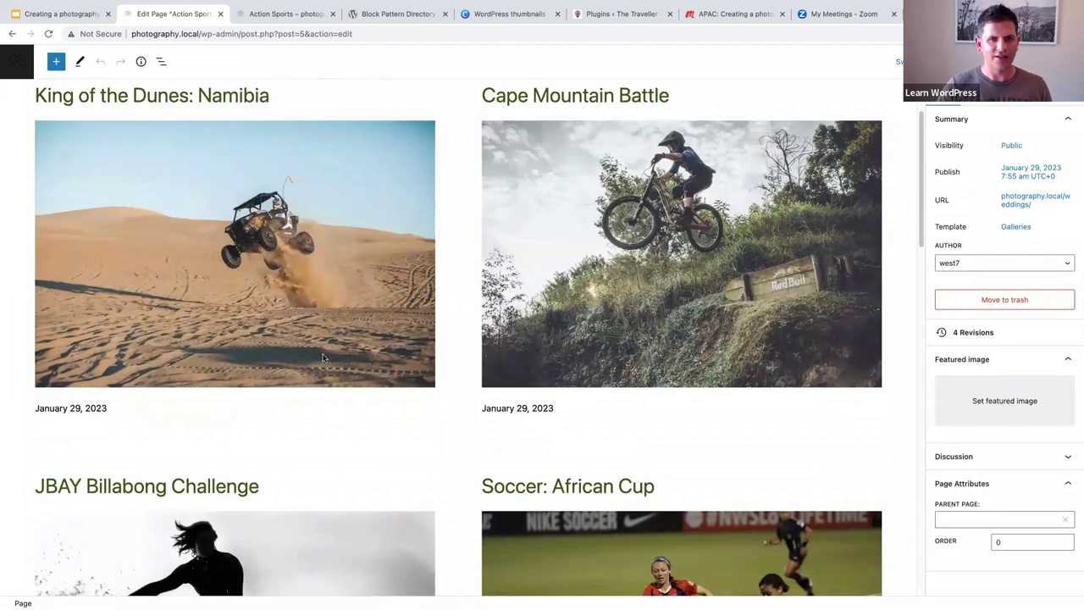
pyautogui.scroll(-3, 467, 362)
pyautogui.scroll(-15, 467, 362)
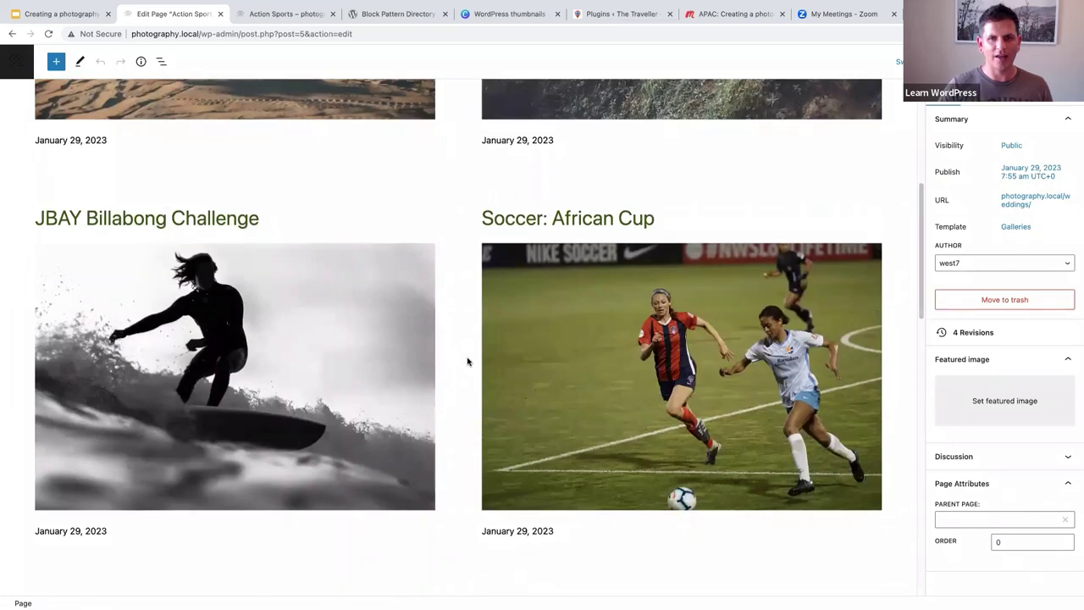
pyautogui.scroll(-11, 467, 362)
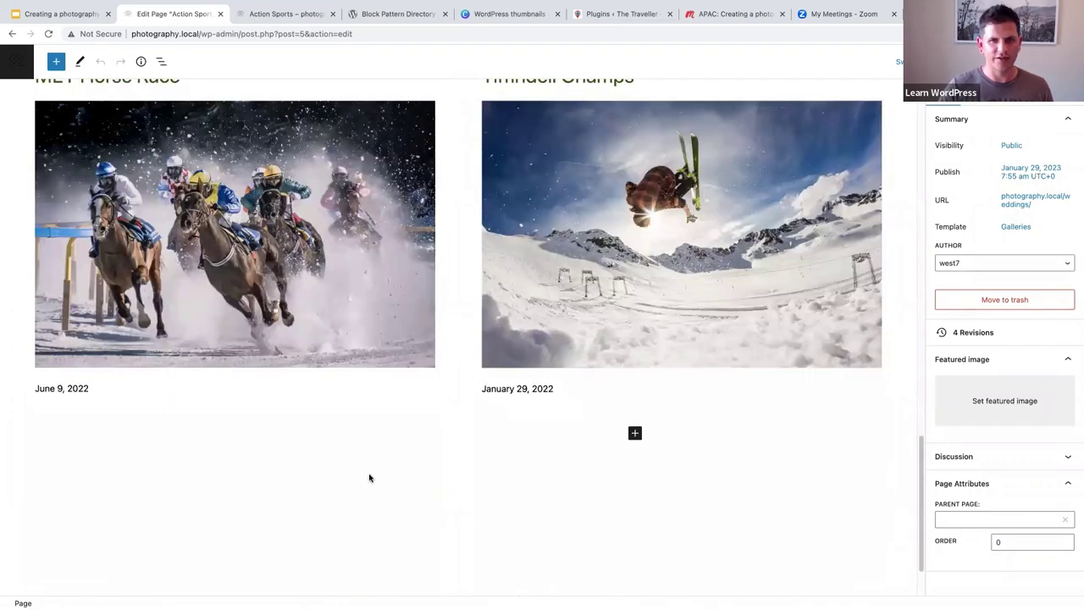
pyautogui.scroll(-2, 368, 477)
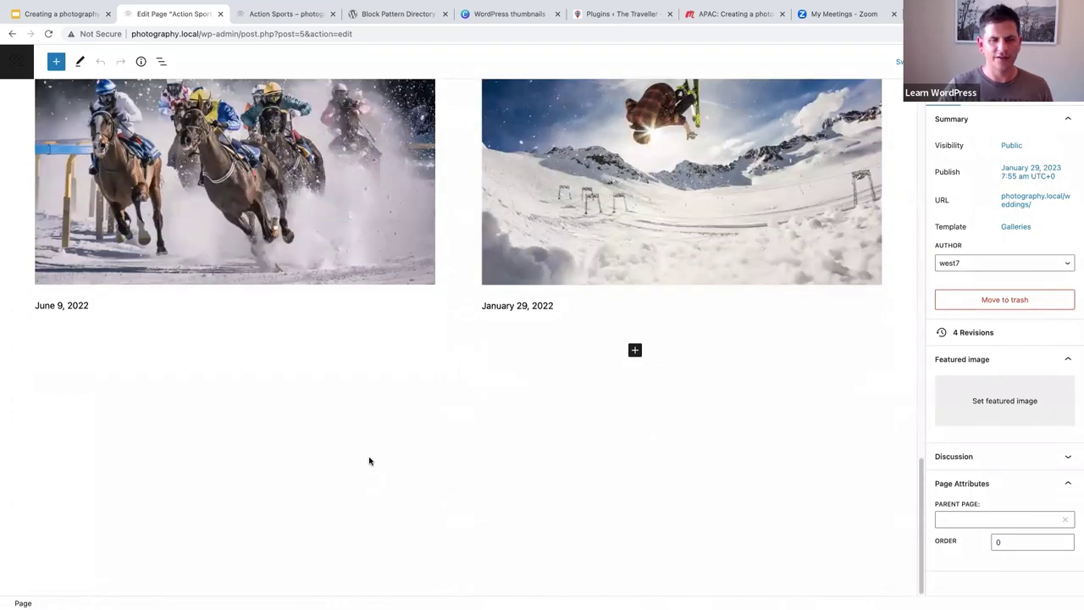
# - Add a Query Loop block below the gallery via a 'query' block search
pyautogui.click(637, 350)
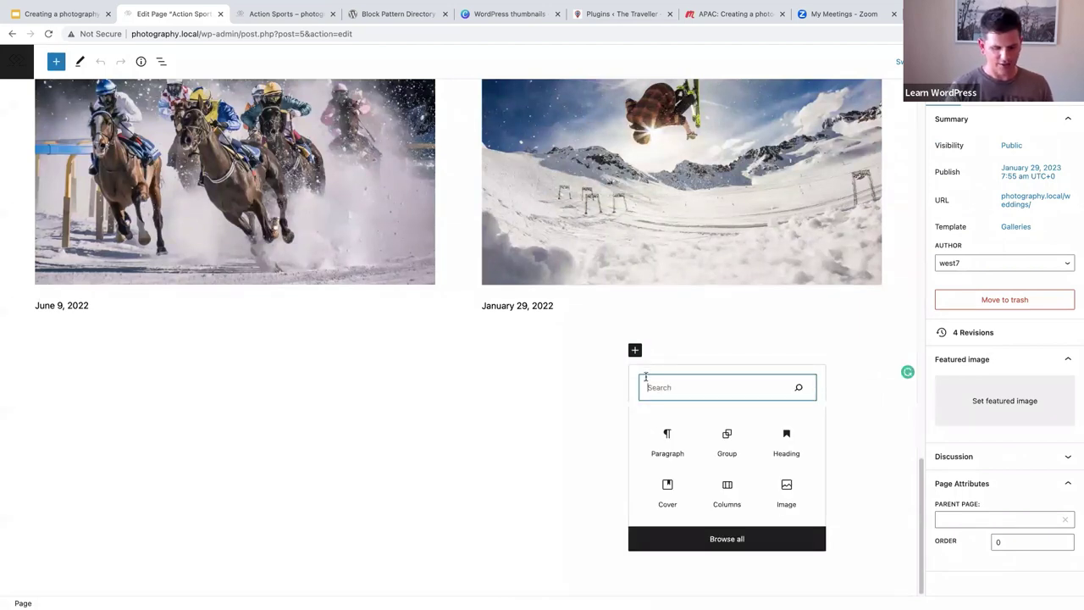
pyautogui.write('query')
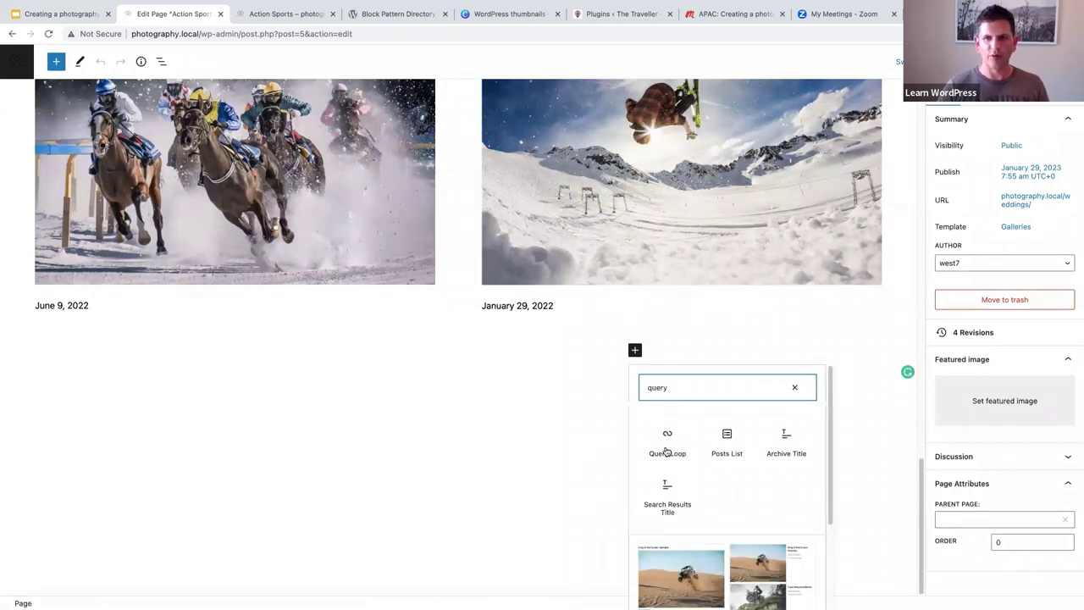
pyautogui.click(665, 445)
pyautogui.scroll(-2, 354, 366)
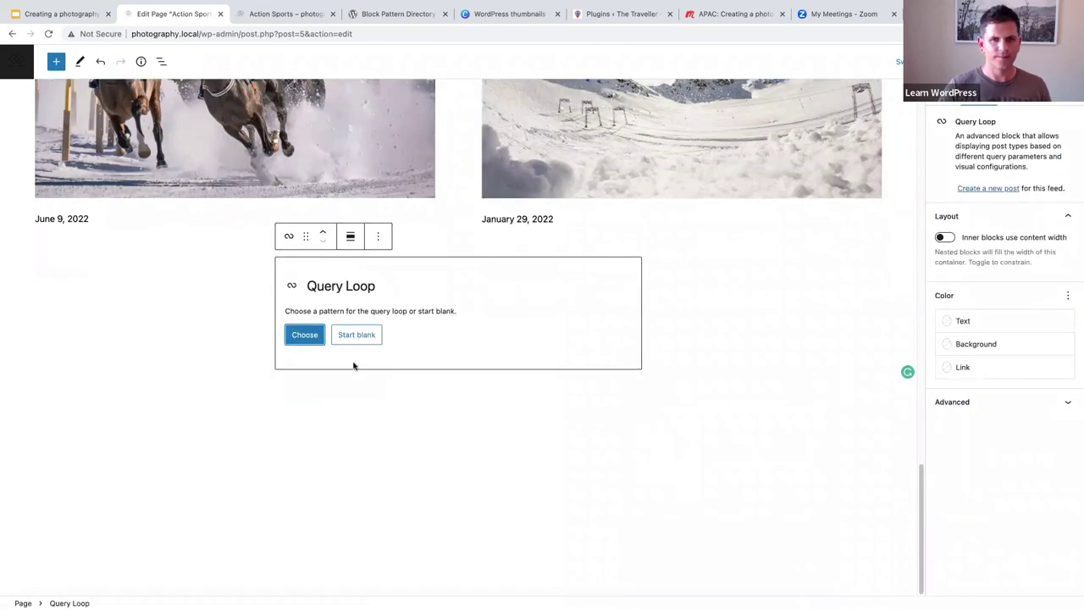
# - Browse the Query Loop patterns and insert the three-column title grid pattern
pyautogui.click(306, 336)
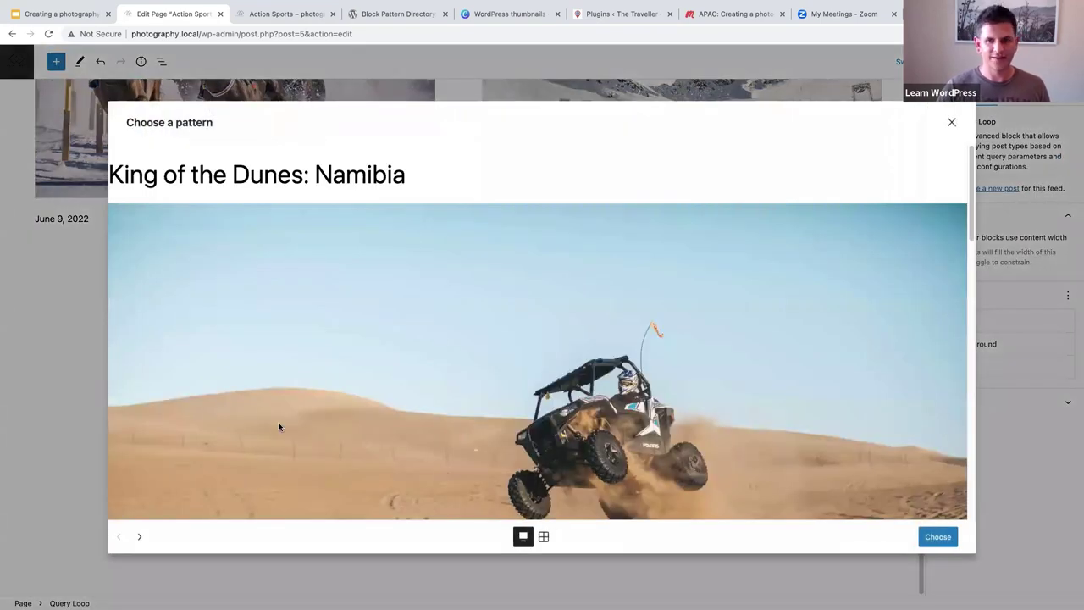
pyautogui.scroll(-6, 283, 415)
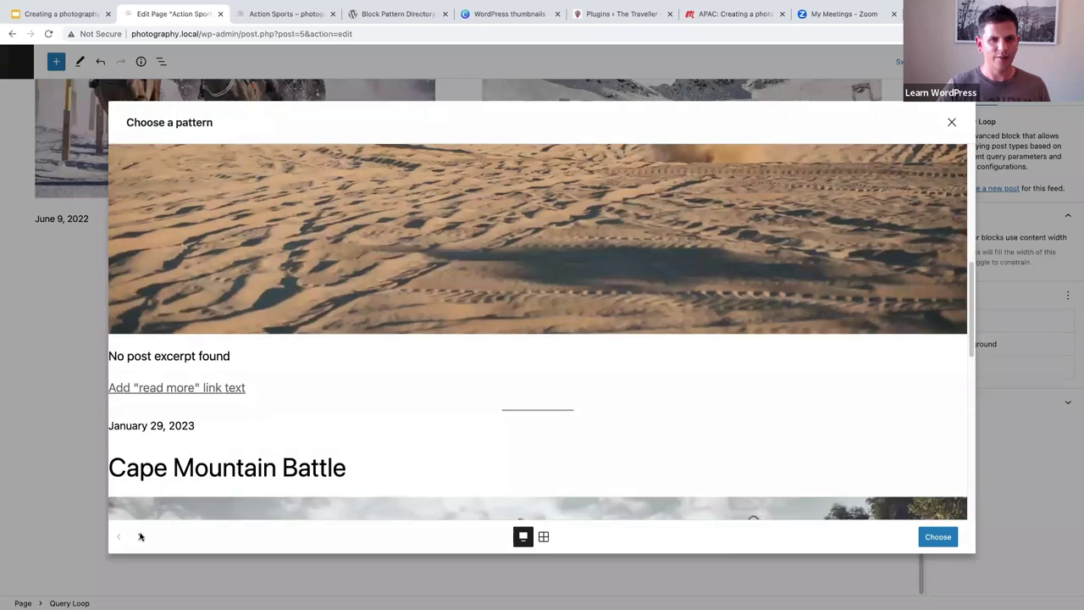
pyautogui.click(141, 536)
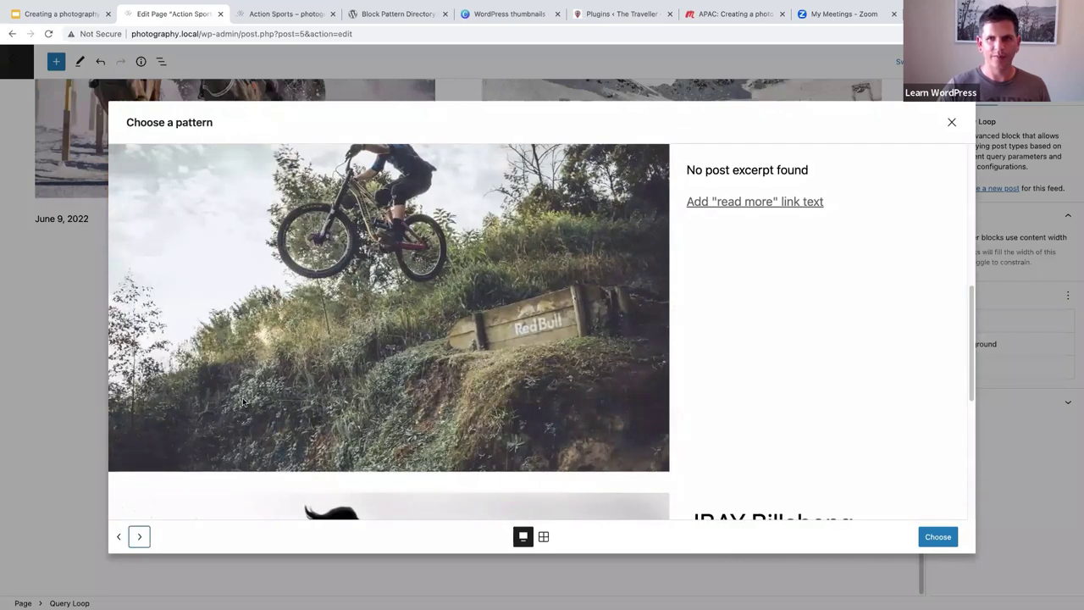
pyautogui.scroll(3, 243, 401)
pyautogui.scroll(3, 242, 400)
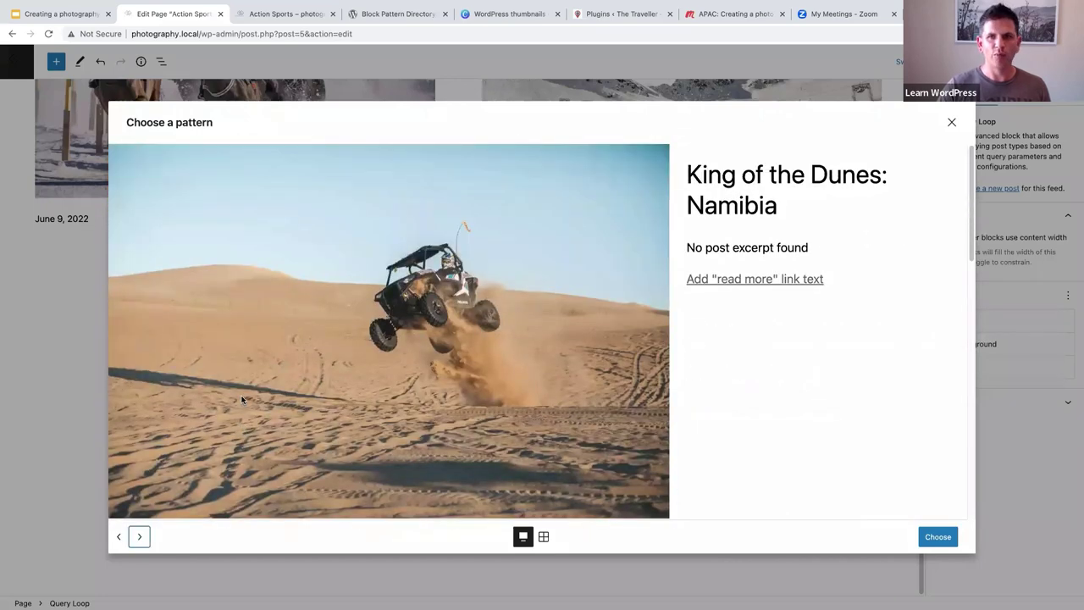
pyautogui.scroll(-3, 216, 421)
pyautogui.click(134, 538)
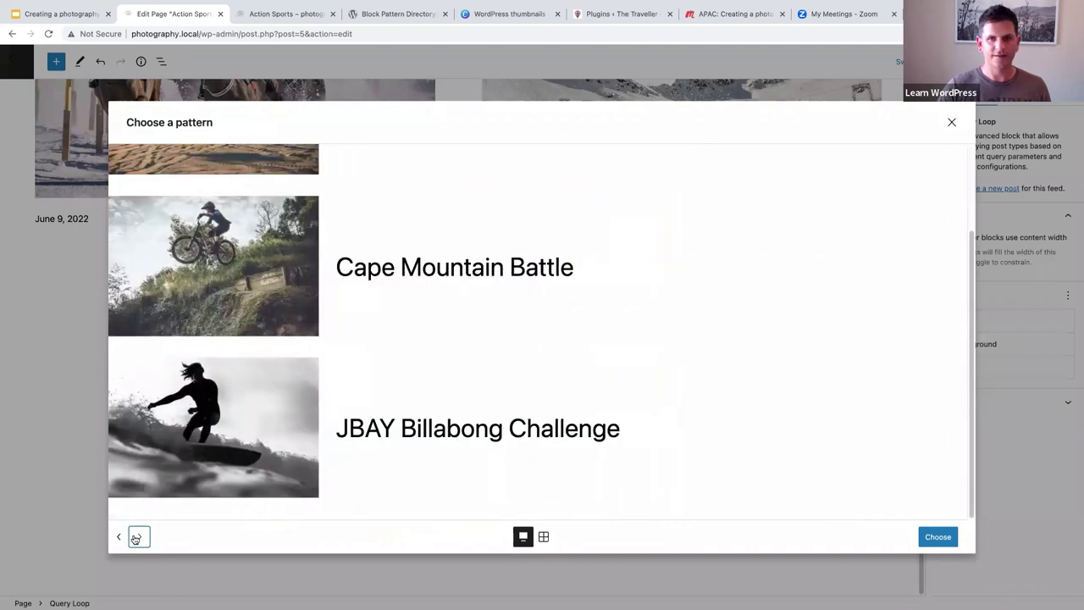
pyautogui.click(134, 537)
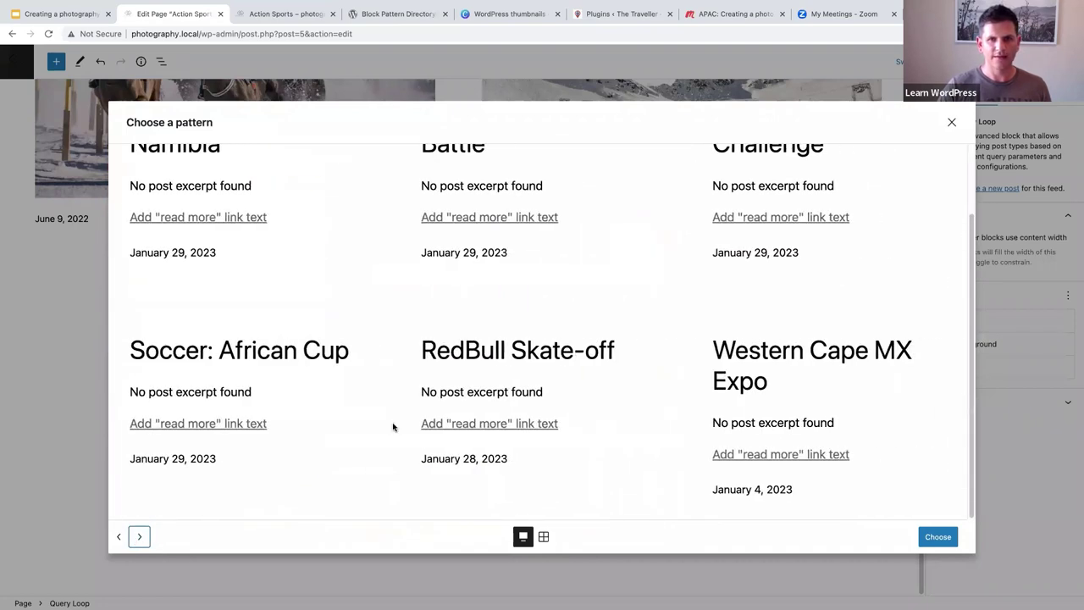
pyautogui.scroll(1, 279, 490)
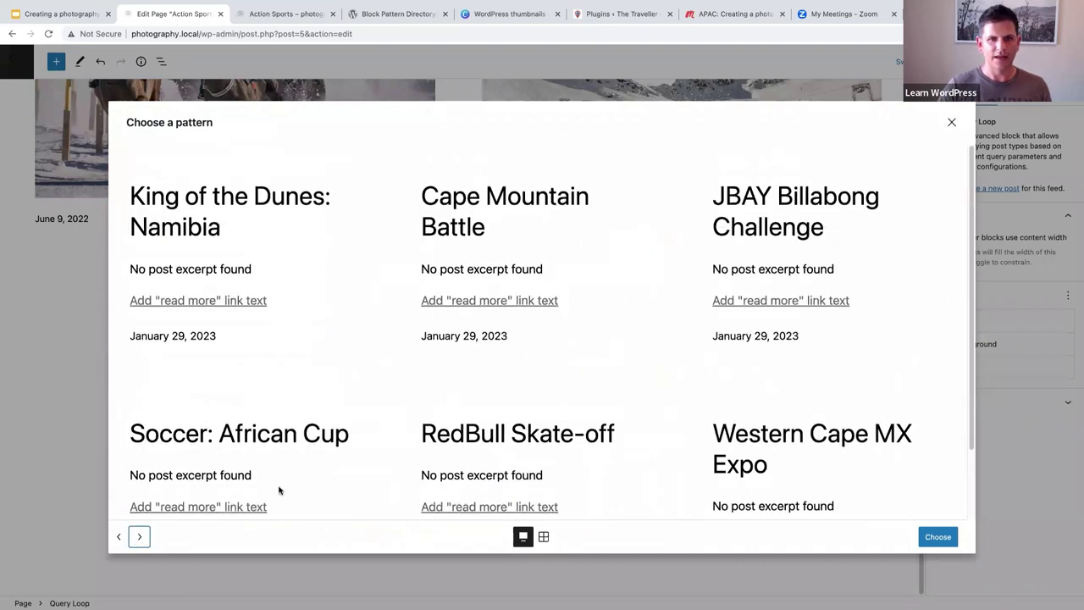
pyautogui.click(932, 537)
# - Set the new Query Loop's alignment to Full width
pyautogui.scroll(-1, 669, 359)
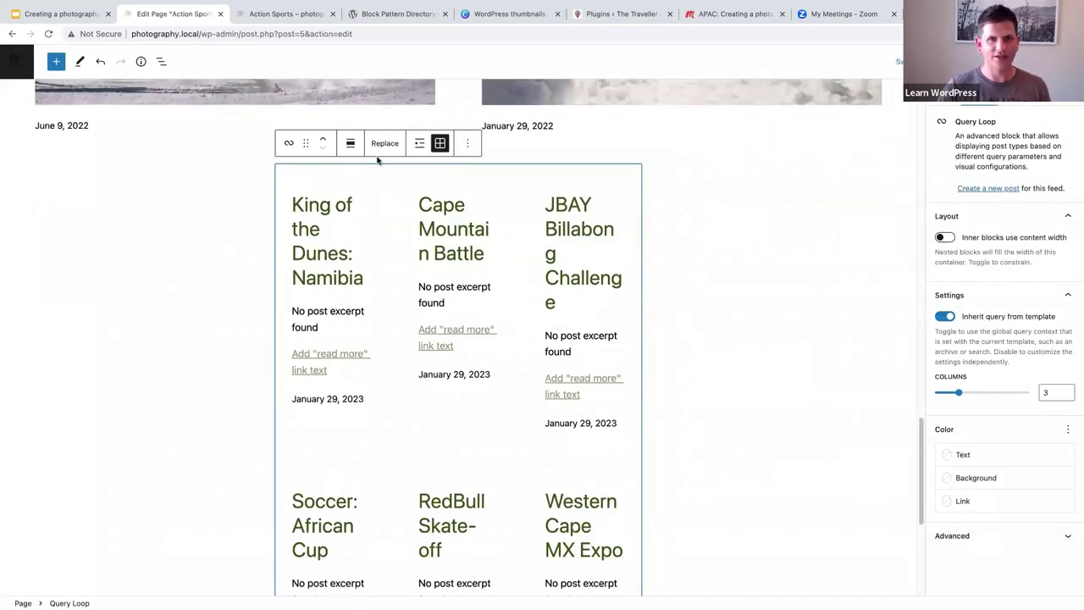
pyautogui.click(350, 143)
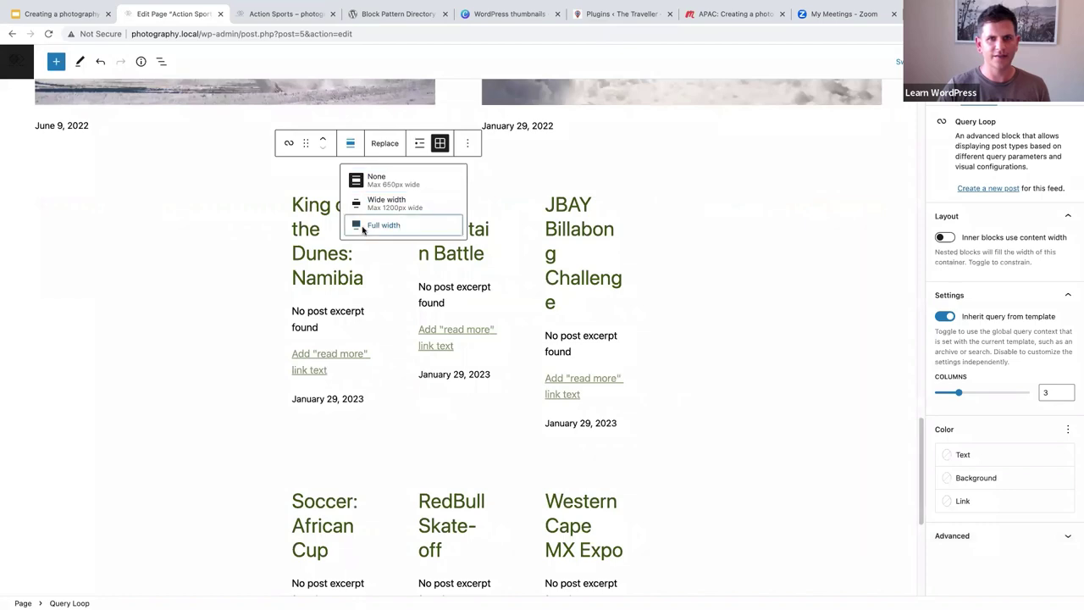
pyautogui.click(363, 227)
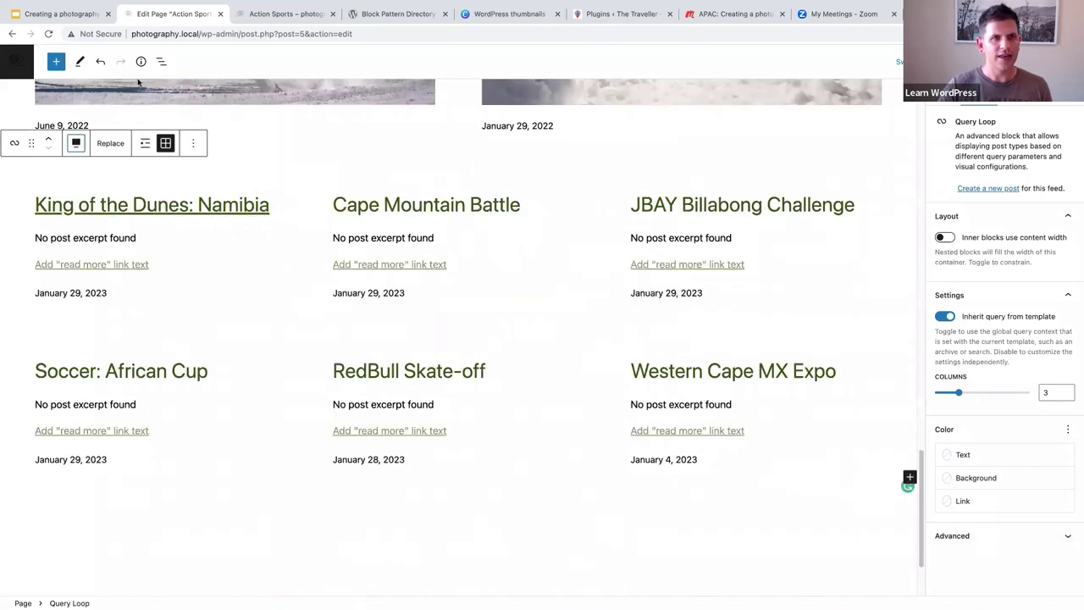
pyautogui.click(161, 61)
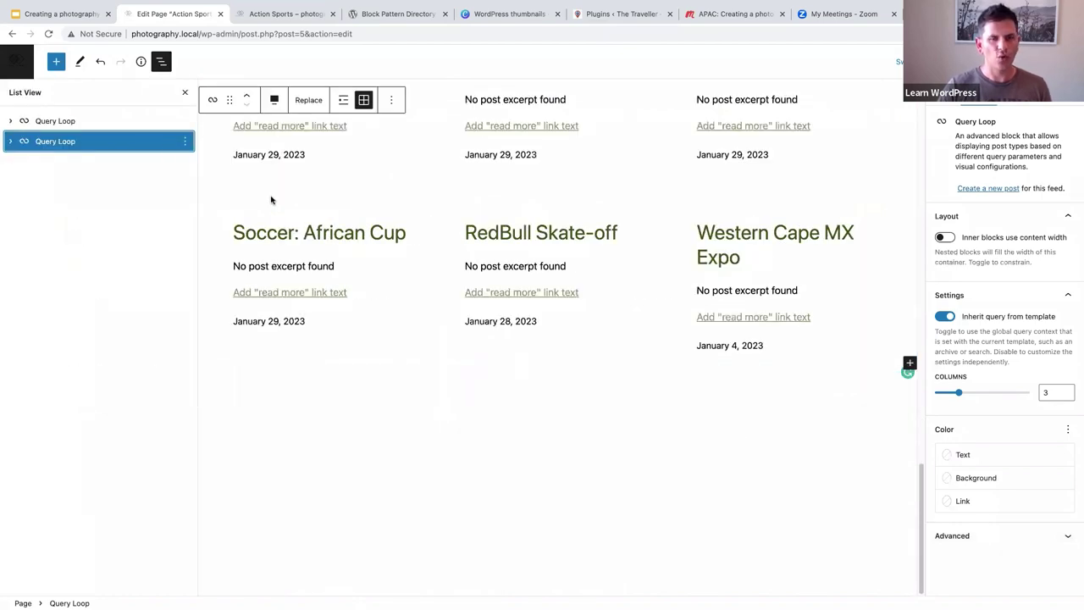
pyautogui.scroll(4, 339, 271)
# - Remove the Post Excerpt block from the new Query Loop's post template
pyautogui.click(349, 269)
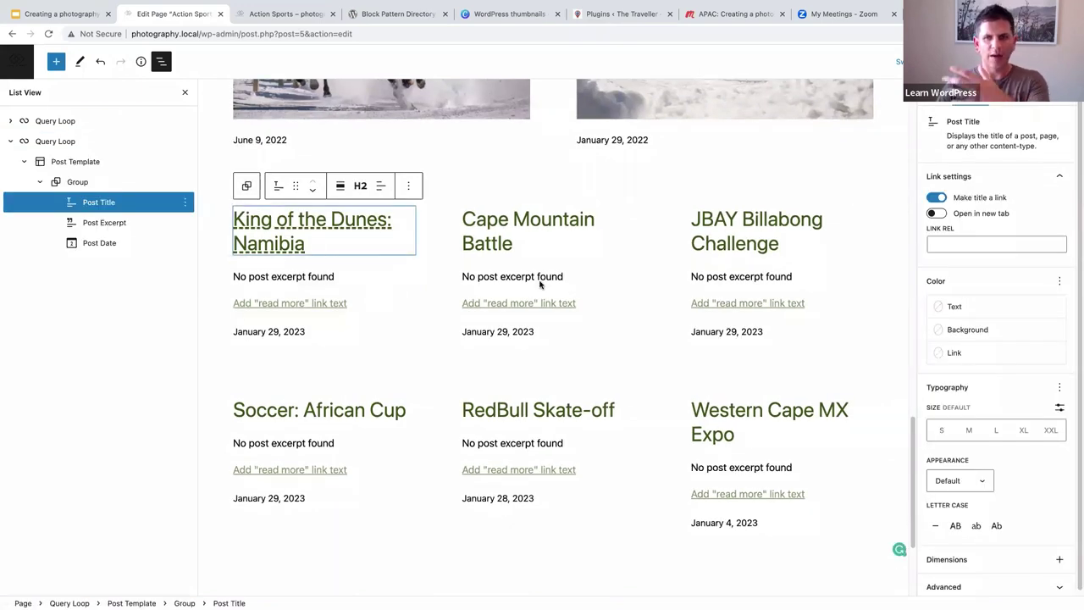
pyautogui.click(357, 279)
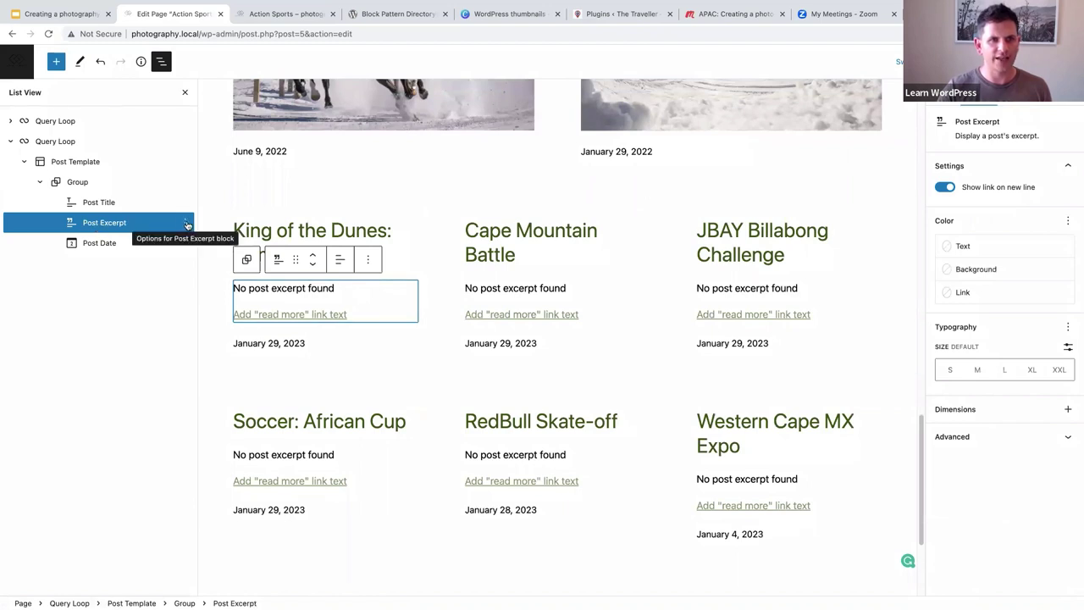
pyautogui.click(185, 223)
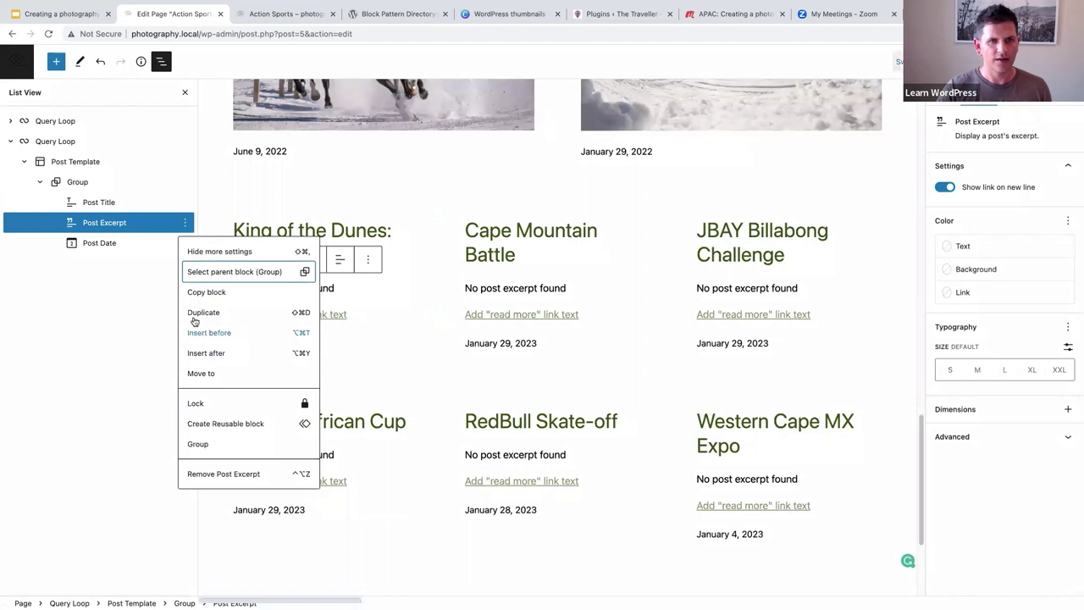
pyautogui.click(227, 474)
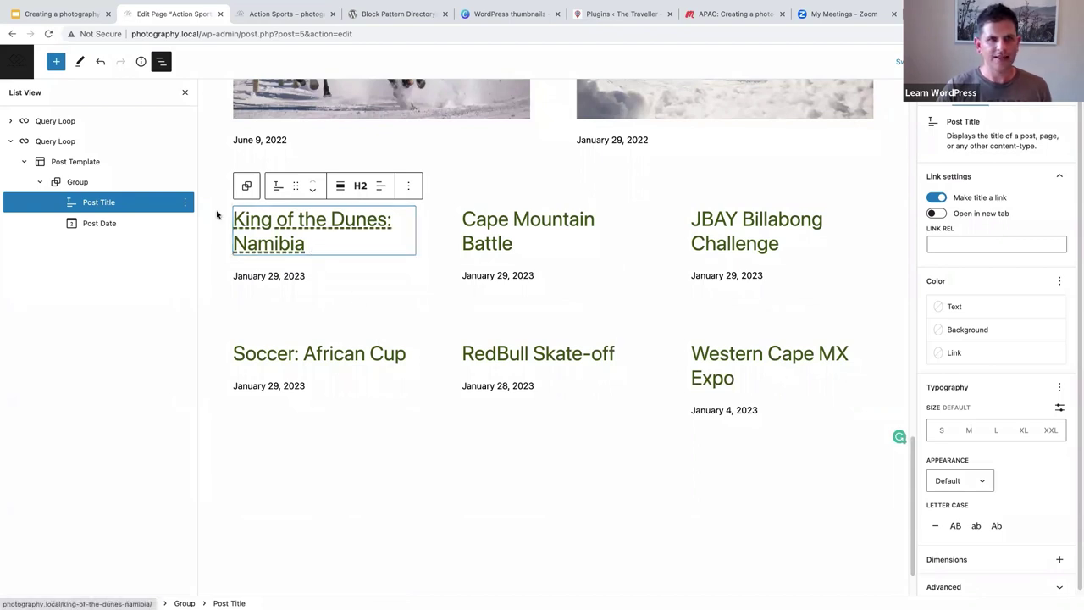
pyautogui.click(183, 202)
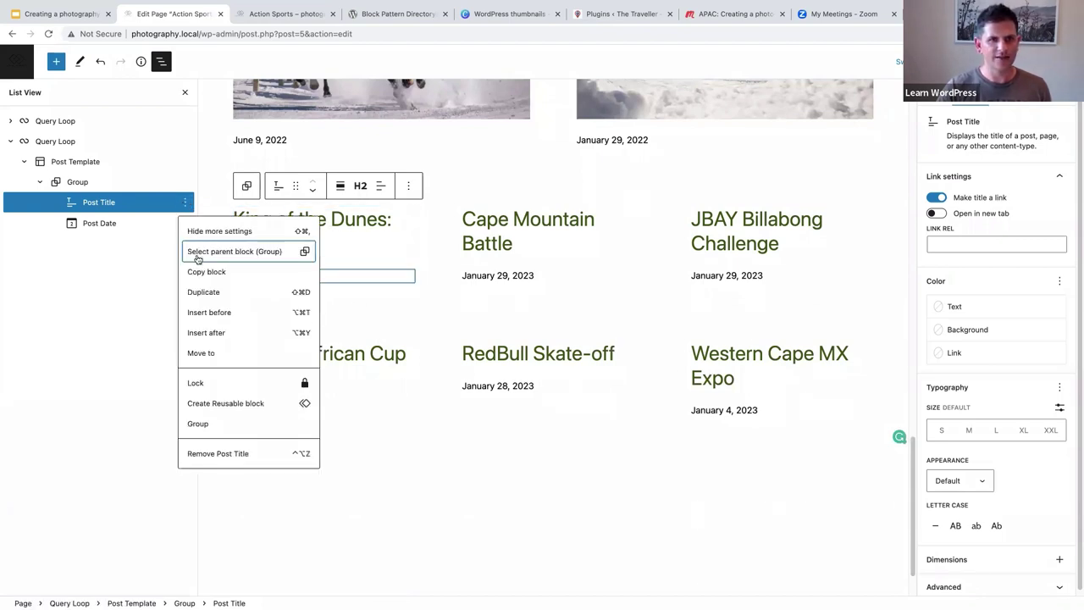
# - Insert a Post Featured Image block after the Post Title using '/post fe'
pyautogui.click(208, 334)
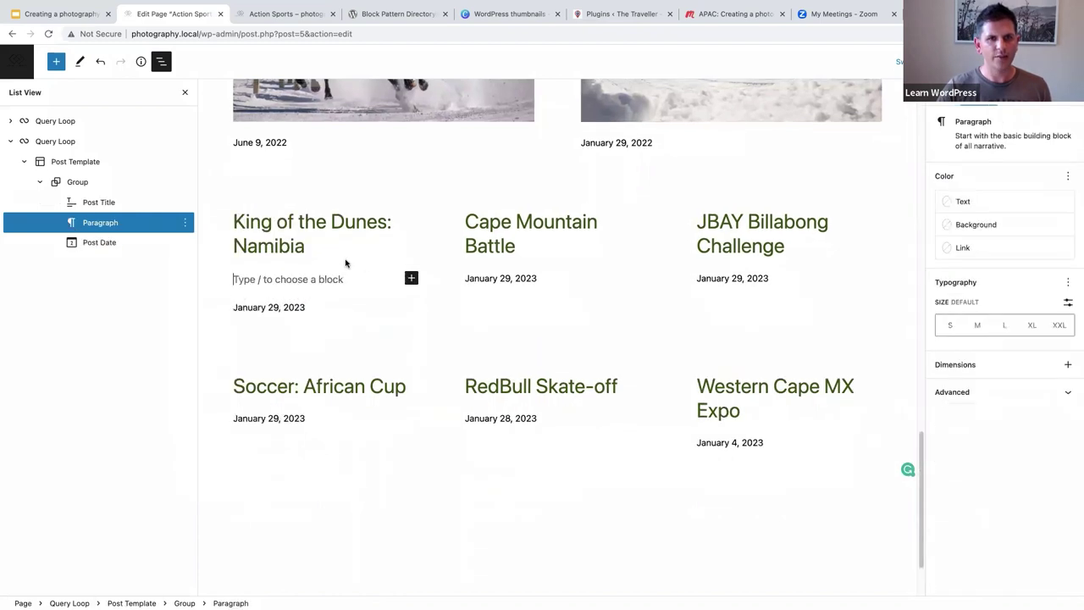
pyautogui.write('/')
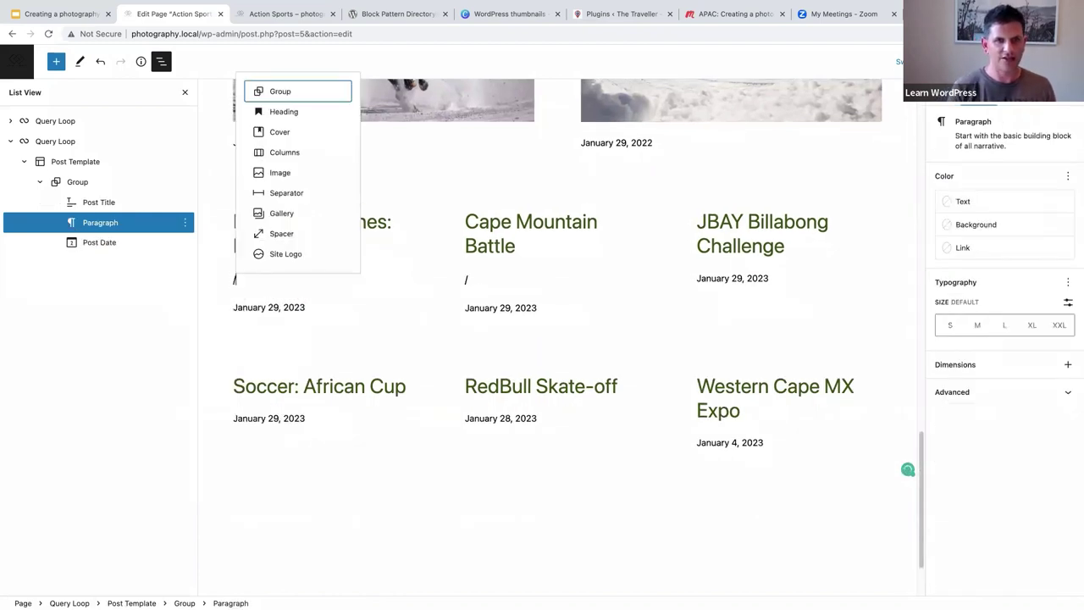
pyautogui.write('post e')
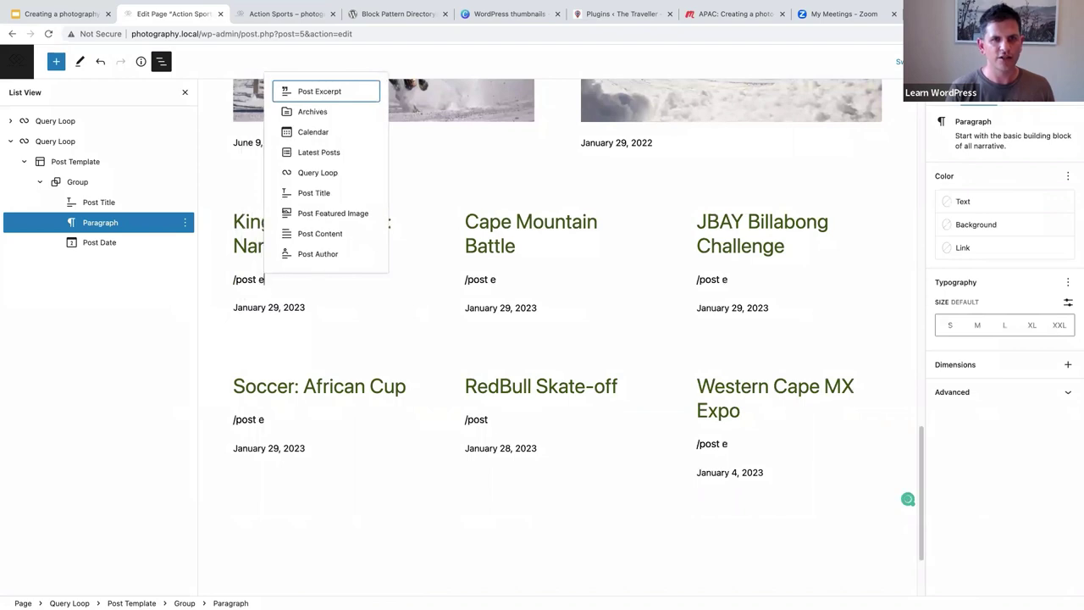
pyautogui.press('BackSpace')
pyautogui.write('fe')
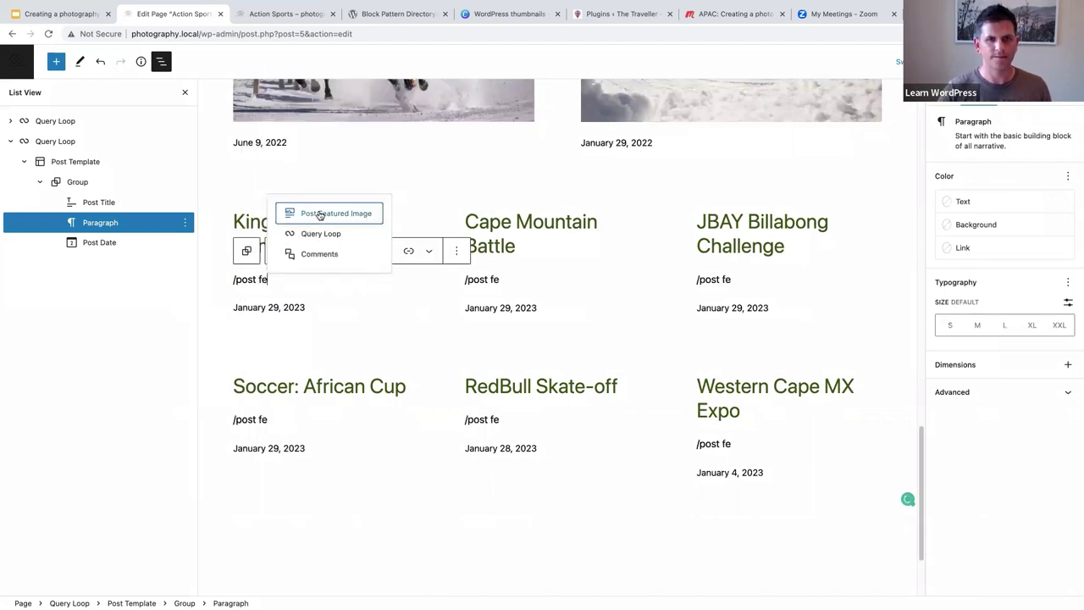
pyautogui.click(322, 215)
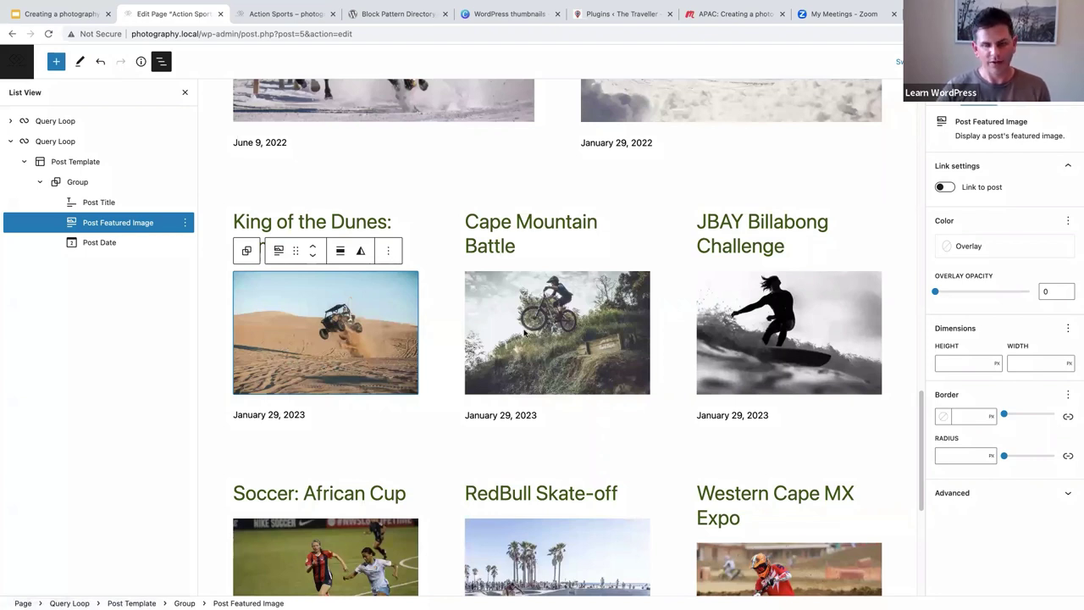
# - Set the new Query Loop's post grid to 2 columns and scroll through the result
pyautogui.scroll(-1, 519, 335)
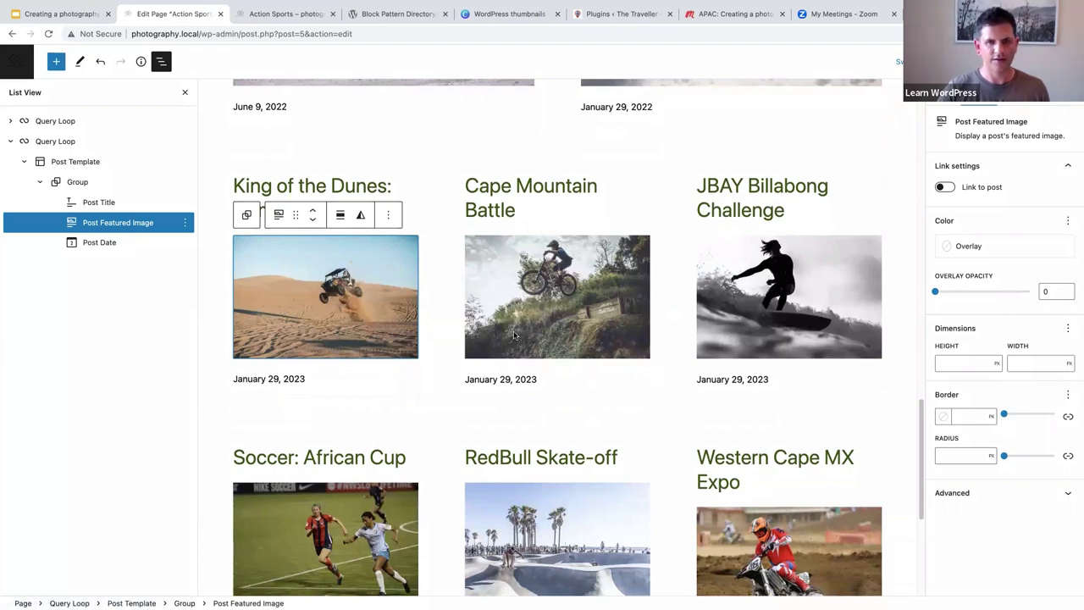
pyautogui.scroll(-2, 514, 335)
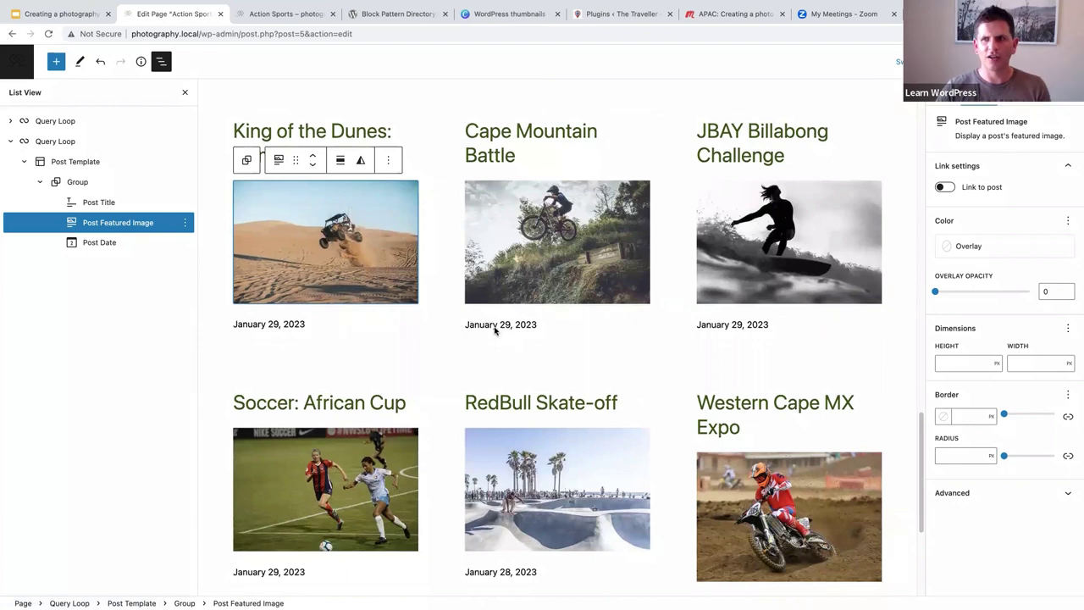
pyautogui.click(59, 183)
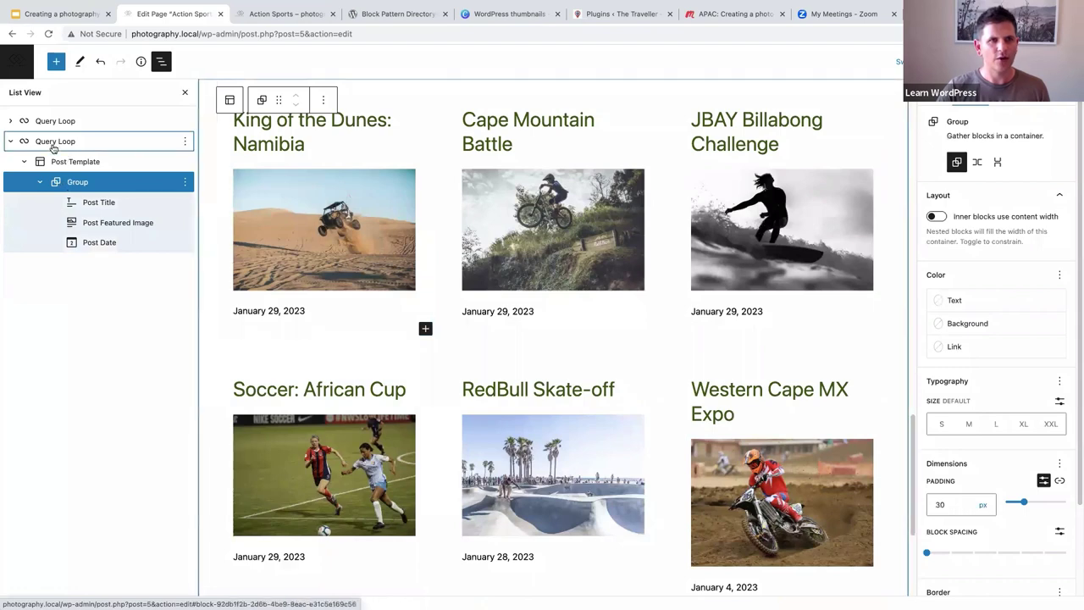
pyautogui.click(55, 141)
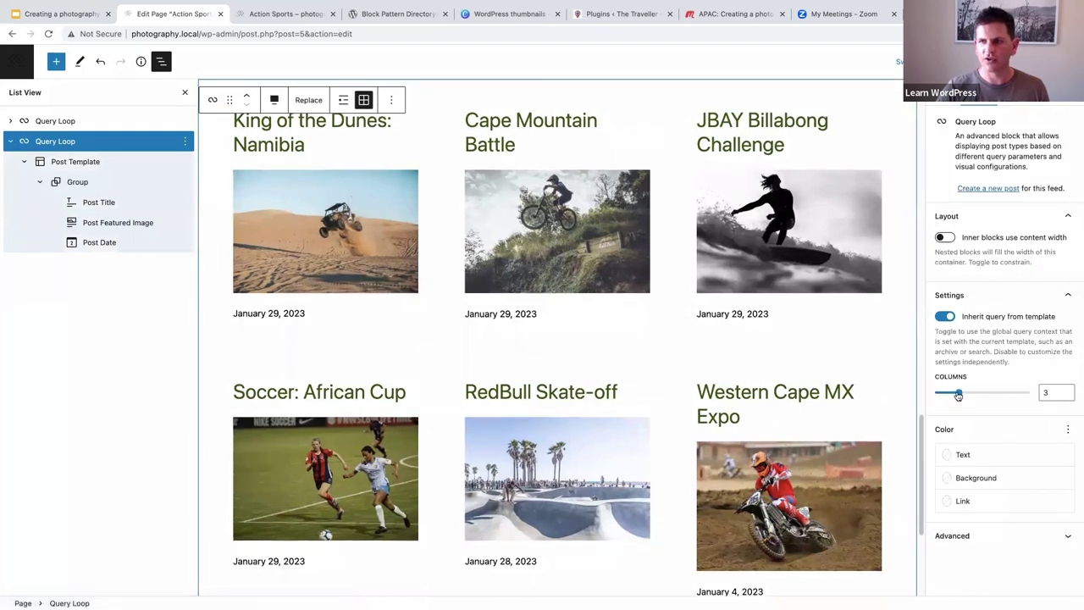
pyautogui.moveTo(956, 395)
pyautogui.moveTo(947, 399); pyautogui.dragTo(935, 395)
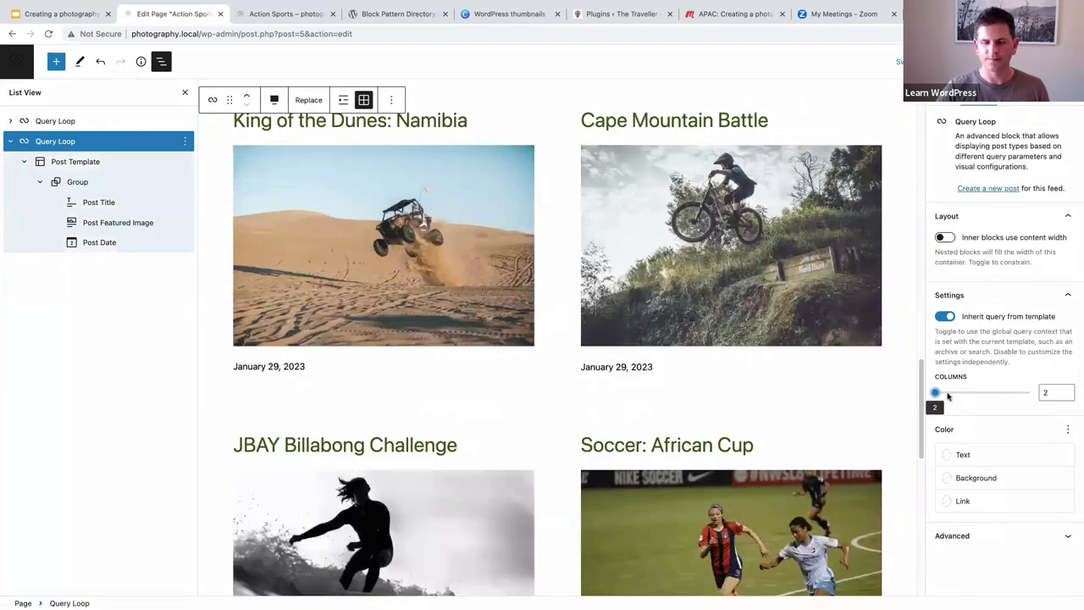
pyautogui.scroll(1, 819, 332)
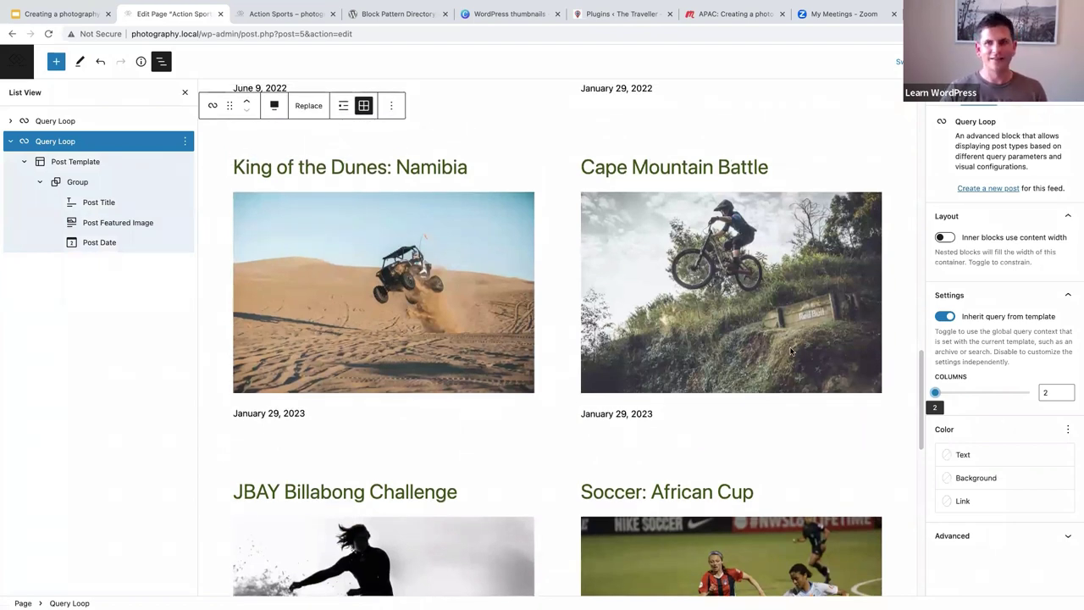
pyautogui.scroll(-1, 773, 355)
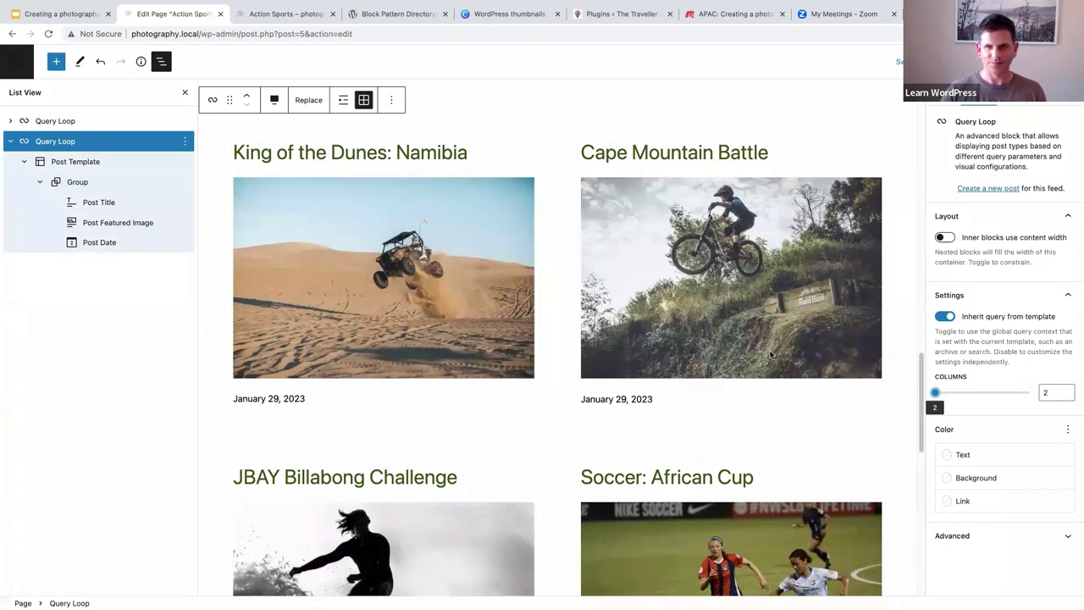
pyautogui.scroll(-5, 769, 354)
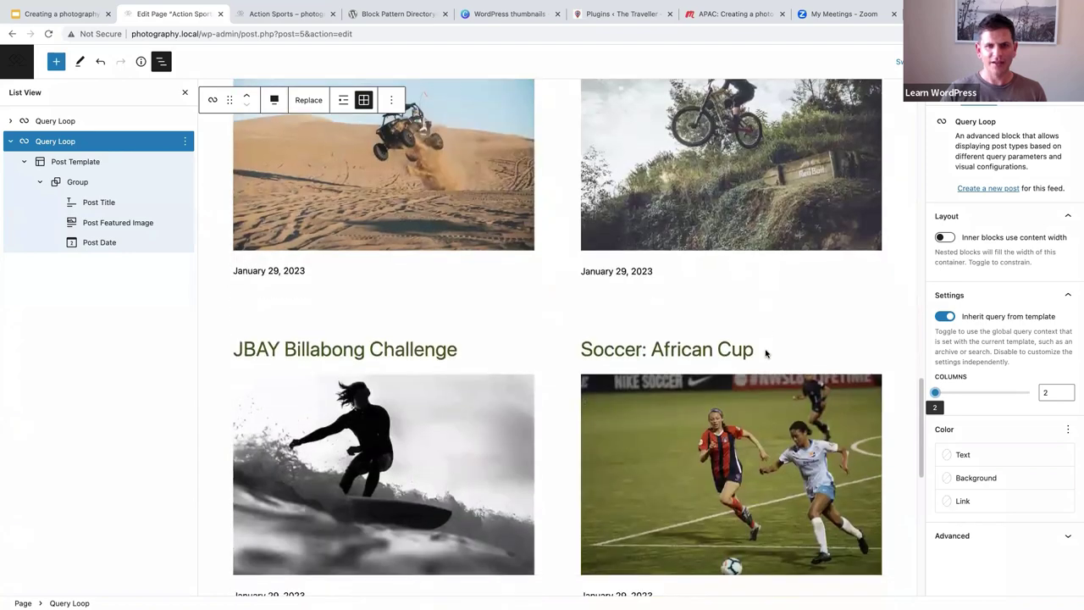
pyautogui.scroll(-5, 765, 349)
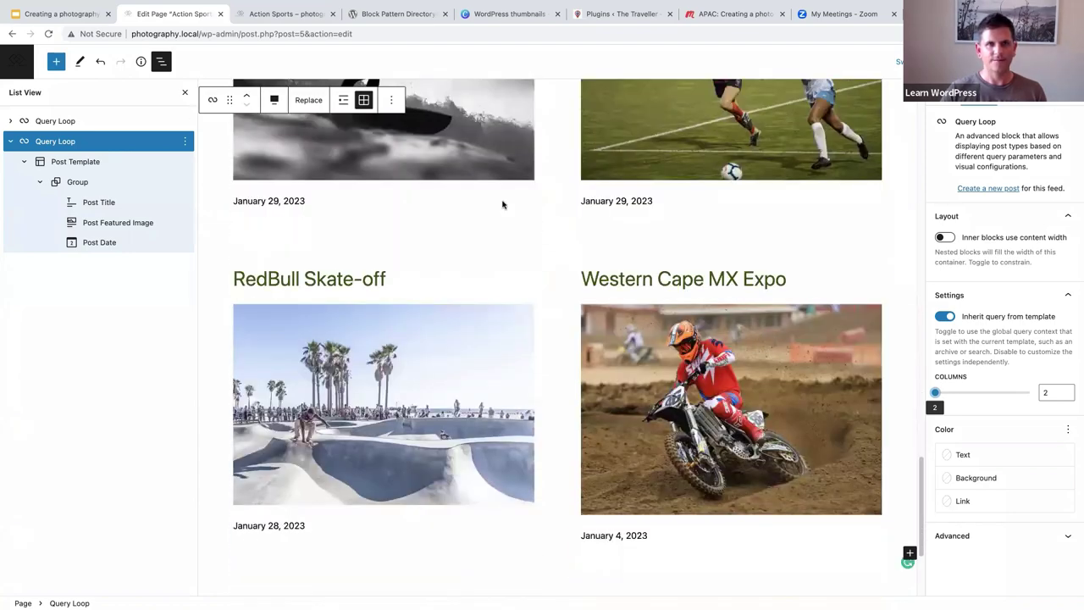
# - View the live Action Sports page and scroll through its two-column post grid
pyautogui.click(278, 14)
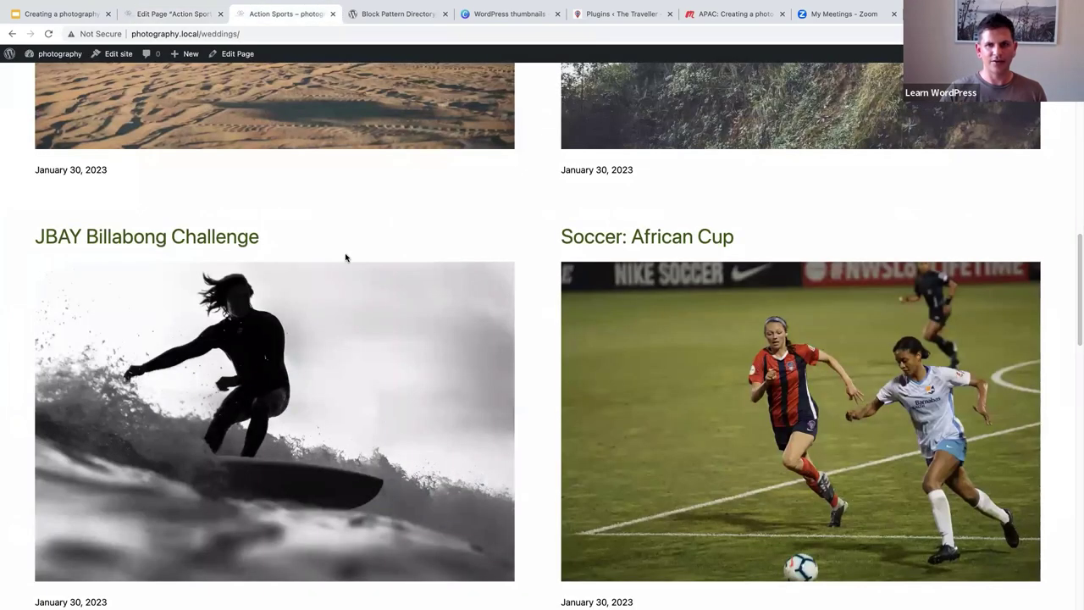
pyautogui.scroll(5, 361, 262)
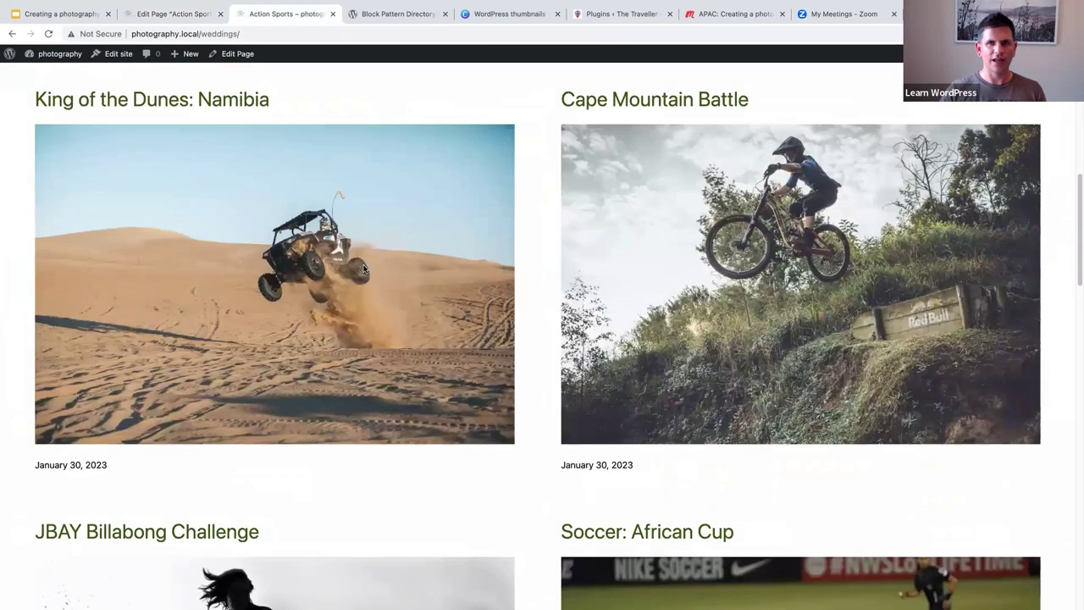
pyautogui.scroll(5, 366, 272)
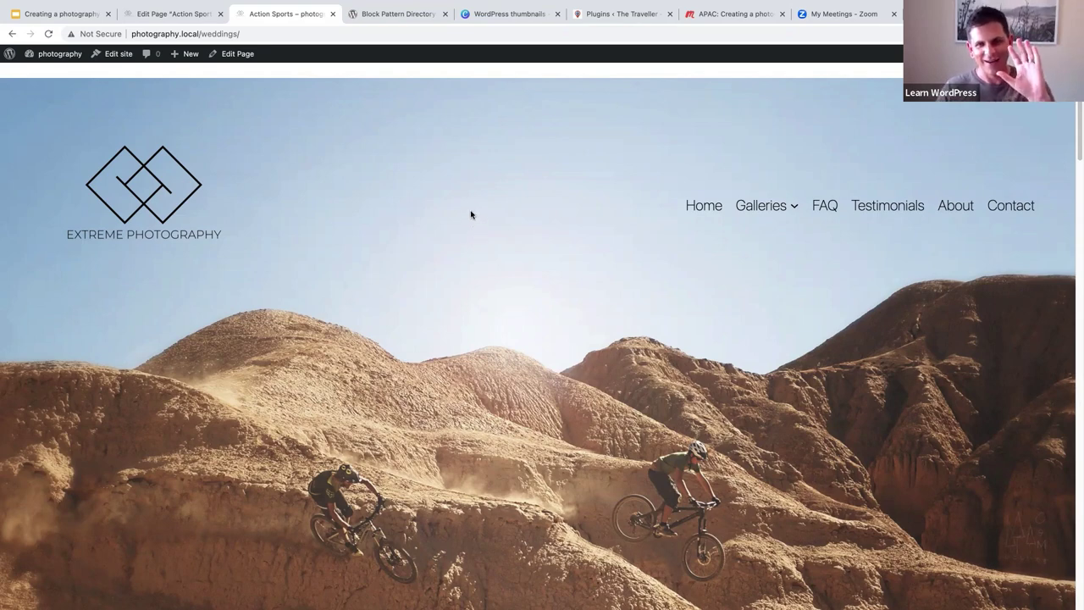
pyautogui.scroll(-1, 469, 216)
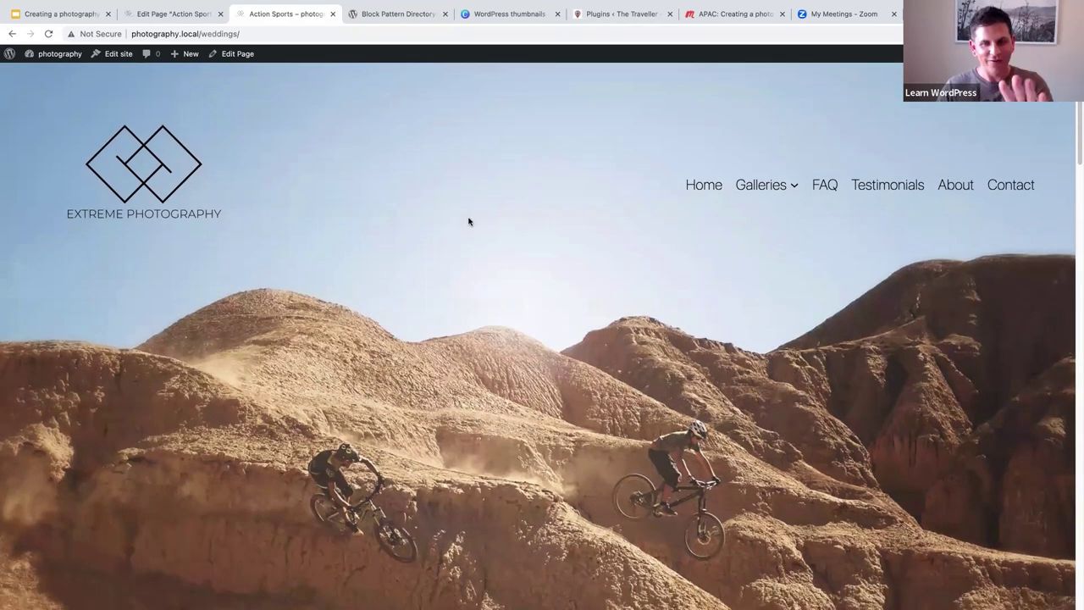
pyautogui.scroll(-5, 465, 220)
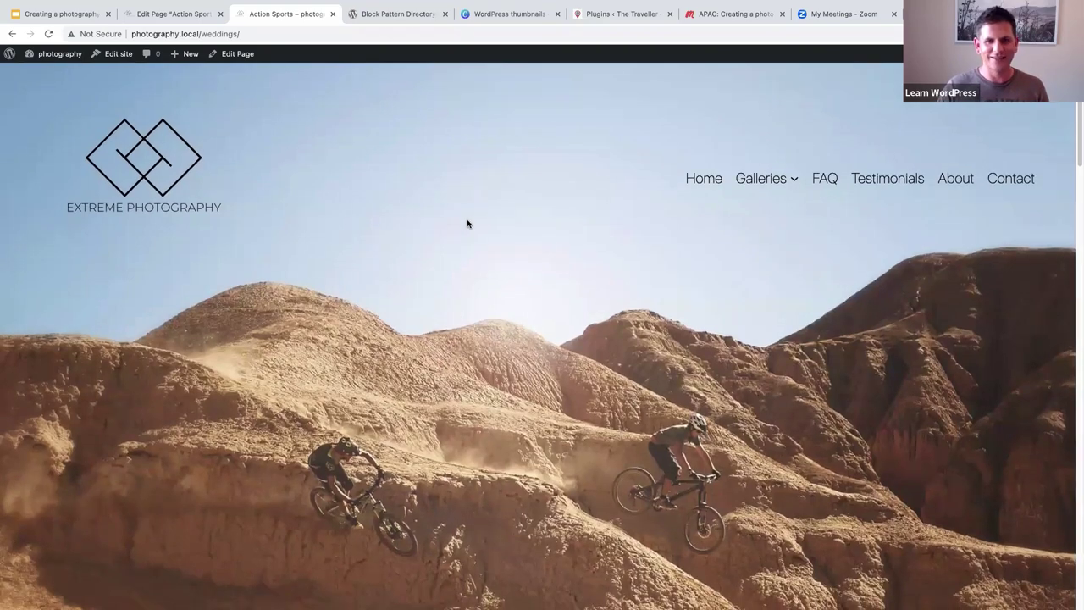
pyautogui.scroll(-4, 465, 225)
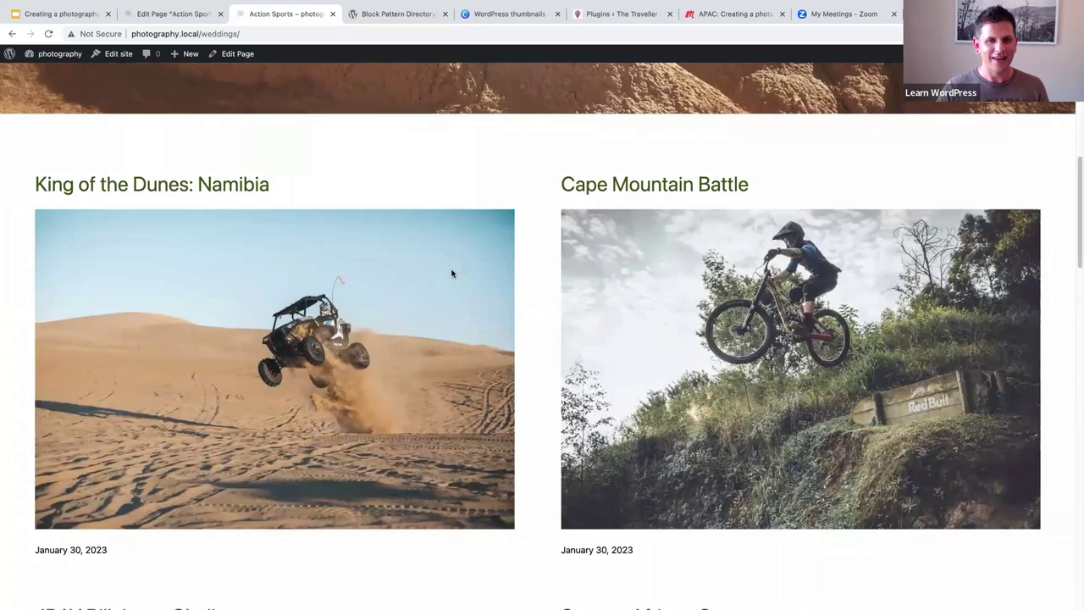
pyautogui.scroll(-1, 451, 272)
pyautogui.scroll(-2, 451, 272)
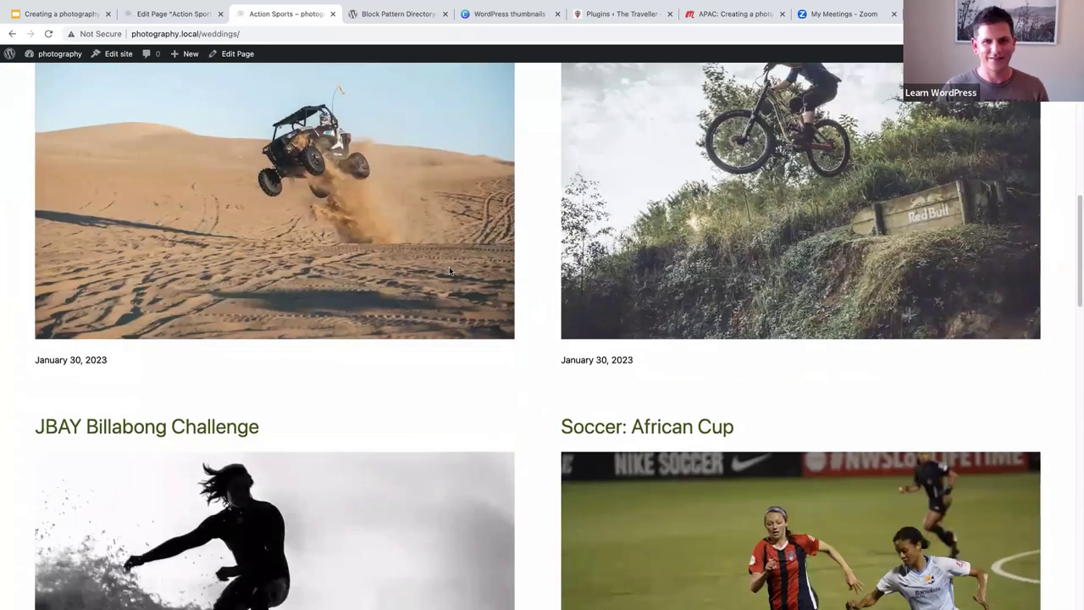
pyautogui.scroll(-4, 450, 270)
pyautogui.scroll(-2, 449, 271)
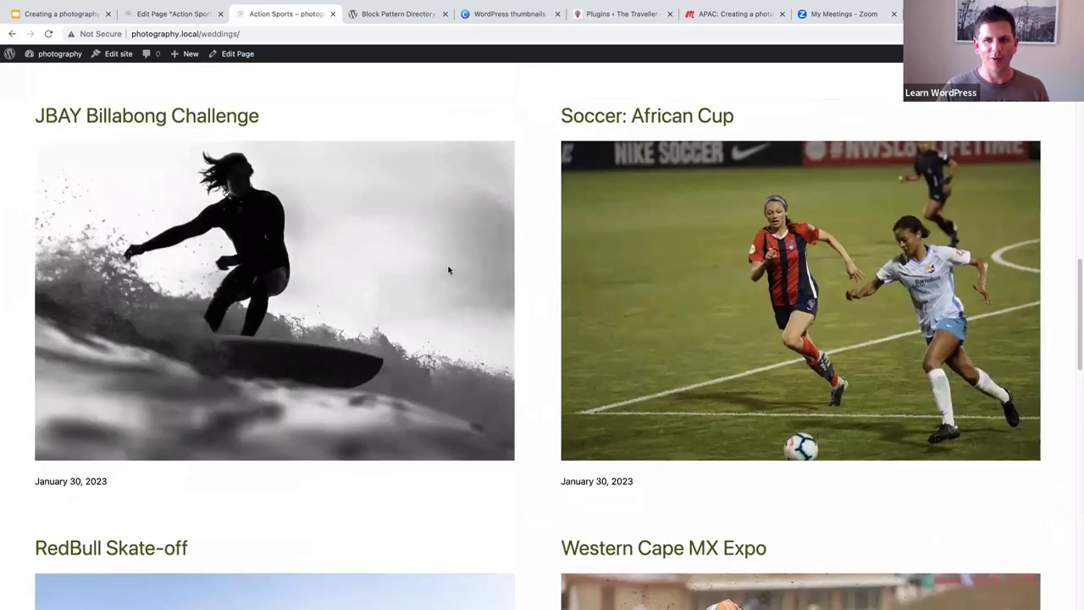
pyautogui.scroll(-5, 448, 270)
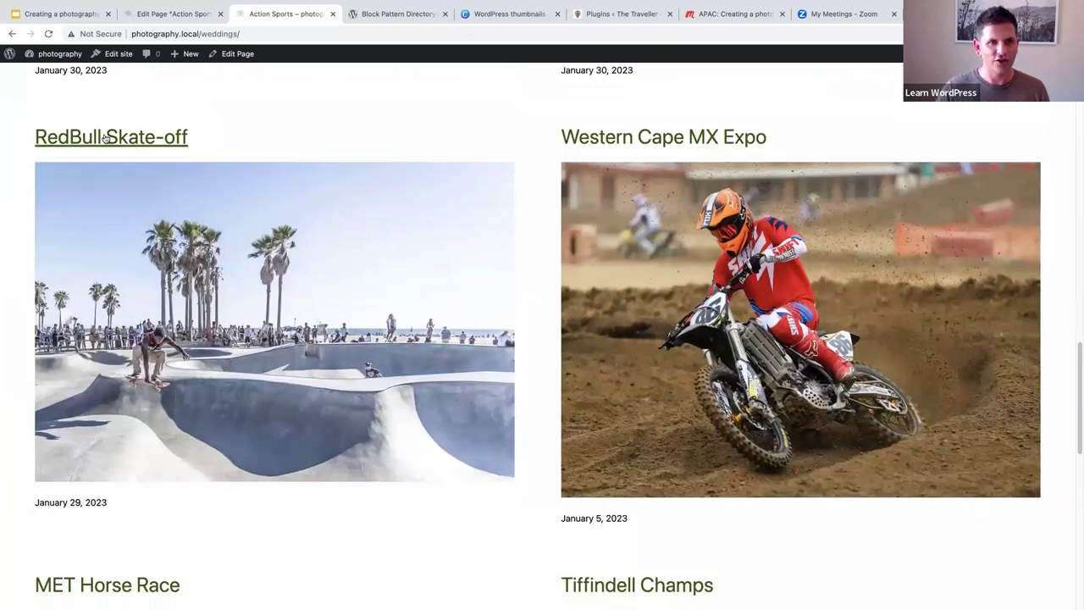
# - Open the RedBull Skate-off gallery post and browse its image grid down and back up
pyautogui.click(111, 138)
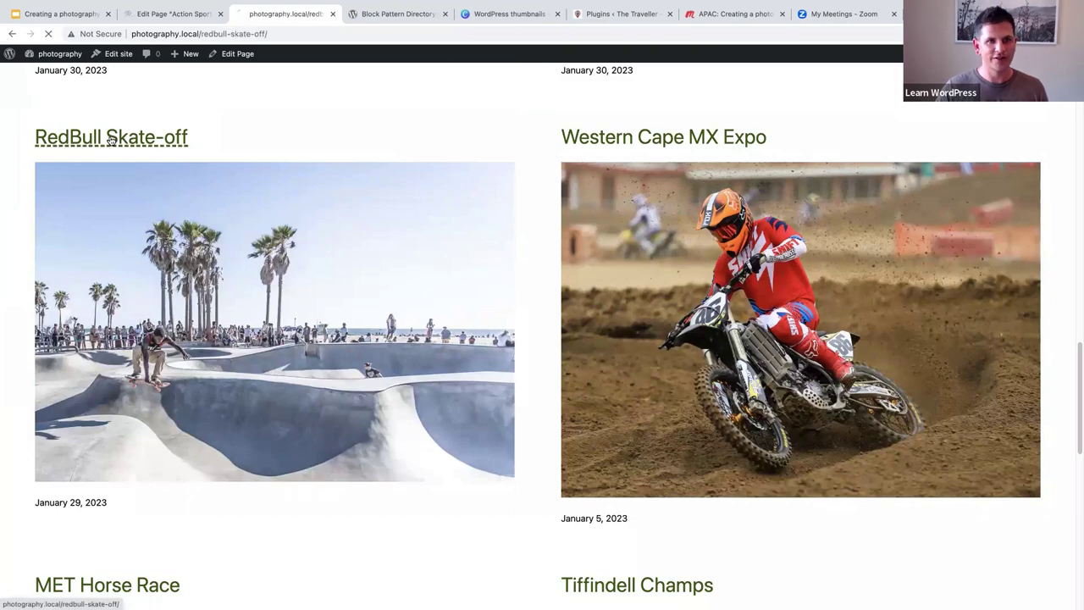
pyautogui.scroll(-5, 493, 304)
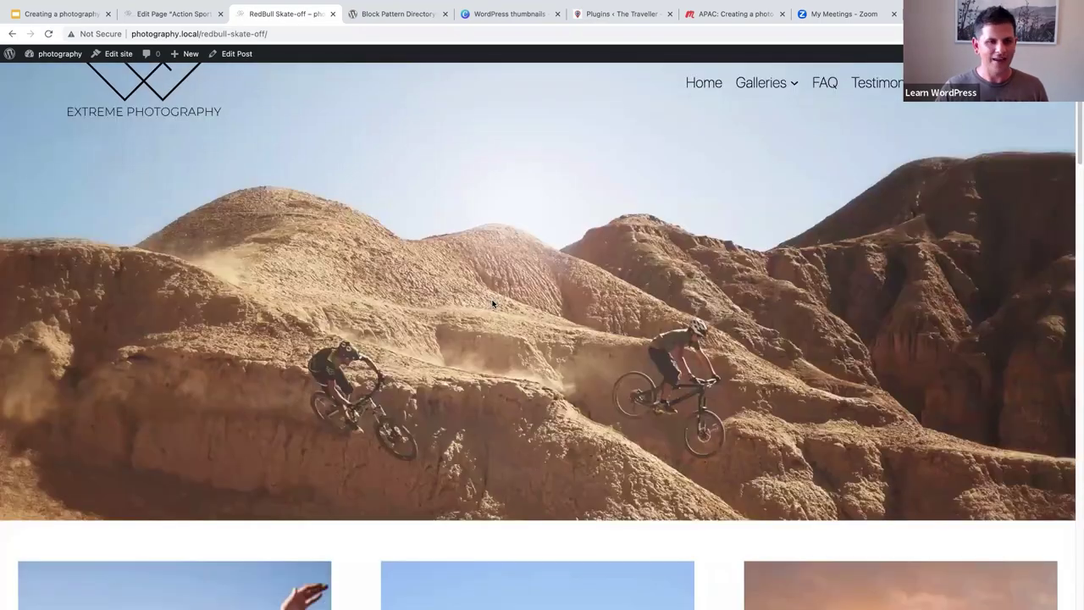
pyautogui.scroll(-5, 492, 303)
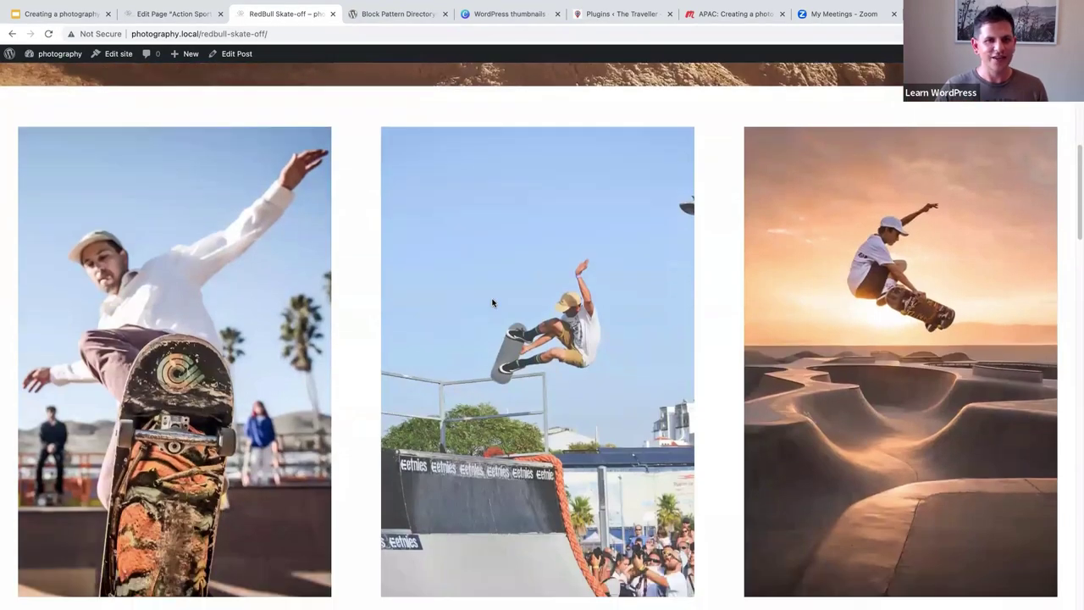
pyautogui.scroll(-3, 491, 301)
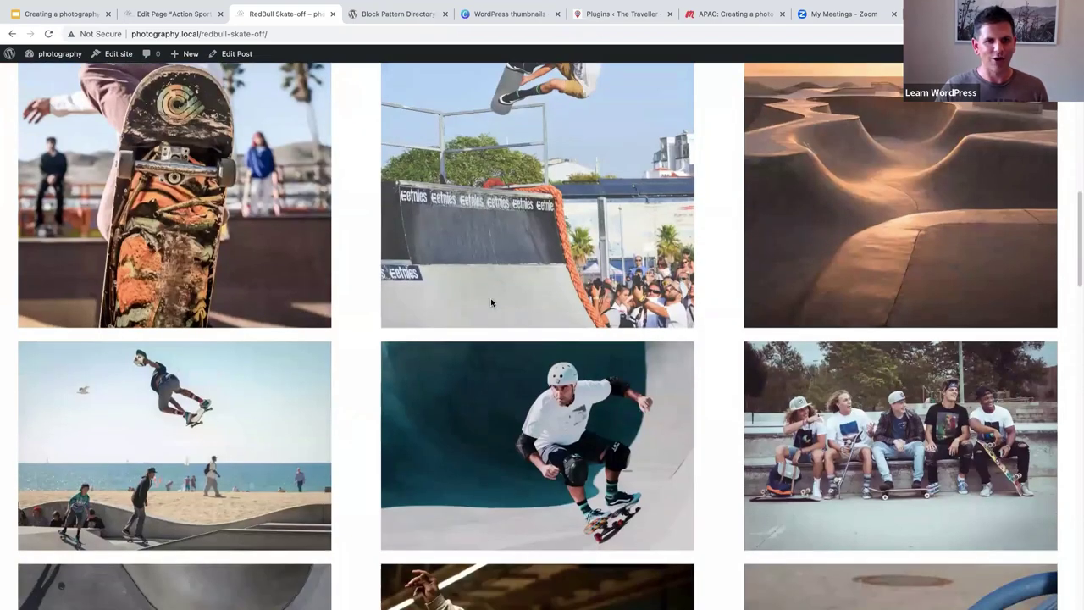
pyautogui.scroll(-7, 490, 301)
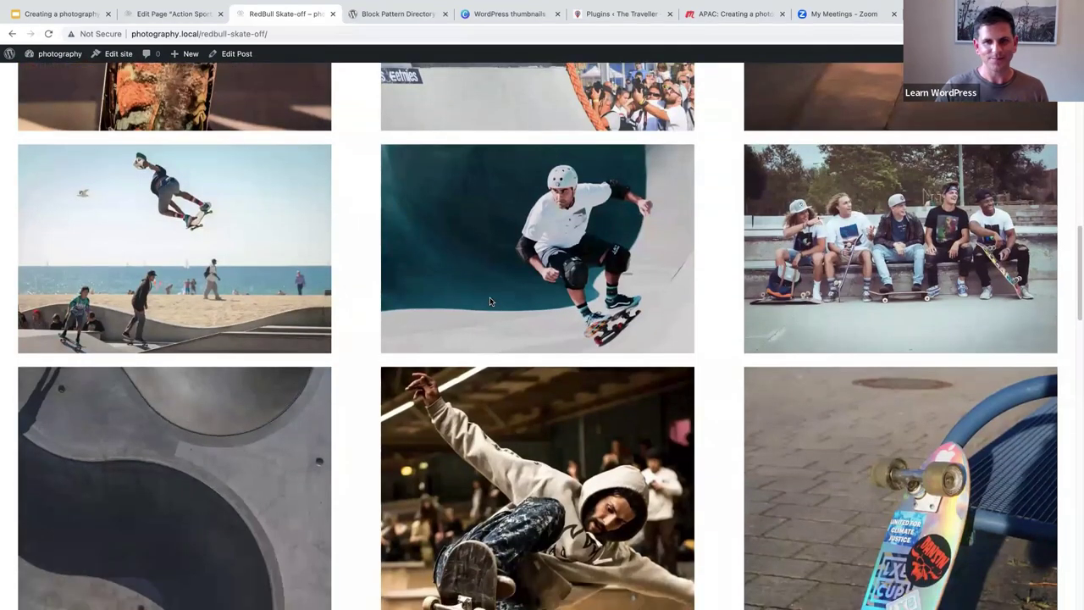
pyautogui.scroll(-4, 489, 301)
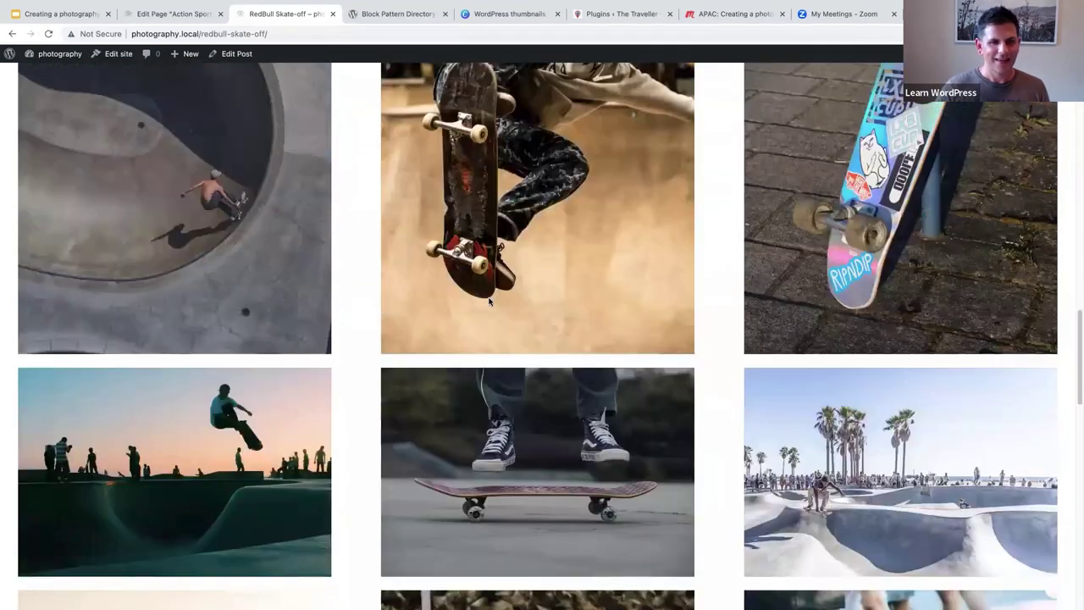
pyautogui.scroll(-5, 489, 300)
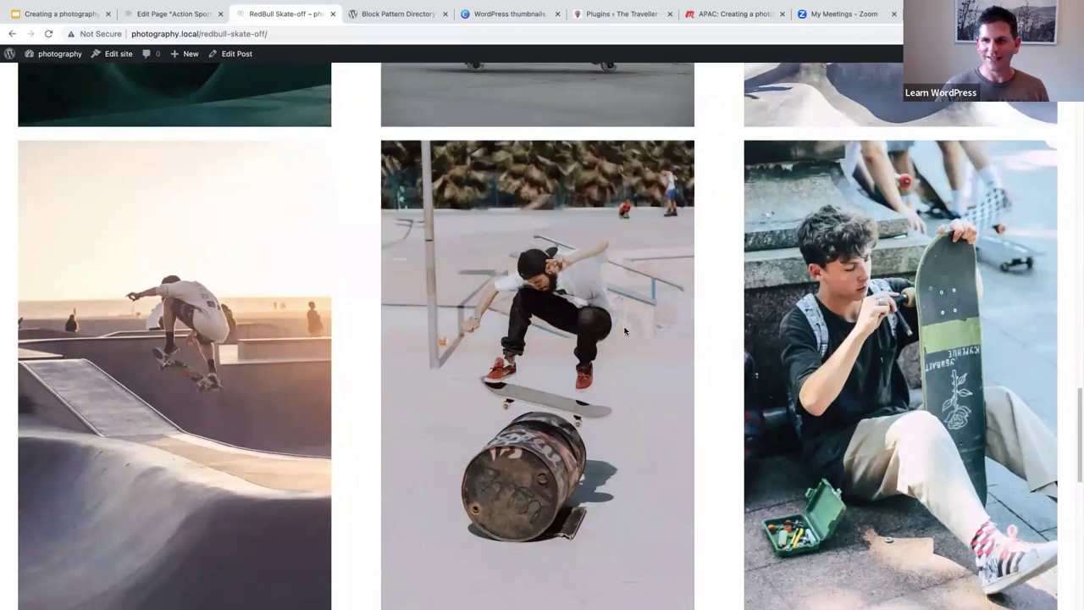
pyautogui.scroll(3, 627, 335)
pyautogui.scroll(9, 625, 337)
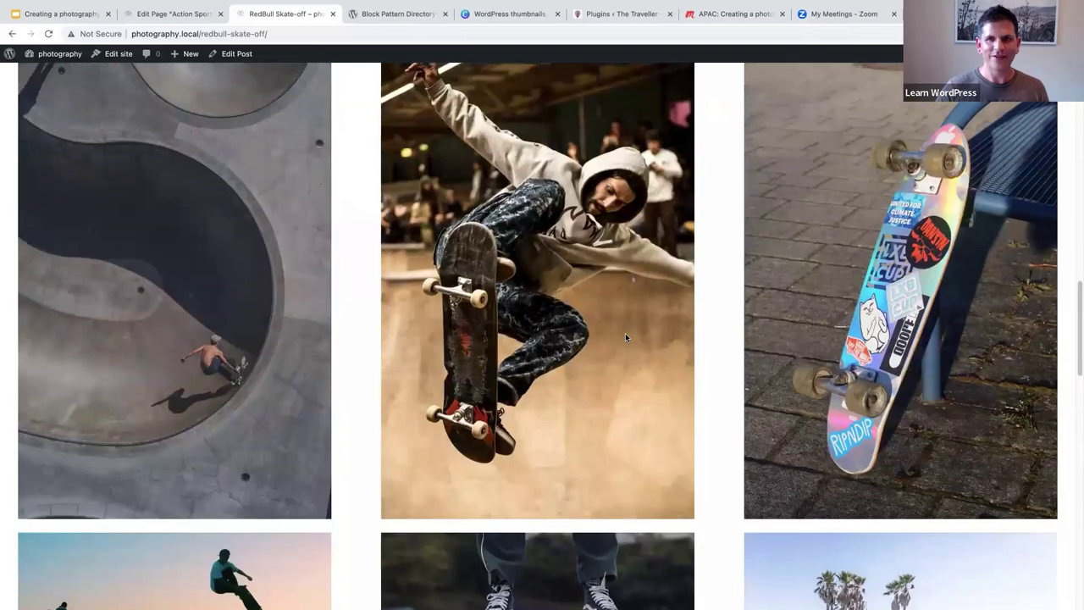
pyautogui.scroll(10, 626, 341)
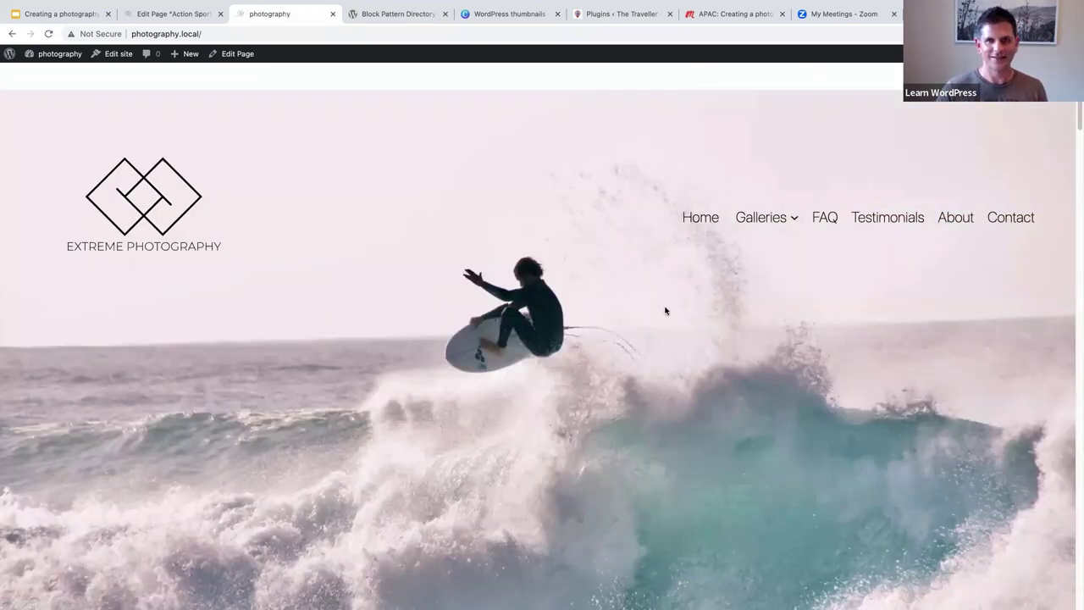
pyautogui.scroll(-1, 666, 310)
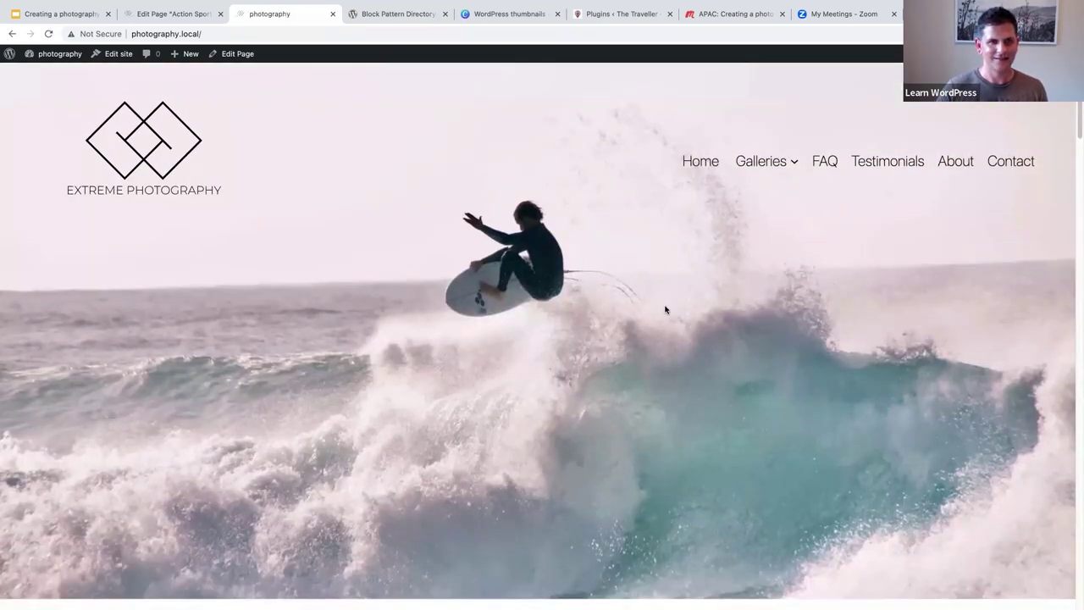
pyautogui.scroll(-8, 664, 309)
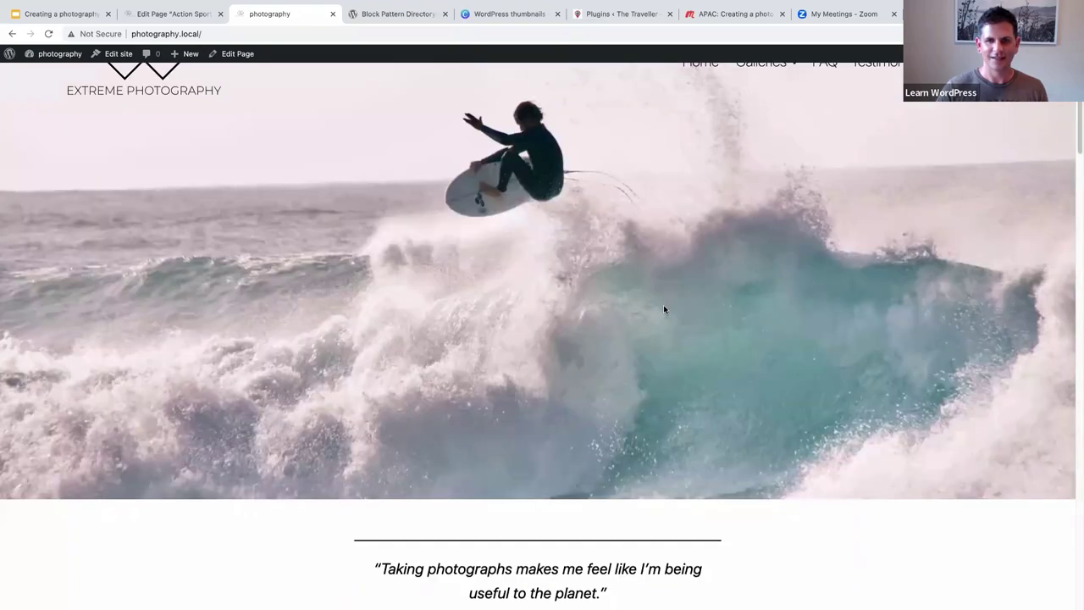
pyautogui.scroll(-10, 665, 309)
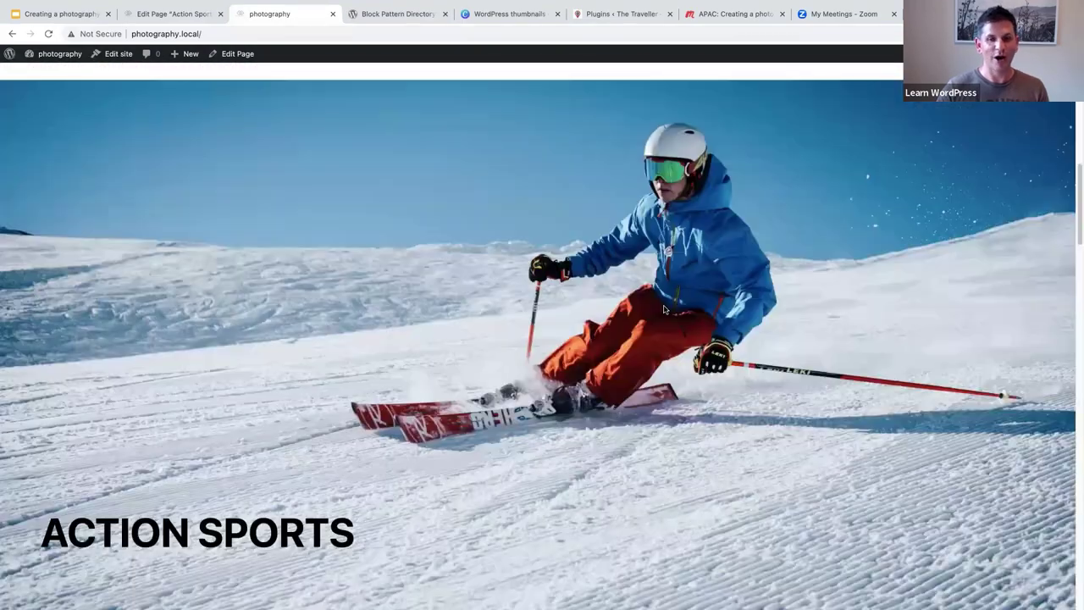
pyautogui.scroll(-12, 664, 306)
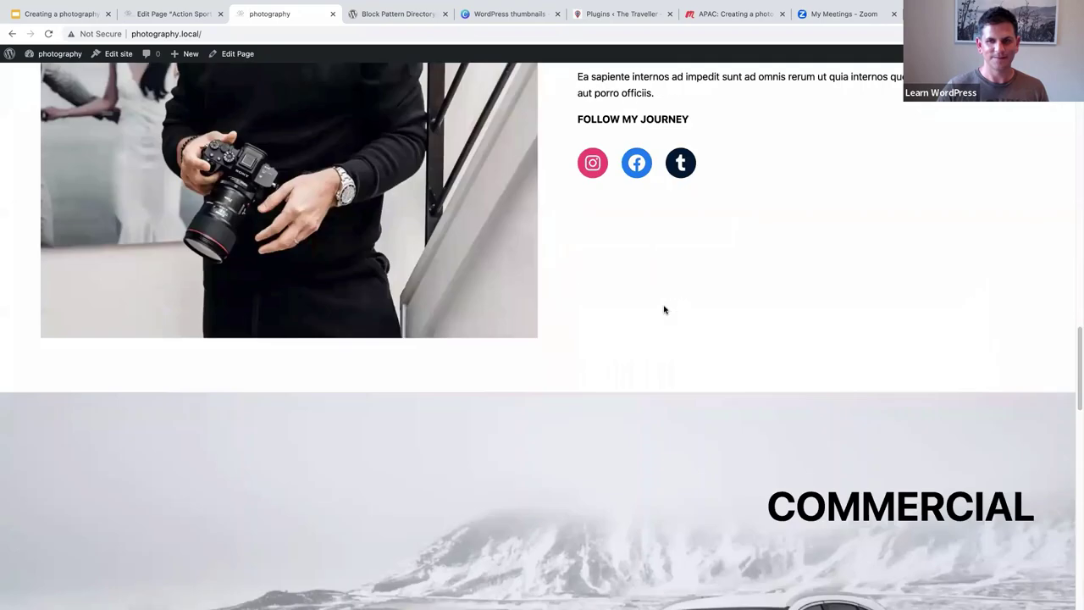
pyautogui.scroll(-12, 663, 305)
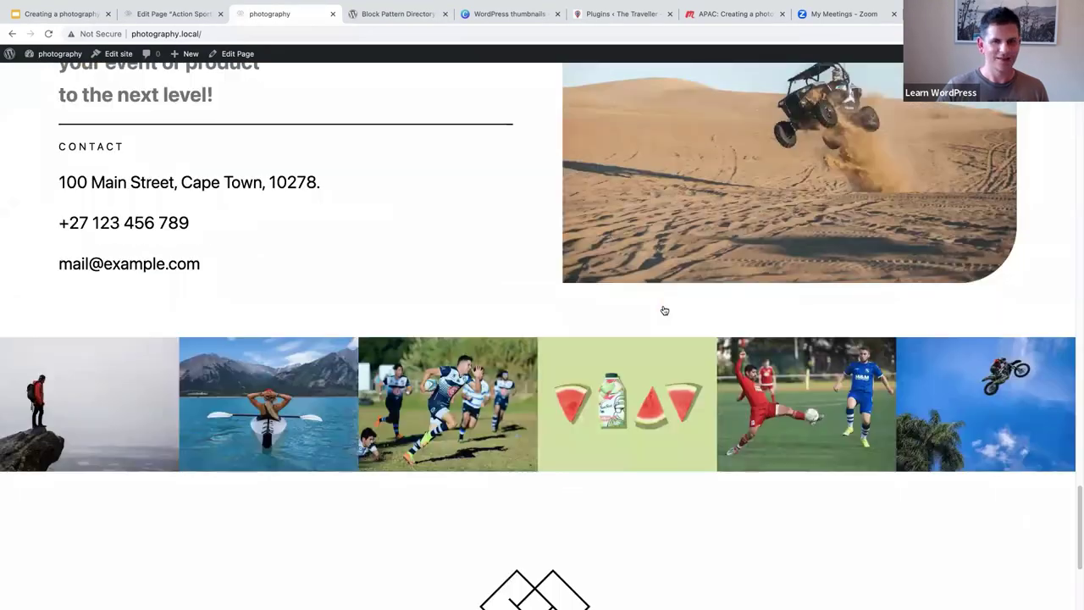
pyautogui.scroll(5, 663, 307)
pyautogui.scroll(15, 663, 306)
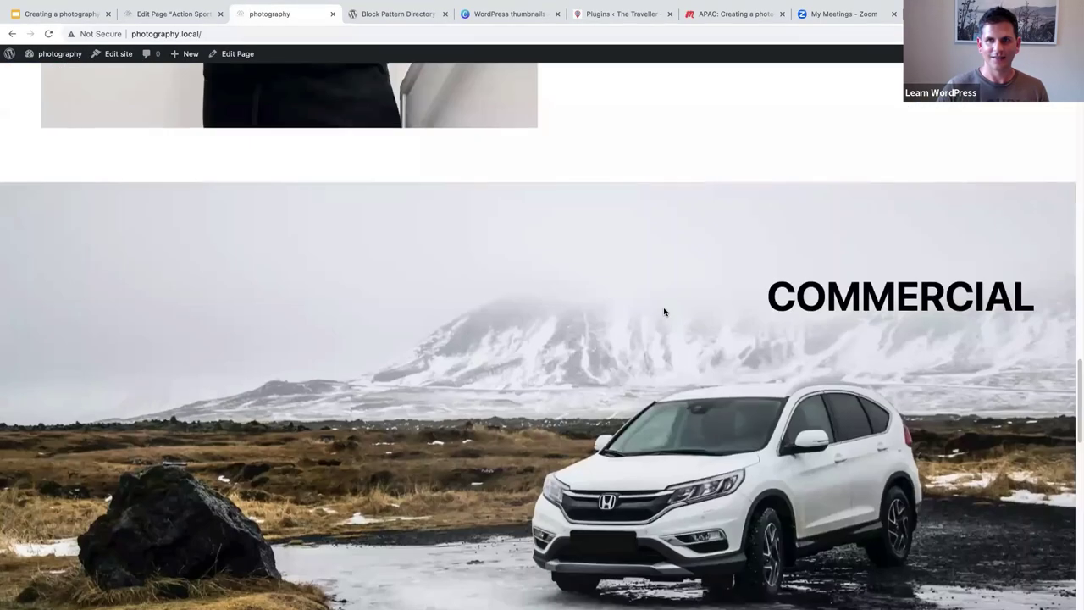
pyautogui.scroll(10, 664, 312)
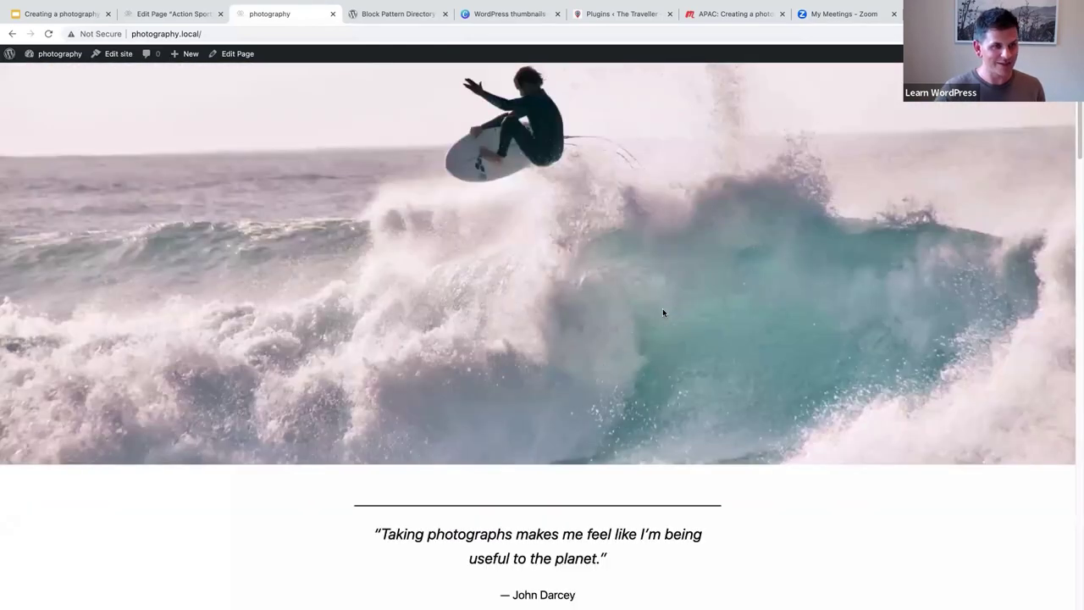